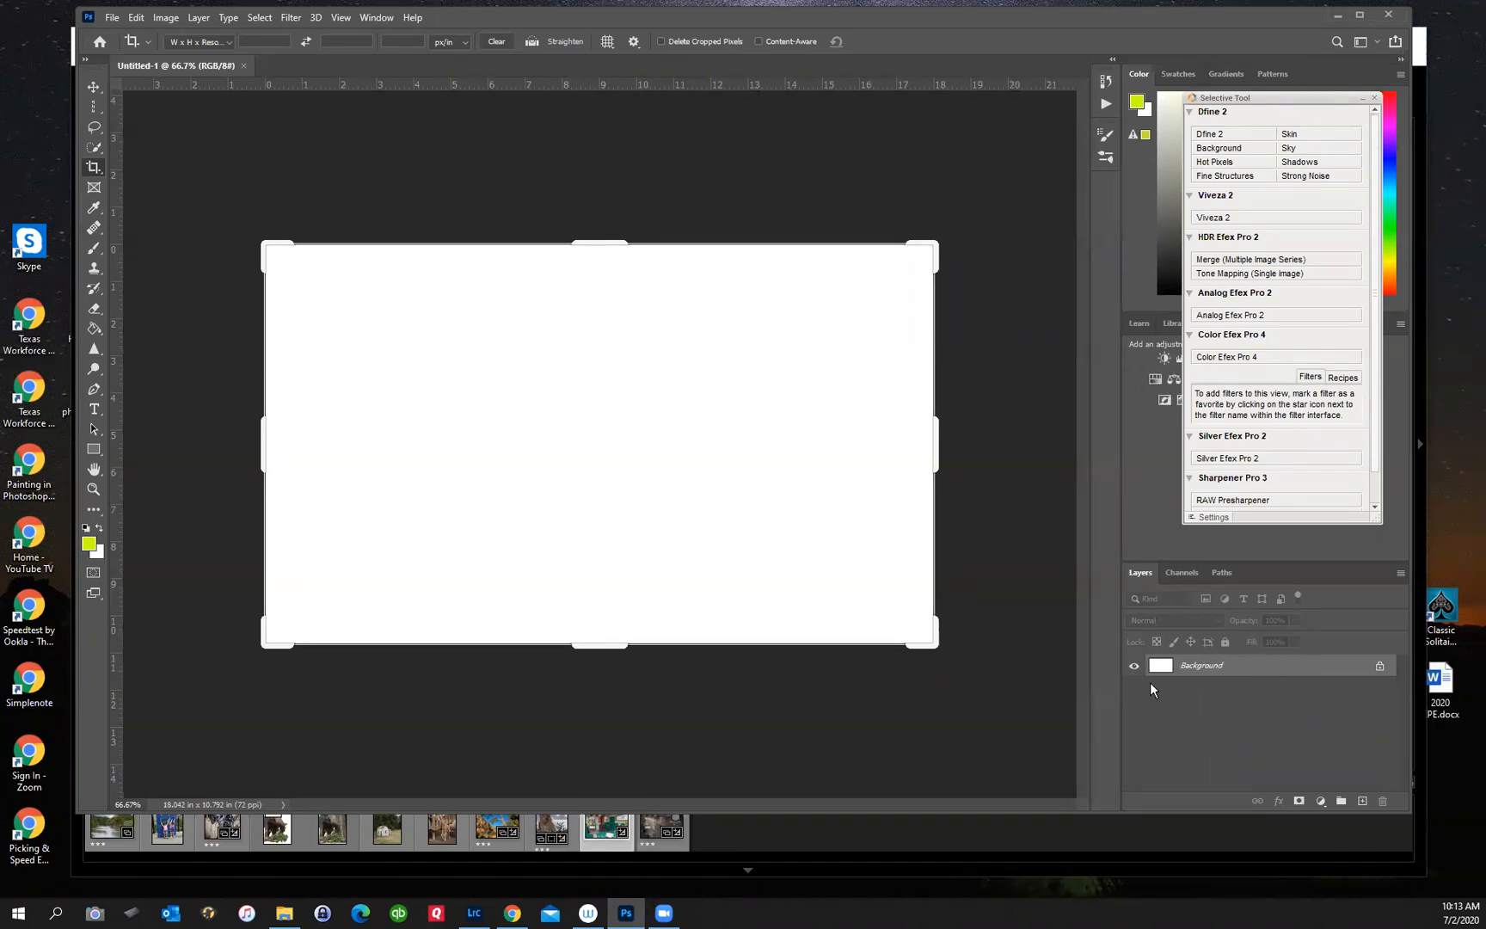
- Convert the locked white background into a regular movable layer, then test moving it and undo the shift
drag(654, 462, 731, 450)
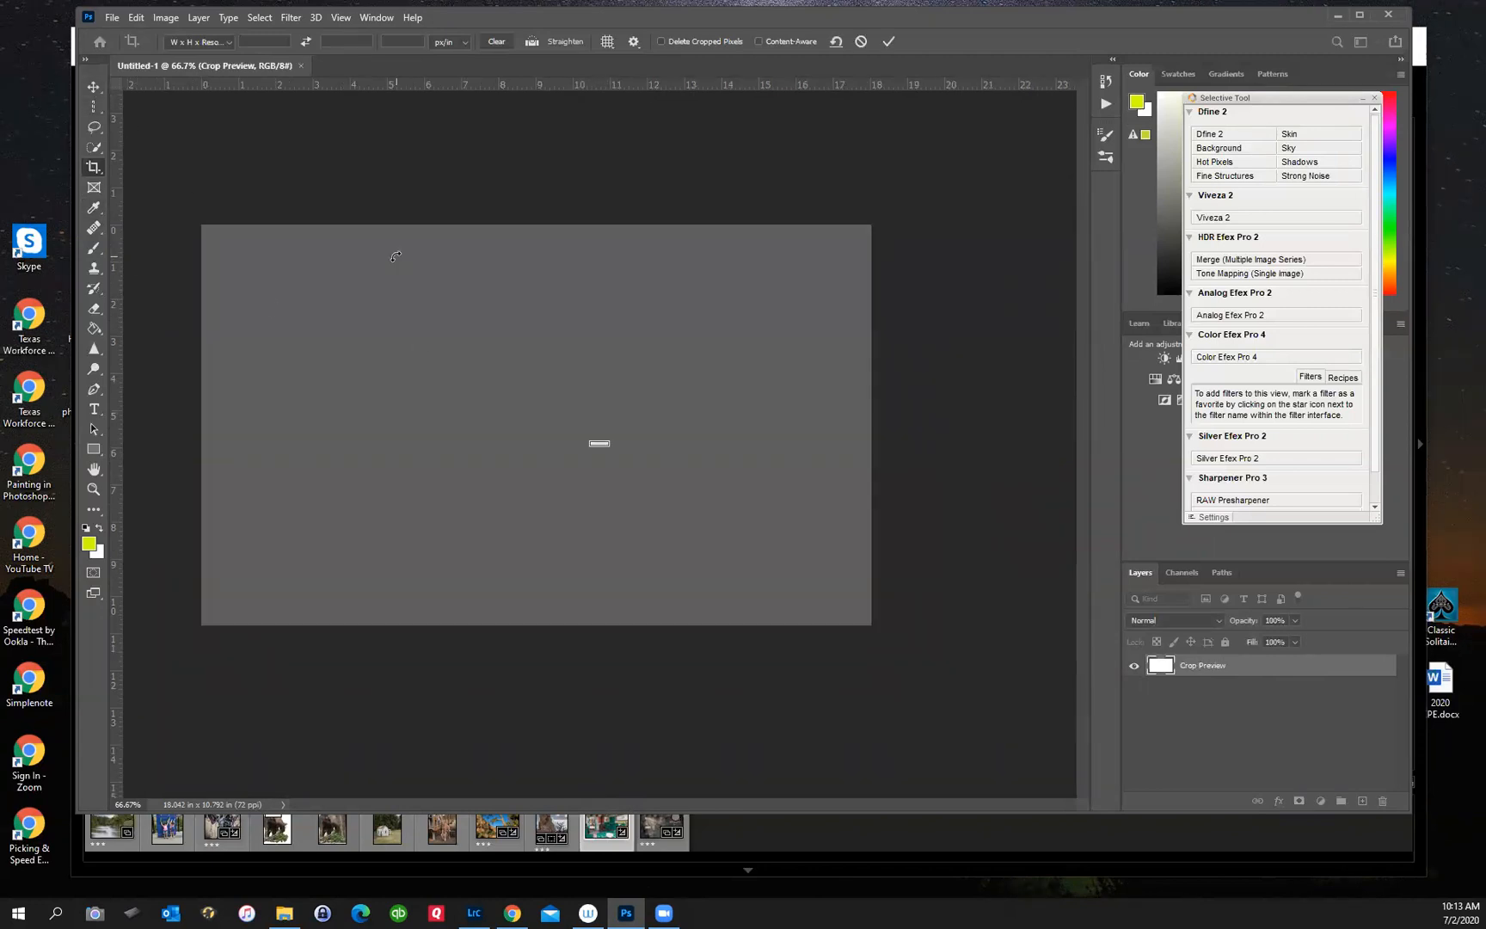
key(ctrl+z)
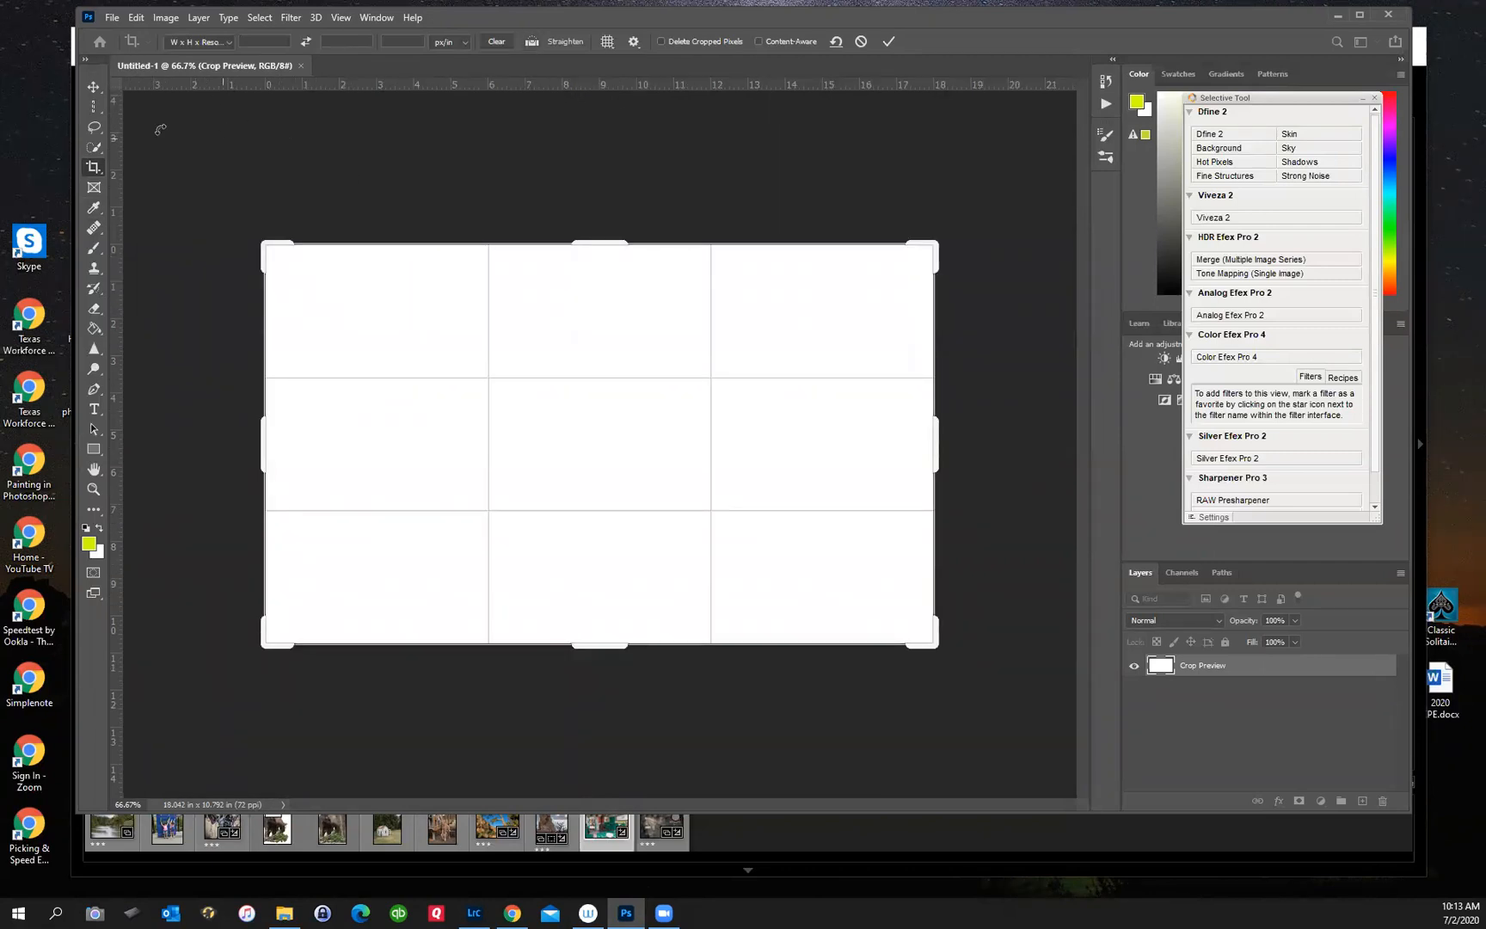
click(94, 87)
mouse_move(394, 329)
mouse_down()
mouse_move(463, 367)
mouse_move(341, 300)
mouse_move(435, 284)
mouse_move(381, 318)
mouse_move(396, 337)
mouse_up()
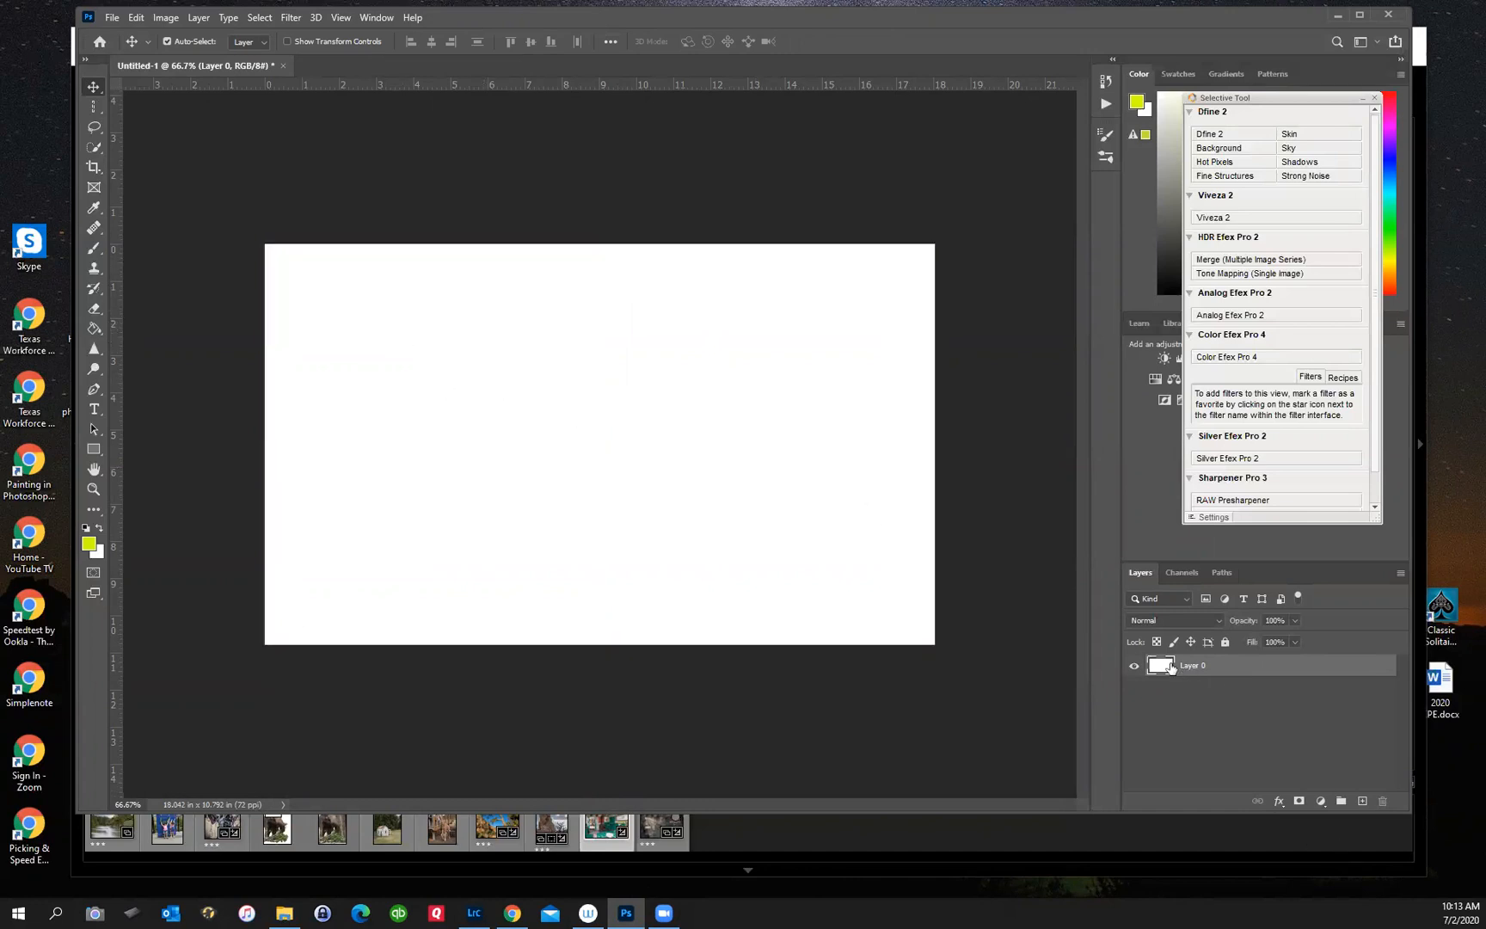
mouse_move(654, 463)
mouse_down()
mouse_move(590, 344)
mouse_move(504, 411)
mouse_move(494, 355)
mouse_move(514, 394)
mouse_move(659, 454)
mouse_move(640, 455)
mouse_up()
key(ctrl+z)
- Add an empty layer above the white layer, then toggle the white layer's visibility off and back on
click(1362, 800)
click(1135, 688)
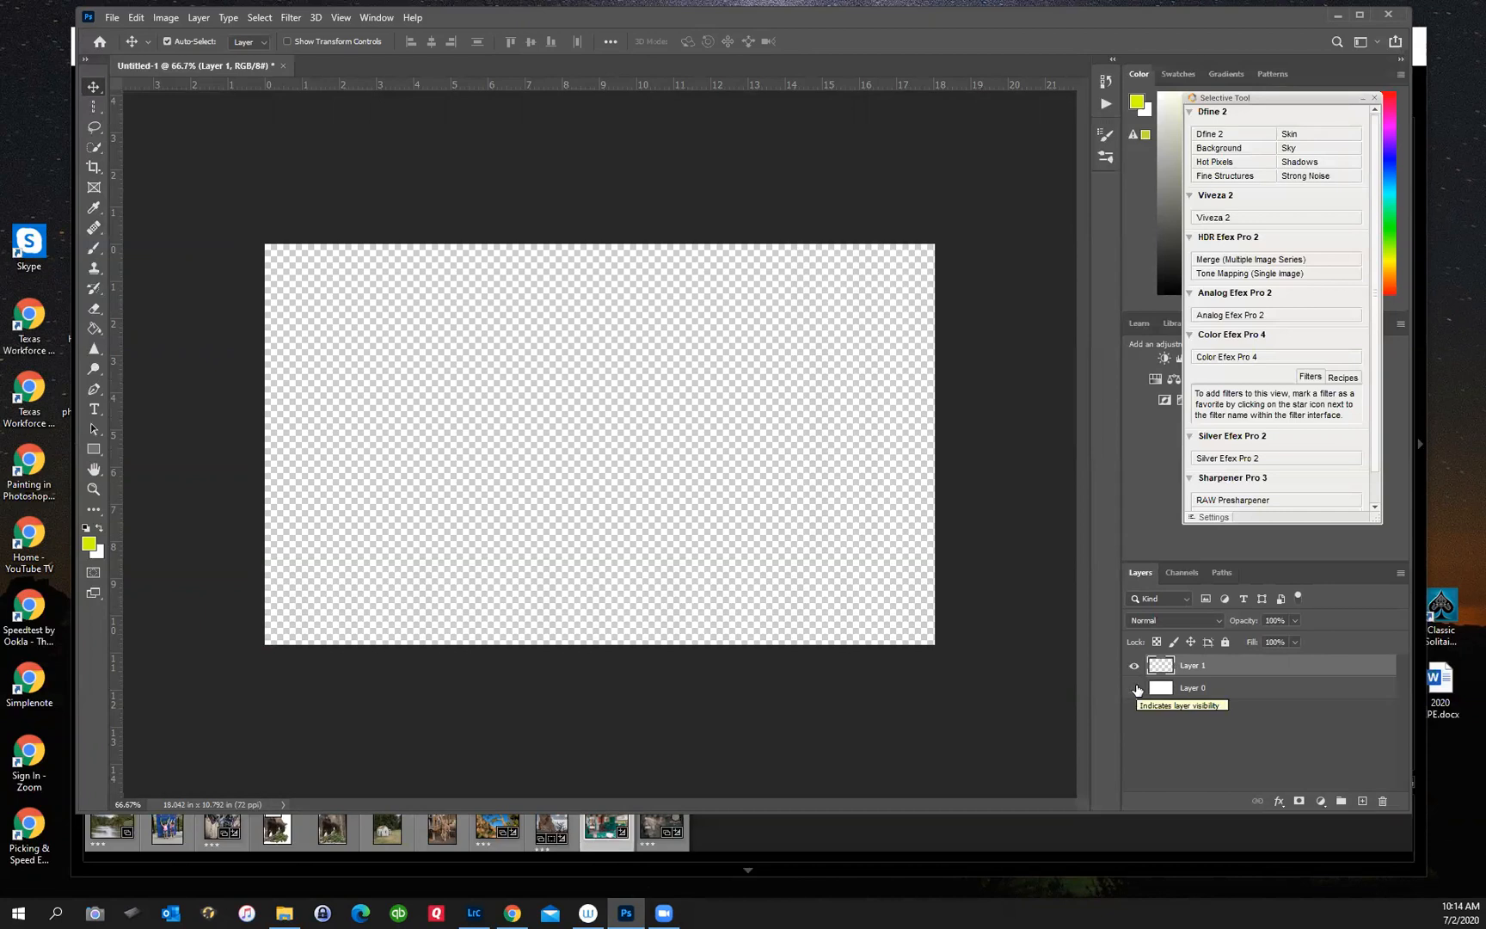
click(1135, 688)
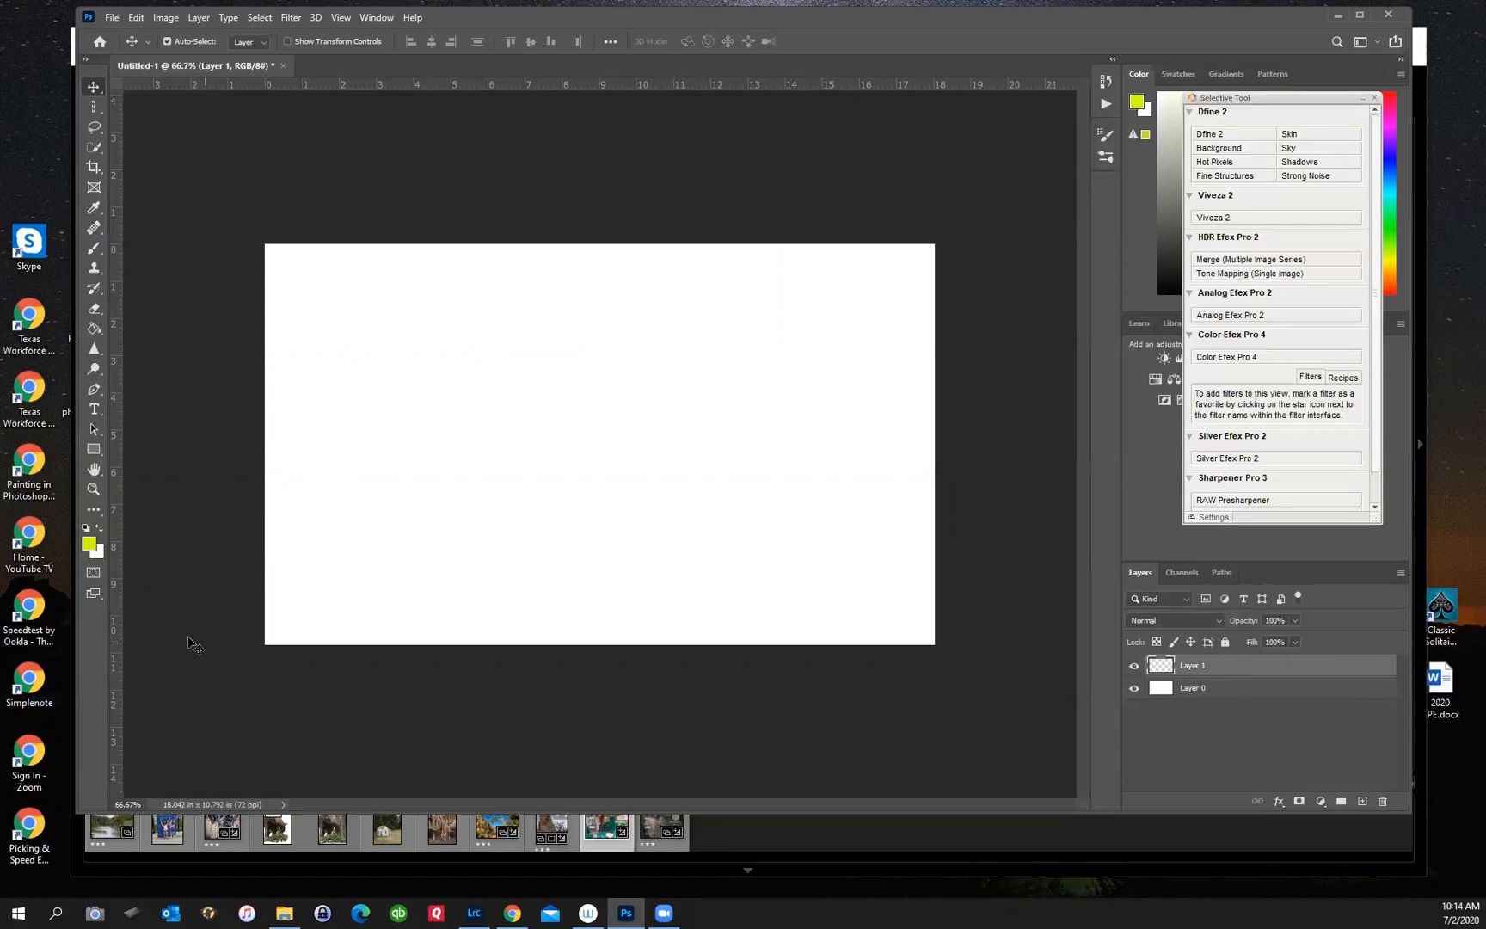
- Set the foreground color to the bright pink-red web color ff0066
click(89, 545)
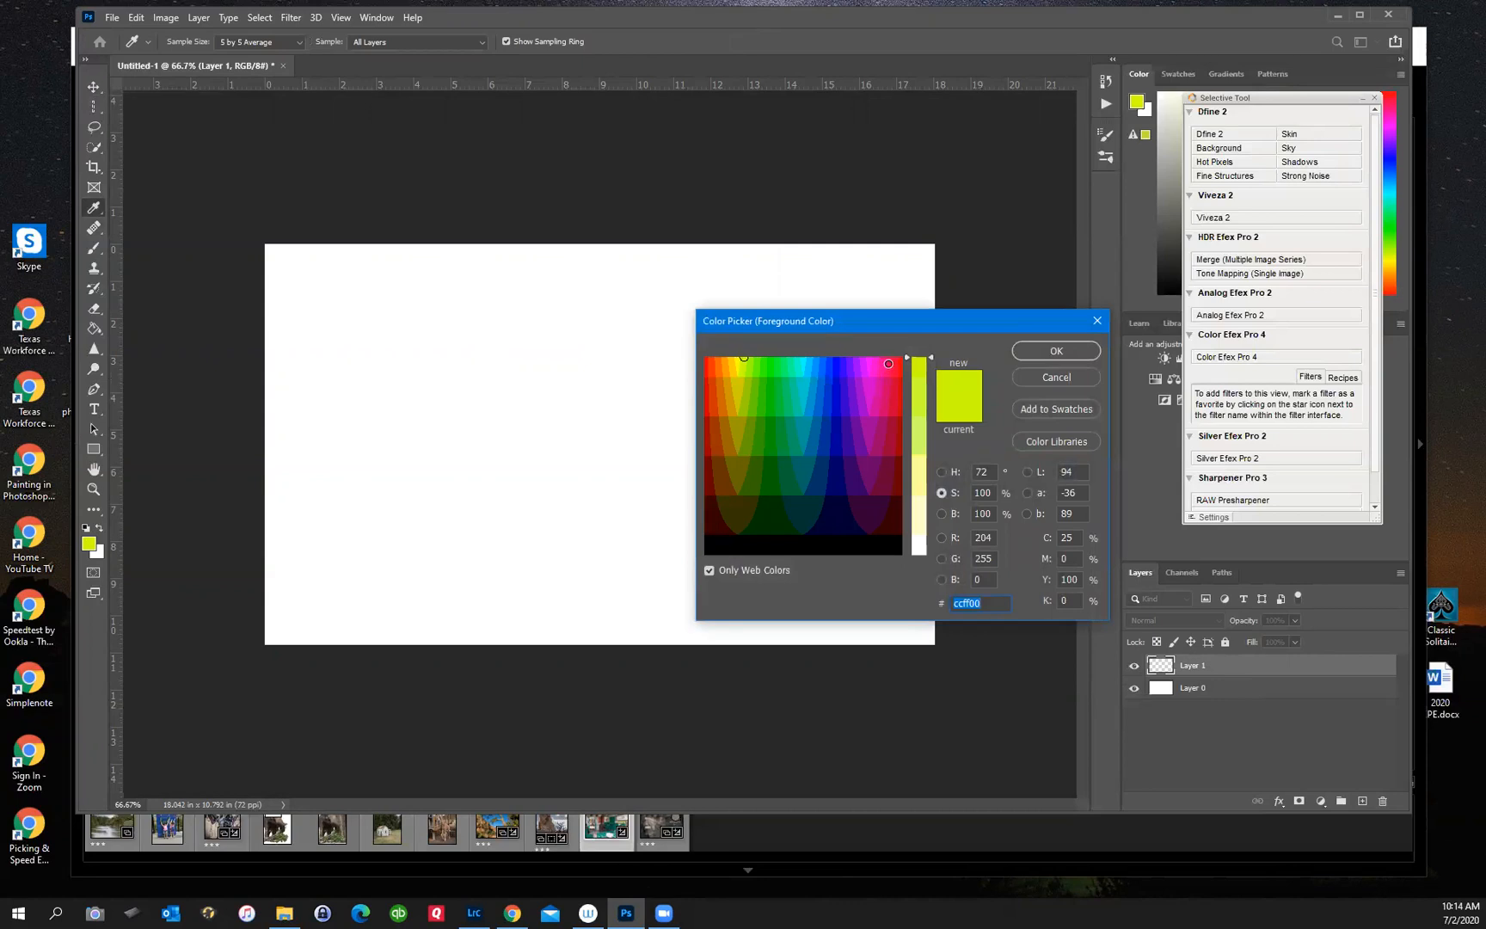
click(889, 363)
click(1043, 351)
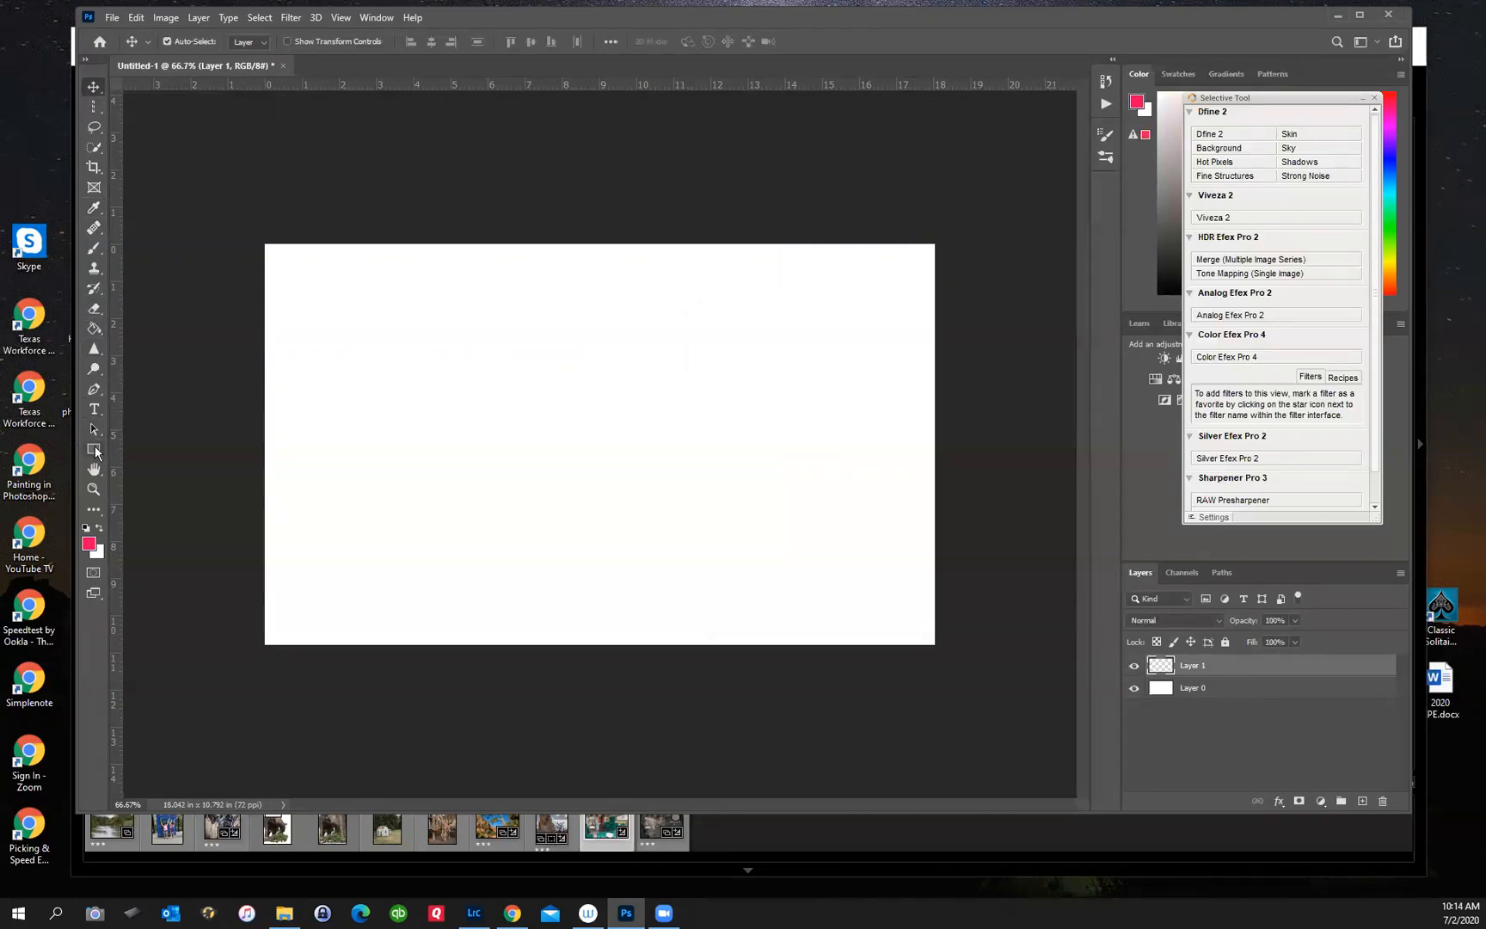
- Draw a filled square shape about 473 by 475 px on the left half of the canvas with the Rectangle tool
click(94, 449)
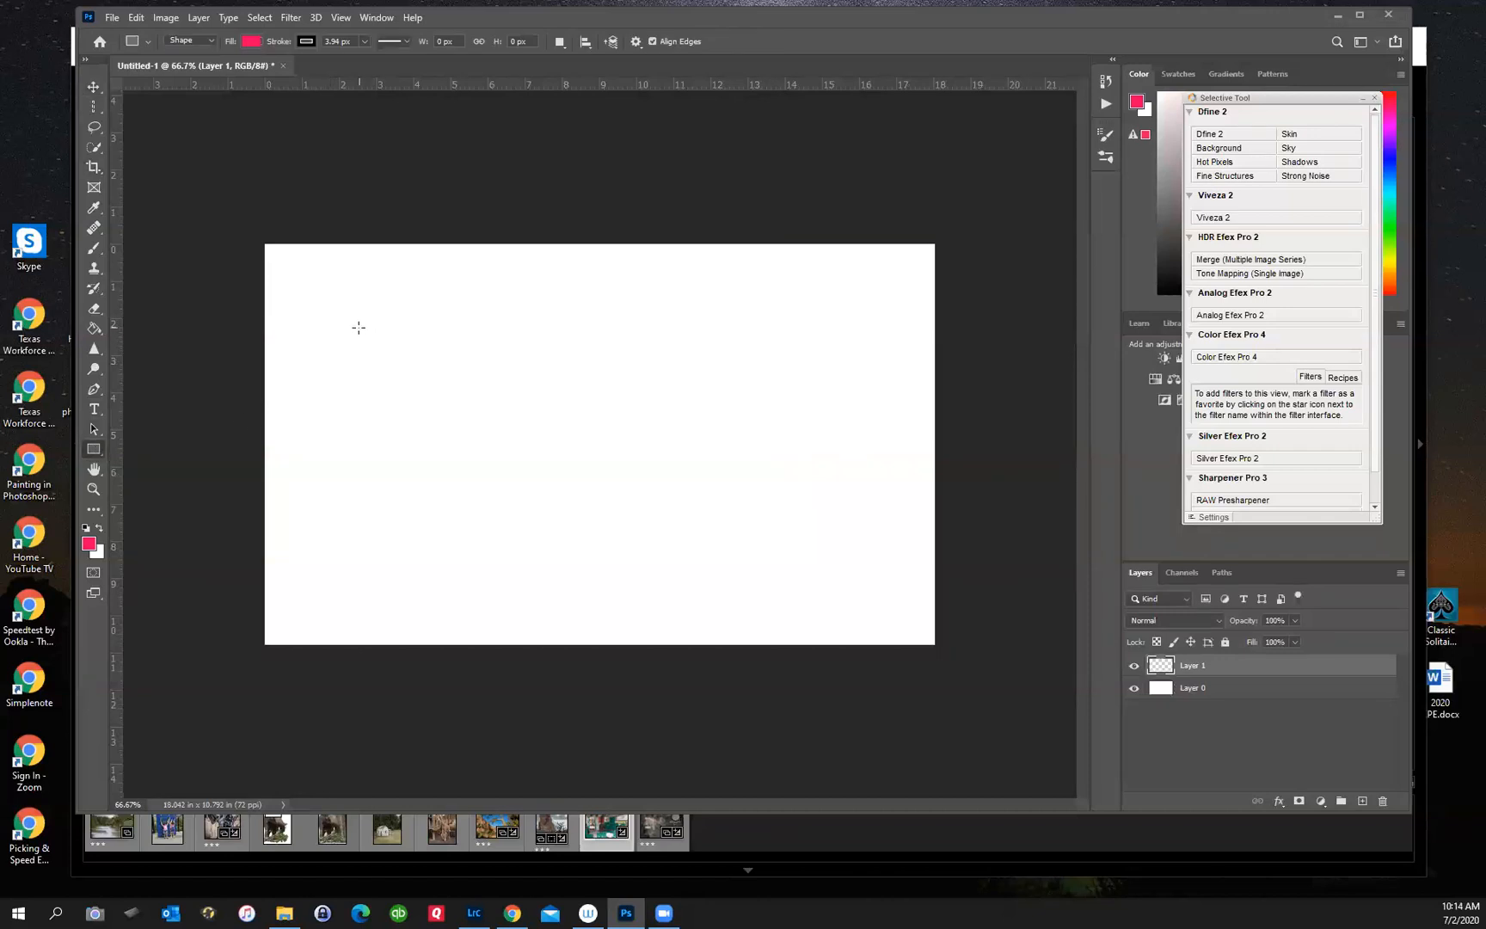
drag(359, 327, 605, 571)
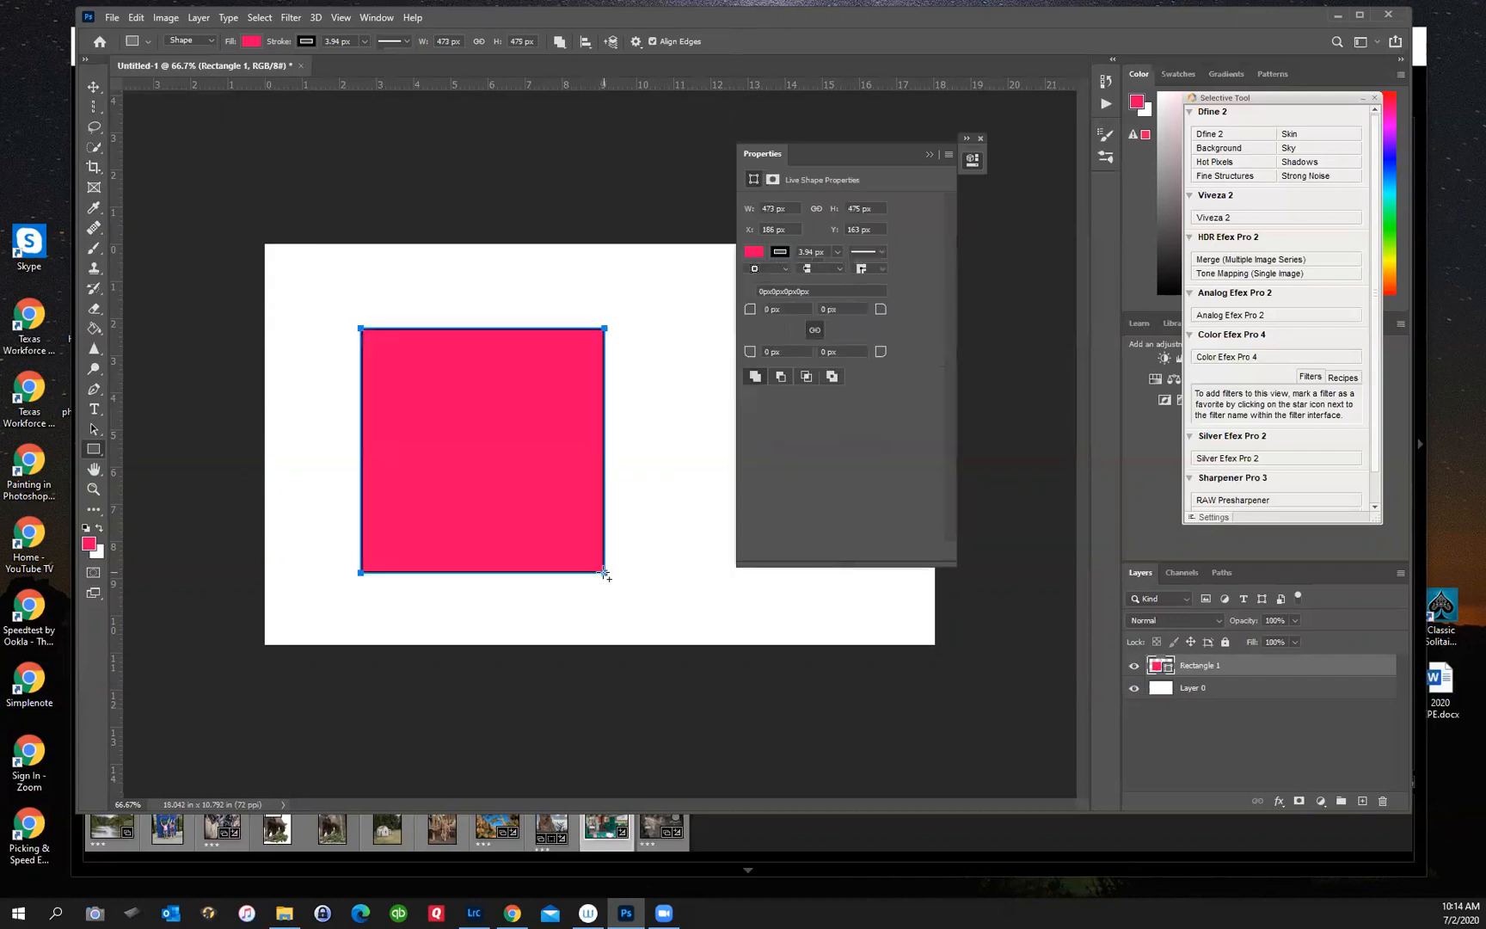
click(929, 154)
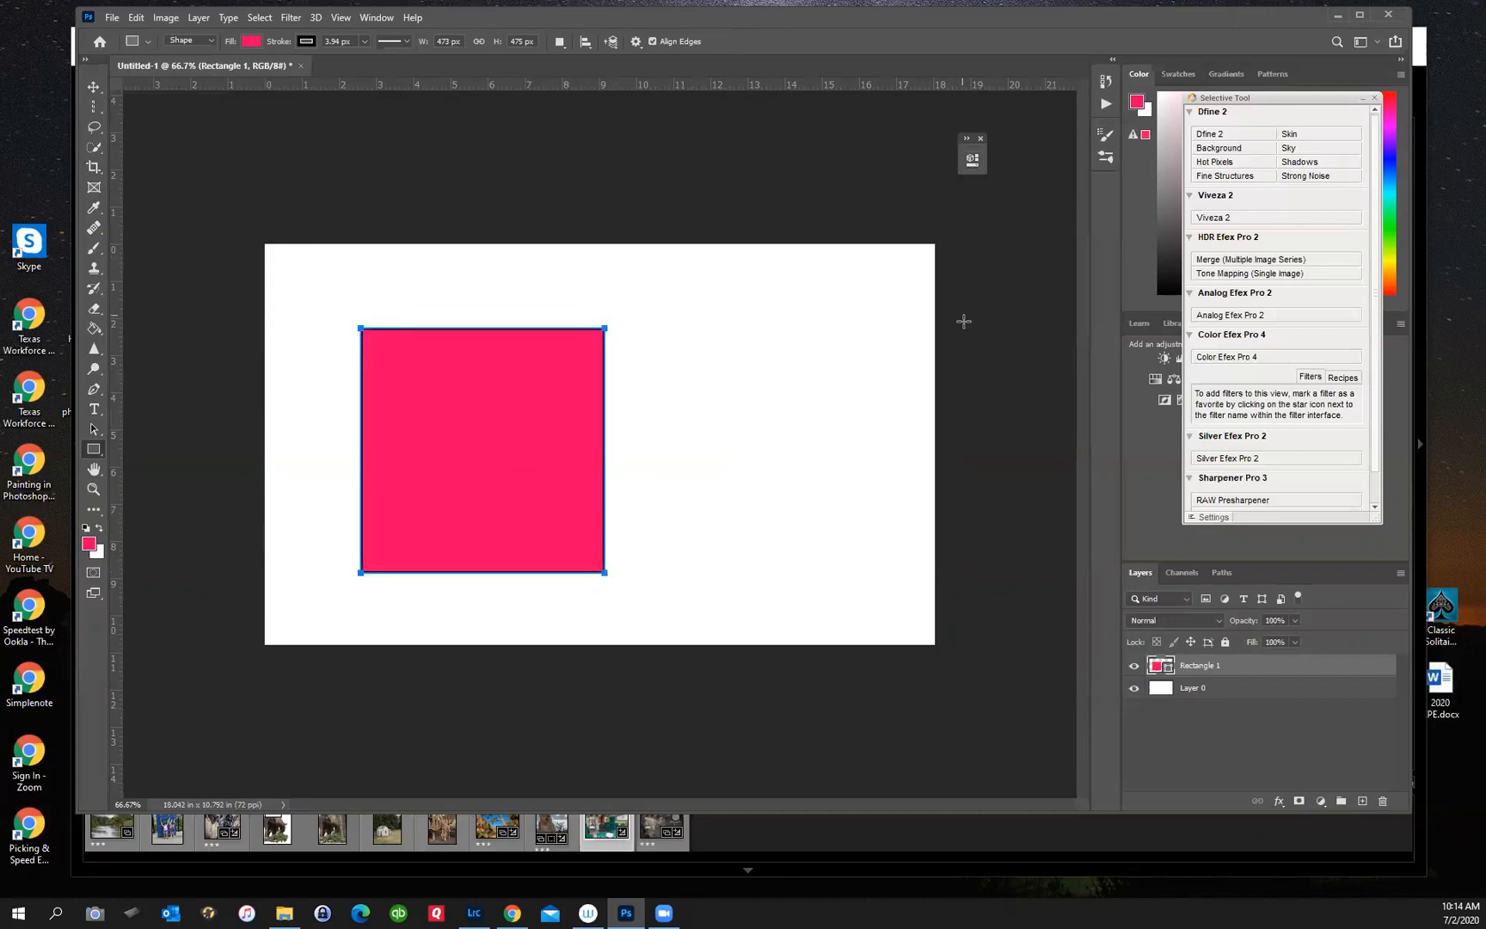
click(95, 88)
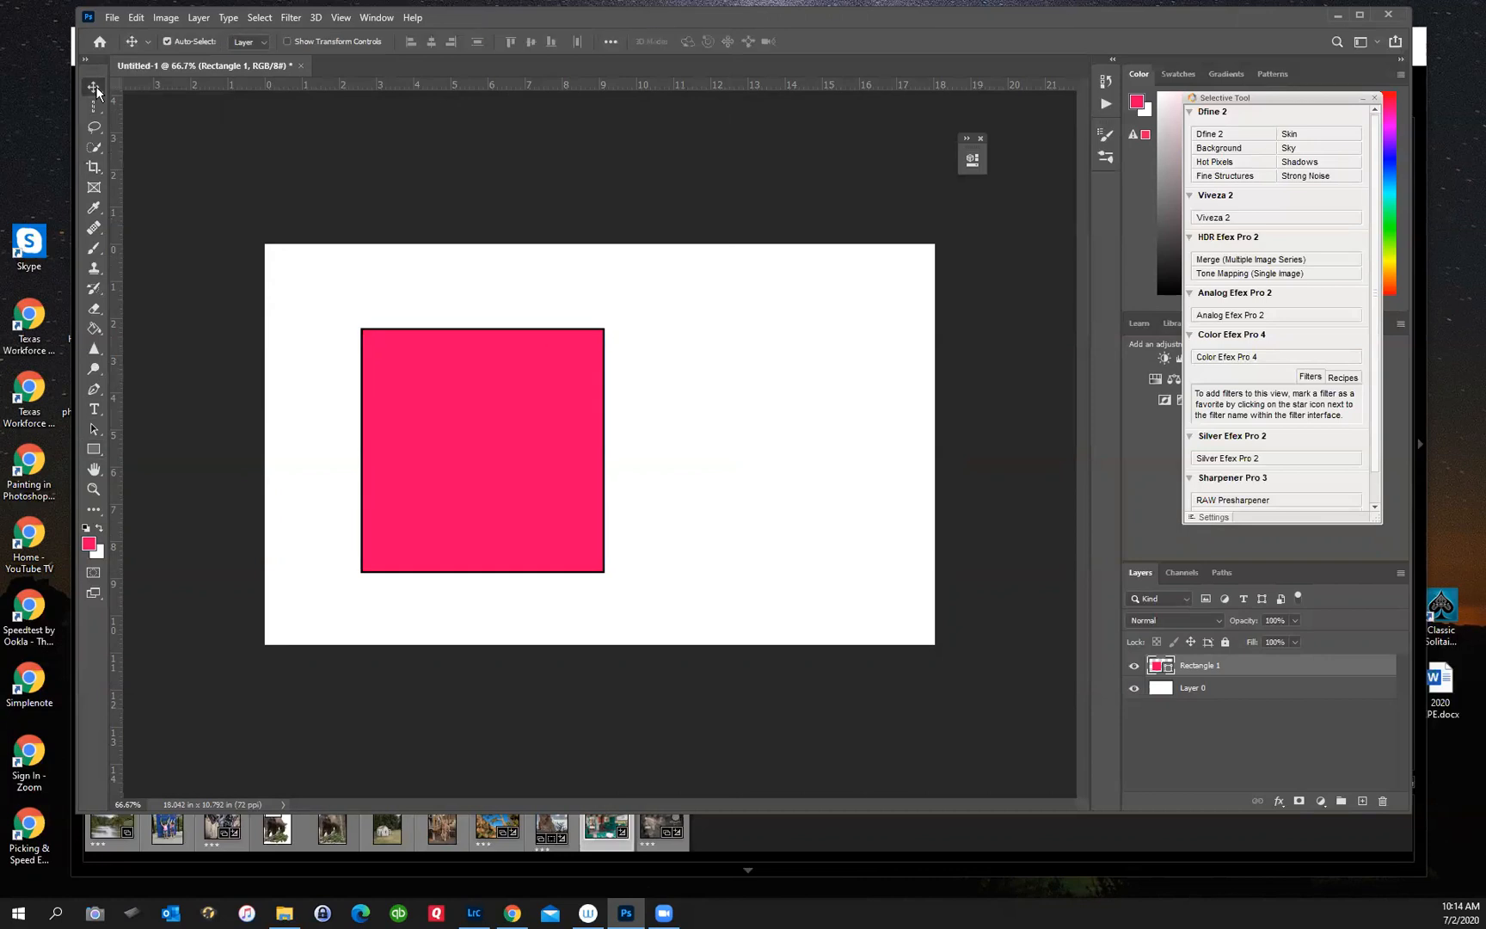
- Toggle the visibility of the pink square and the white layer off and on, and move the square slightly up and left
click(1133, 667)
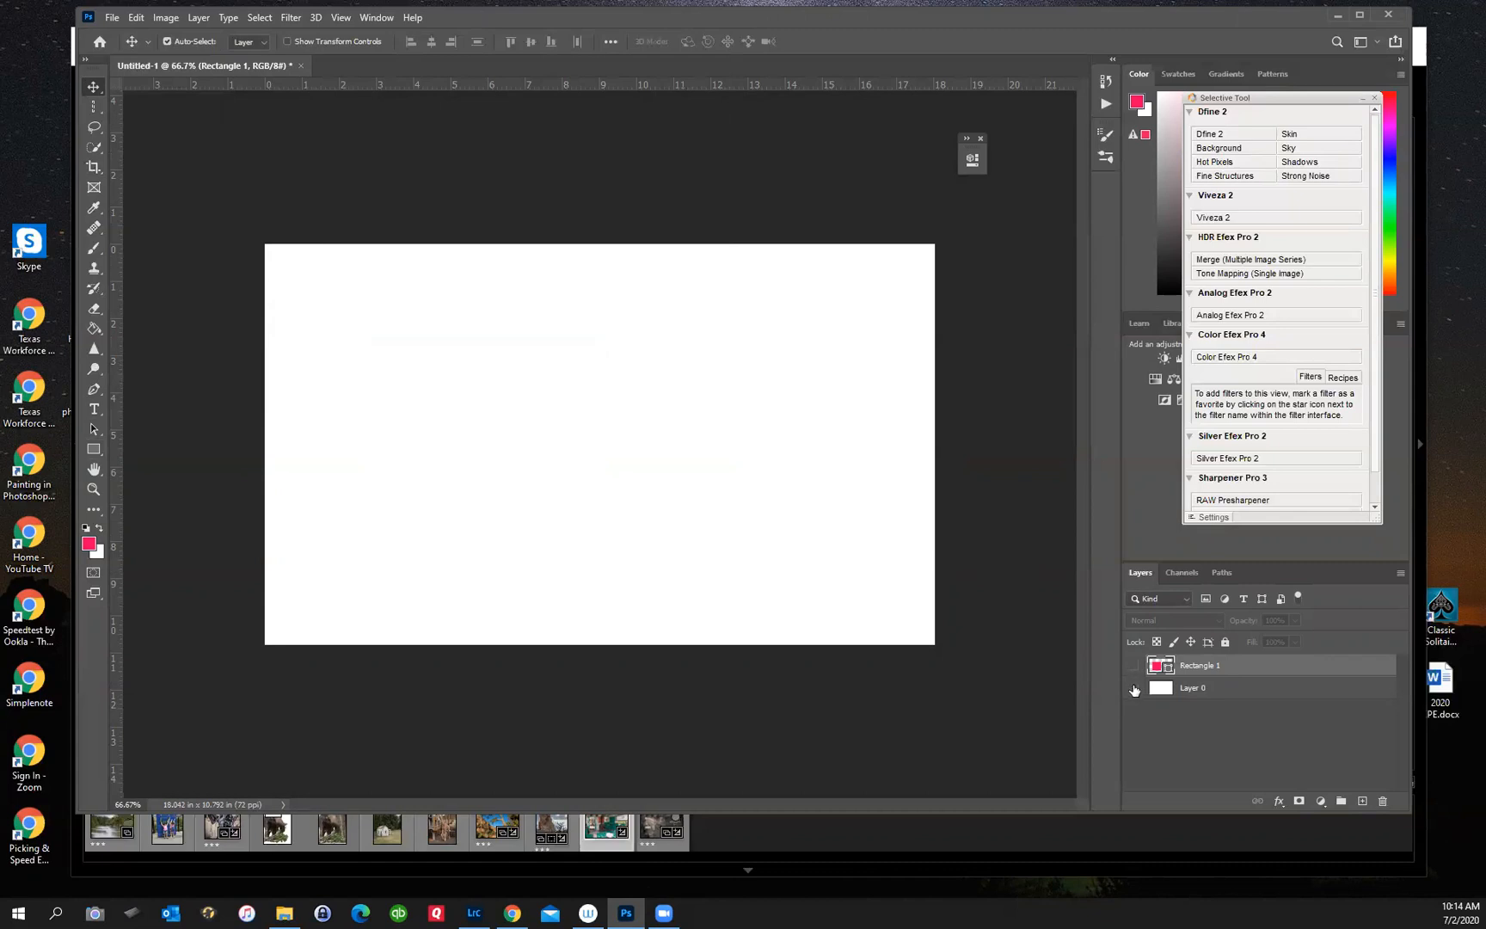
click(1135, 688)
click(1134, 689)
click(1134, 688)
click(1134, 666)
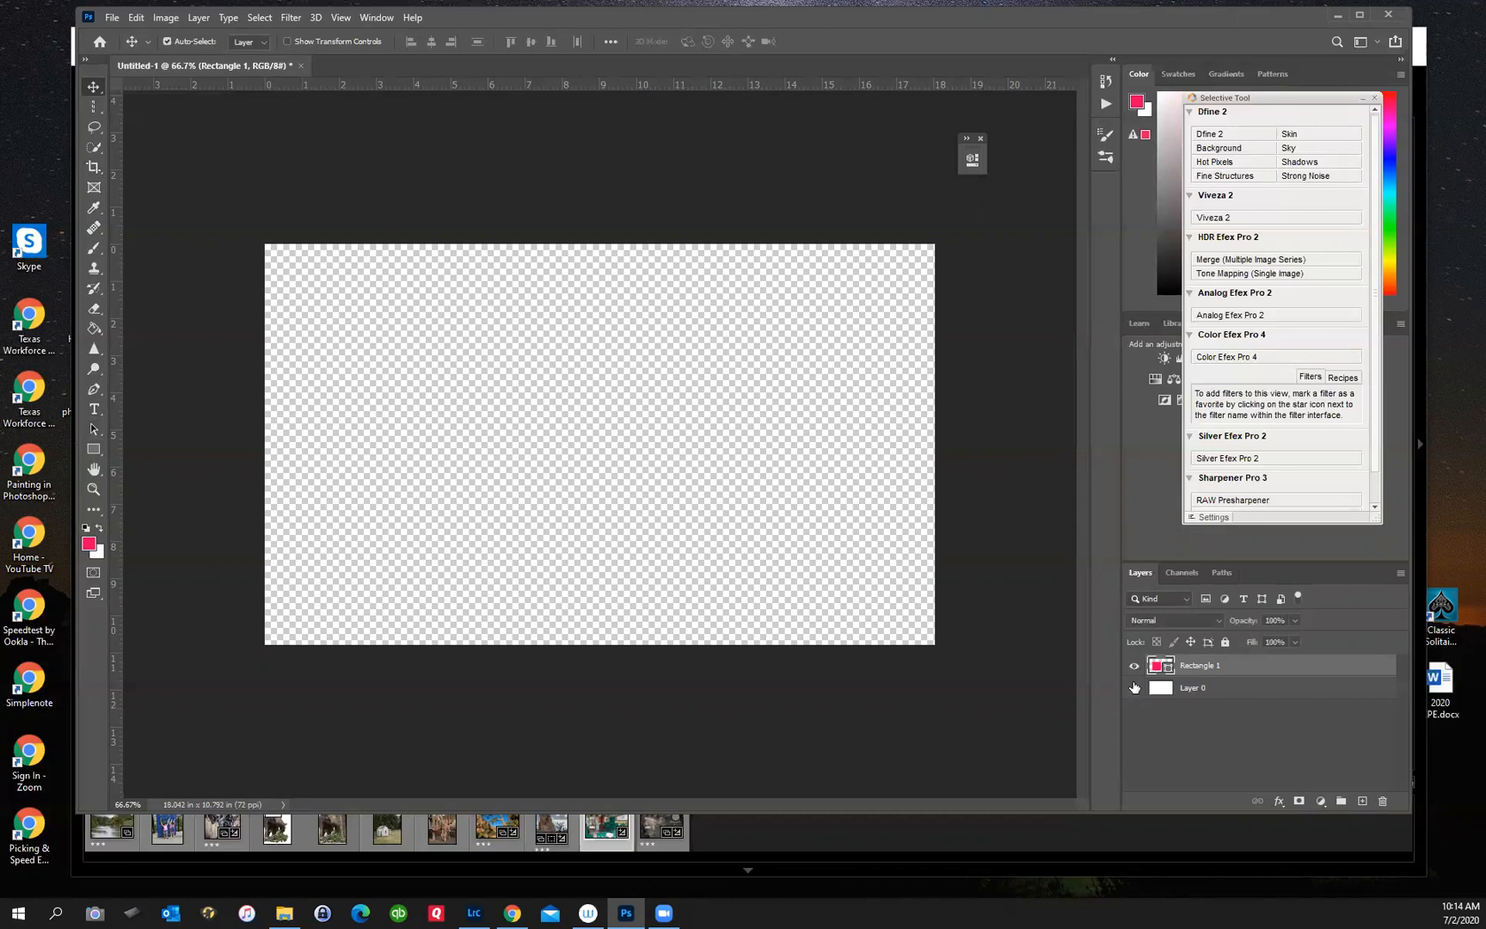
click(1134, 688)
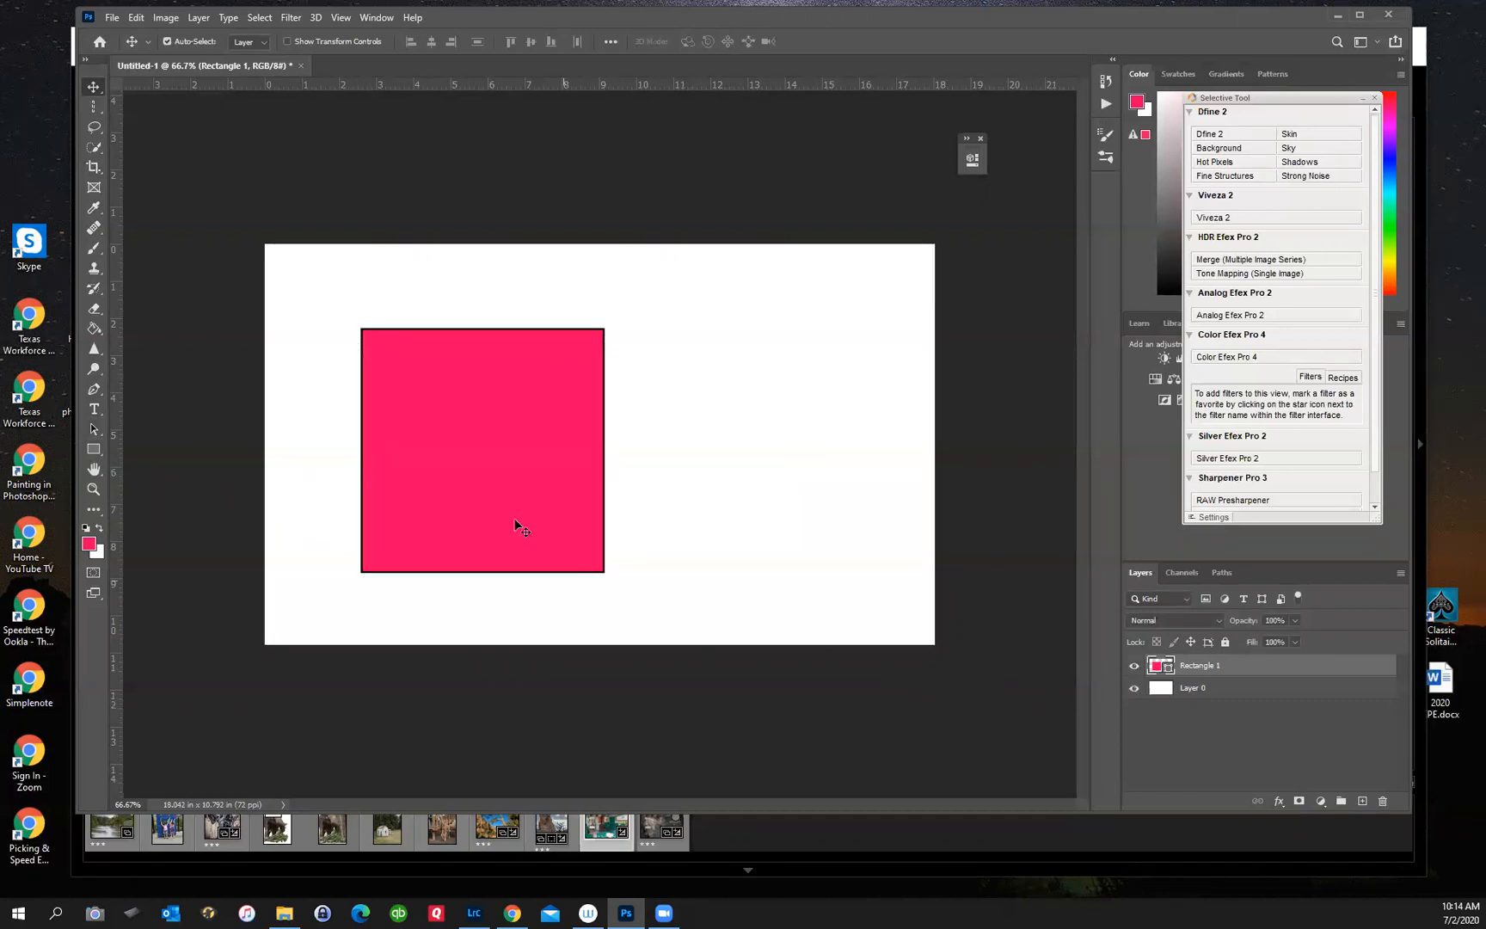
drag(471, 448, 455, 421)
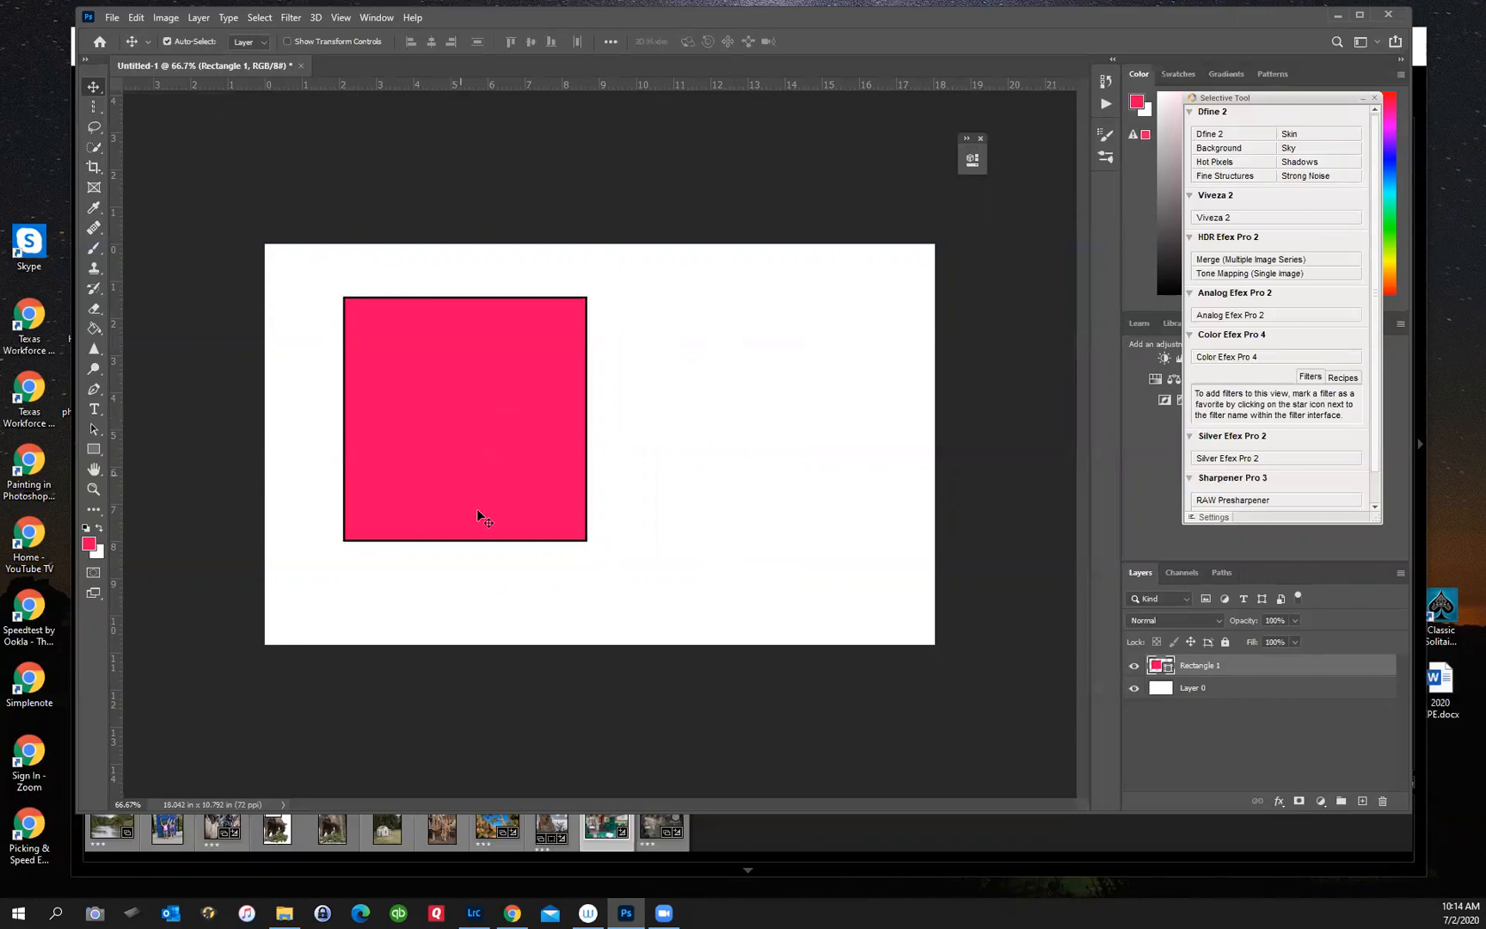
- Add horizontal text inside the pink square, replacing the placeholder with the person's first name followed by "IS GREAT"
right_click(94, 410)
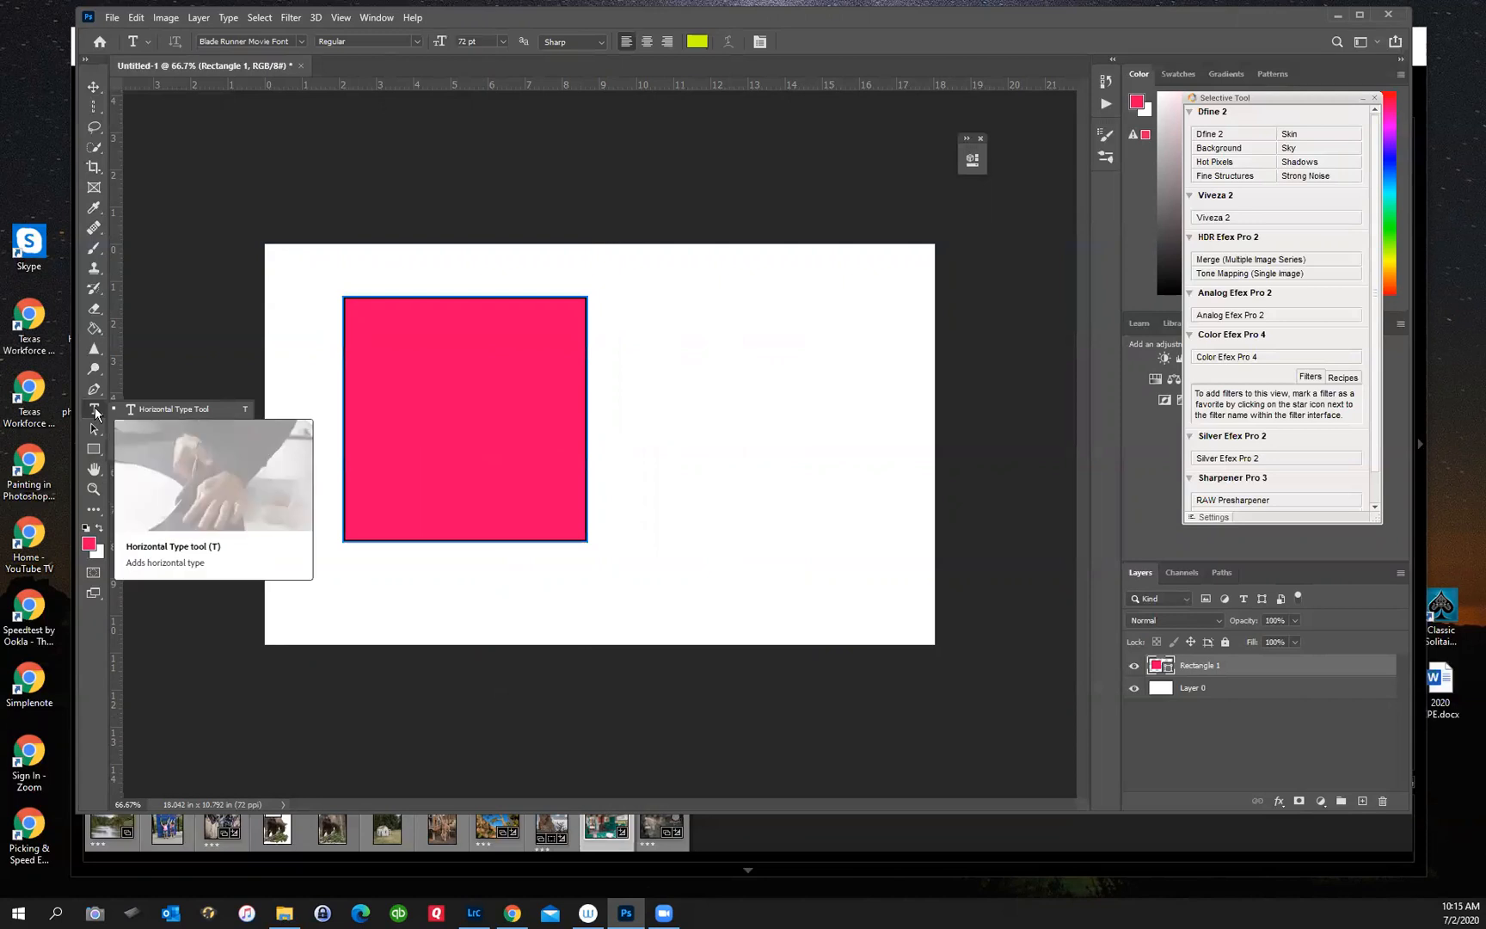
click(159, 407)
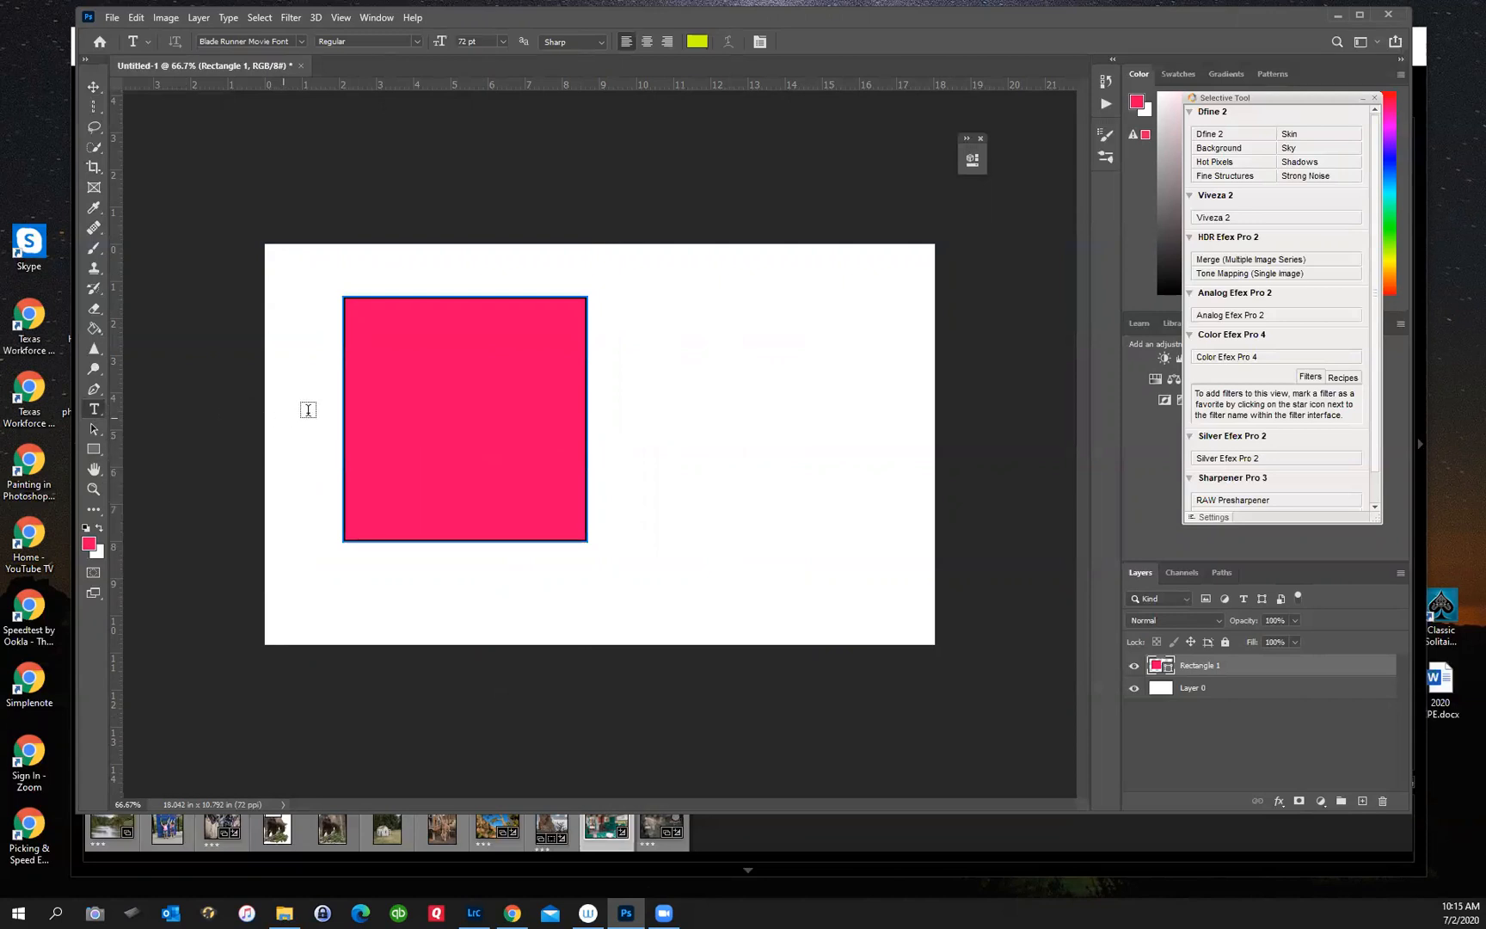
click(406, 425)
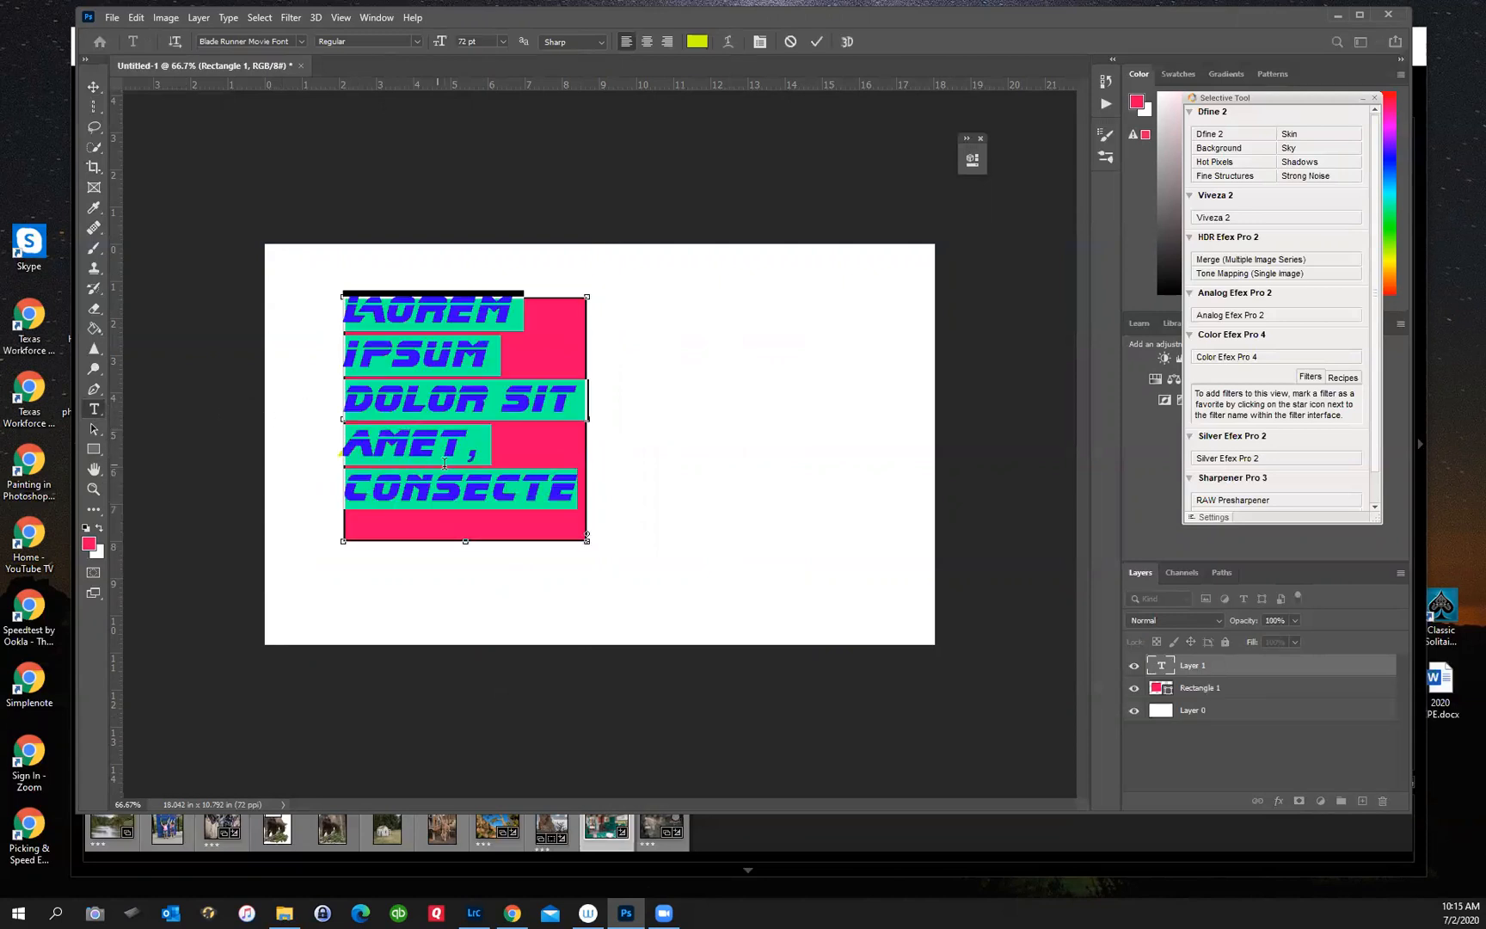
key(BackSpace)
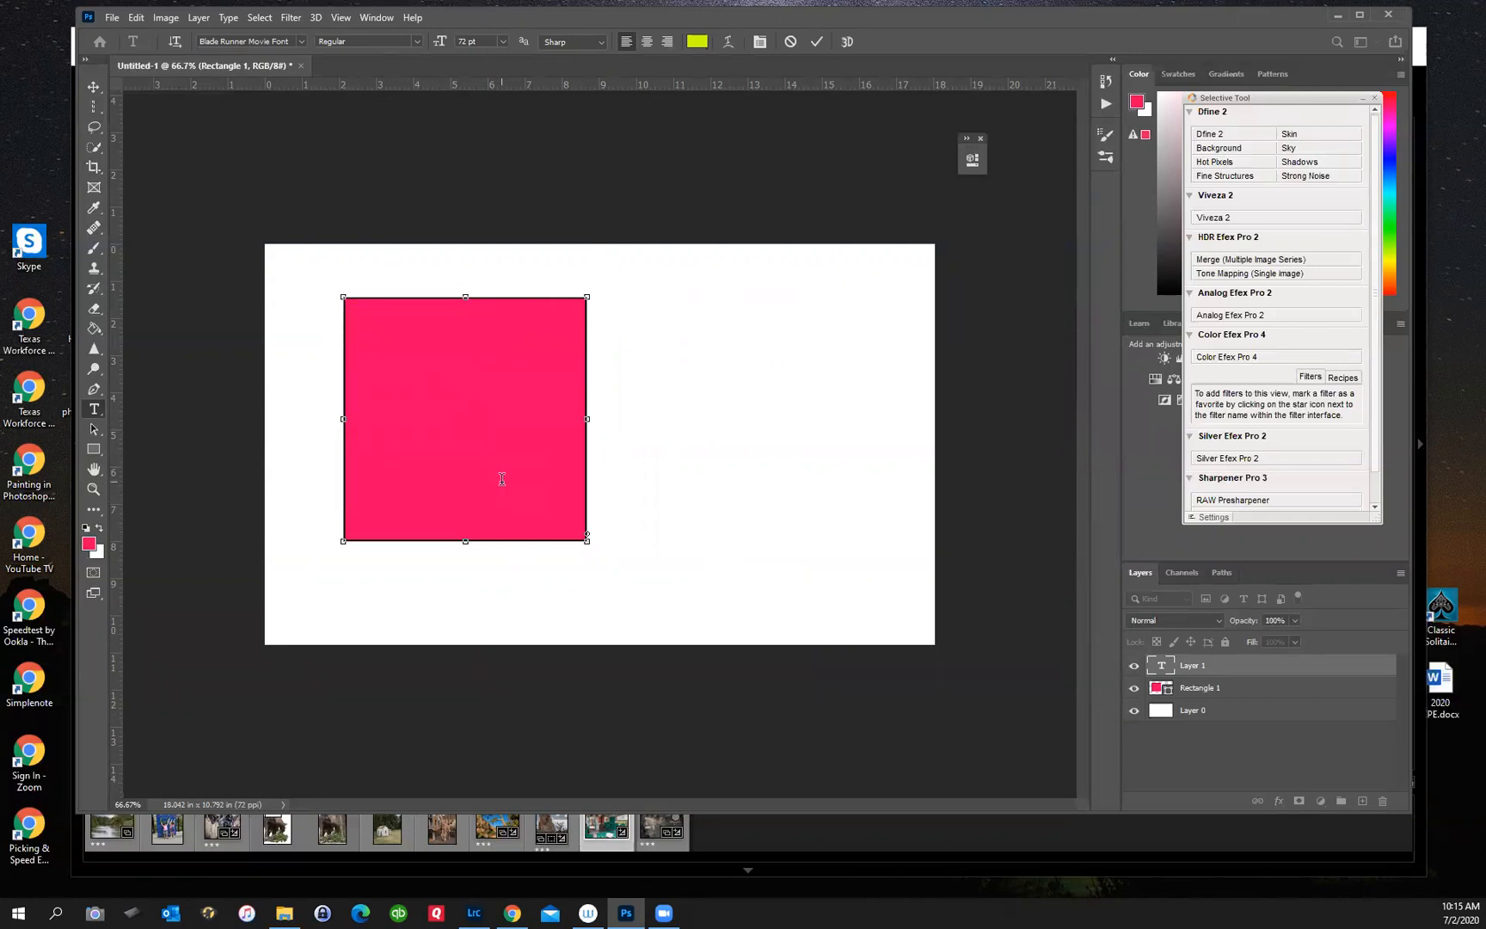
text(PETER)
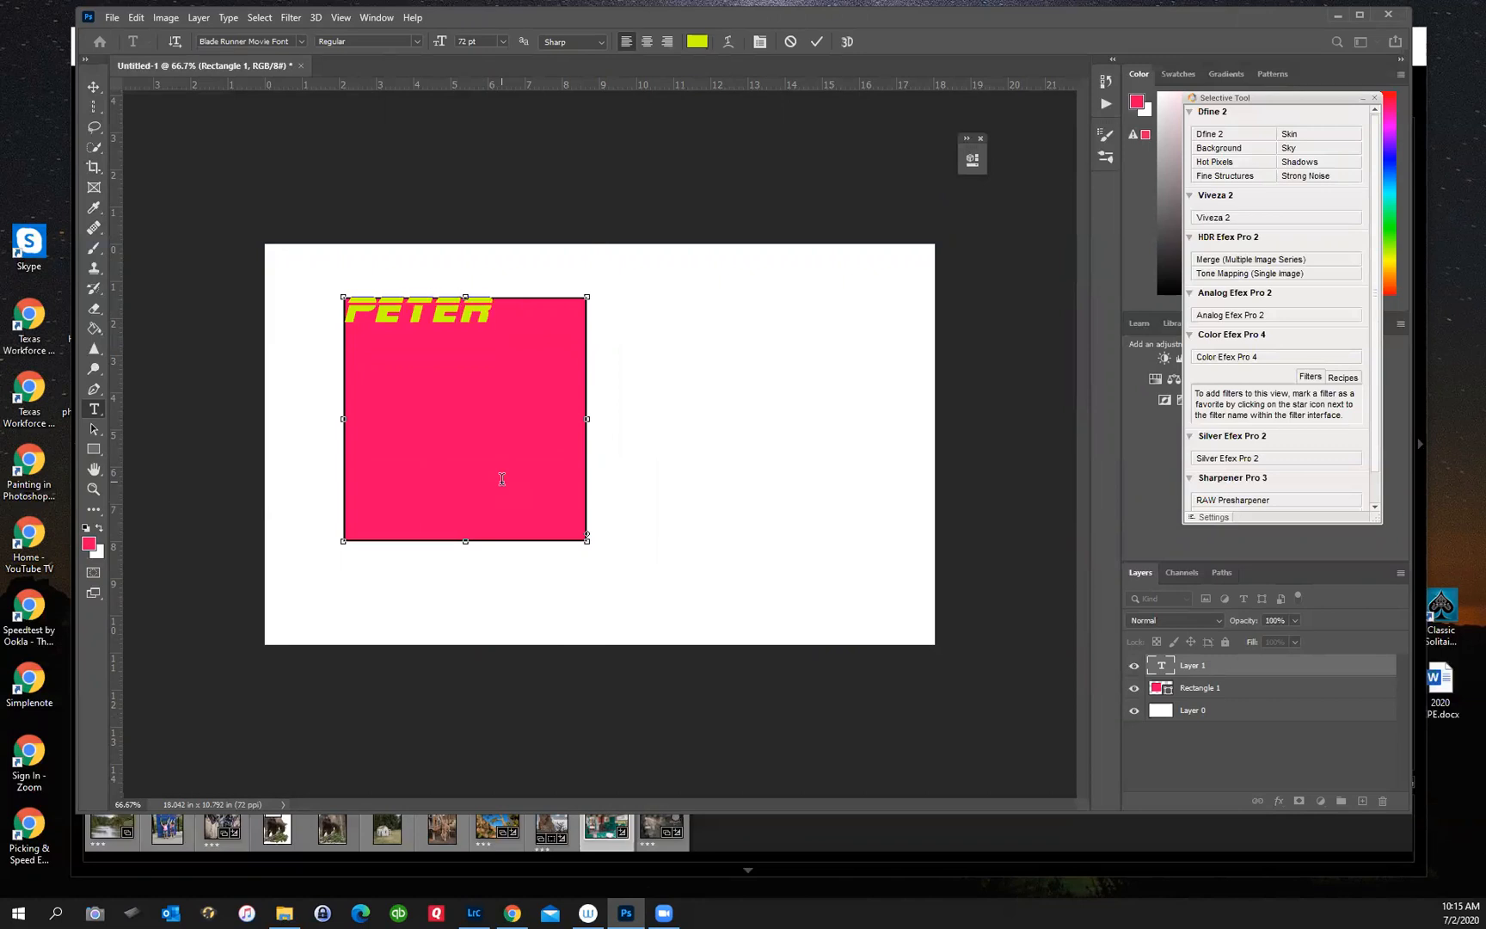
text( IS)
key(Return)
text(GREAT)
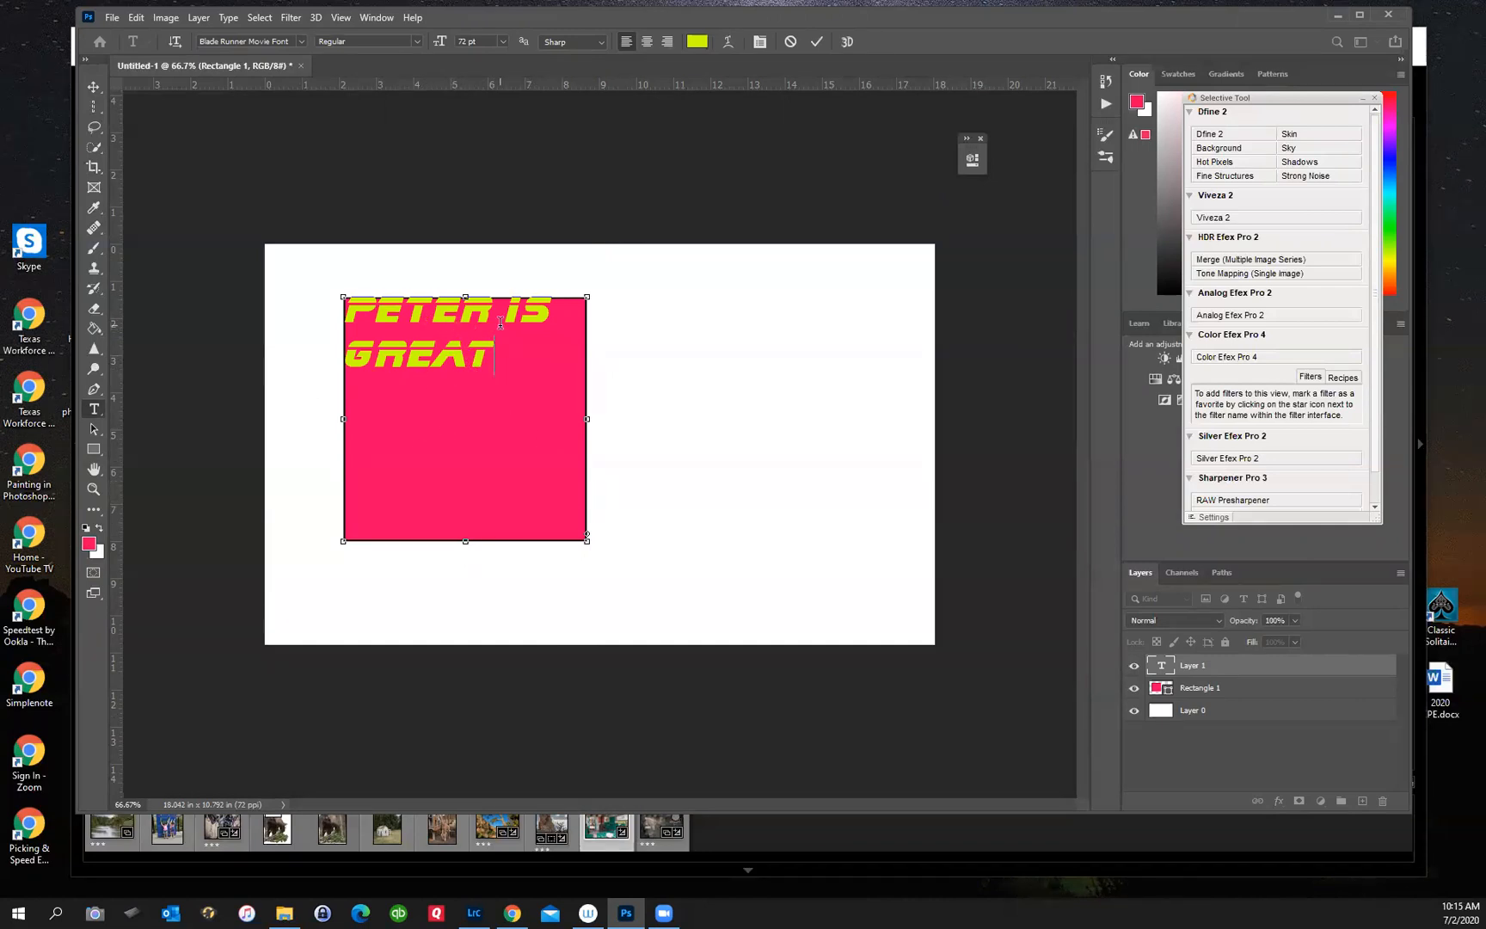
- Recolor all of the text over the pink square to bright blue and commit it
drag(497, 351, 309, 289)
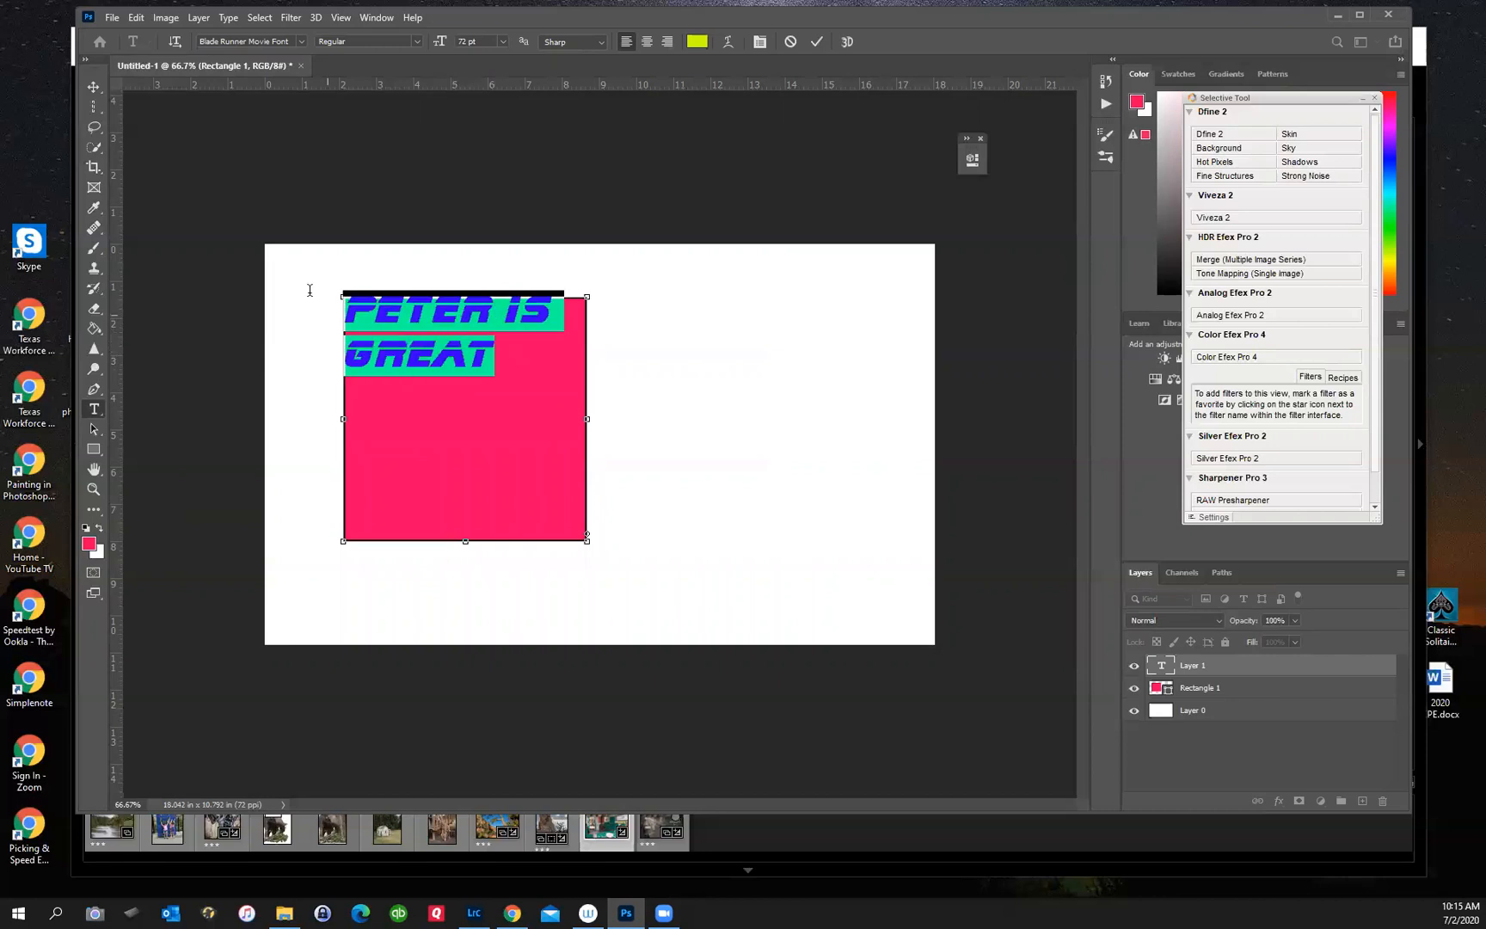
click(89, 544)
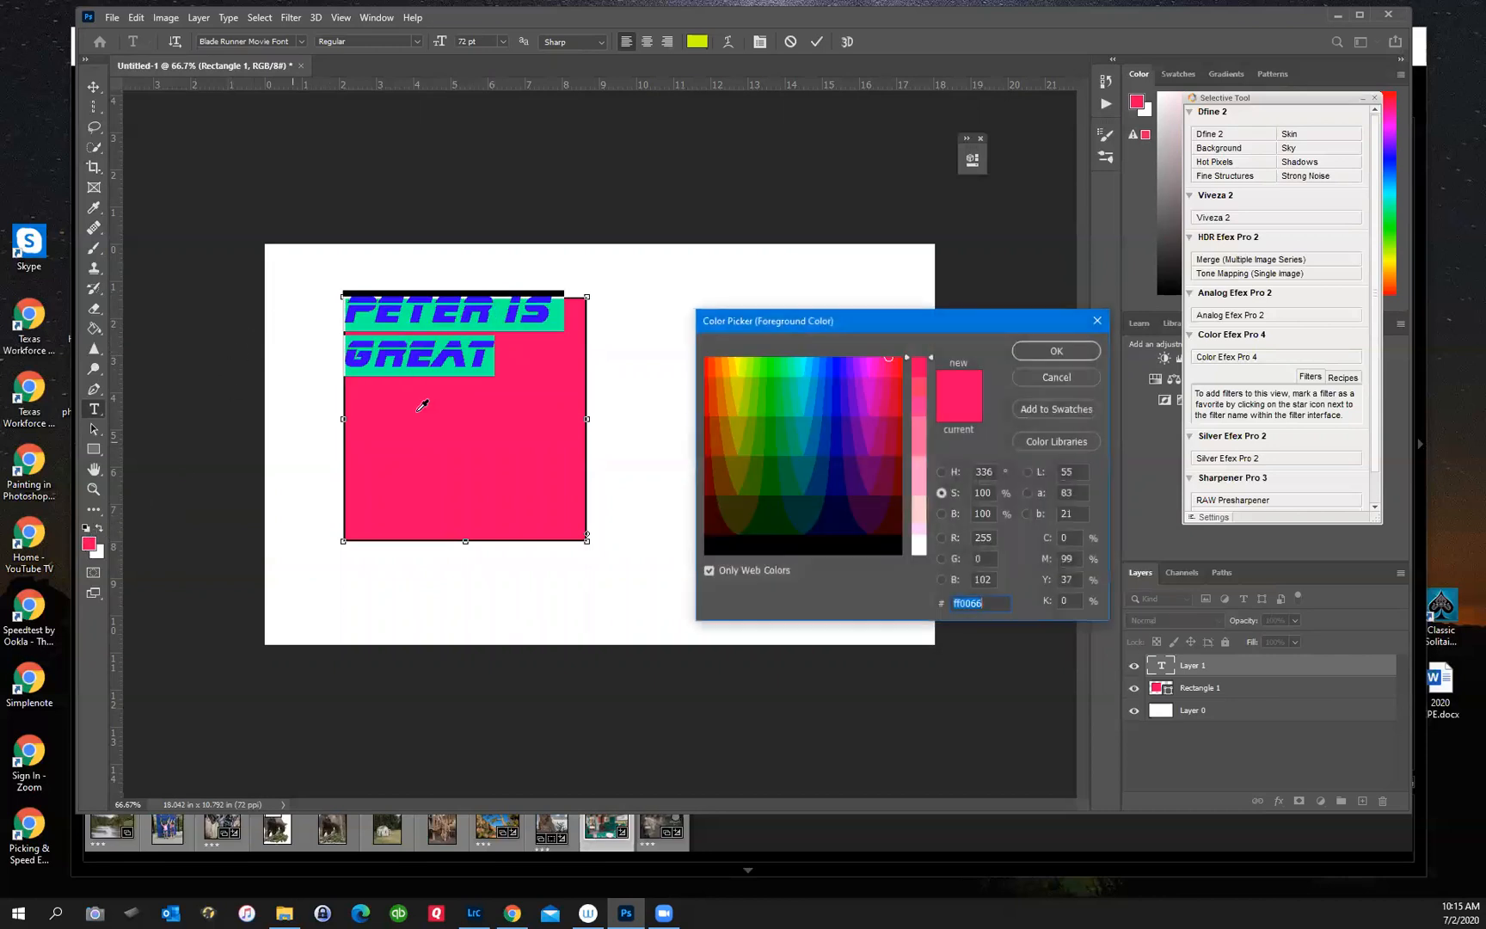
click(838, 370)
click(1049, 360)
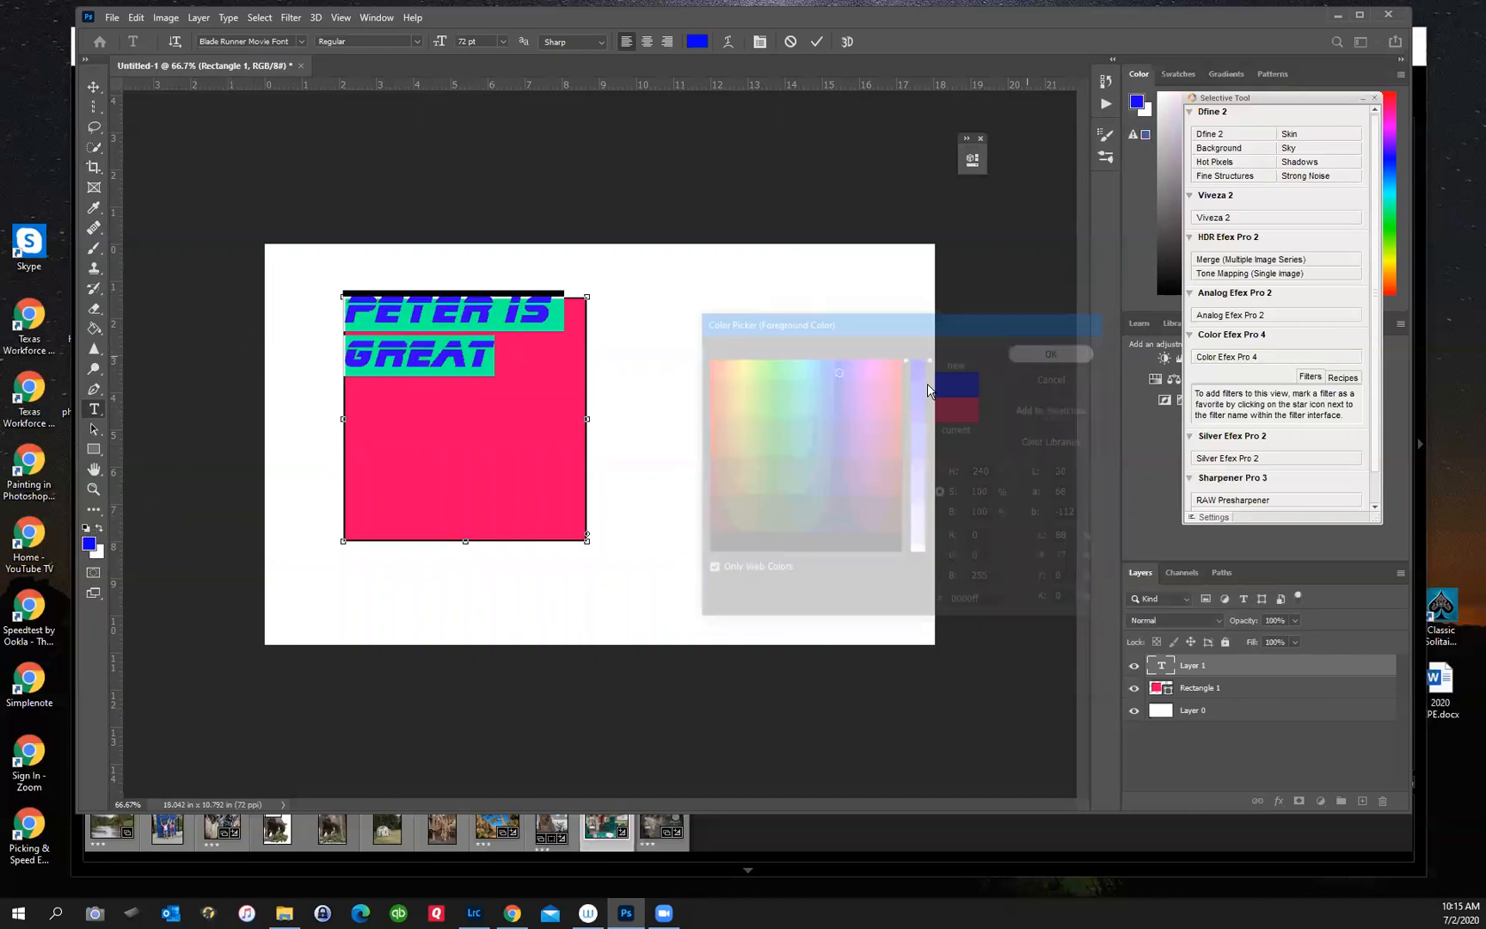
click(796, 386)
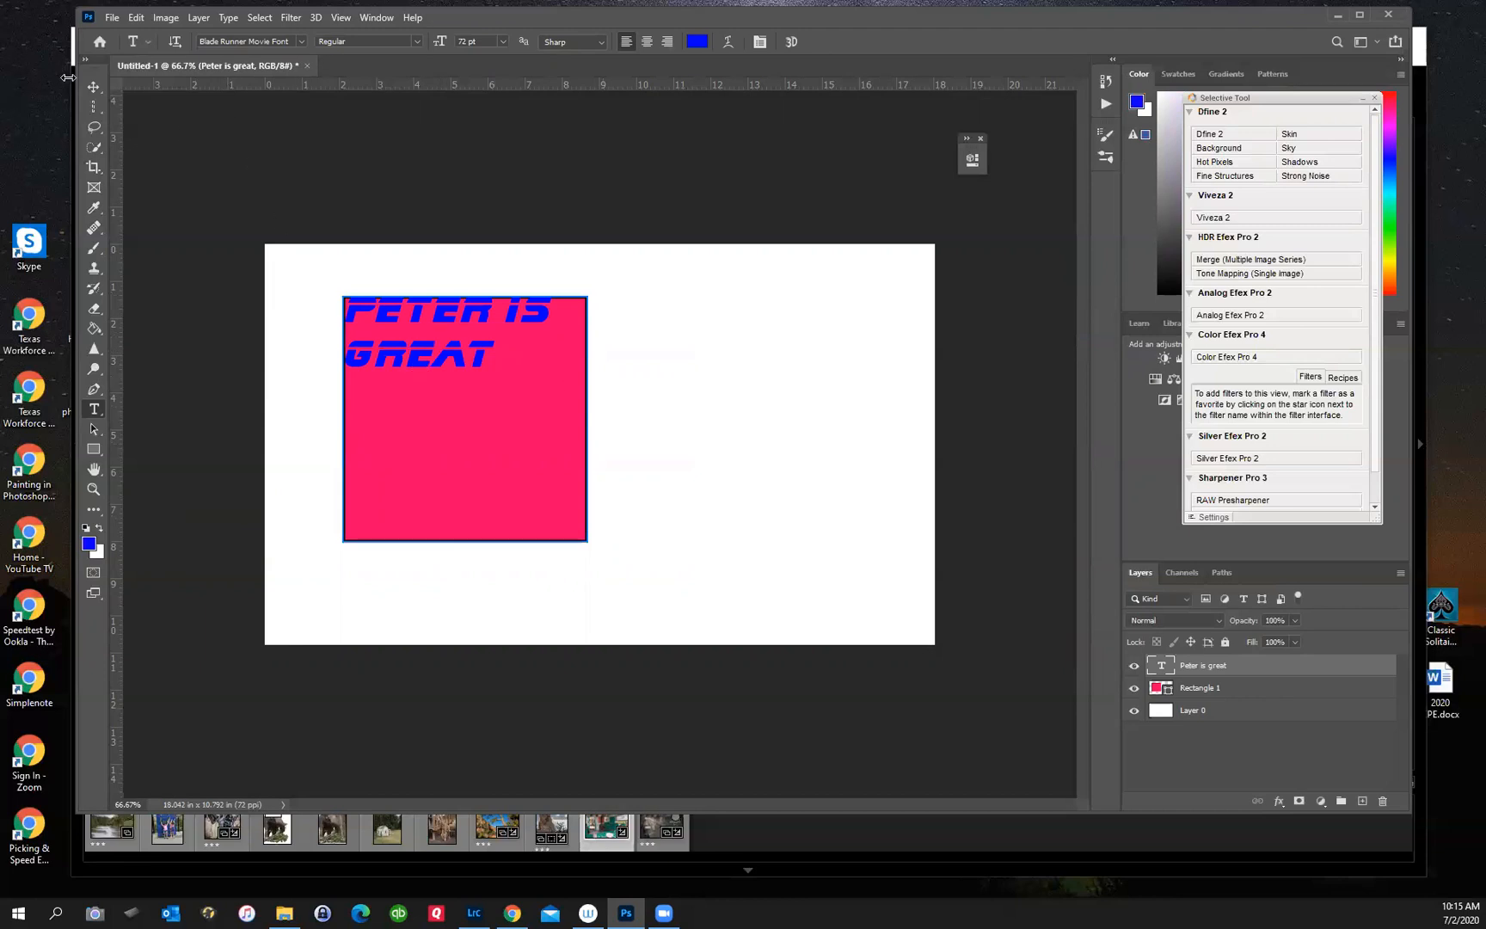
- Move the blue text out of the pink square onto the white area just to its right
click(93, 87)
drag(403, 317, 699, 366)
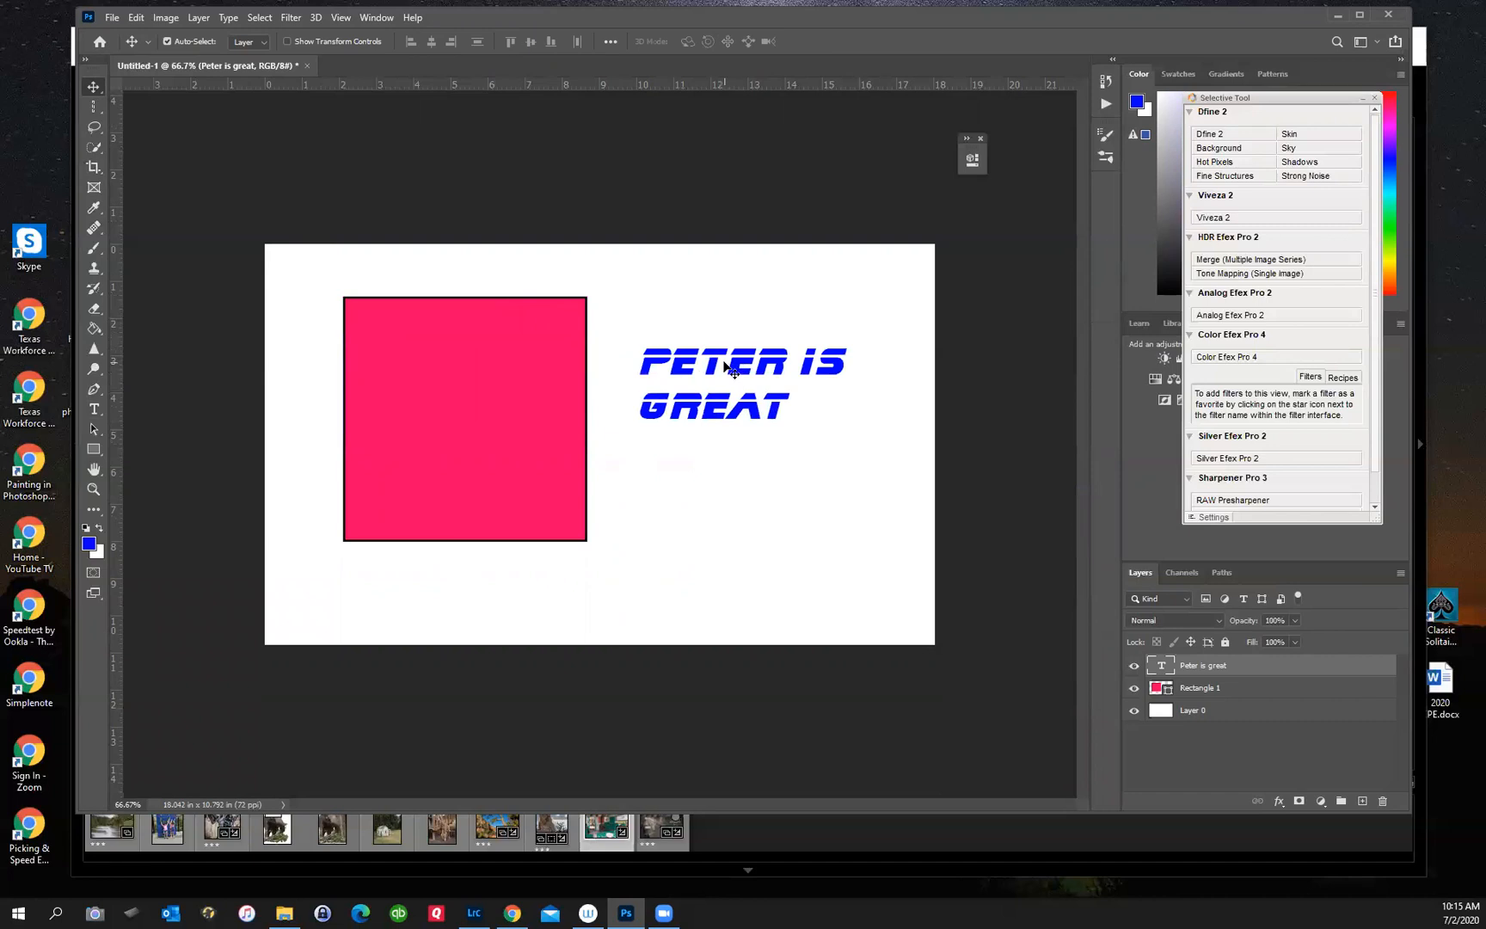
drag(717, 352, 680, 357)
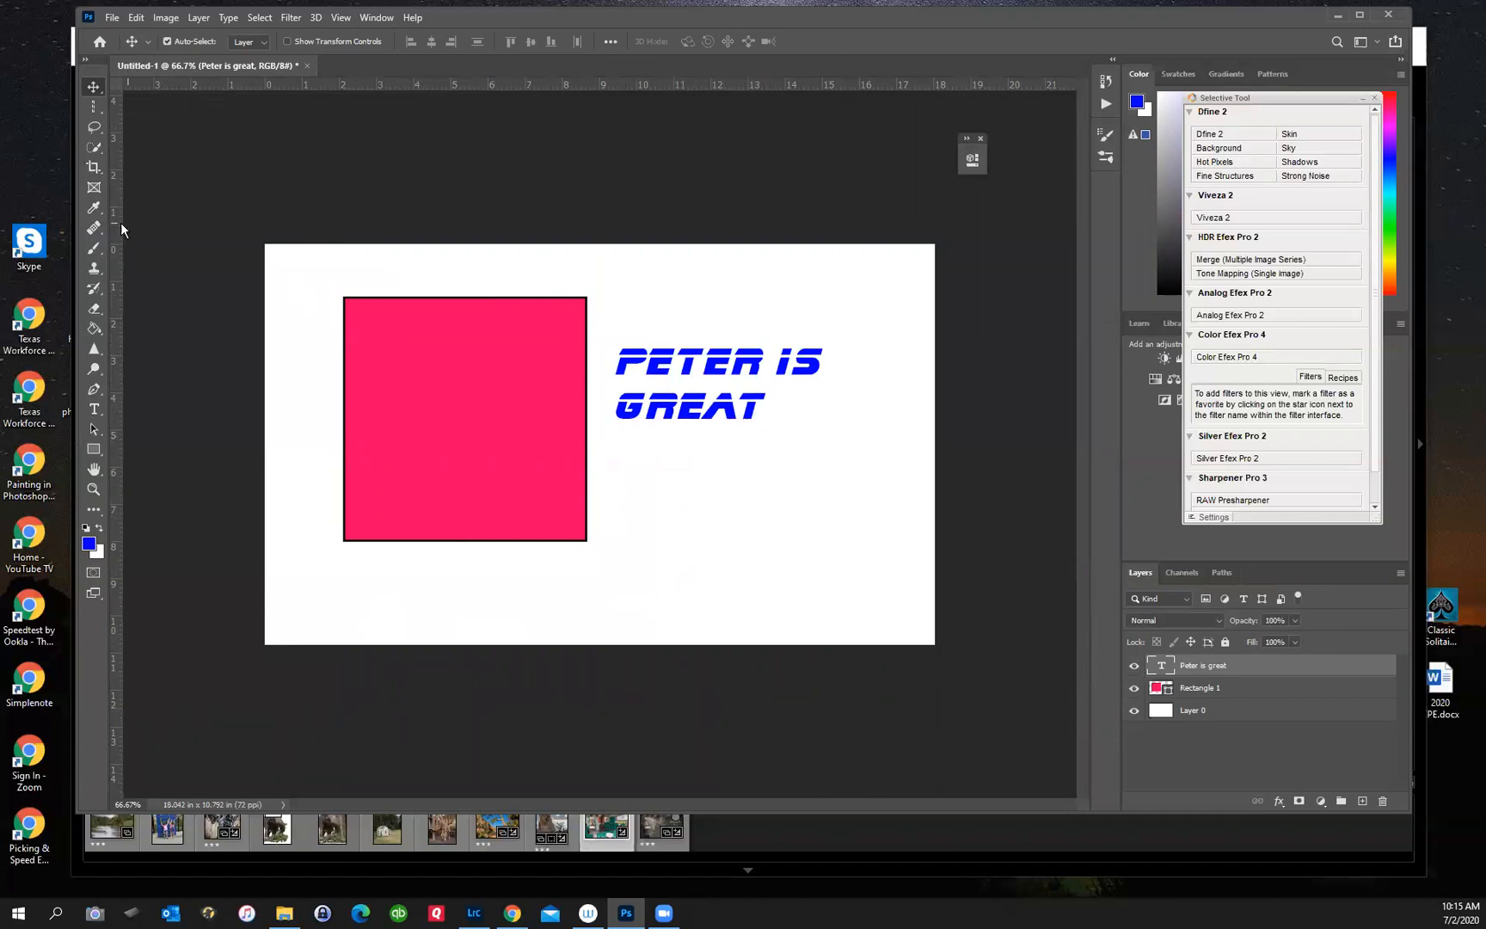
- Set the font size of all the blue text to 100 pt and commit the edit
click(93, 409)
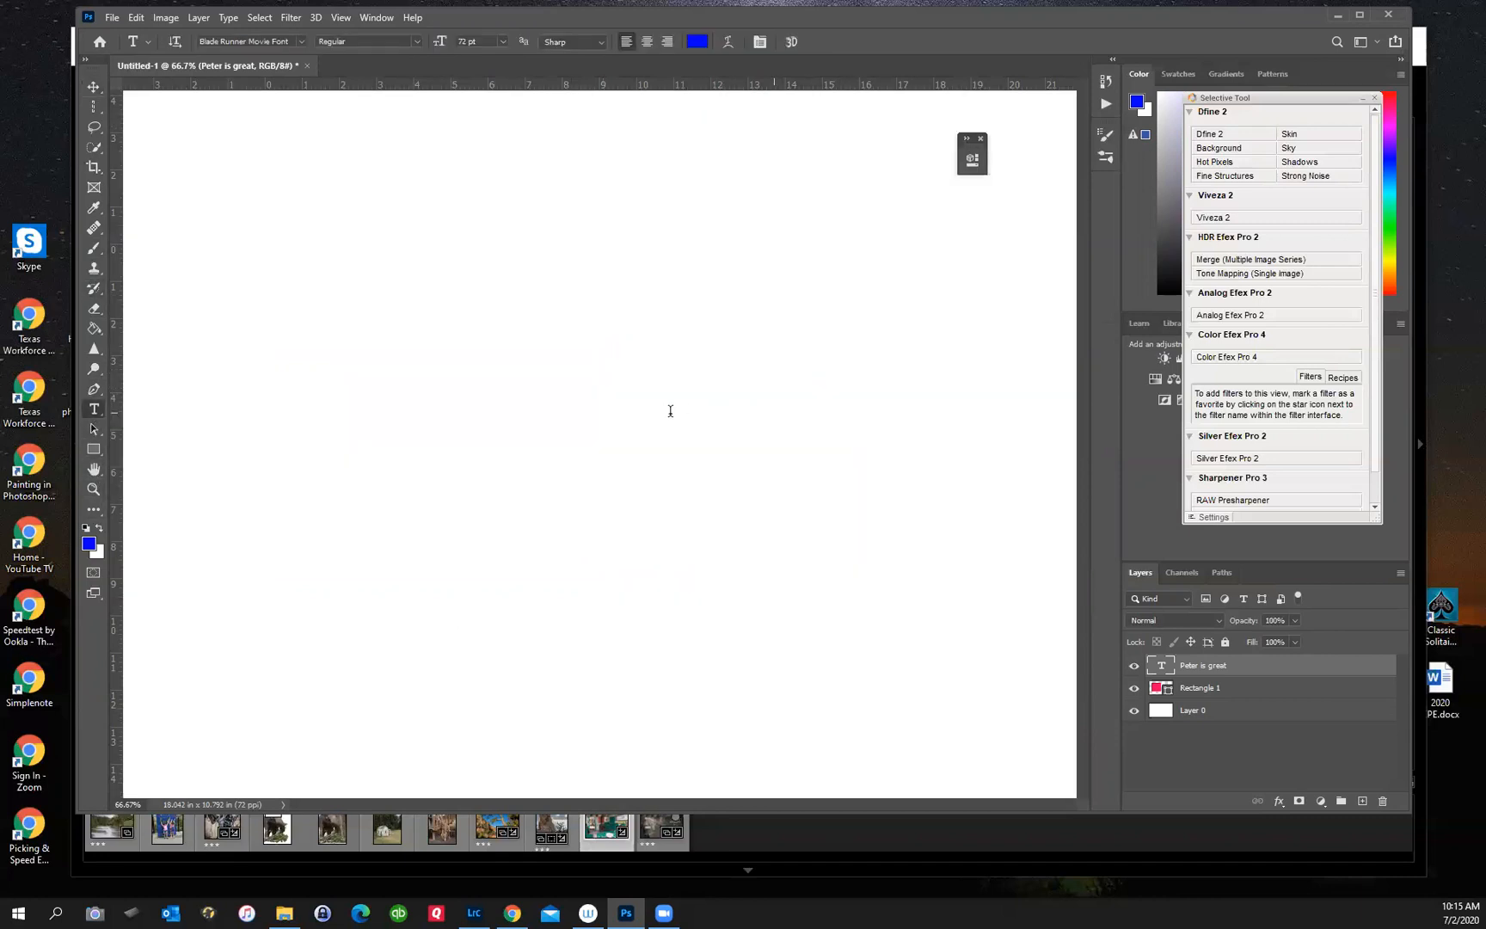
drag(652, 406, 512, 243)
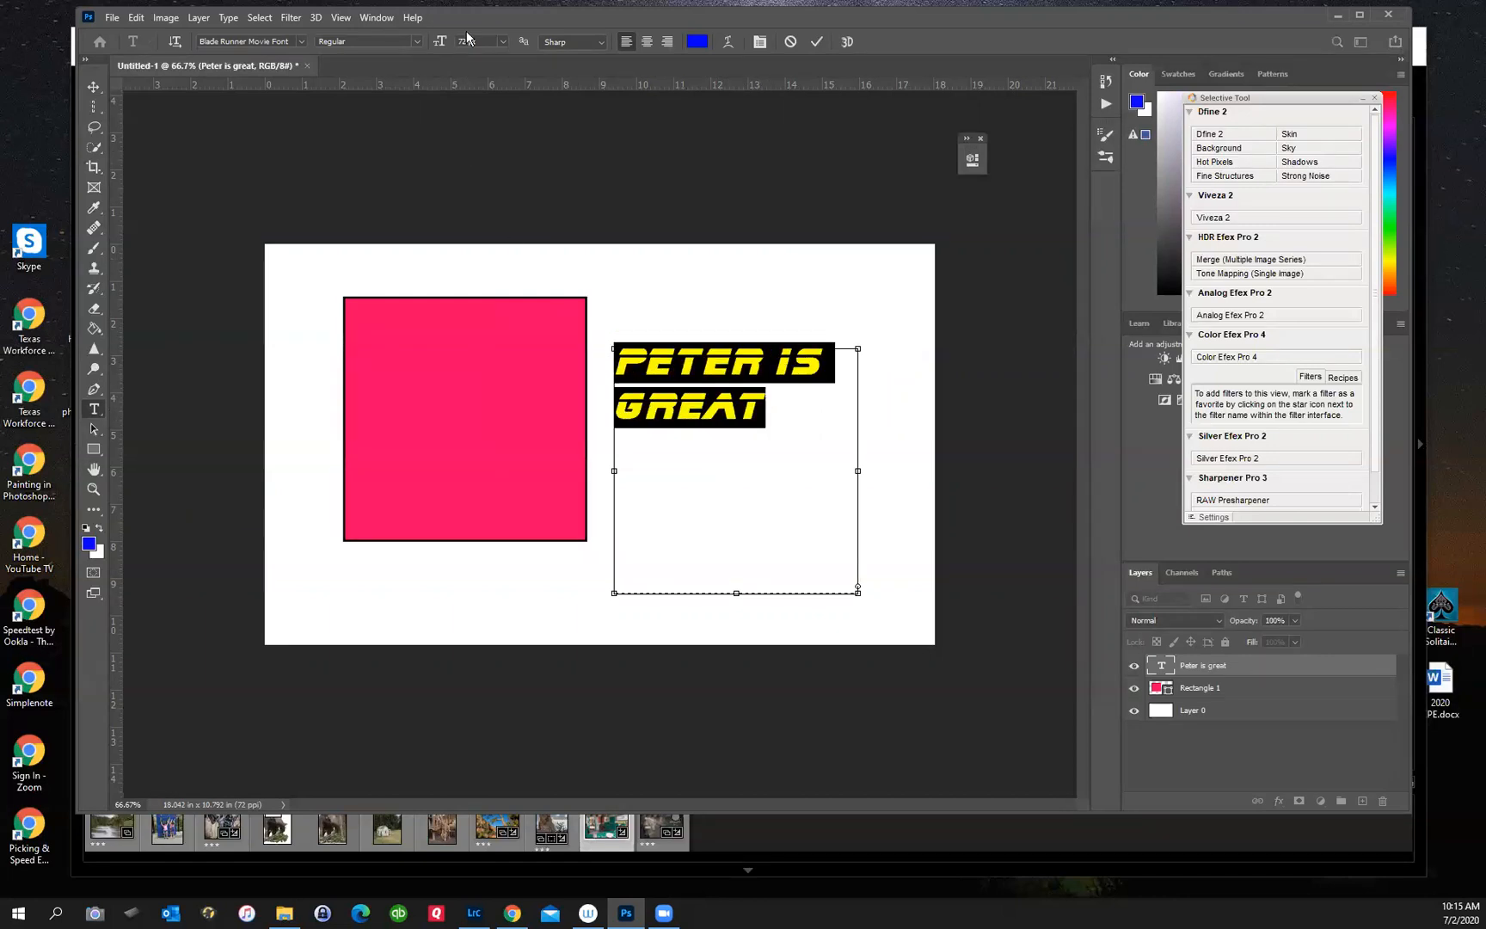
click(505, 45)
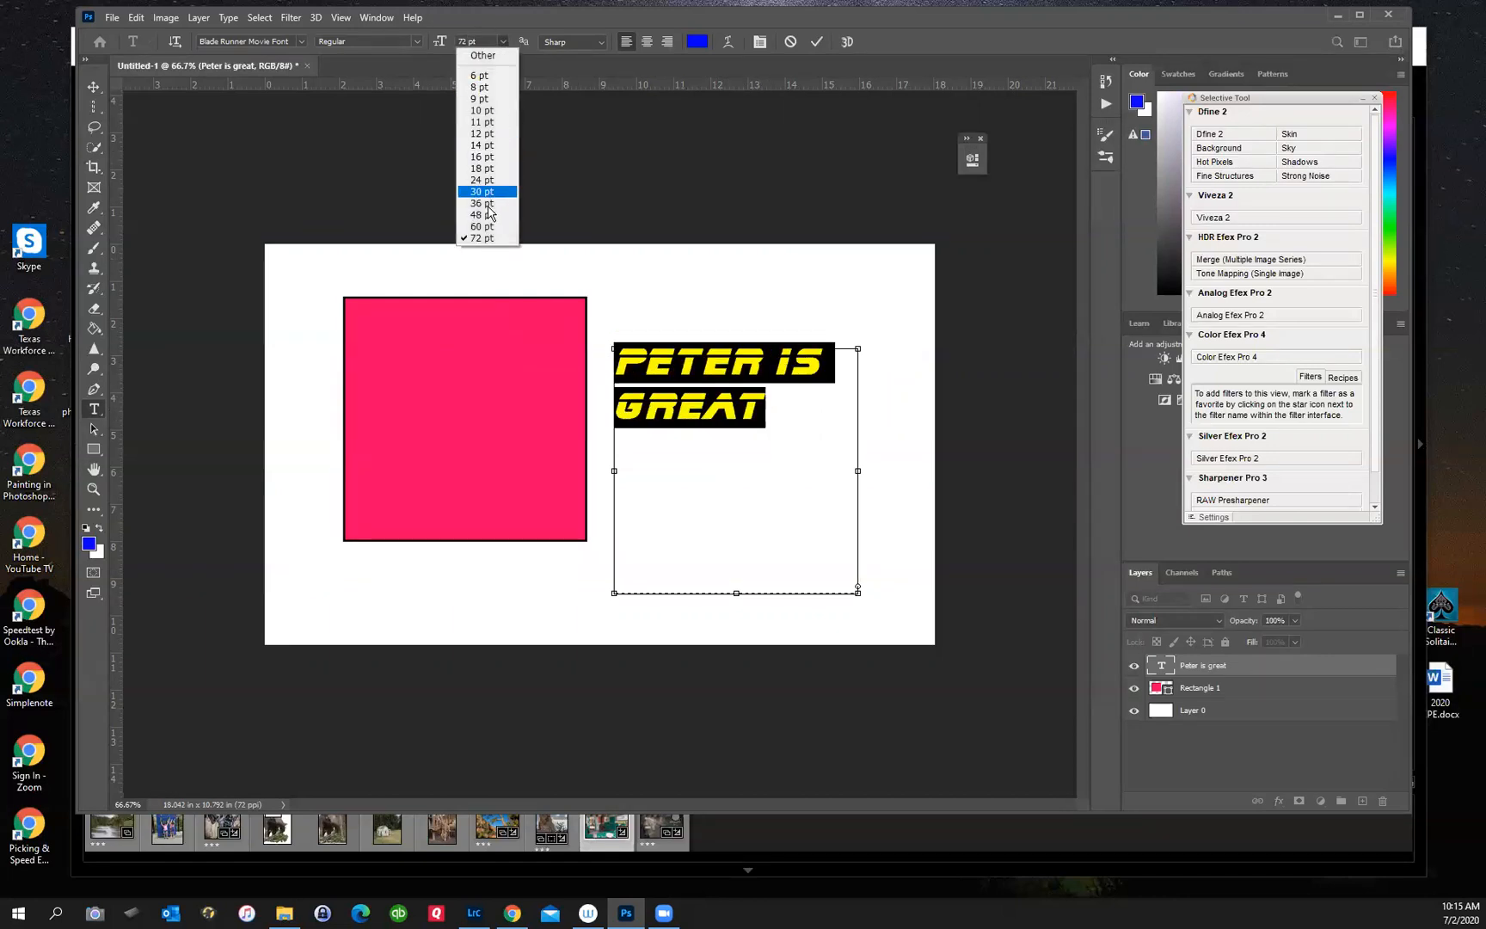
click(483, 56)
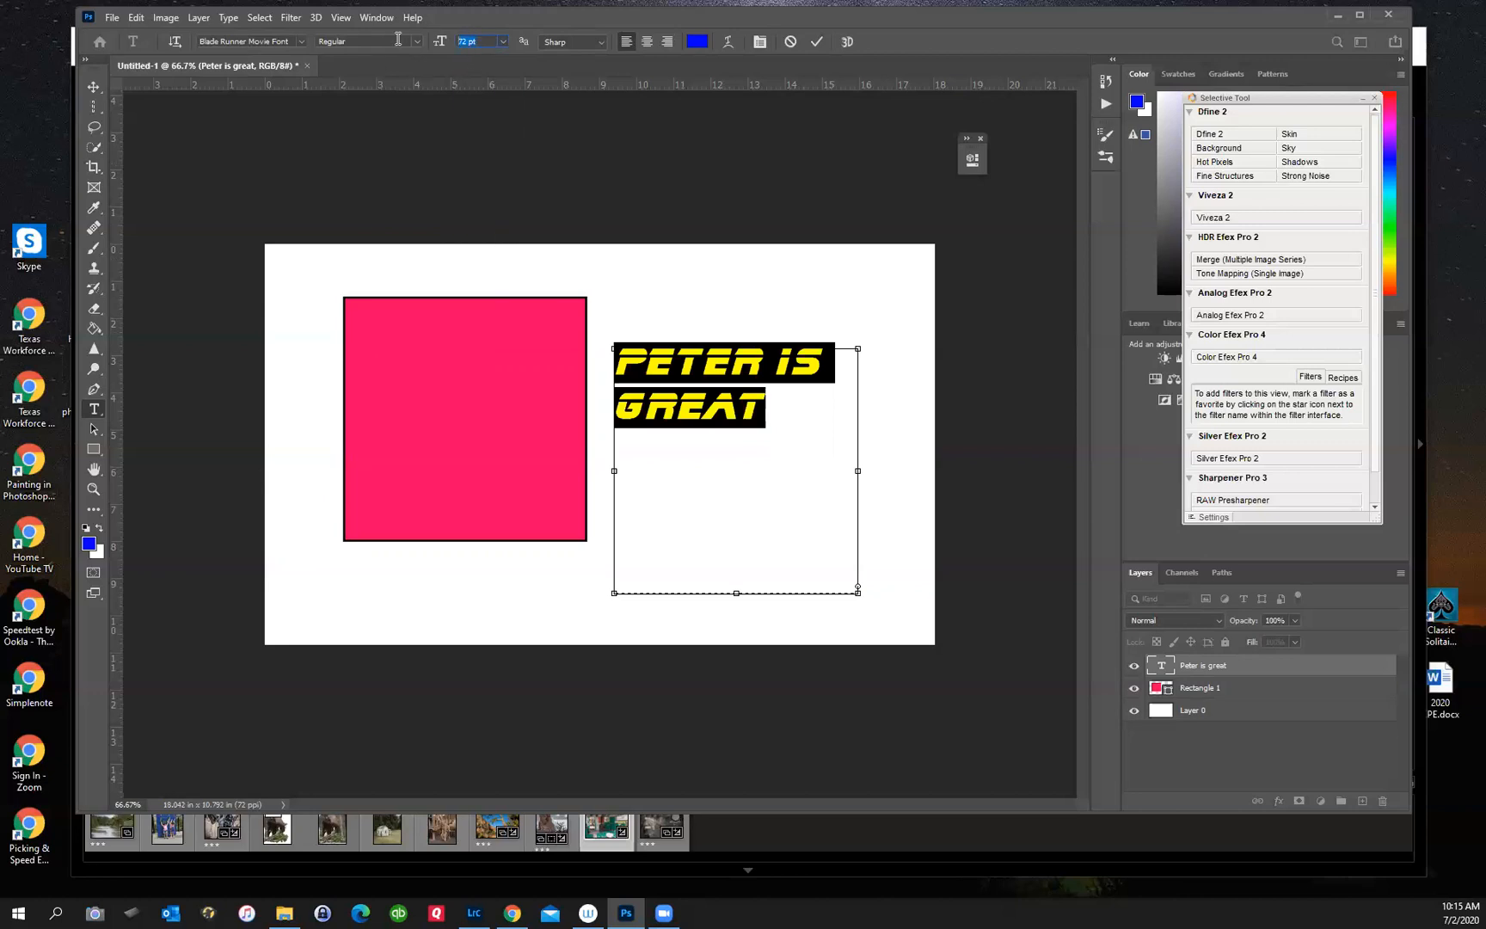
key(Return)
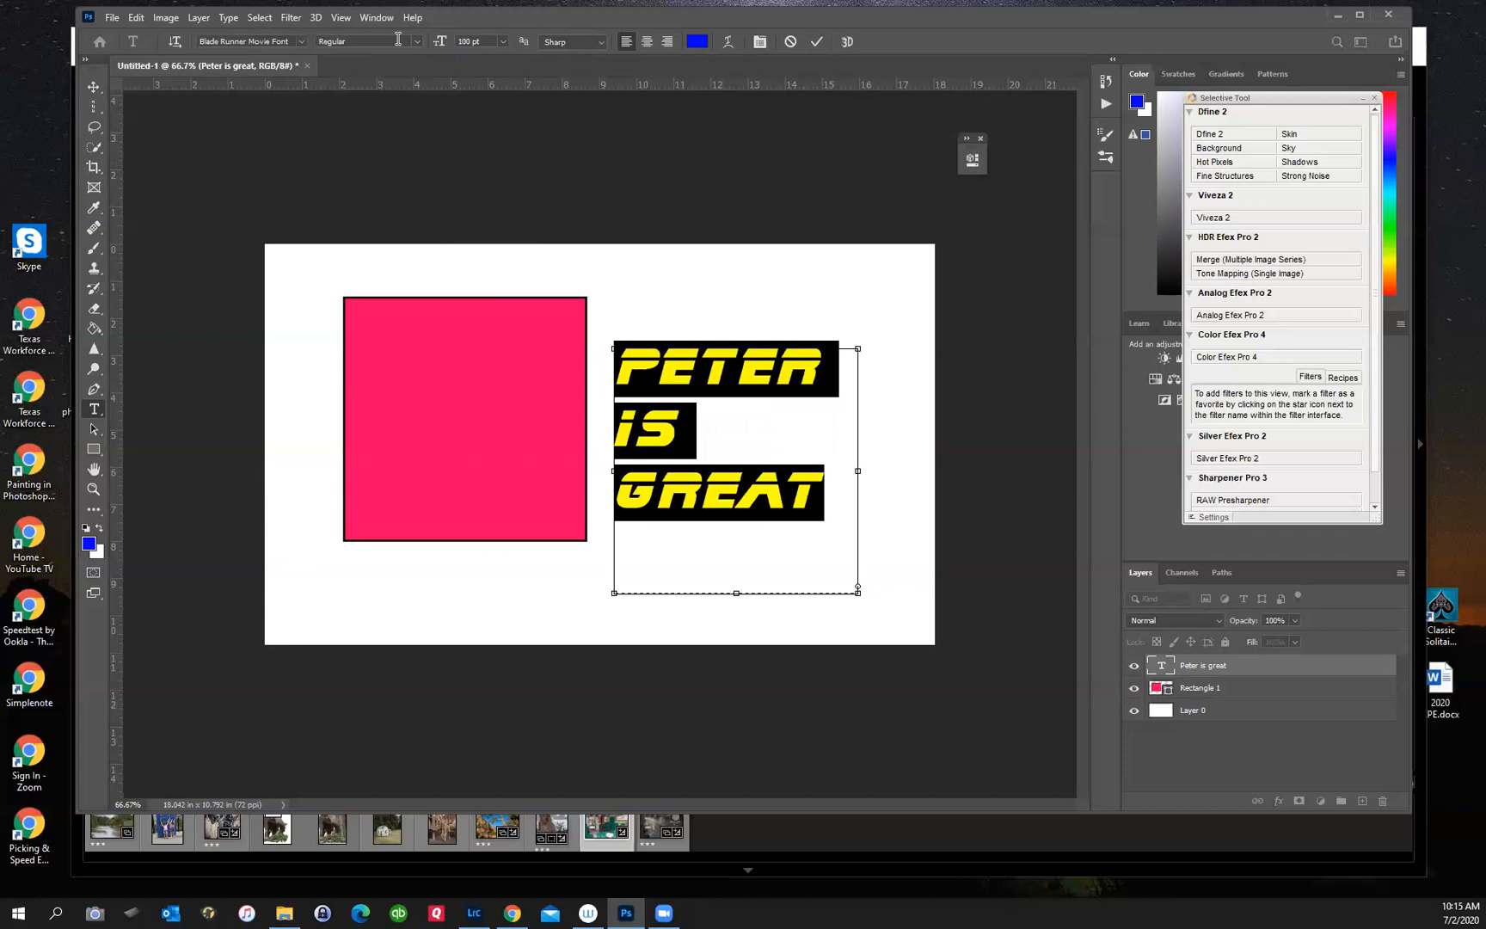
click(96, 85)
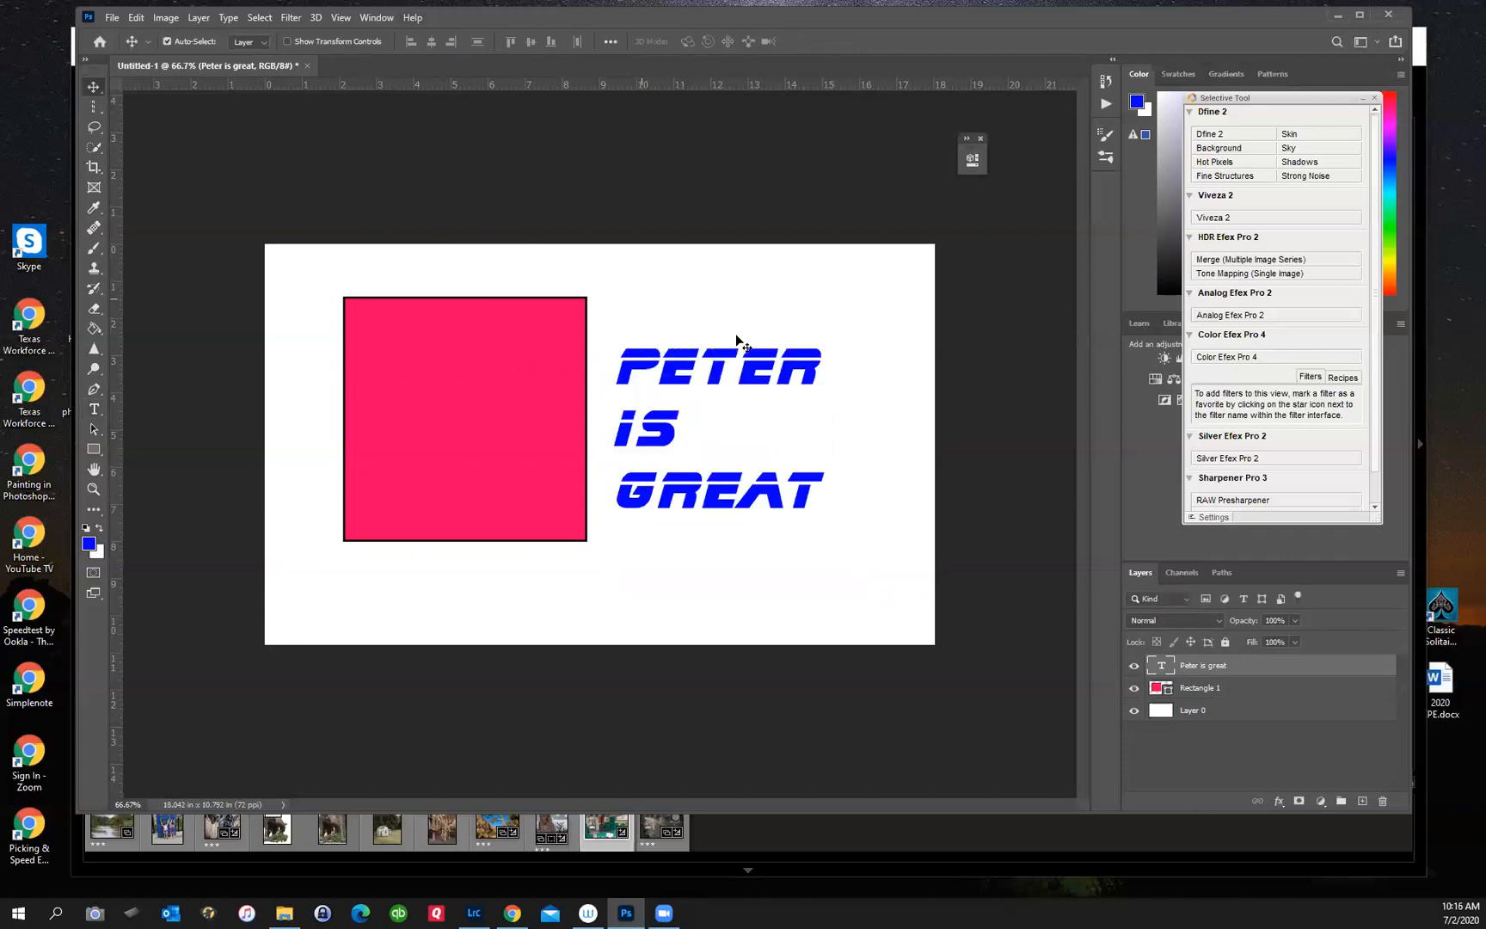
- Toggle the visibility of the text layer and the pink square layer off and back on to compare them
click(1134, 666)
click(1134, 666)
click(1134, 689)
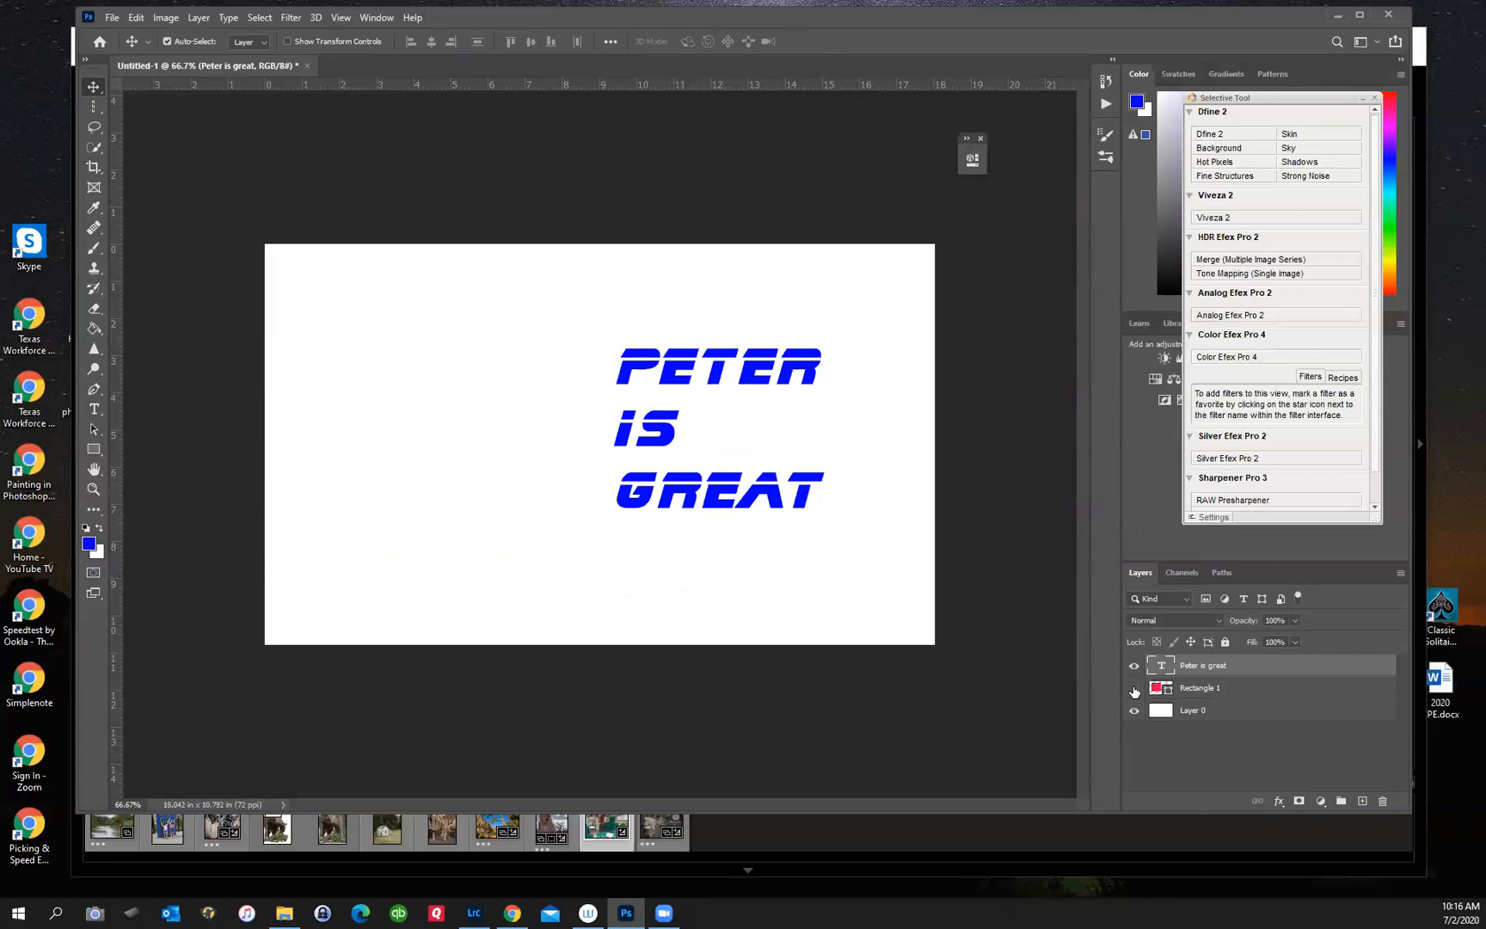
click(1134, 689)
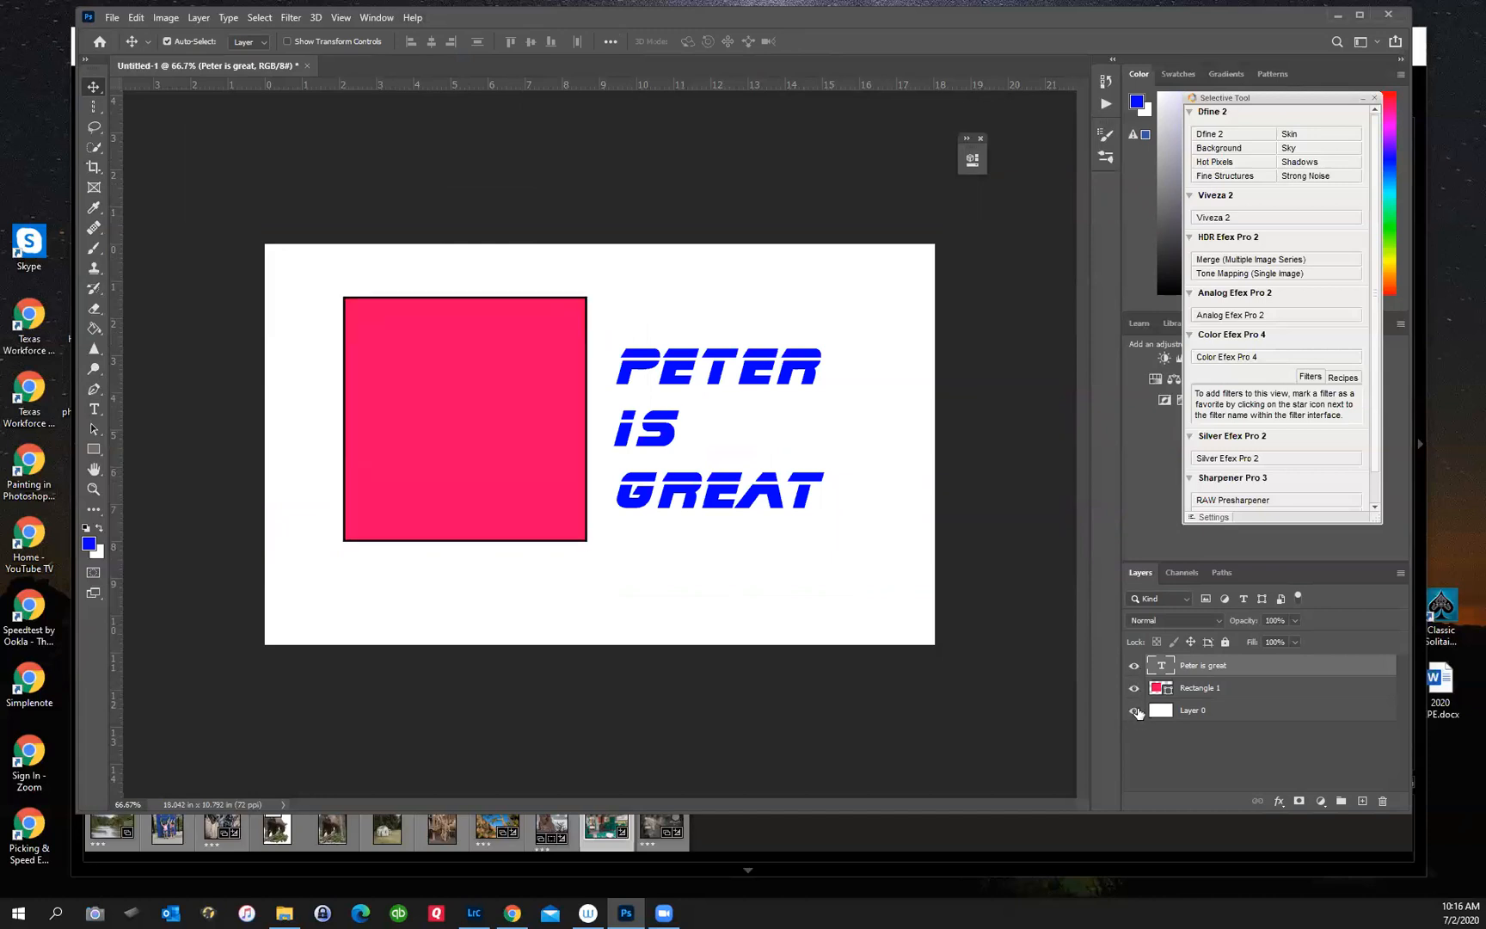
- Toggle the white background layer off and back on, and move the blue text onto the pink square
click(1135, 711)
click(1135, 711)
drag(705, 371, 494, 359)
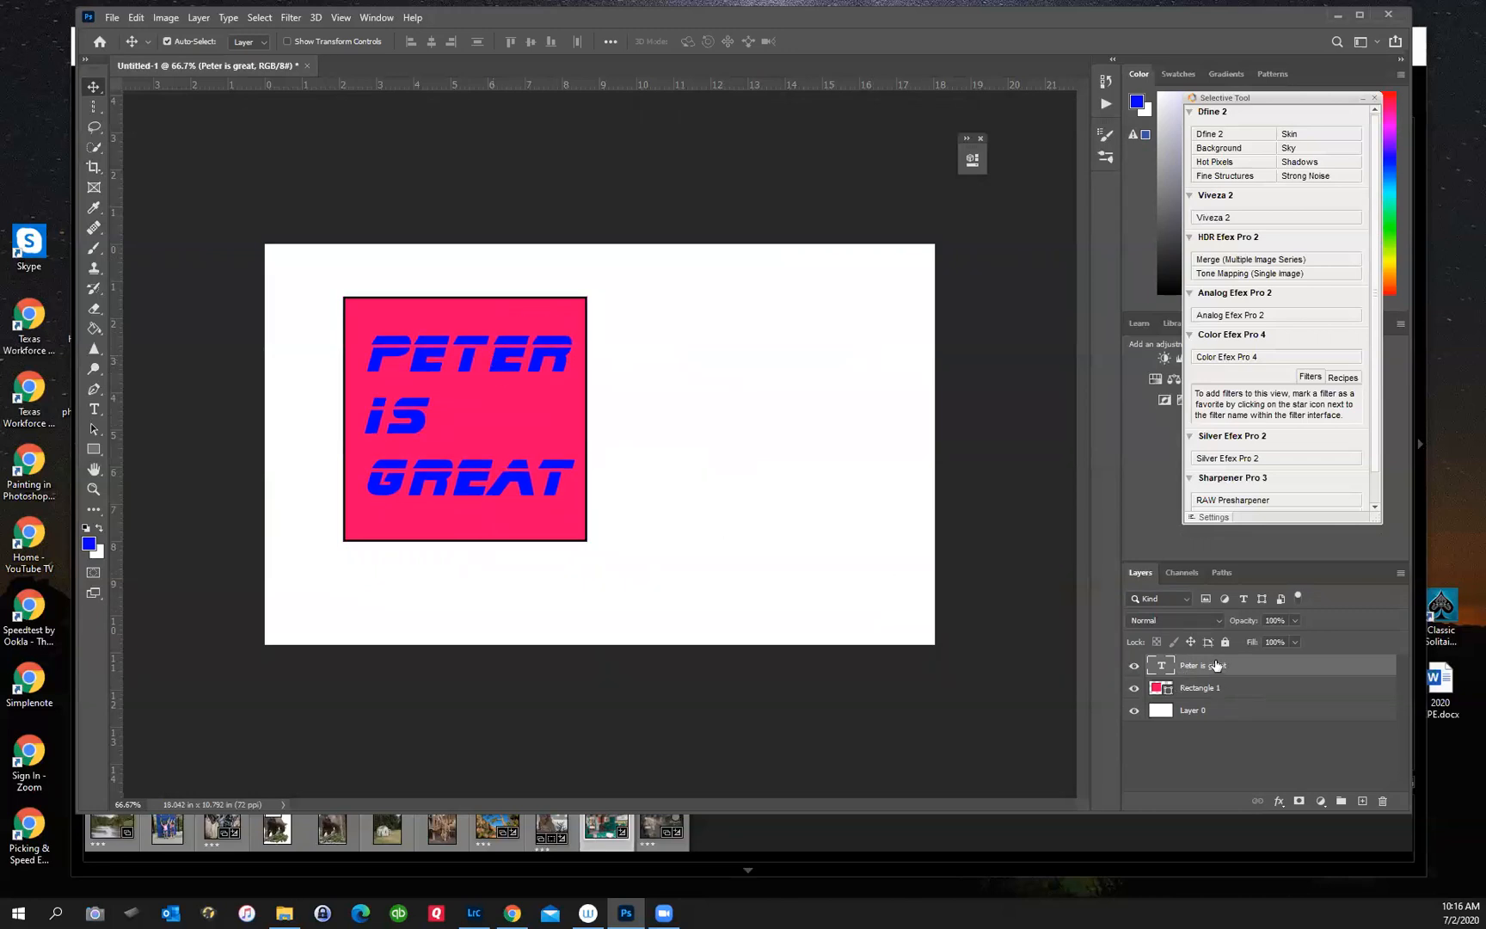
- Move the text layer below the Rectangle 1 layer and toggle the pink square off and back on to compare
drag(1215, 665, 1216, 689)
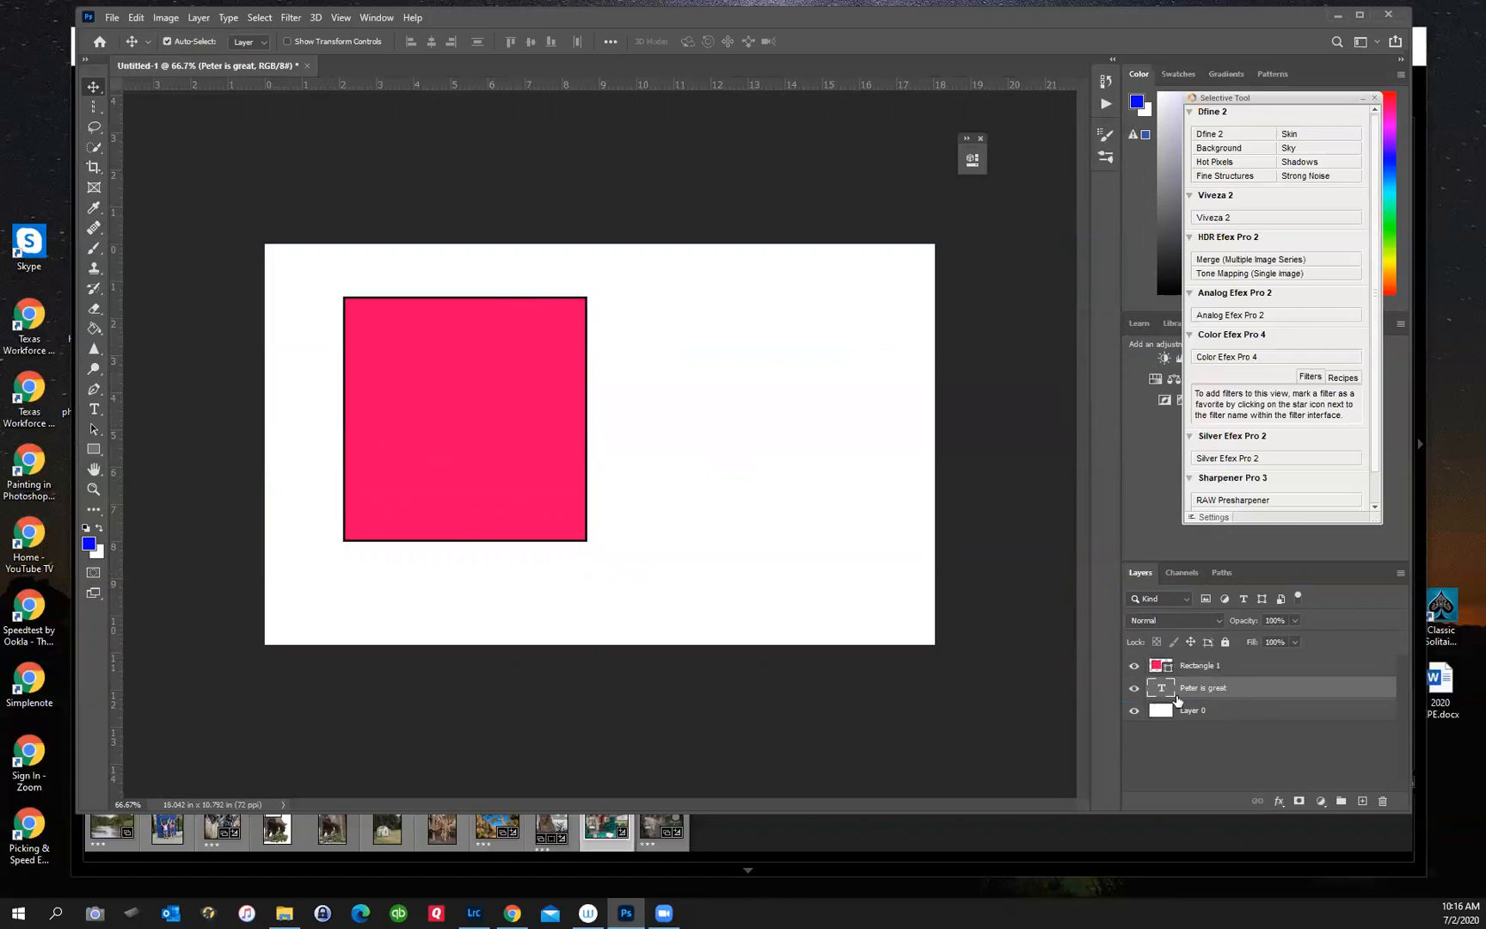
click(1131, 666)
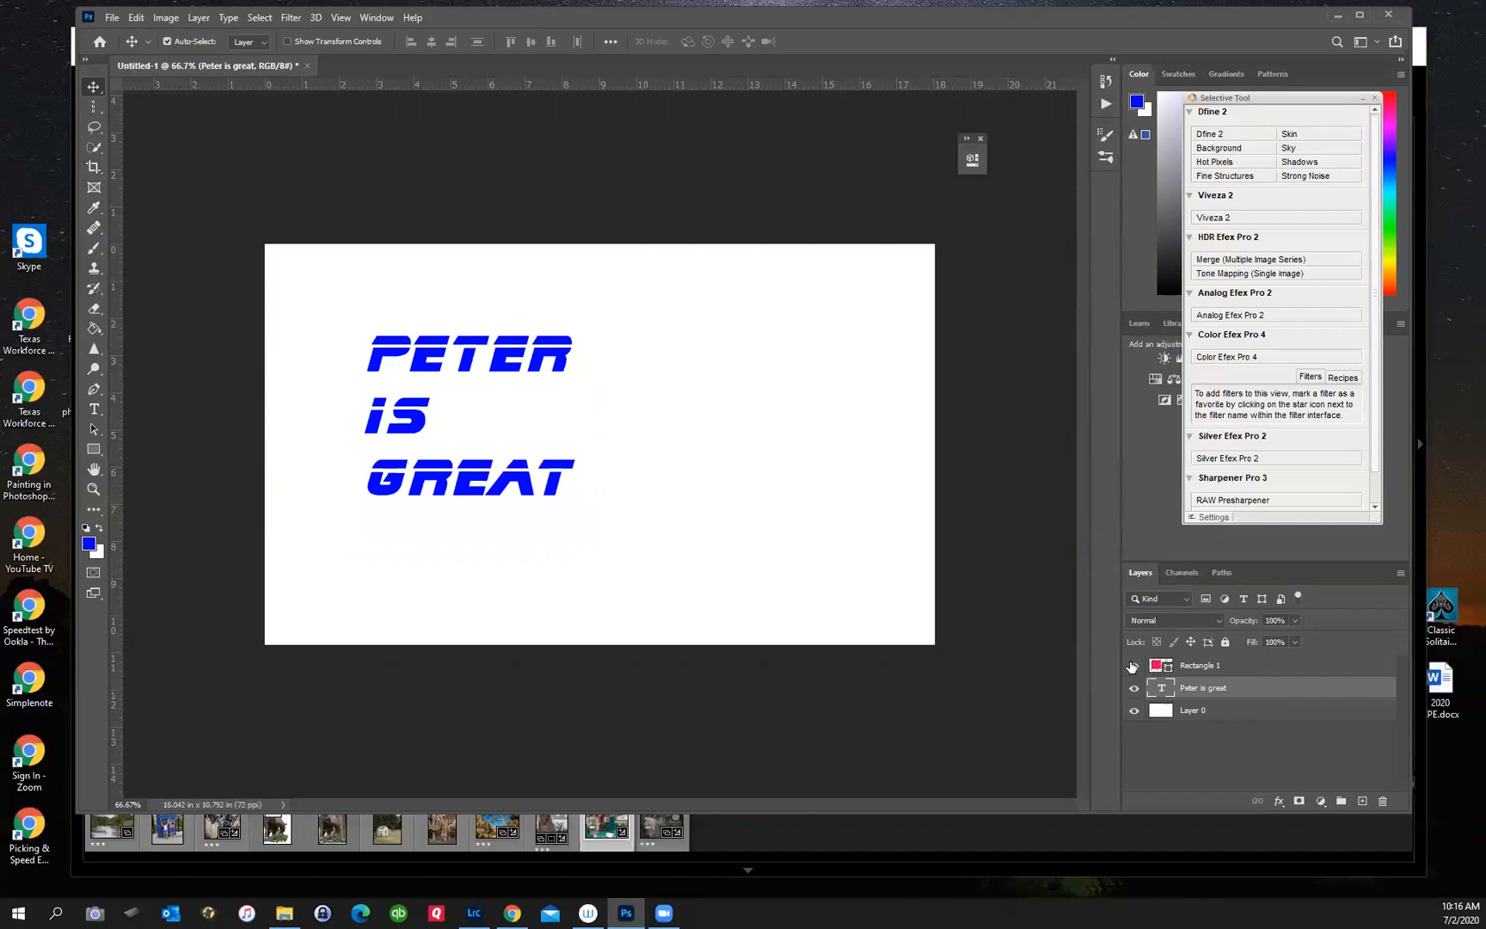
click(1132, 667)
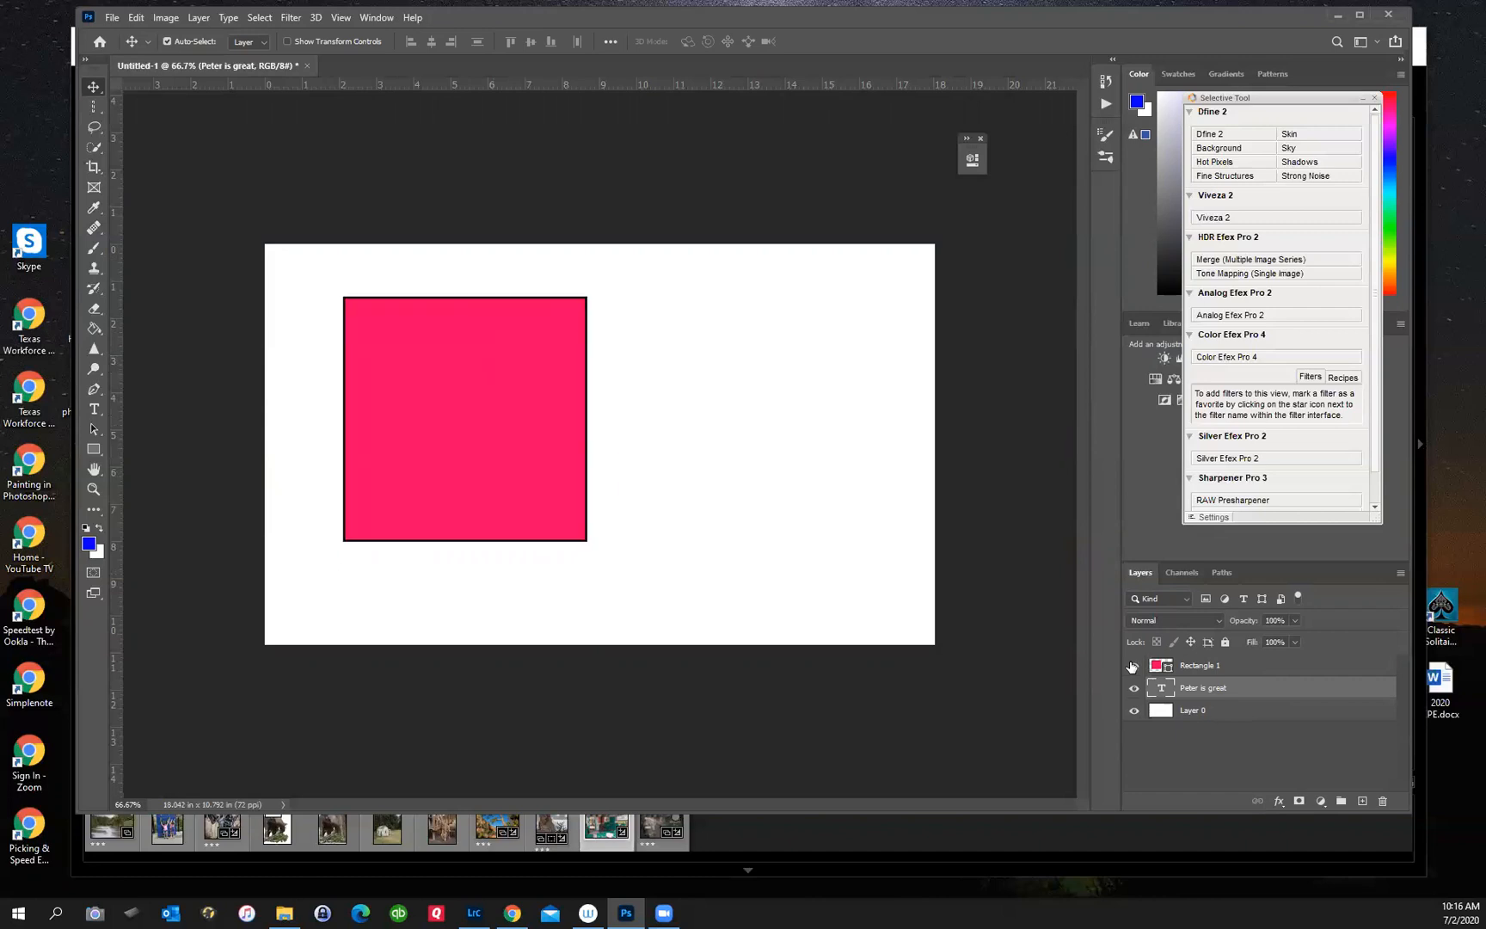
- Try lowering the pink square layer's opacity to see the text through it, and restore it to 100%
click(1294, 619)
drag(1273, 634, 1314, 634)
click(1205, 673)
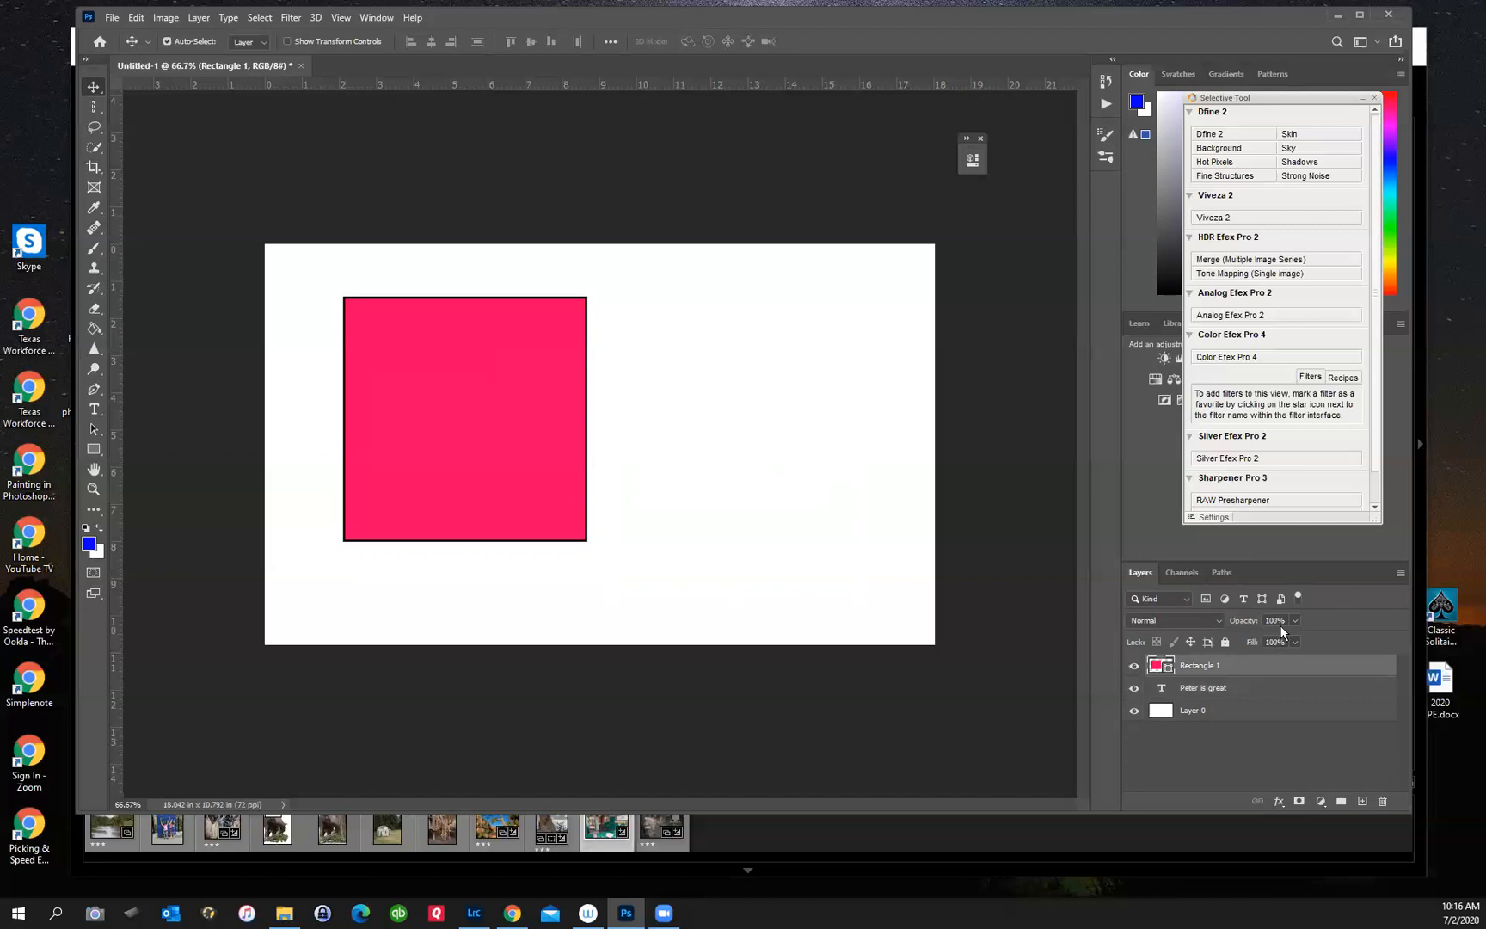
click(1296, 621)
drag(1277, 634, 1276, 634)
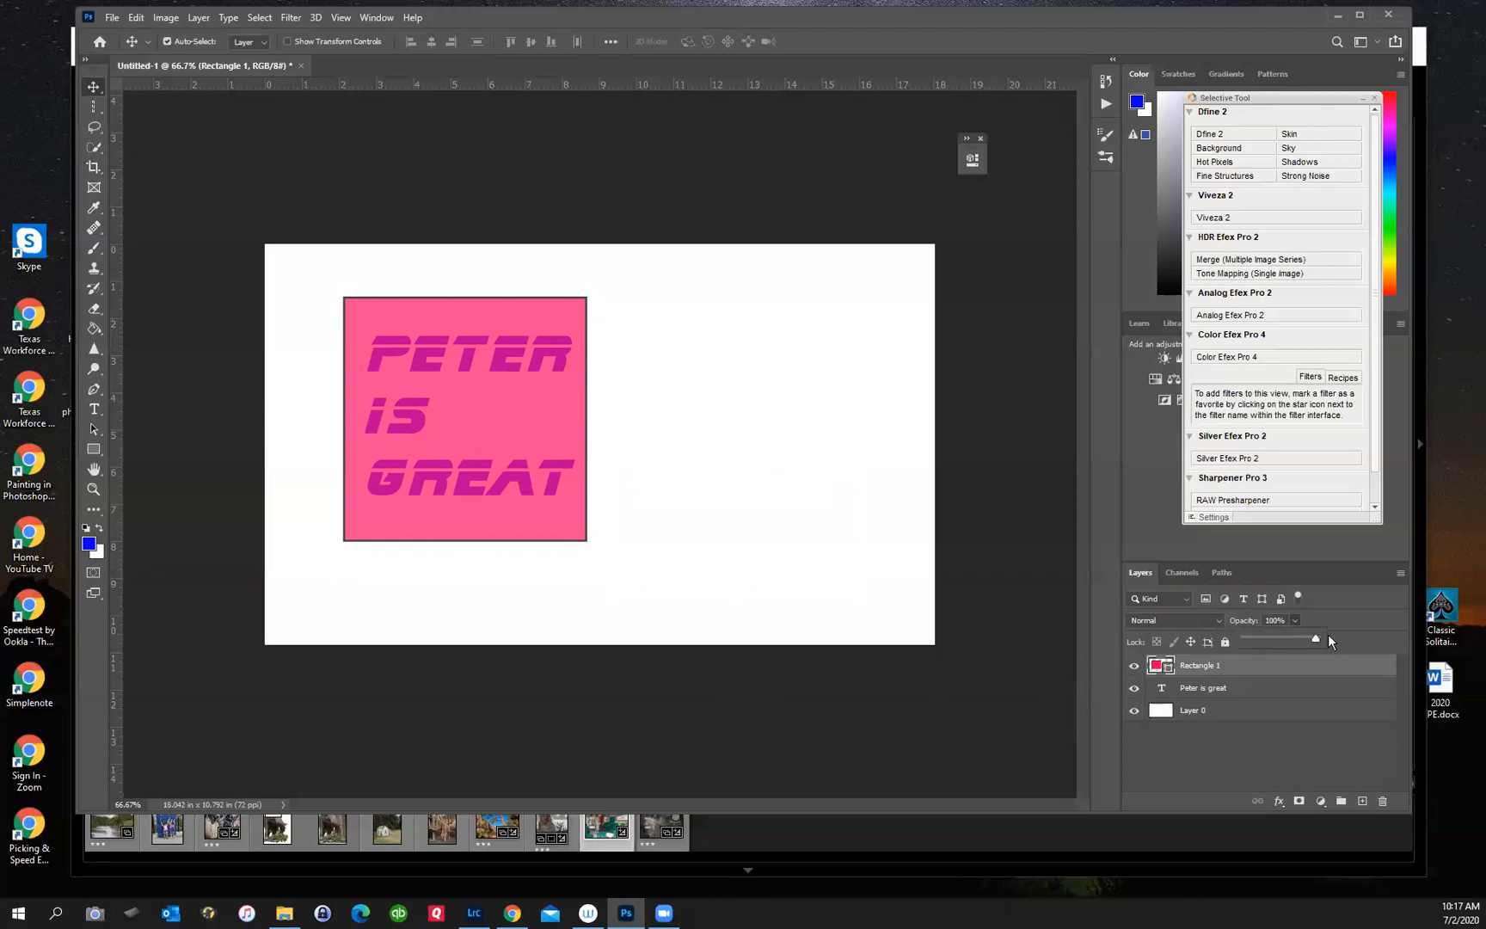
- Move the pink square to the white area right of the blue text and add a new empty layer above it
click(1233, 688)
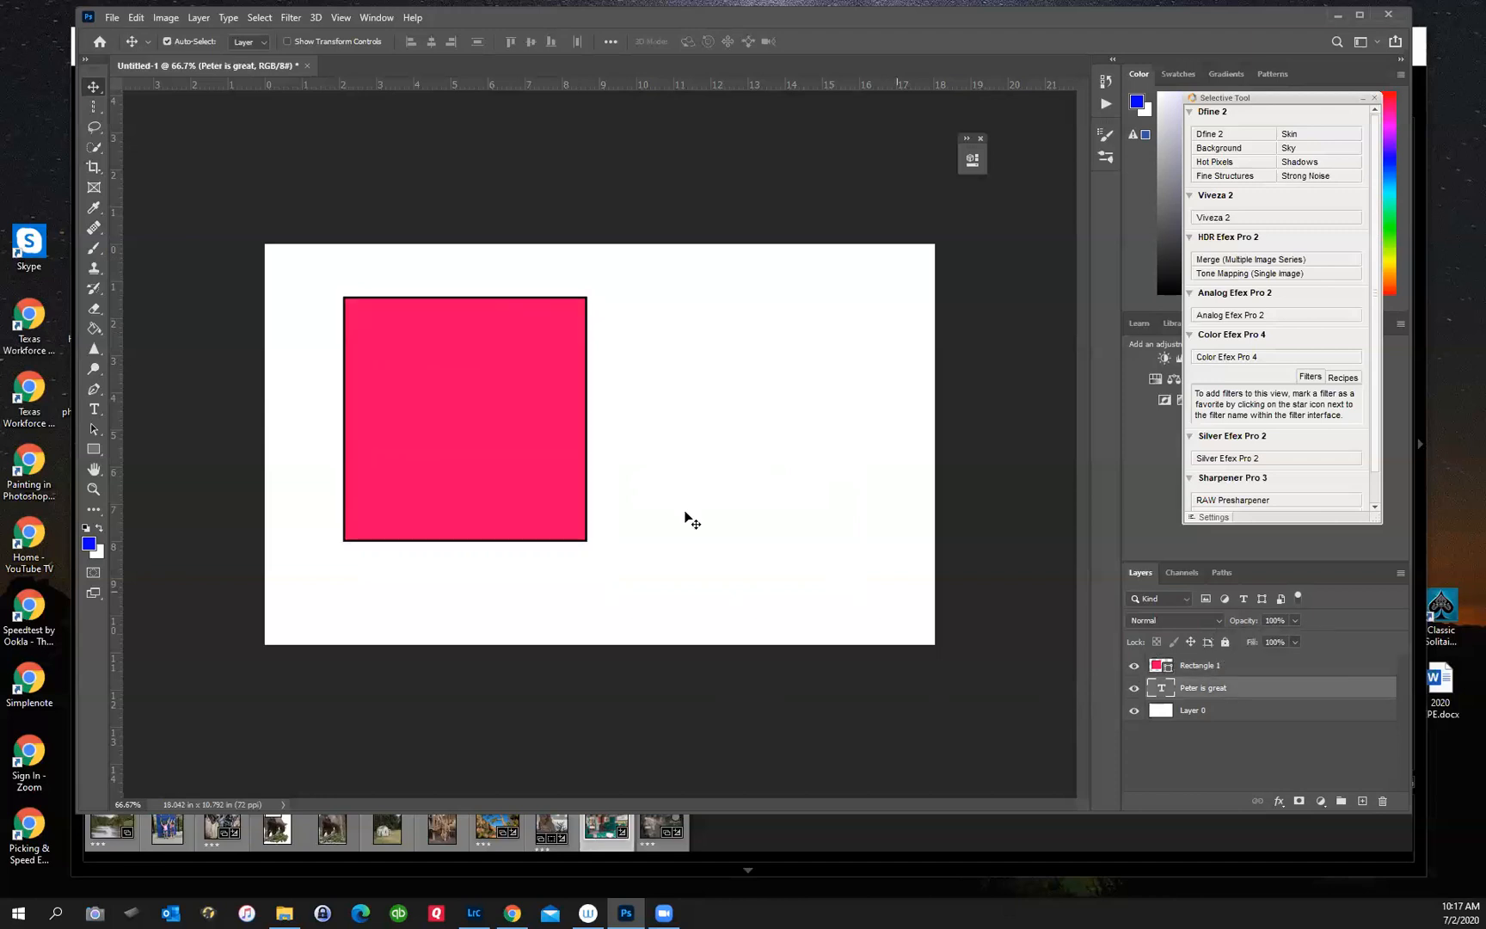
drag(456, 445, 732, 440)
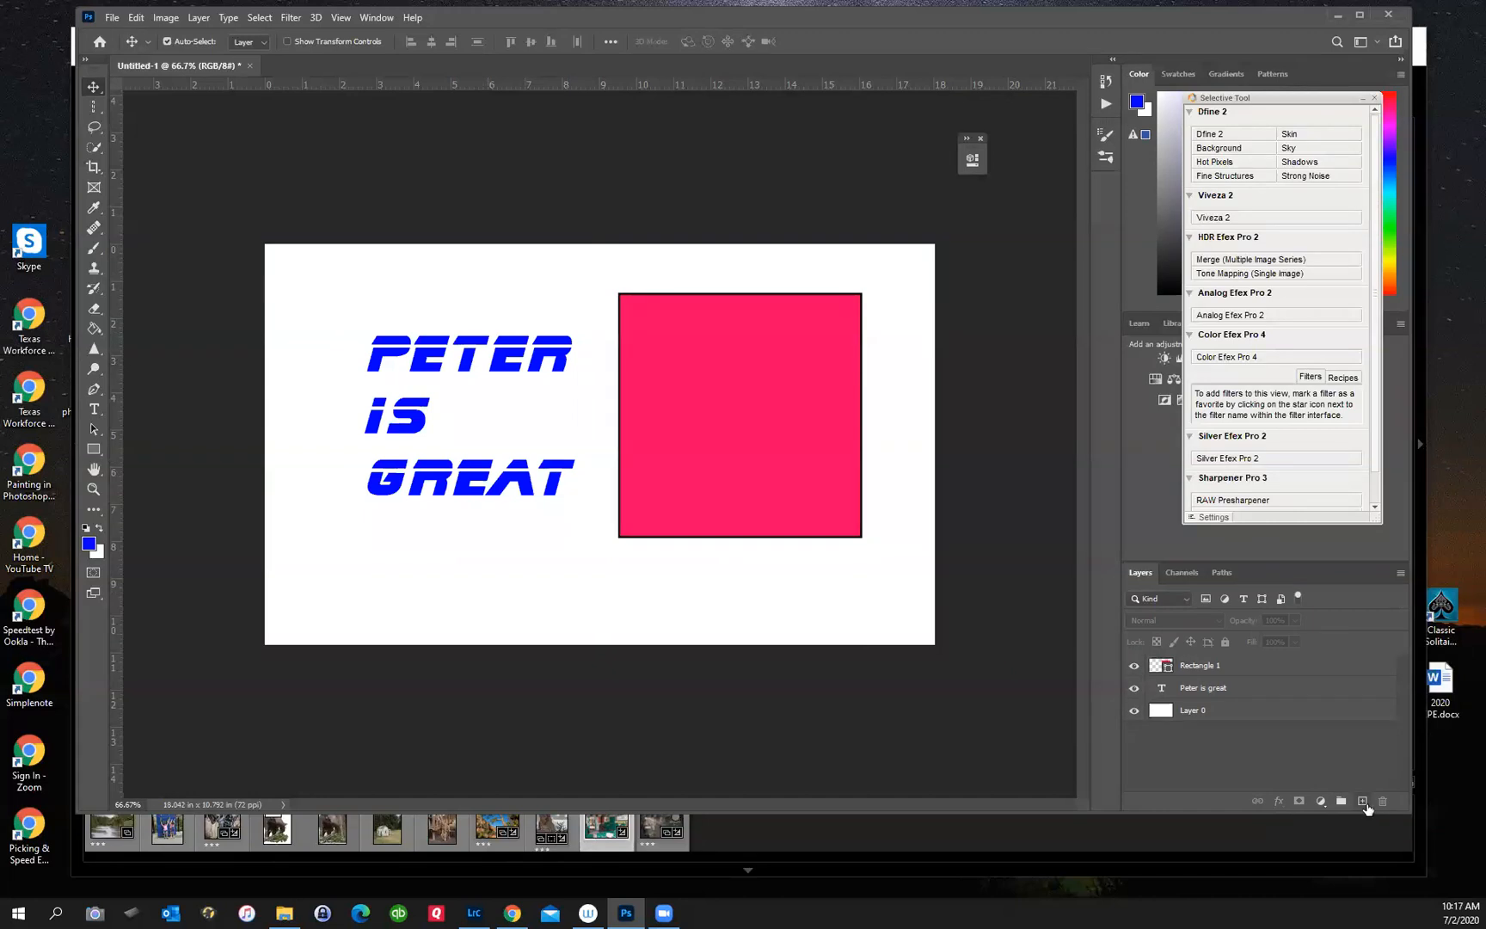
click(1362, 800)
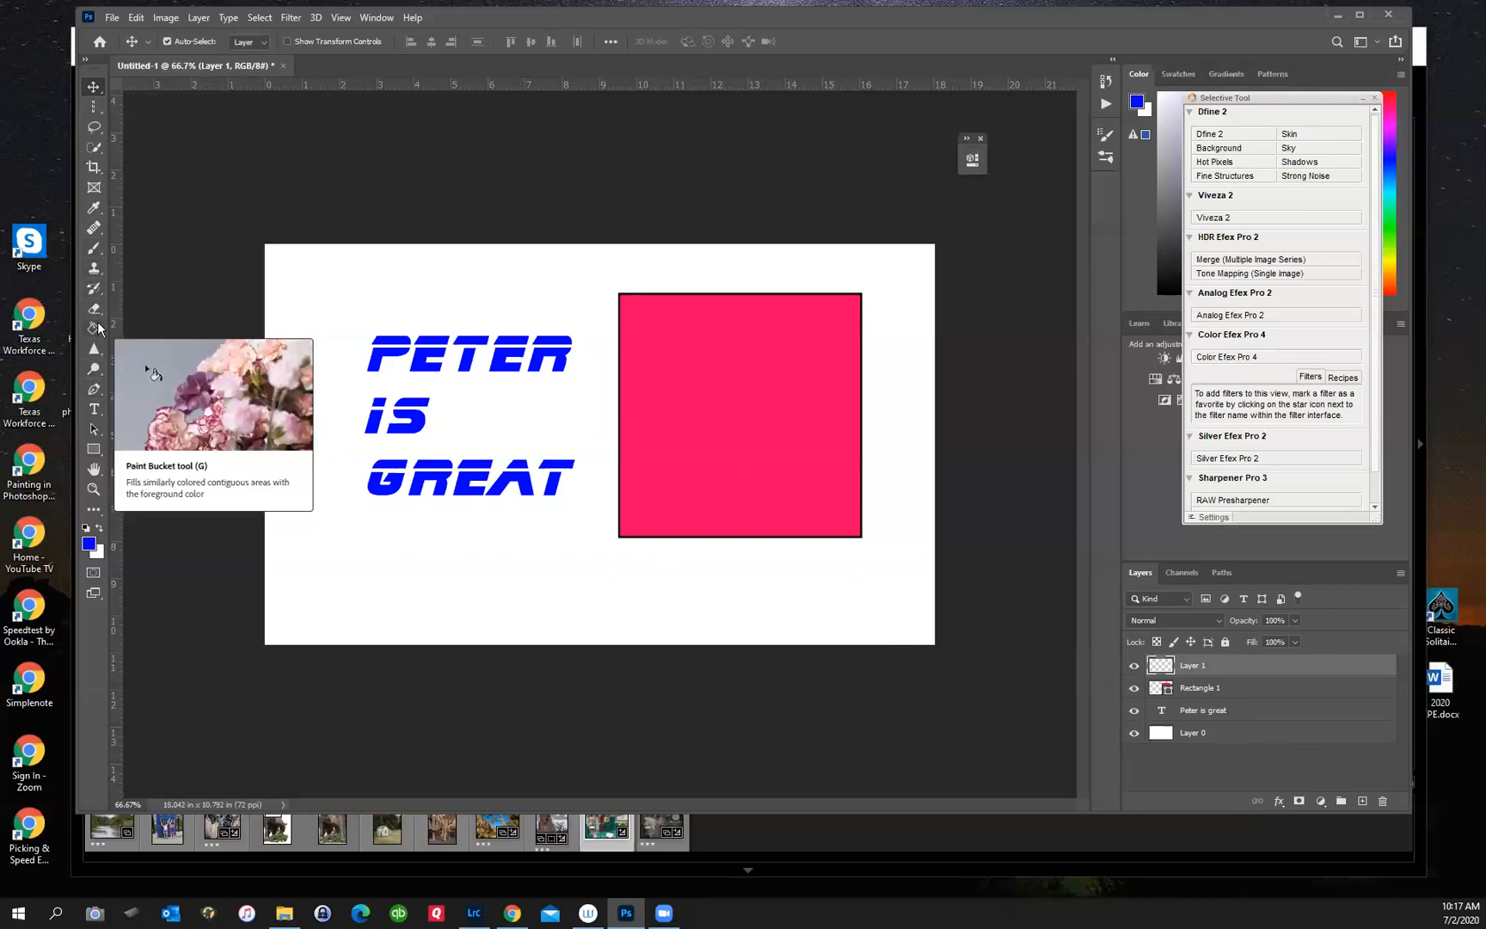
- Choose the Brush tool and set the foreground color to bright green (00ff00)
click(93, 251)
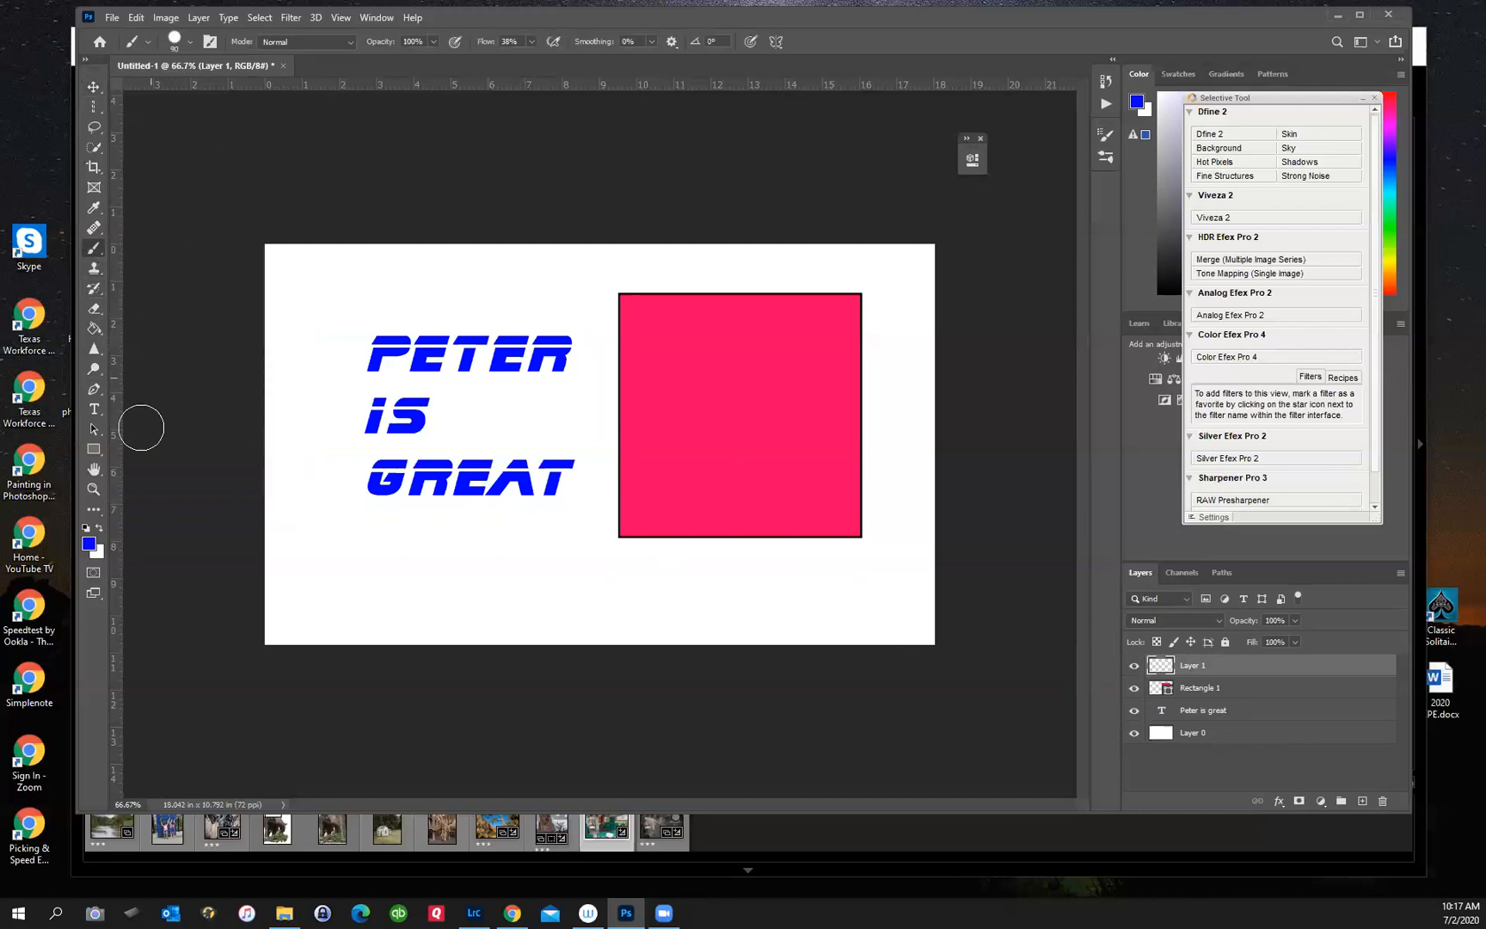
click(89, 545)
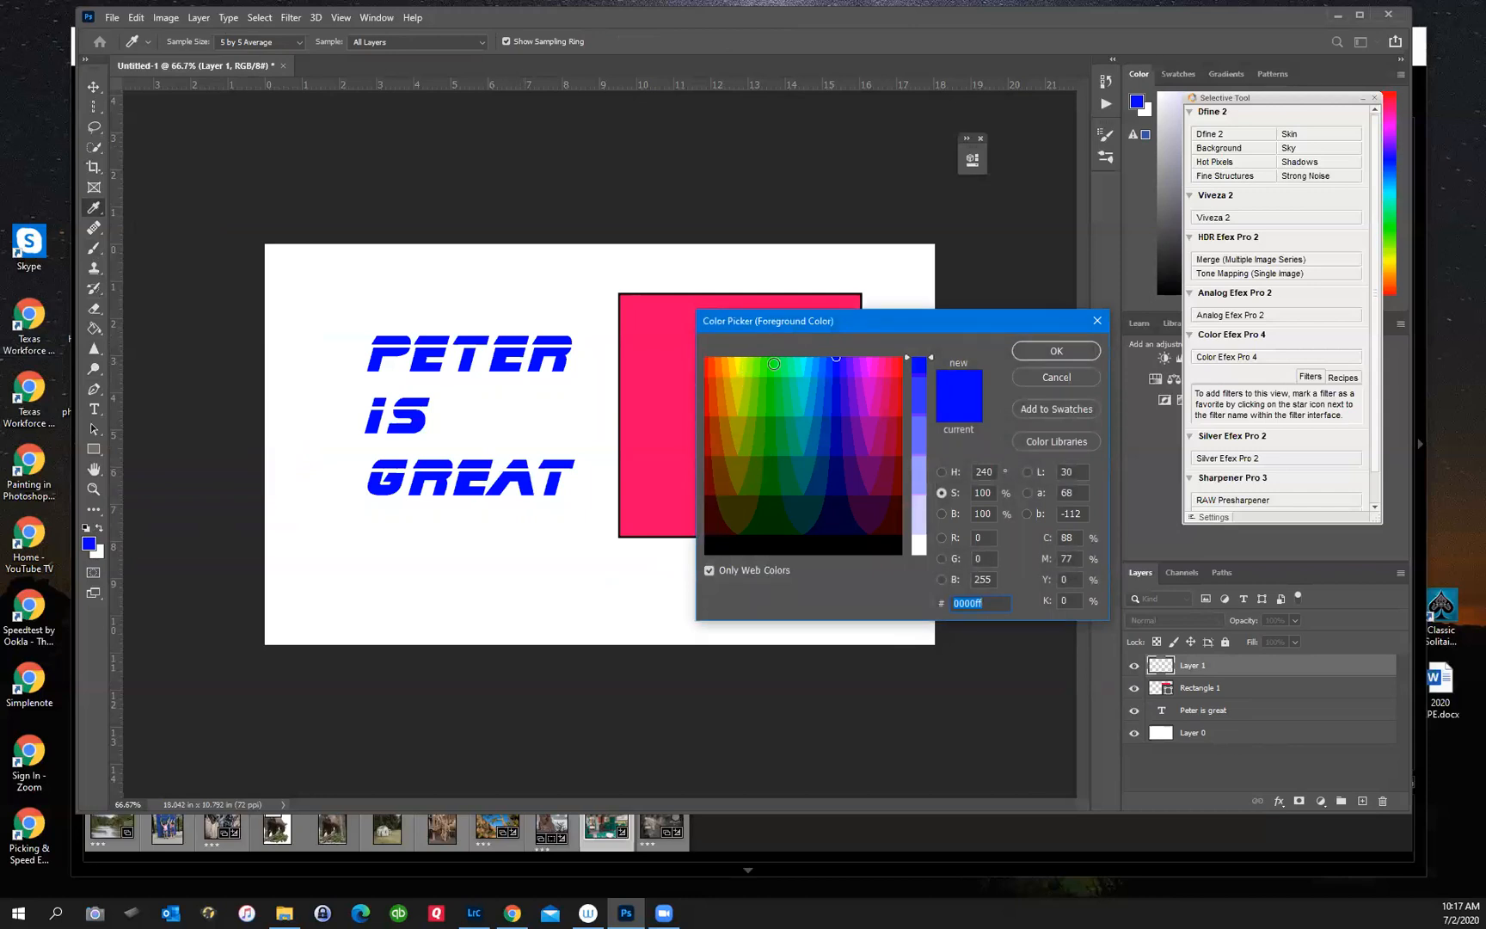
click(774, 363)
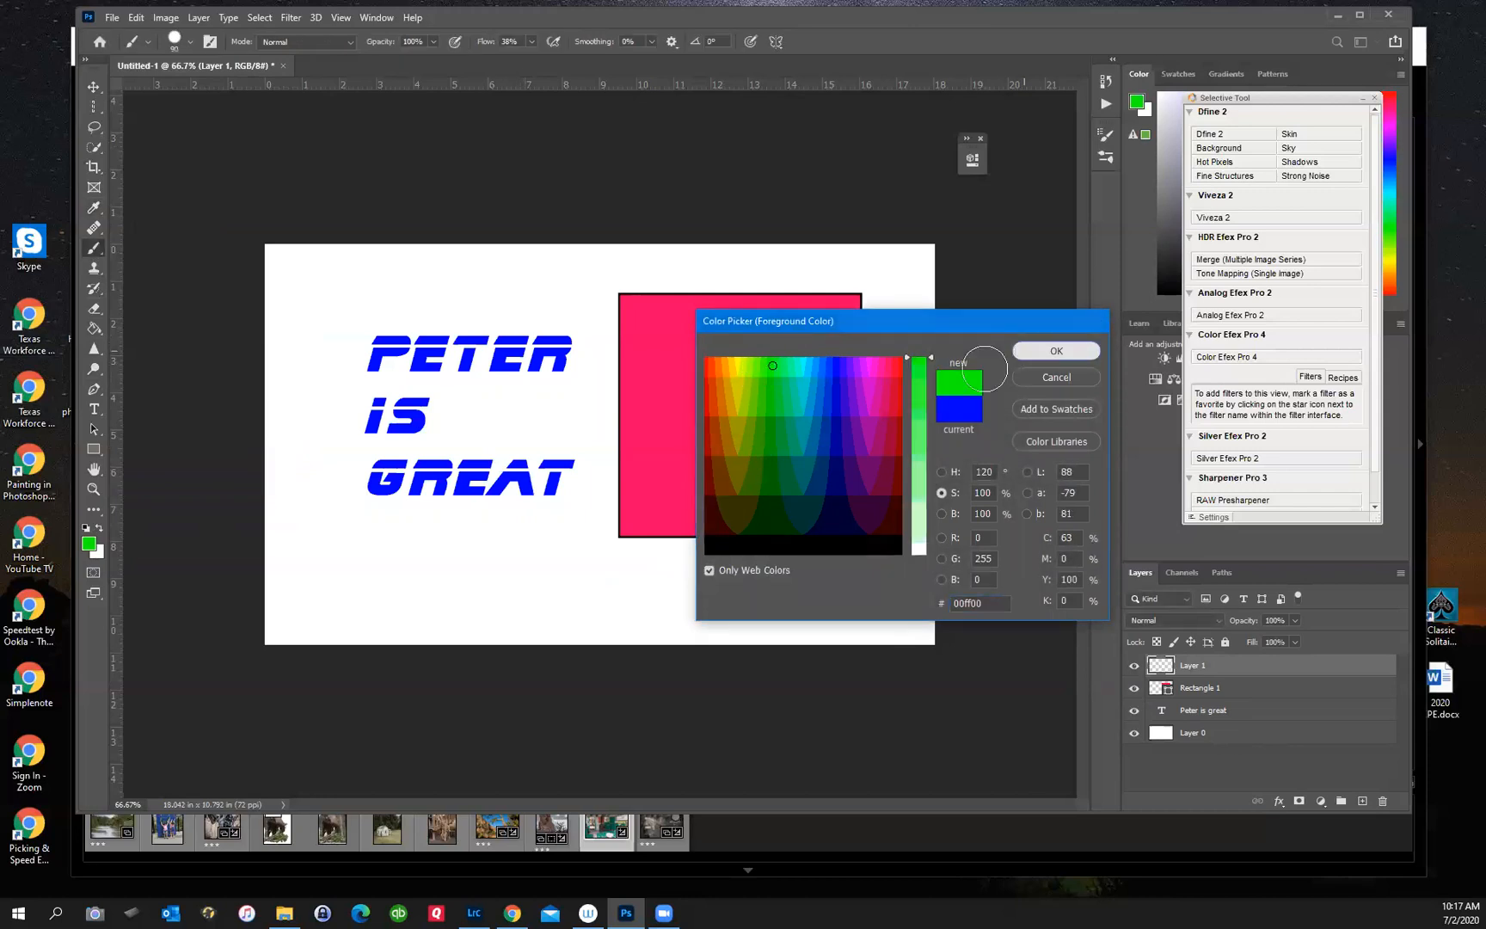
click(1056, 351)
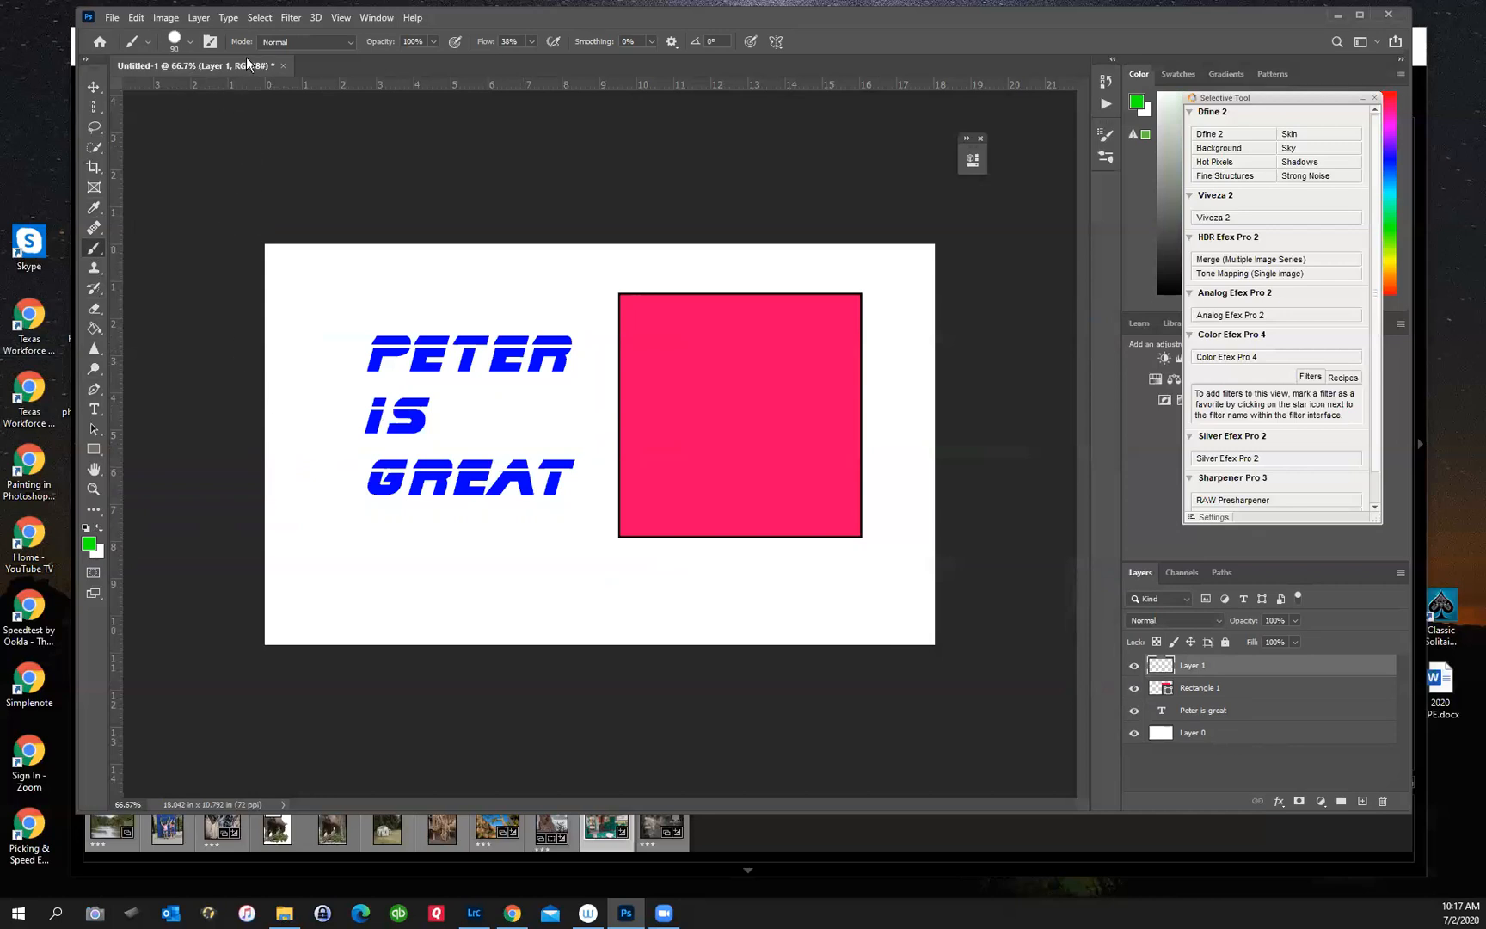
- Choose the Hard Round brush and paint one wavy green stroke across the blue text and the pink square on the new layer
click(190, 40)
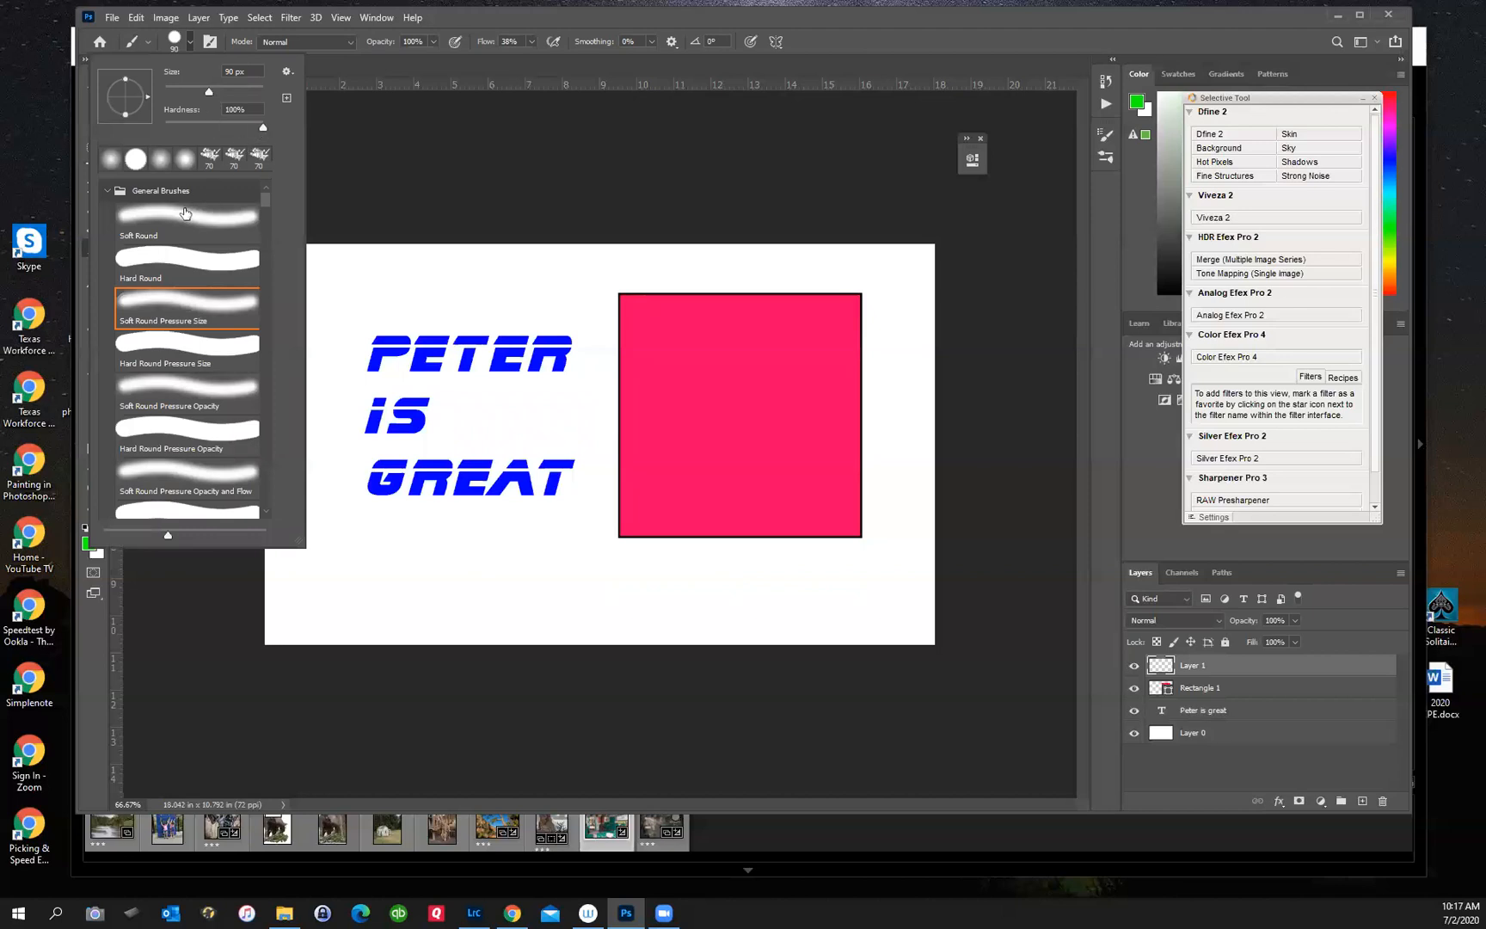
click(161, 249)
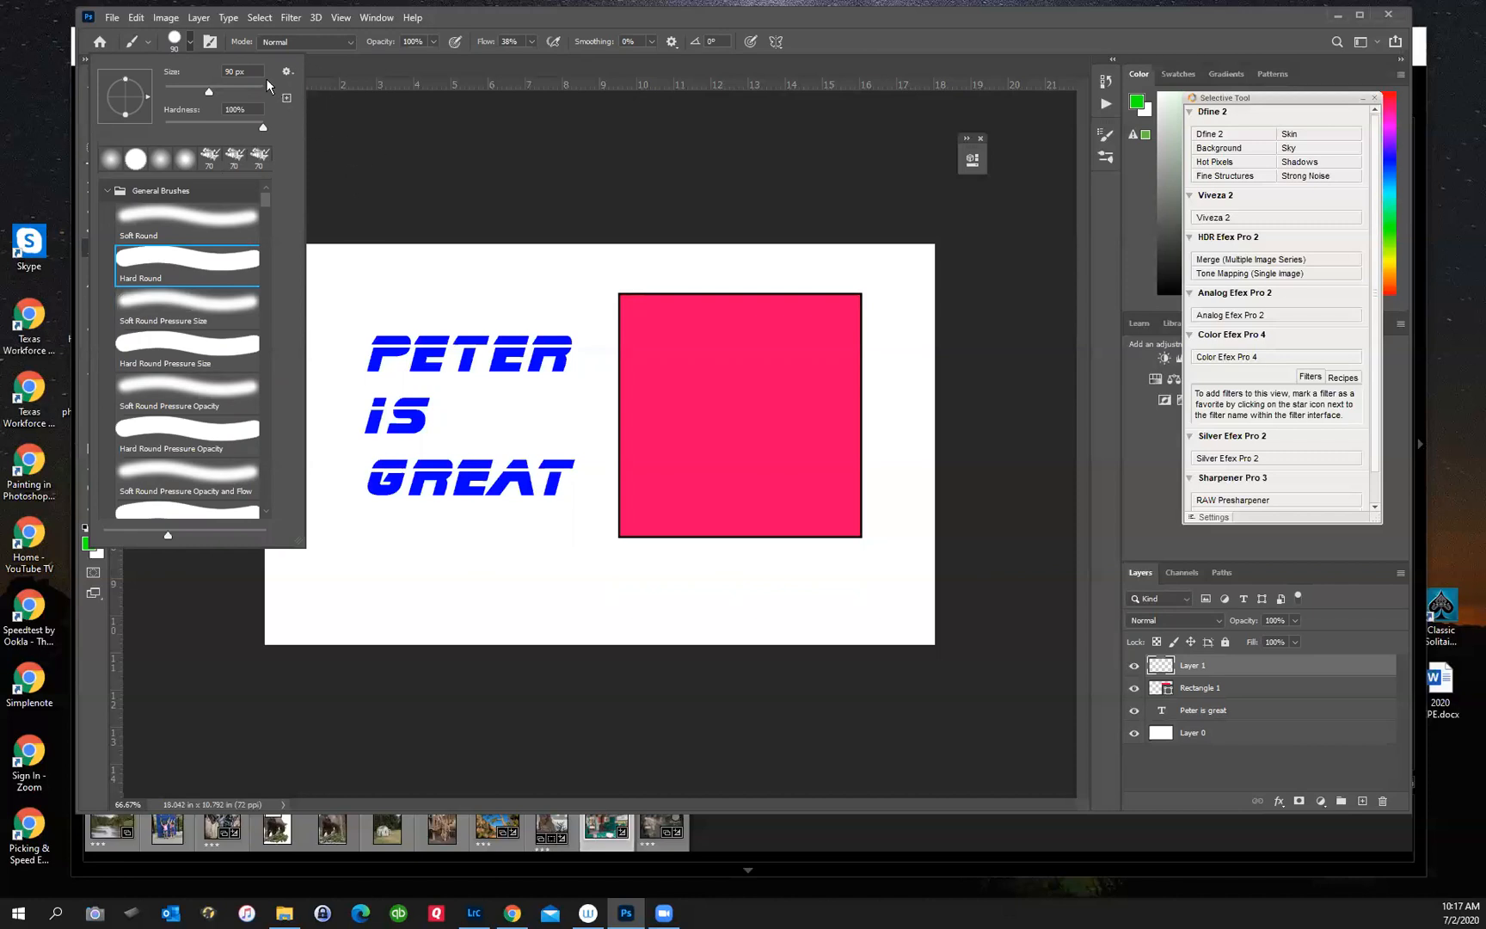
click(191, 43)
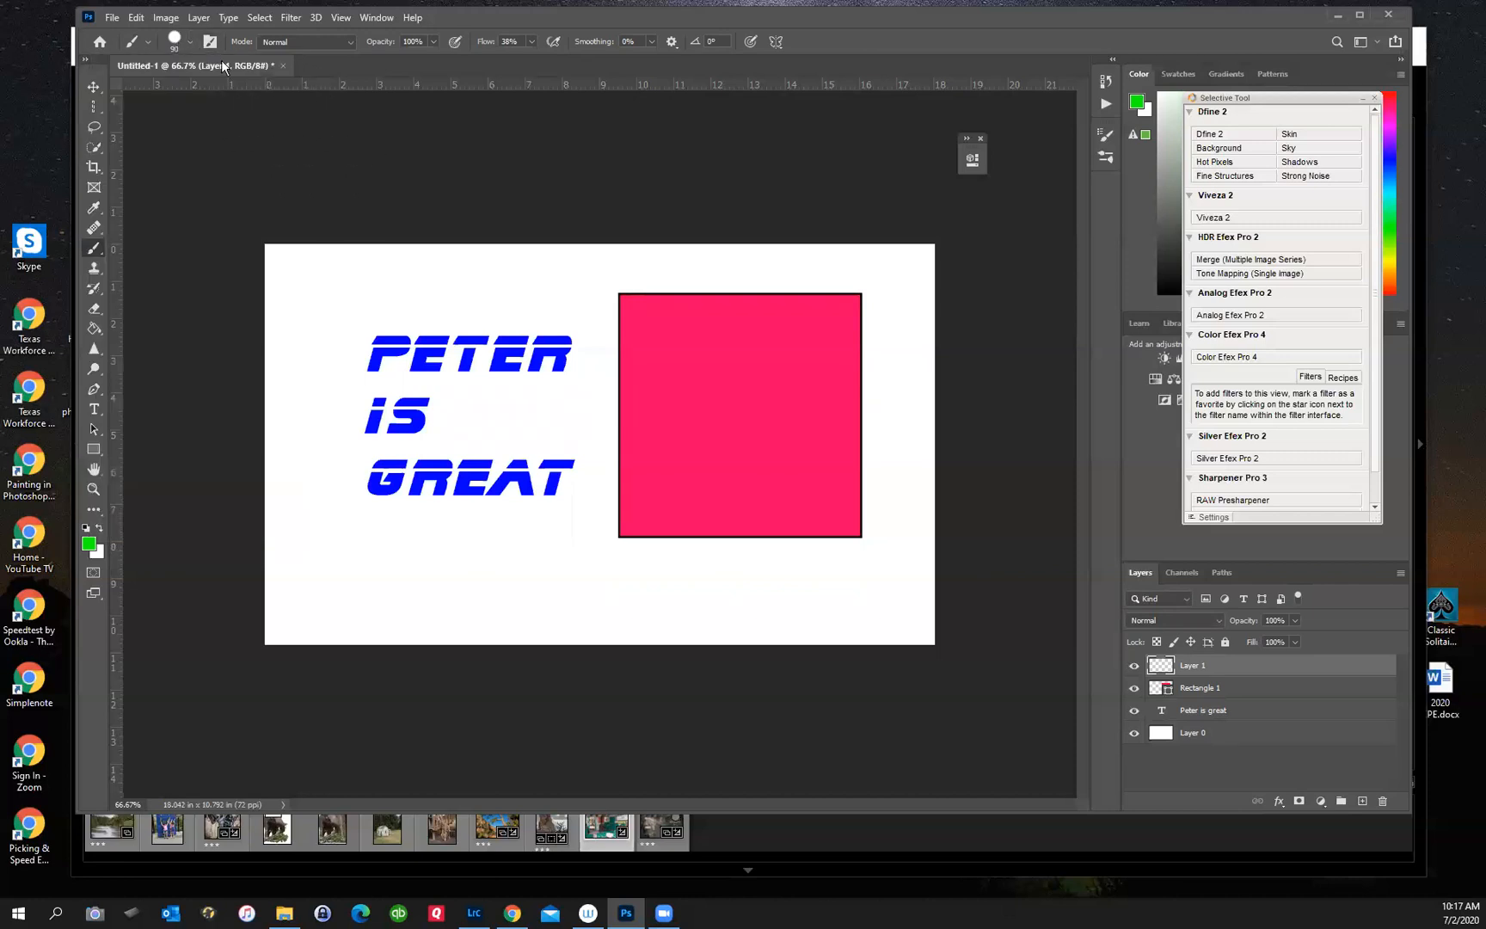
click(297, 519)
mouse_move(296, 520)
mouse_down()
mouse_move(395, 369)
mouse_move(431, 350)
mouse_move(466, 383)
mouse_move(463, 525)
mouse_move(485, 557)
mouse_move(554, 495)
mouse_move(600, 389)
mouse_move(655, 333)
mouse_move(696, 321)
mouse_move(719, 376)
mouse_move(687, 562)
mouse_move(725, 577)
mouse_move(803, 553)
mouse_move(873, 417)
mouse_up()
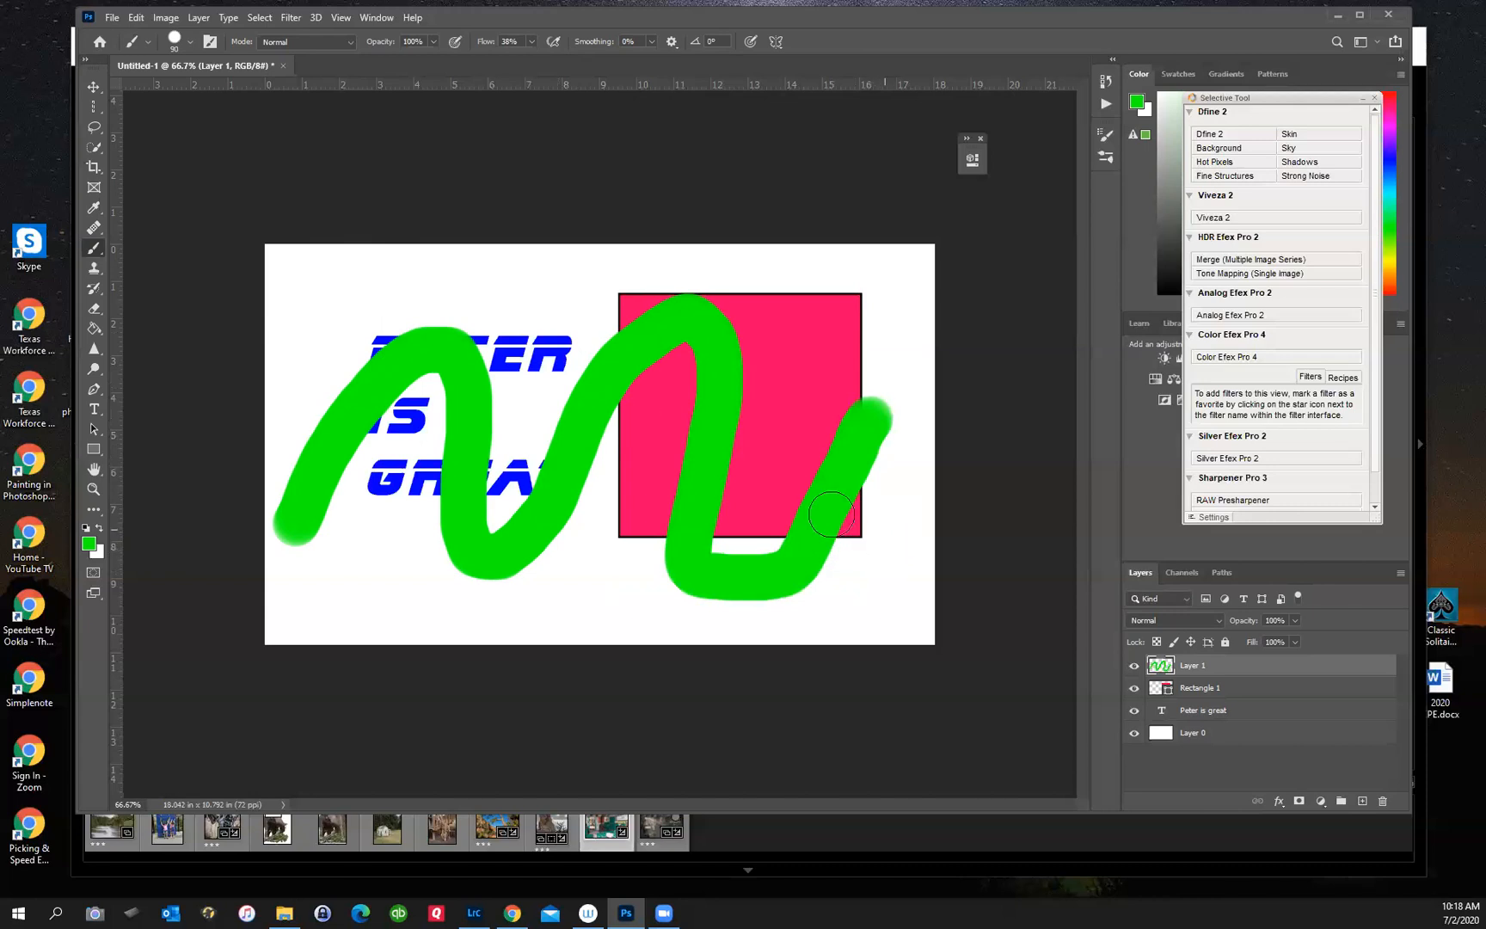
- Toggle the green stroke, pink square and text layers off and back on with the Move tool active
click(93, 87)
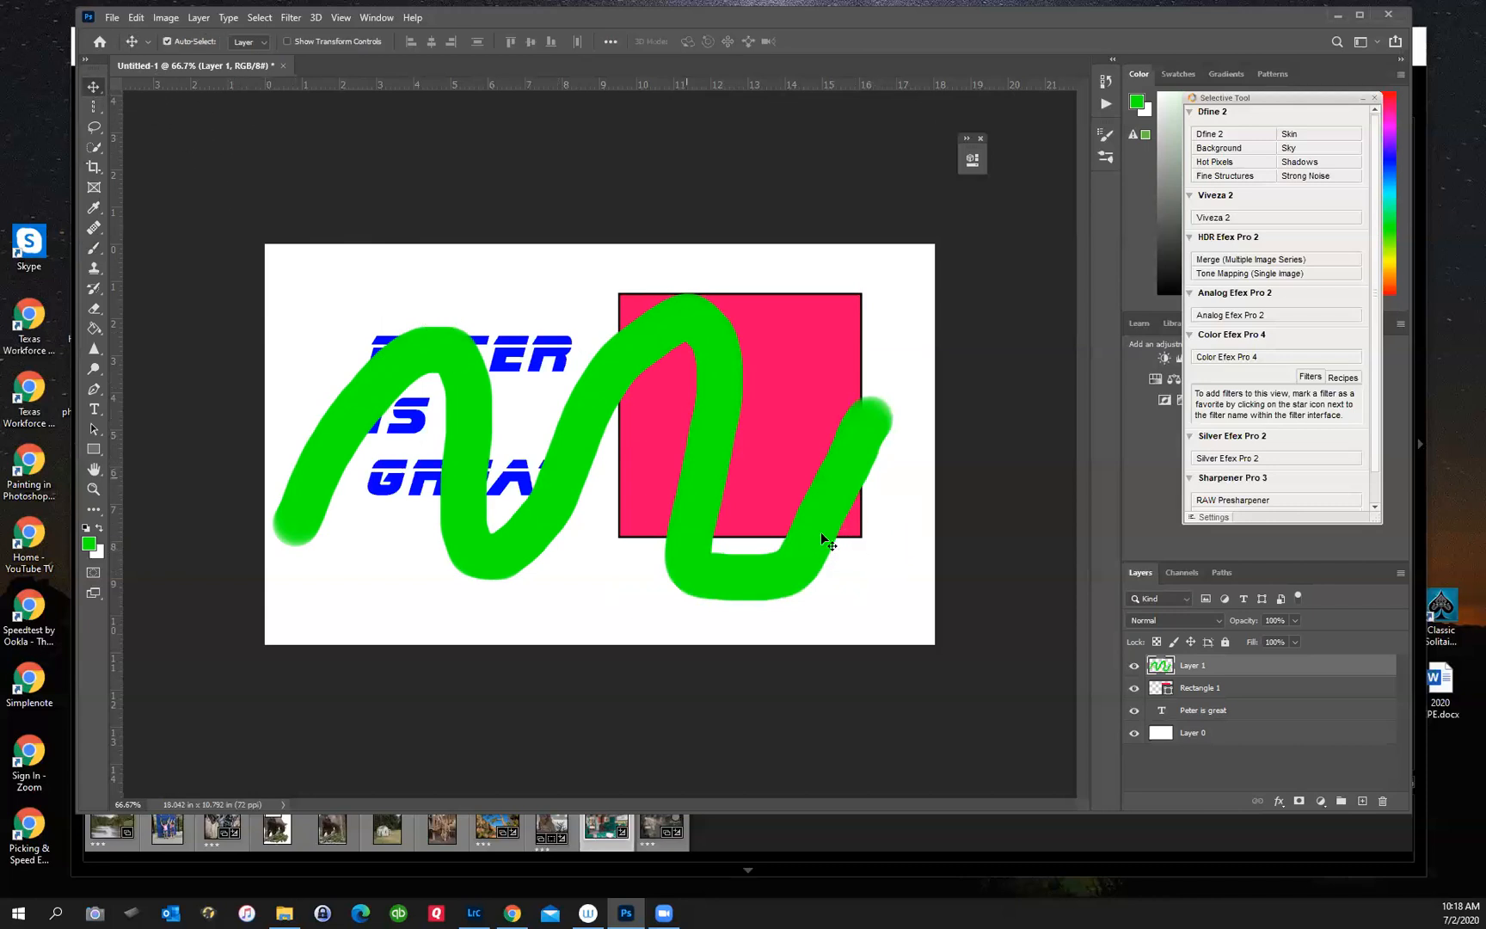
click(1134, 666)
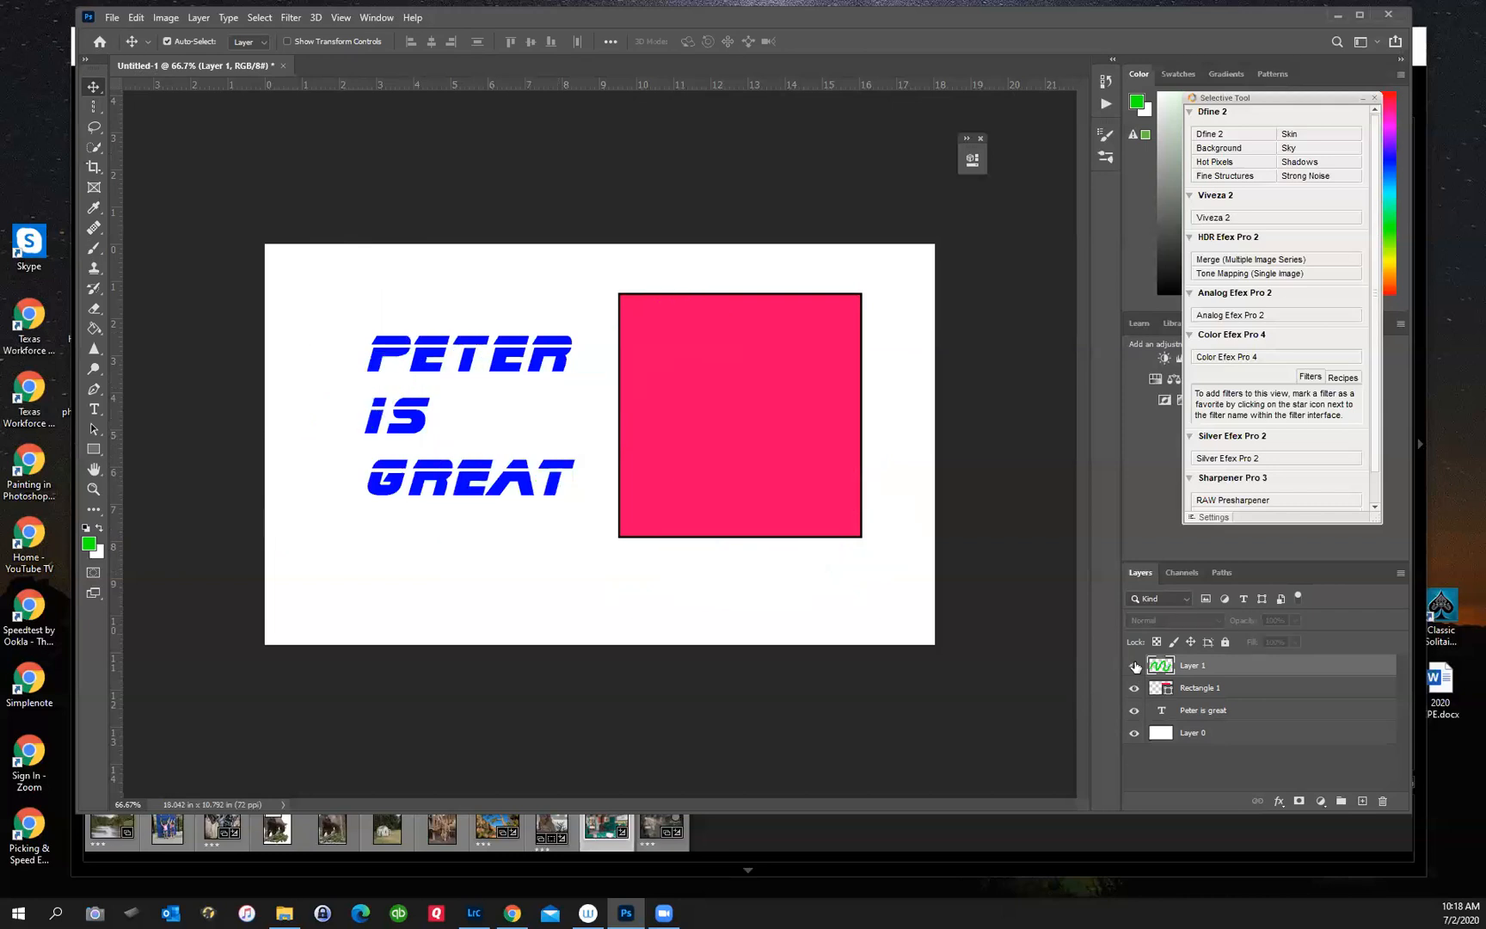
click(1134, 665)
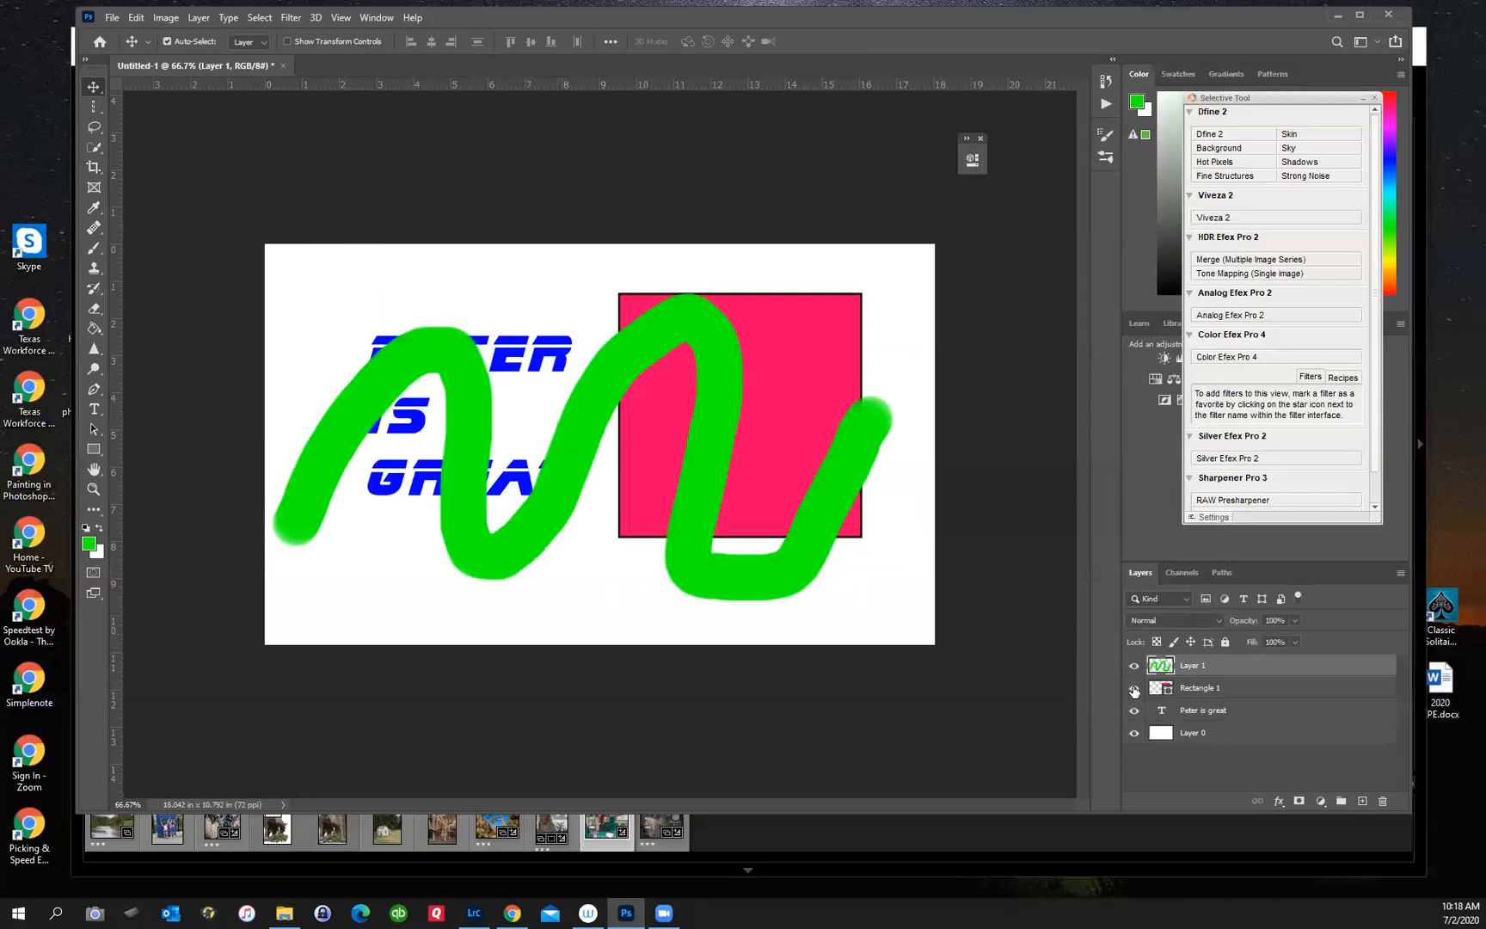
click(1134, 688)
click(1134, 688)
click(1134, 710)
- Move the green stroke layer below the pink square layer and further down below the text layer
drag(1227, 665, 1231, 694)
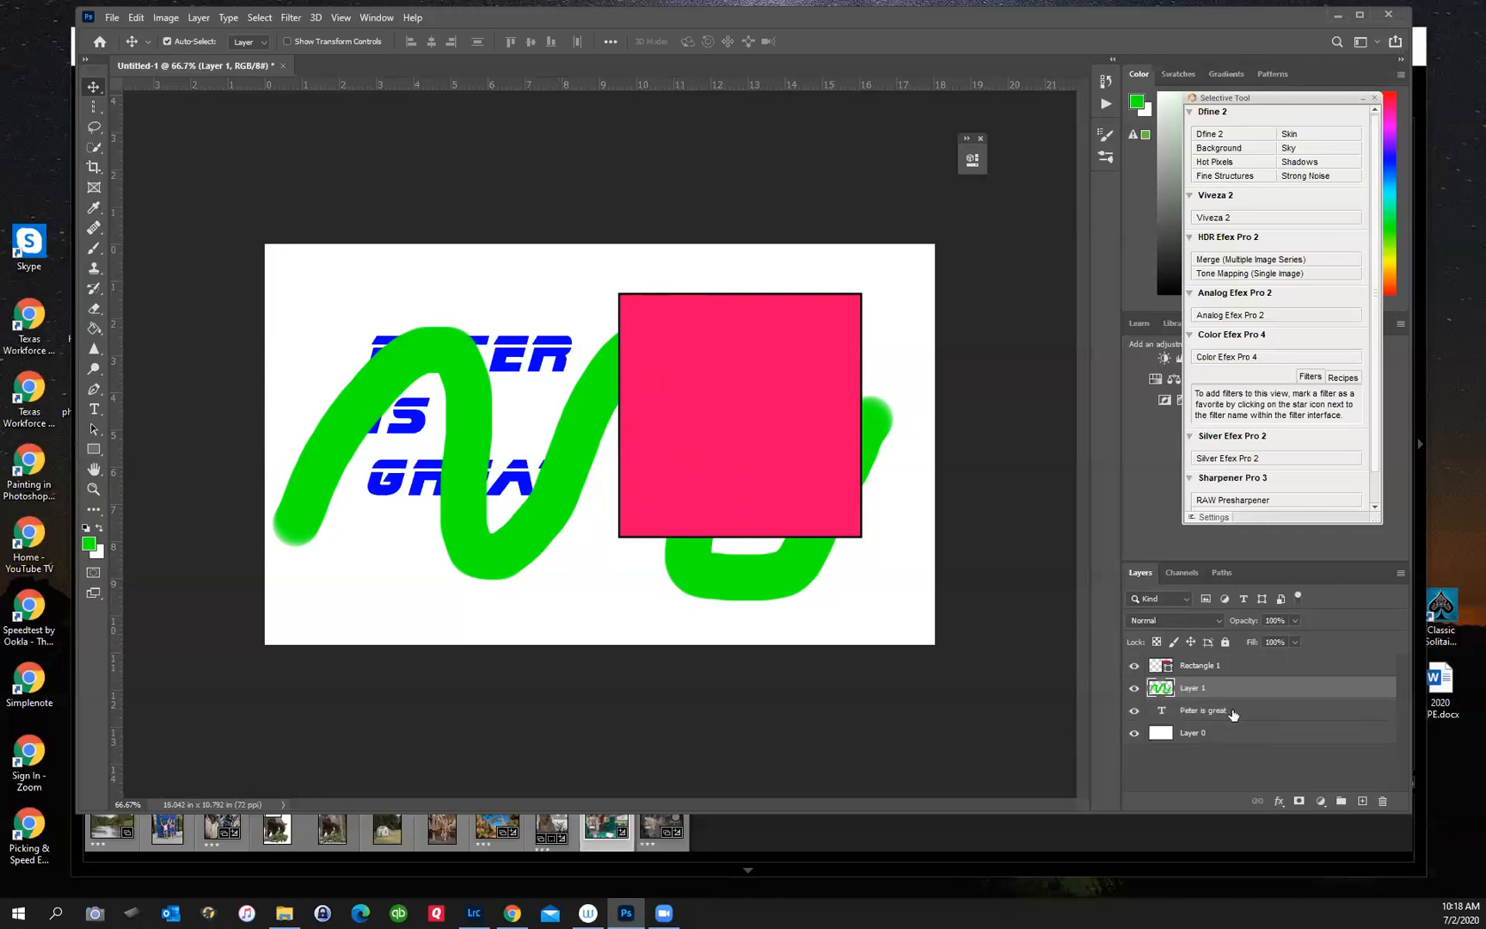
drag(1227, 688, 1241, 720)
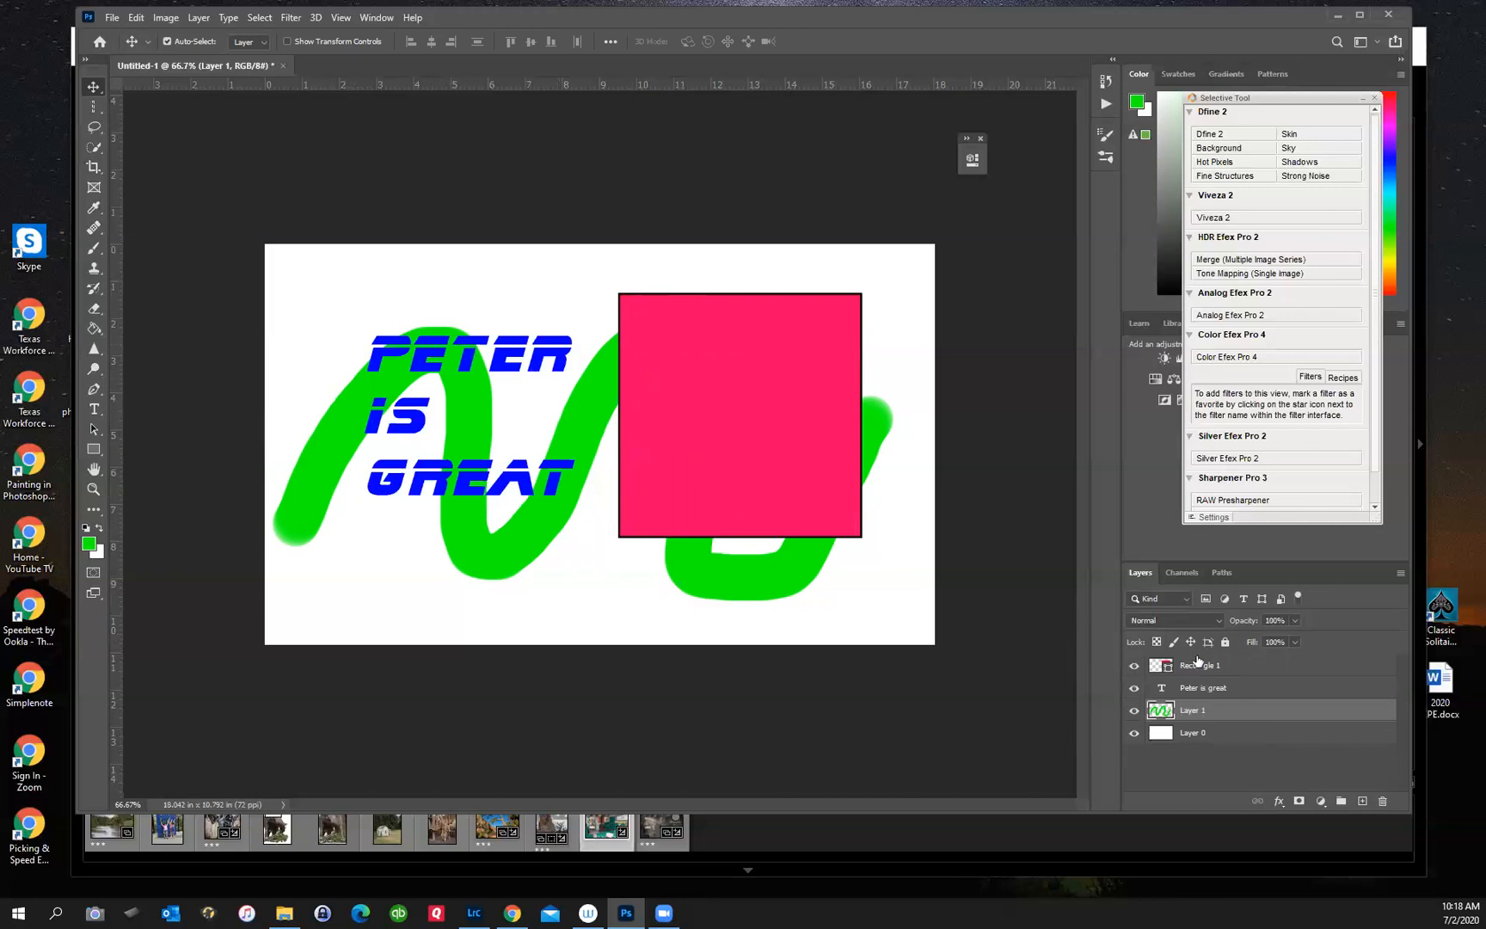
- Set the pink square layer's opacity to 66% so the green stroke shows through it
click(1231, 664)
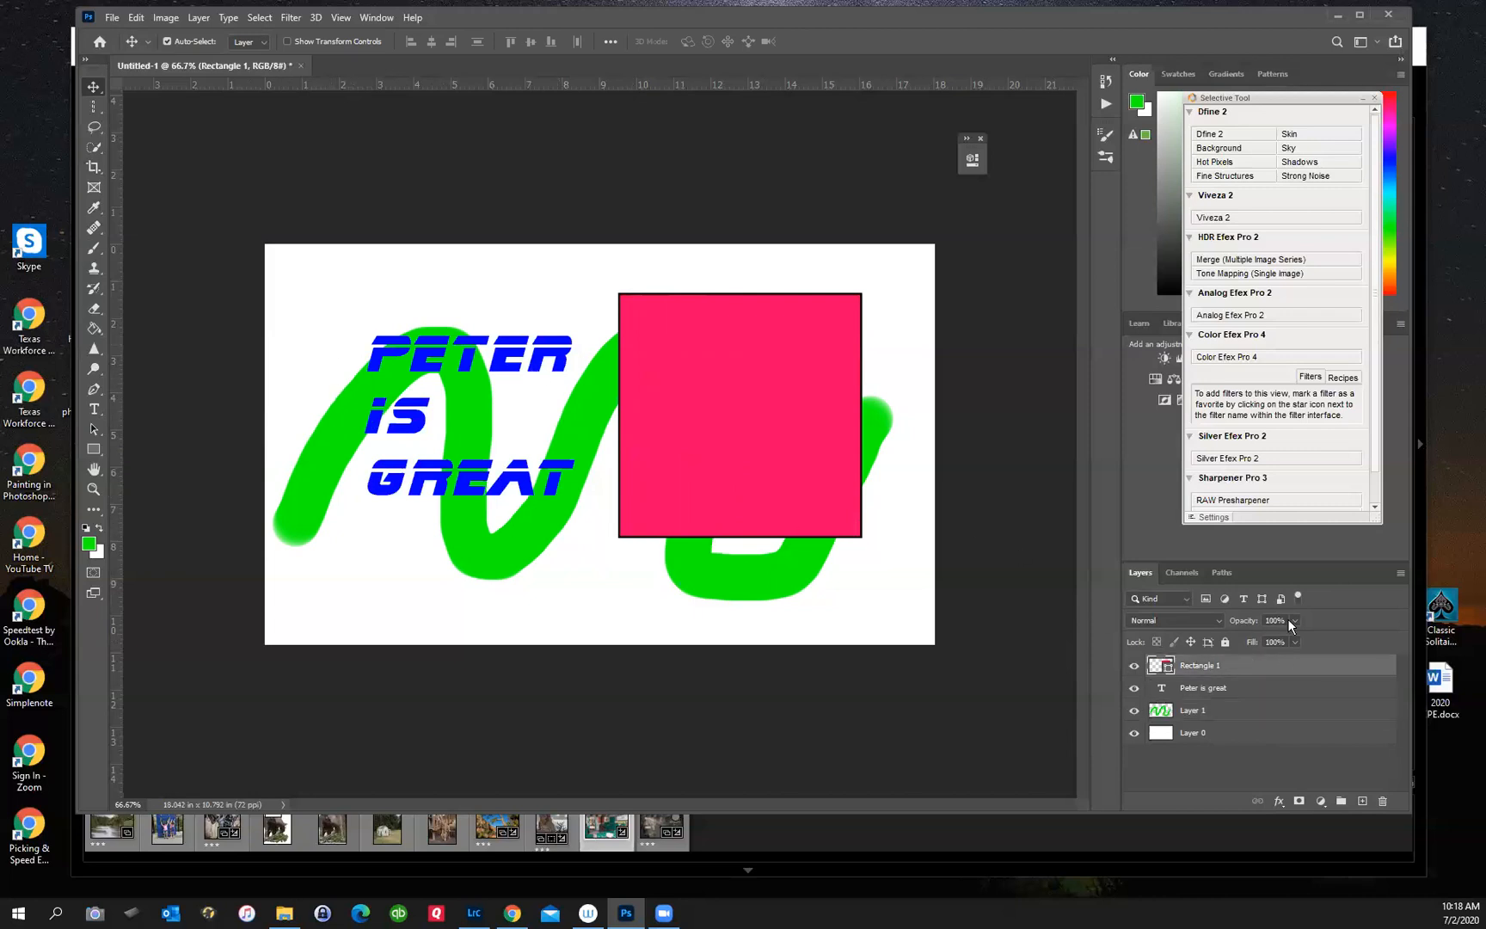
click(1295, 620)
drag(1299, 638, 1284, 637)
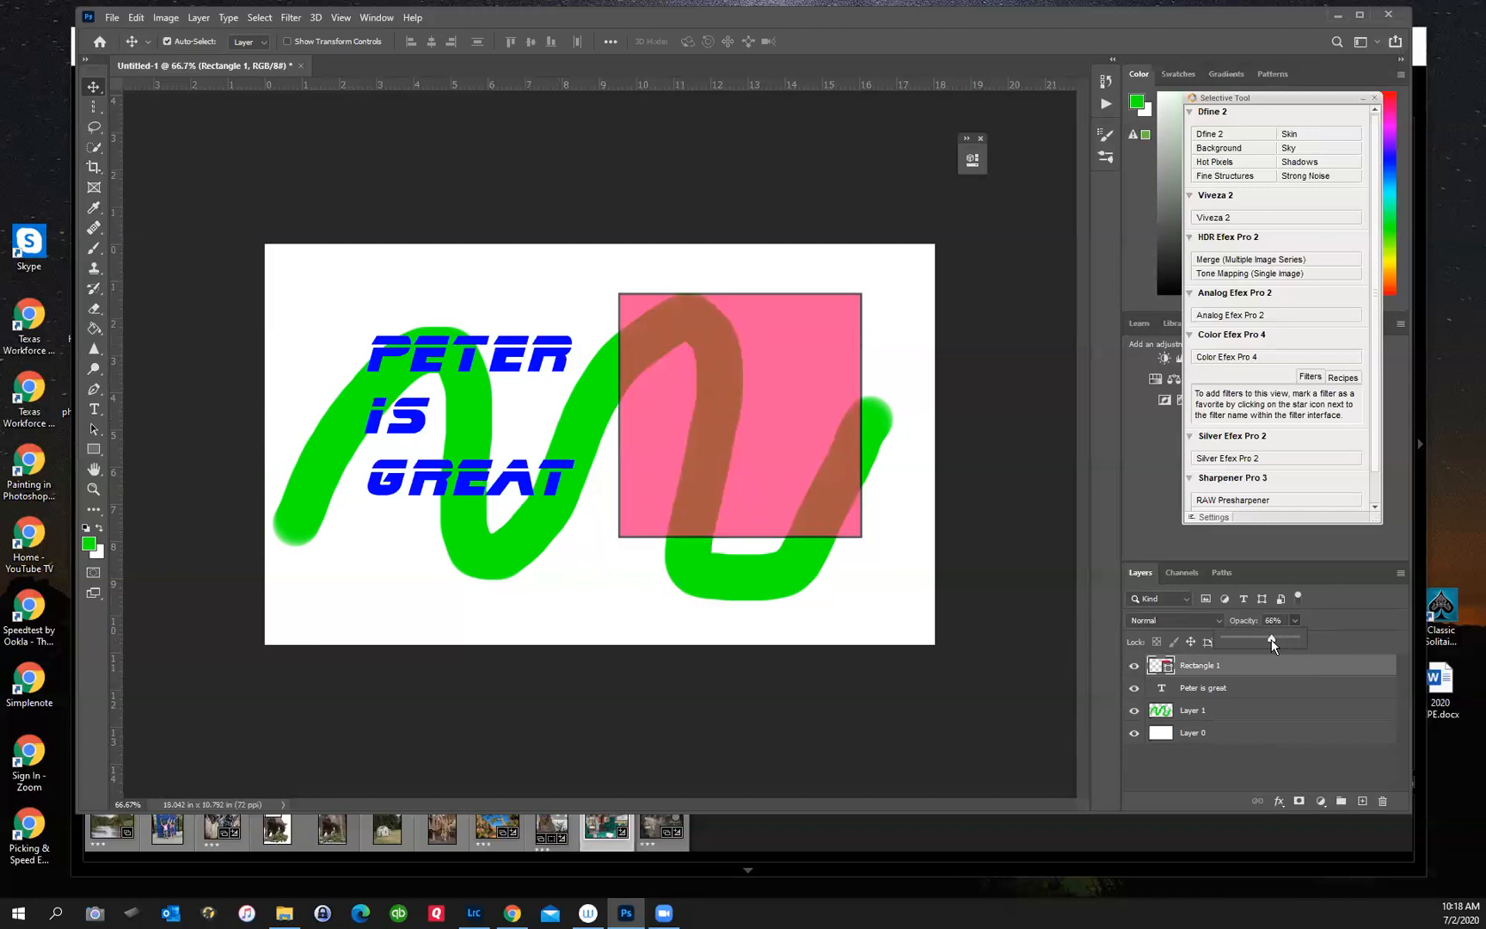
- Try the text layer at 72% opacity and return it to 100%
click(1230, 692)
click(1294, 623)
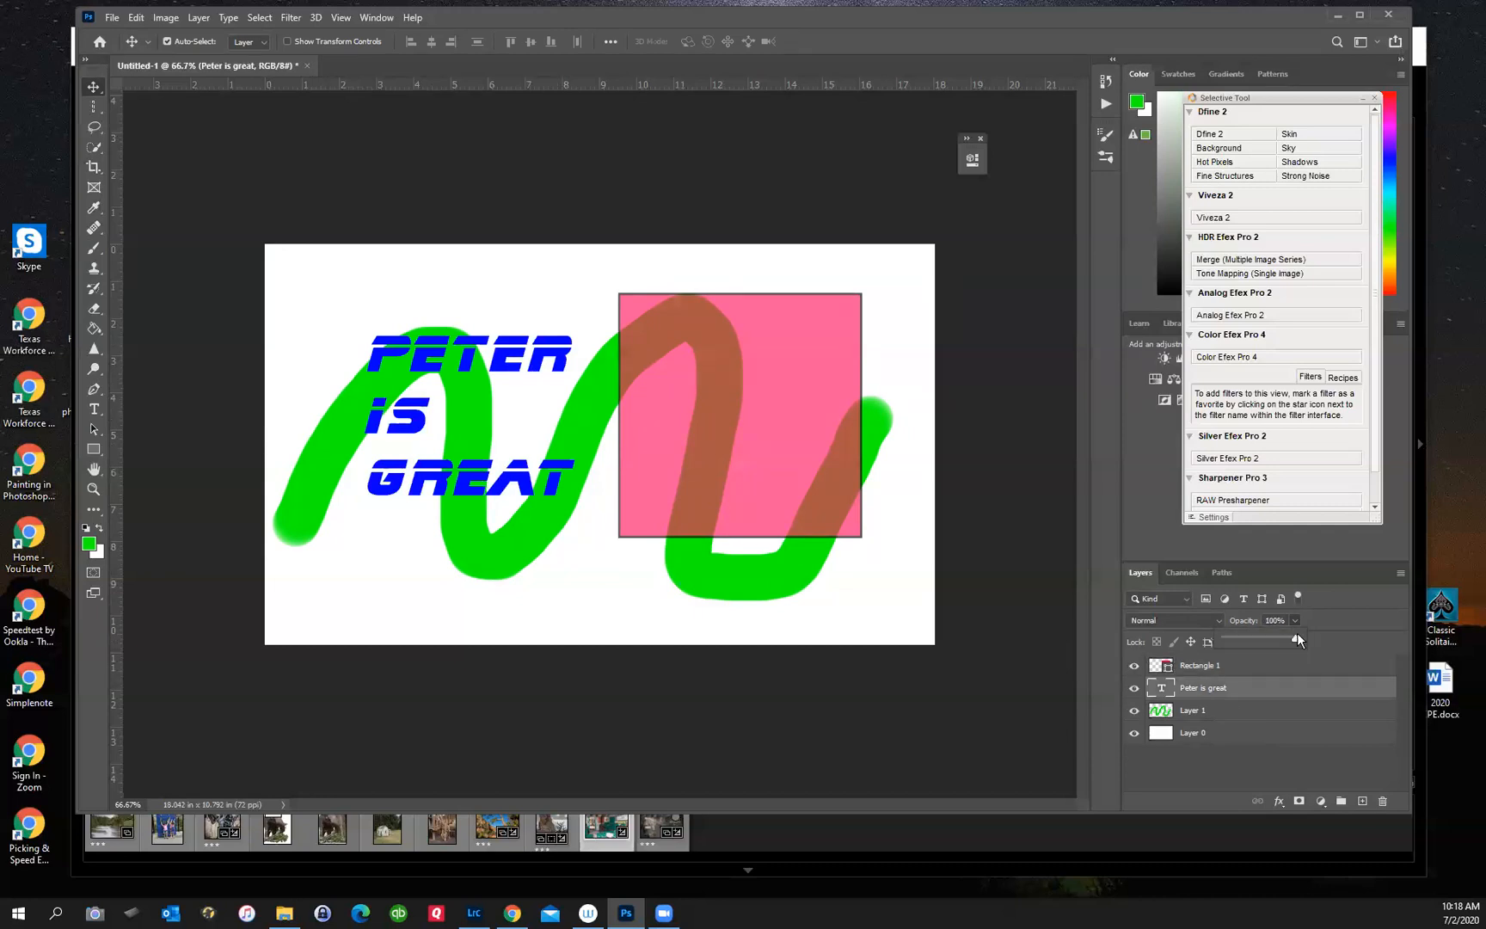
drag(1276, 634, 1275, 635)
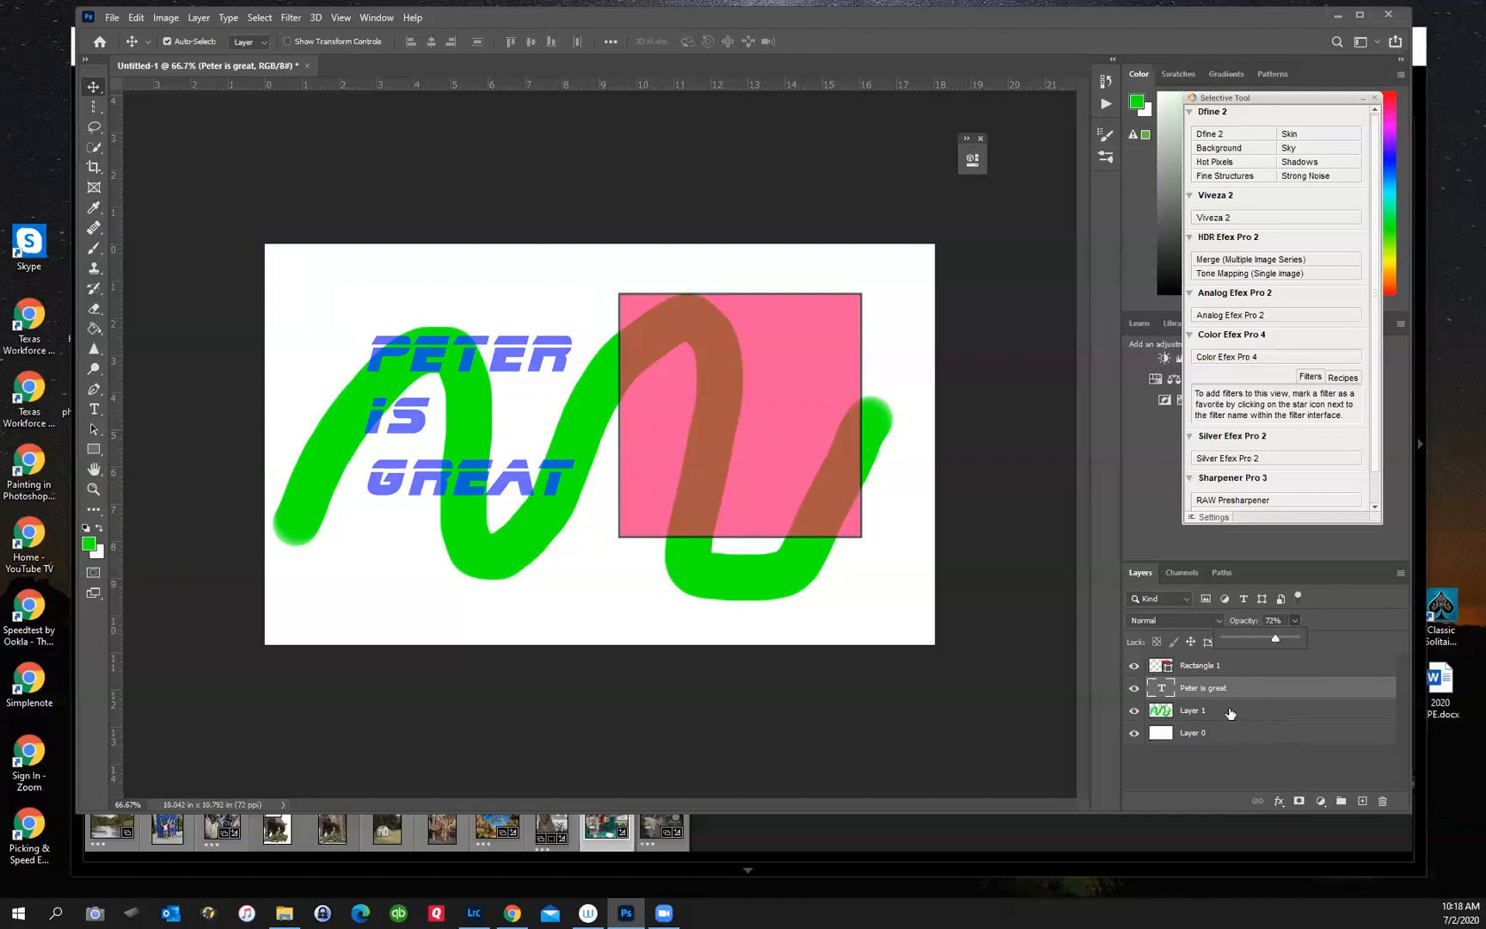
drag(1276, 638, 1295, 637)
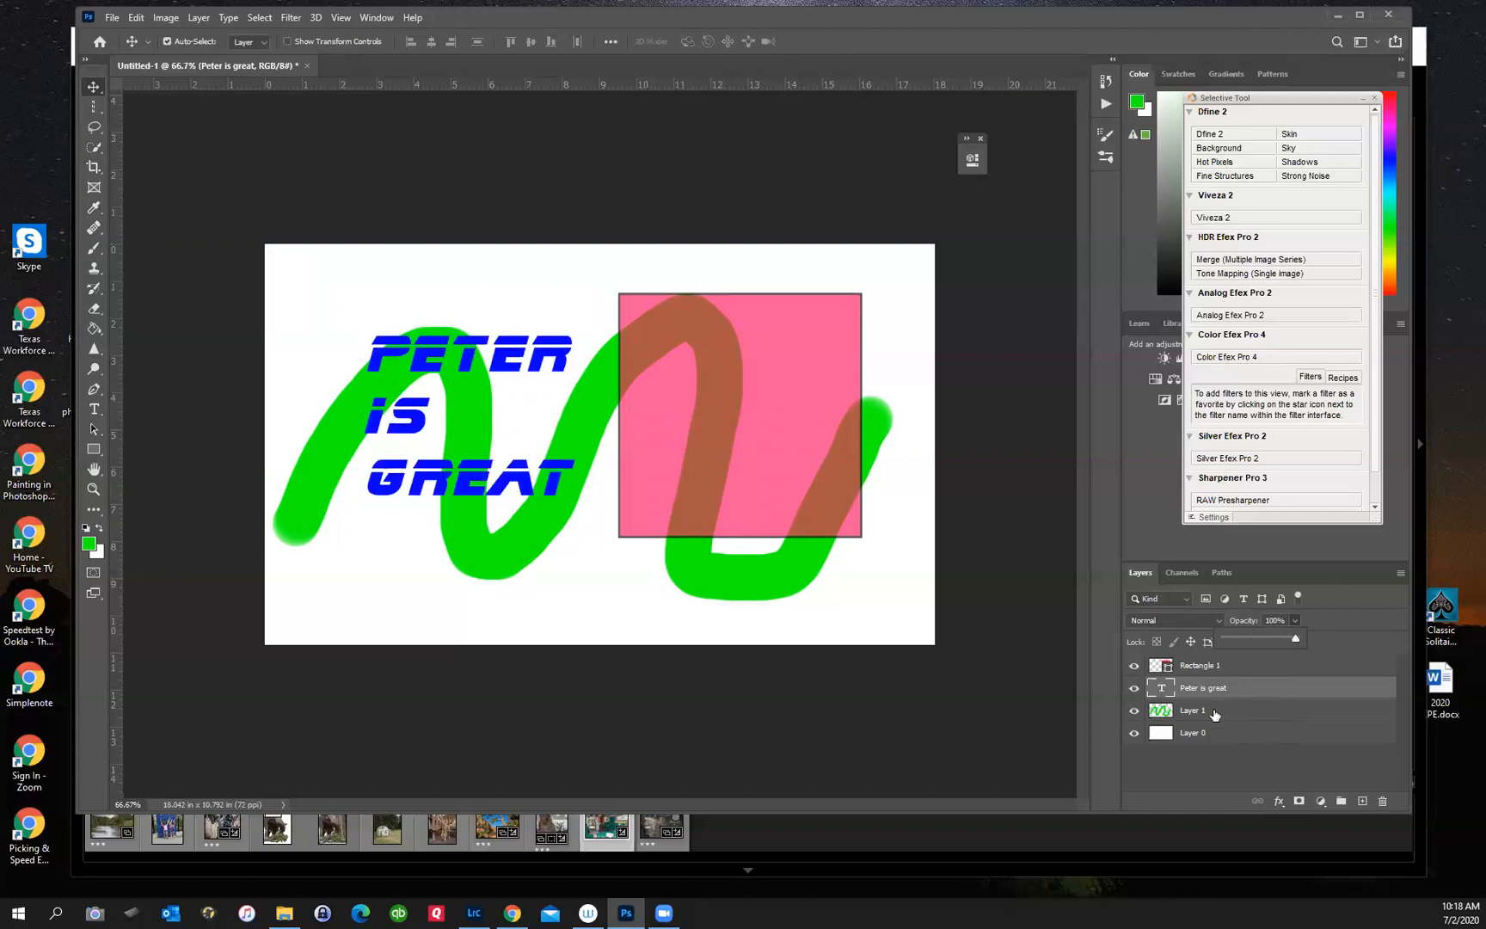
- Move the green stroke layer to the top of the layer stack, above the pink square layer
click(1227, 664)
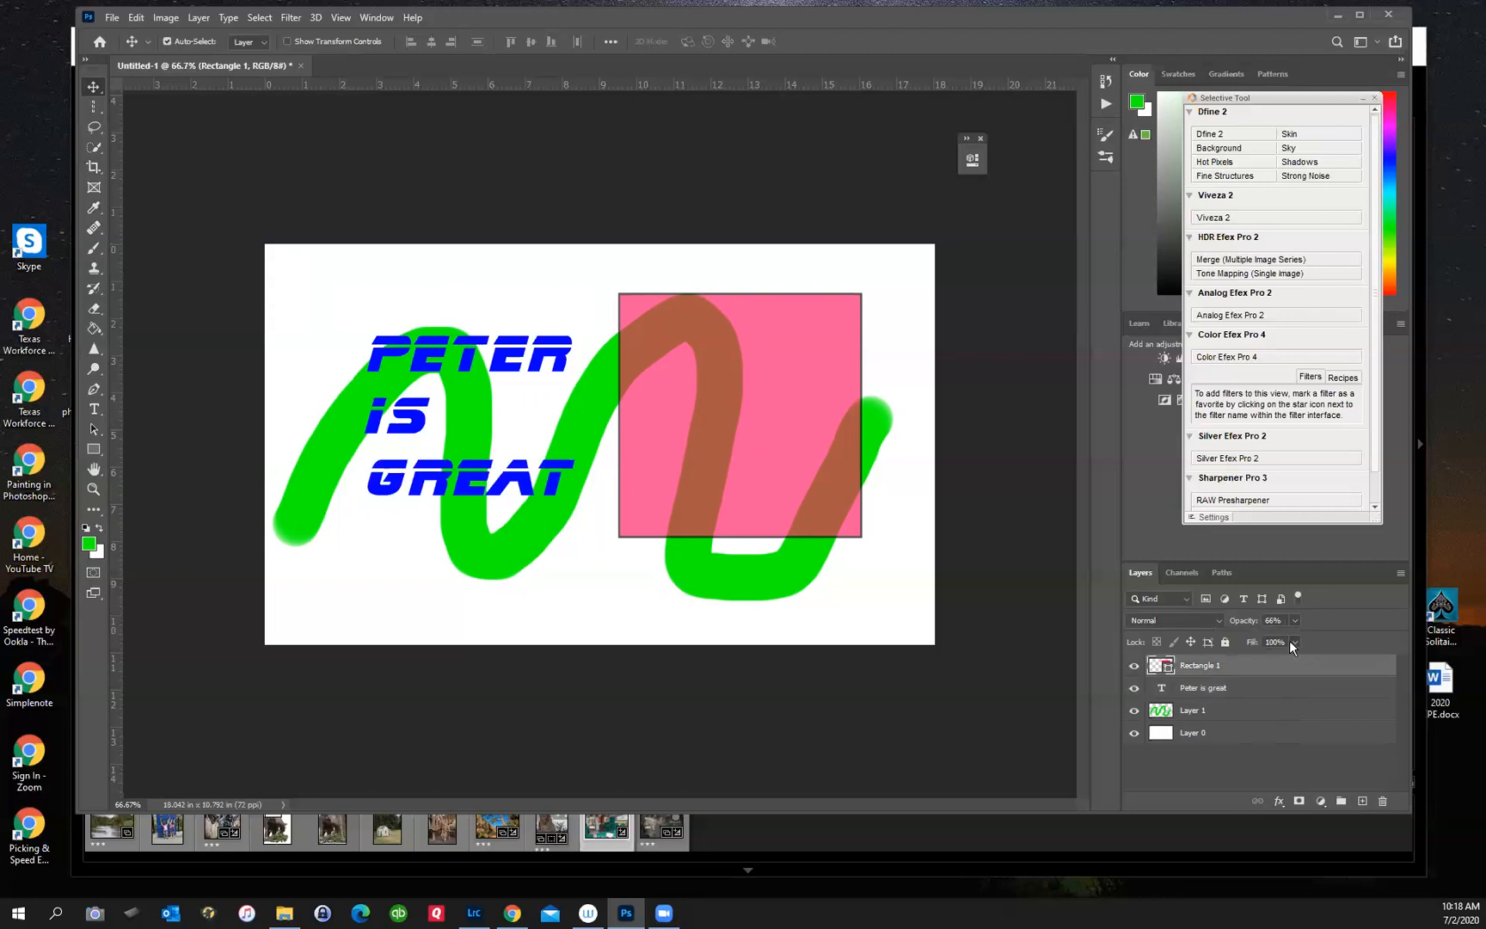
click(1242, 707)
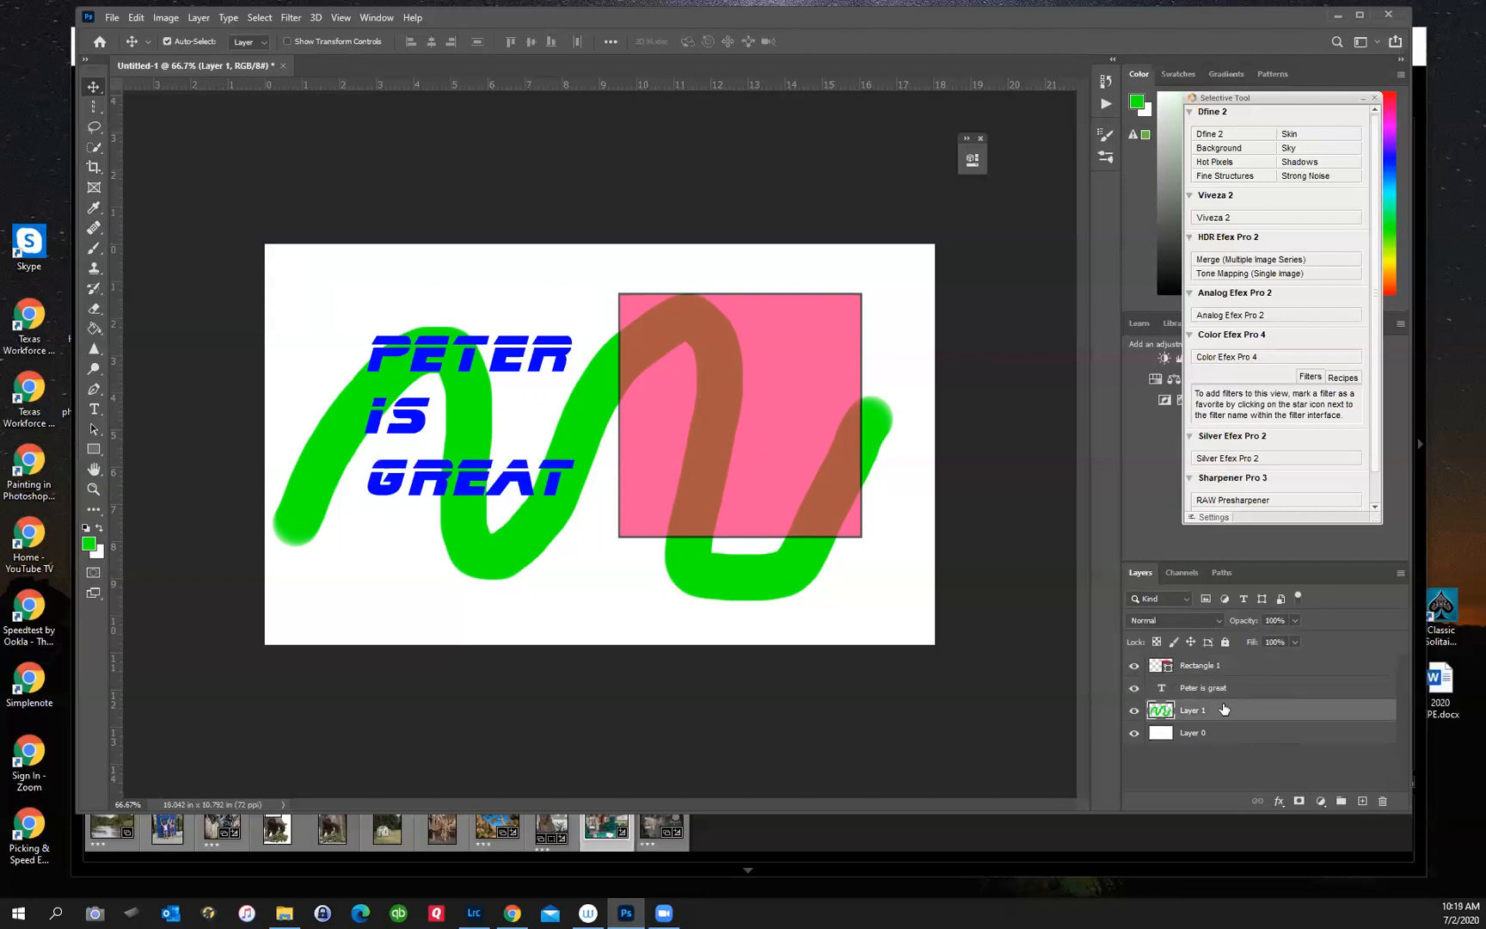
drag(1224, 707, 1219, 654)
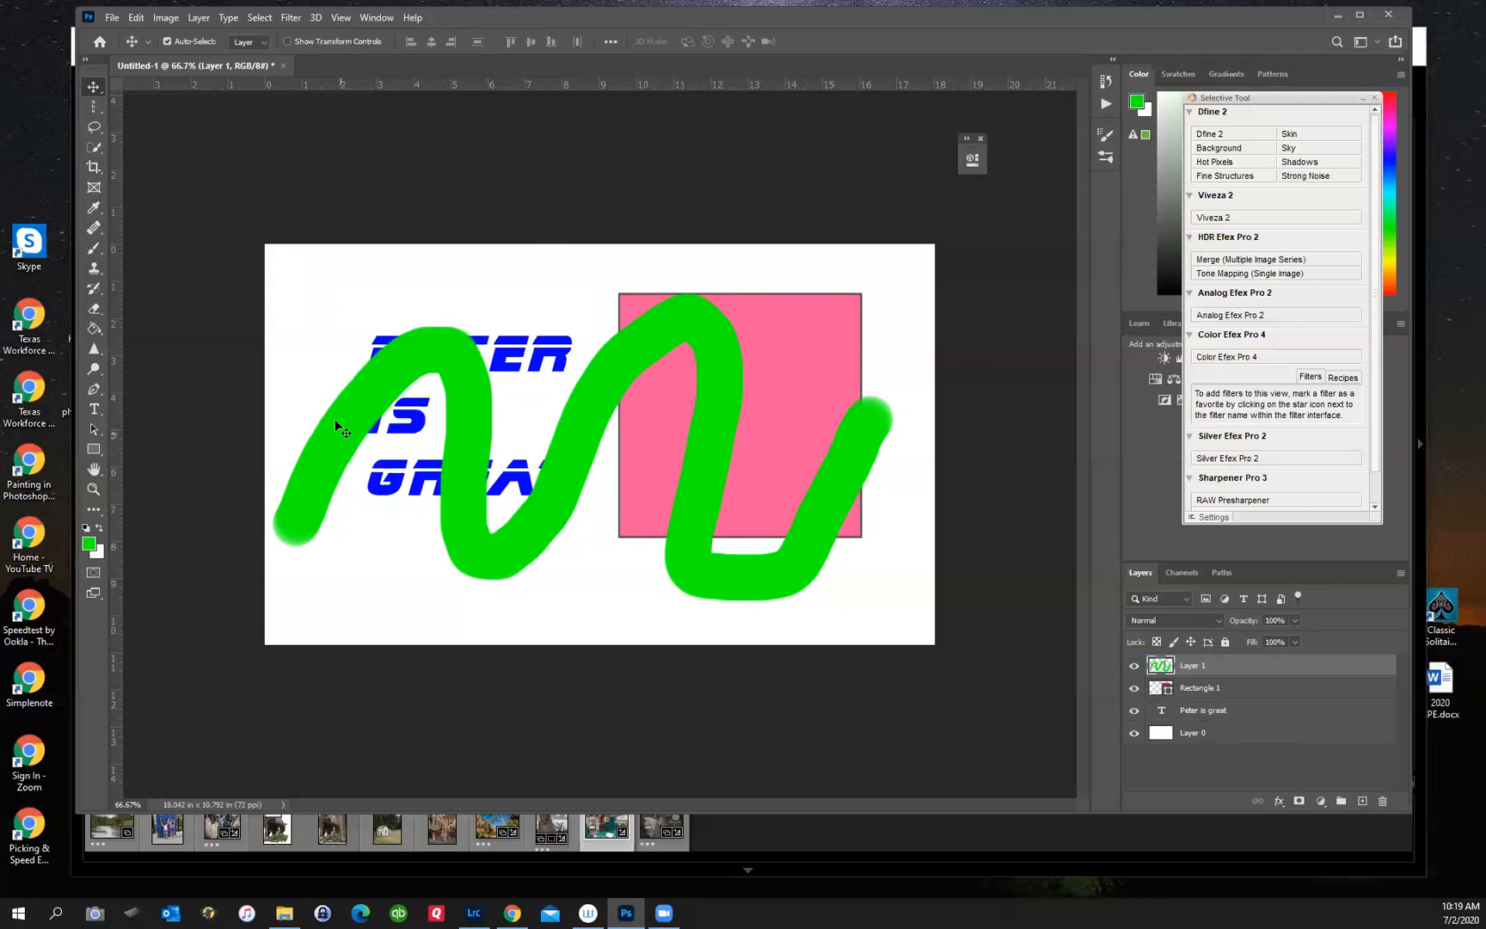
- Lasso the middle section of the green stroke between the text and the pink square and move that piece slightly upward
click(94, 128)
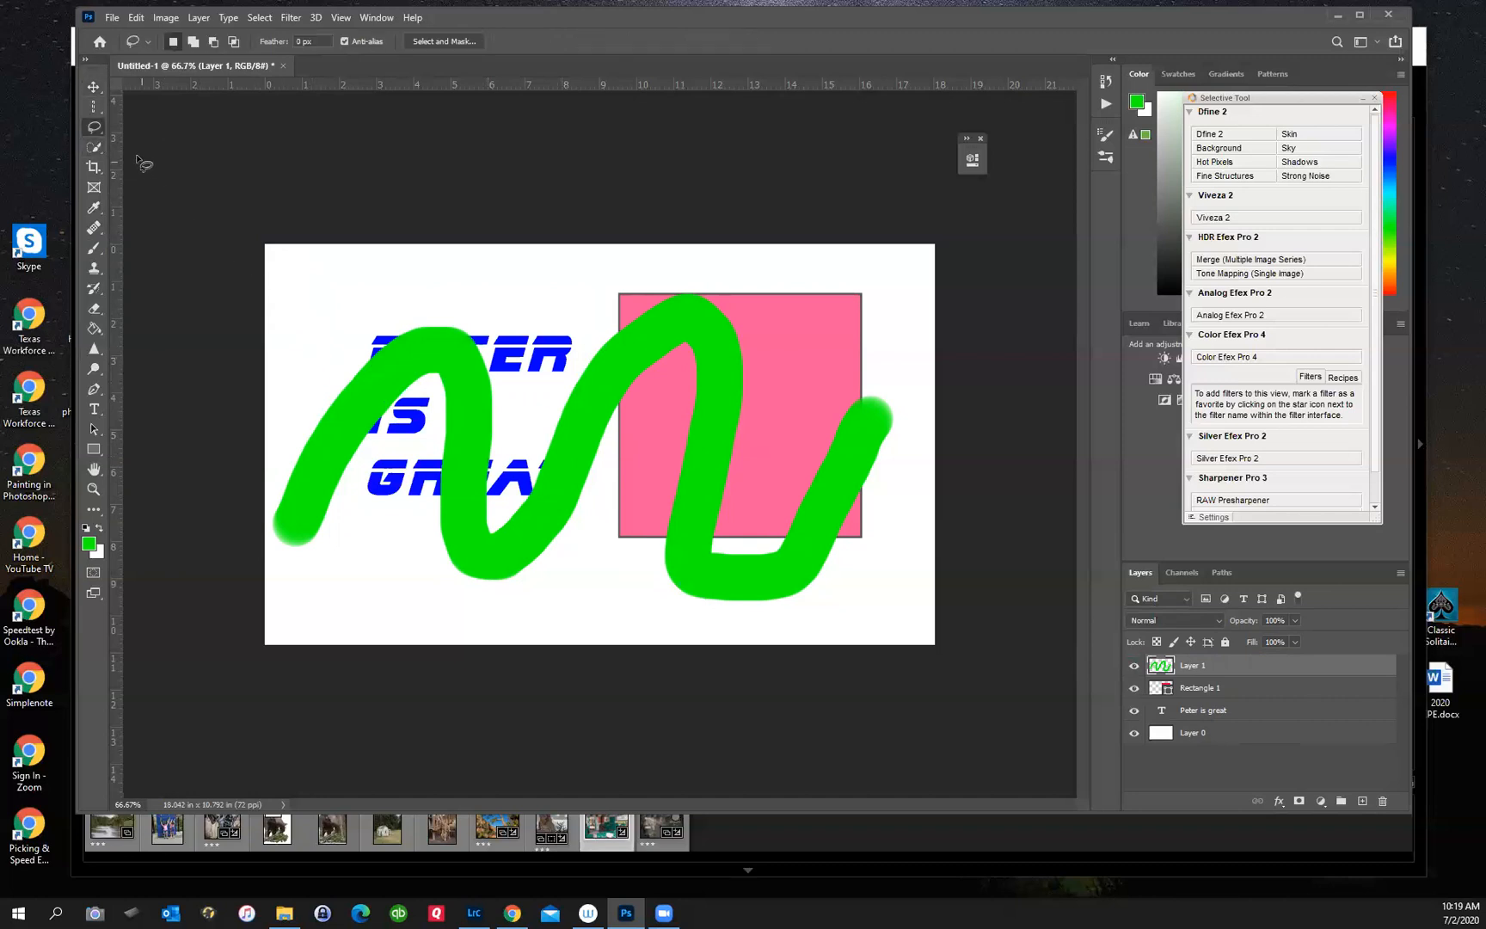
right_click(96, 130)
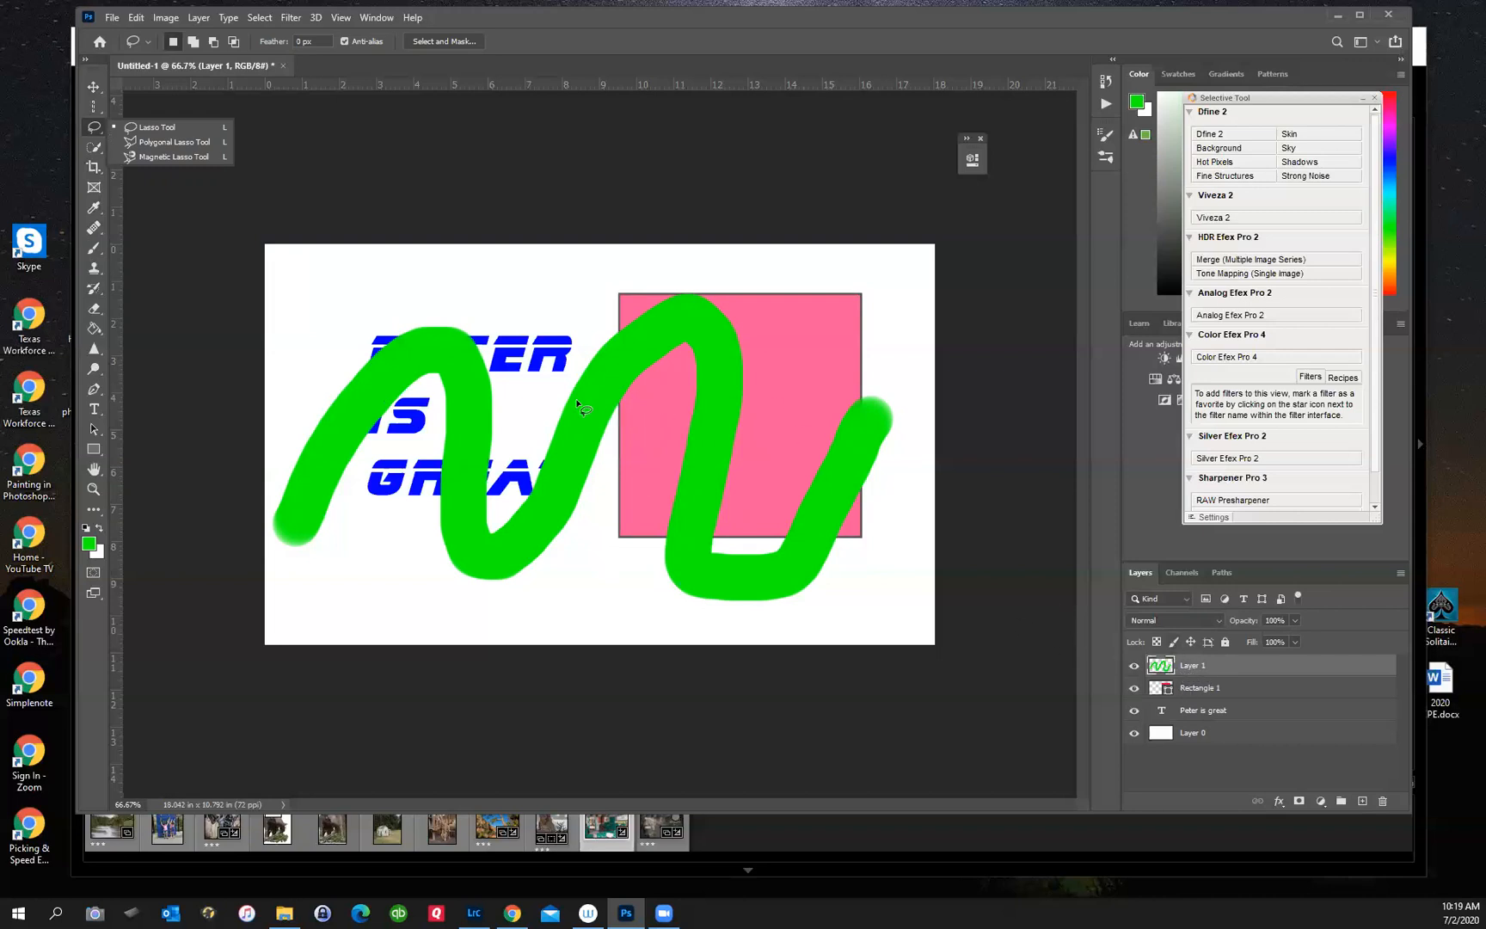
mouse_move(579, 588)
mouse_down()
mouse_move(537, 503)
mouse_move(526, 333)
mouse_move(596, 268)
mouse_move(685, 265)
mouse_move(767, 288)
mouse_move(799, 391)
mouse_move(790, 494)
mouse_move(755, 594)
mouse_move(652, 617)
mouse_move(580, 591)
mouse_up()
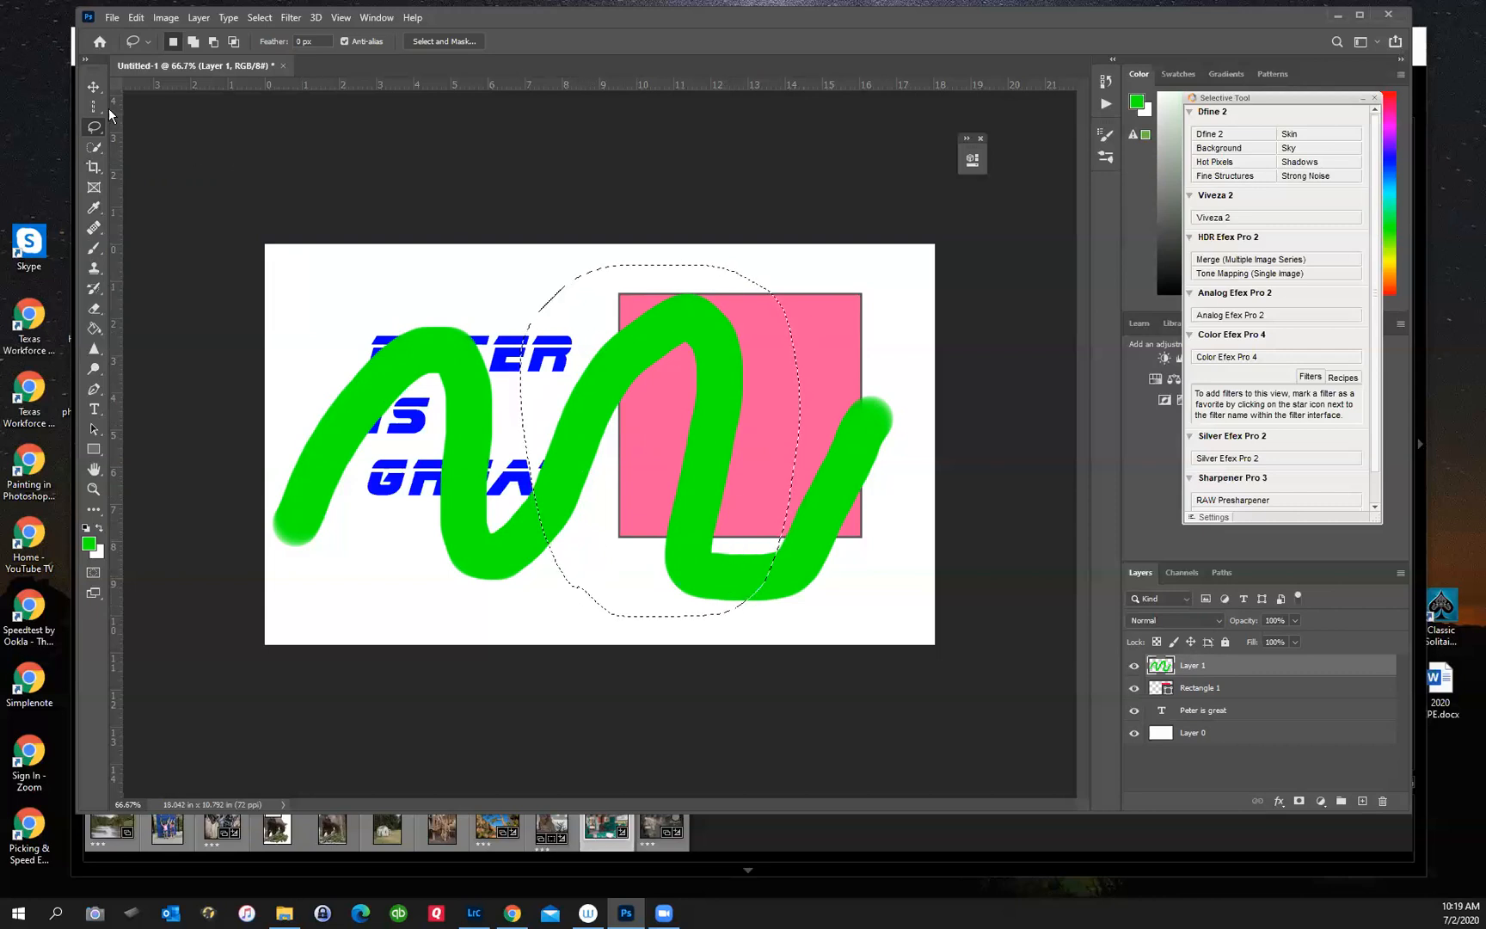
click(93, 84)
mouse_move(631, 441)
mouse_down()
mouse_move(680, 404)
mouse_move(520, 443)
mouse_move(662, 424)
mouse_move(633, 452)
mouse_move(638, 389)
mouse_up()
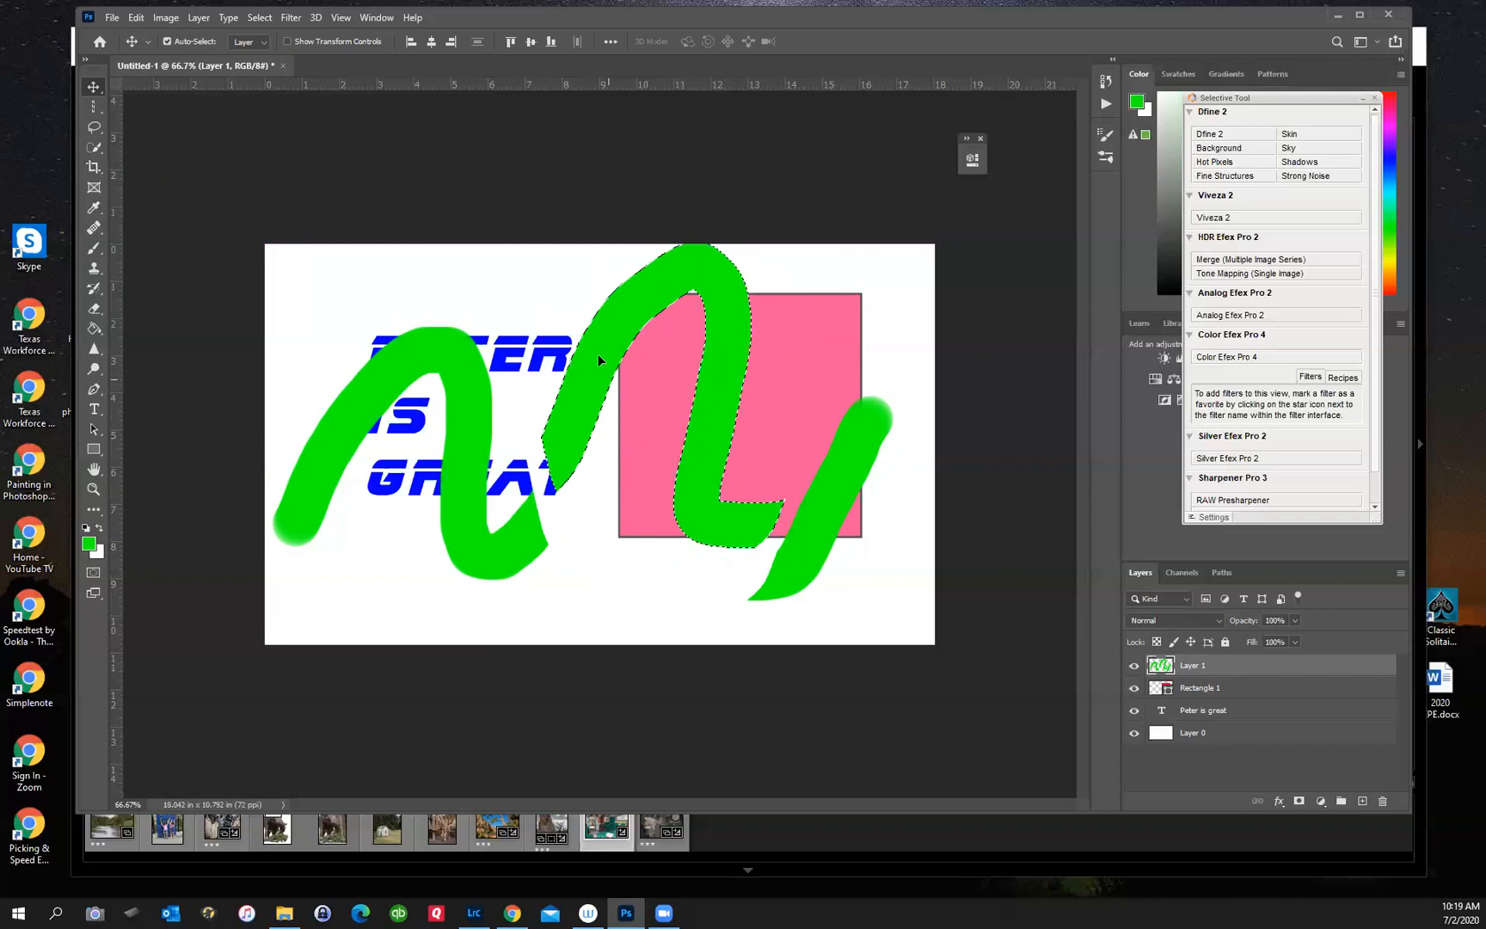
- Cut the selected piece of the green stroke, paste it onto a new layer and move it up over the pink square
click(136, 17)
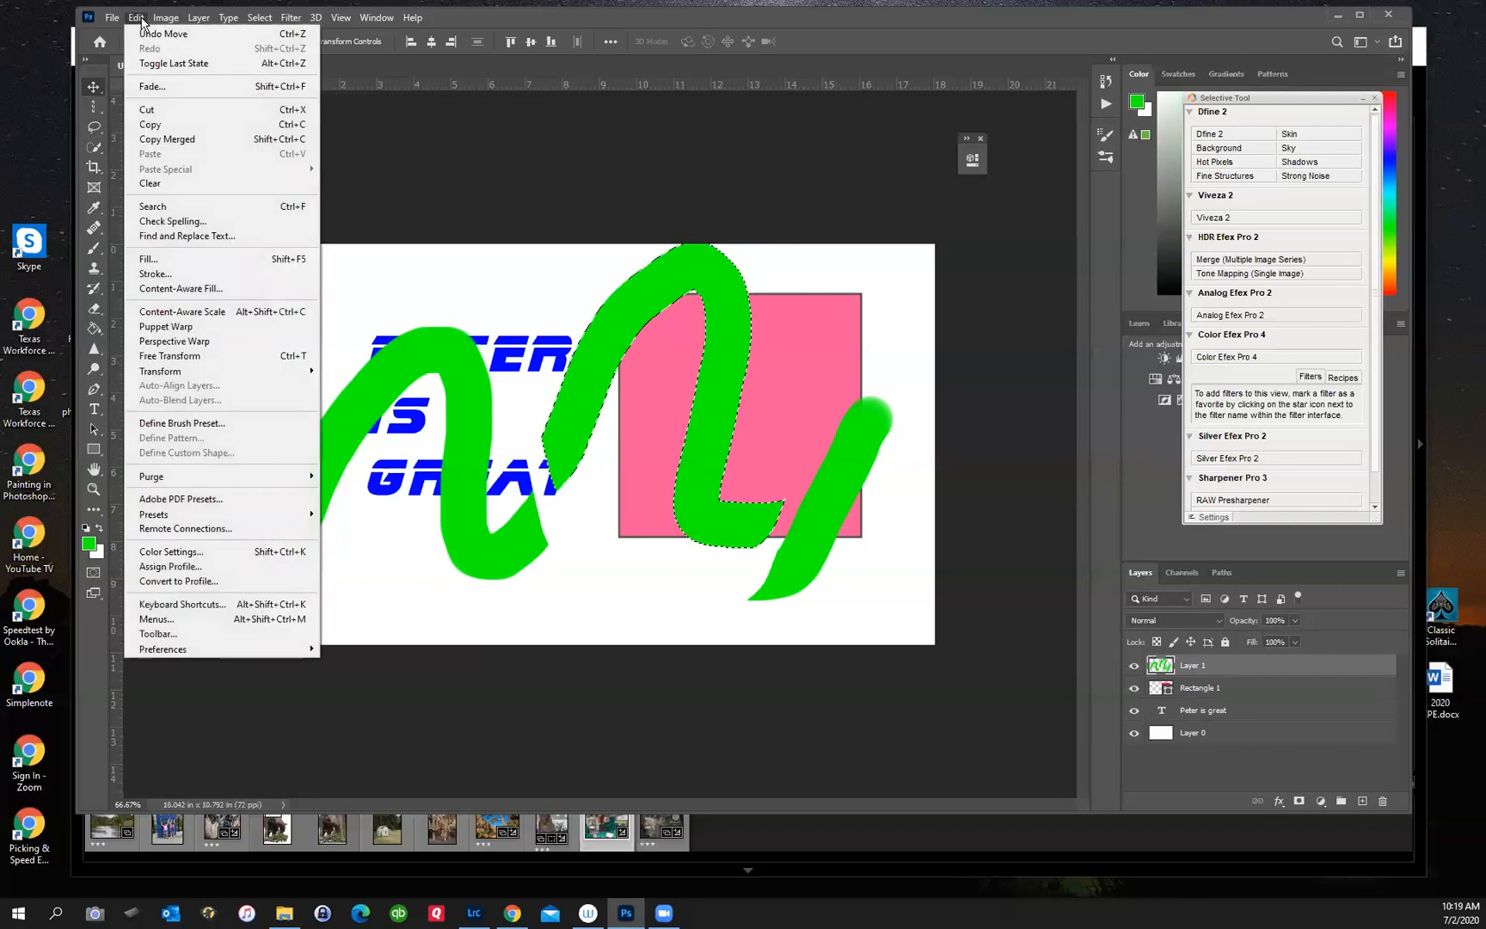
click(148, 109)
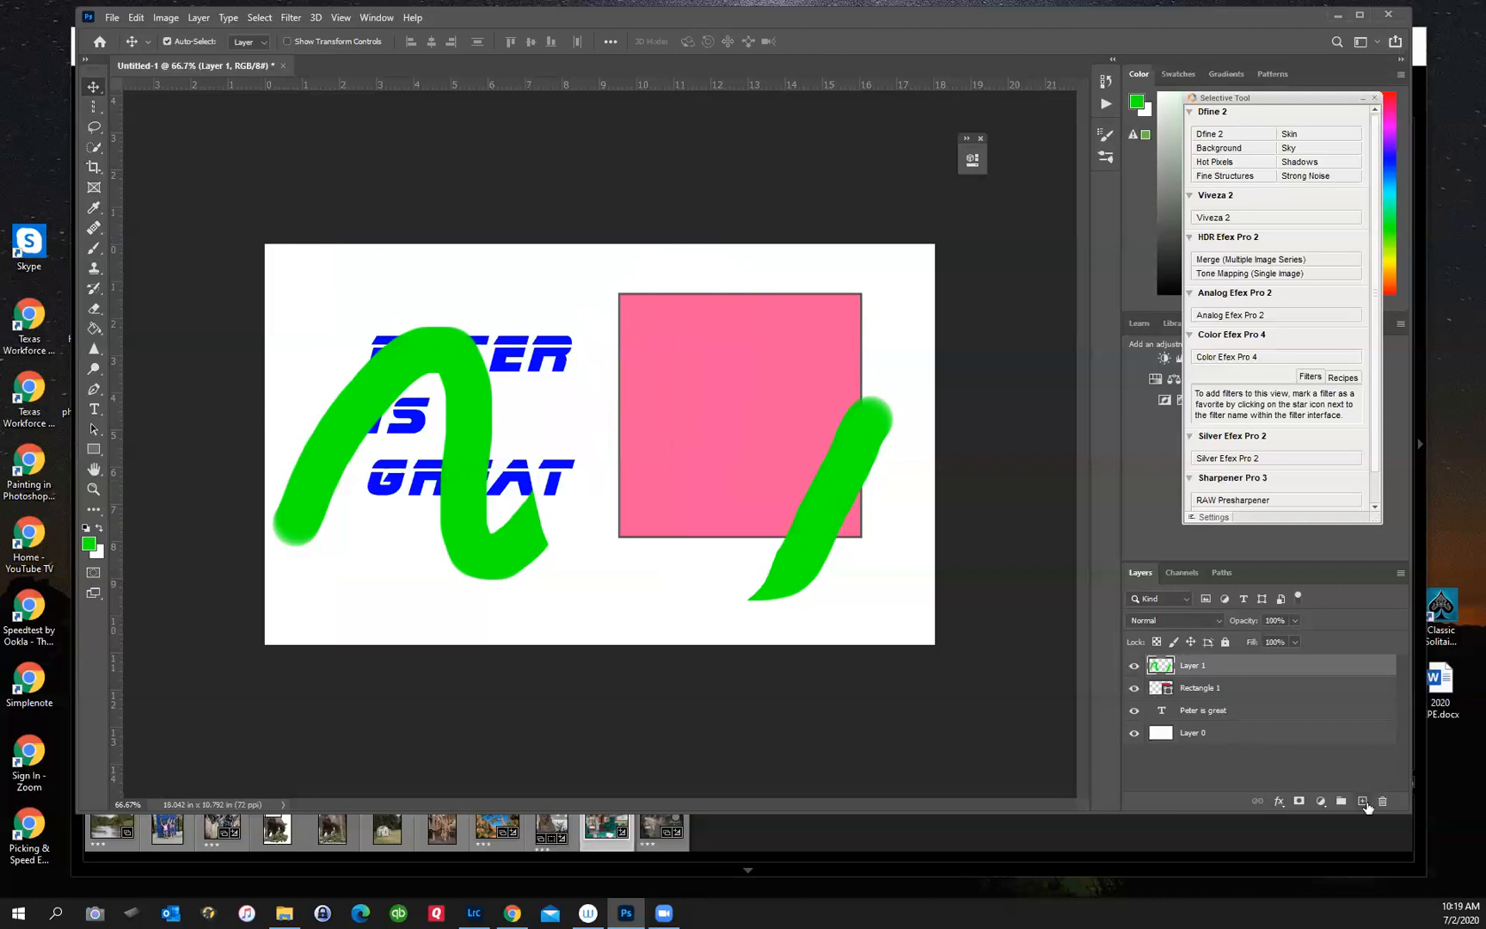
click(1363, 802)
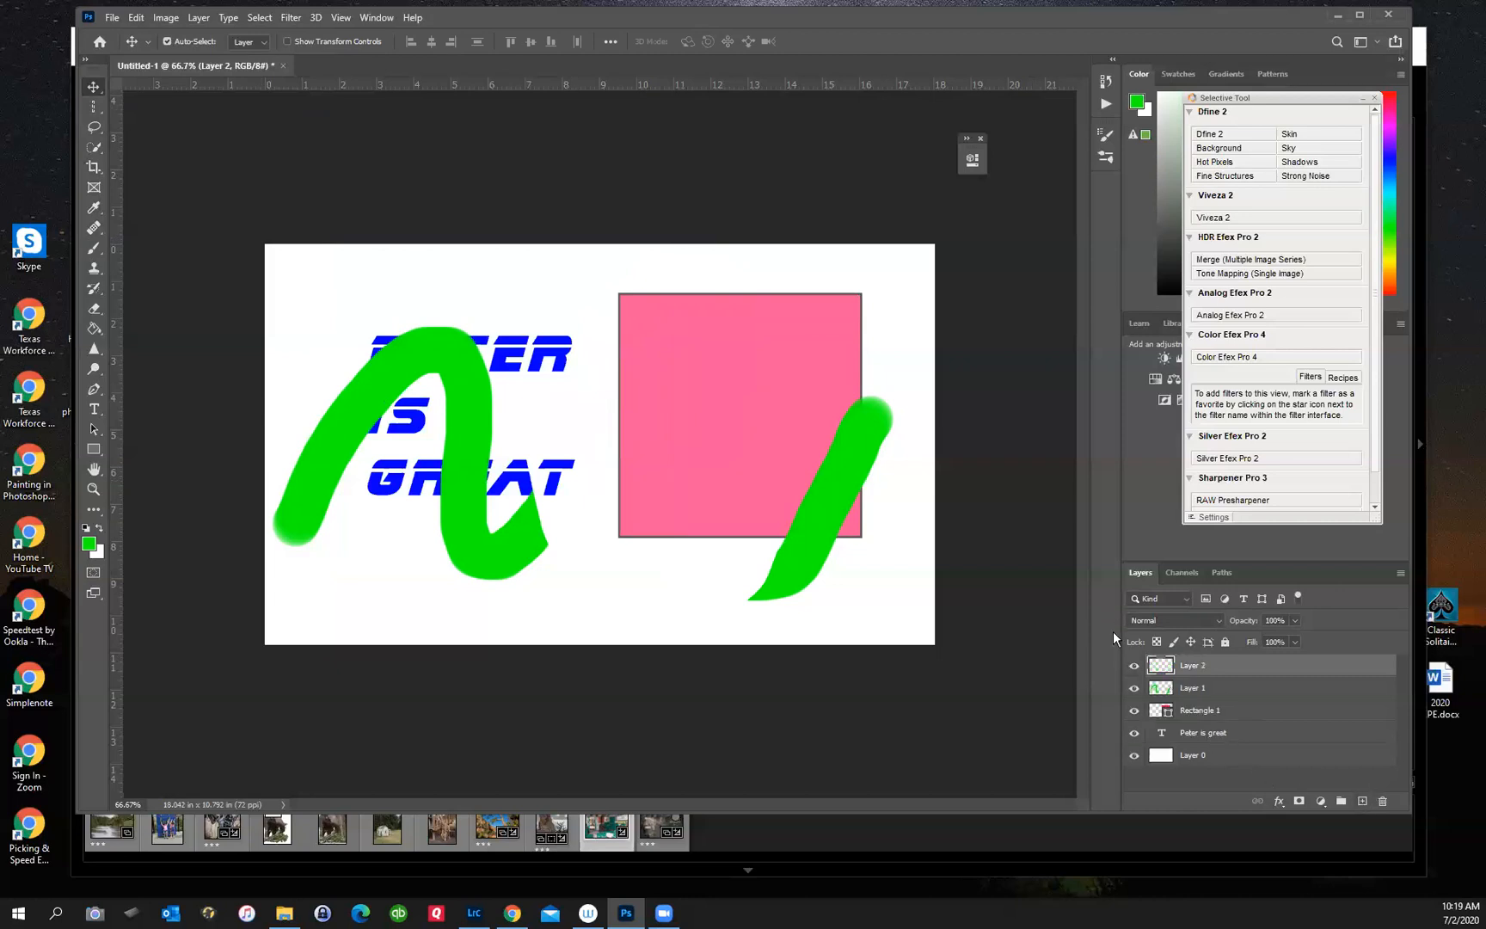
click(138, 19)
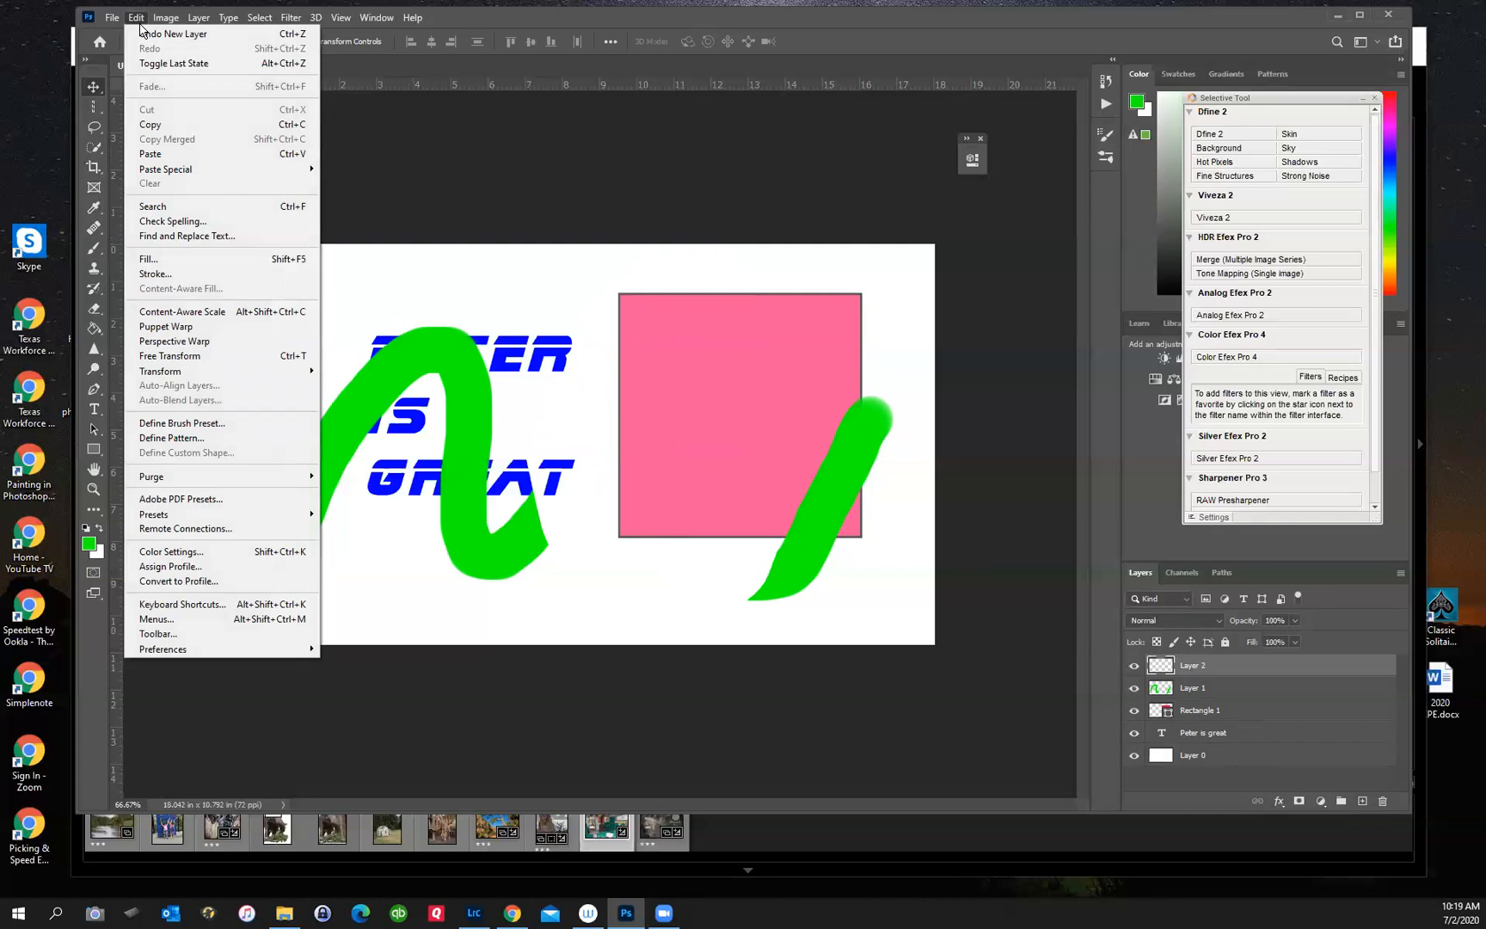
click(160, 155)
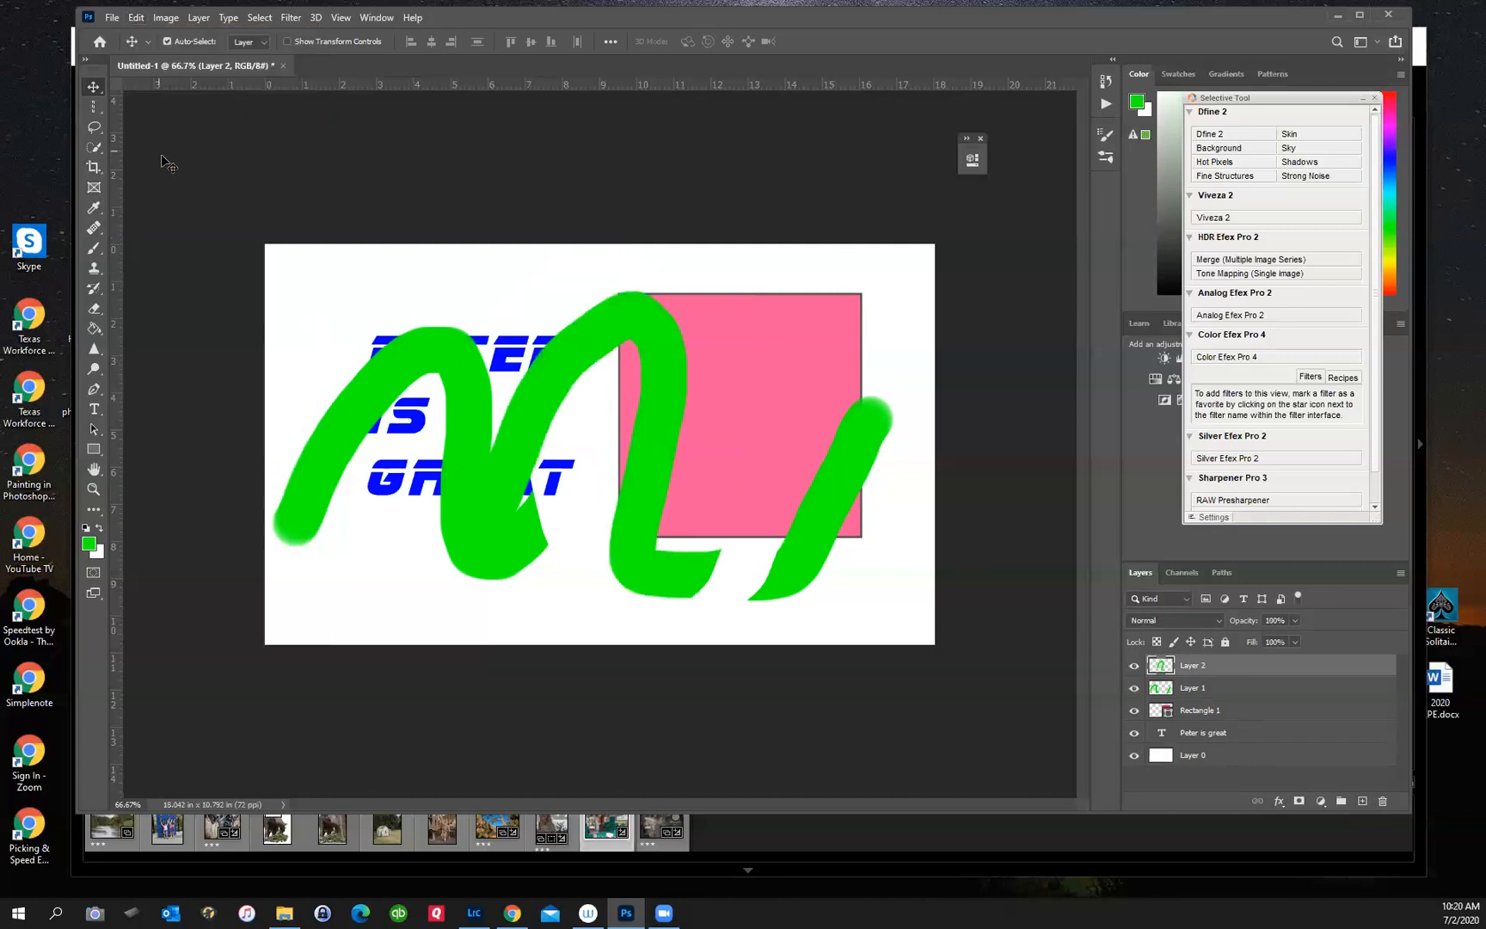
mouse_move(574, 373)
mouse_down()
mouse_move(631, 374)
mouse_move(533, 374)
mouse_move(630, 337)
mouse_up()
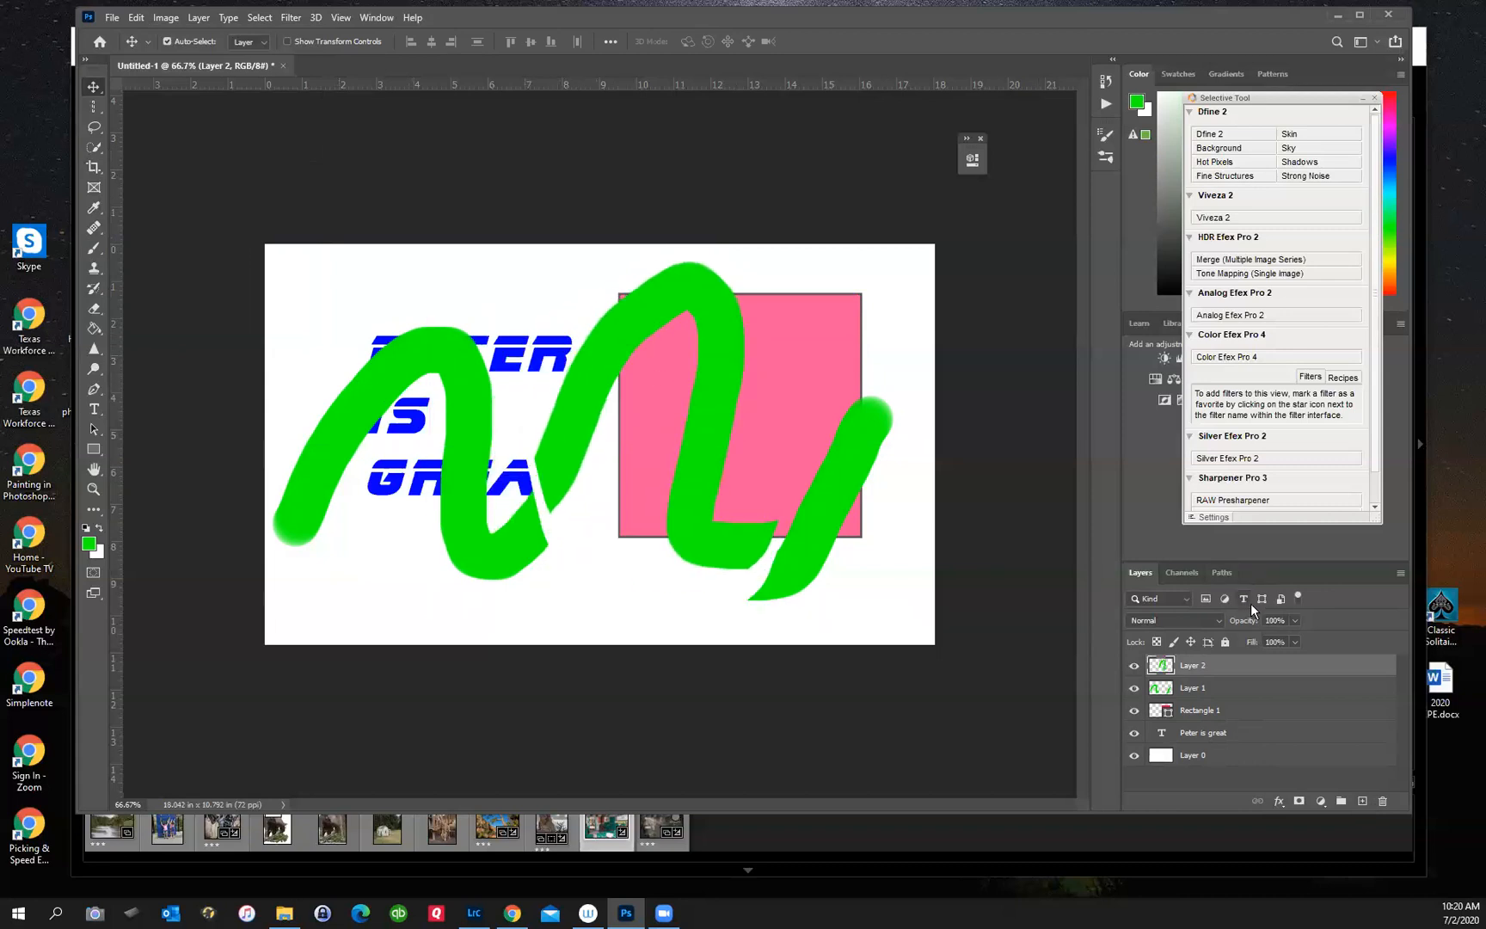
- Set the pasted green piece's layer to 64% opacity below the pink square layer, and set the square's opacity to 100%
click(1295, 620)
drag(1266, 638, 1248, 728)
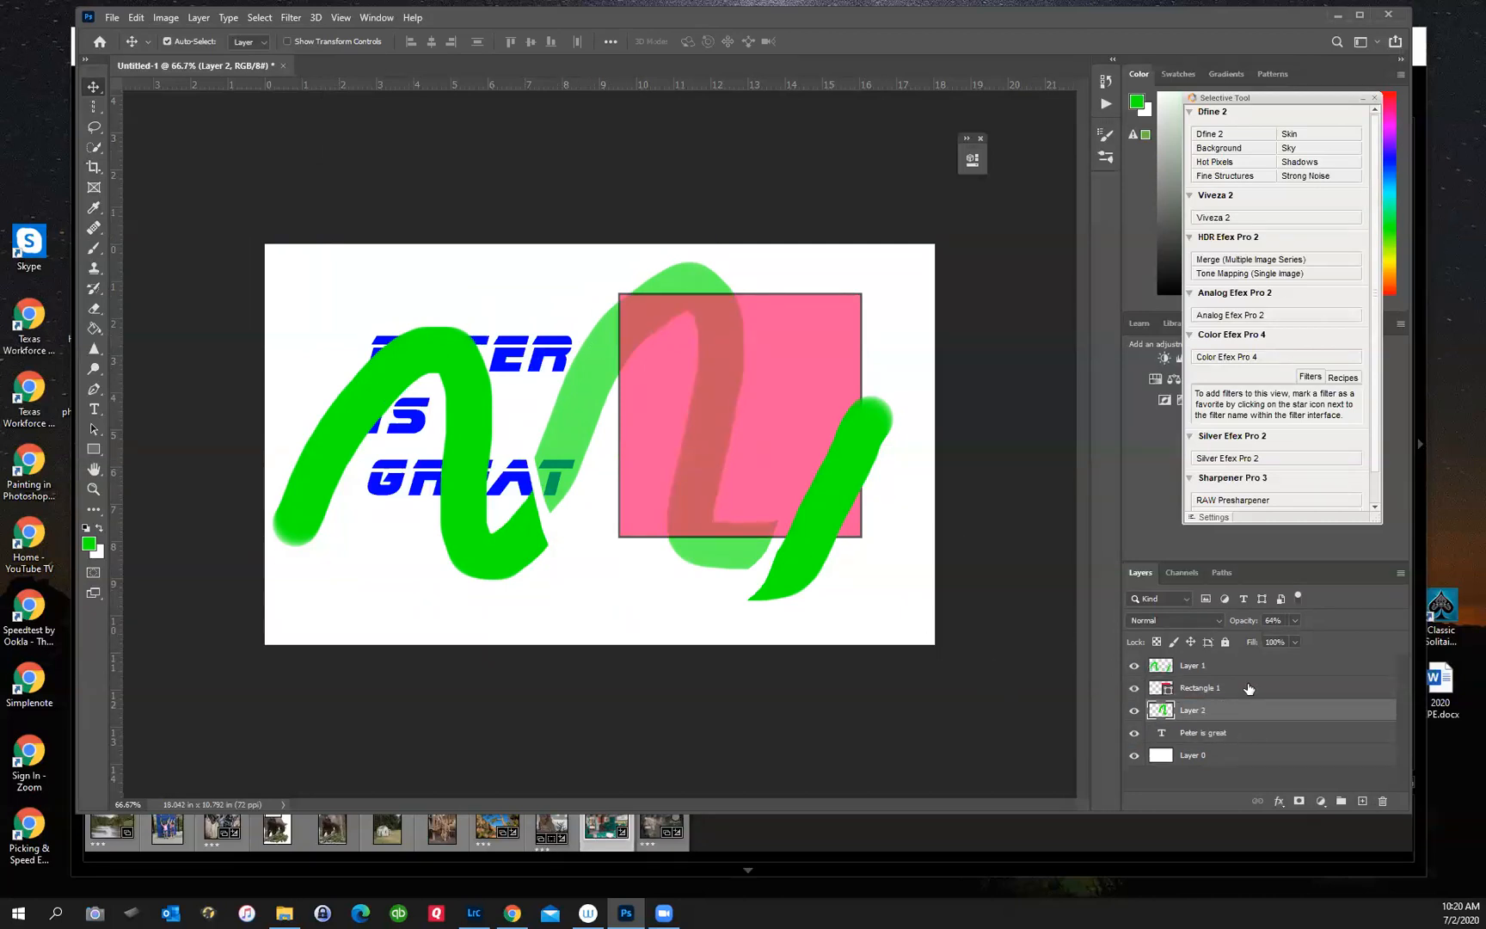
click(1285, 687)
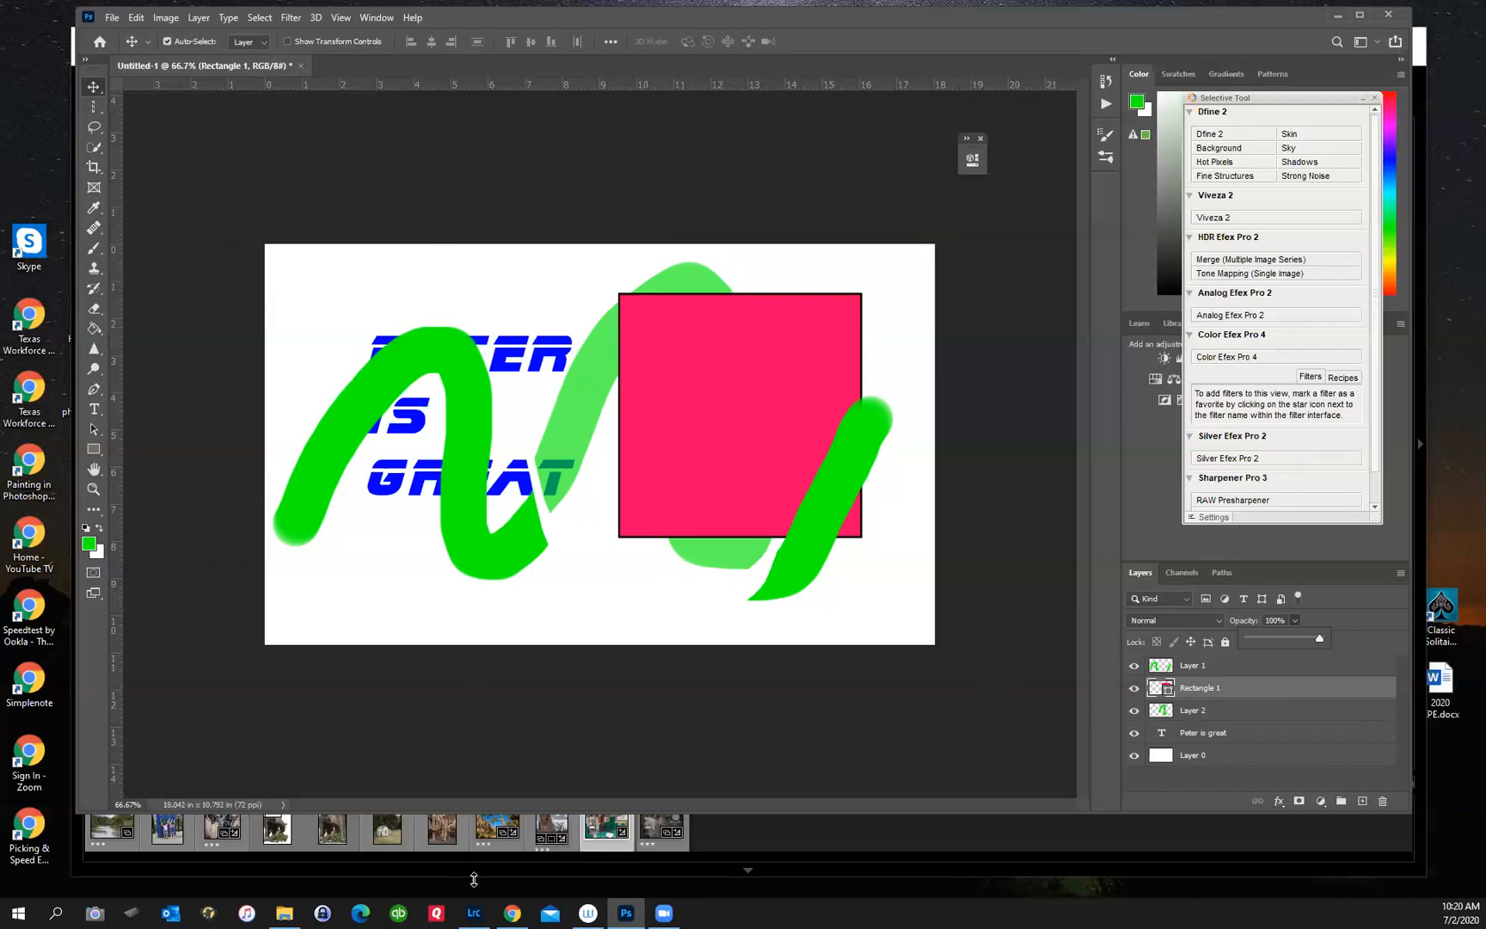
- Switch to Lightroom Classic and open the selected photo of the abandoned room in Adobe Photoshop 2020 for editing
click(476, 913)
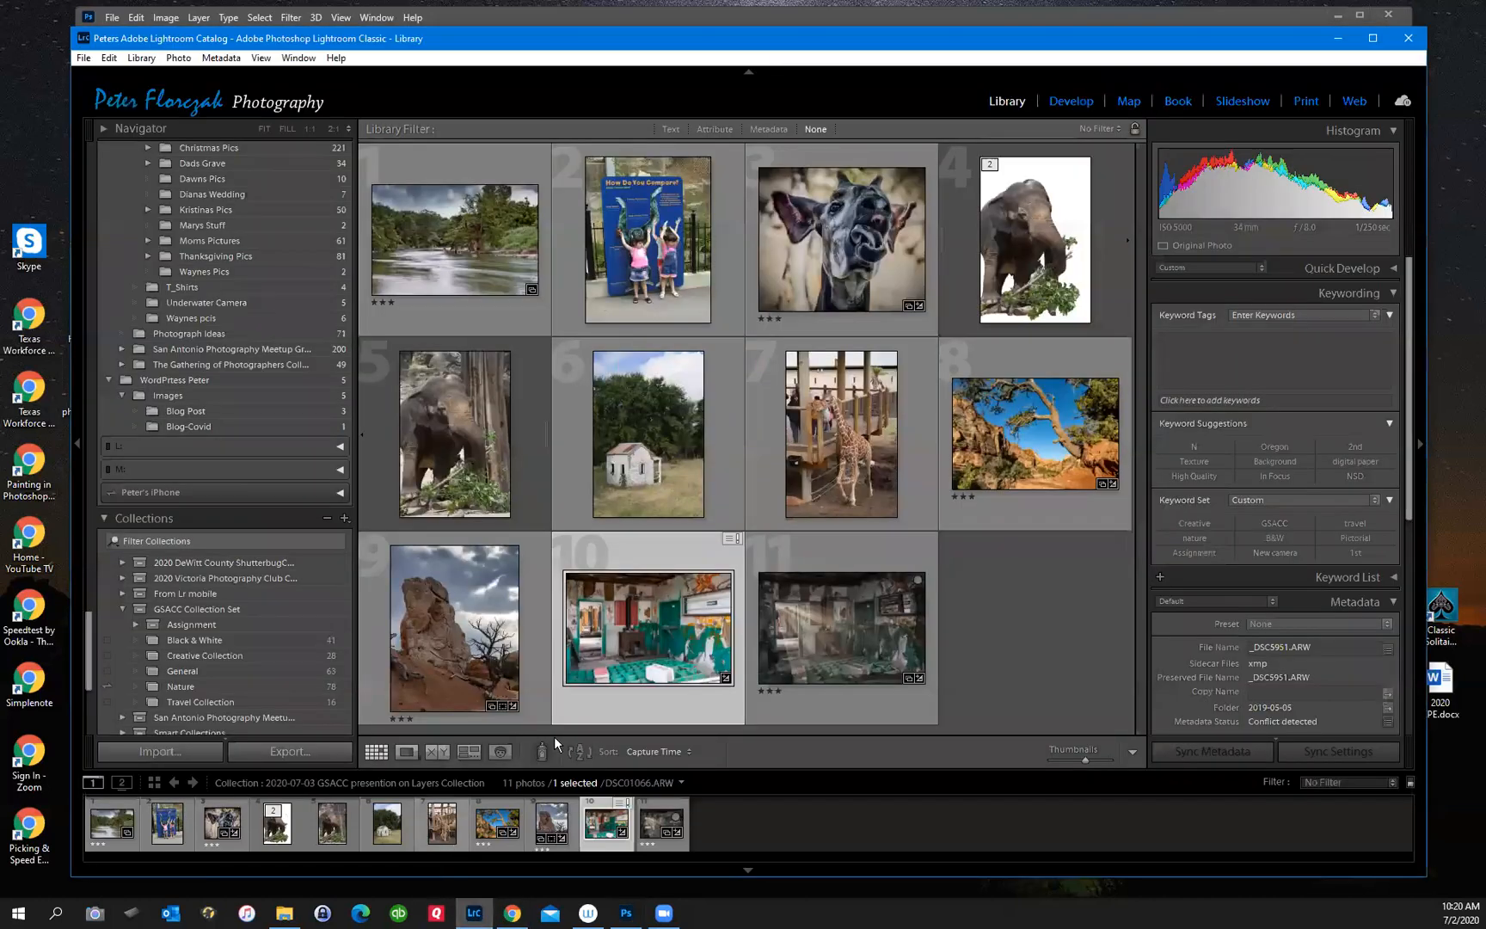
right_click(625, 609)
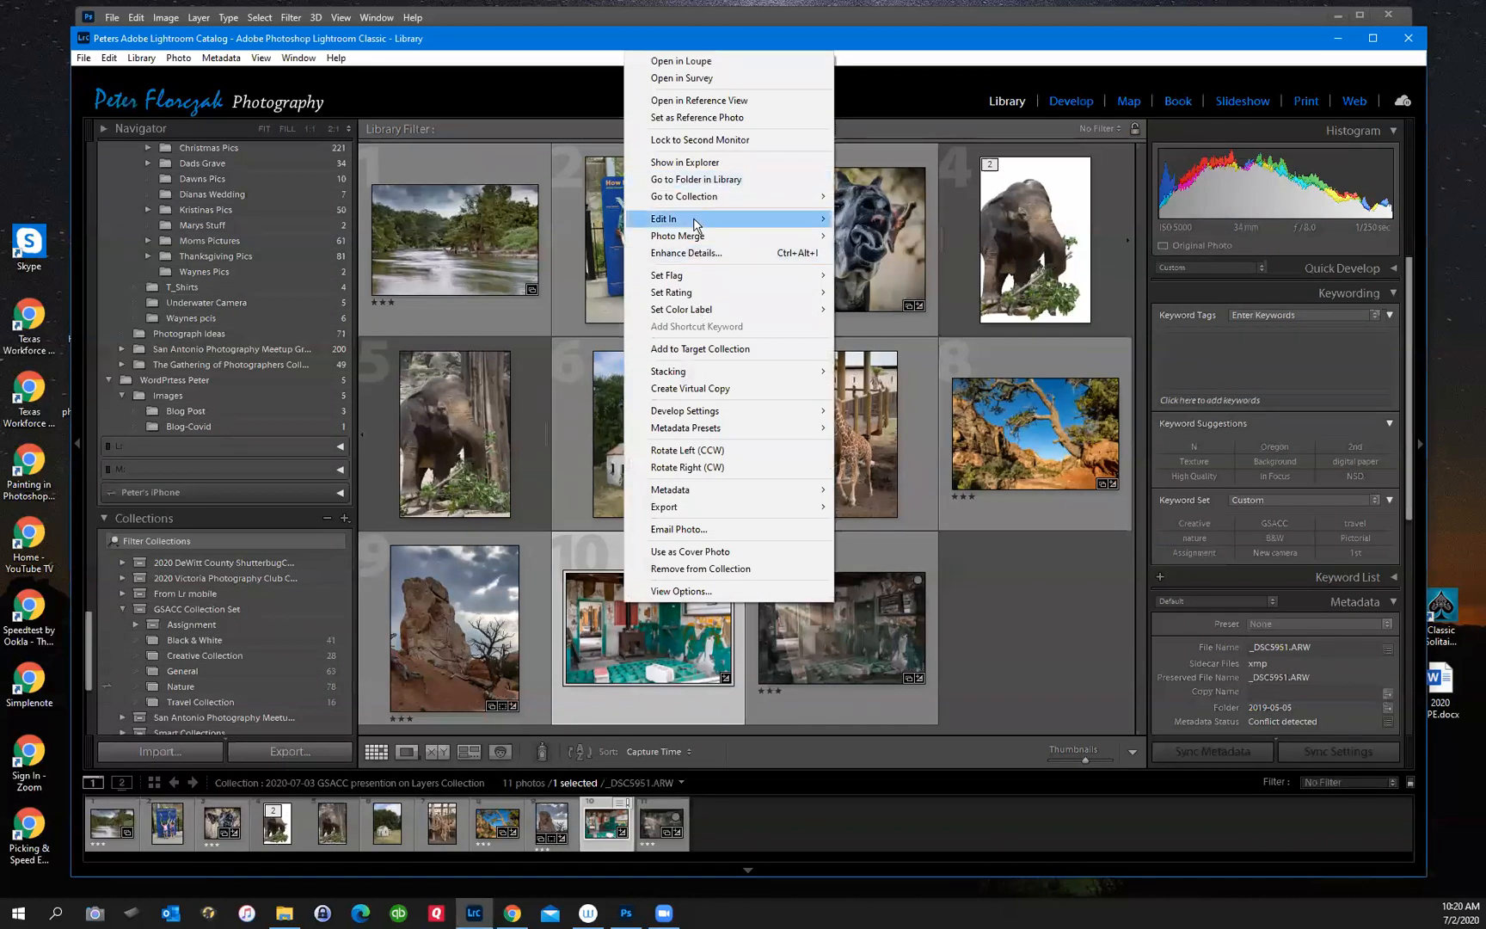
mouse_move(695, 225)
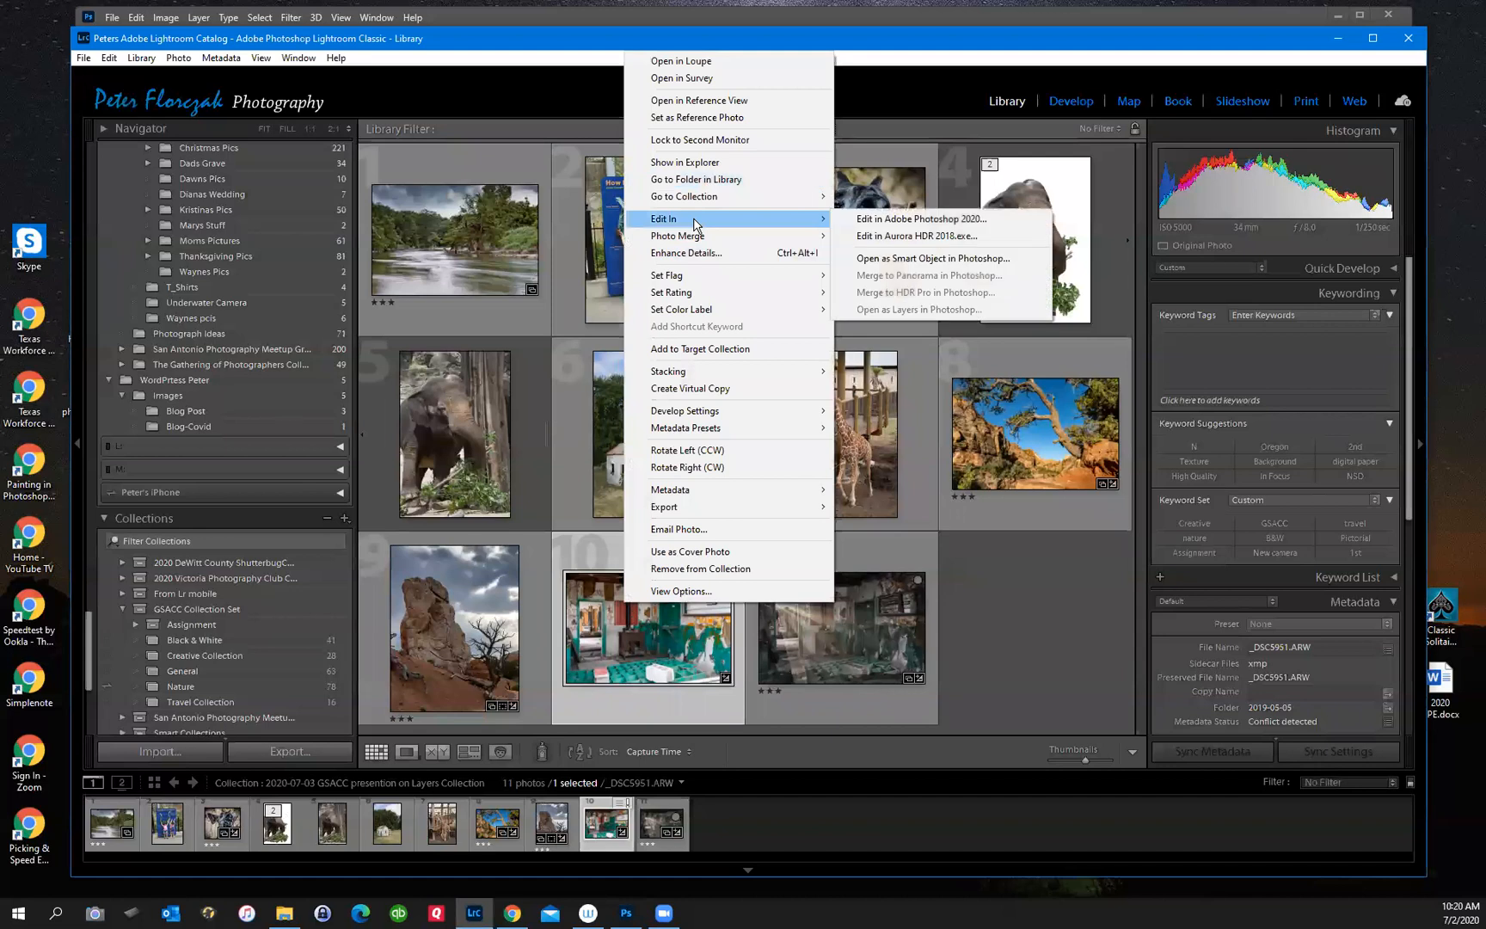
click(898, 218)
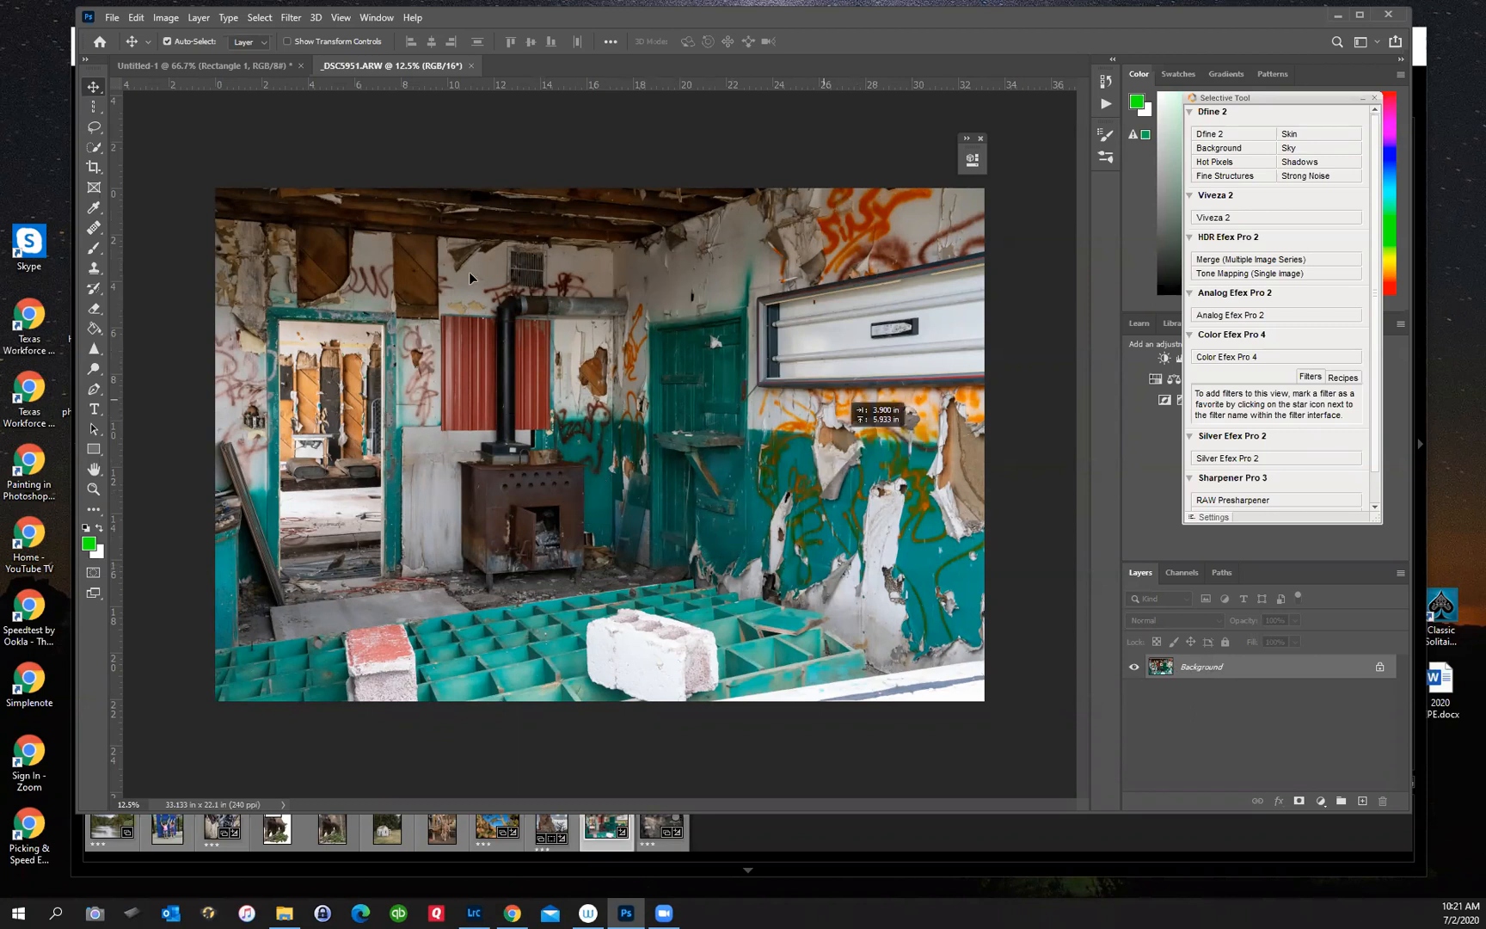
- Try converting the photo's Background to a normal layer and shifting it diagonally on the canvas, and revert the image
click(730, 507)
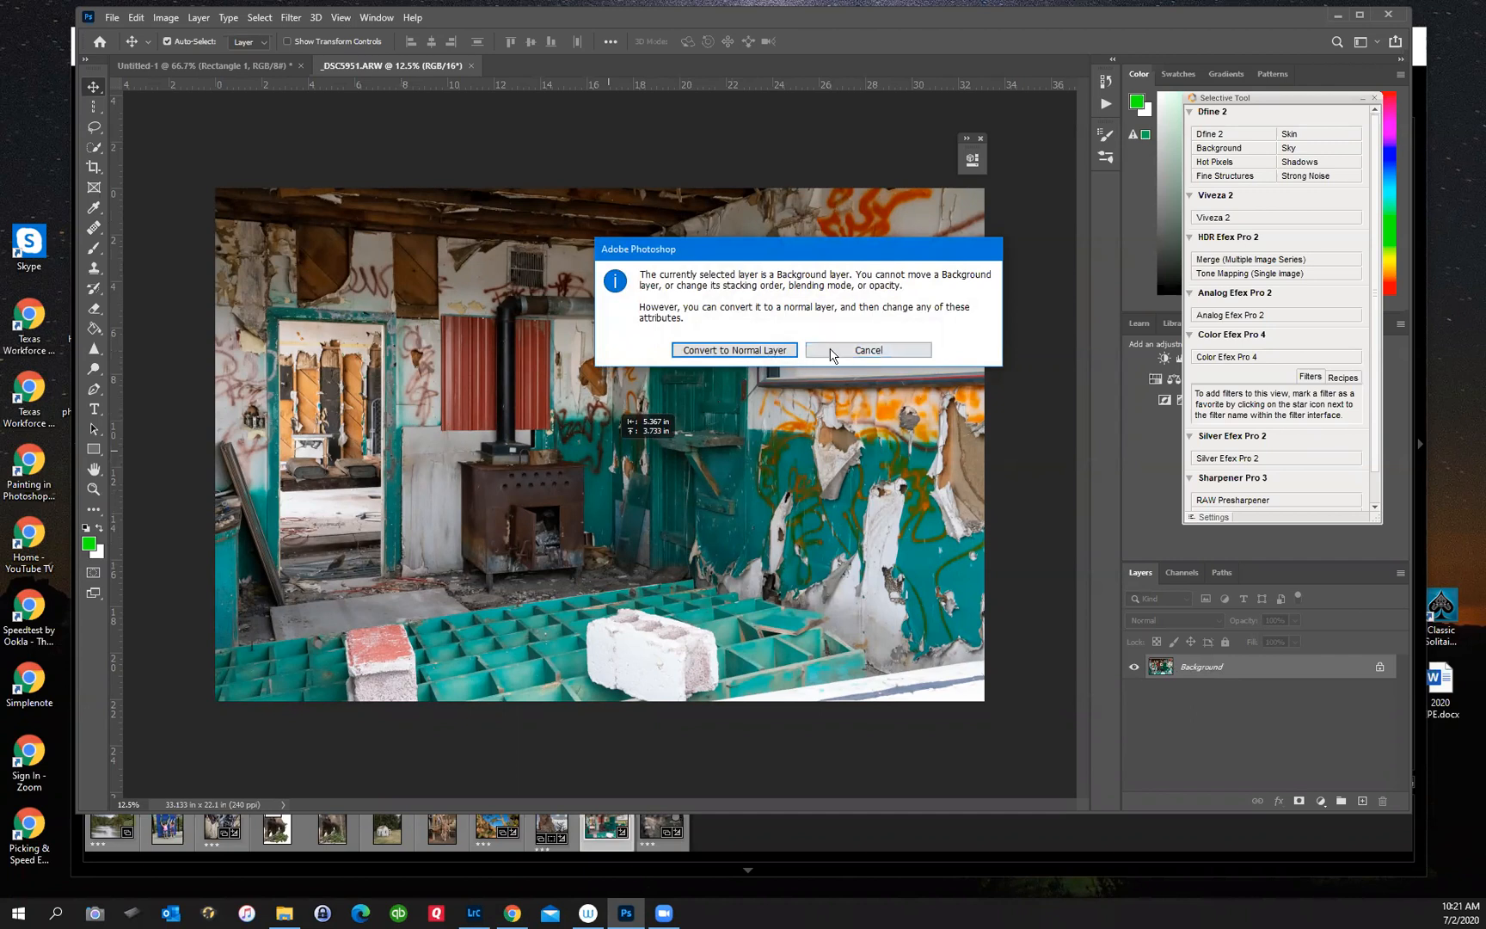
click(756, 350)
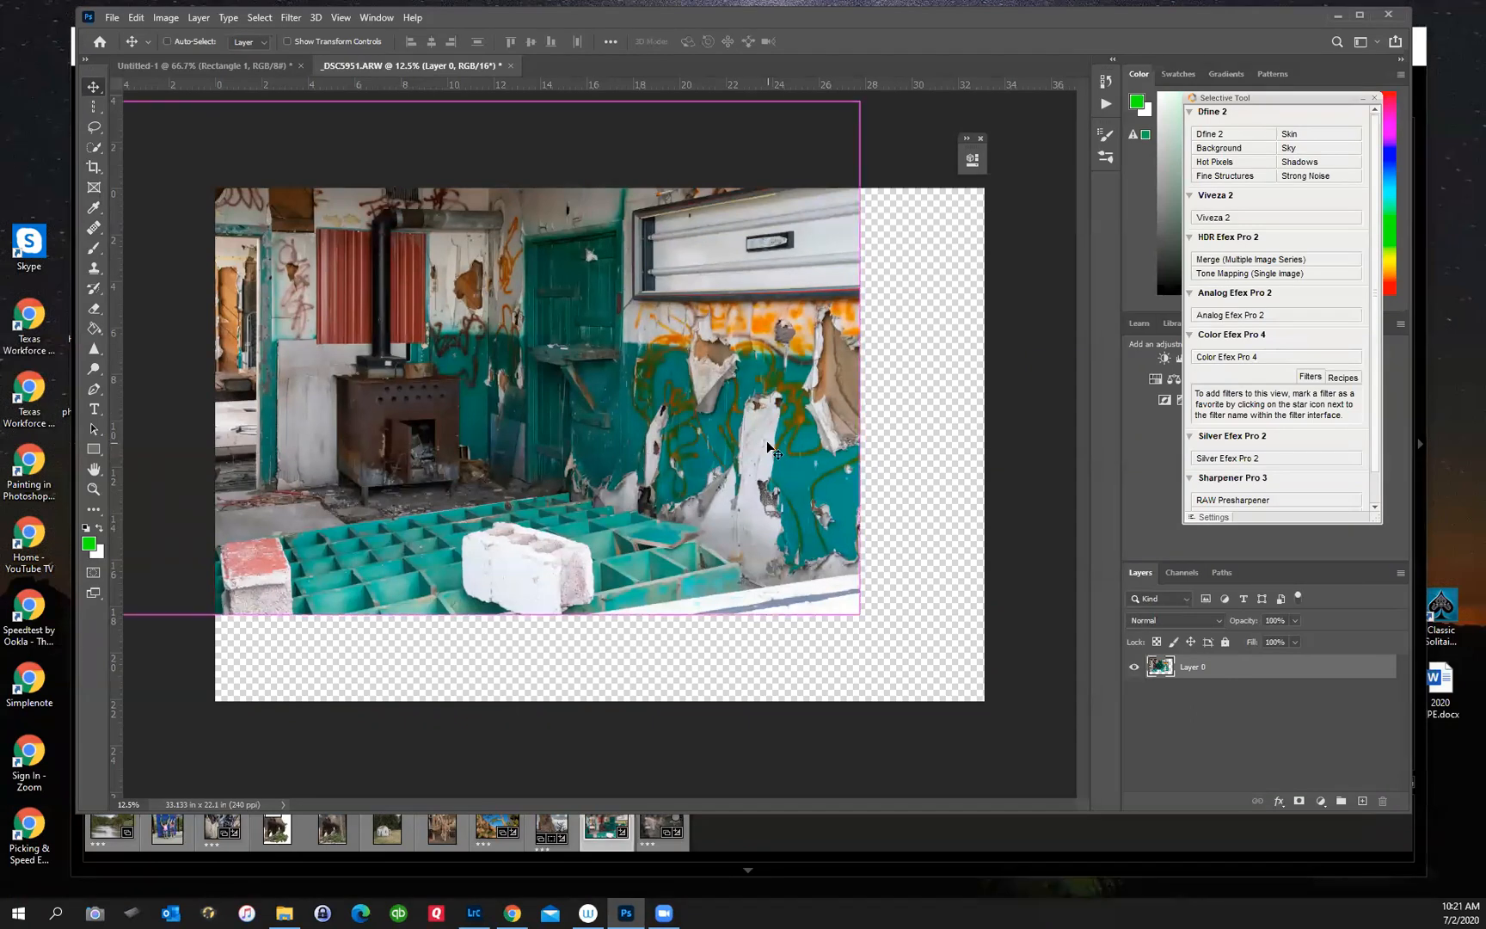
scroll(766, 440, up, 2)
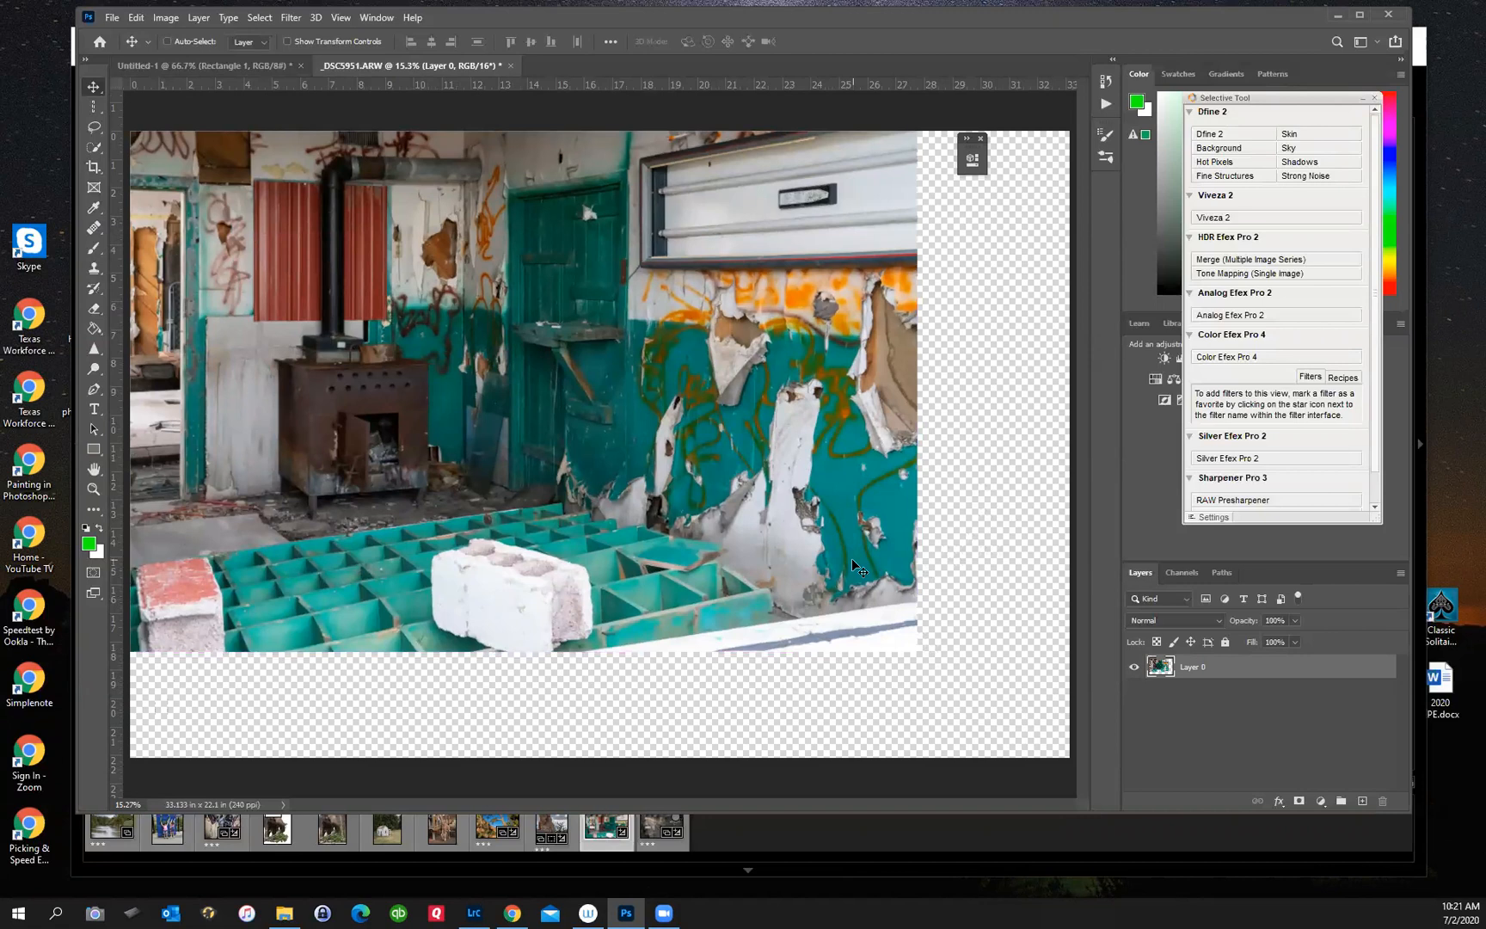
key(F12)
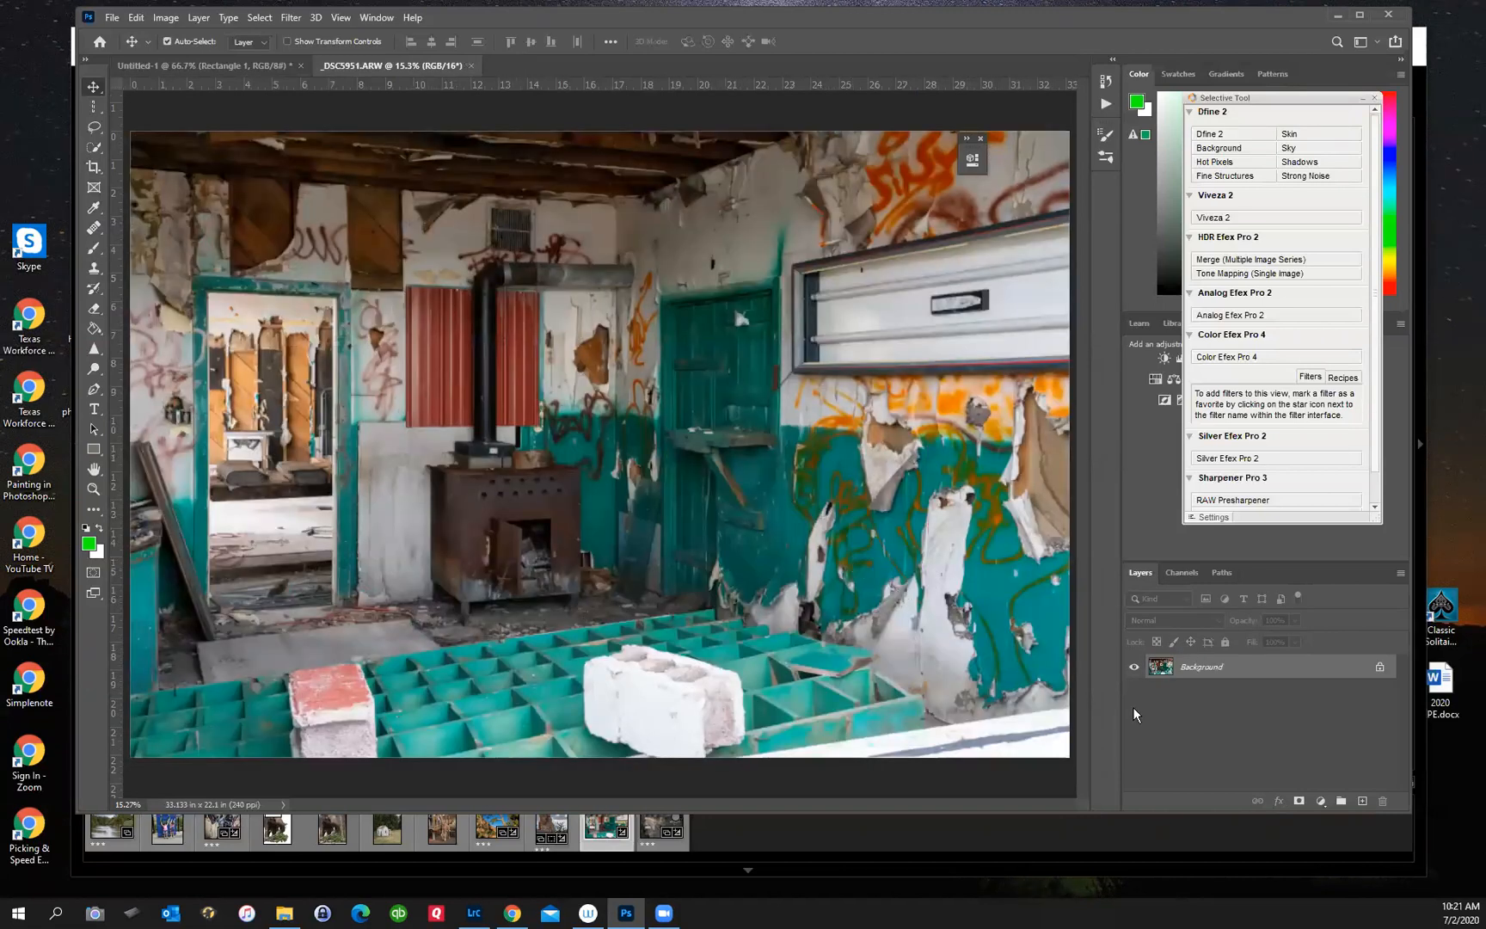
- Convert the photo's Background into a normal layer named Layer 0, duplicate it and toggle the copy's visibility
double_click(1238, 666)
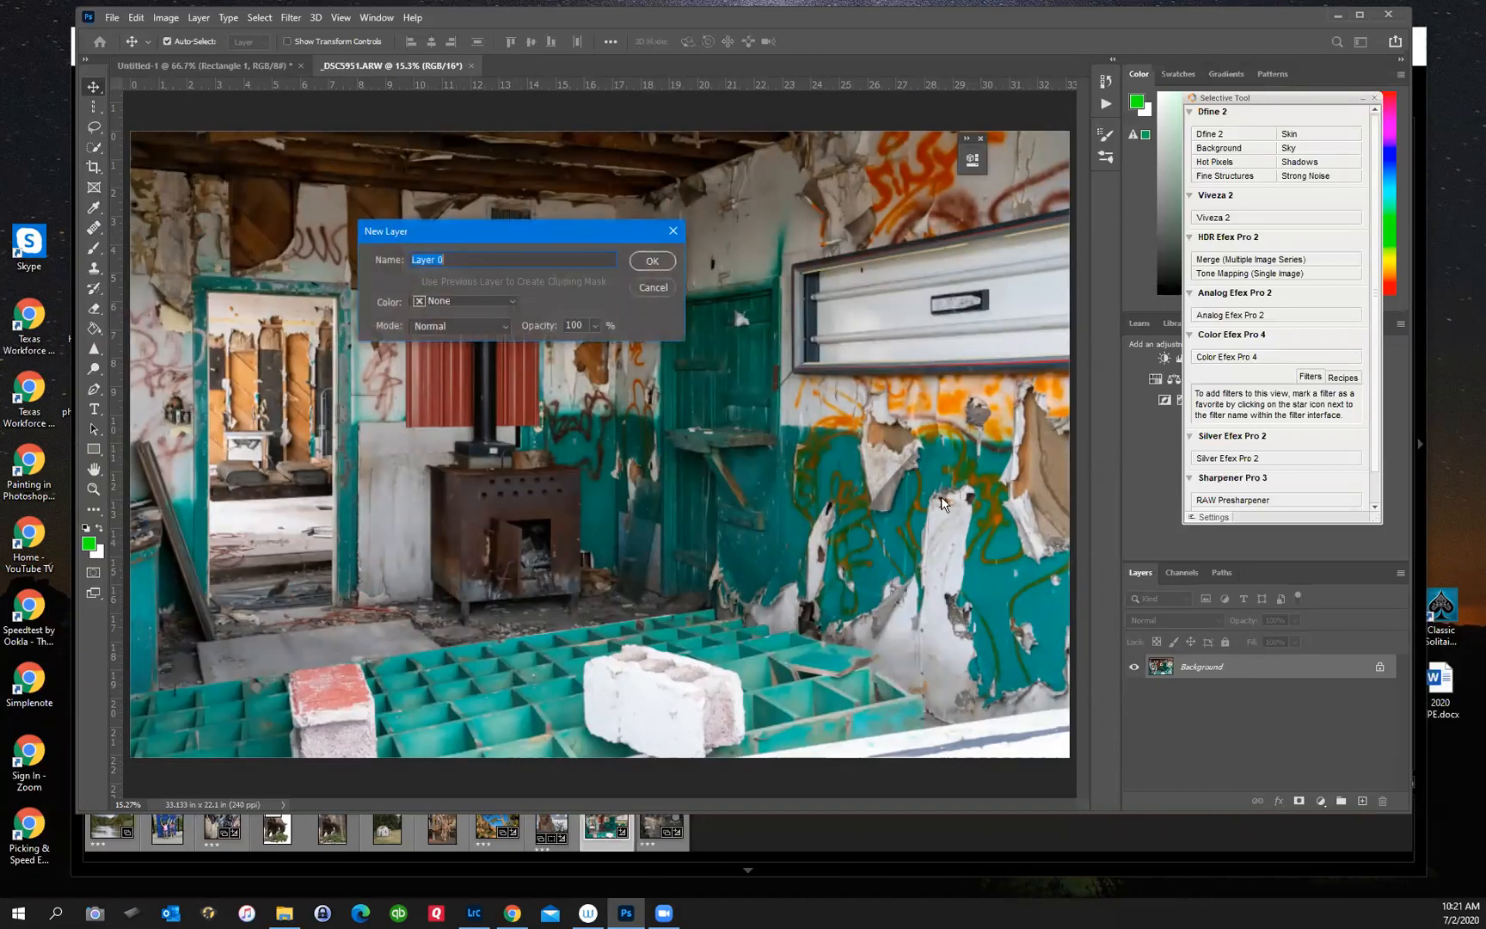
click(653, 262)
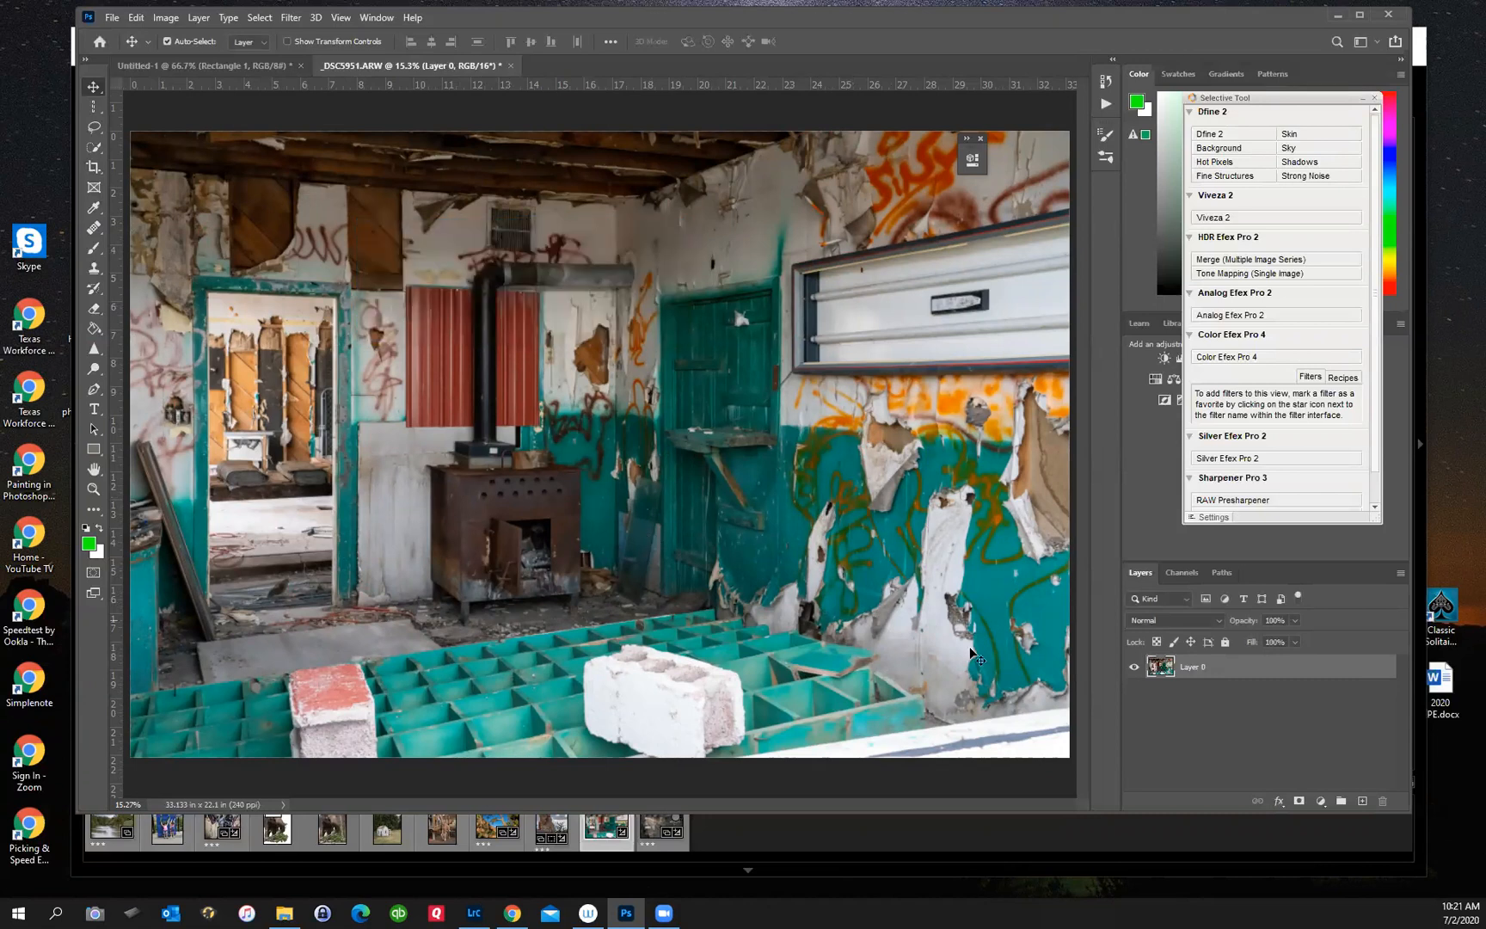
drag(1219, 675, 1363, 802)
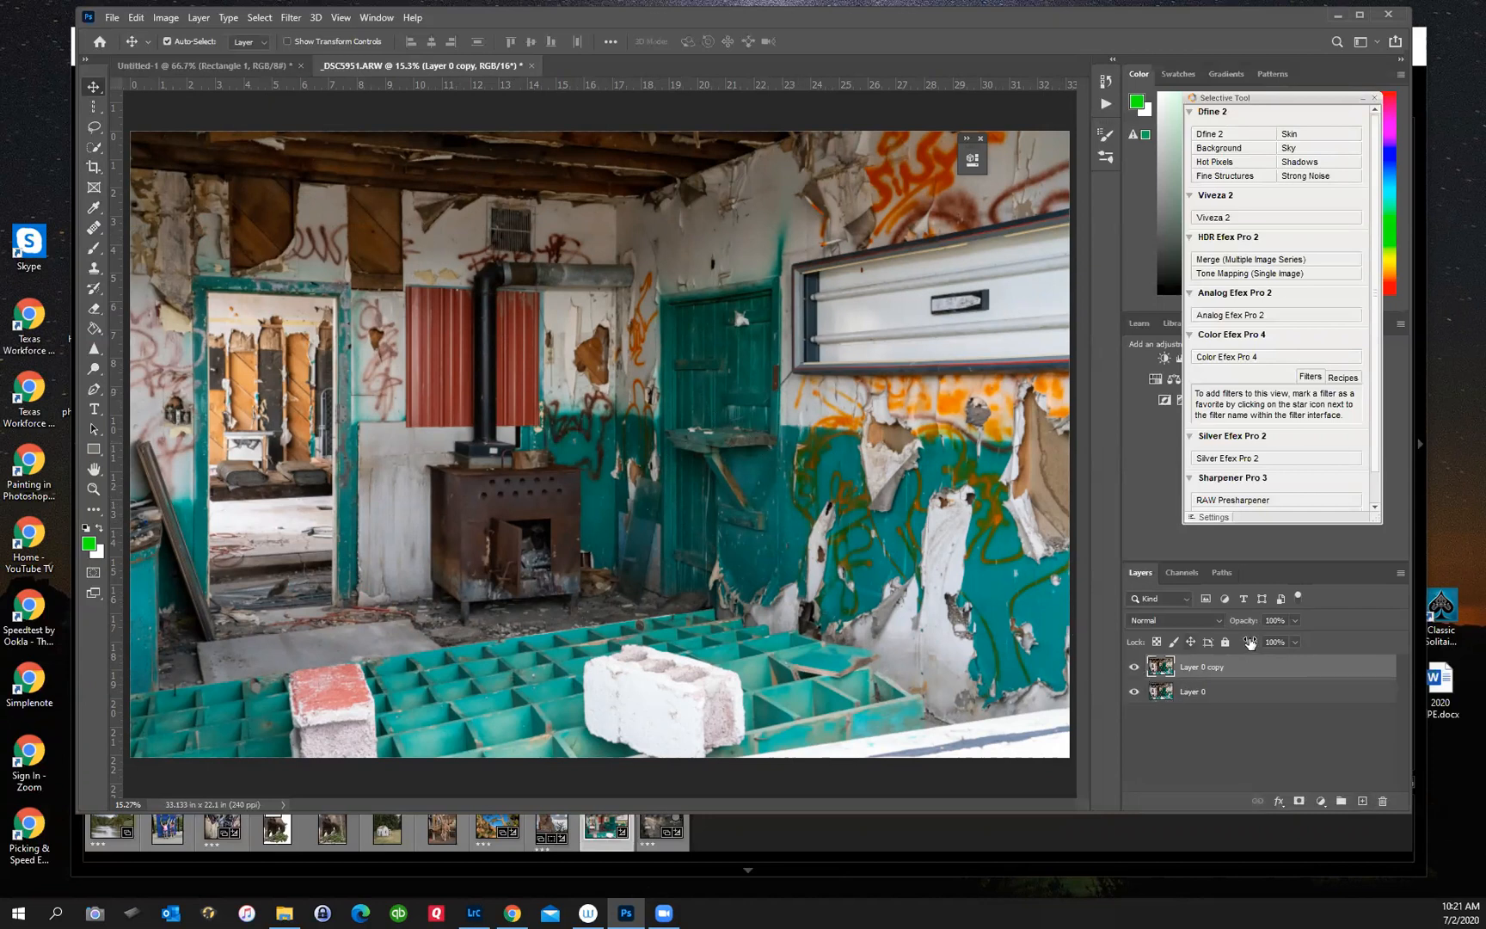
click(1133, 668)
click(1132, 667)
- Open the duplicated photo layer in HDR Efex Pro 2 using Tone Mapping (Single Image)
right_click(551, 309)
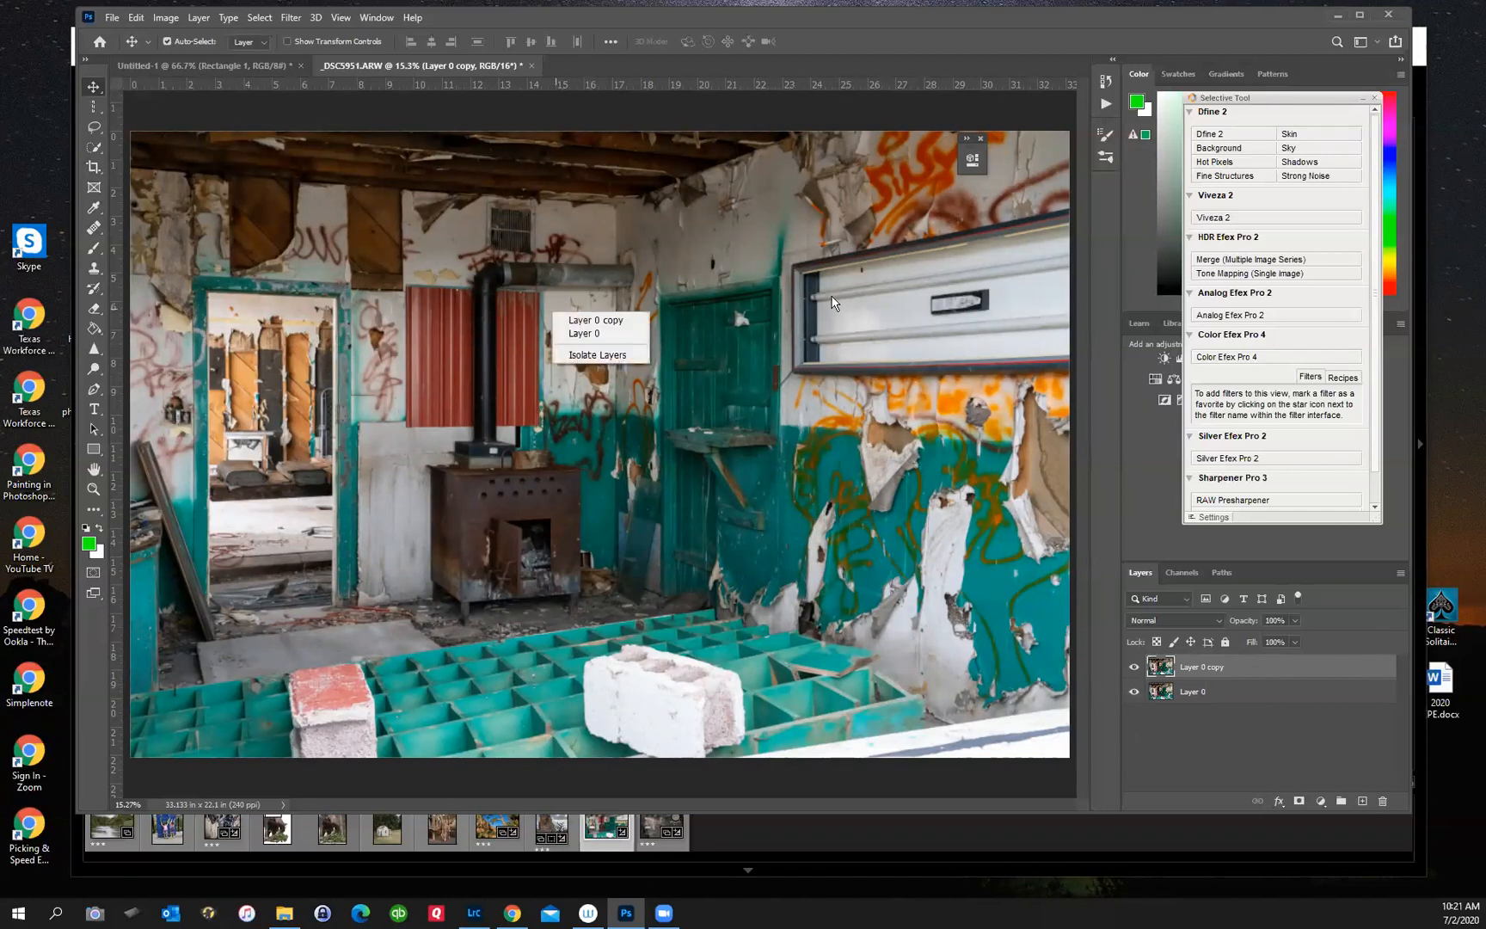
click(1215, 275)
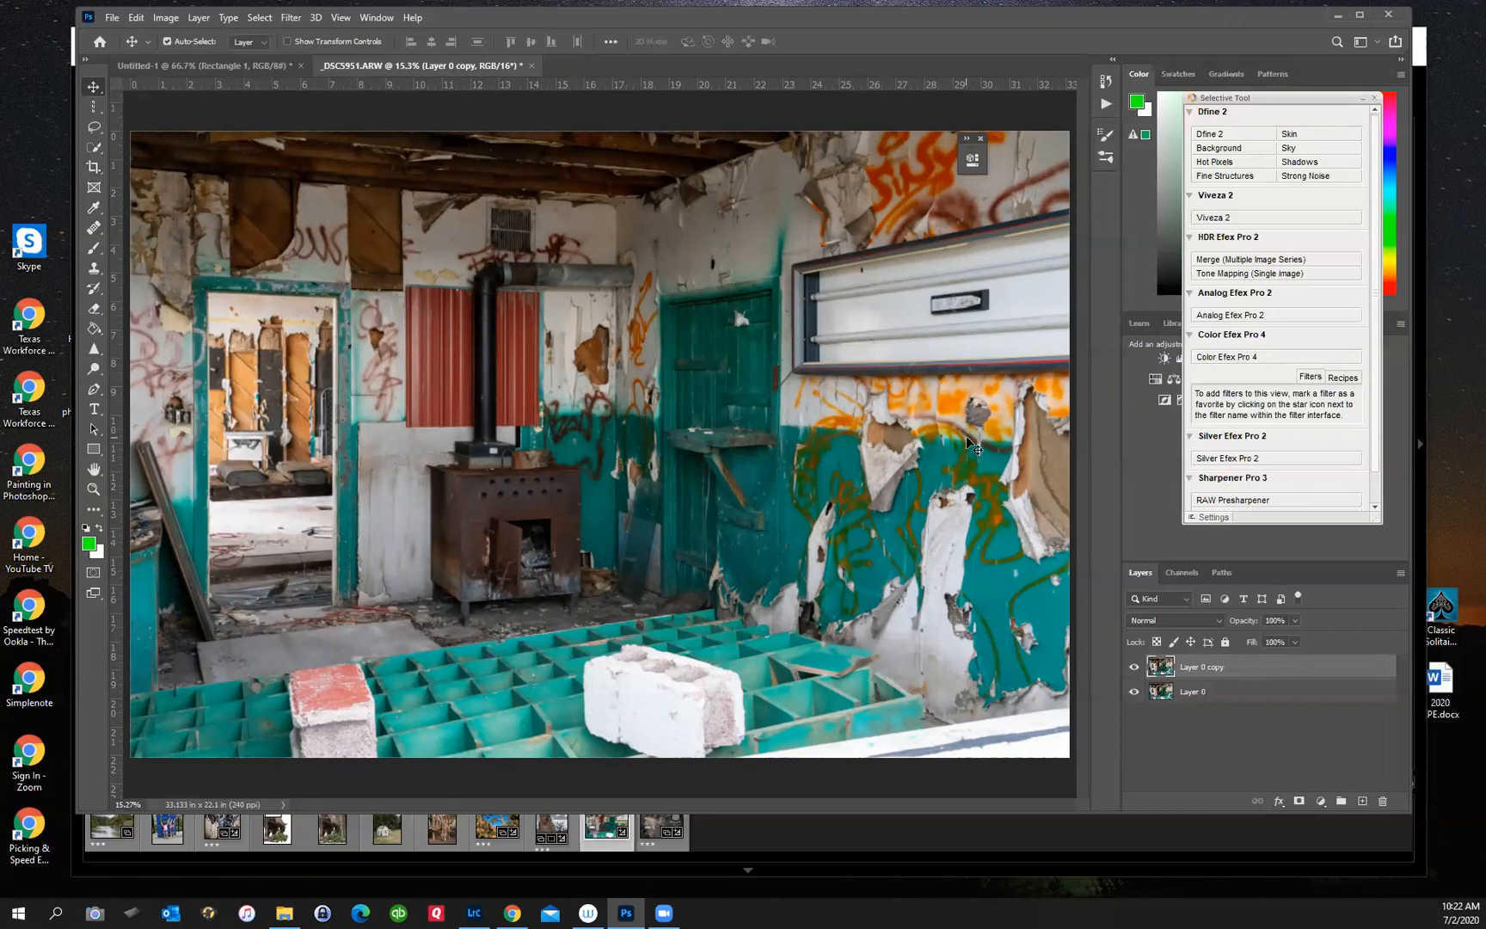
click(1215, 274)
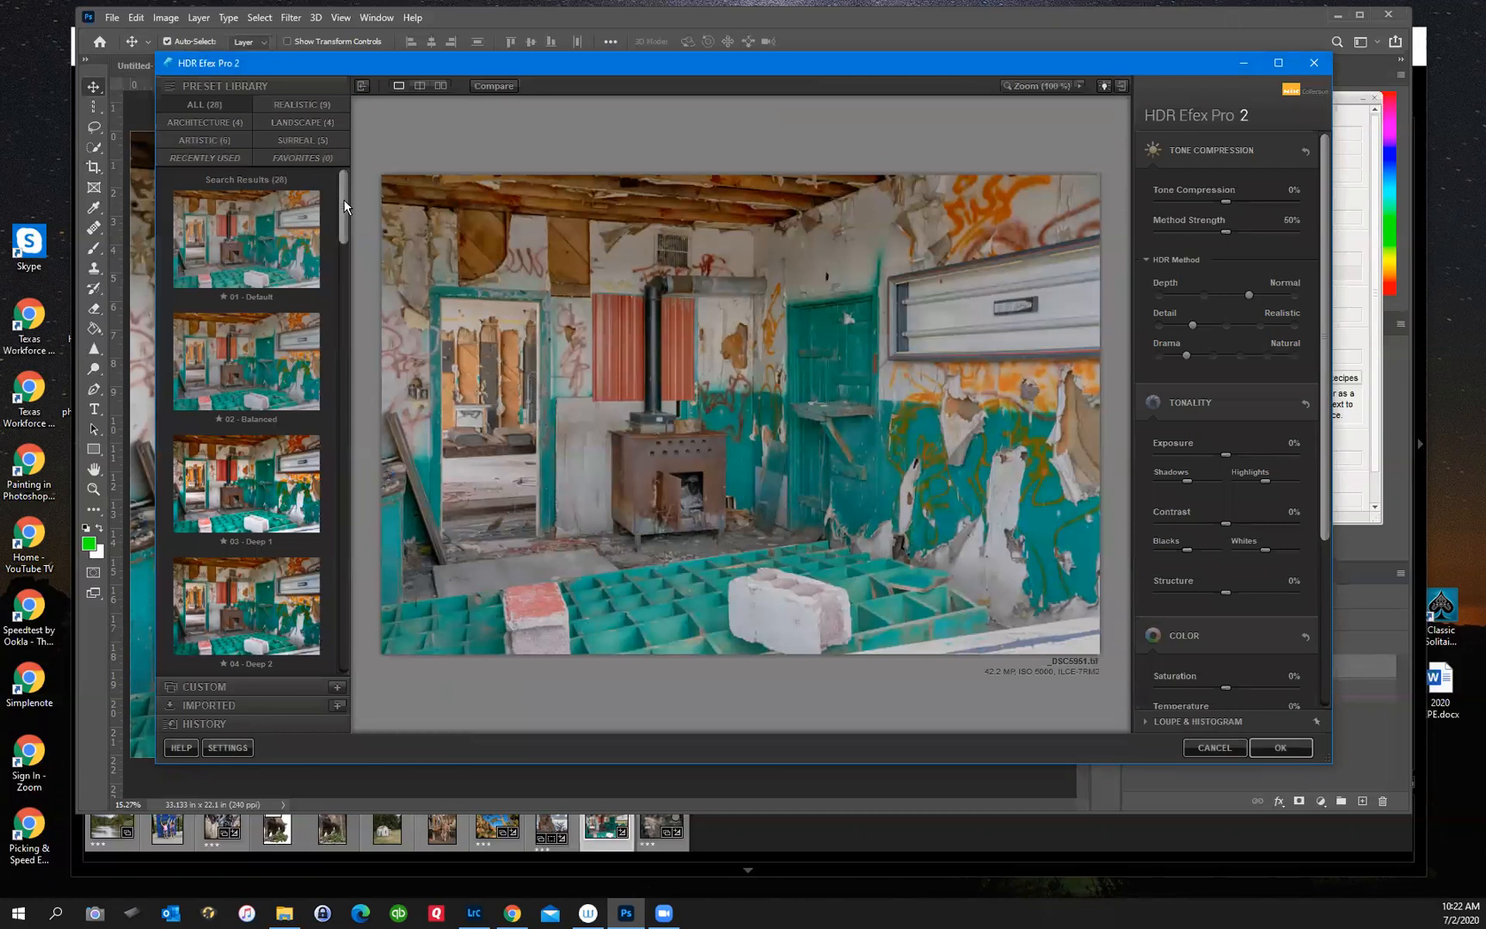
- Preview HDR presets including Structurized 1 and Tinted Structure, and choose preset 11 - Structurized 2
drag(343, 208, 344, 369)
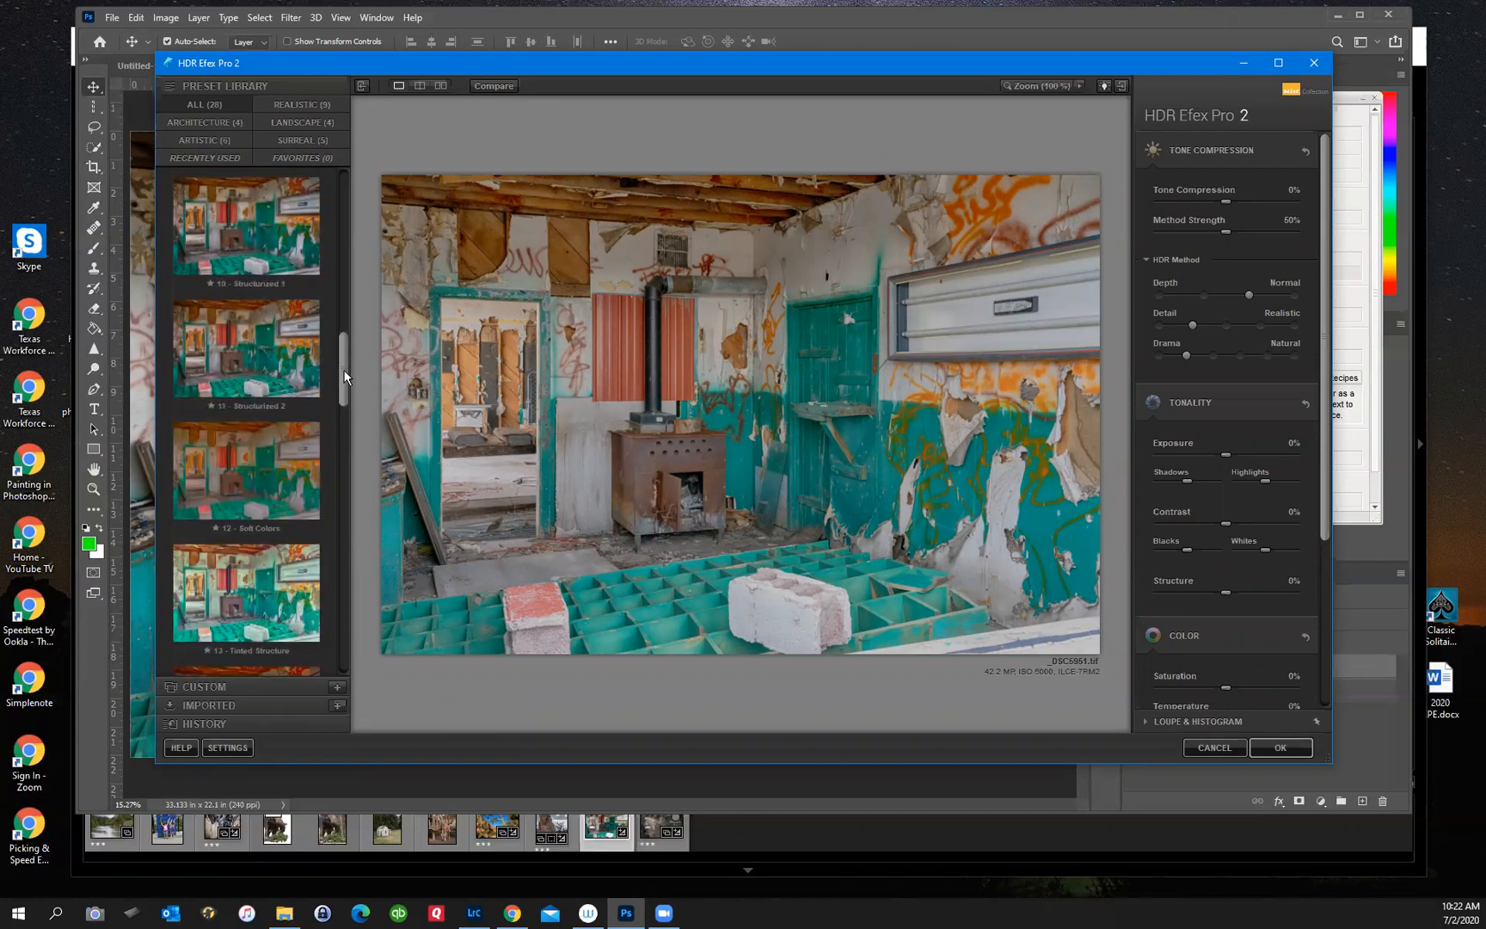
click(254, 366)
click(254, 253)
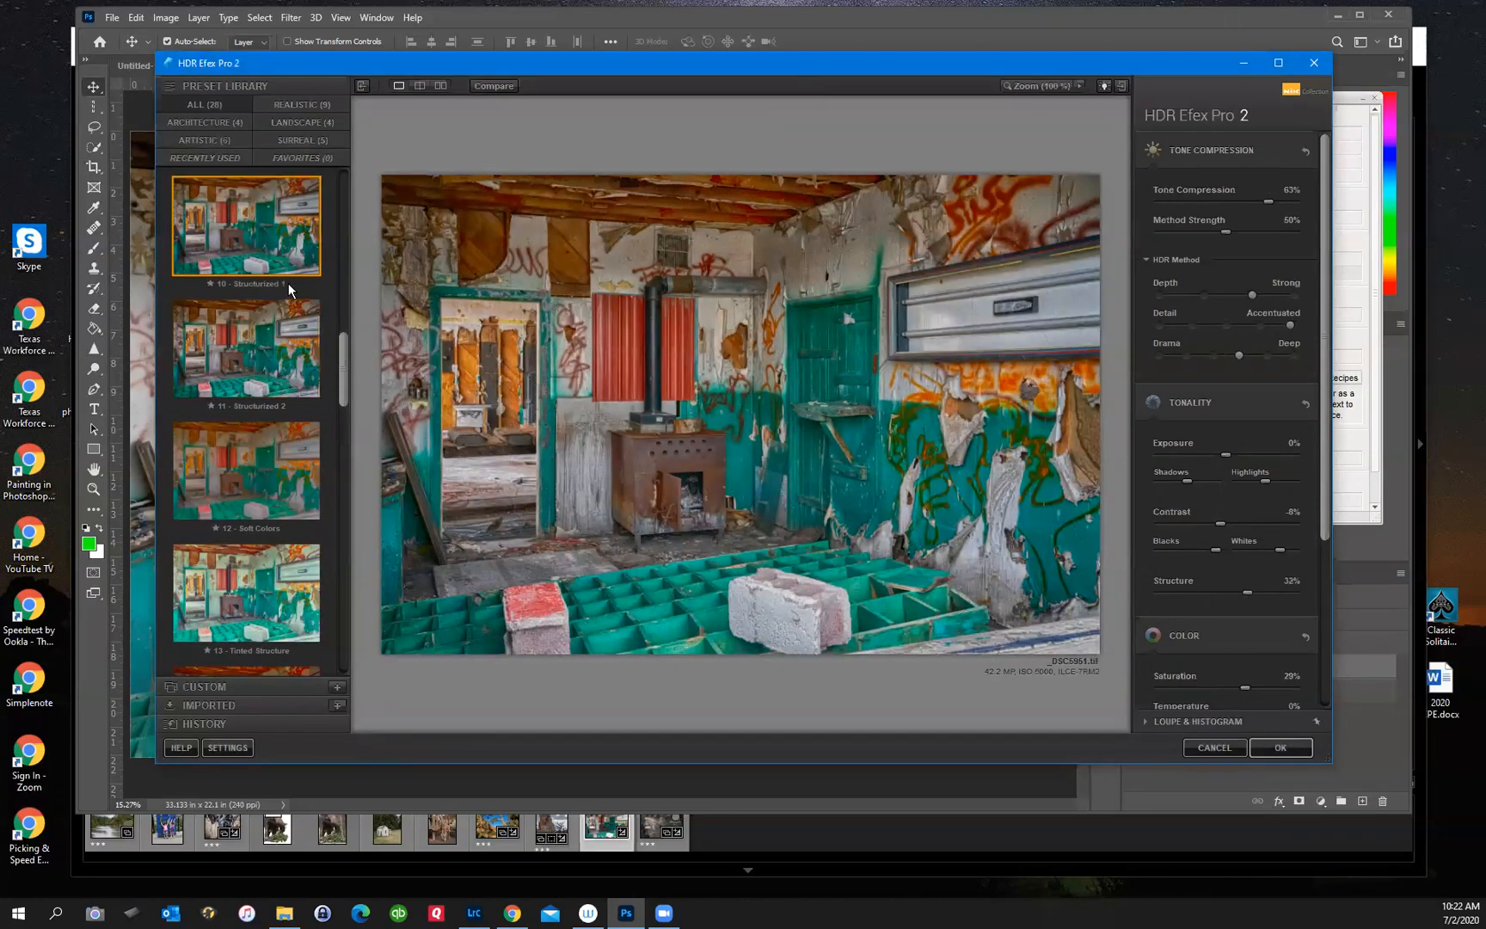
drag(342, 368, 358, 402)
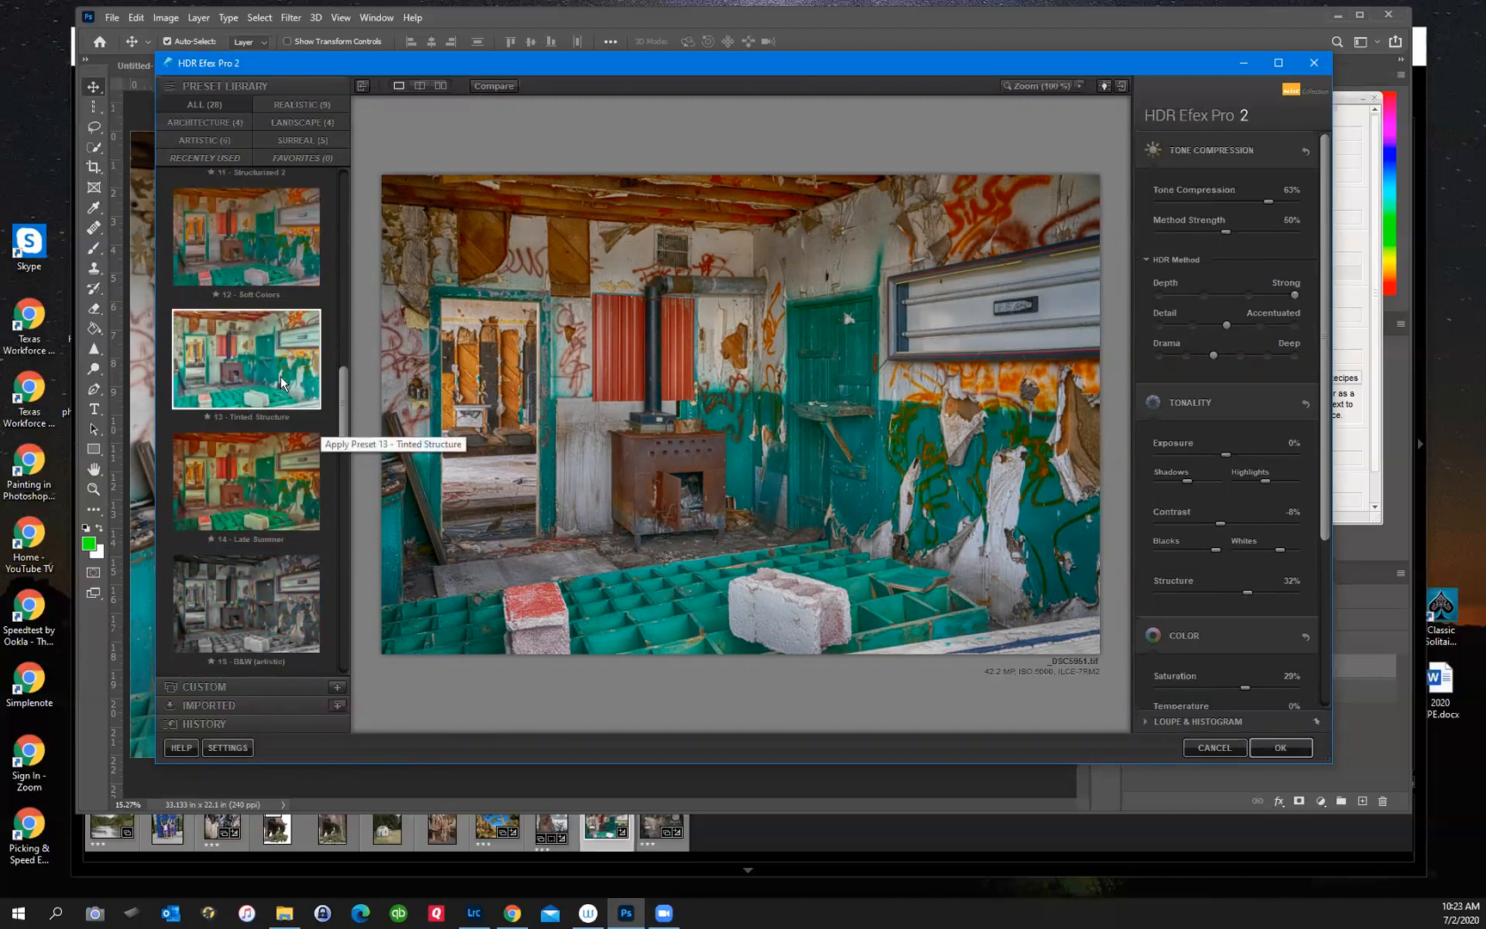
click(323, 392)
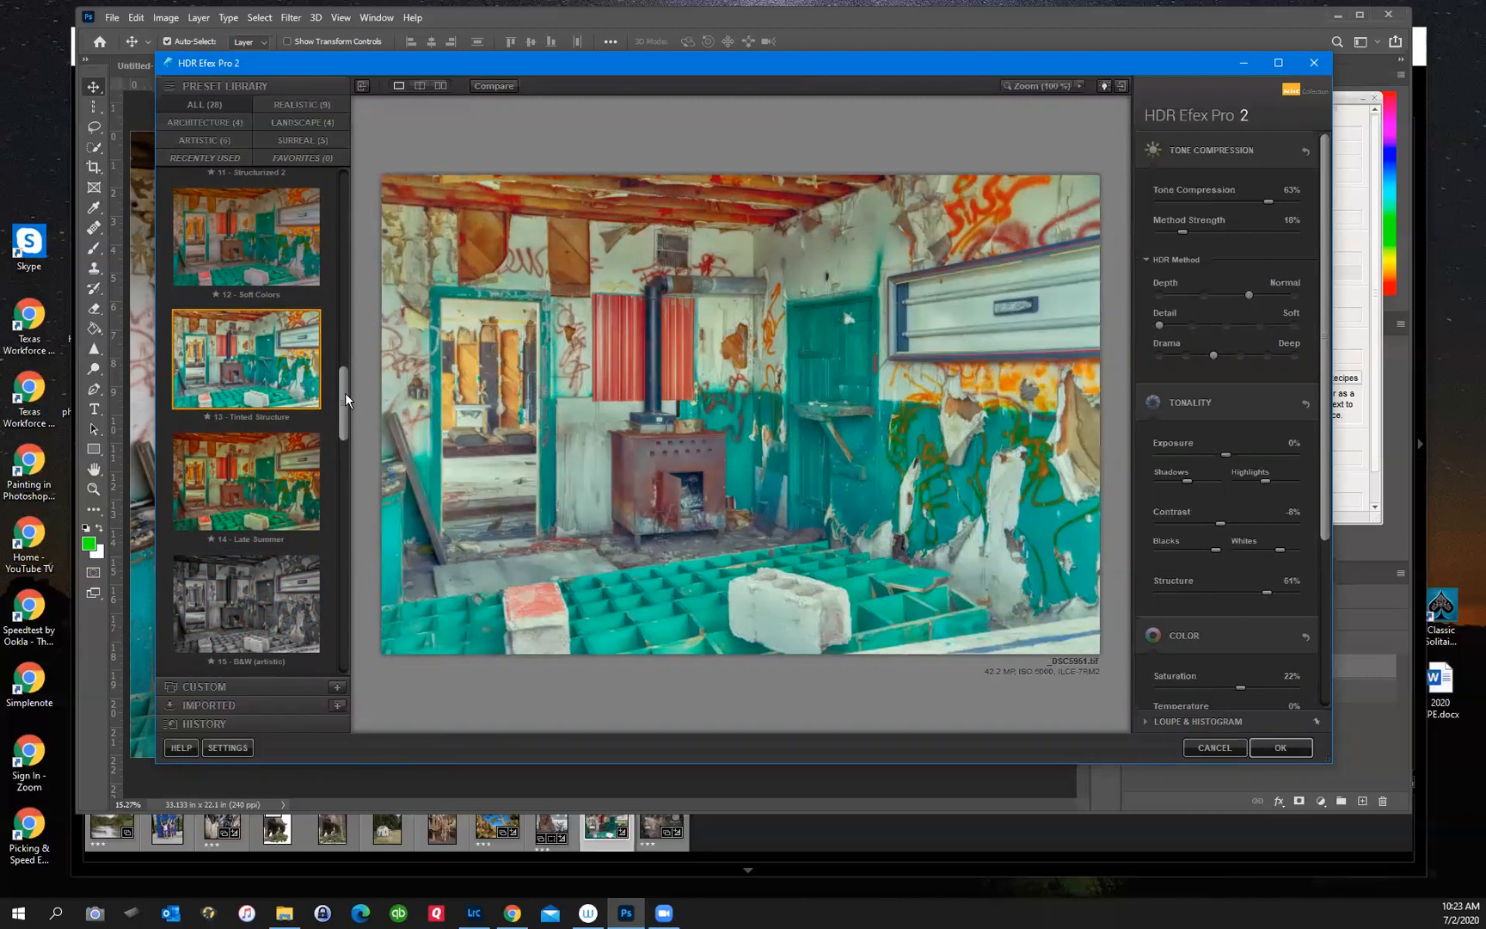
scroll(336, 388, up, 3)
click(261, 347)
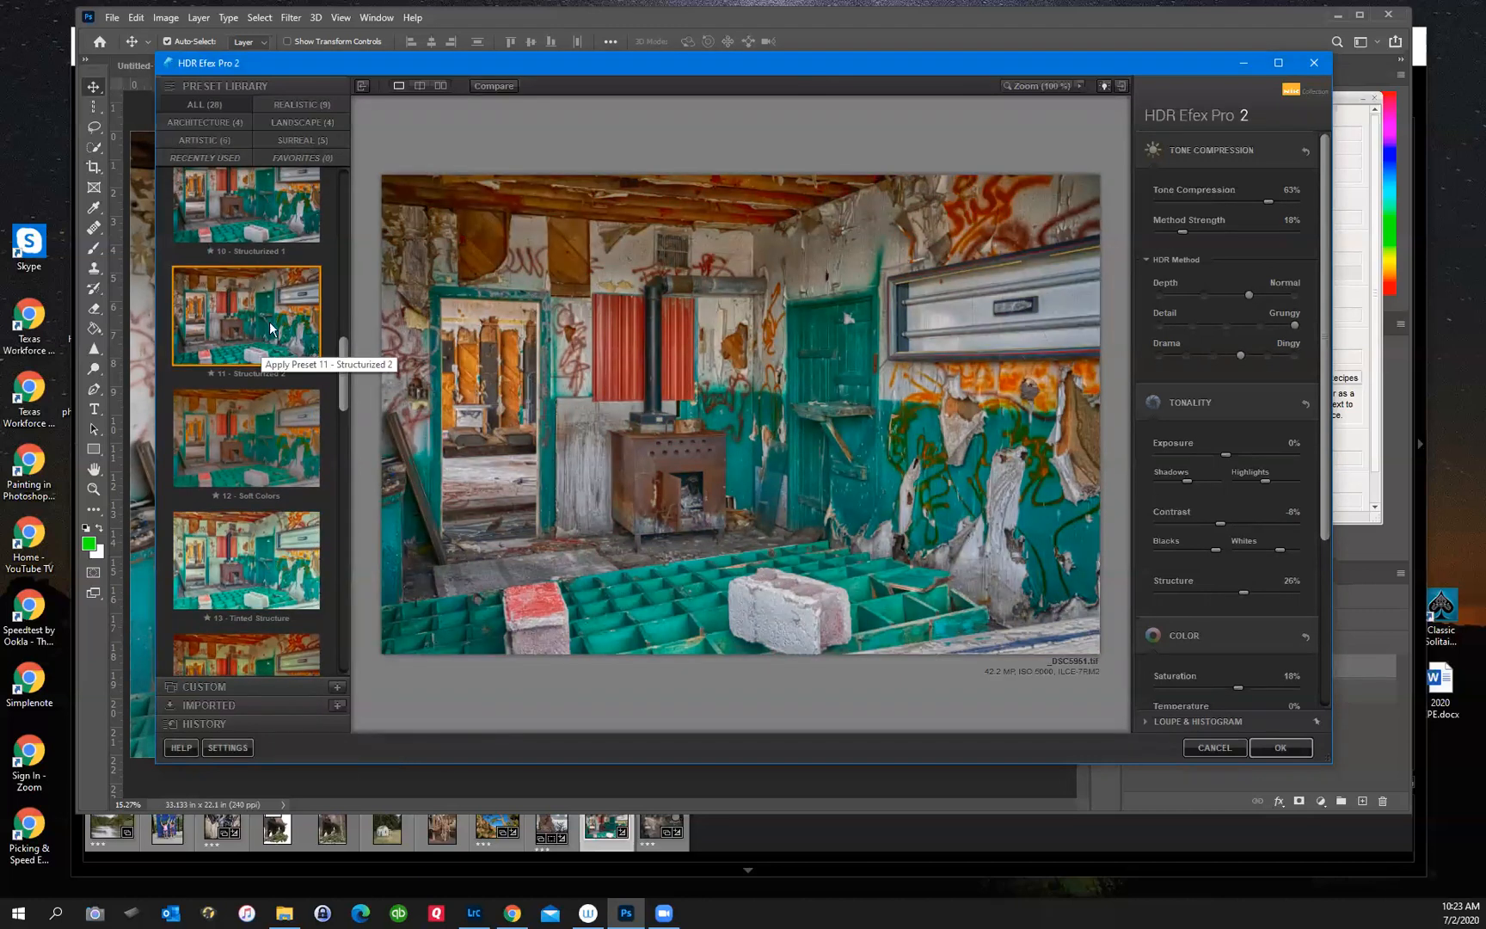
scroll(291, 213, up, 1)
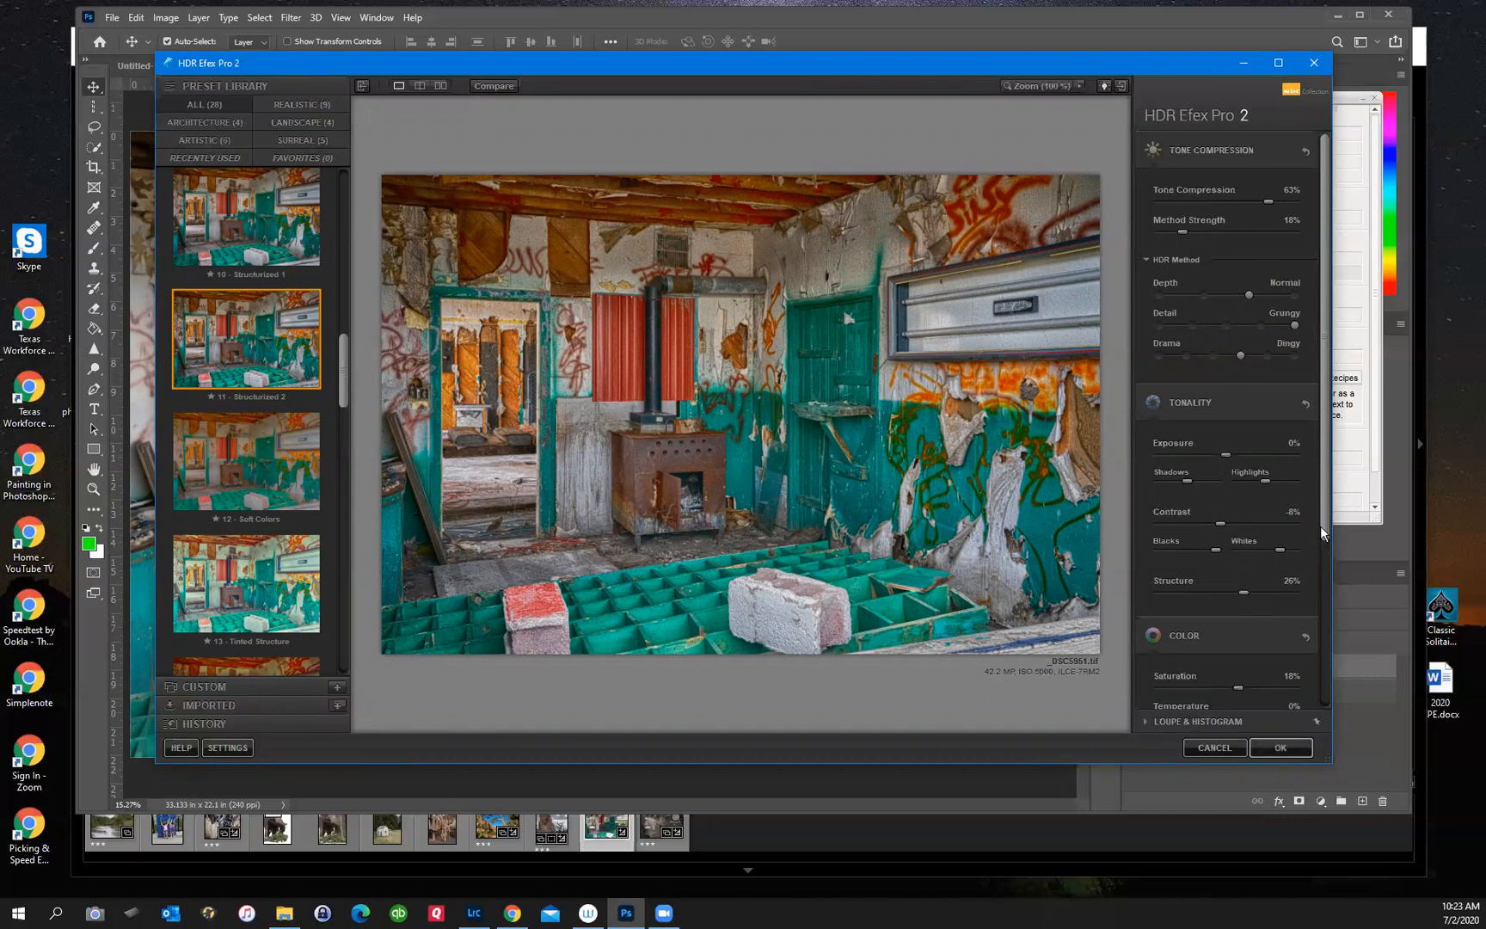
- Apply the HDR effect with saturation at -62% and compare the result with the original by toggling the layer copy
drag(1215, 684, 1184, 687)
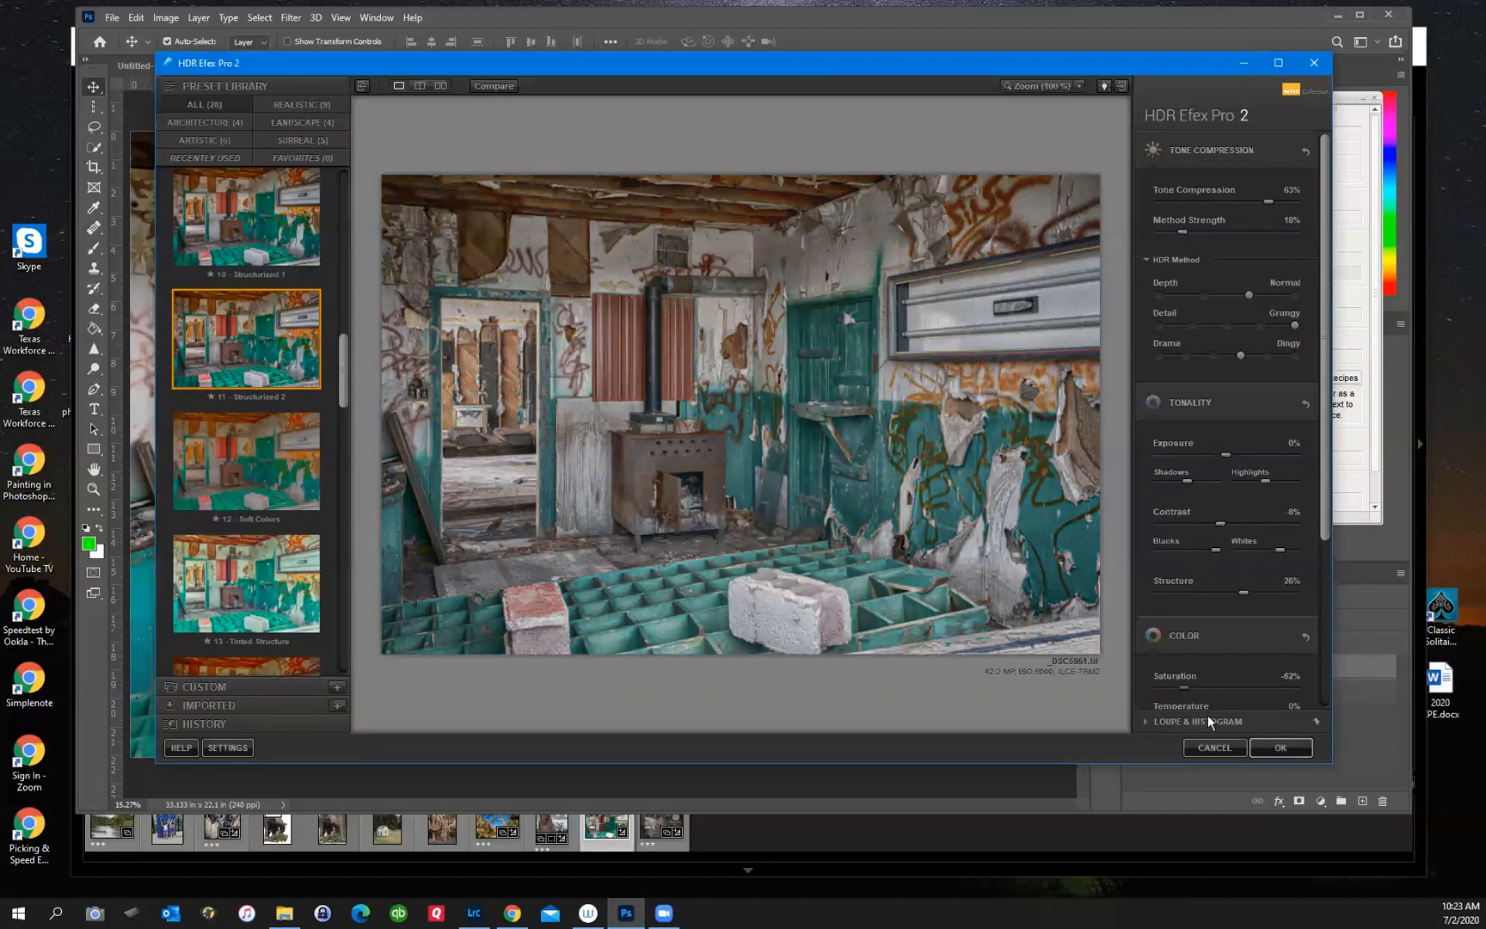
click(1278, 746)
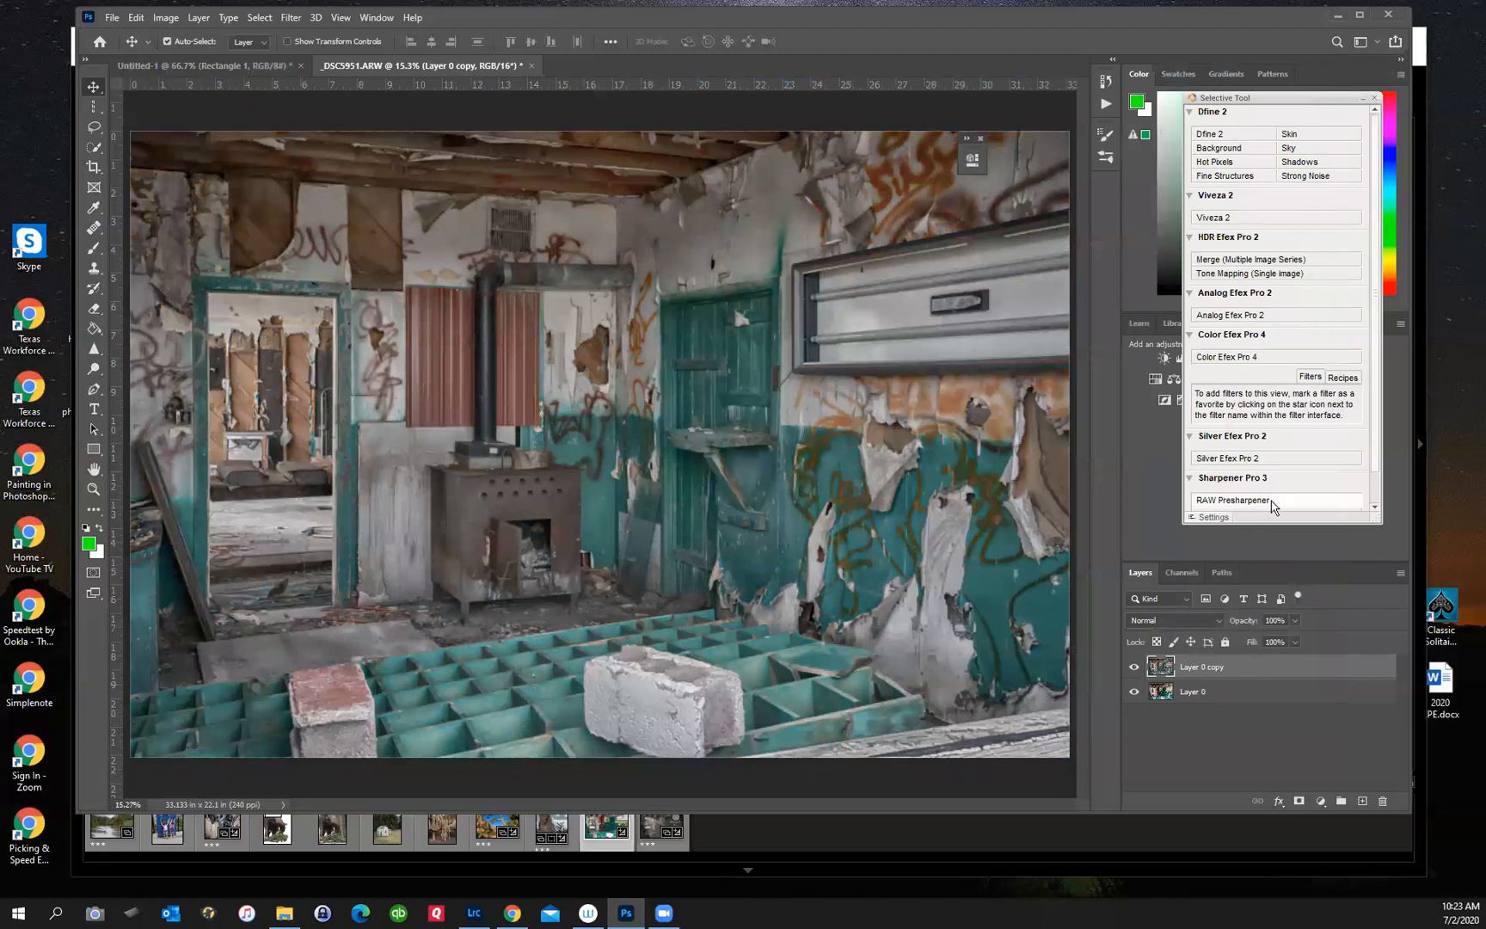
click(1134, 668)
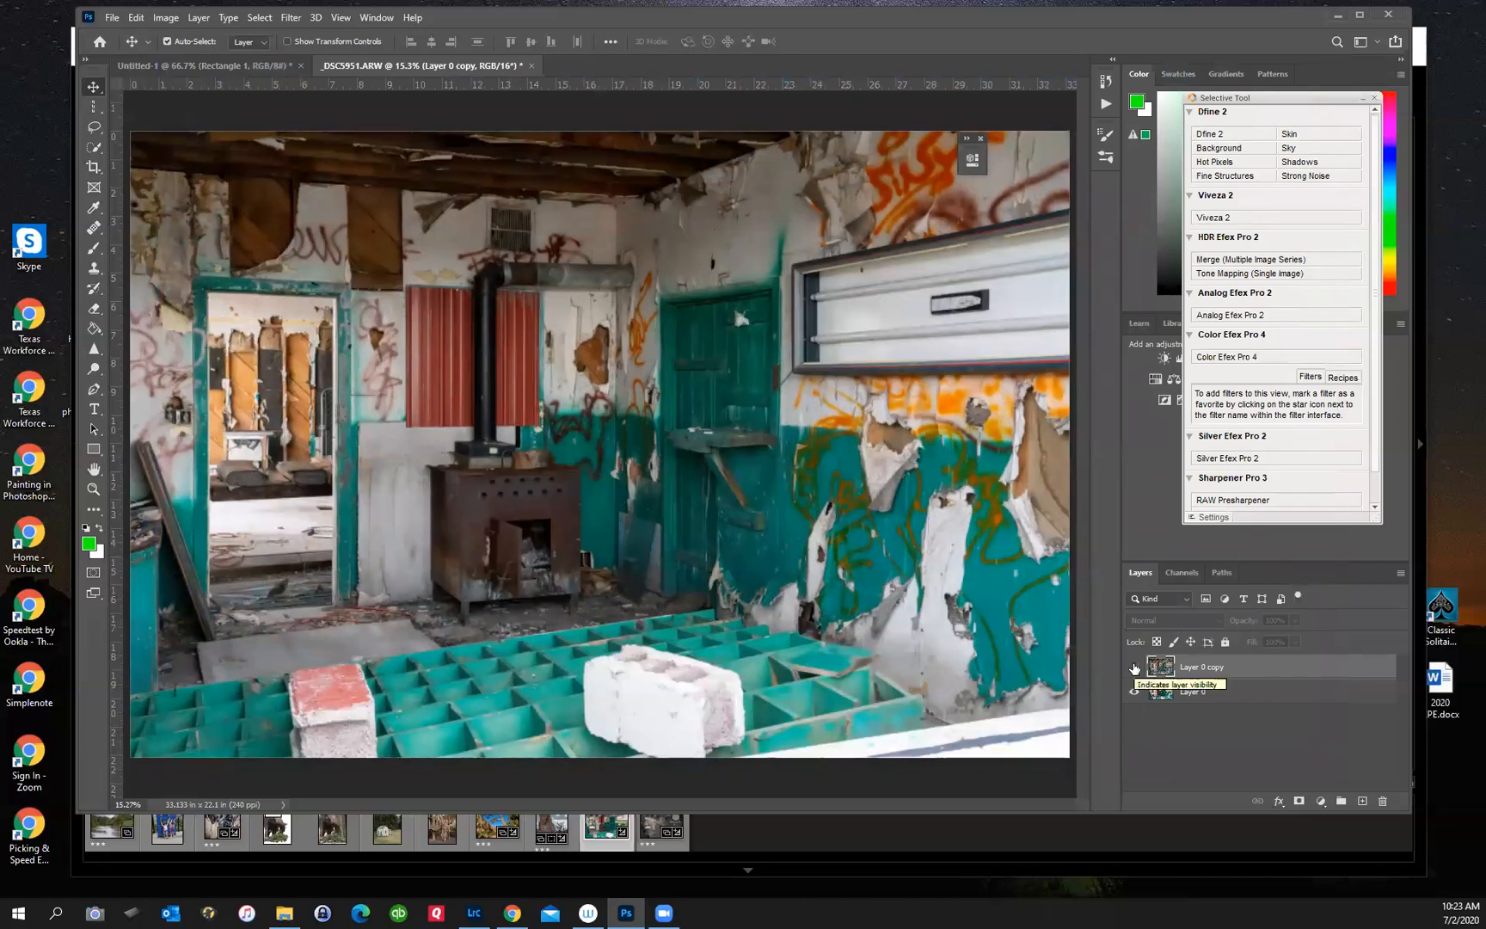
click(1134, 668)
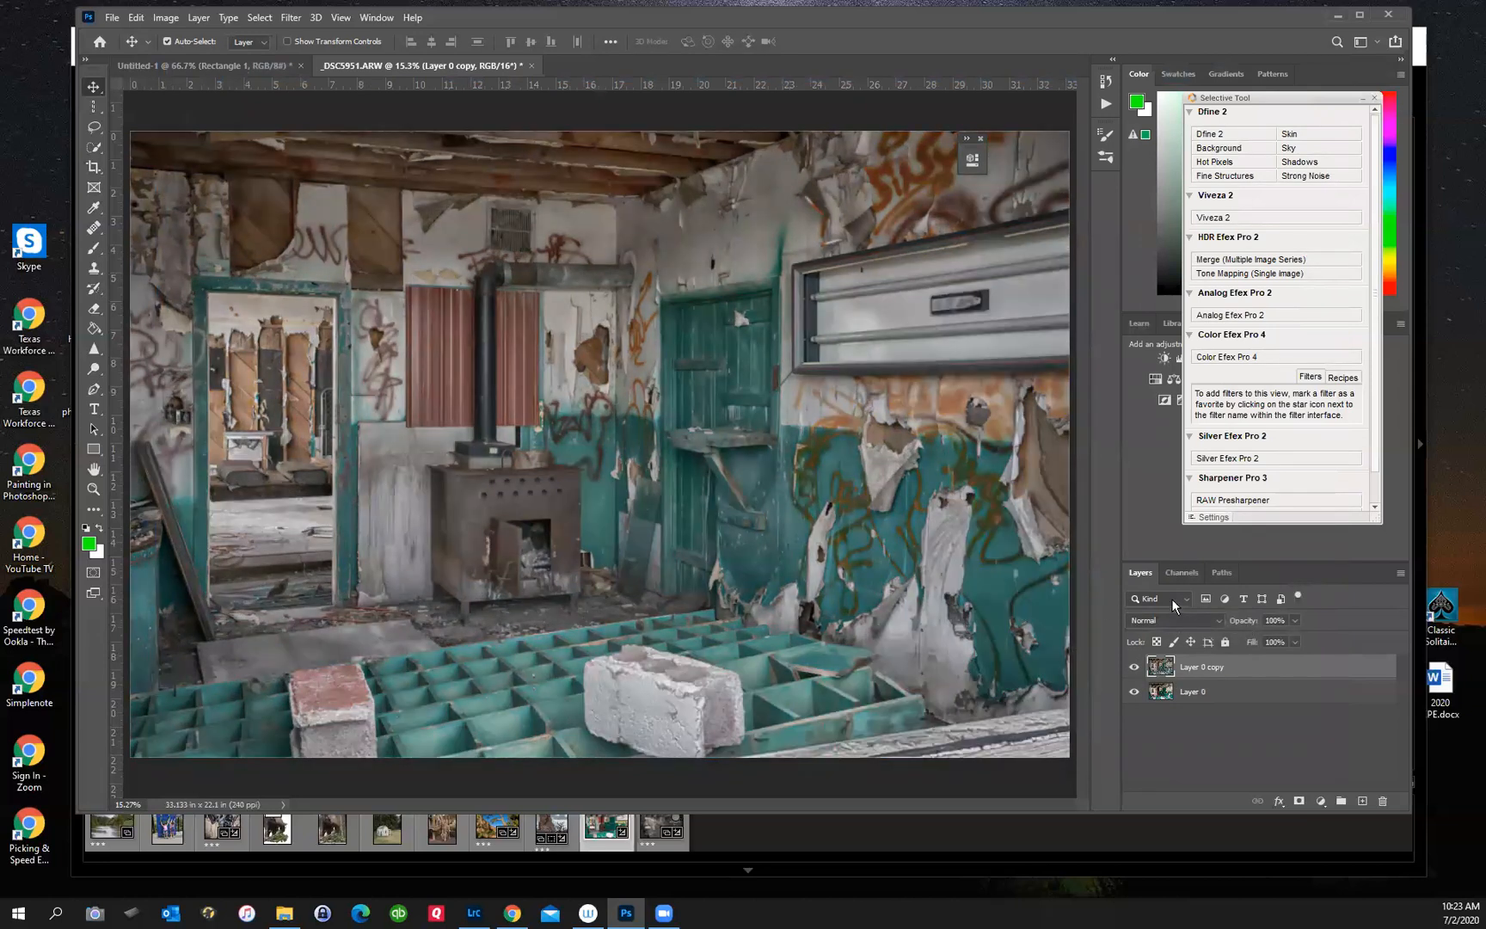
- Set Layer 0 copy's opacity to 74% and toggle each layer's visibility in turn to show how they blend
click(1296, 619)
drag(1276, 636, 1260, 636)
click(1135, 667)
click(1135, 668)
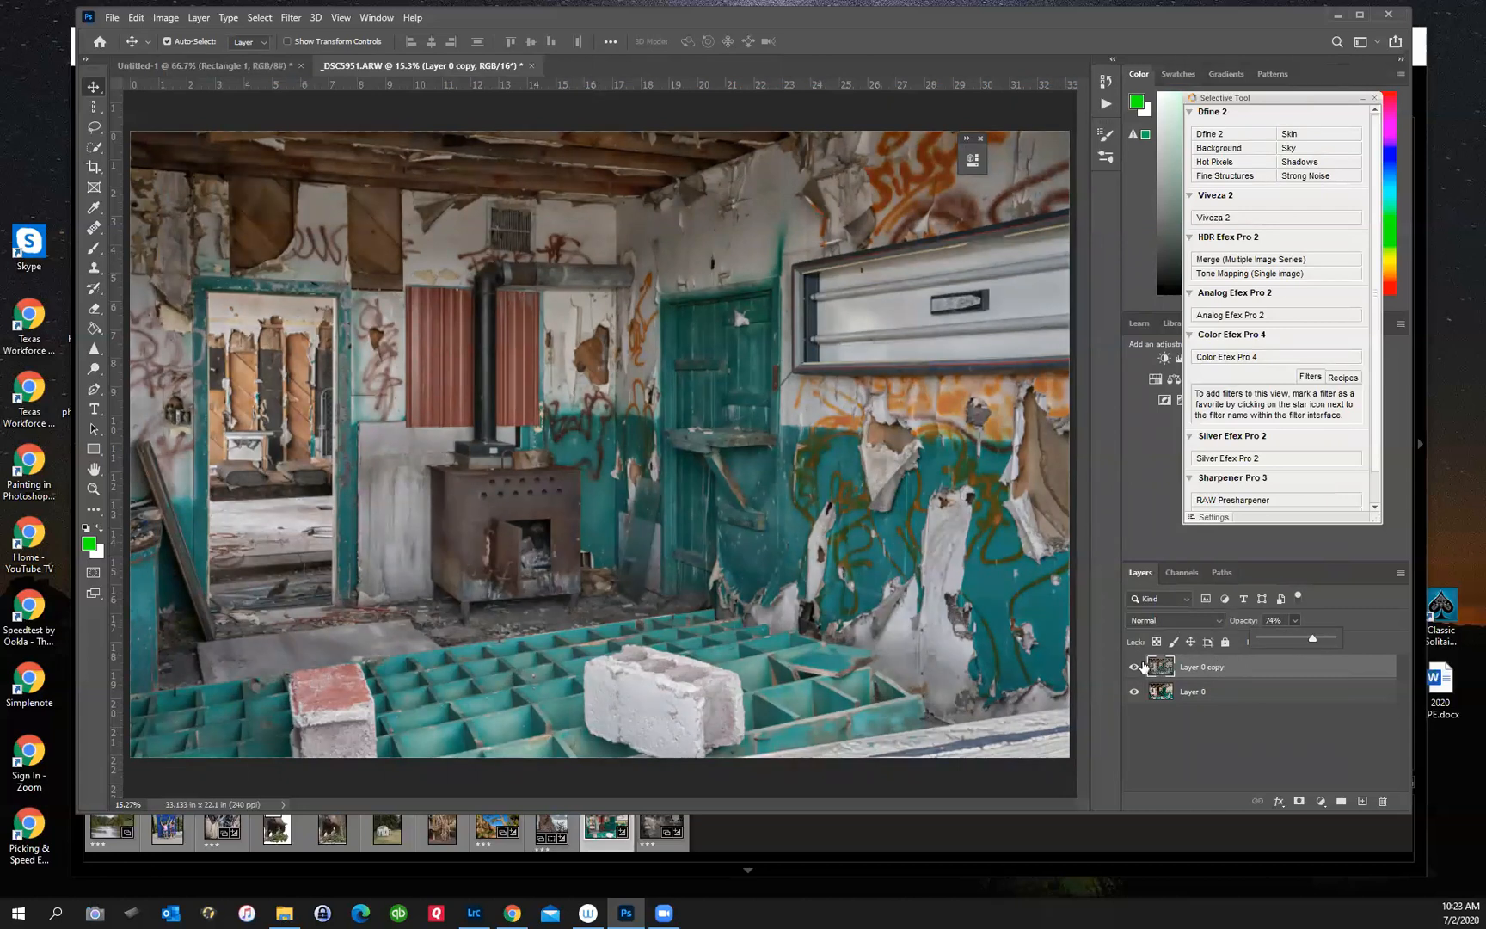
click(1134, 691)
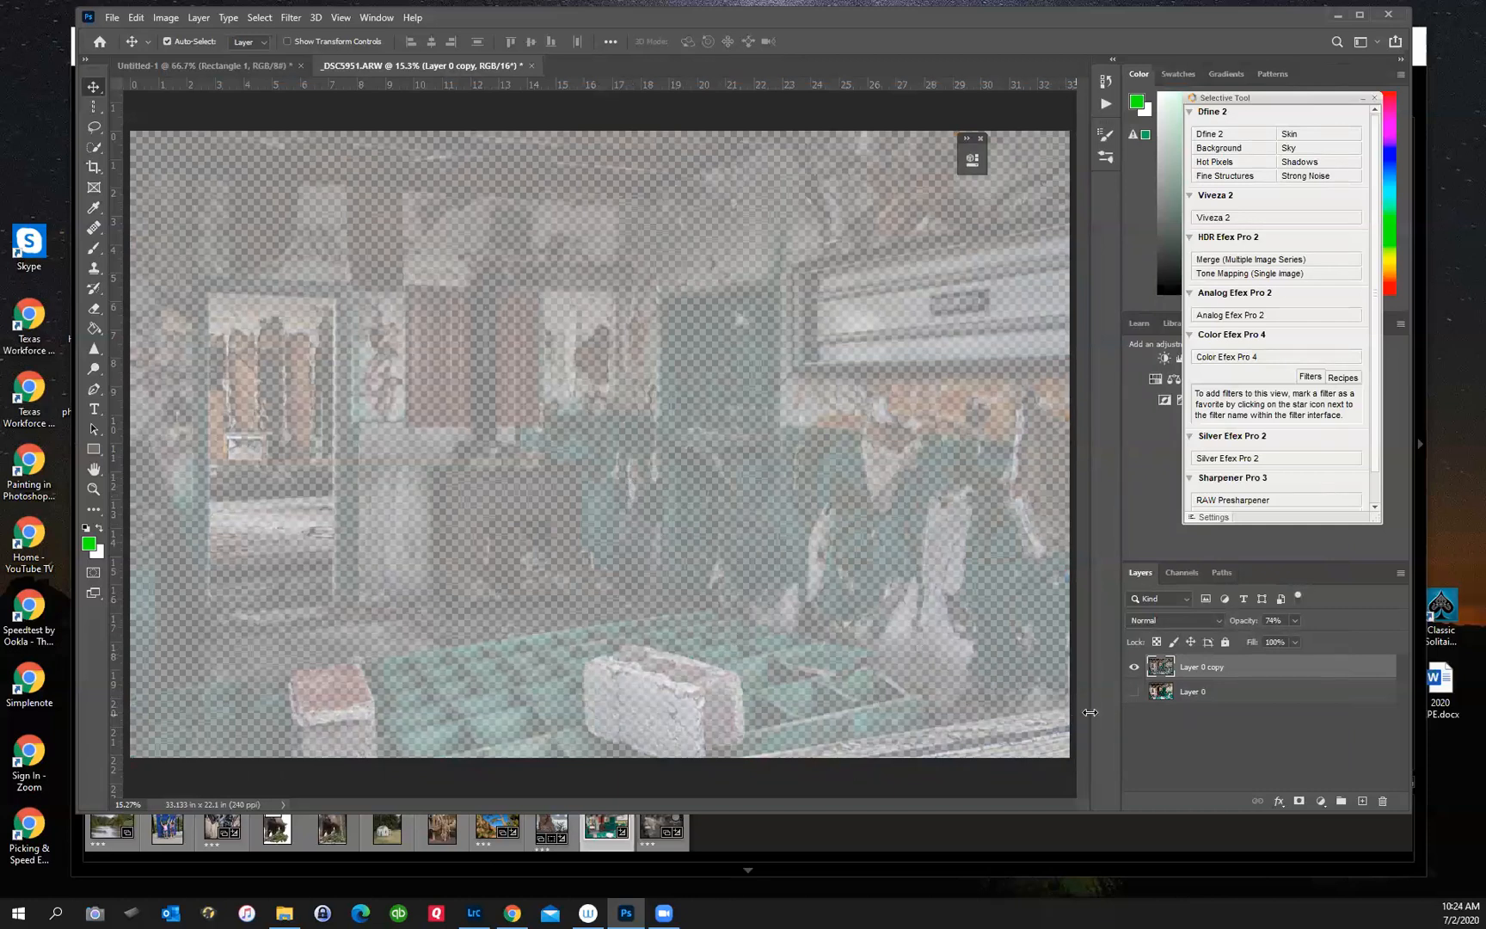
click(1134, 691)
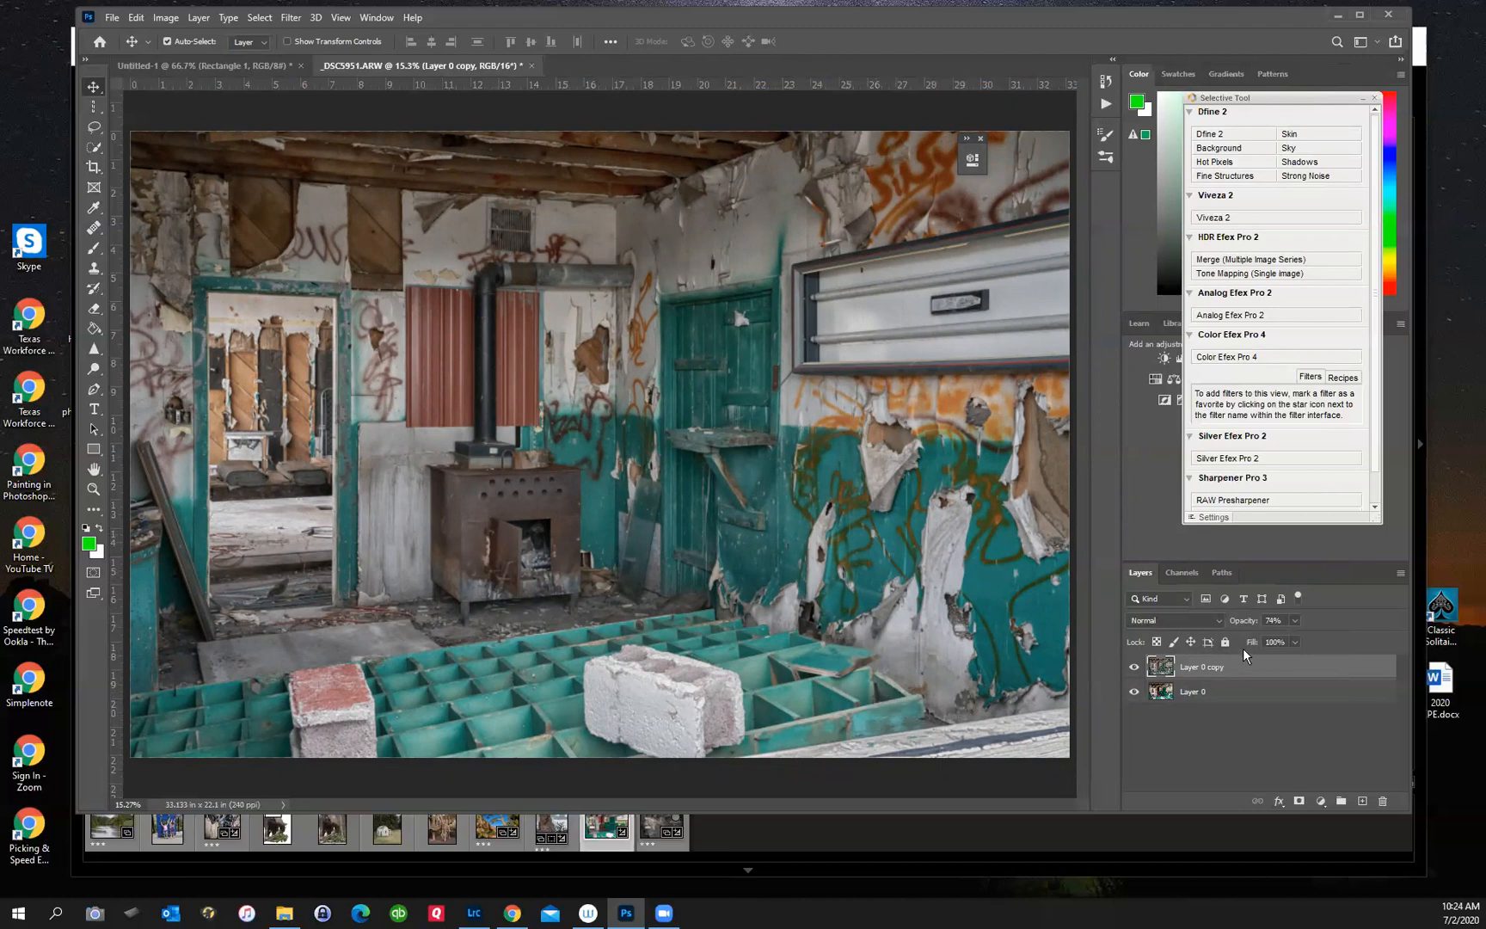
- Set Layer 0 copy's opacity to 100% and duplicate the layer
drag(1292, 634, 1332, 637)
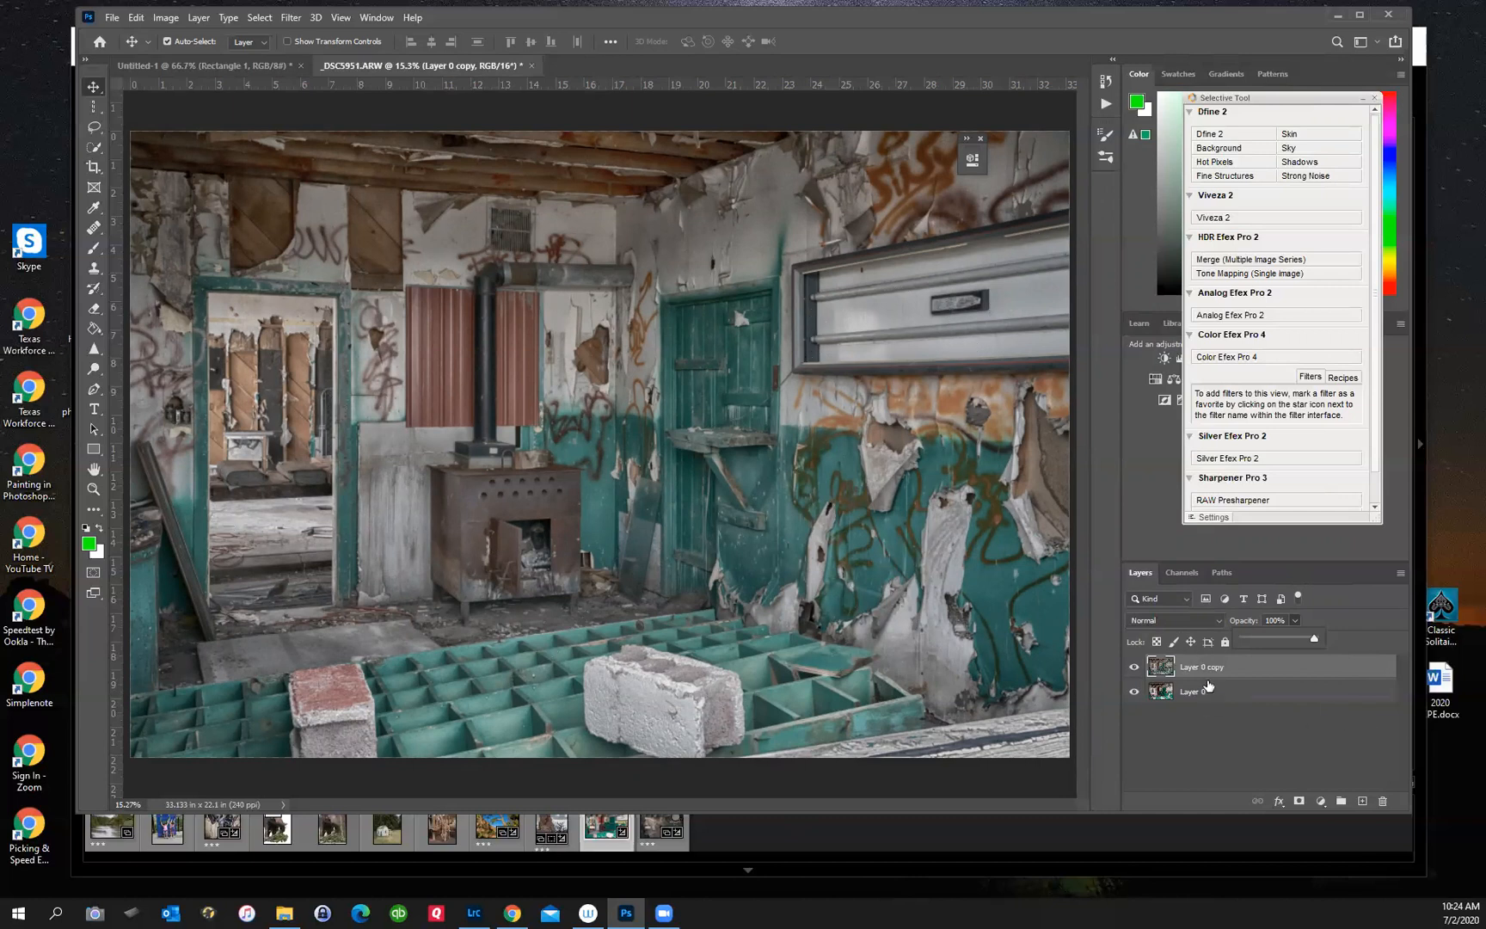
drag(1221, 669, 1363, 802)
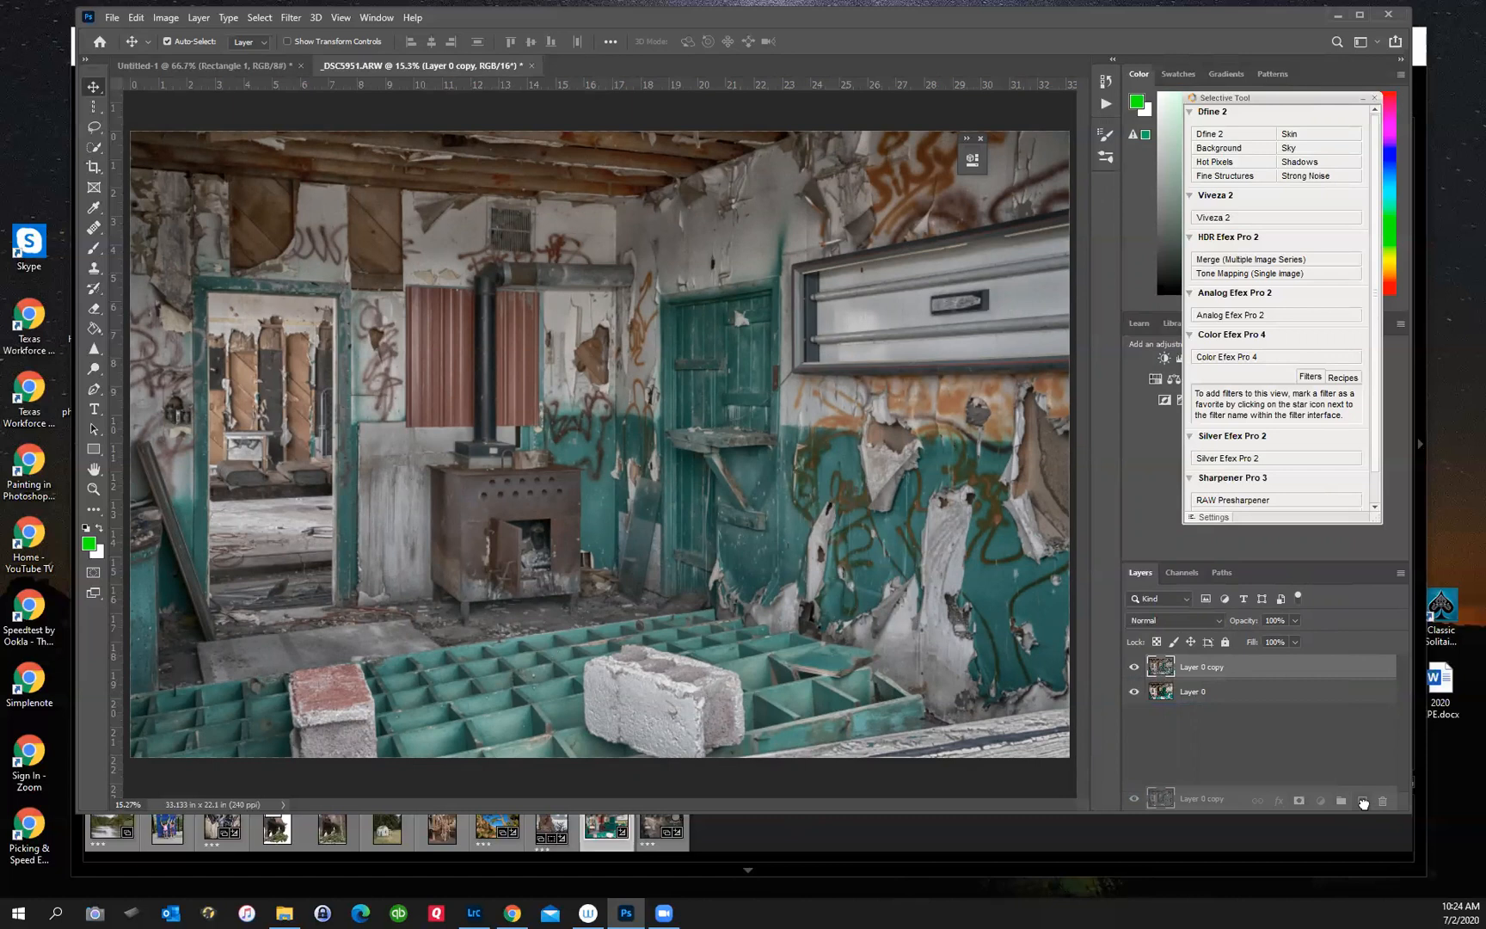
drag(1363, 803, 1362, 801)
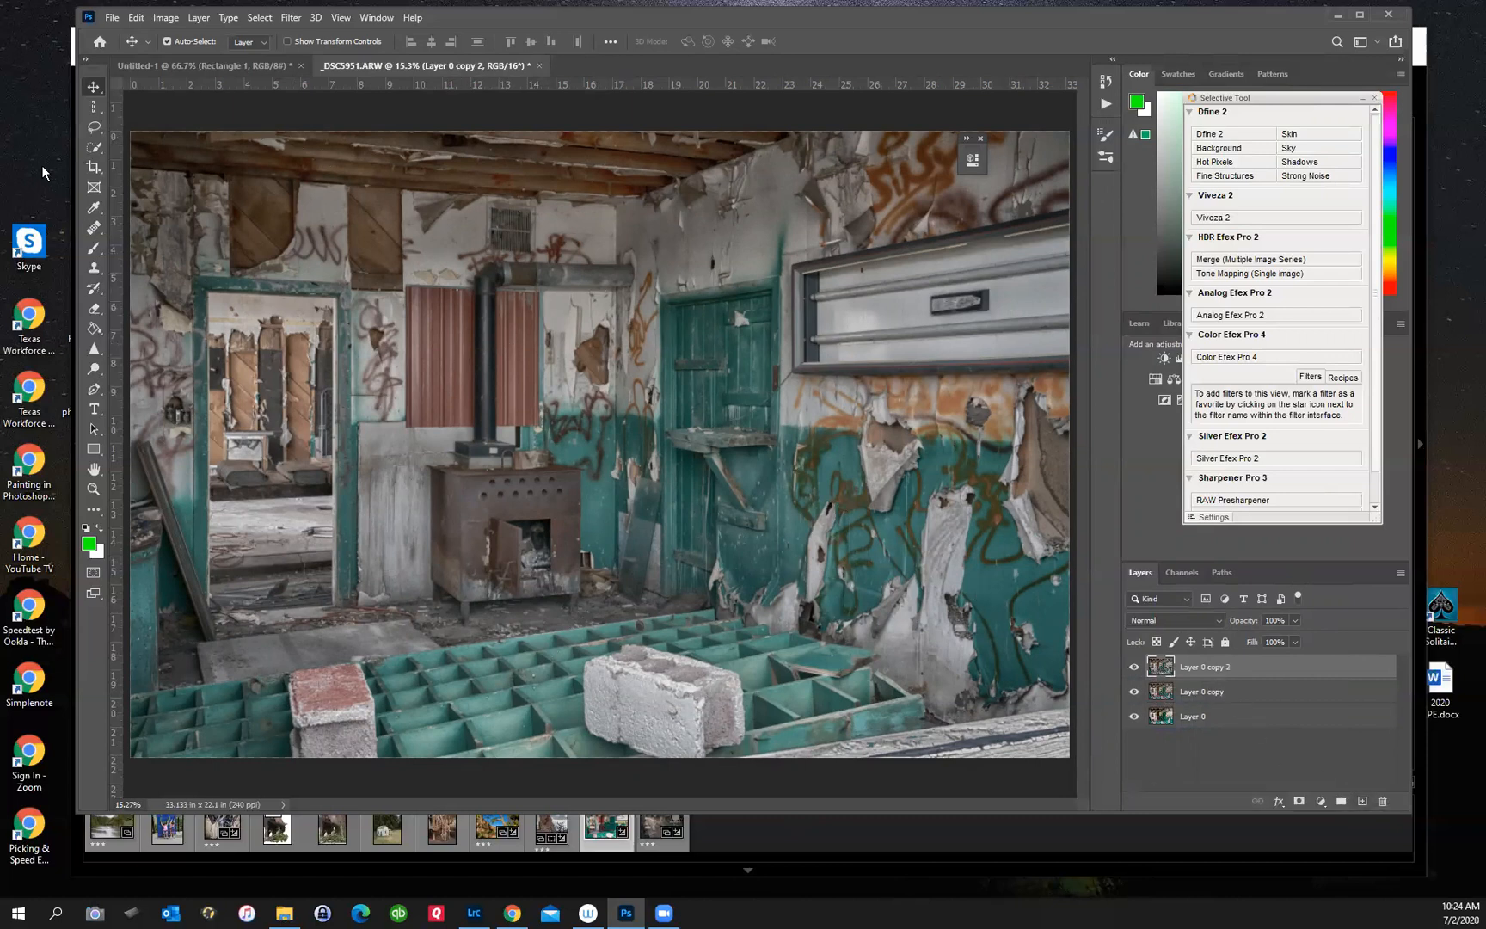
- Select the open doorway on the photo's far wall with the Polygonal Lasso, following its four corners
click(94, 133)
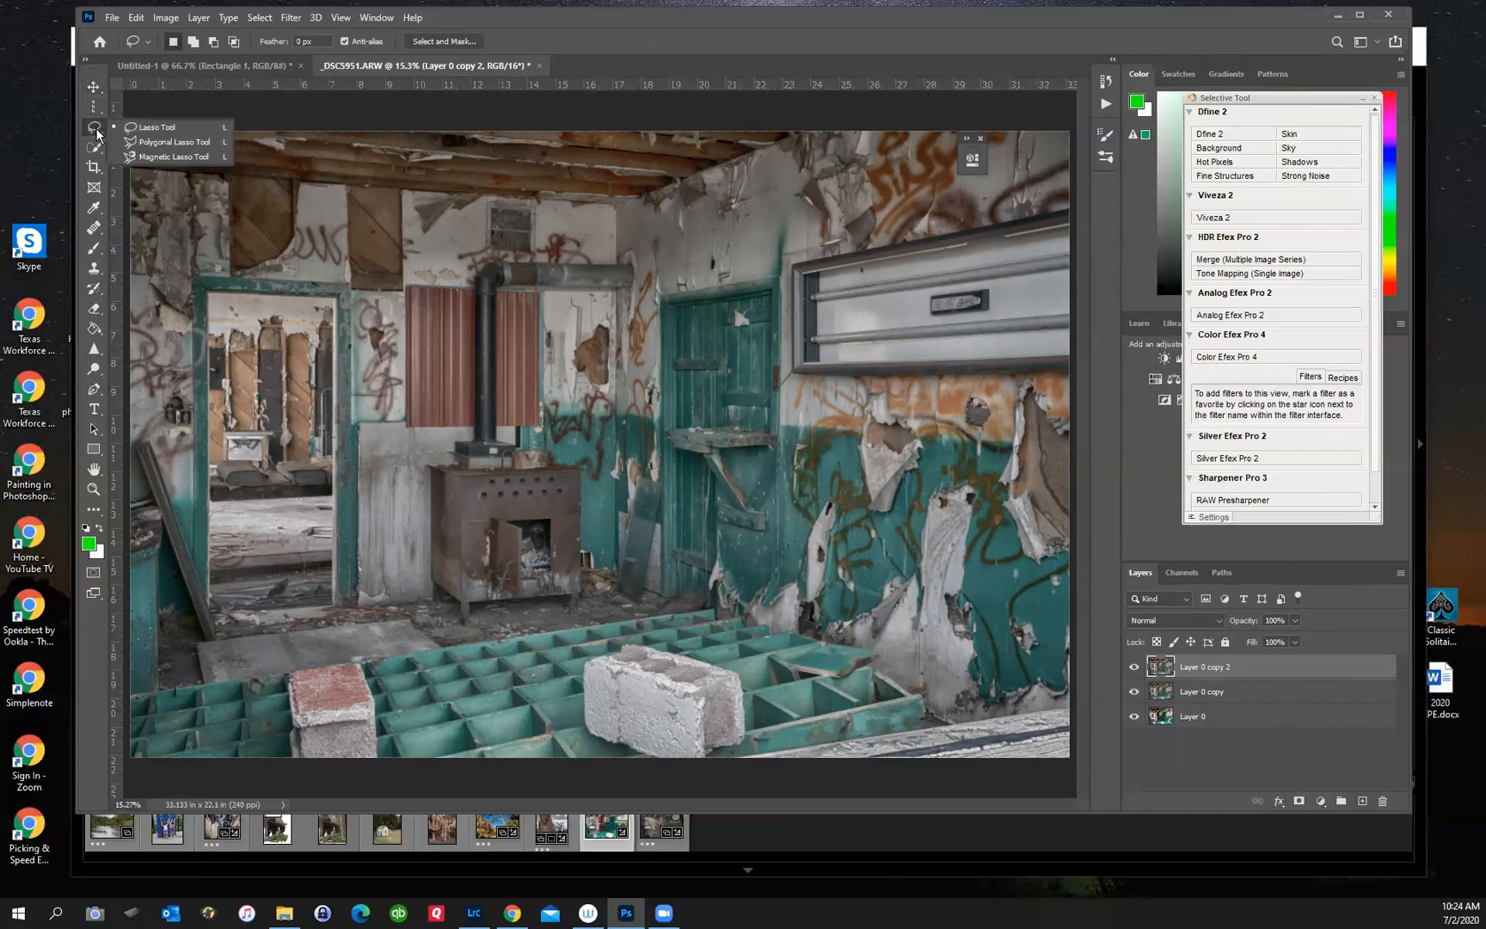
click(163, 142)
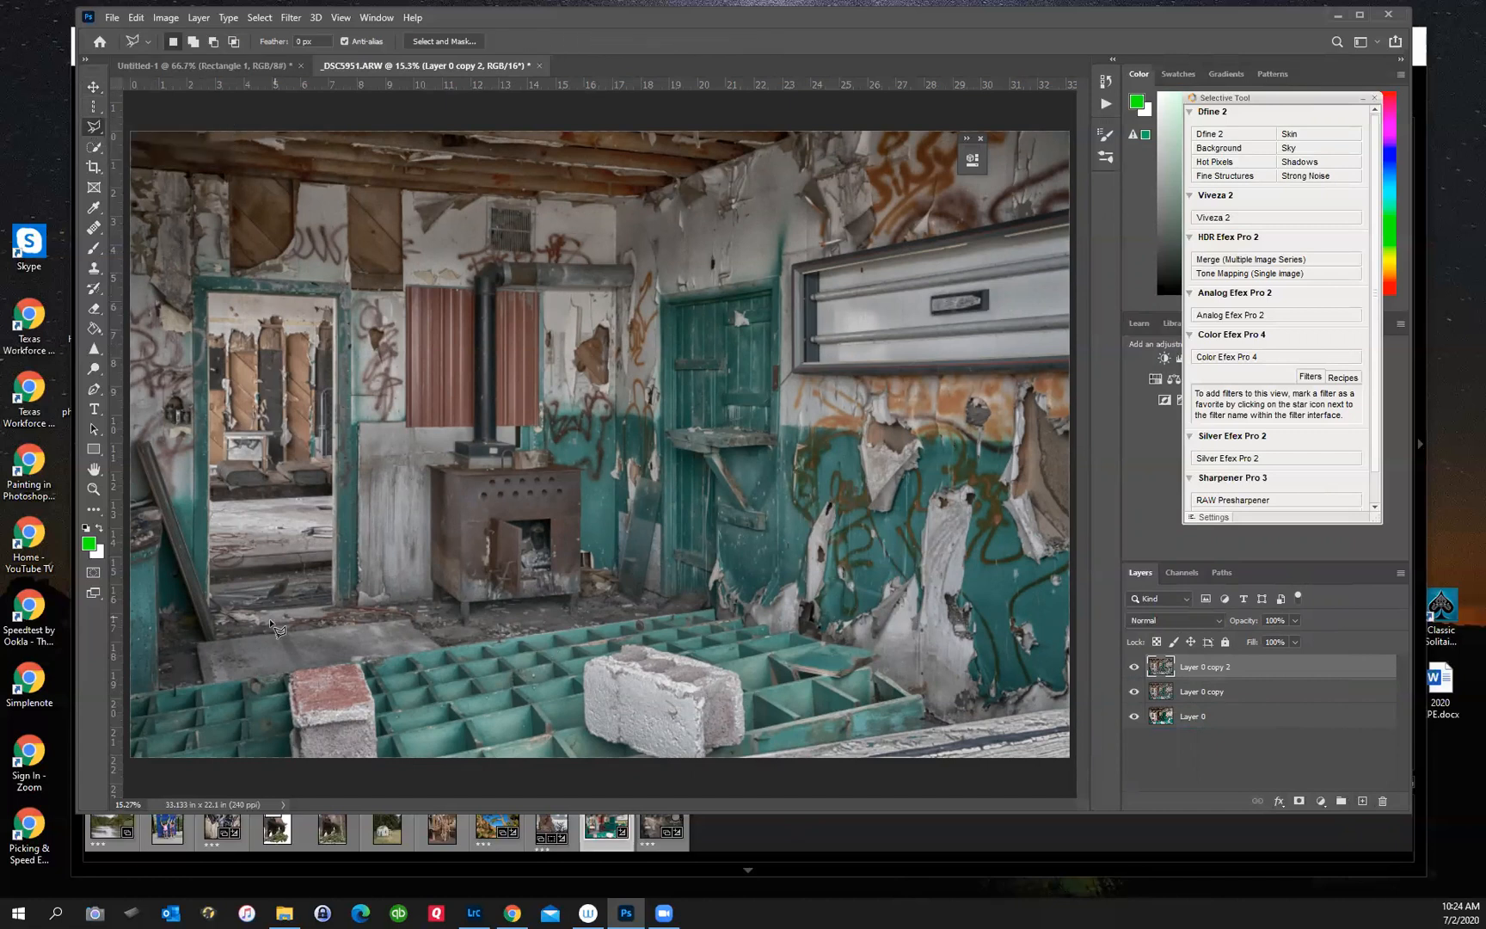
click(212, 615)
click(206, 294)
click(336, 298)
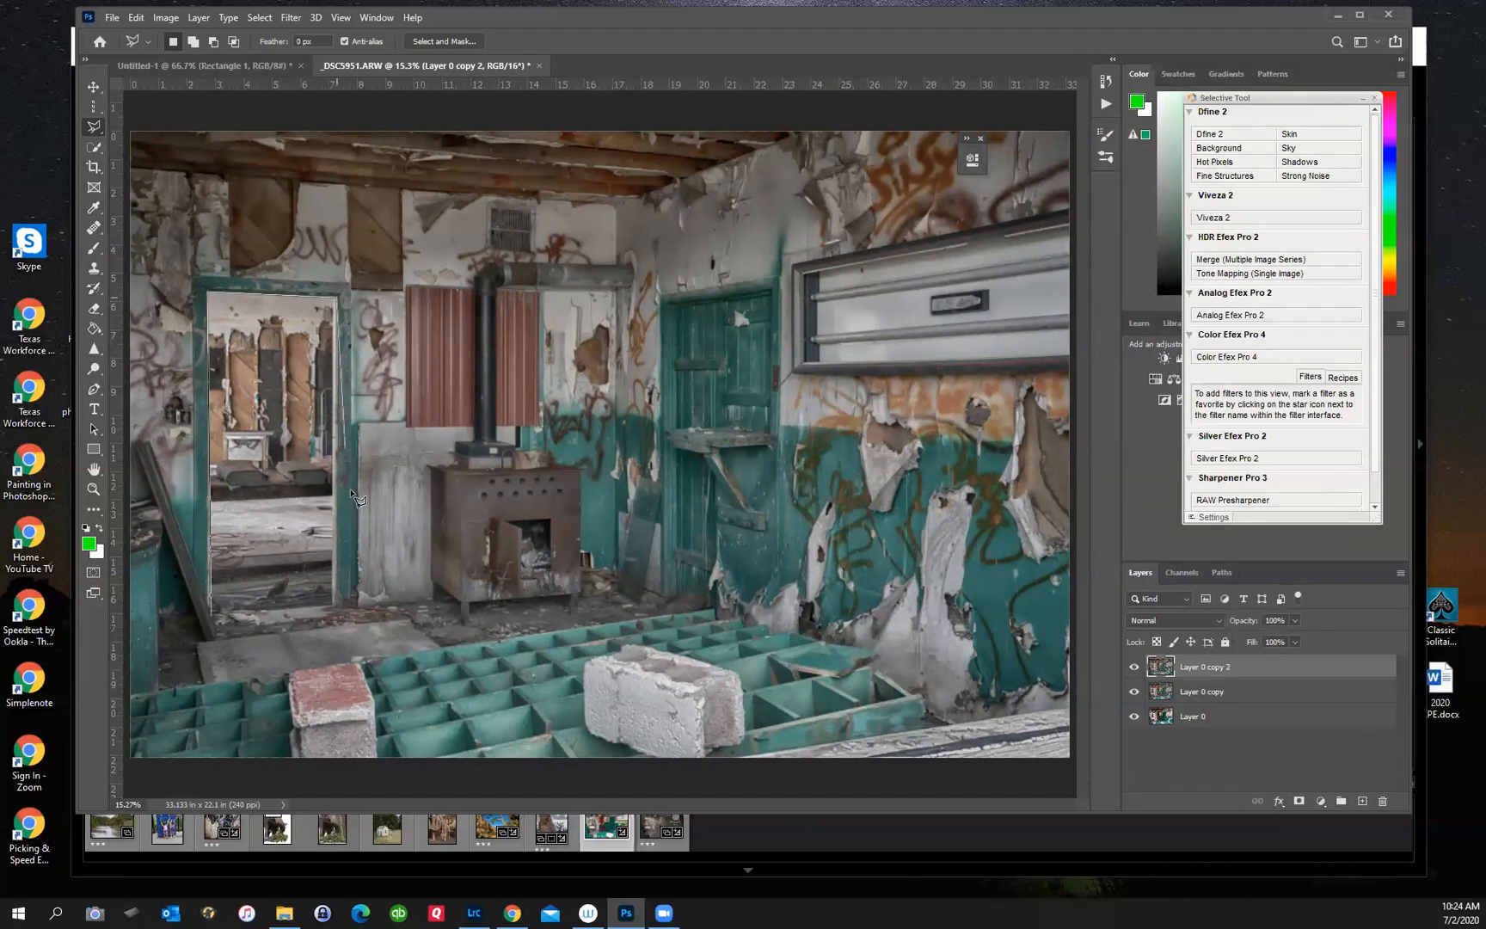
click(334, 606)
click(211, 614)
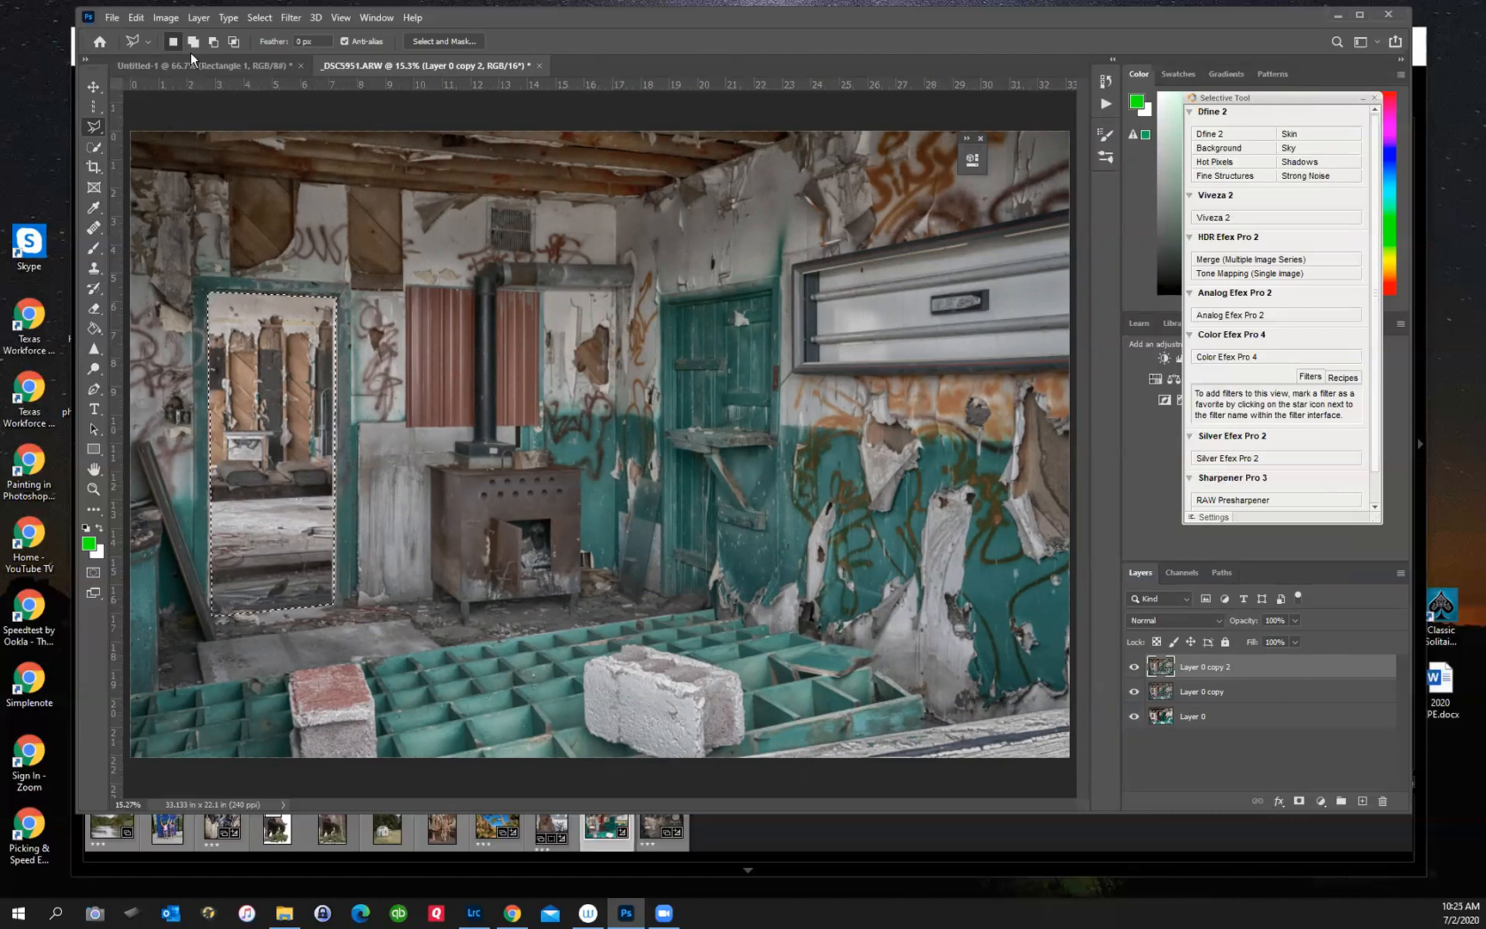
- Copy the selected doorway to its own layer and hide the three full-photo layers to isolate it
click(199, 18)
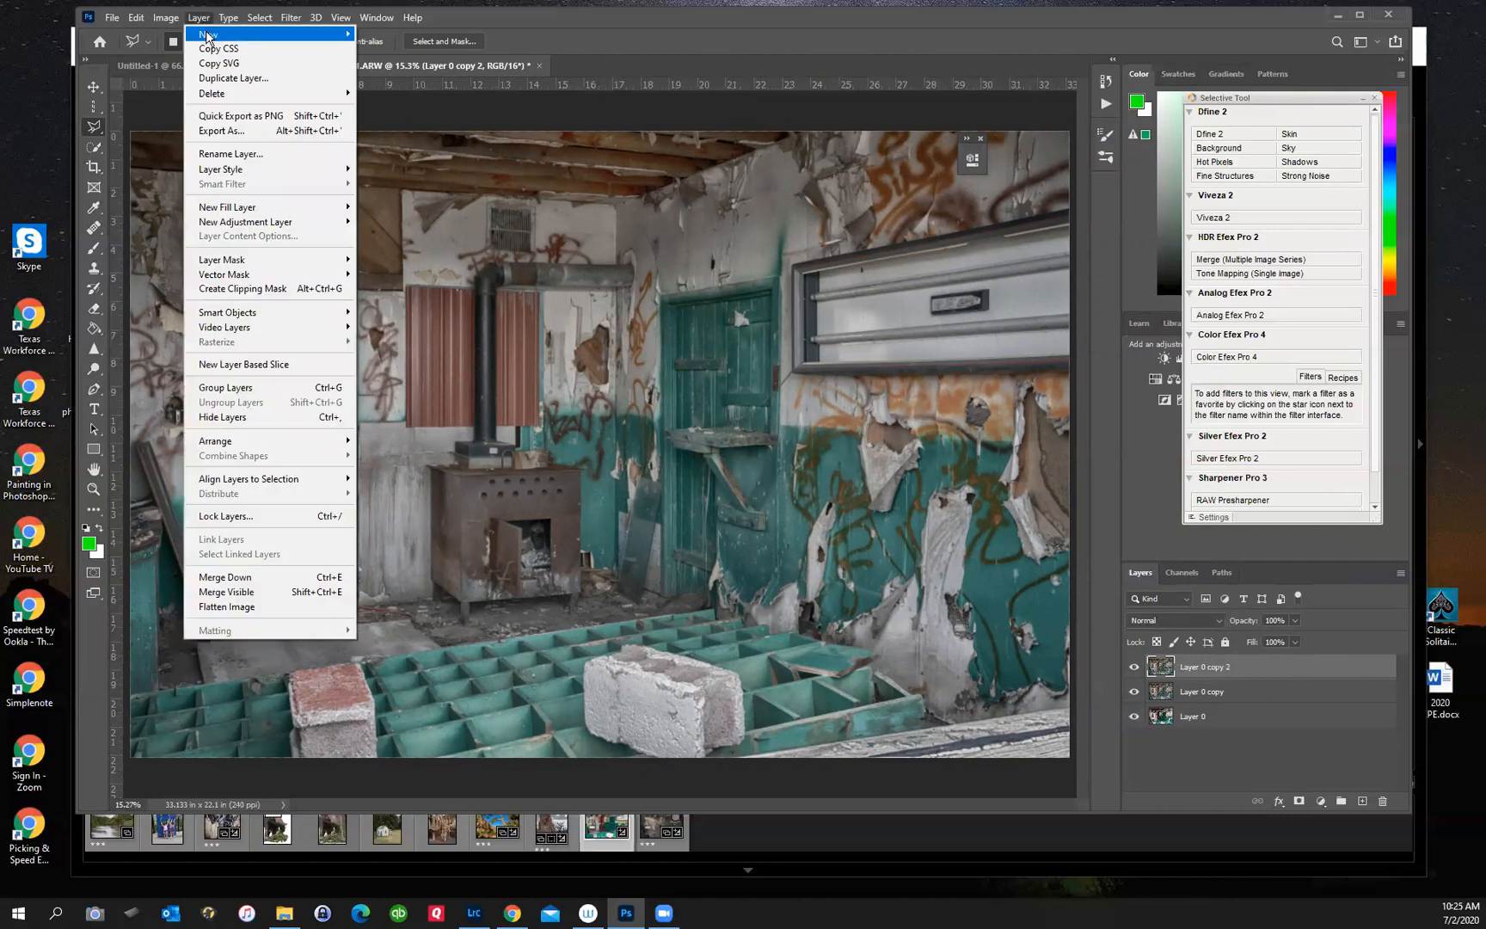
mouse_move(280, 38)
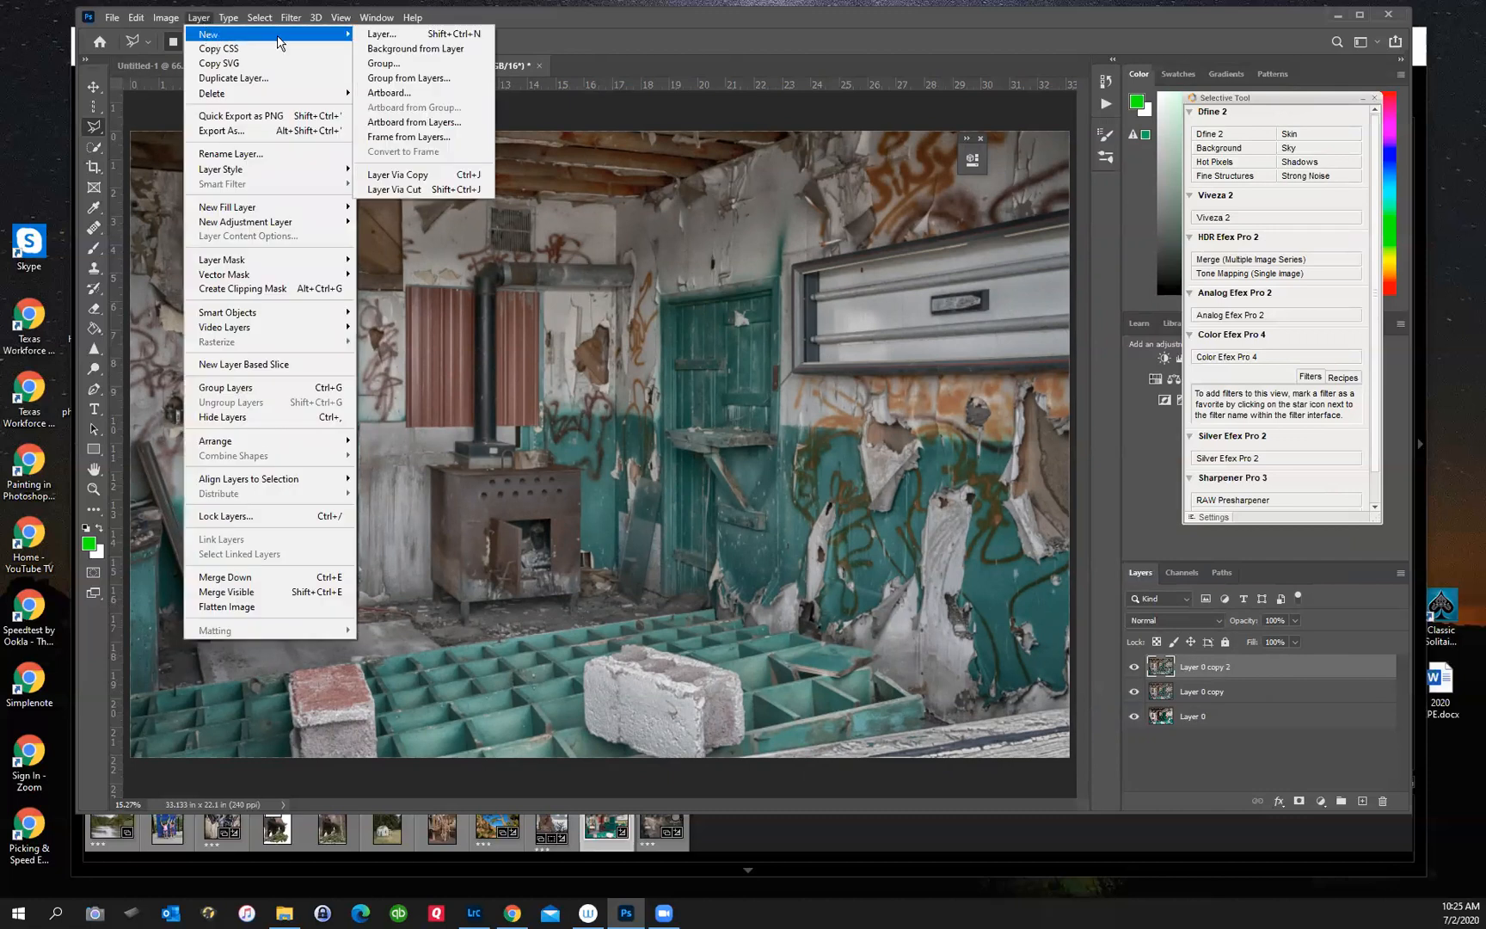
click(437, 177)
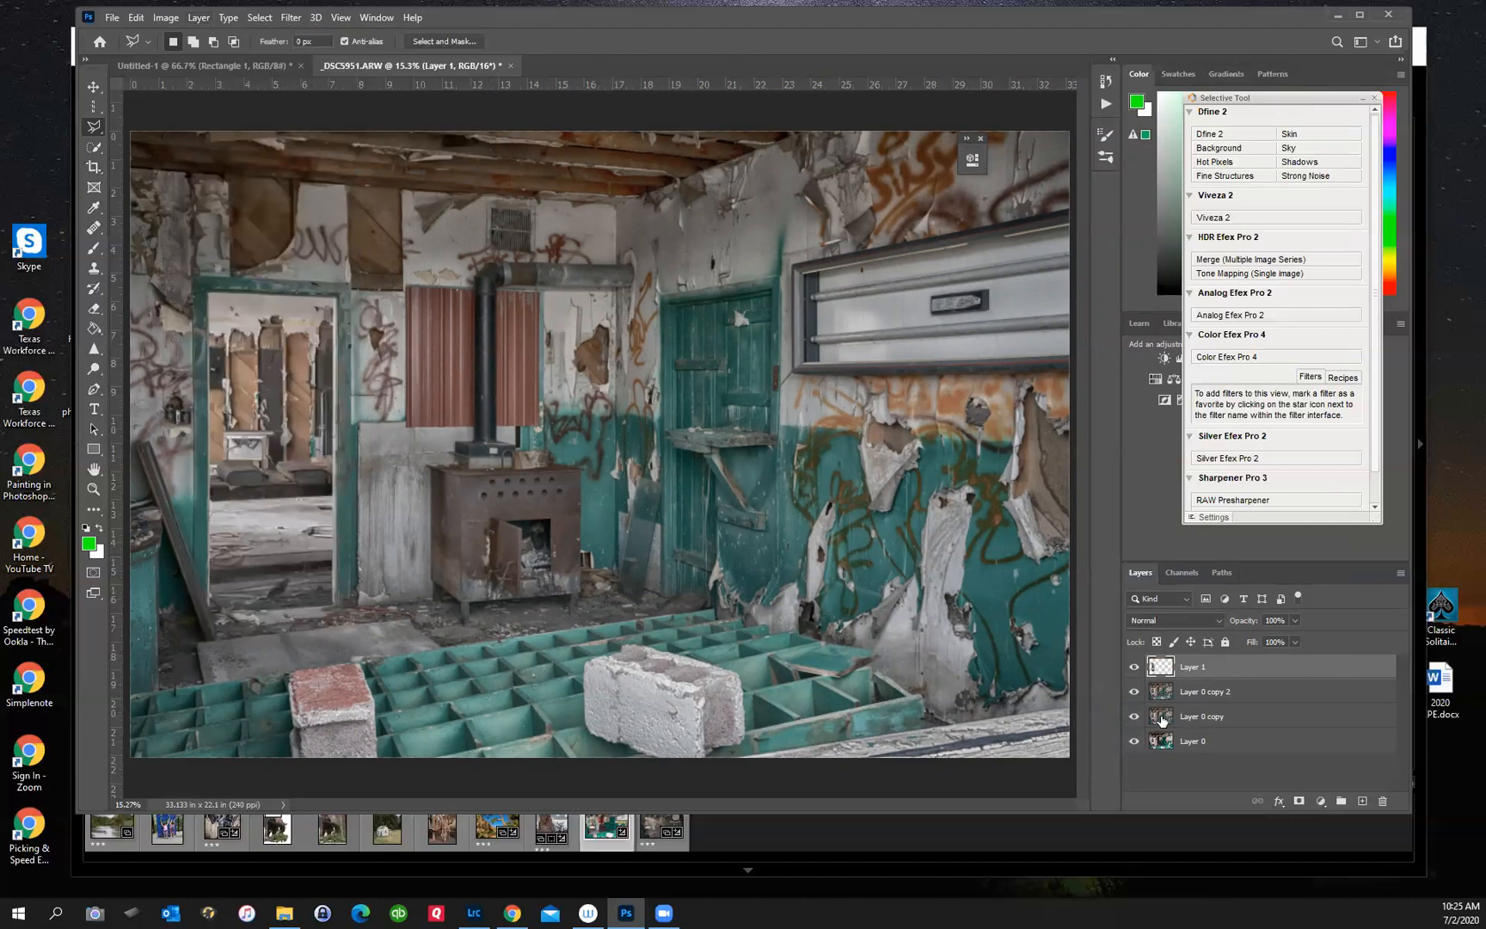
click(1134, 691)
click(1134, 716)
click(1134, 741)
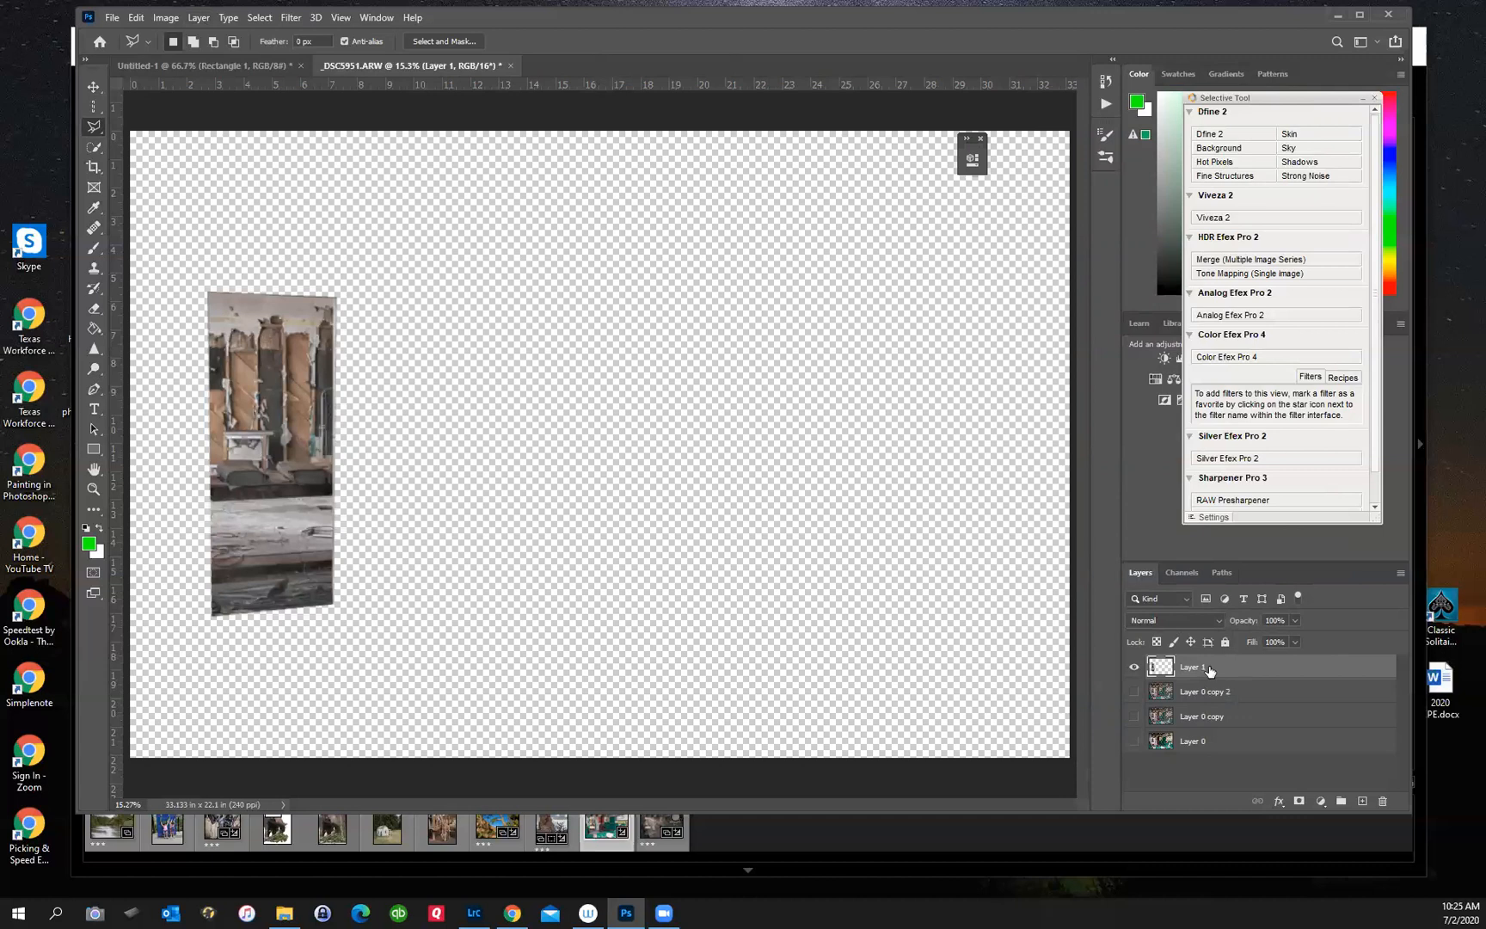
- Move the copied doorway piece over the stove and show the three full-photo layers again
click(93, 87)
drag(250, 425, 494, 368)
click(1133, 692)
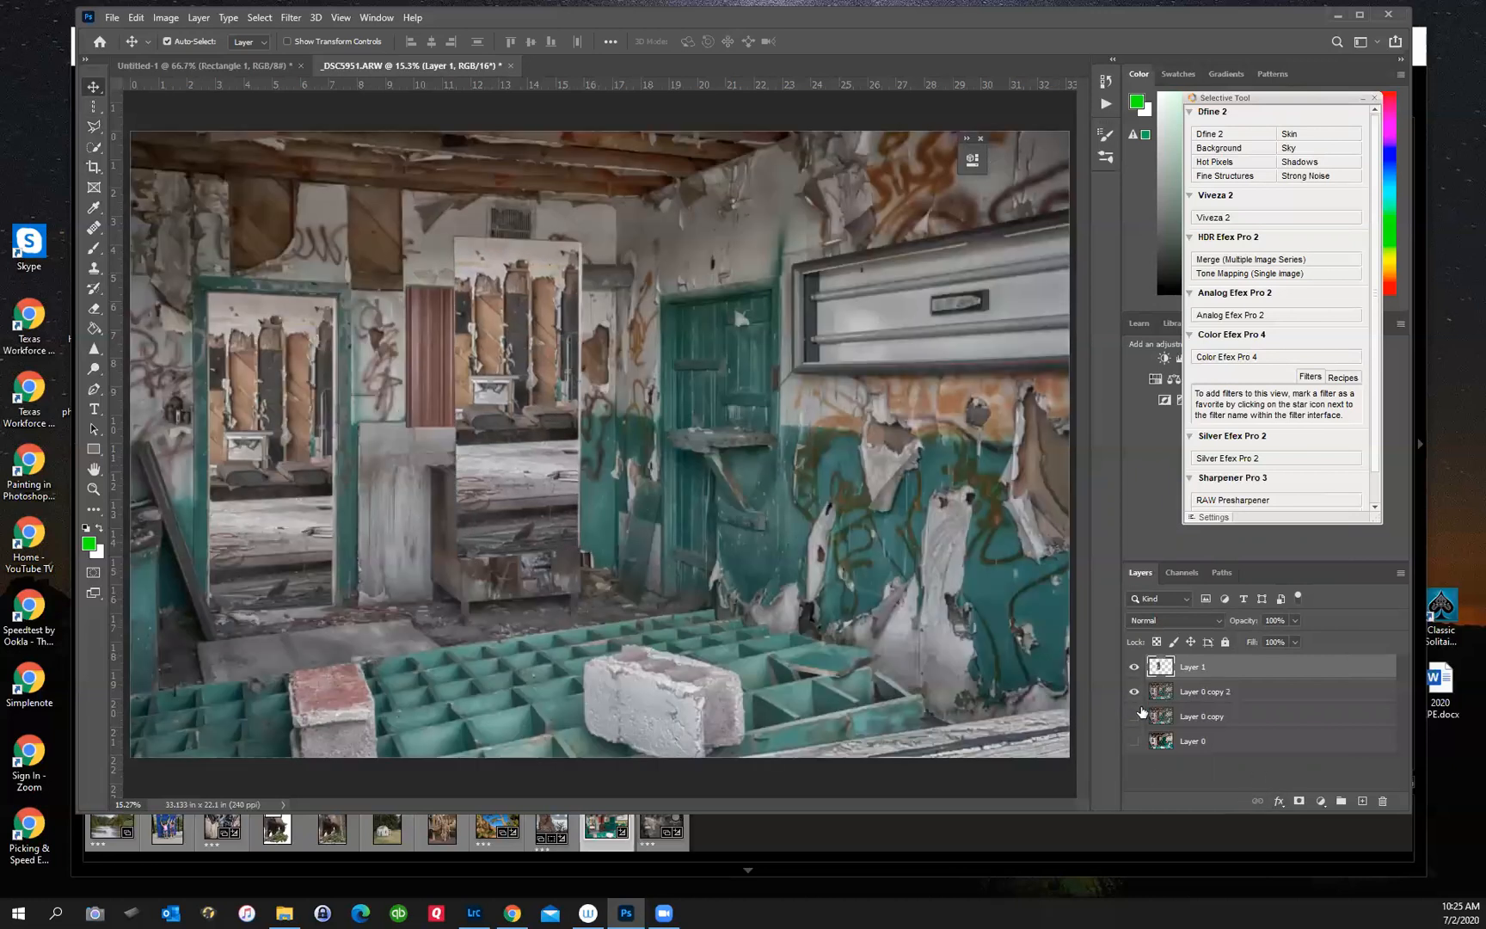
click(1134, 716)
click(1134, 740)
drag(502, 350, 533, 355)
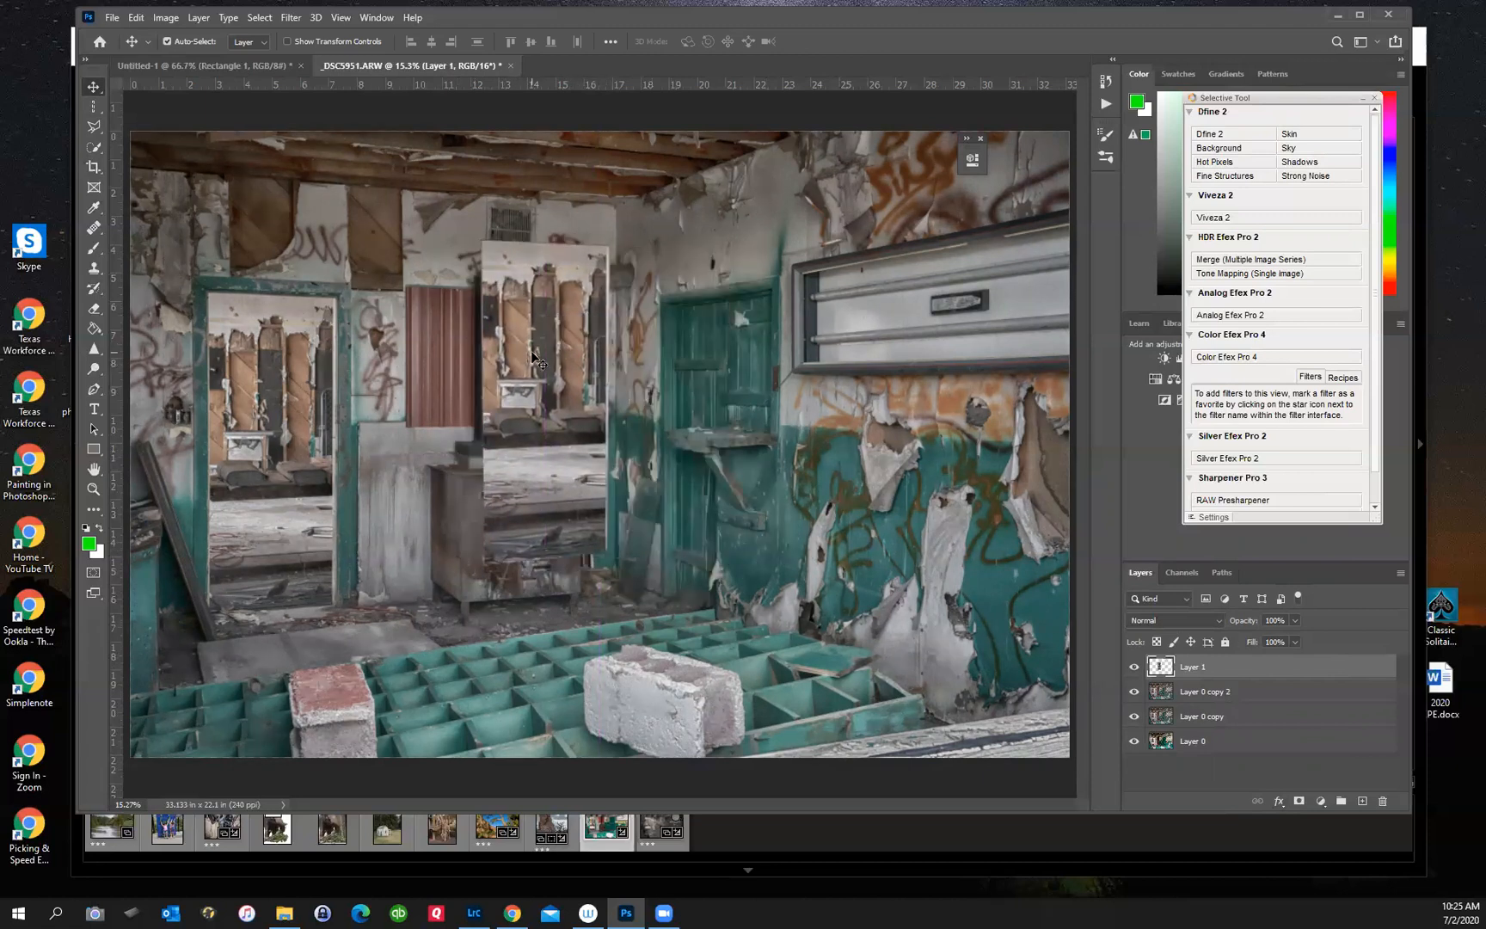
- Use Free Transform to rotate the doorway piece about 88° and place its corner at the framed panel on the graffiti wall
click(136, 19)
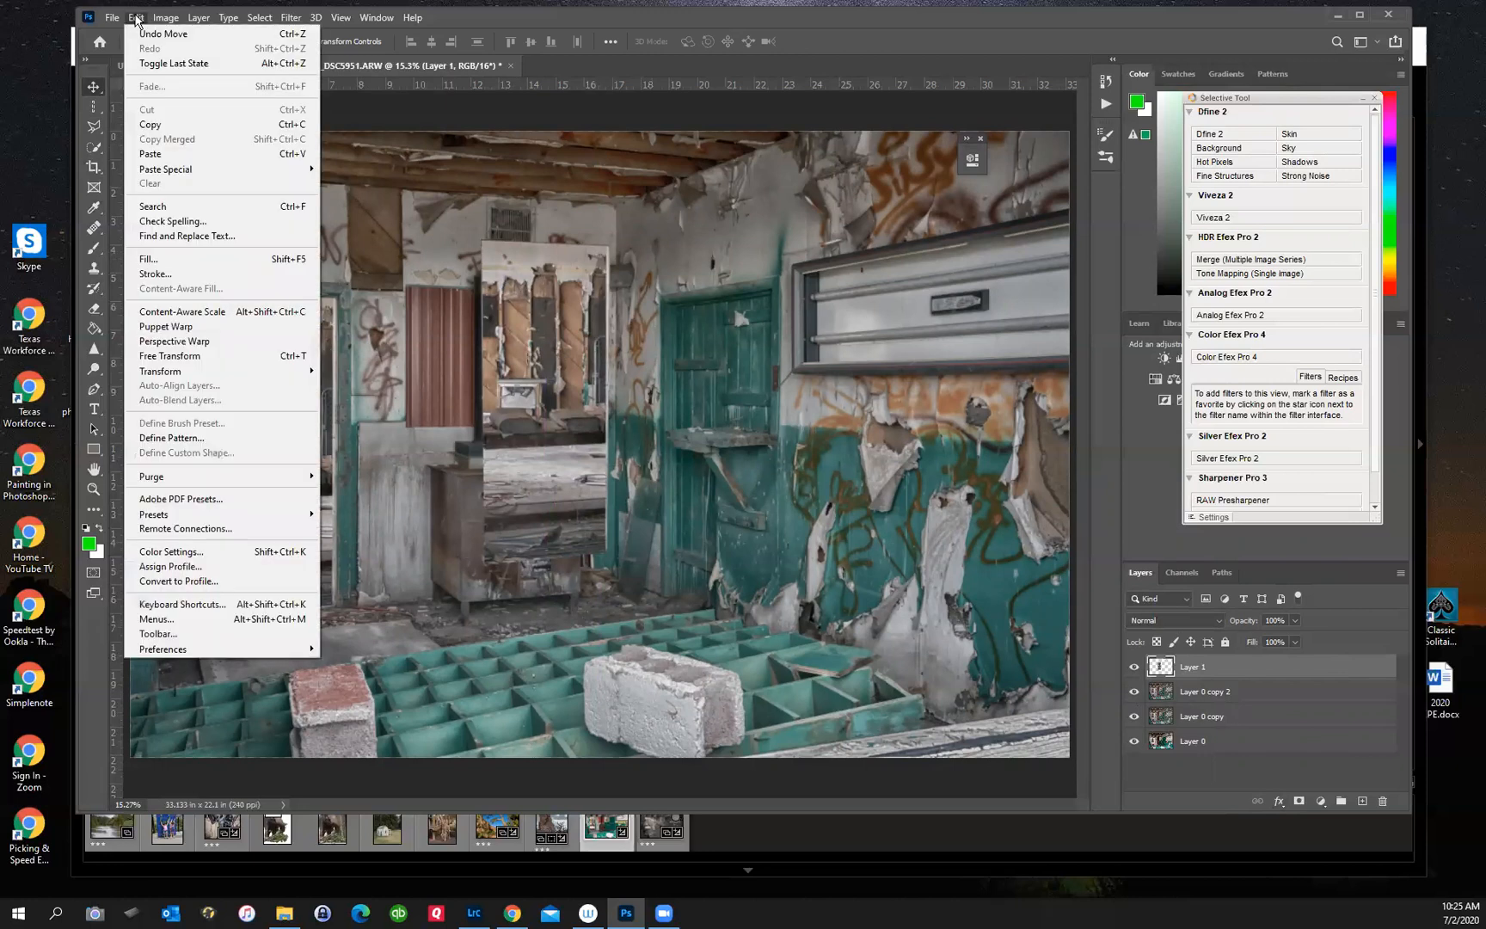
mouse_move(221, 373)
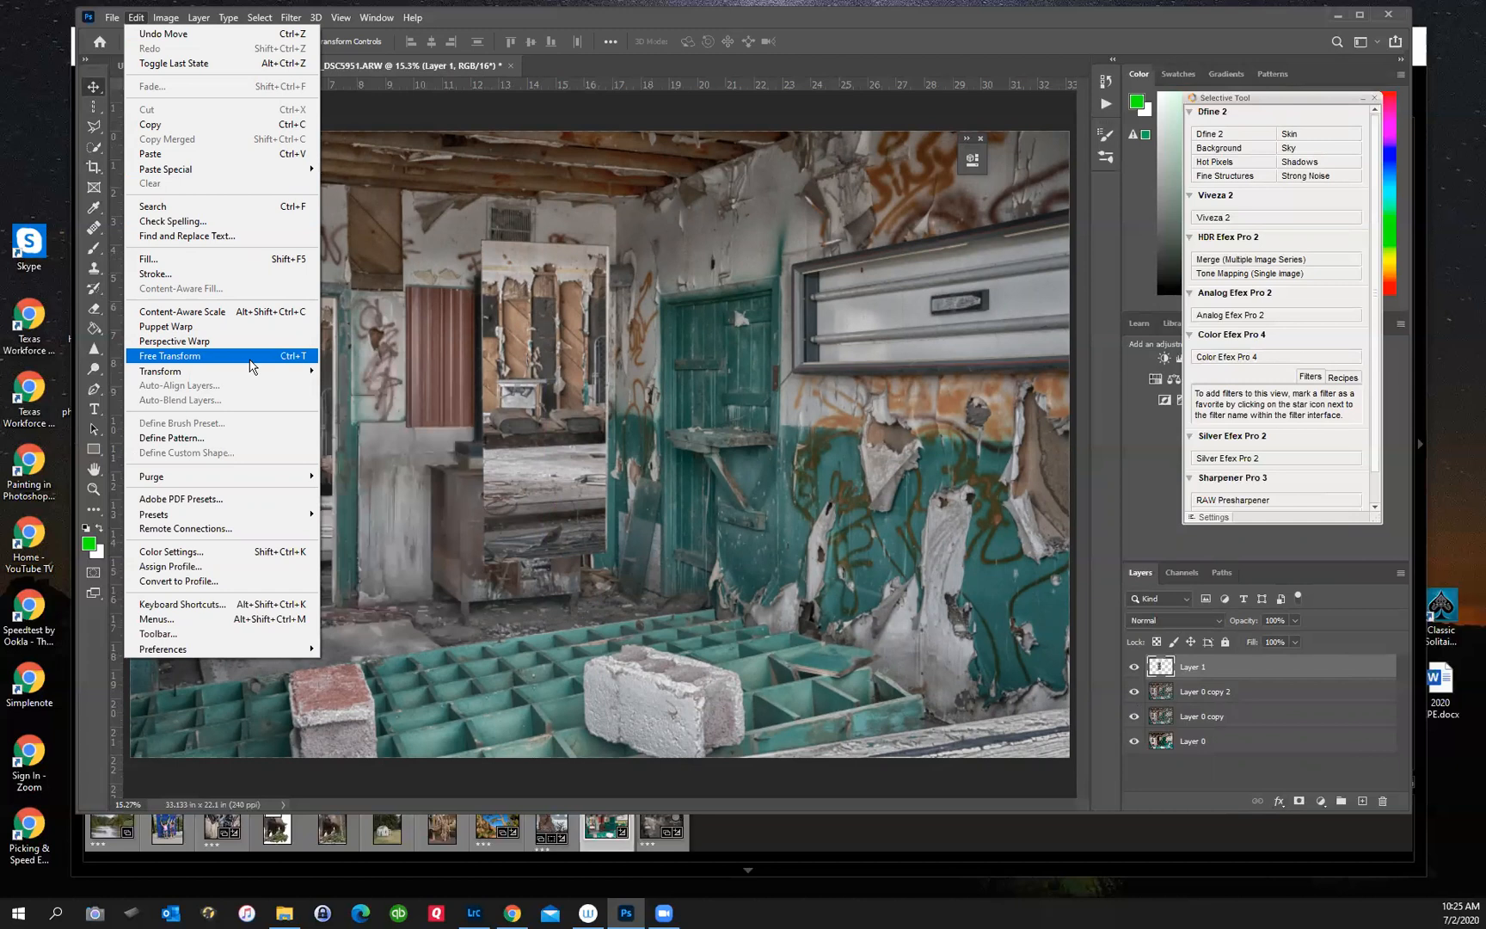
click(248, 356)
drag(634, 235, 739, 481)
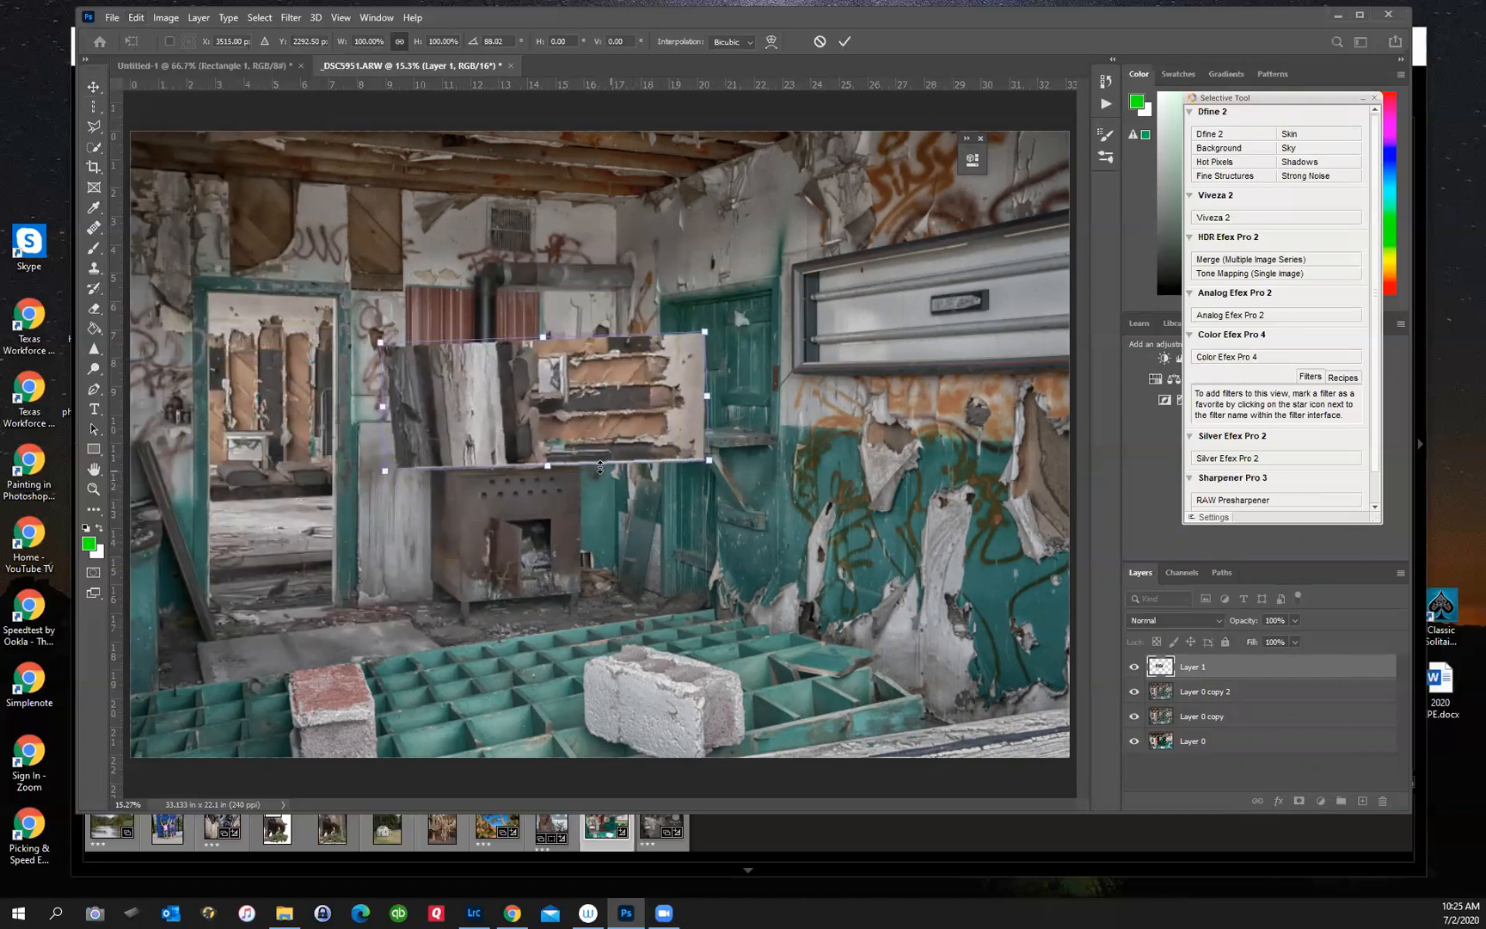
drag(622, 404, 948, 341)
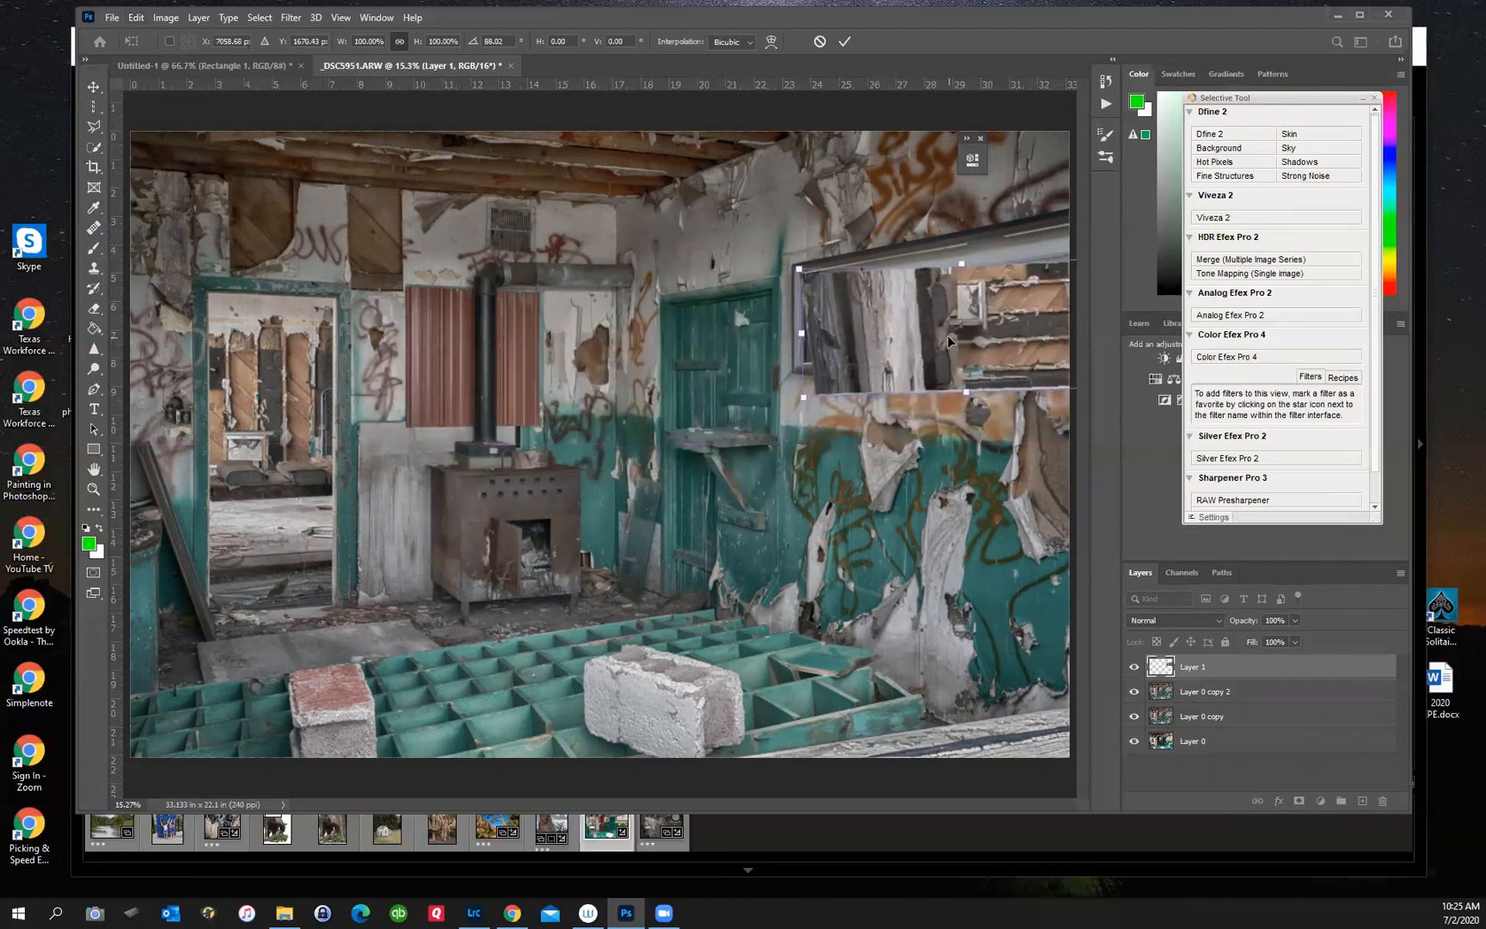
key(ctrl+minus)
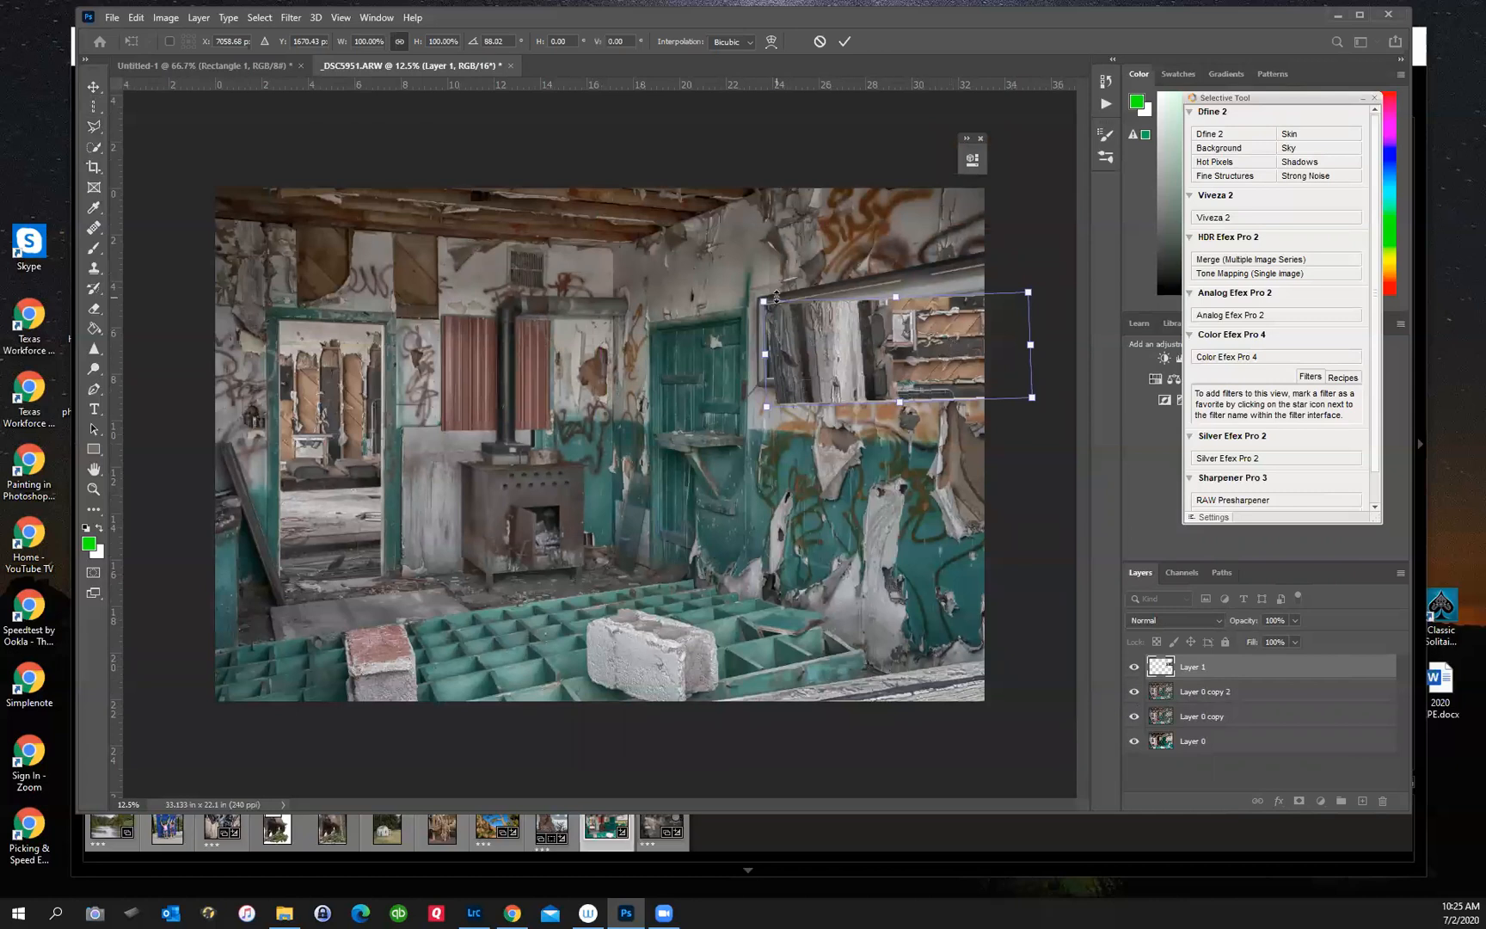
drag(765, 313, 762, 311)
- Try to warp the doorway piece's outer upper corner towards the frame's slope, and undo that warp
click(137, 17)
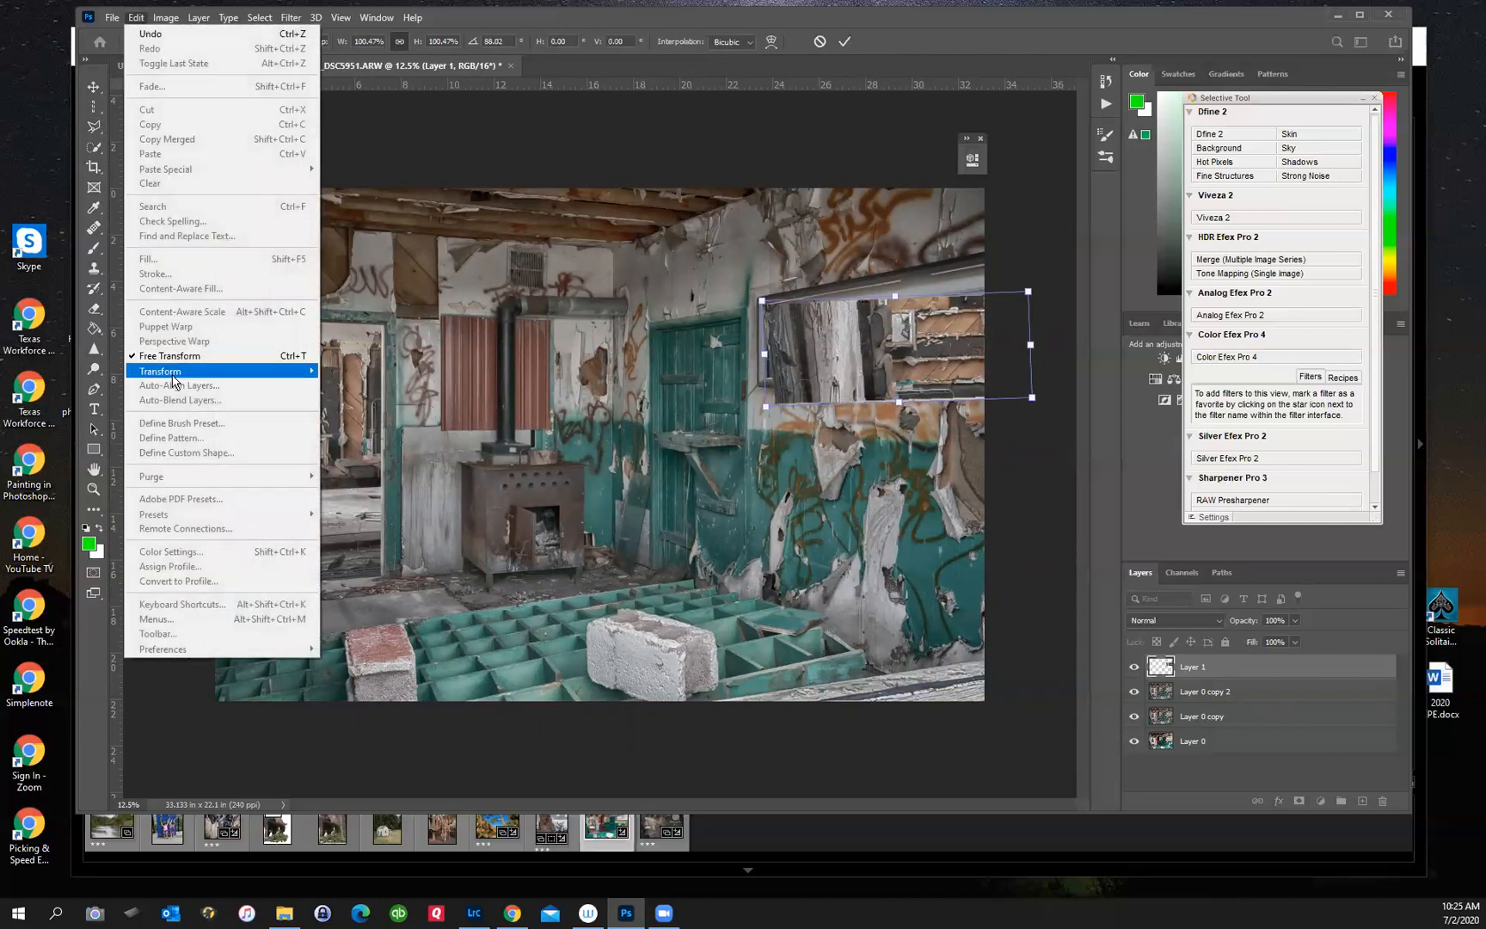
mouse_move(183, 376)
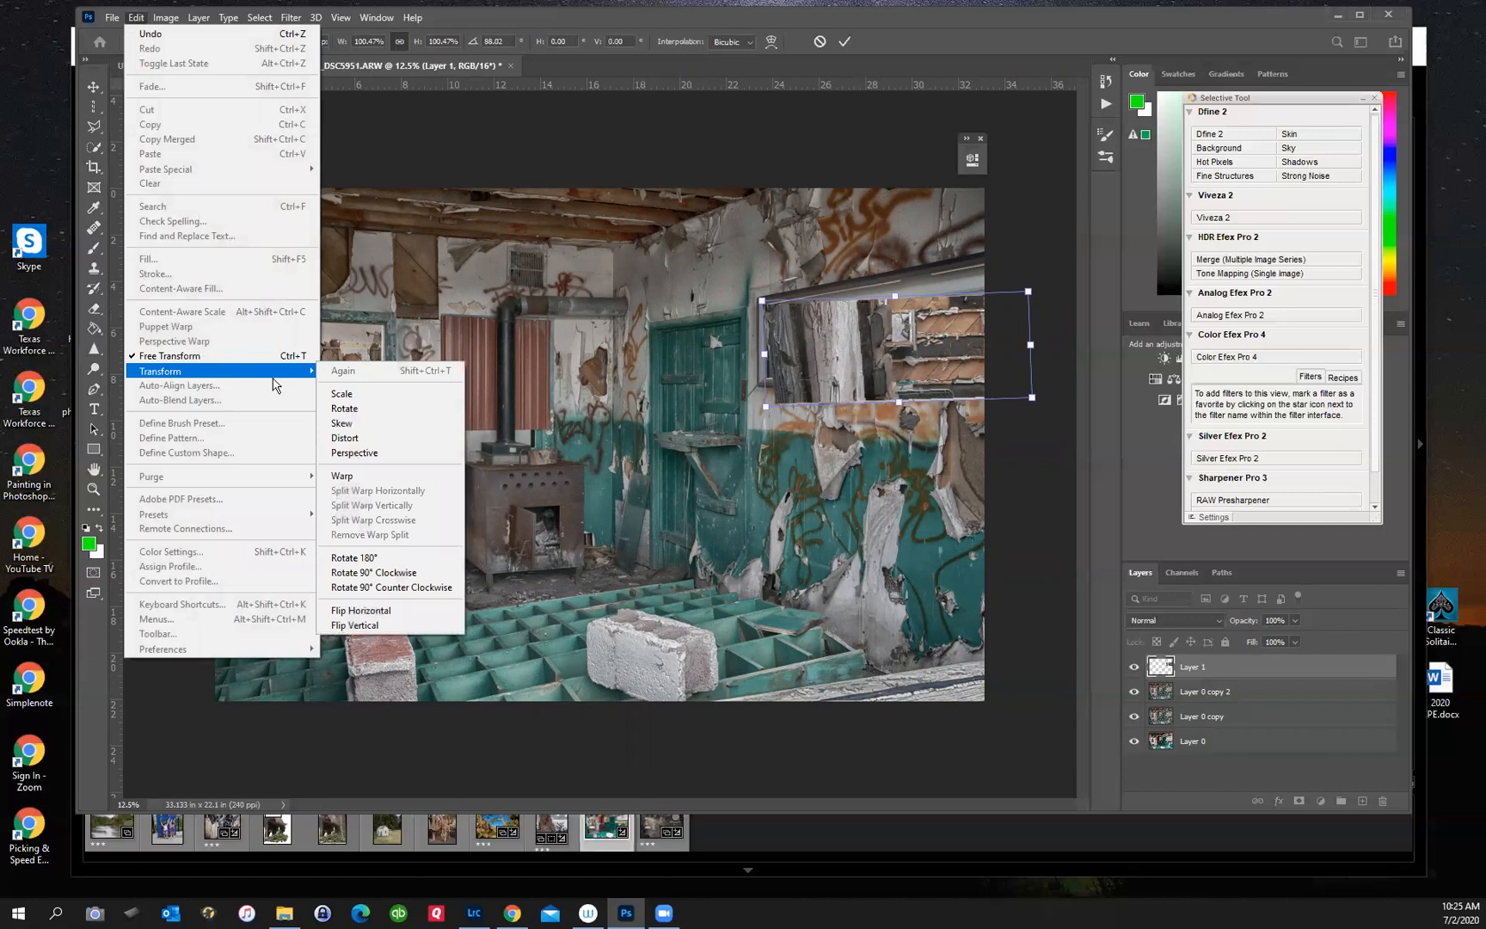
click(342, 476)
drag(1029, 291, 1025, 270)
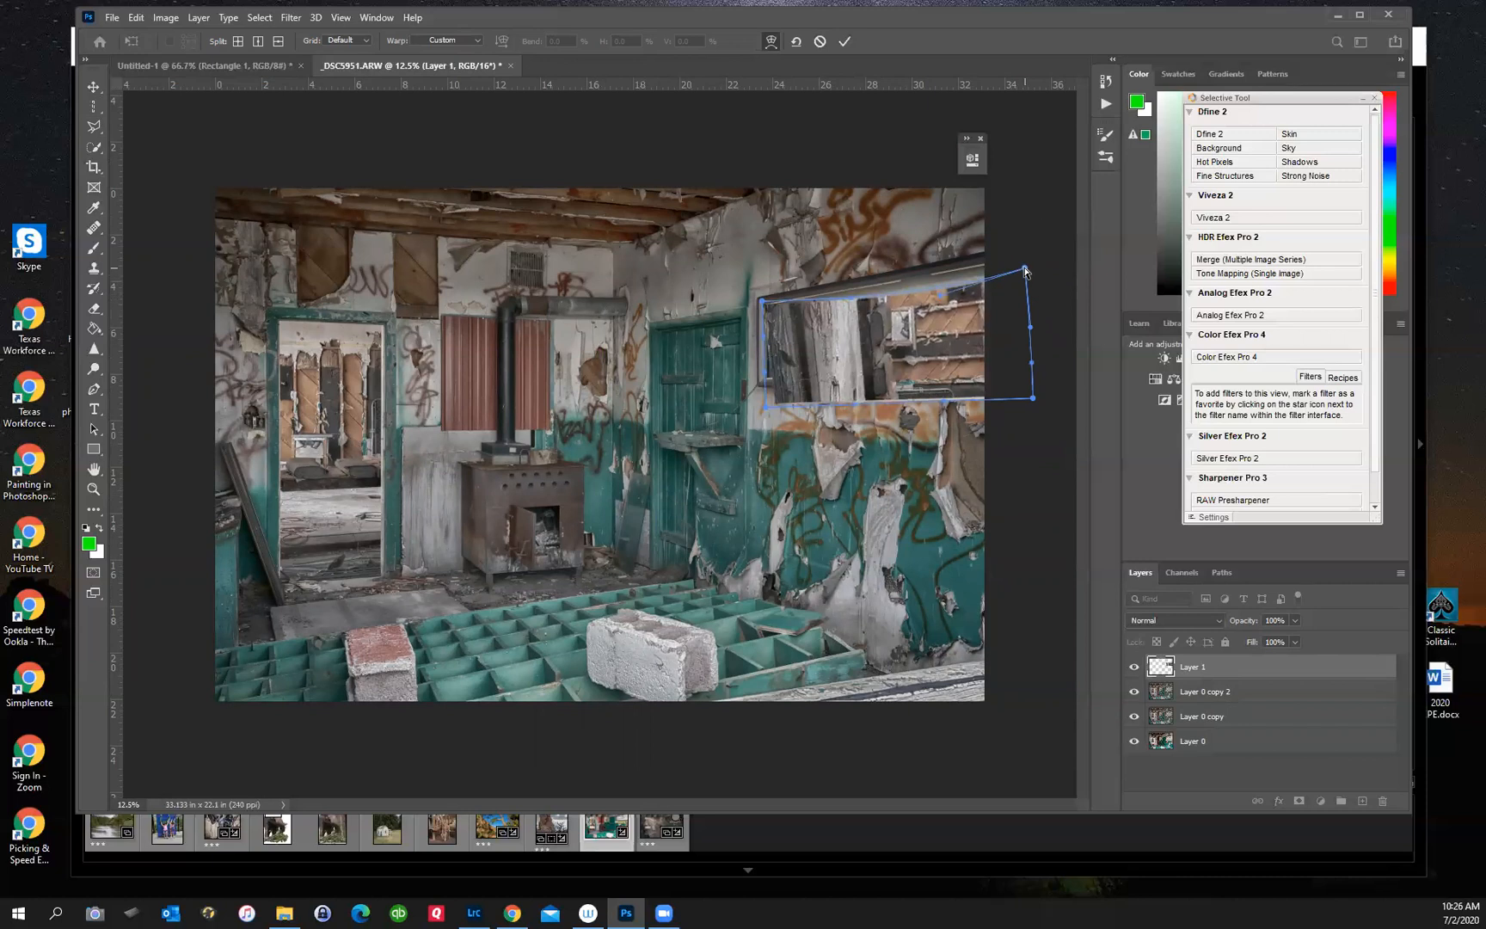
key(ctrl+z)
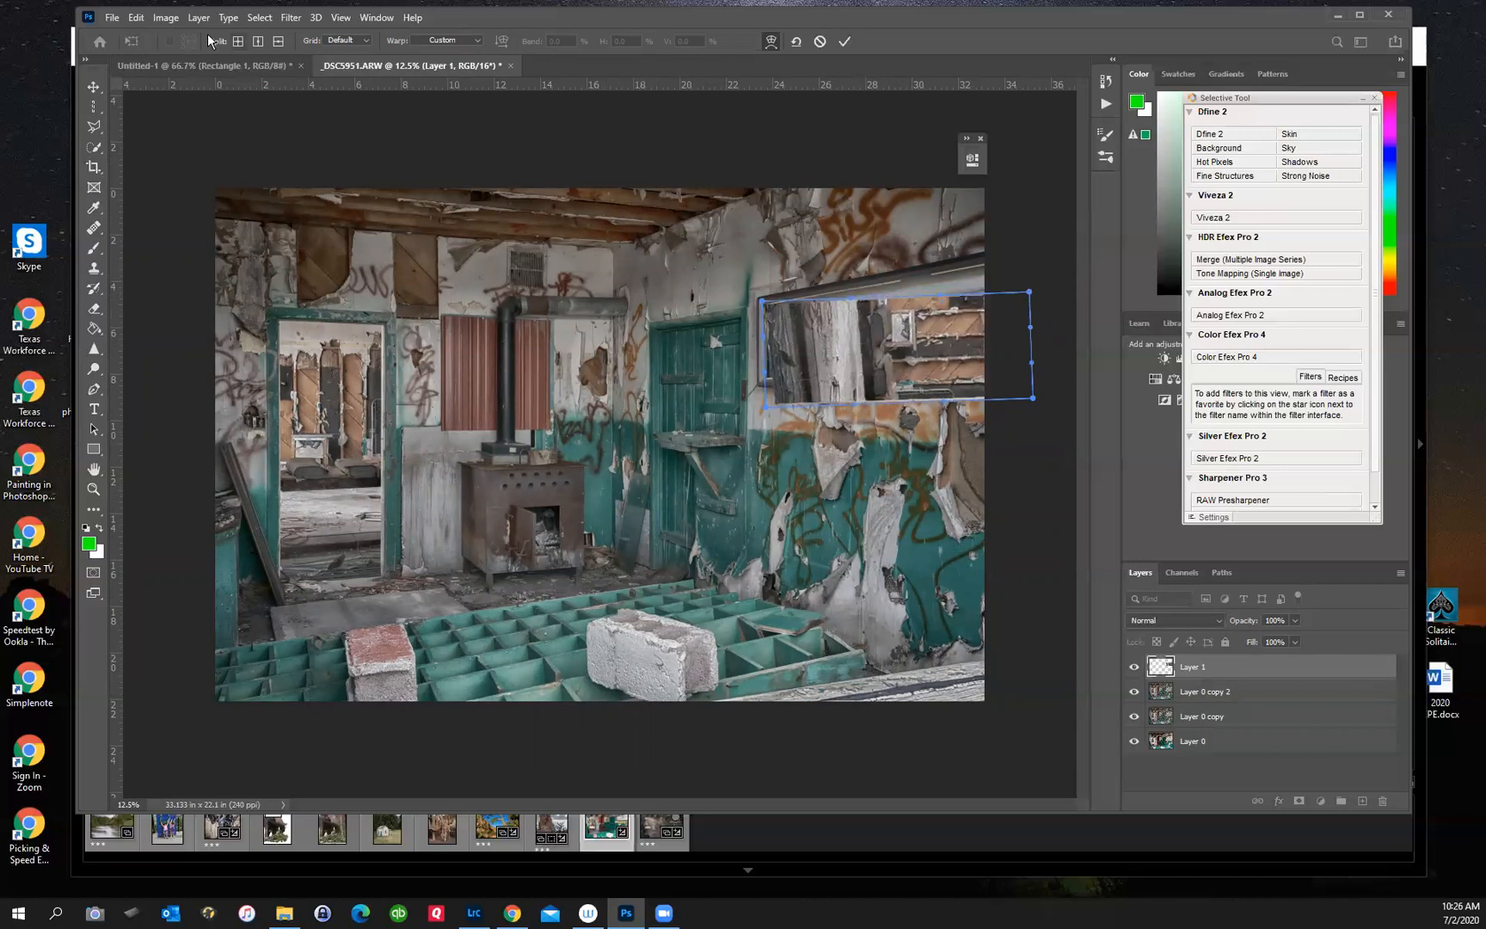
- Distort the doorway piece corner by corner until it fills the slanted frame on the graffiti wall, and apply the transform
click(136, 17)
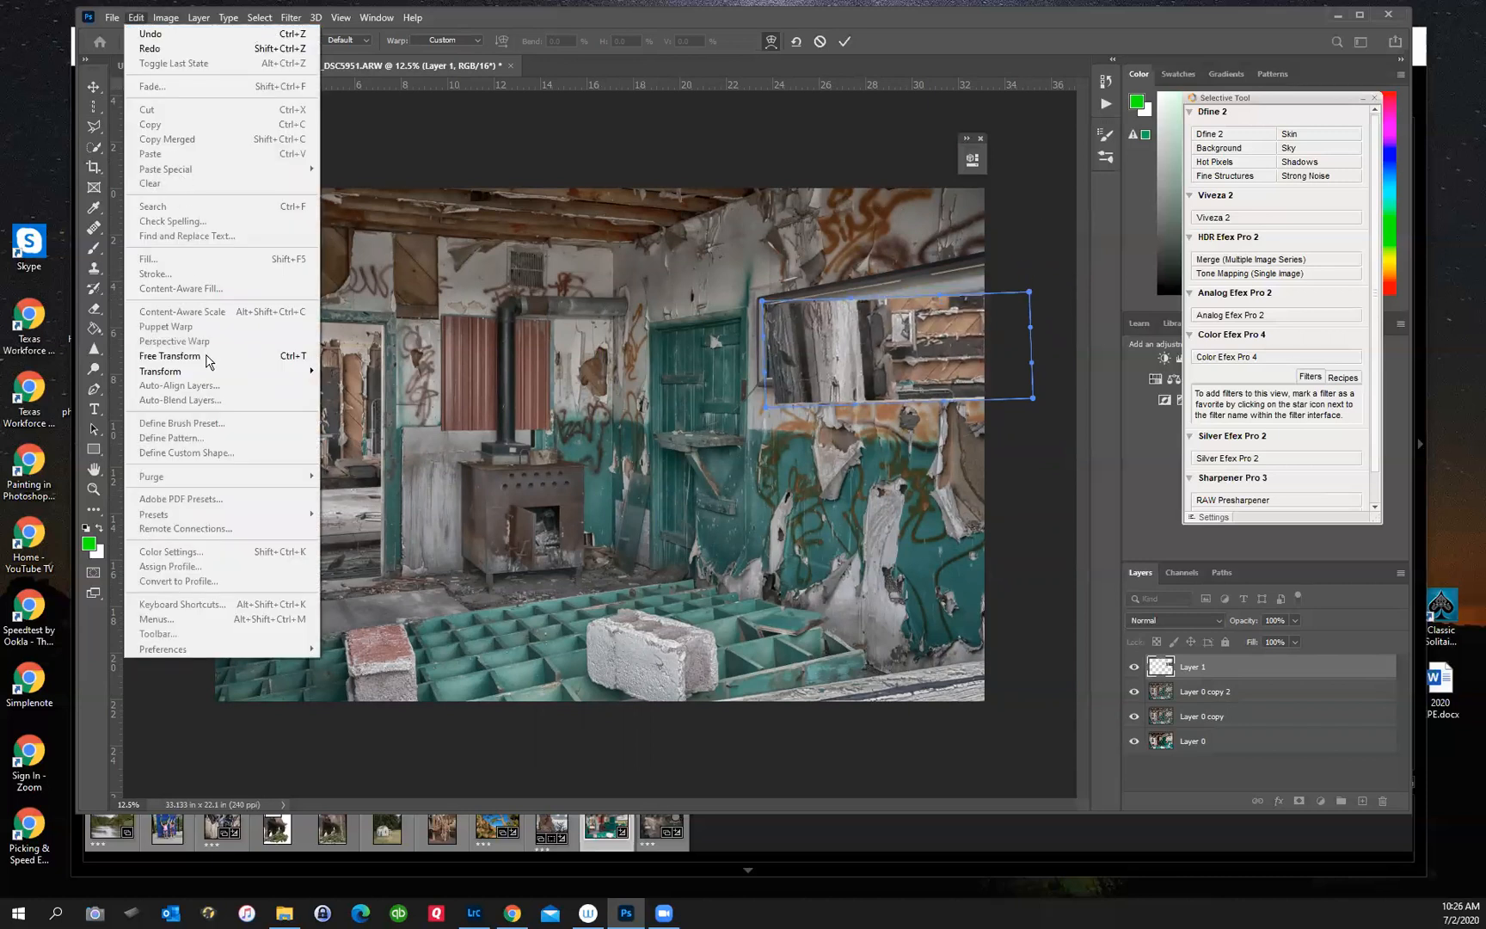
mouse_move(207, 371)
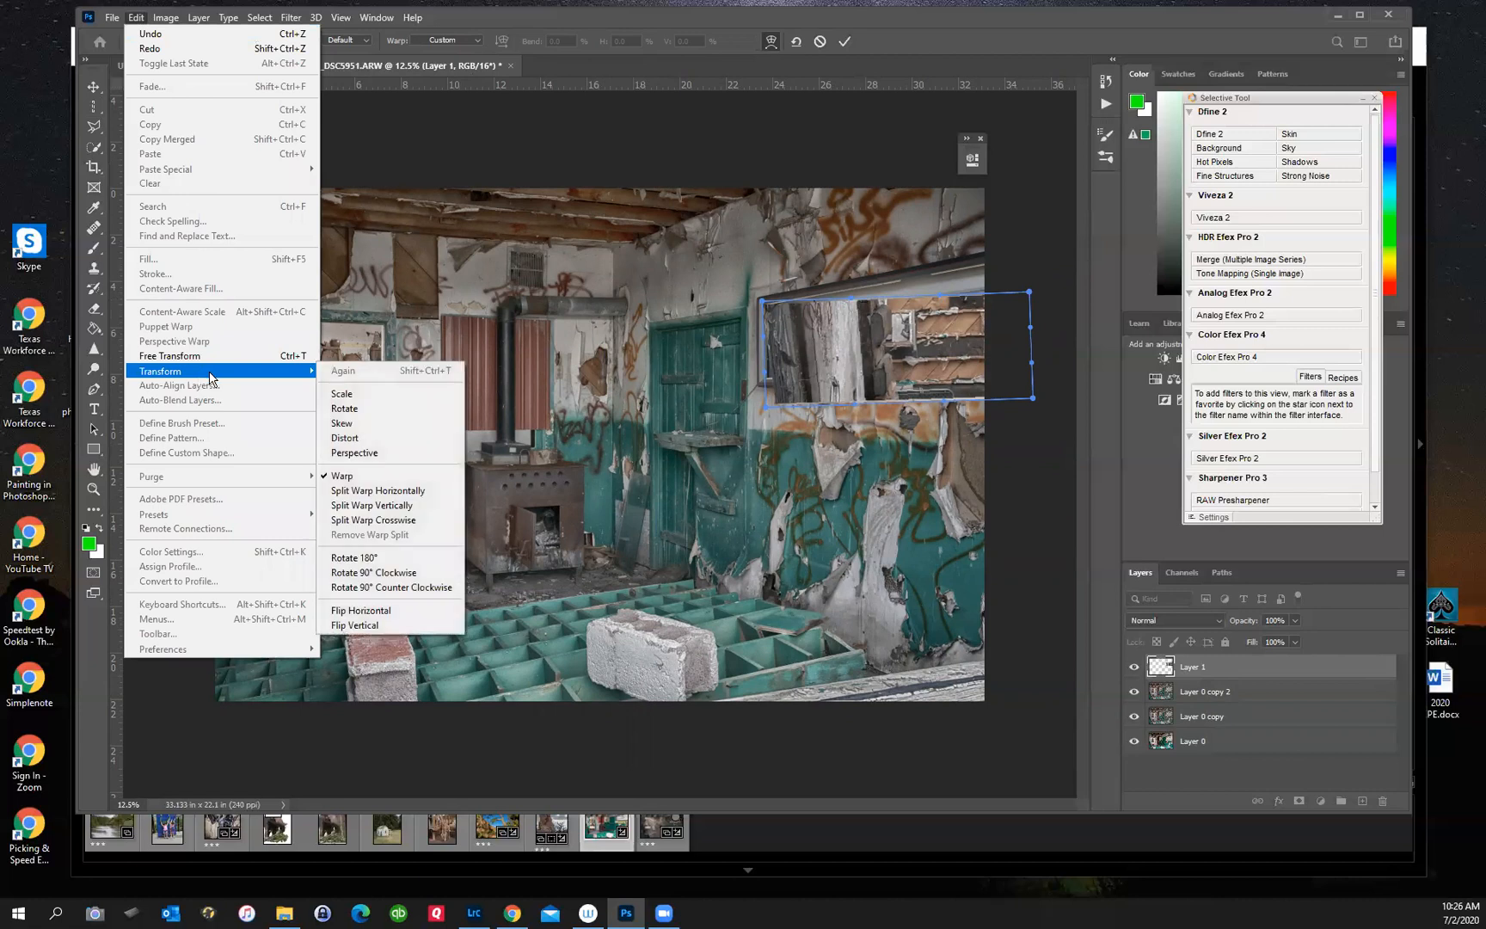
click(355, 448)
drag(1029, 294, 1028, 258)
drag(1031, 397, 1035, 365)
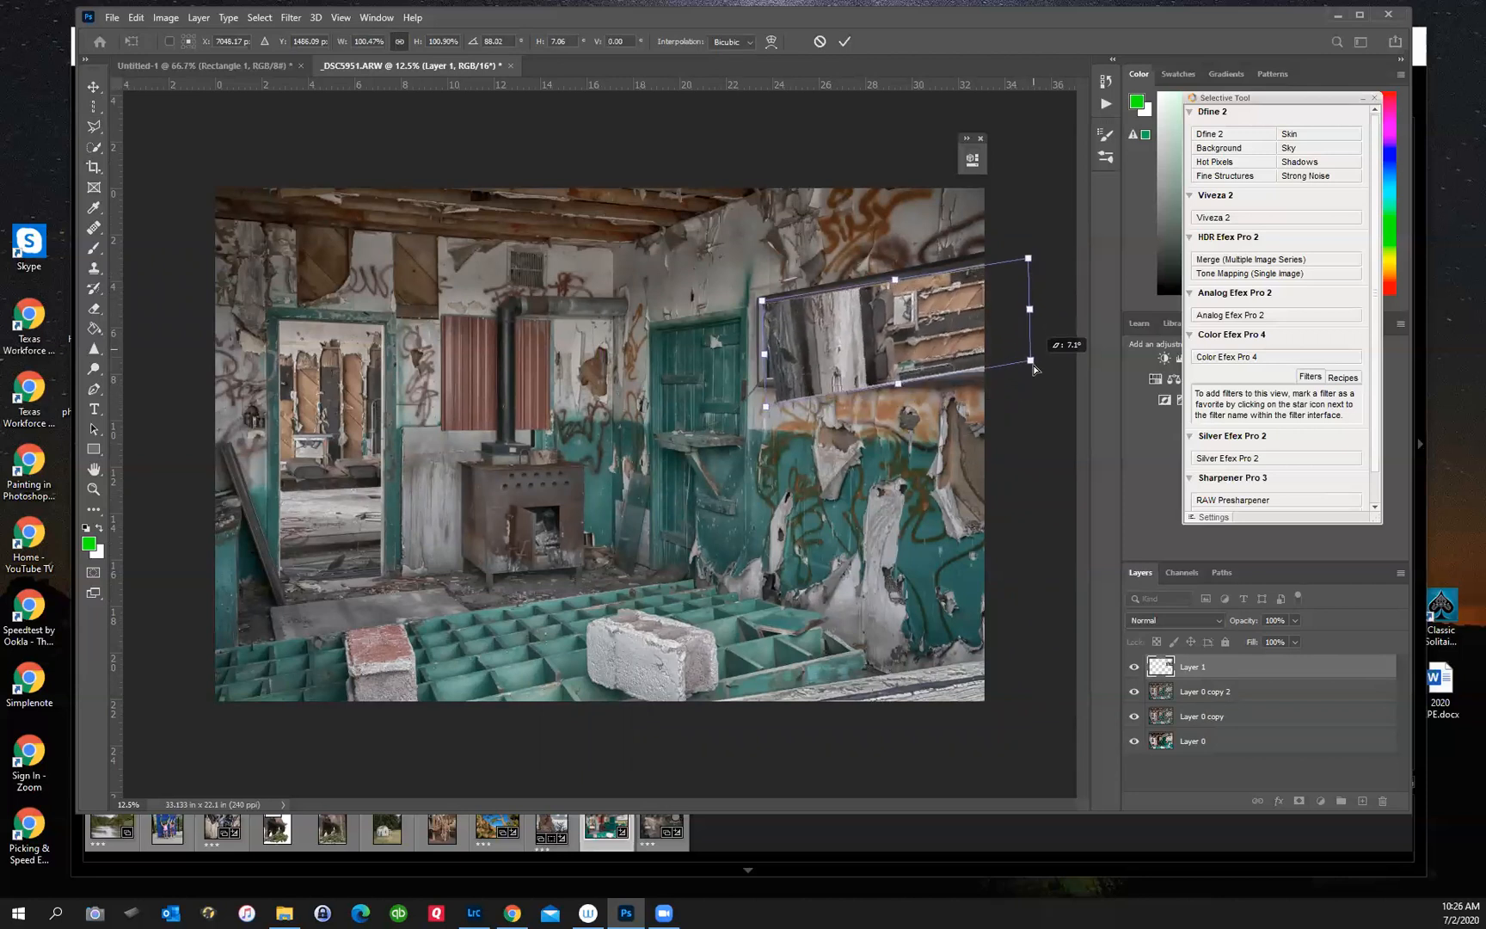
drag(765, 406, 770, 381)
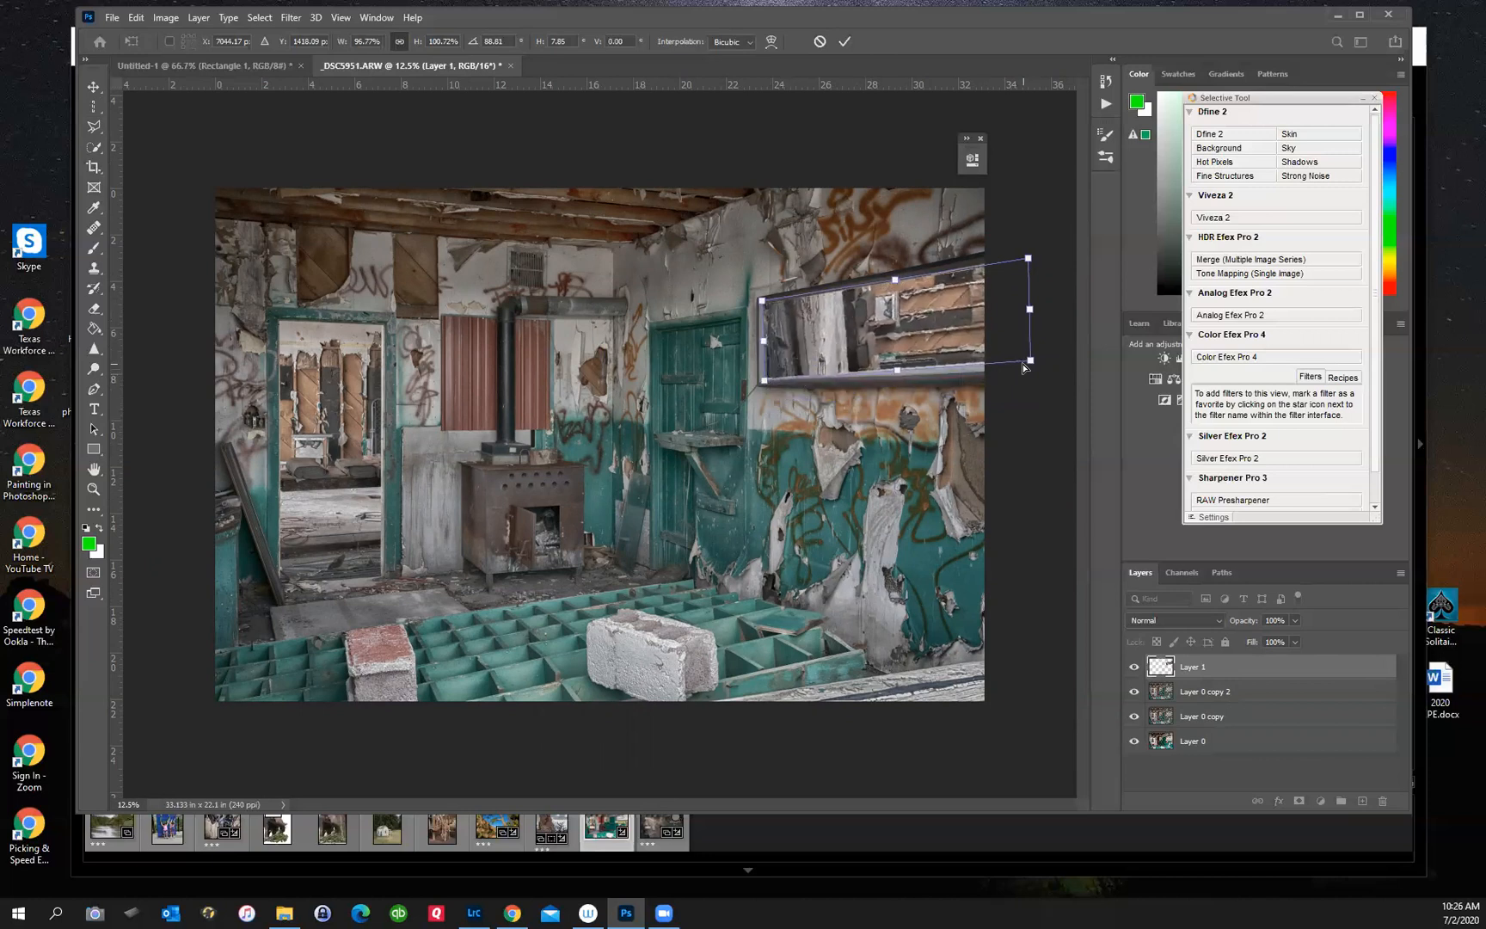
drag(1030, 360, 987, 372)
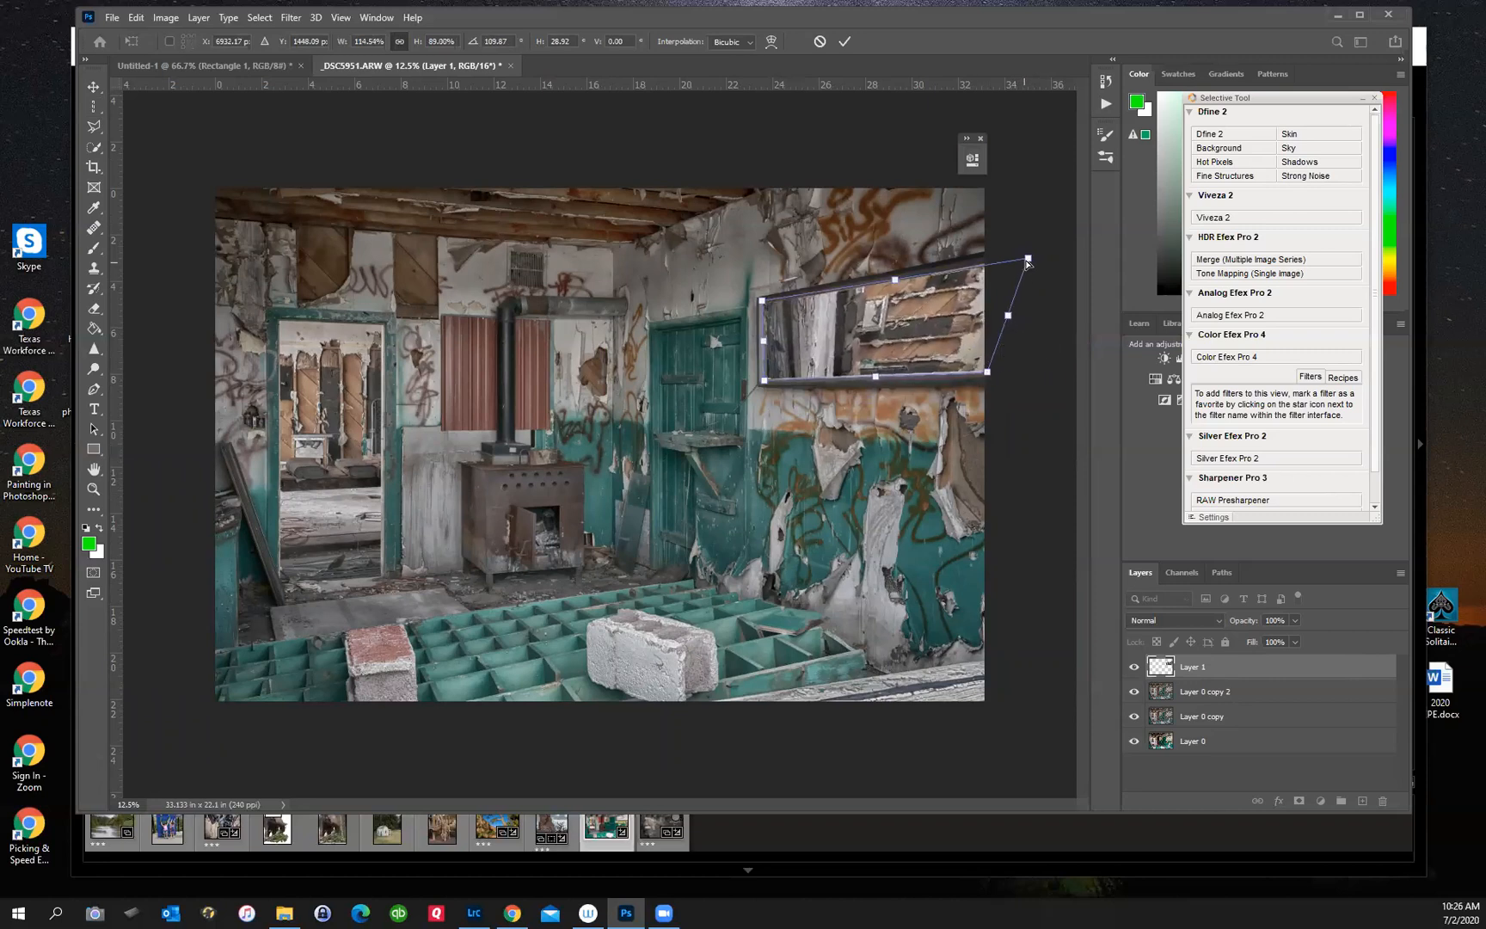
drag(1027, 260, 987, 266)
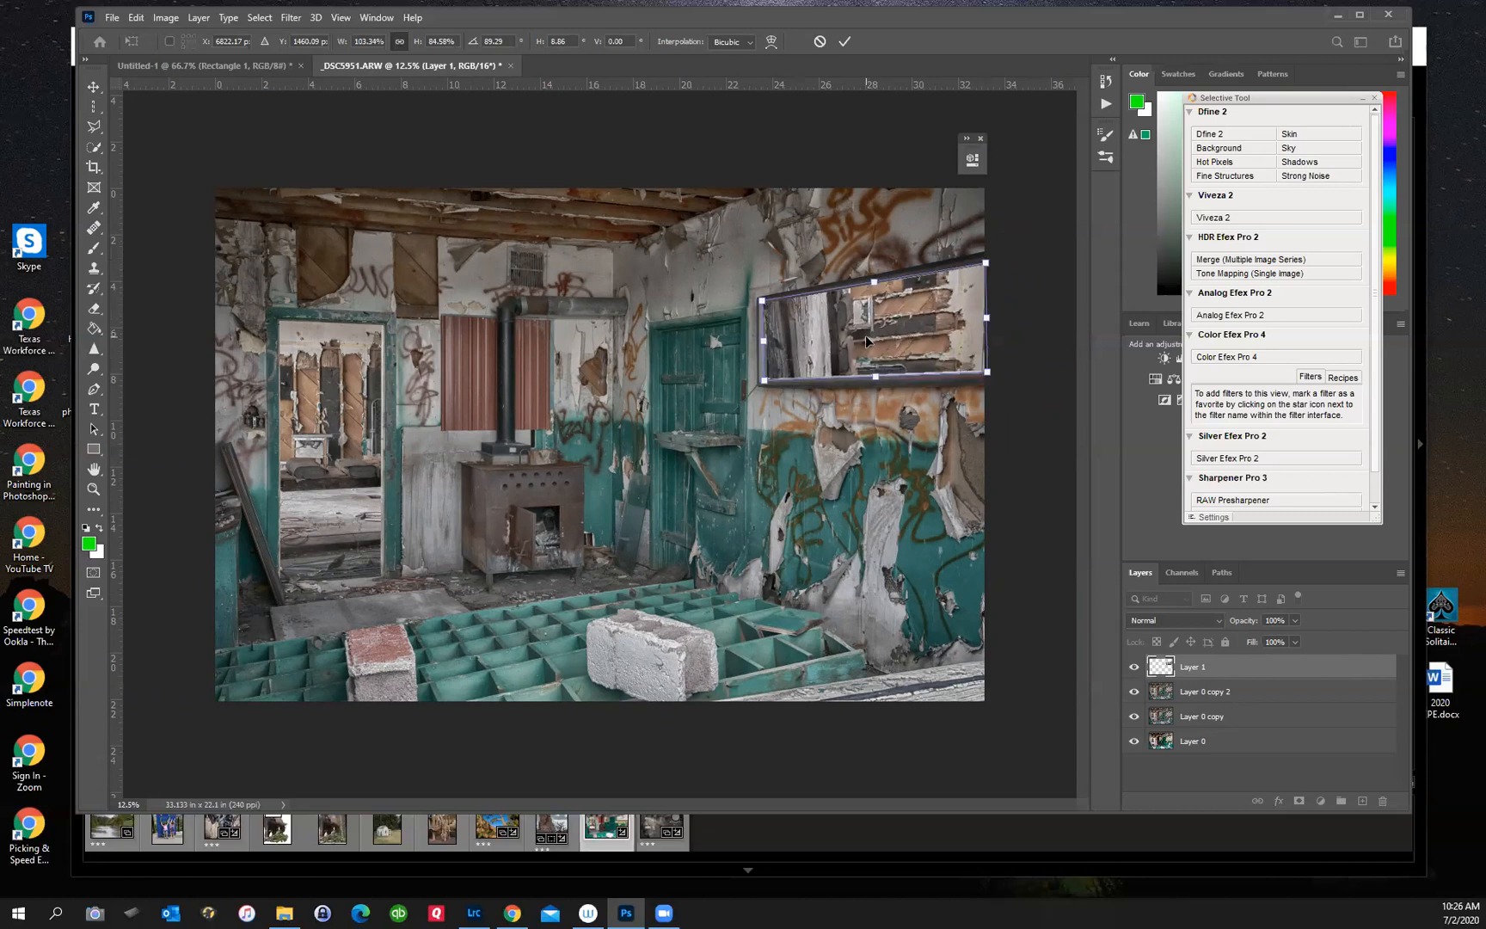
key(Return)
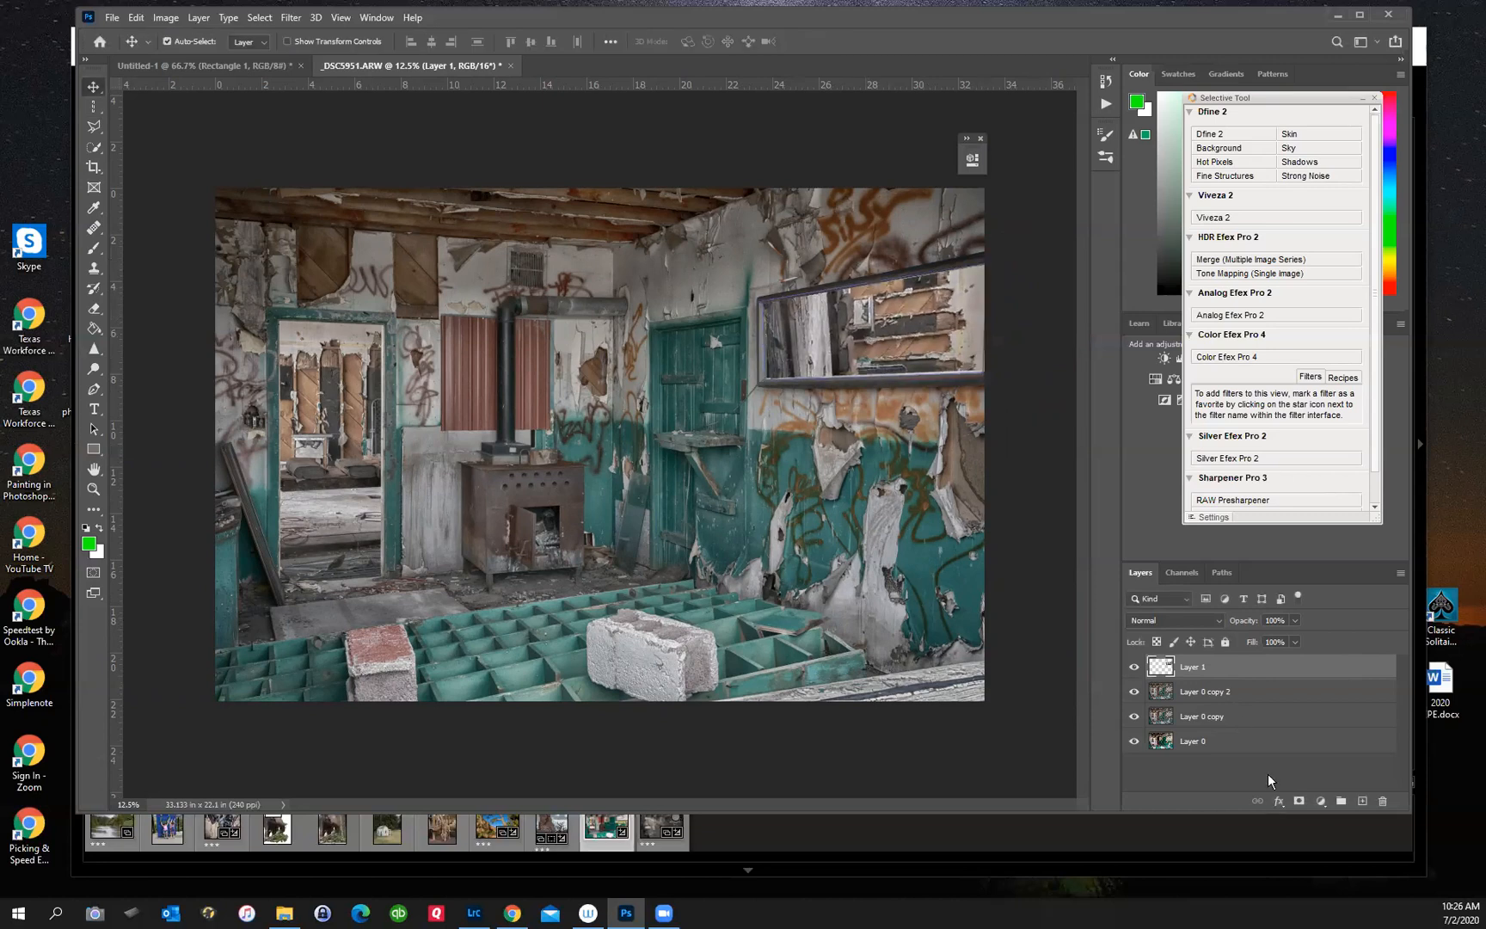
- Toggle Layer 1's visibility to compare, and lower its opacity to 70%
click(1134, 668)
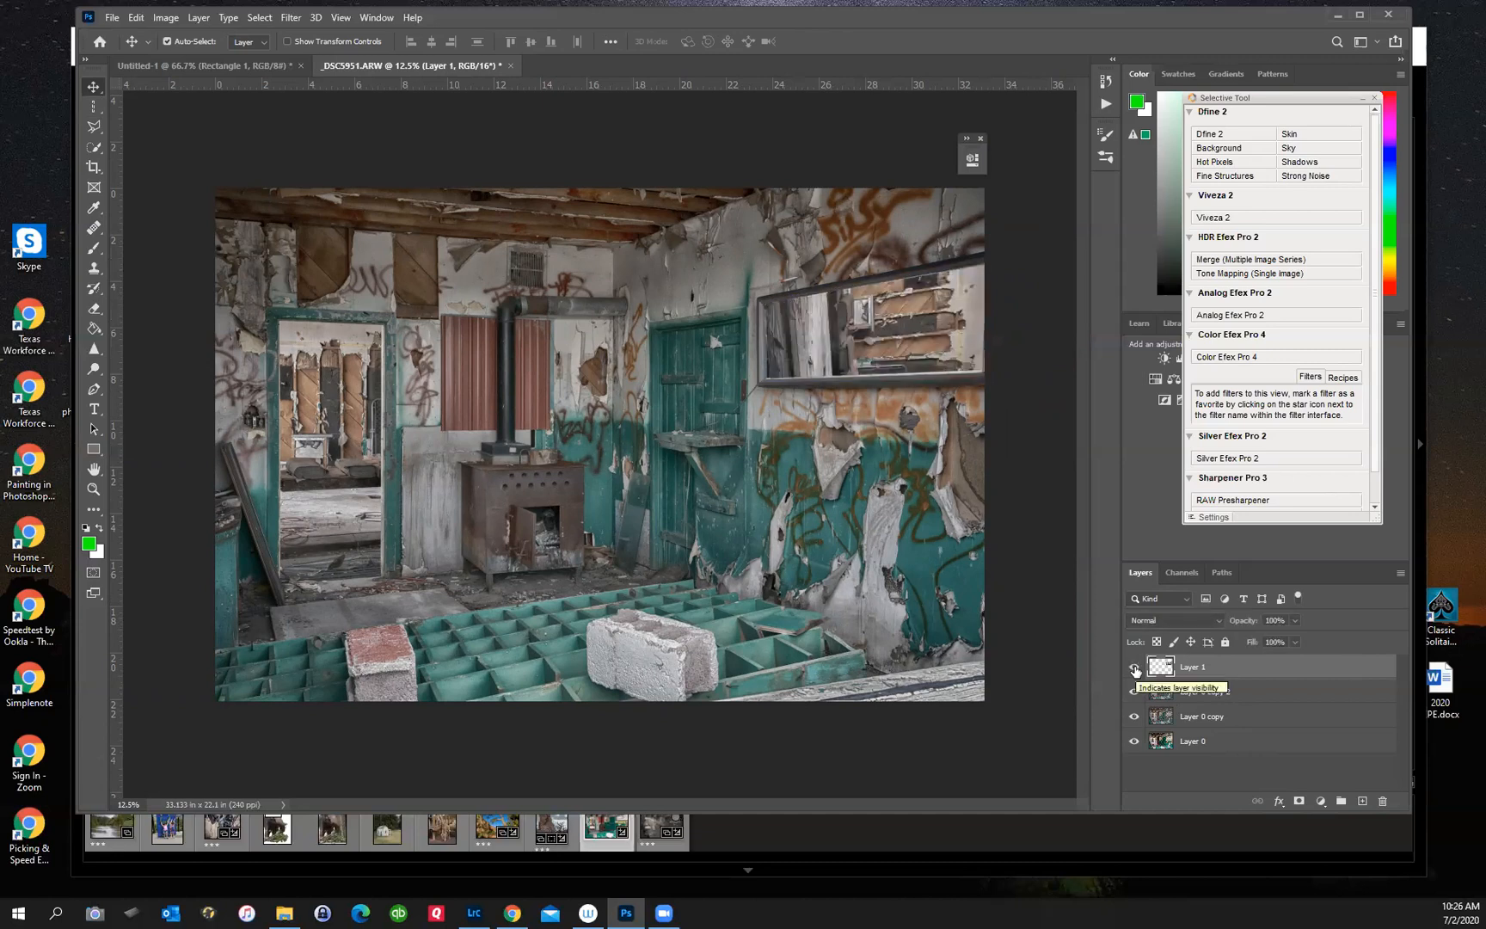
click(1294, 619)
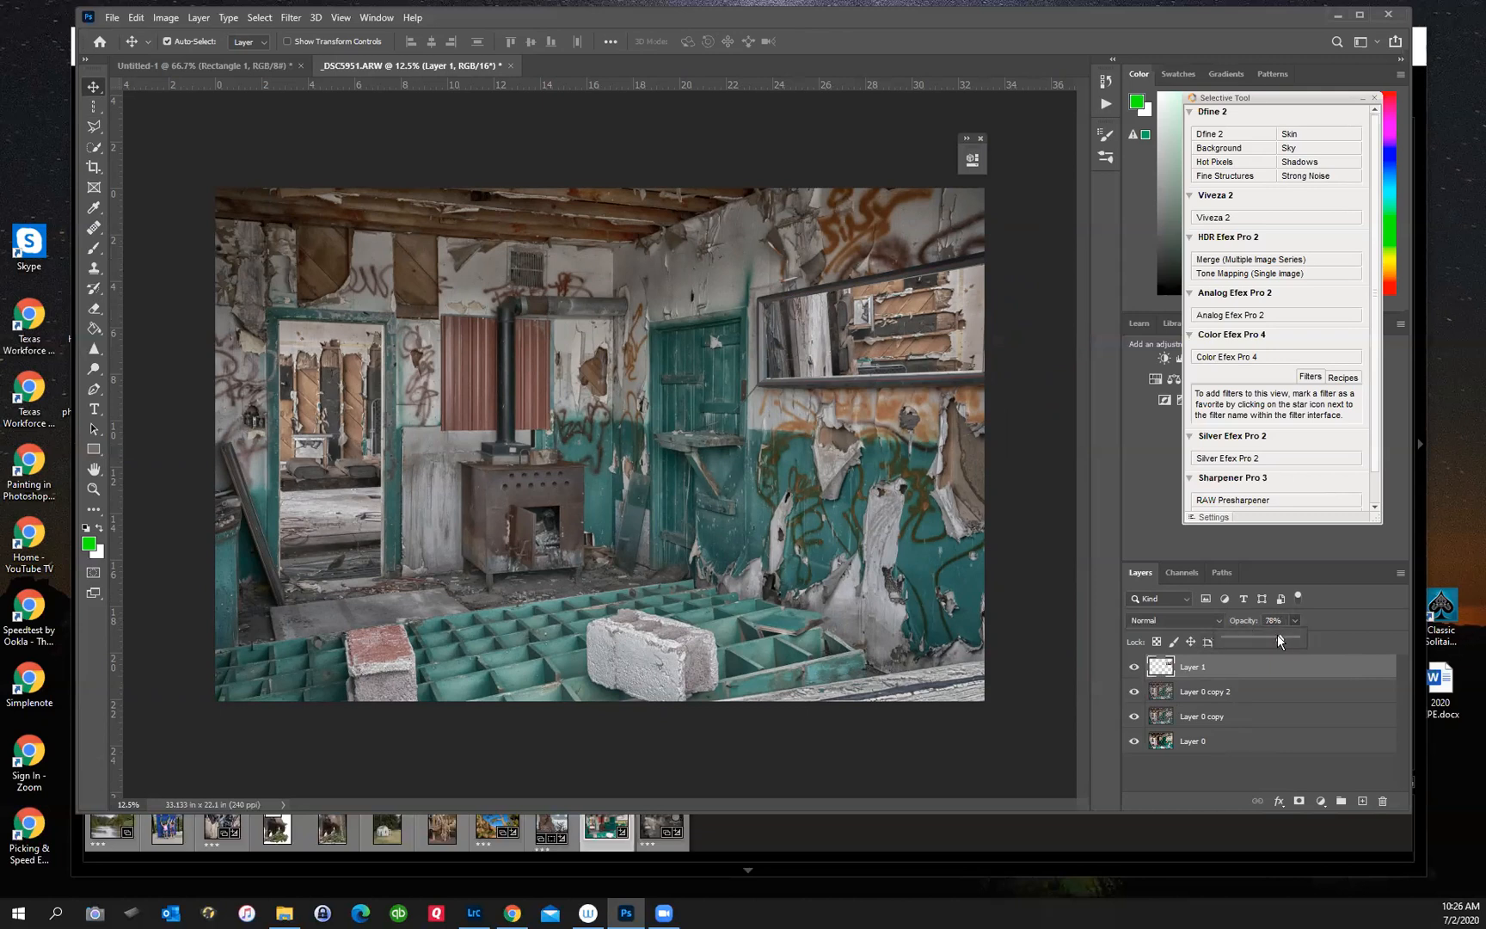
drag(1276, 635, 1274, 634)
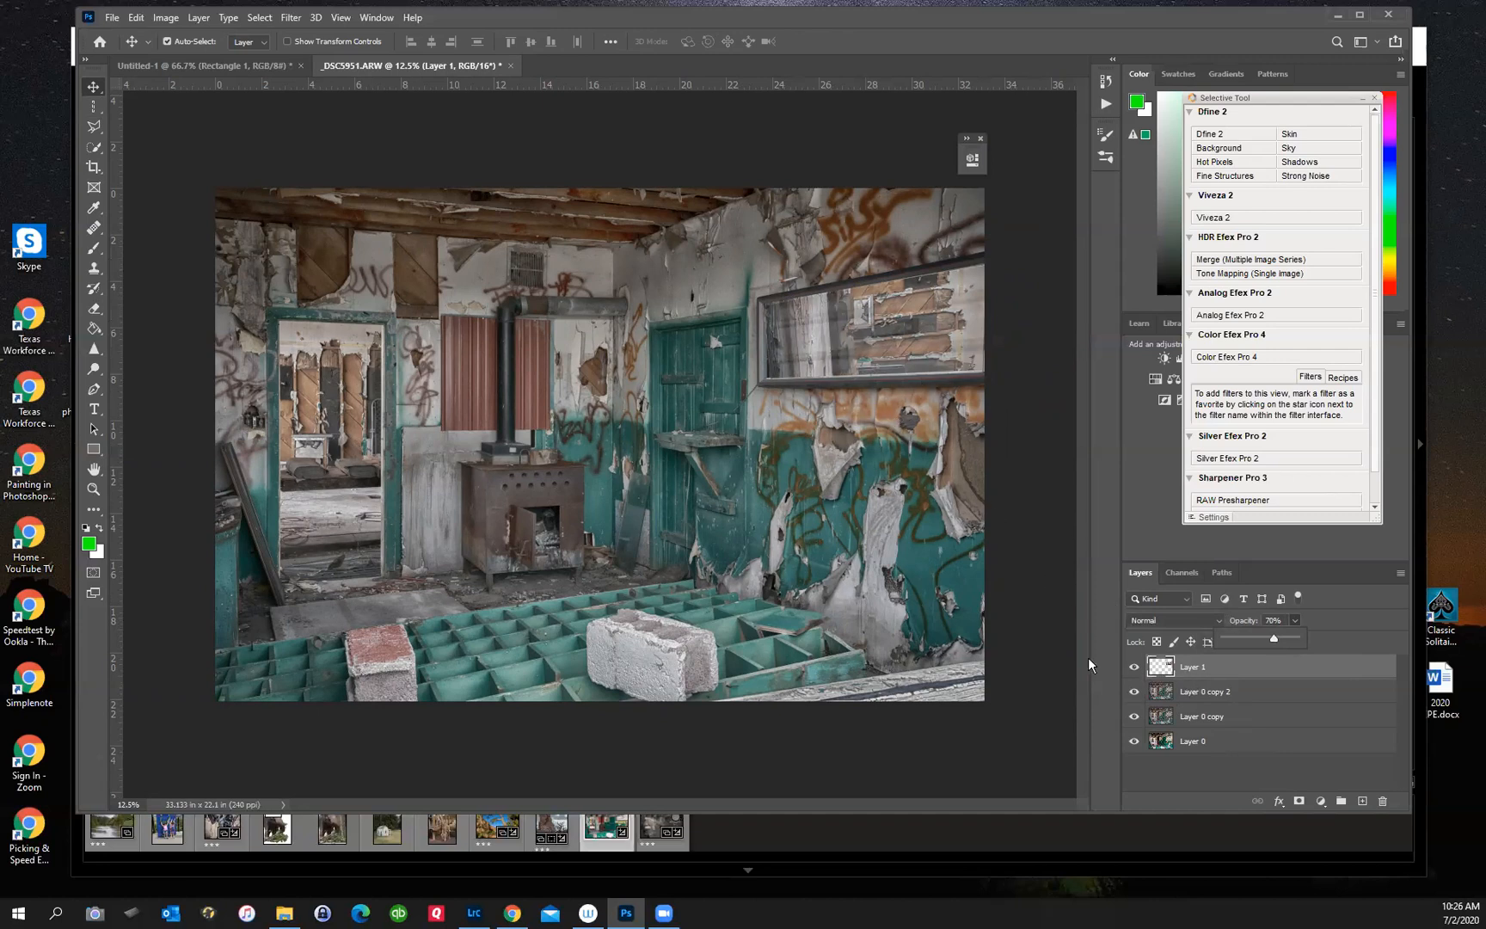
- Set Layer 1's blend mode to Overlay at 100% opacity and toggle its visibility to compare the effect
click(1158, 670)
click(1217, 621)
click(1216, 620)
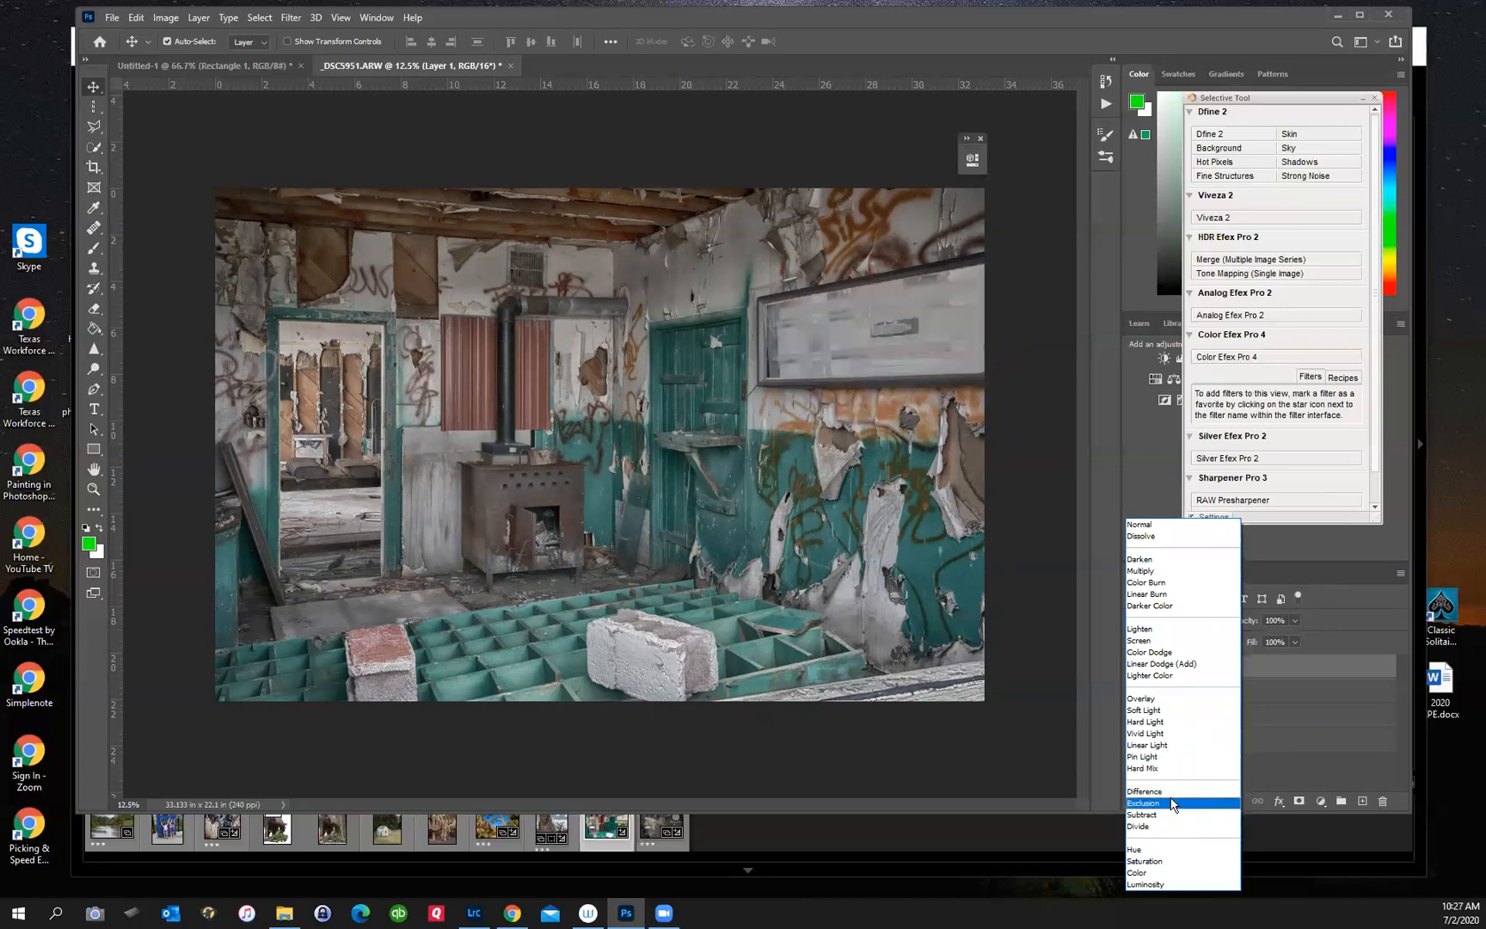
click(1174, 698)
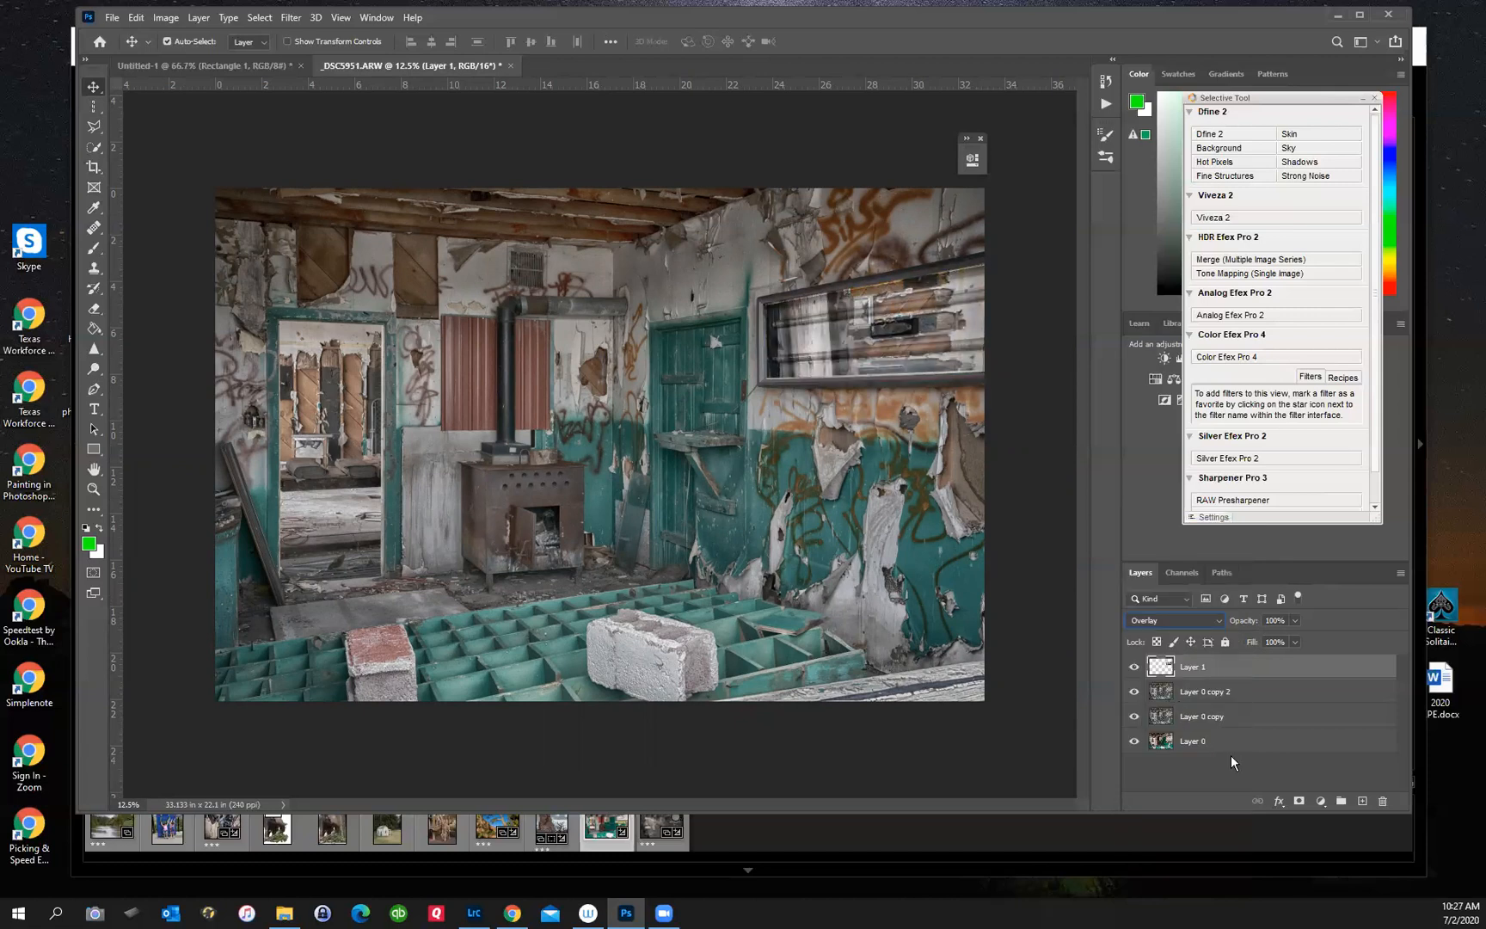
click(1134, 668)
click(1134, 668)
- Merge Layer 1 down into Layer 0 copy 2, and toggle the merged layer's visibility to compare
click(1400, 574)
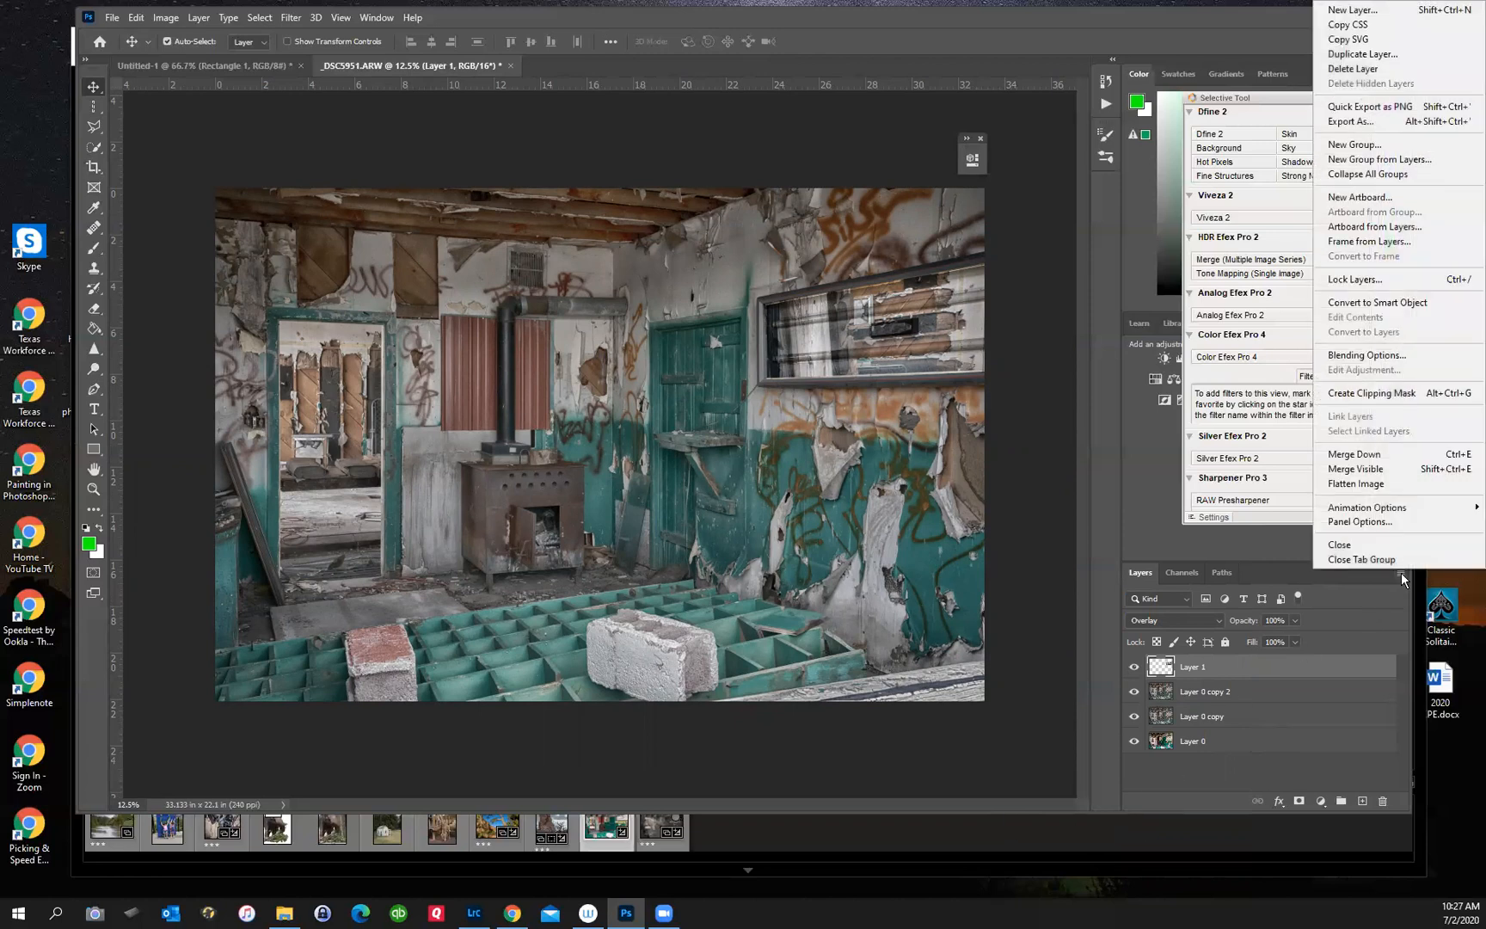
click(1357, 457)
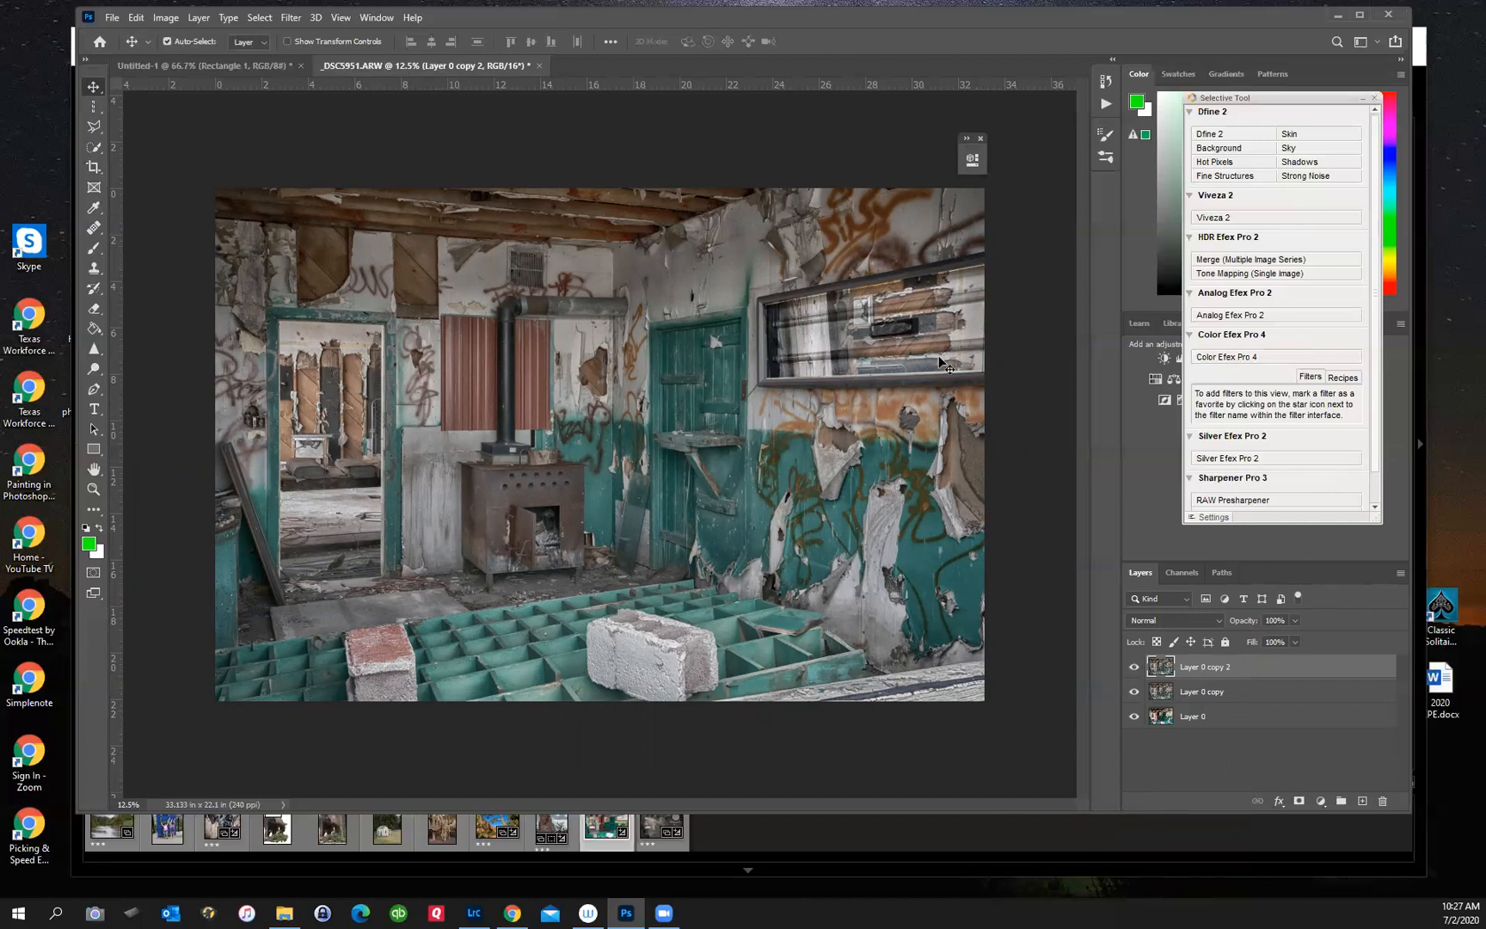
click(1134, 668)
click(1135, 668)
- Toggle the visibility of Layer 0 copy 2, Layer 0 copy and Layer 0 to compare the merged, HDR-filtered and original versions
click(1134, 693)
click(1134, 716)
click(1135, 668)
click(1135, 668)
click(1135, 669)
click(1135, 668)
click(1134, 692)
click(1134, 716)
click(1135, 666)
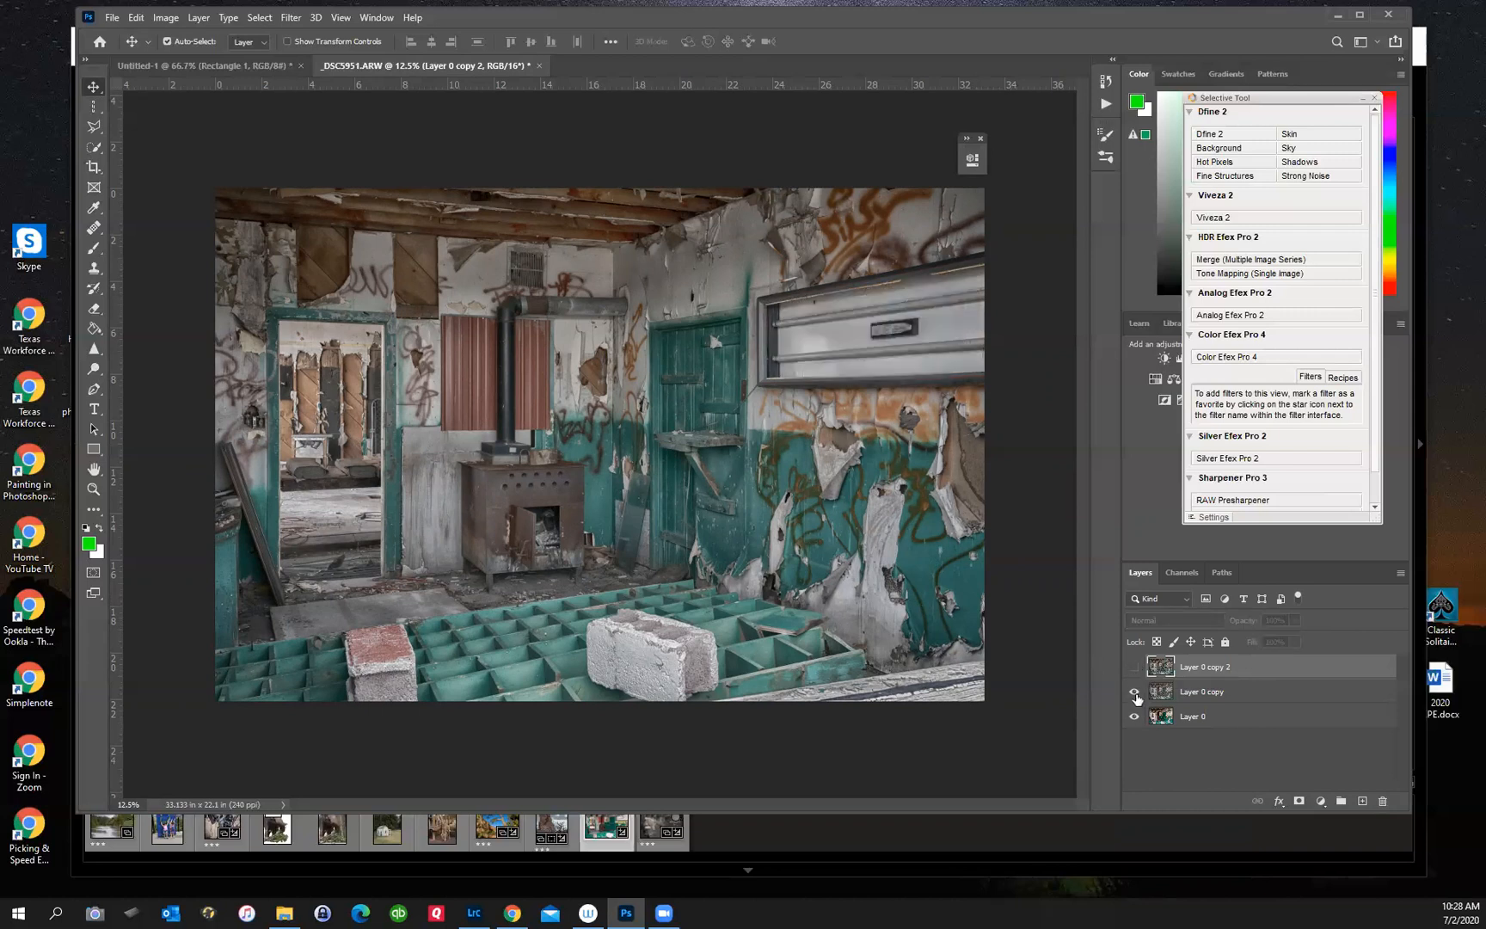
click(1135, 693)
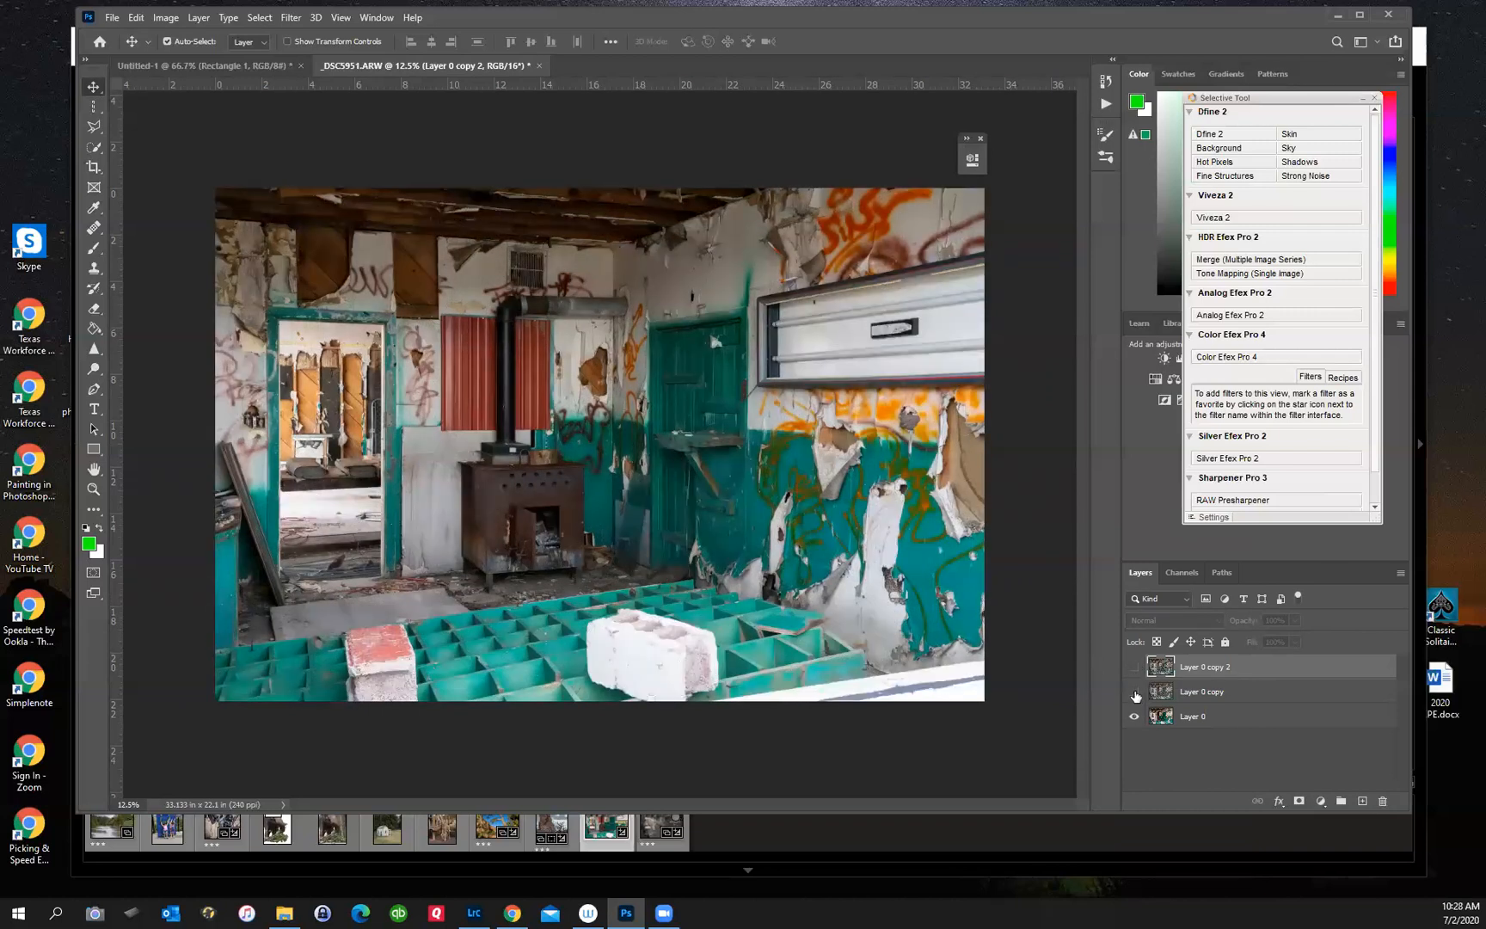
click(1135, 693)
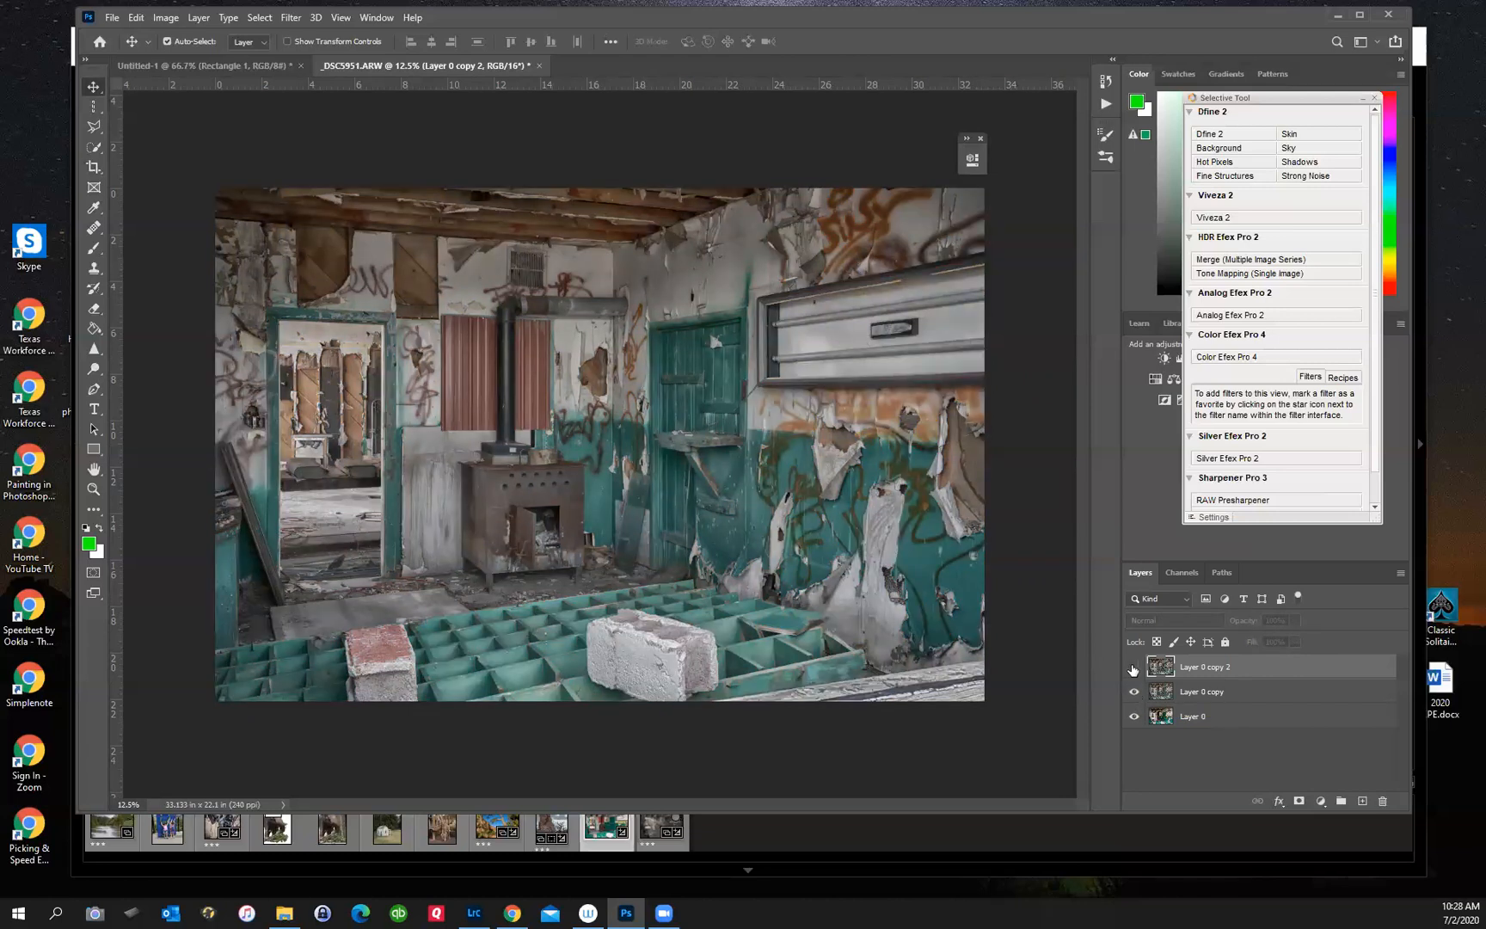
click(1134, 667)
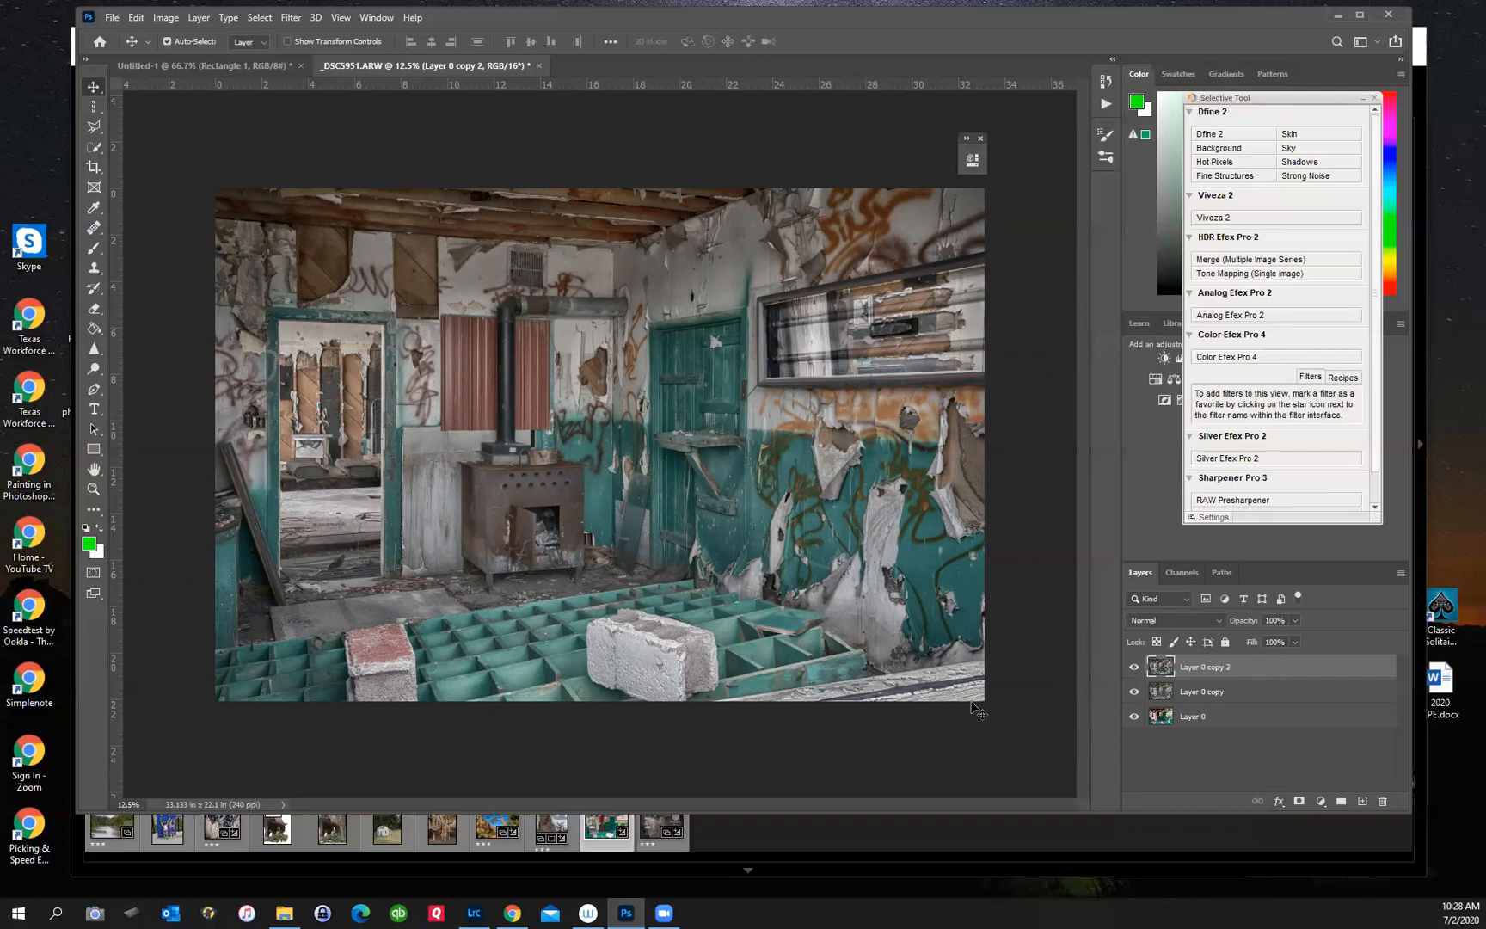
- Outline the doorway opening with the Polygonal Lasso, delete it from Layer 0 copy 2, and hide the two layers beneath to check the hole
click(93, 127)
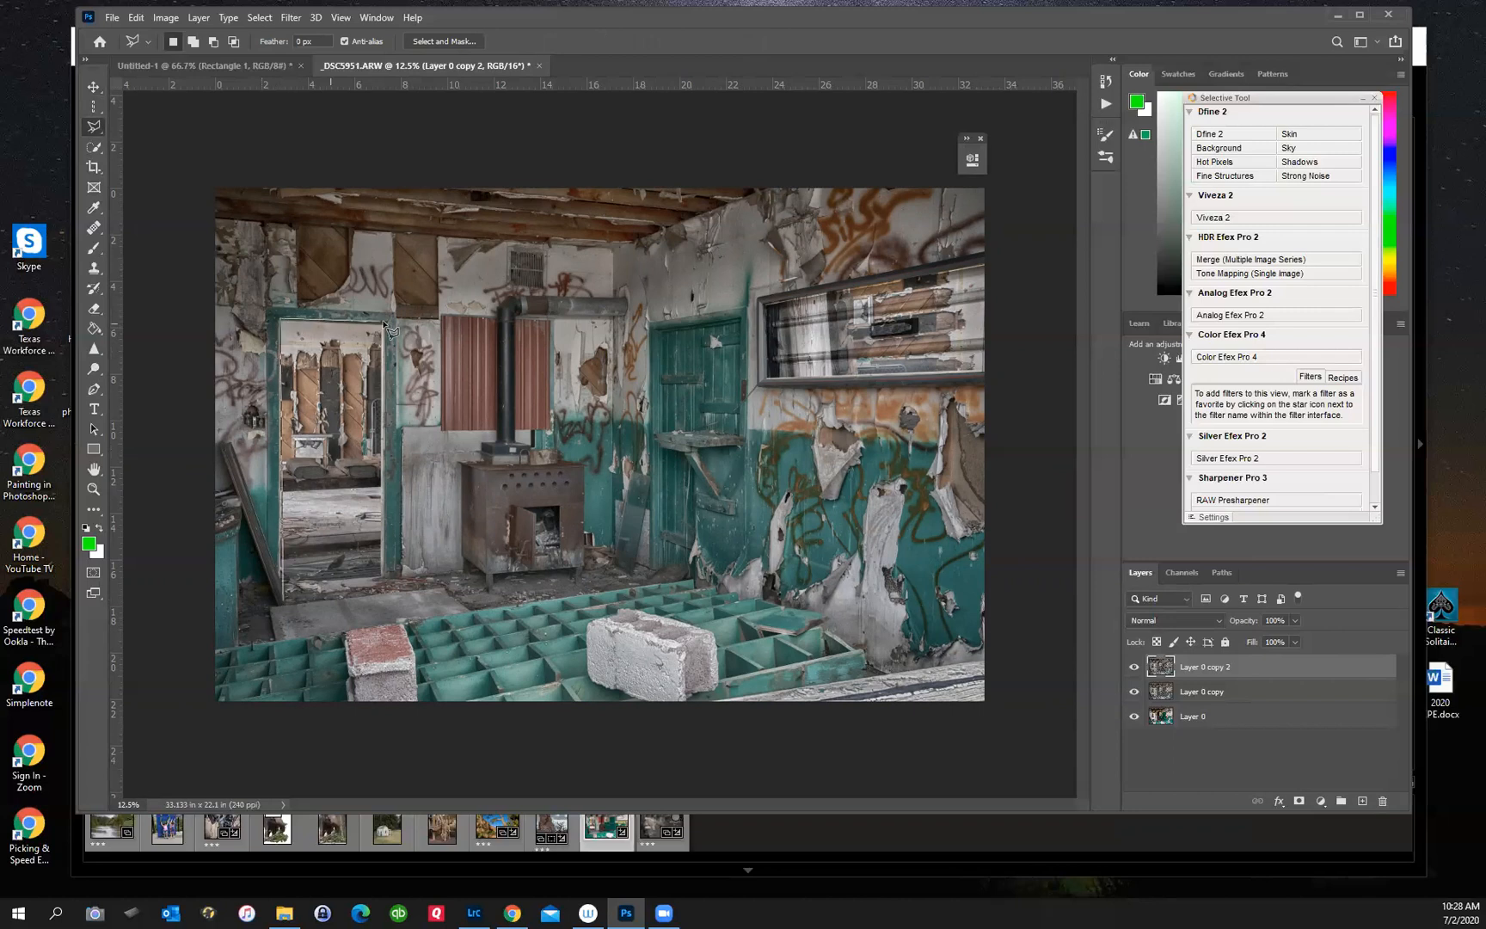
click(381, 584)
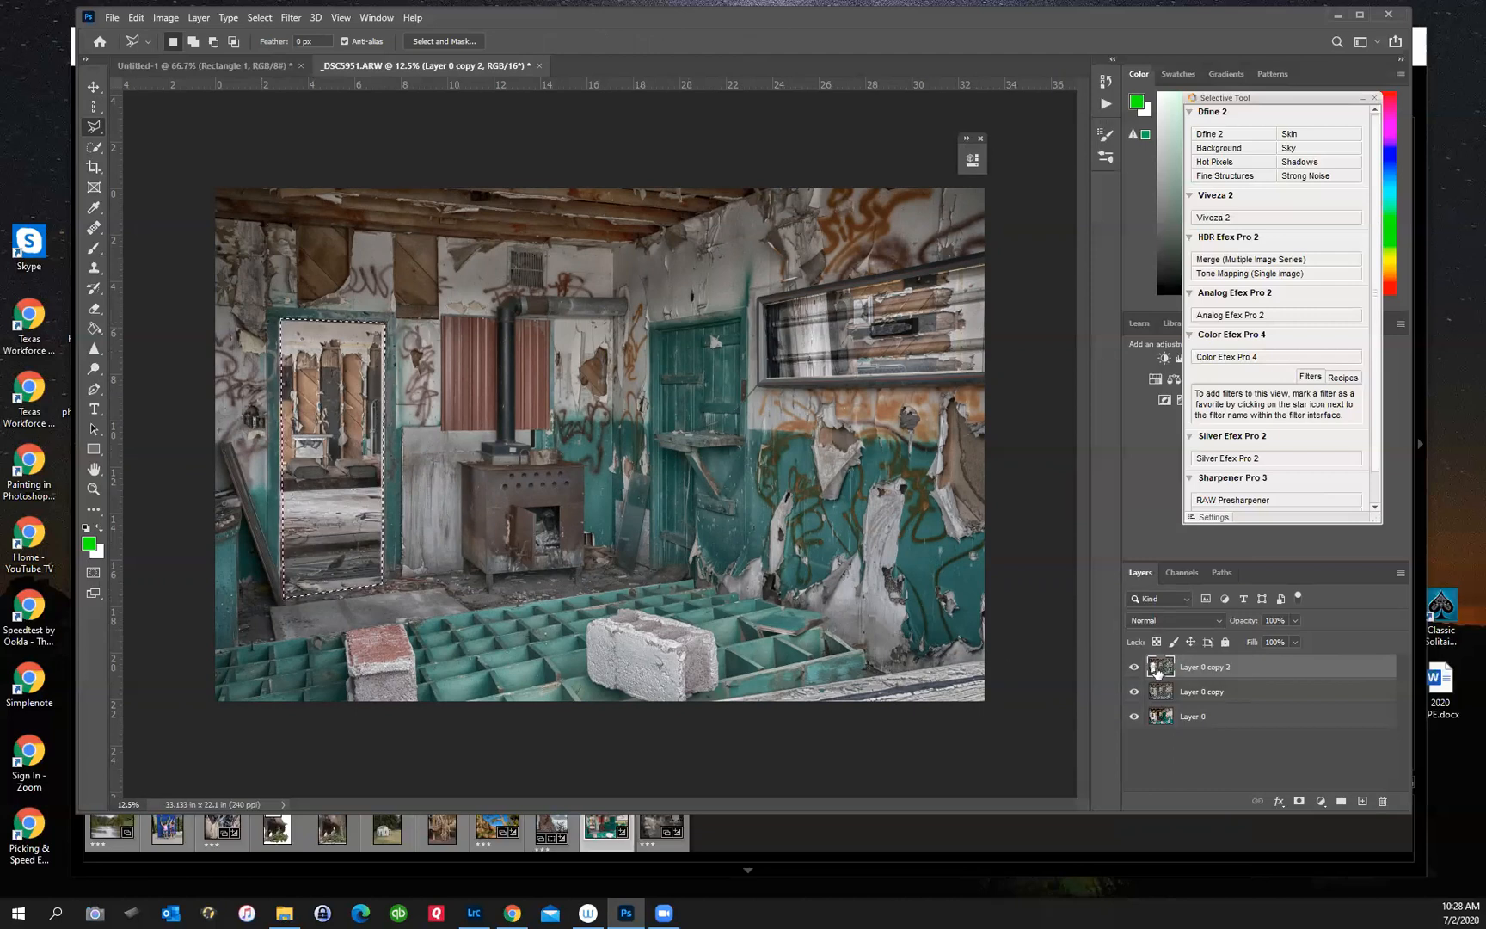
click(1133, 692)
click(1133, 716)
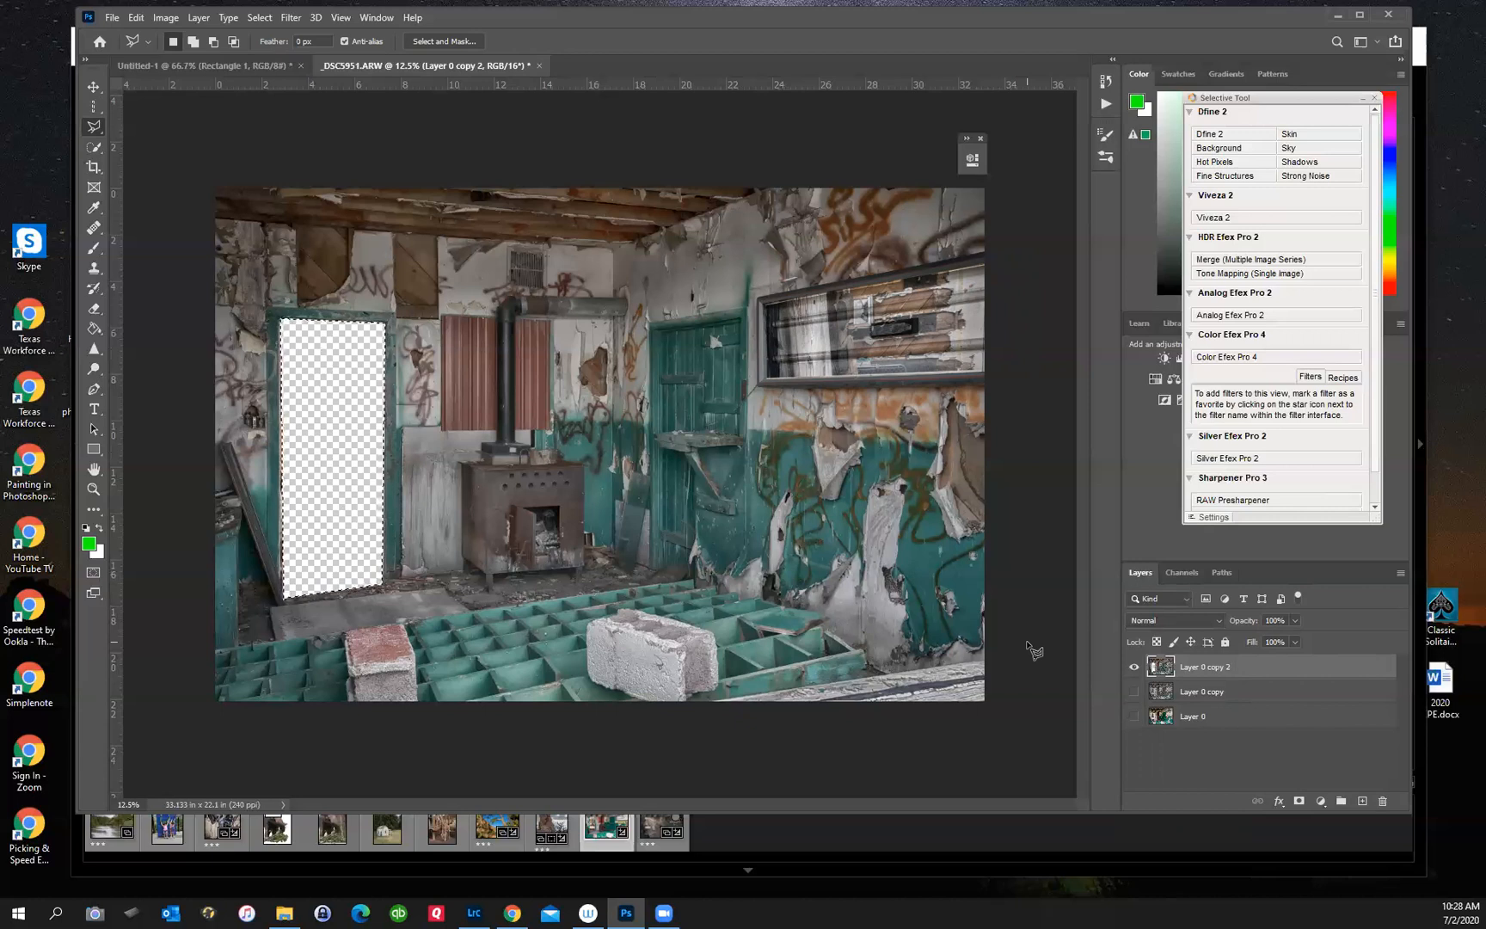
click(1133, 693)
- Switch to Lightroom and open the elephant cutout PRF_2470-Edit.tif in Photoshop as a copy with Lightroom adjustments
click(795, 835)
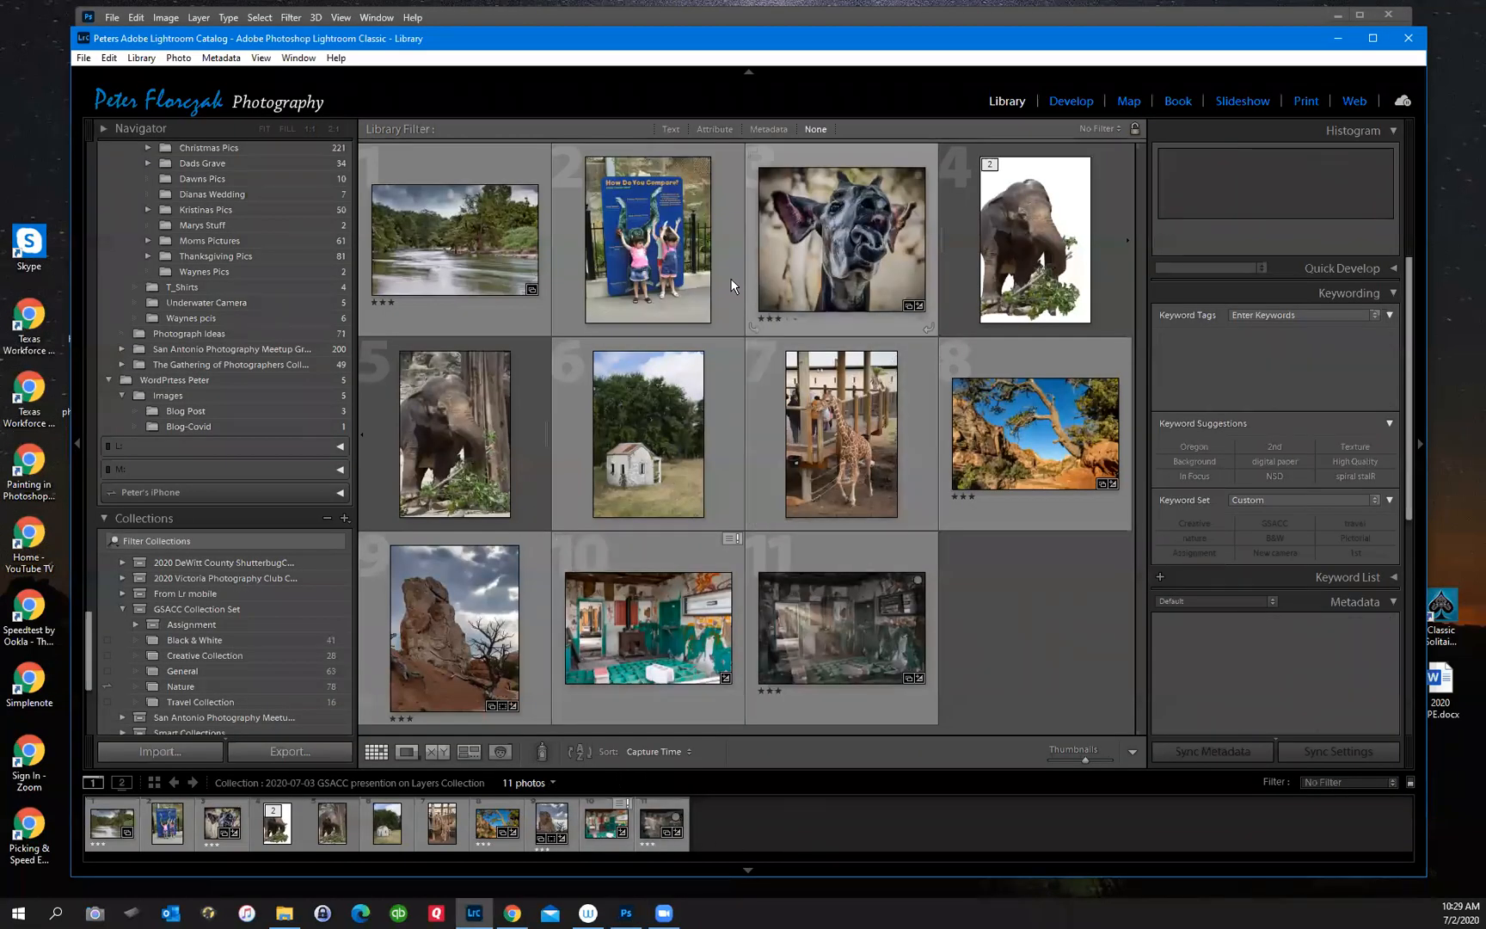
click(448, 436)
double_click(448, 436)
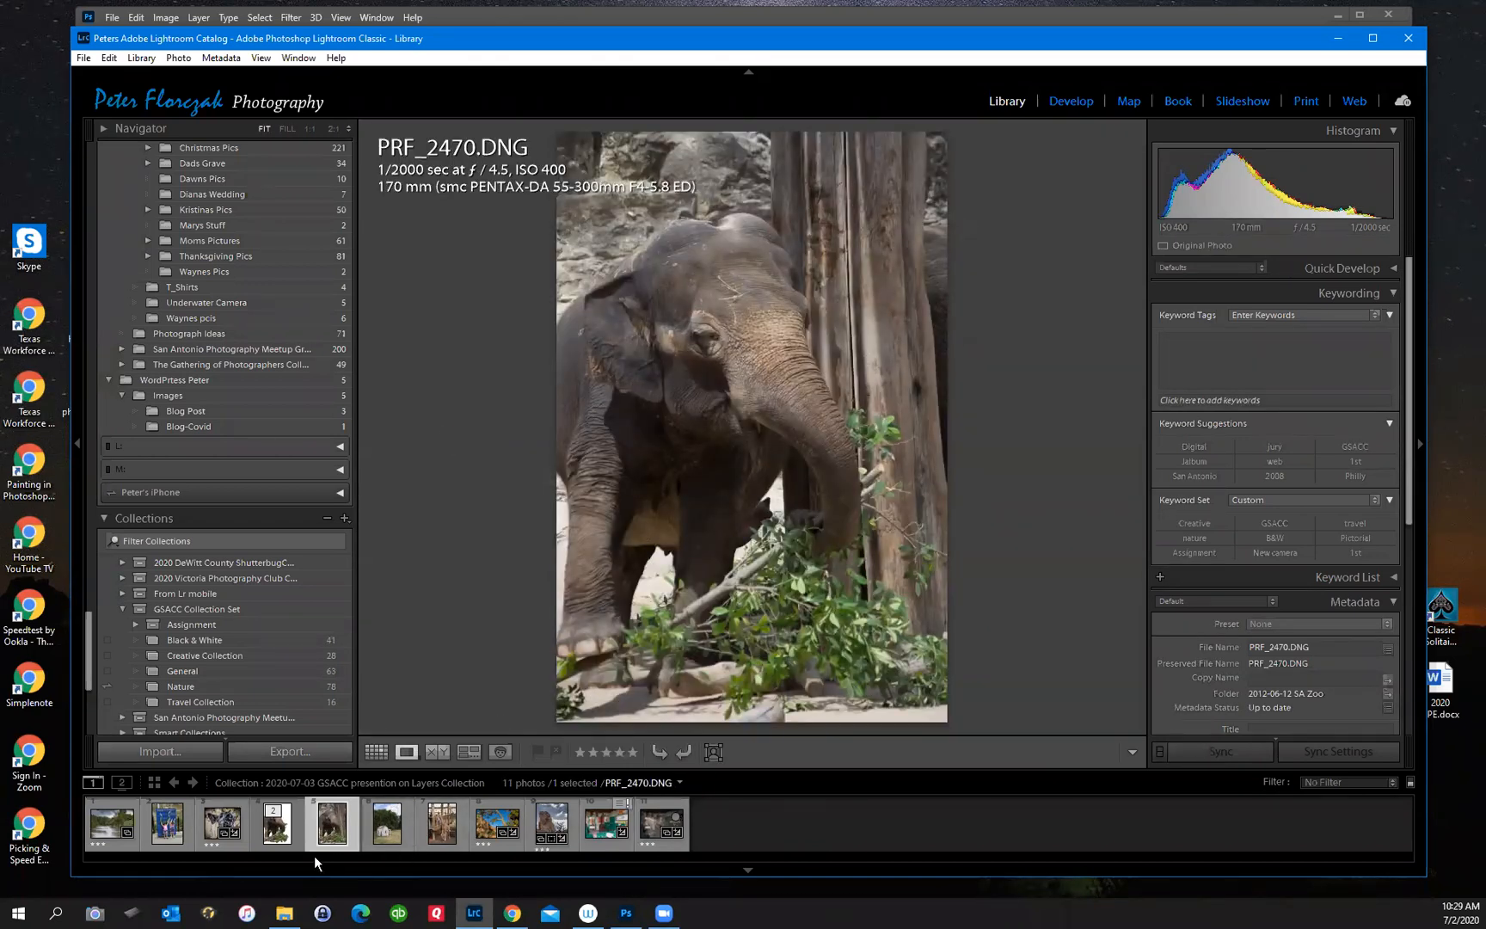
click(284, 829)
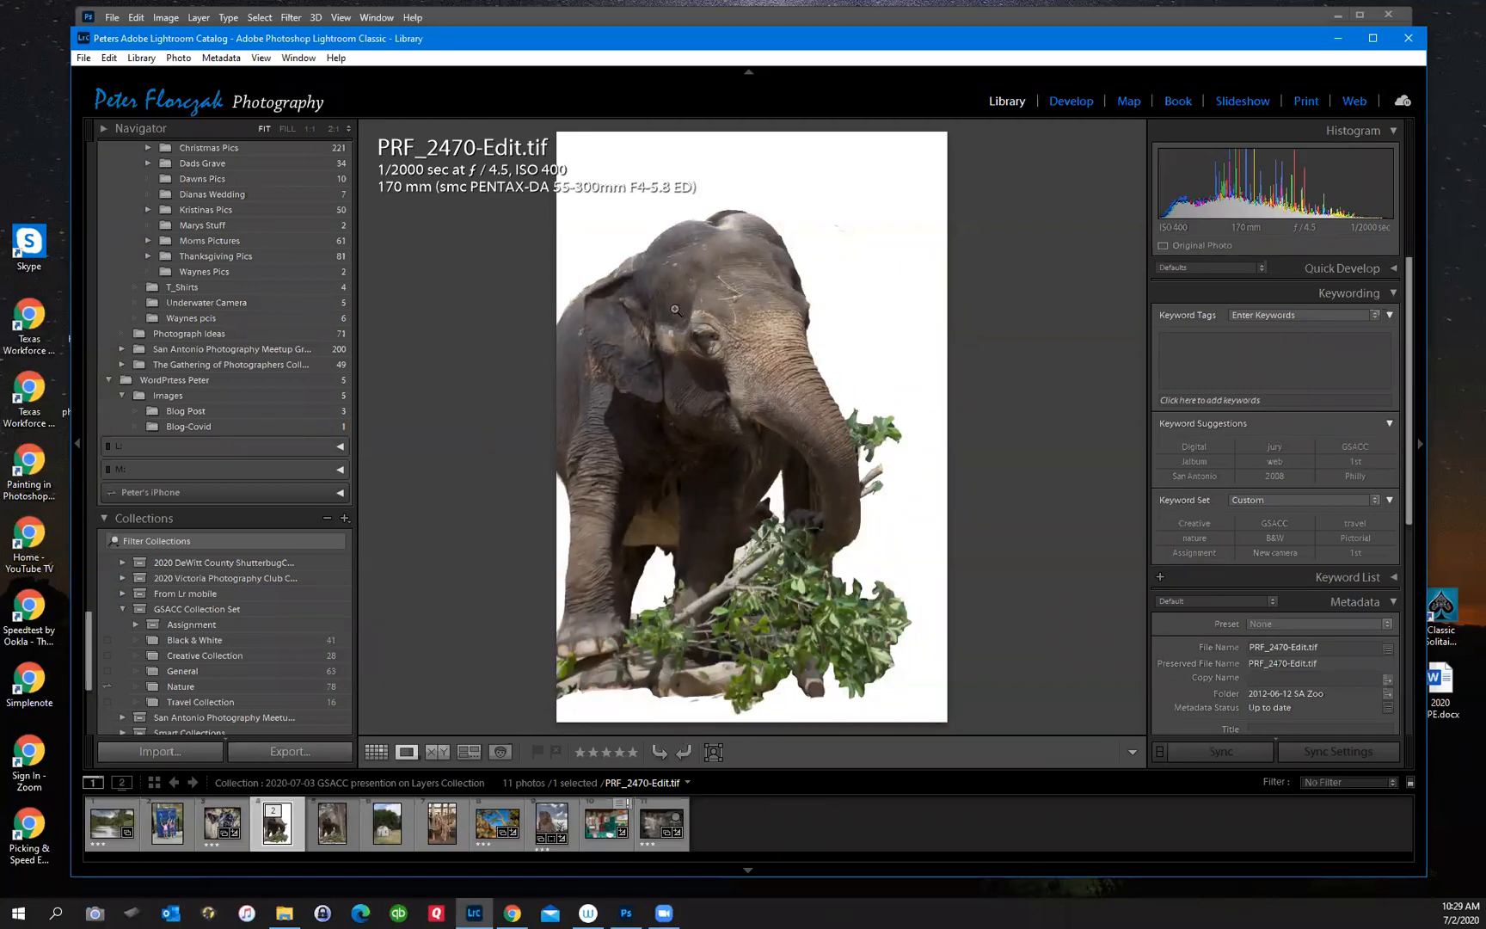
right_click(697, 342)
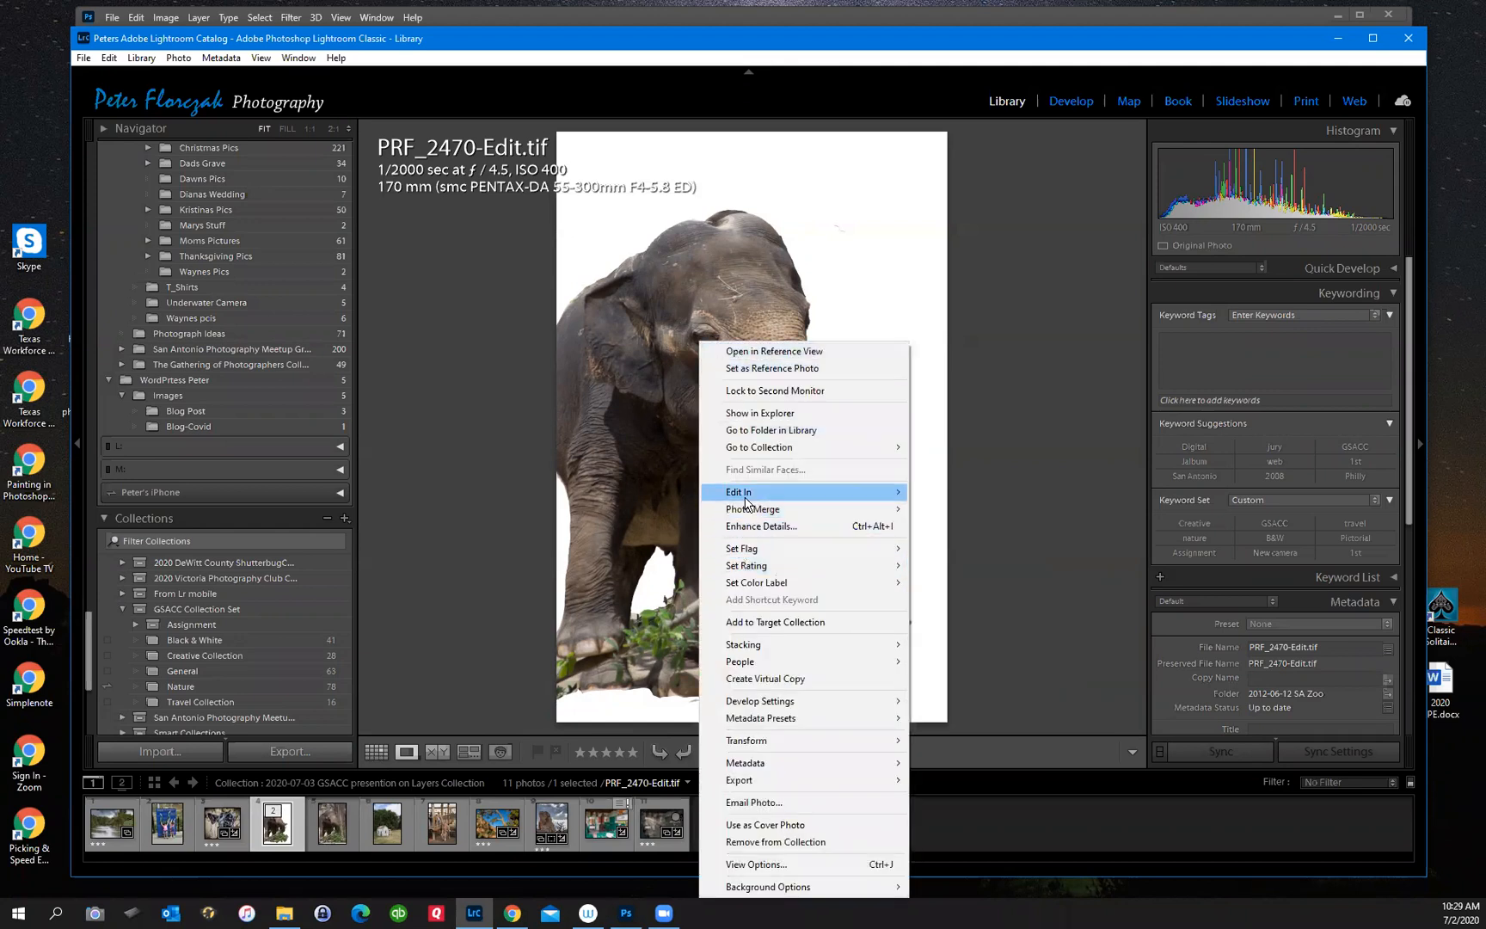
mouse_move(746, 503)
click(980, 495)
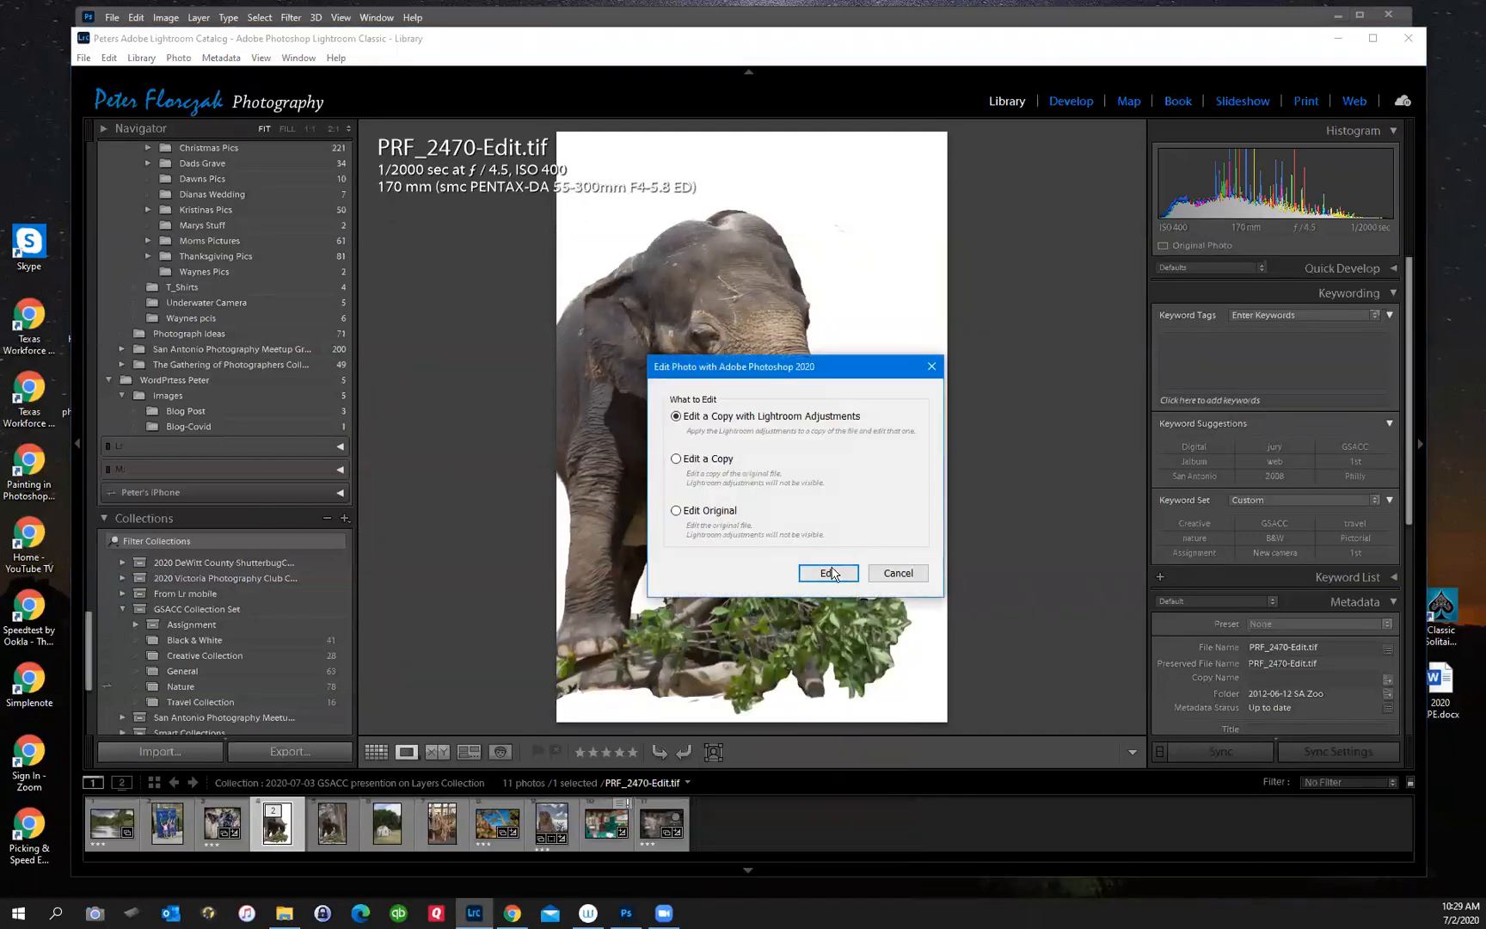
click(832, 573)
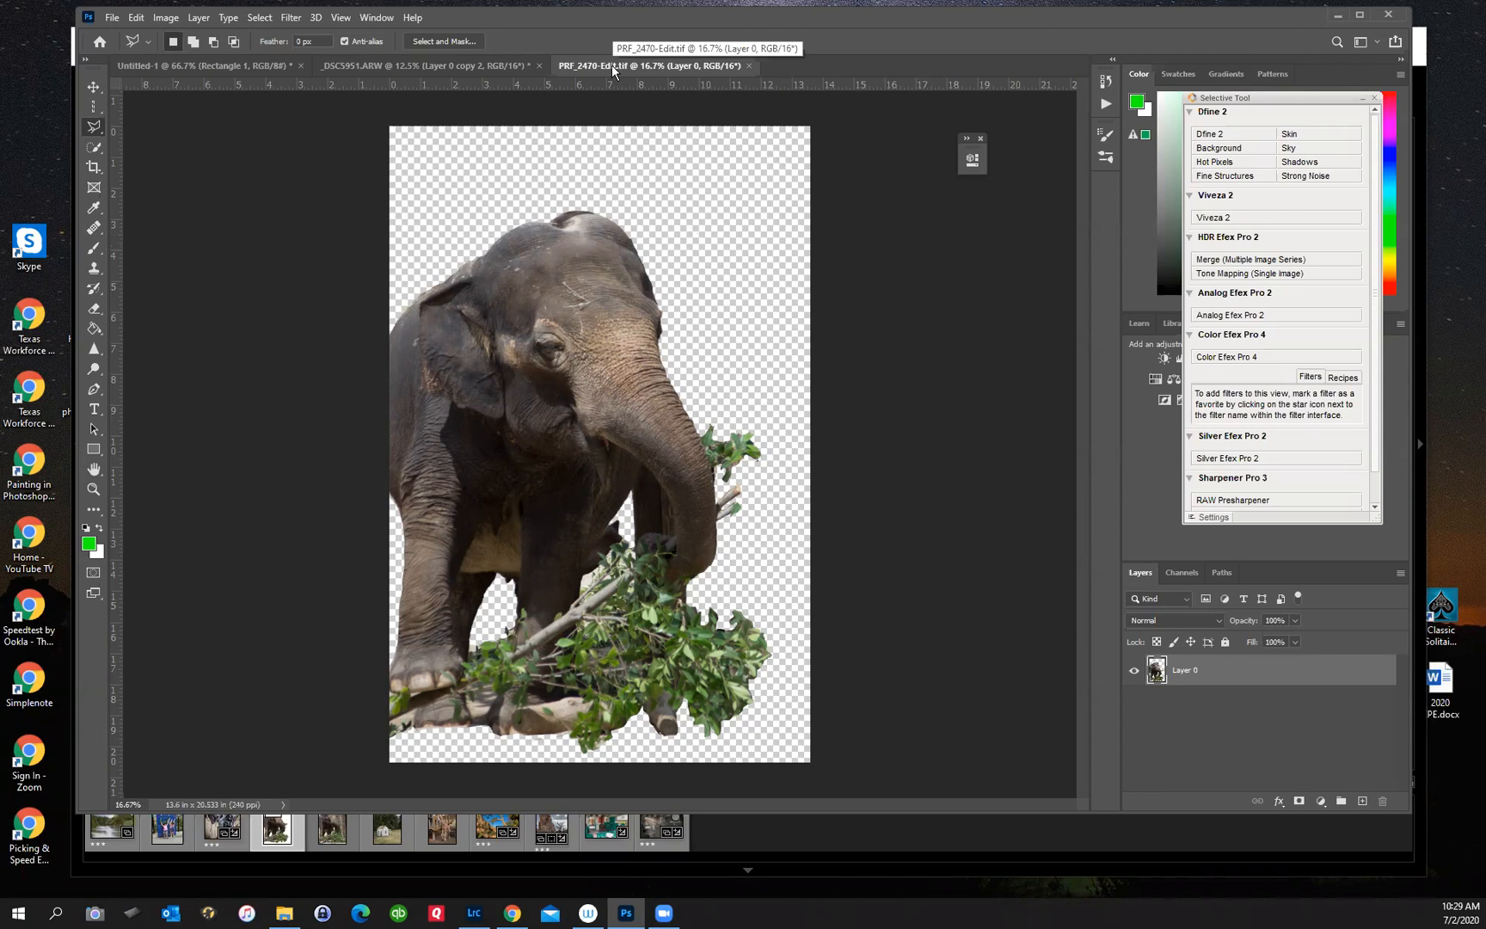
- Close the Untitled-1 document without saving its changes
click(229, 65)
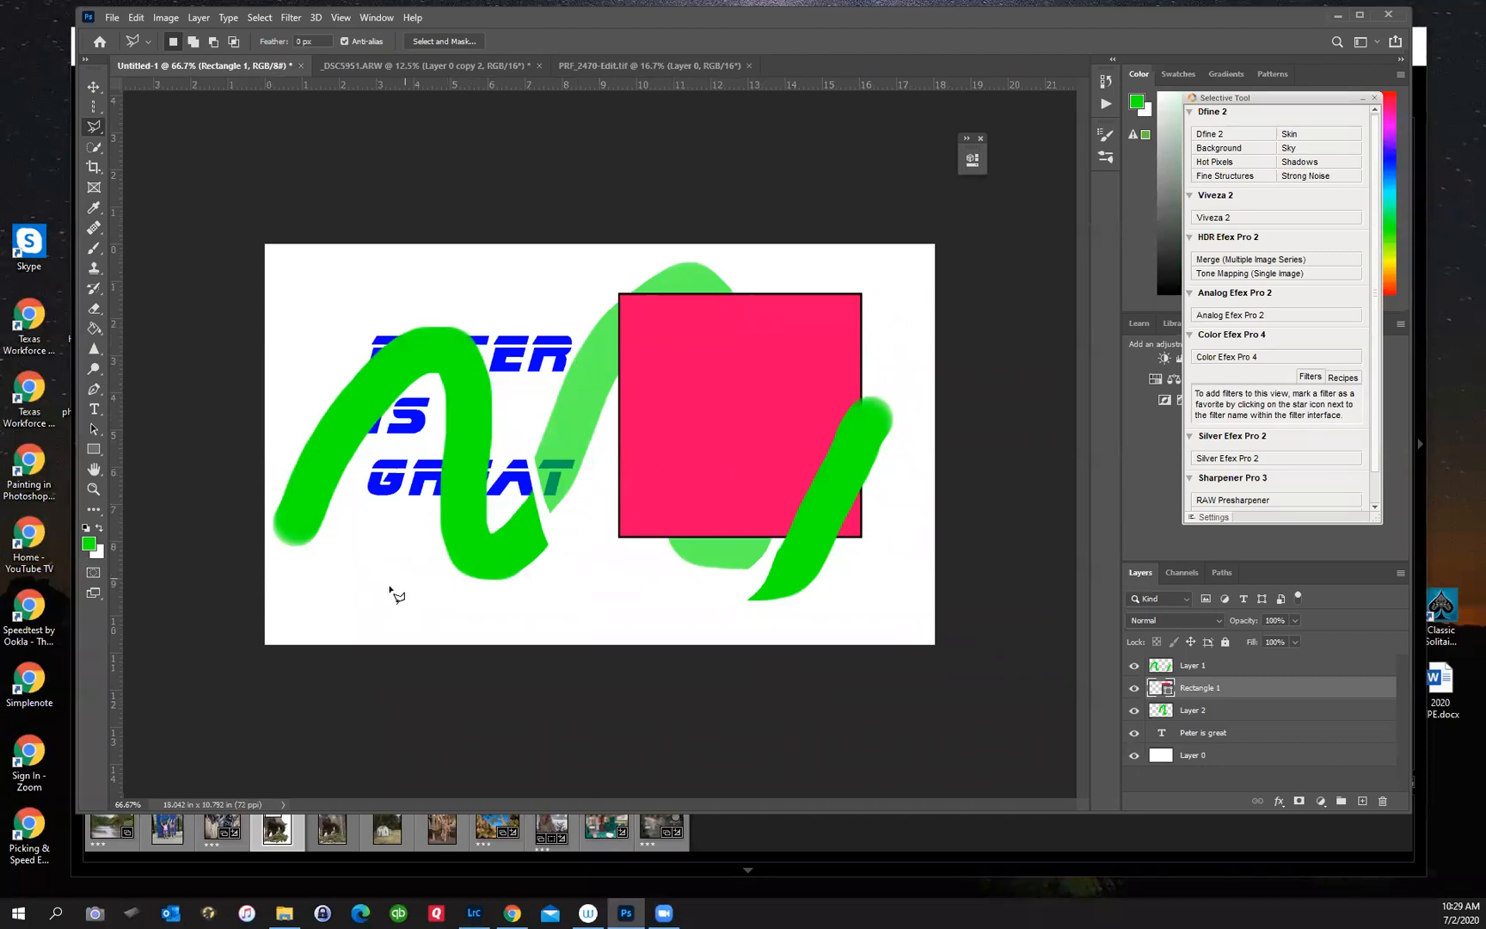
click(301, 65)
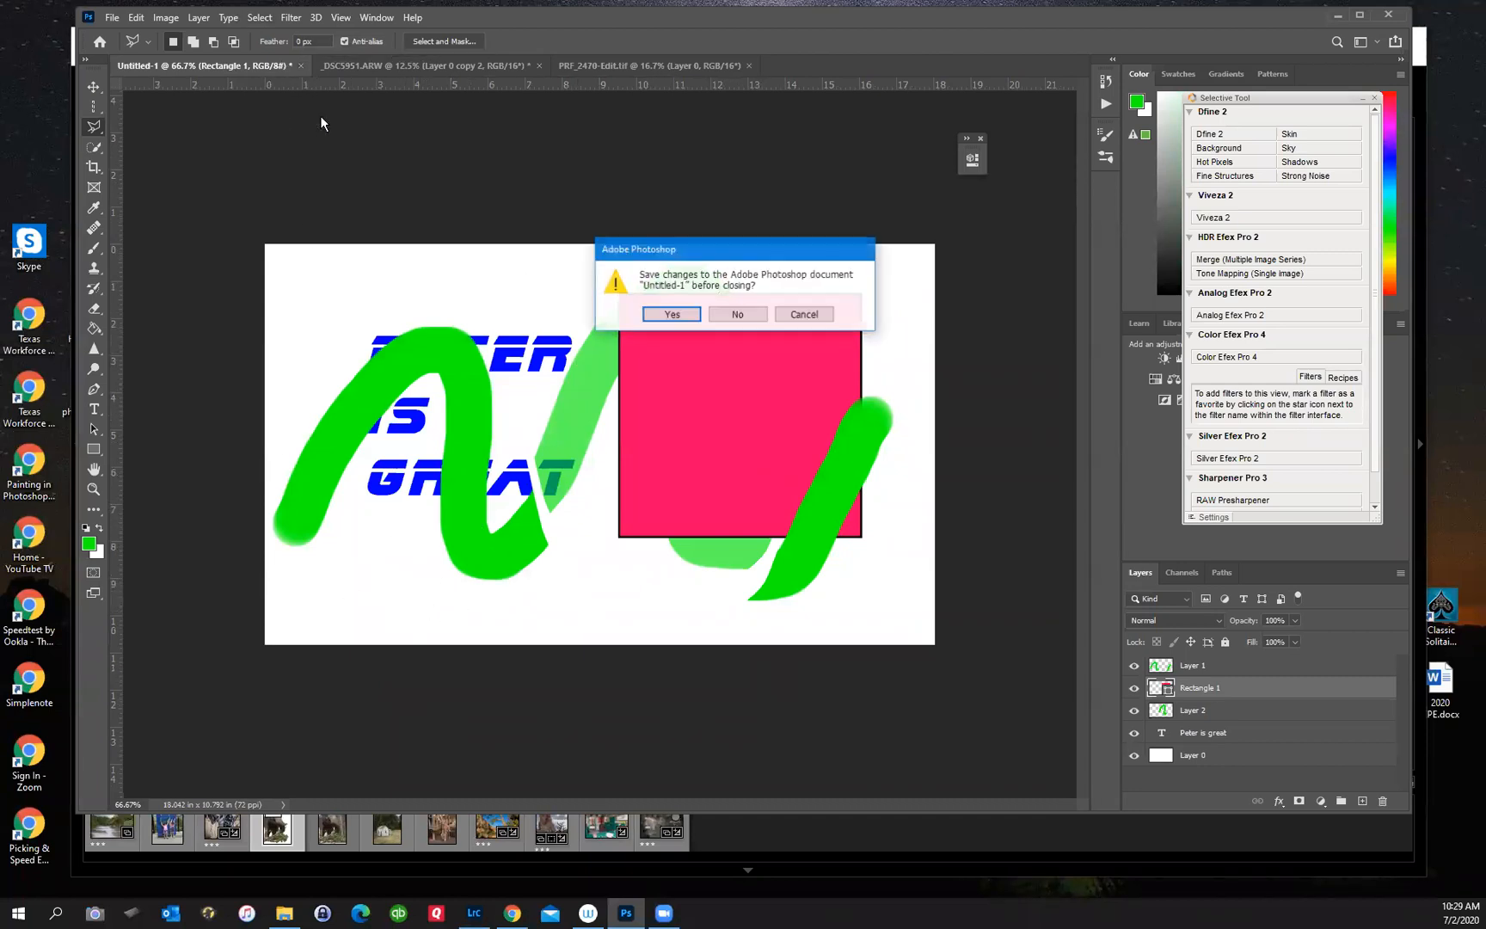
click(737, 314)
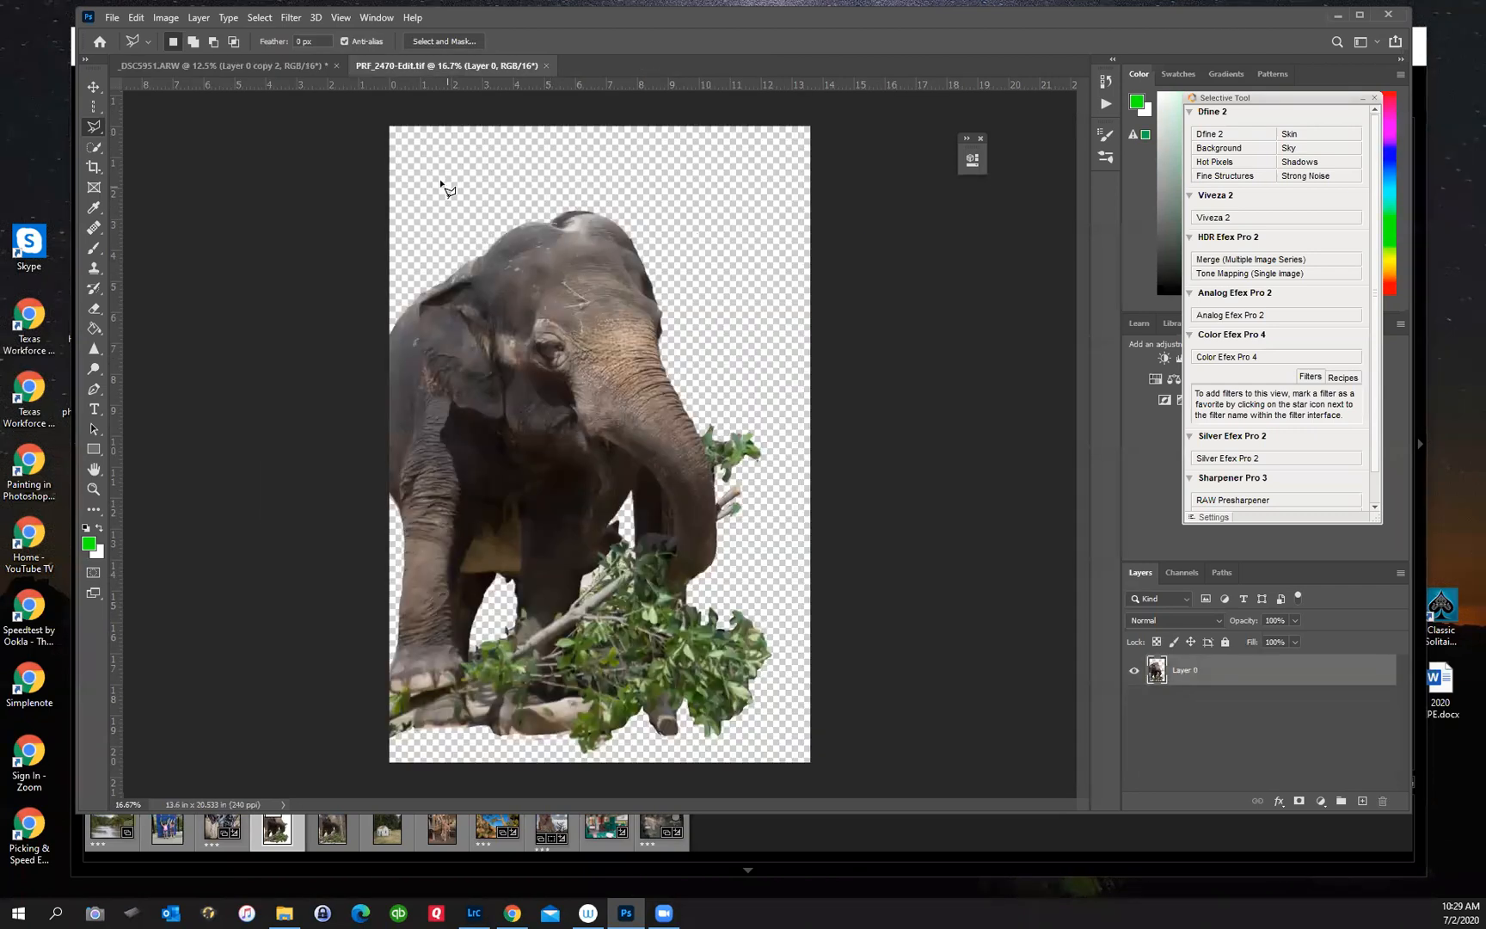
- Remove the doorway selection in the _DSC5951.ARW document
click(274, 67)
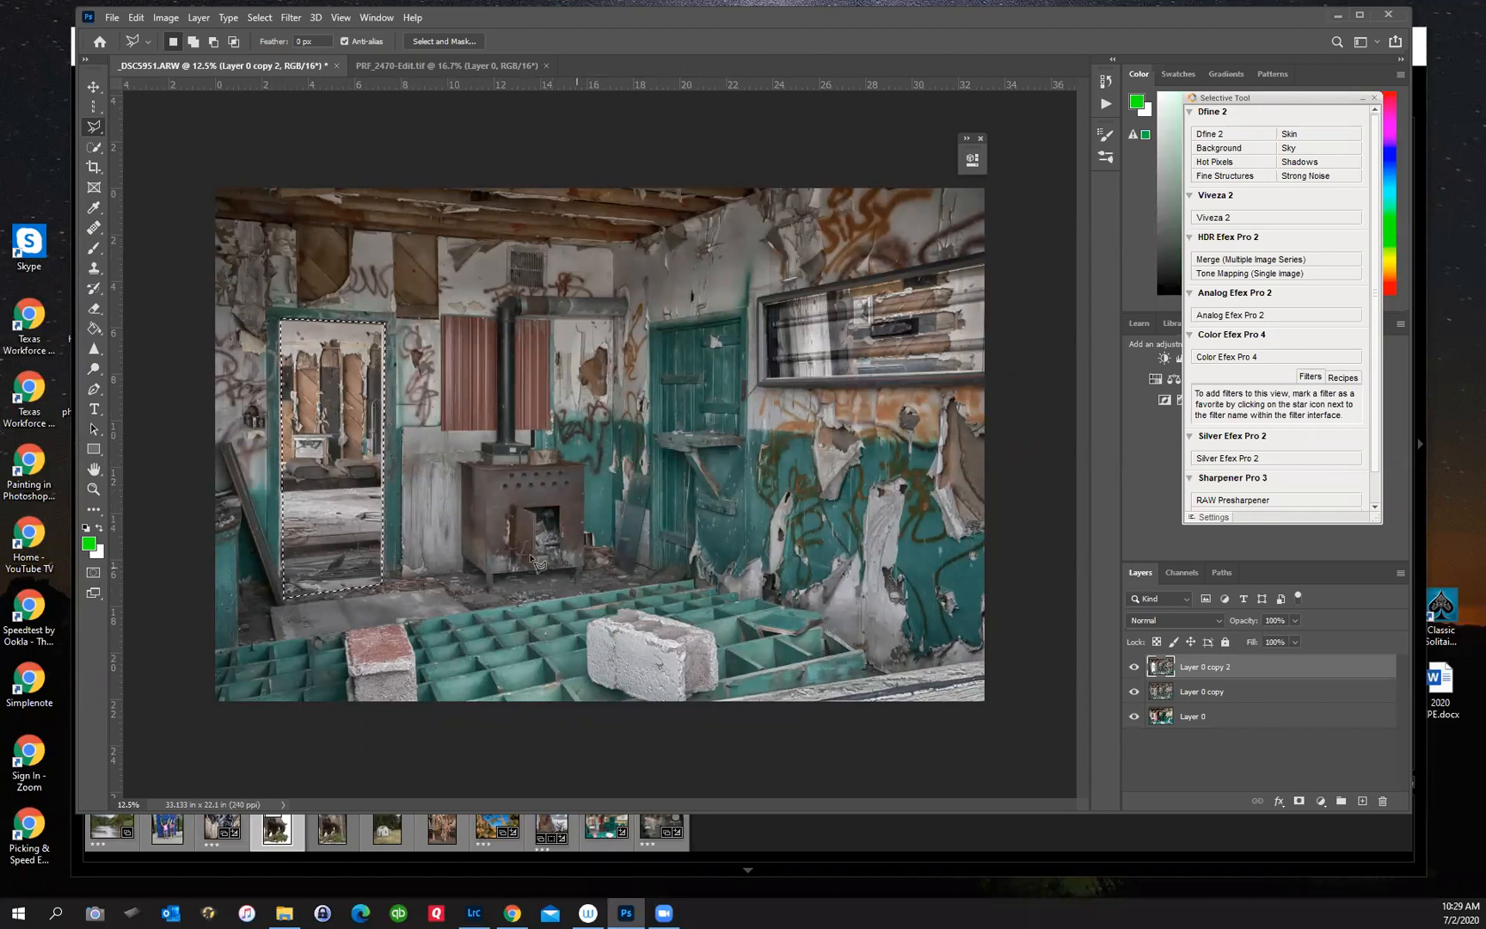
click(258, 17)
click(273, 49)
- Move the elephant cutout from PRF_2470-Edit.tif into the _DSC5951.ARW room photo as a new layer
click(425, 66)
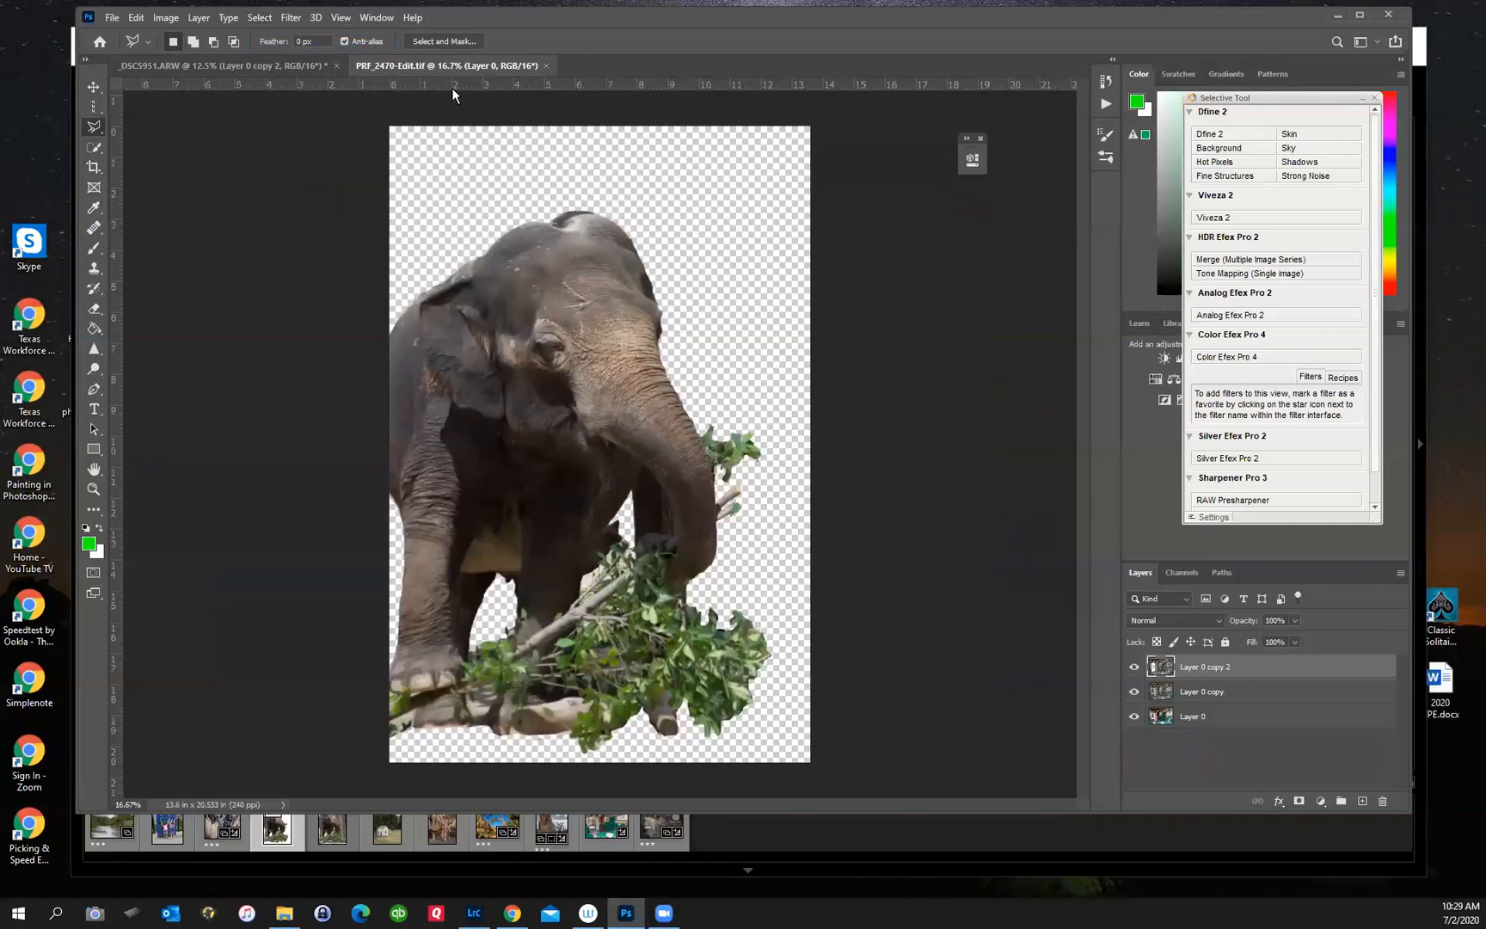
click(91, 88)
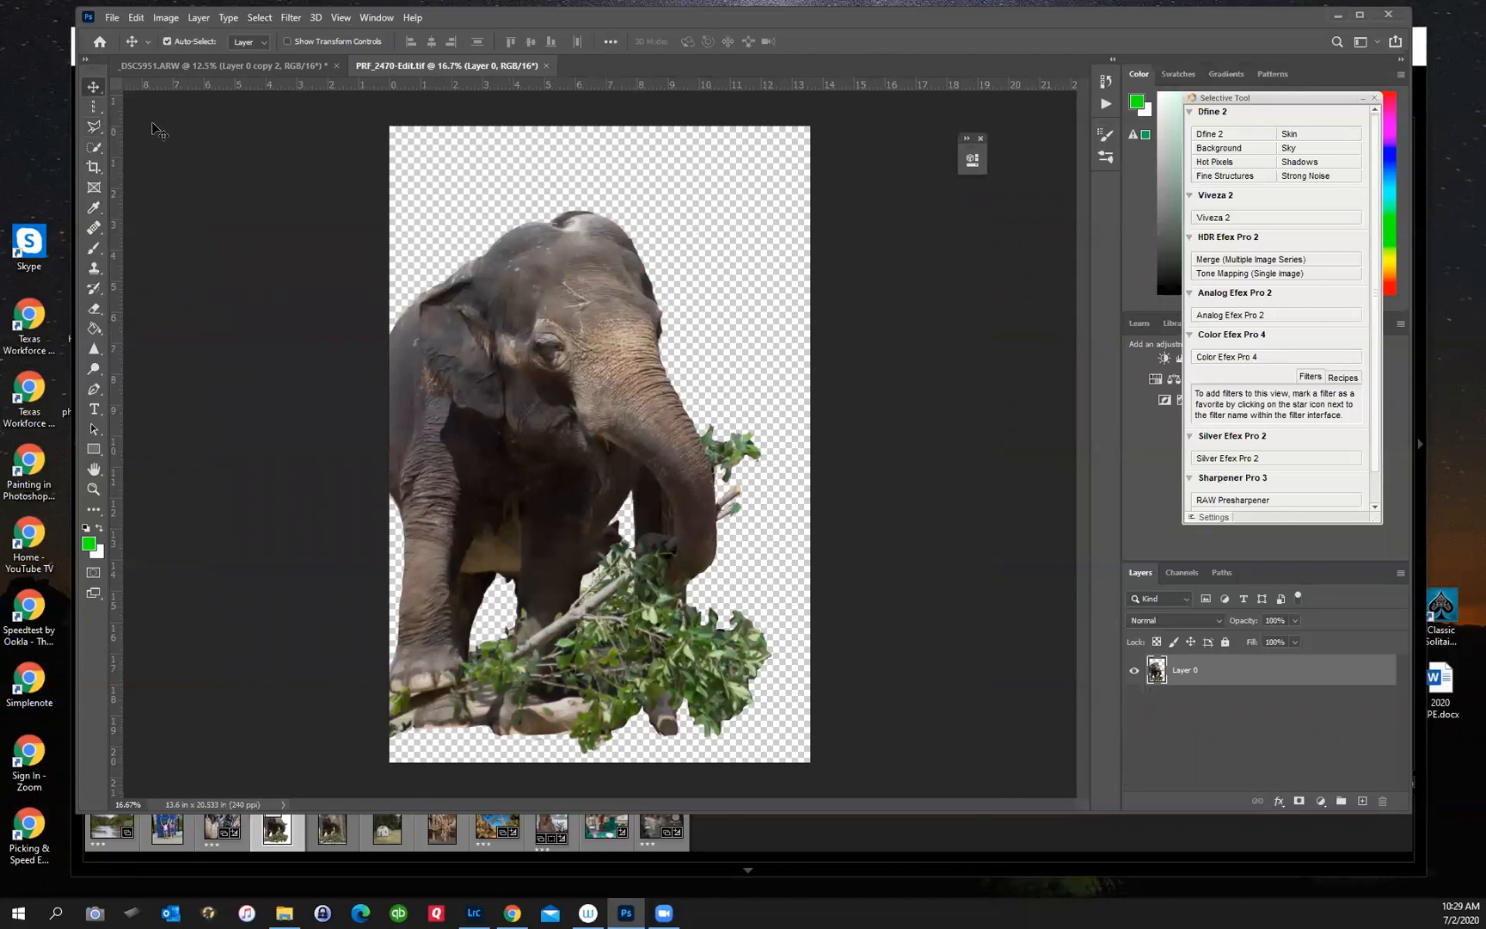
drag(660, 463, 646, 518)
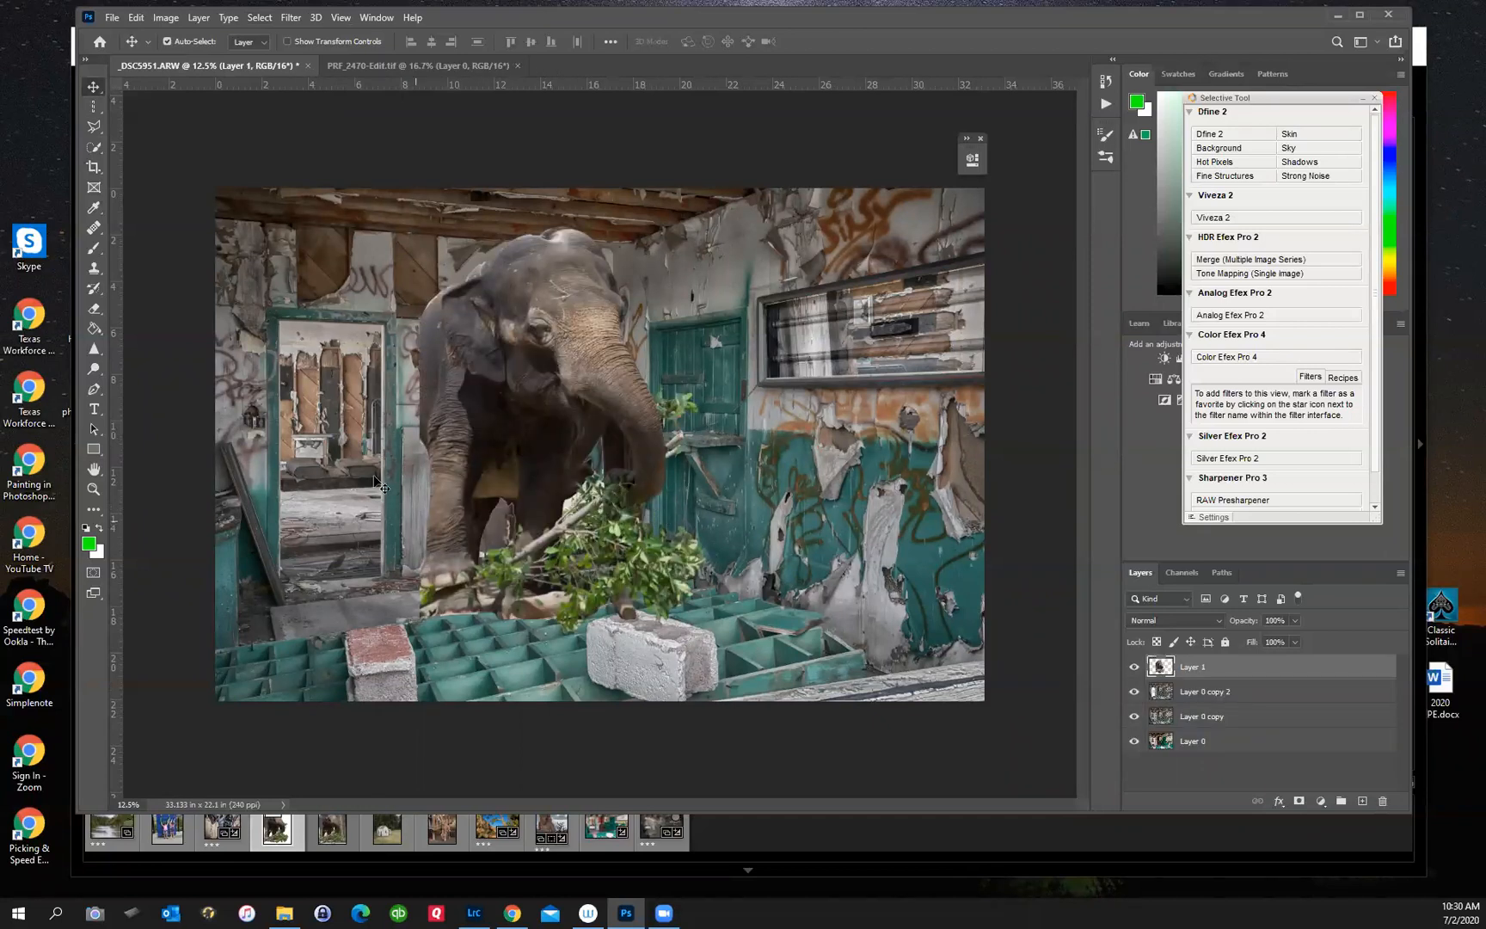
- Scale the elephant proportionally to about 69% with Free Transform and apply it
click(136, 17)
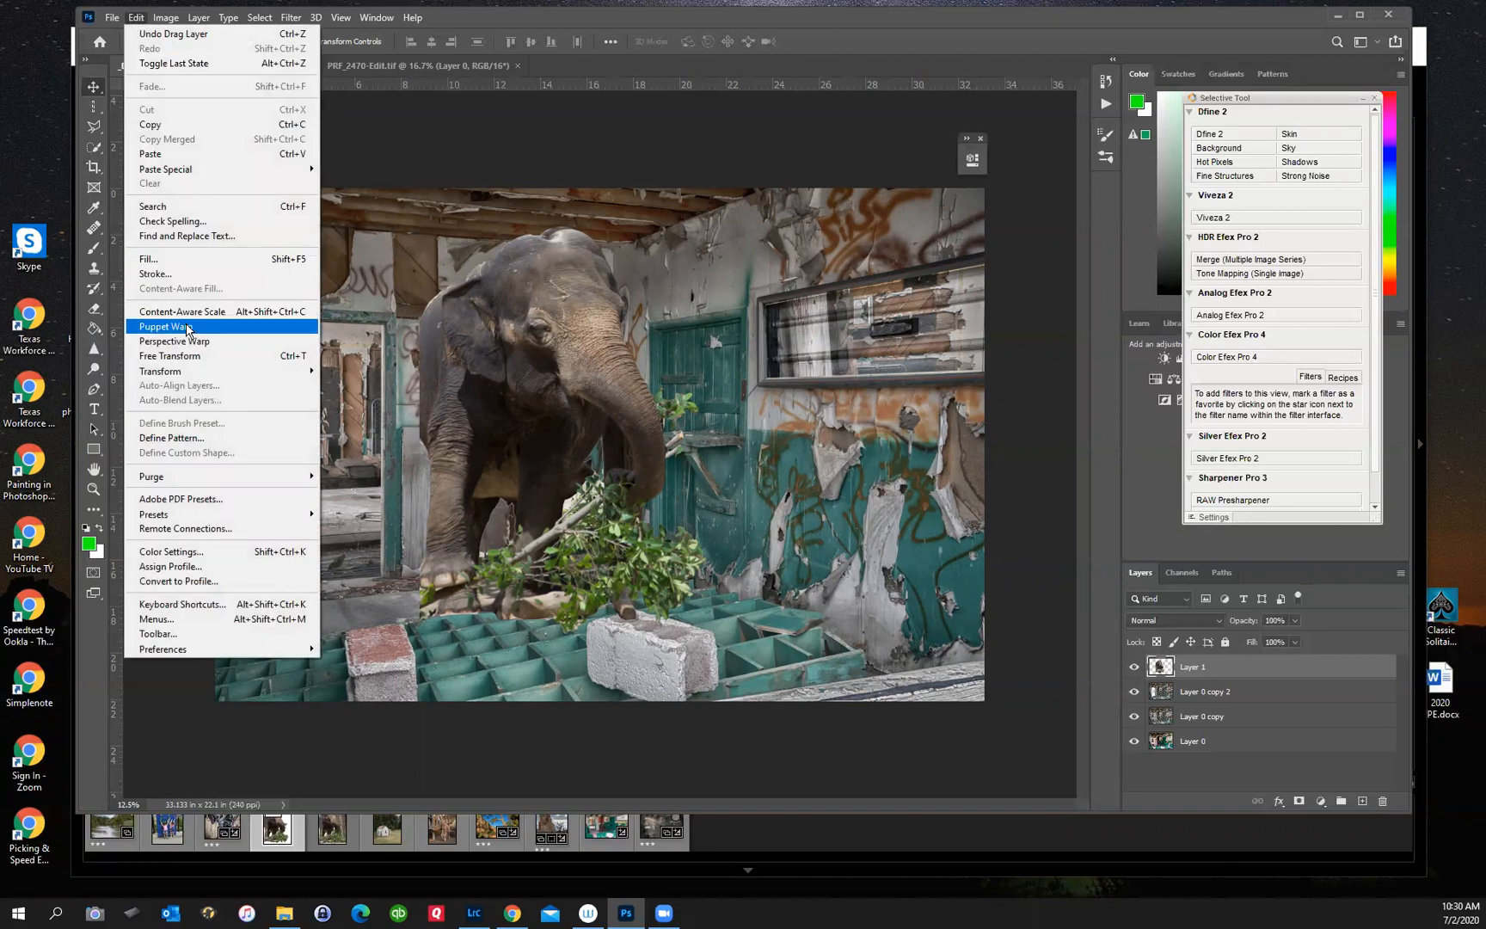
click(200, 355)
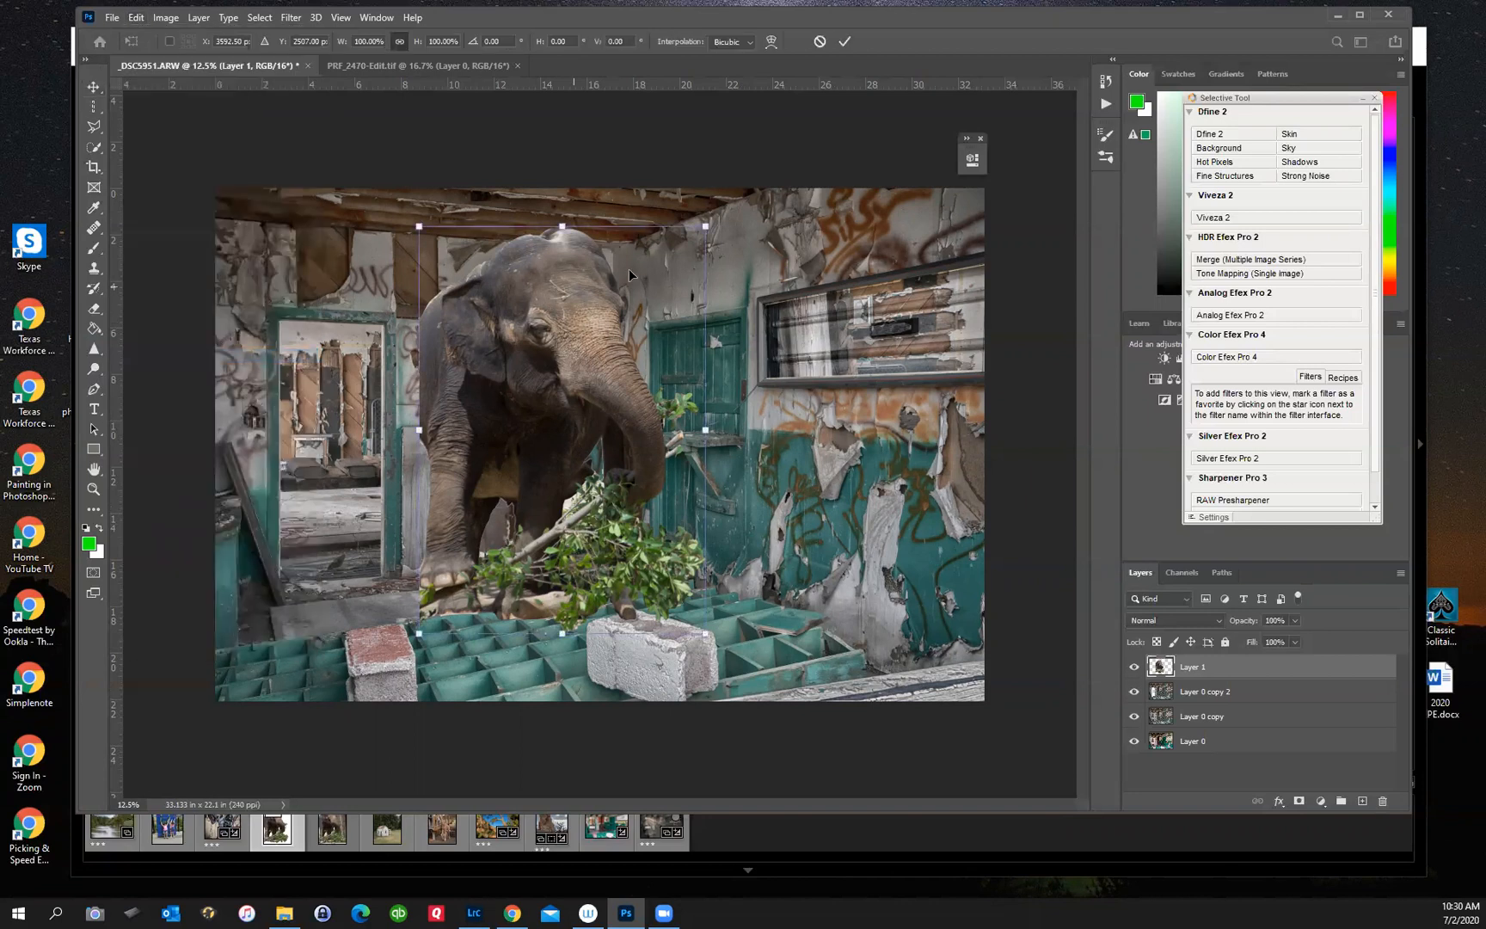
drag(706, 226, 616, 353)
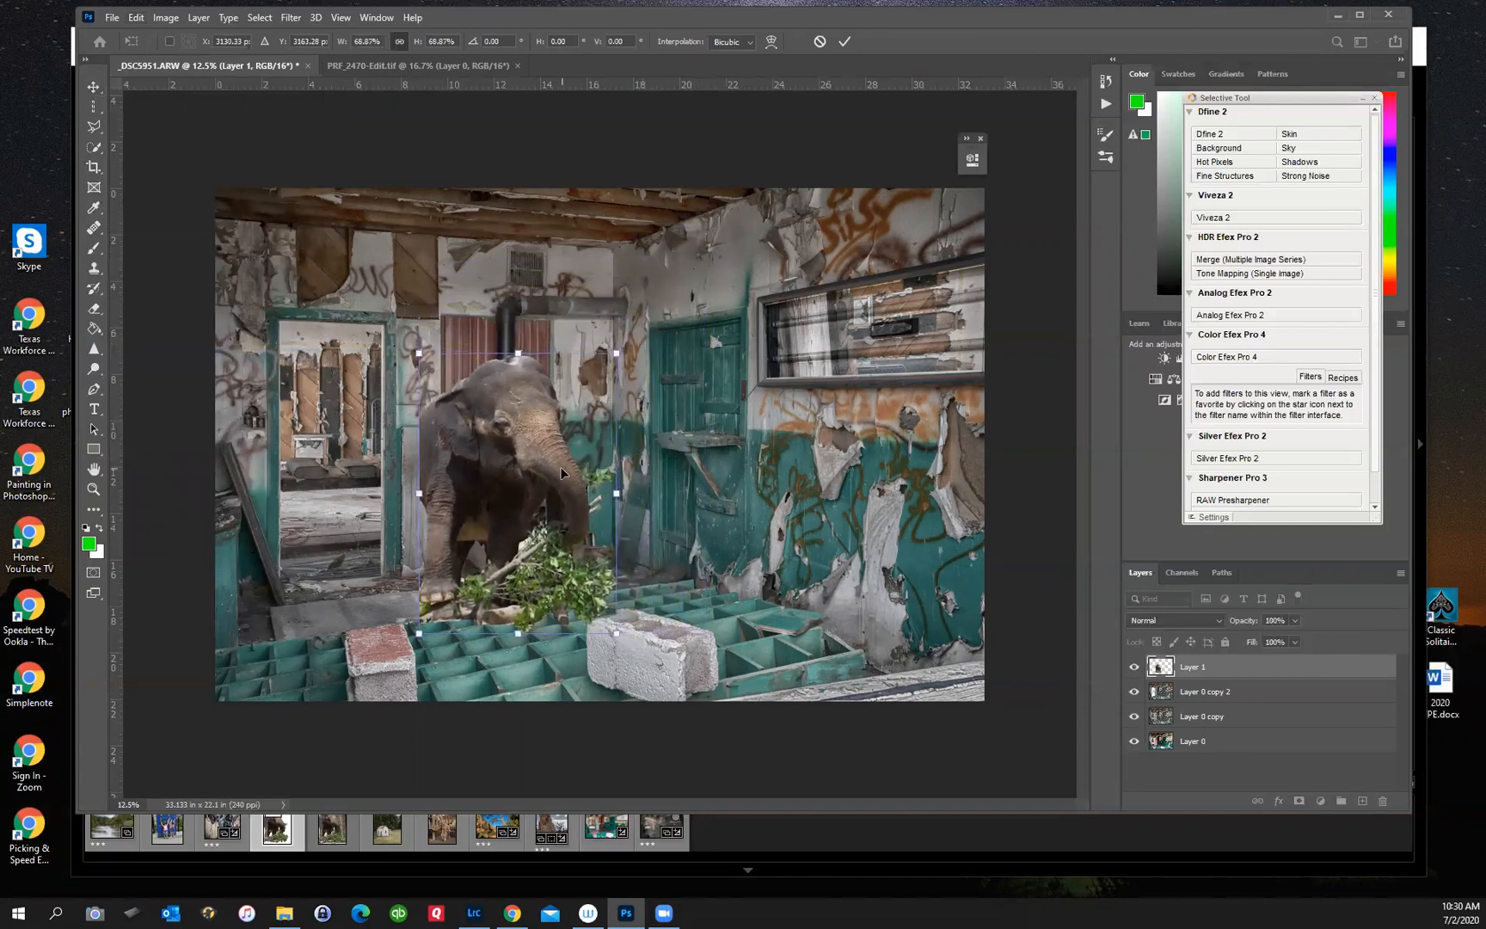
key(Return)
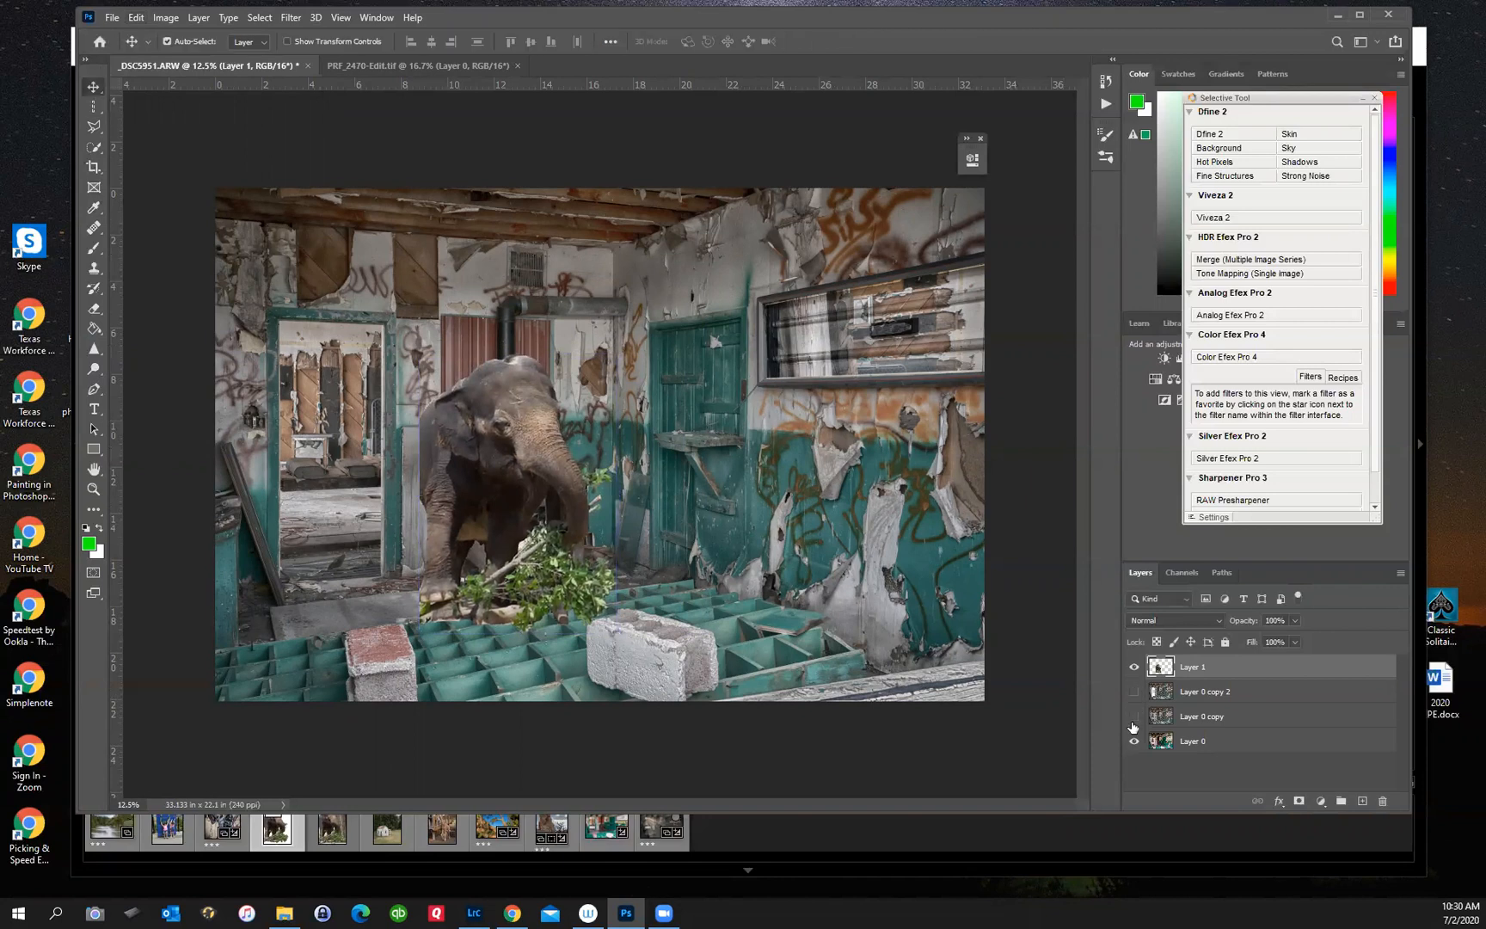
- Hide the three room layers to view the elephant layer alone, and show them again
click(1133, 692)
click(1134, 742)
click(1134, 718)
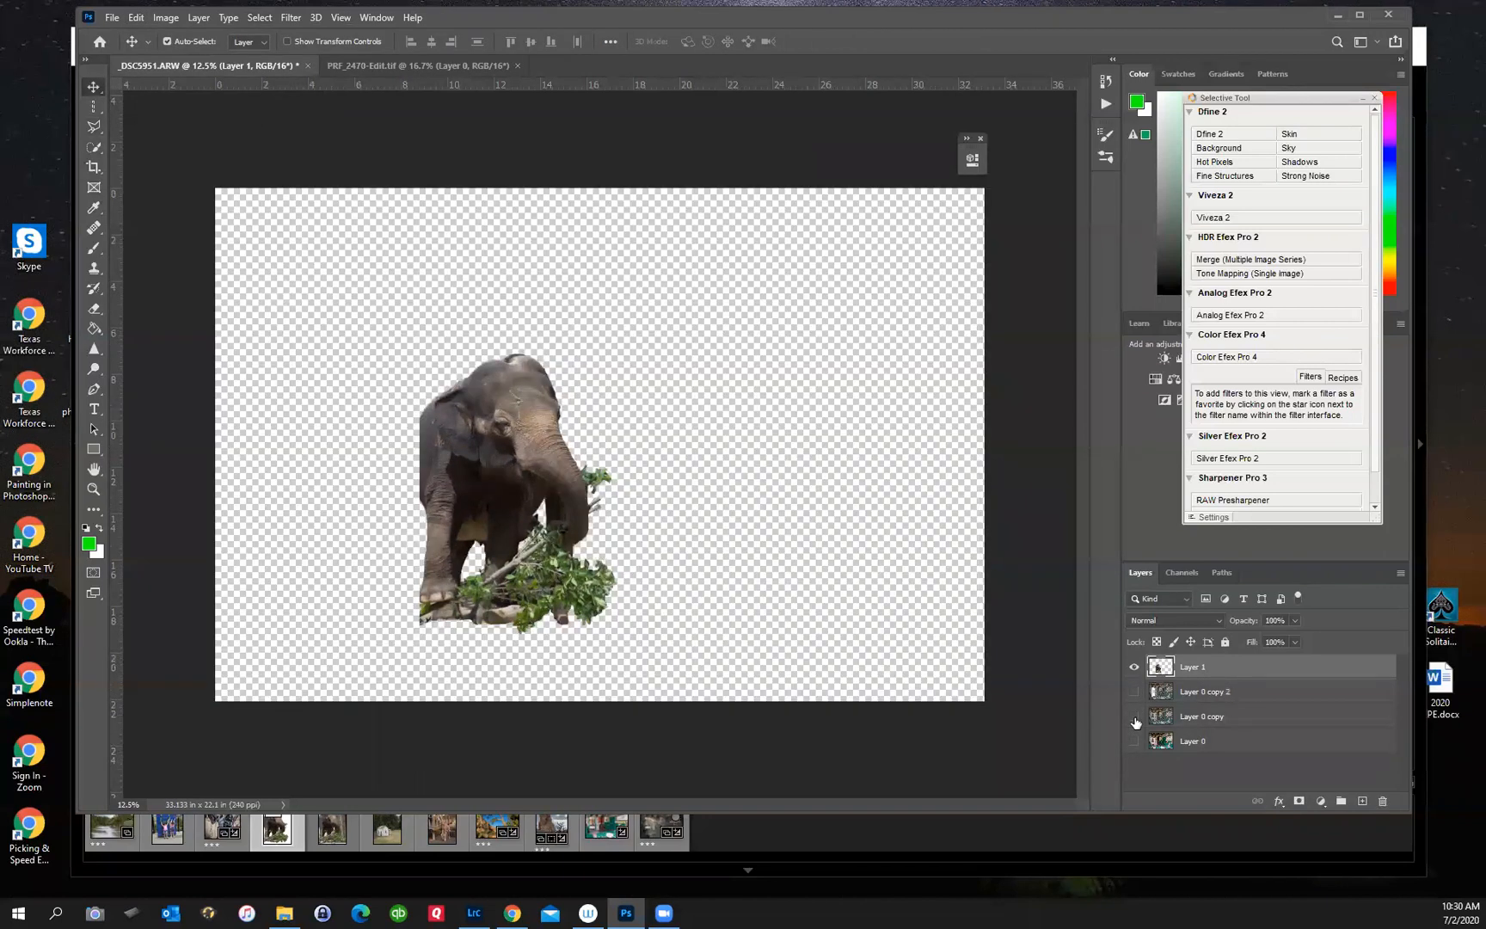
click(1133, 740)
click(1134, 716)
click(1133, 691)
click(1133, 692)
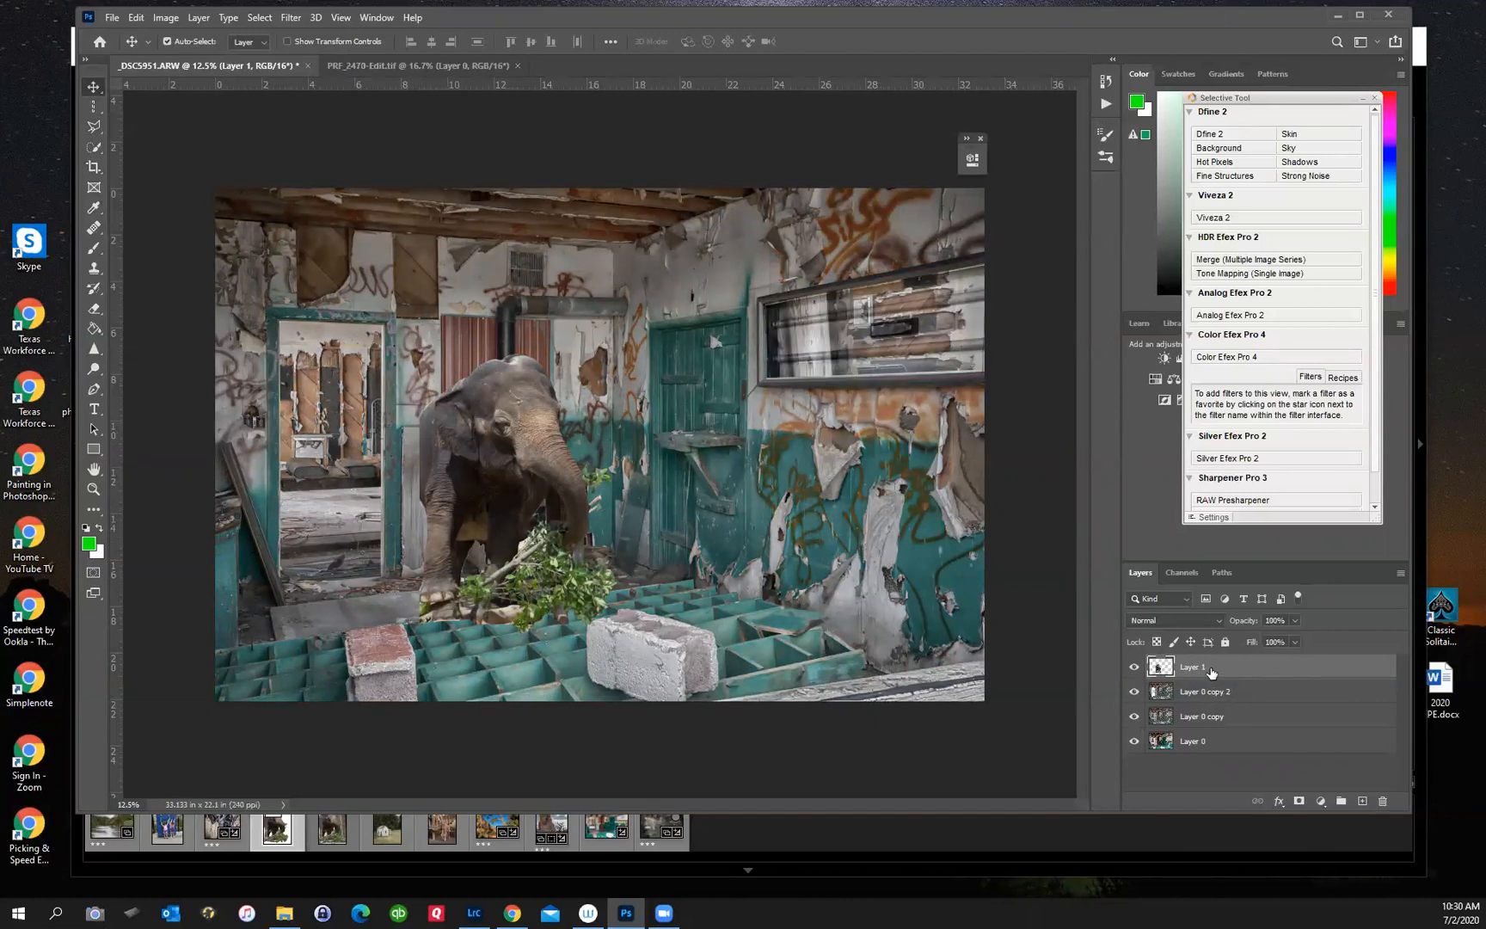
- Move the elephant over the doorway opening beside the stove
drag(502, 471, 363, 436)
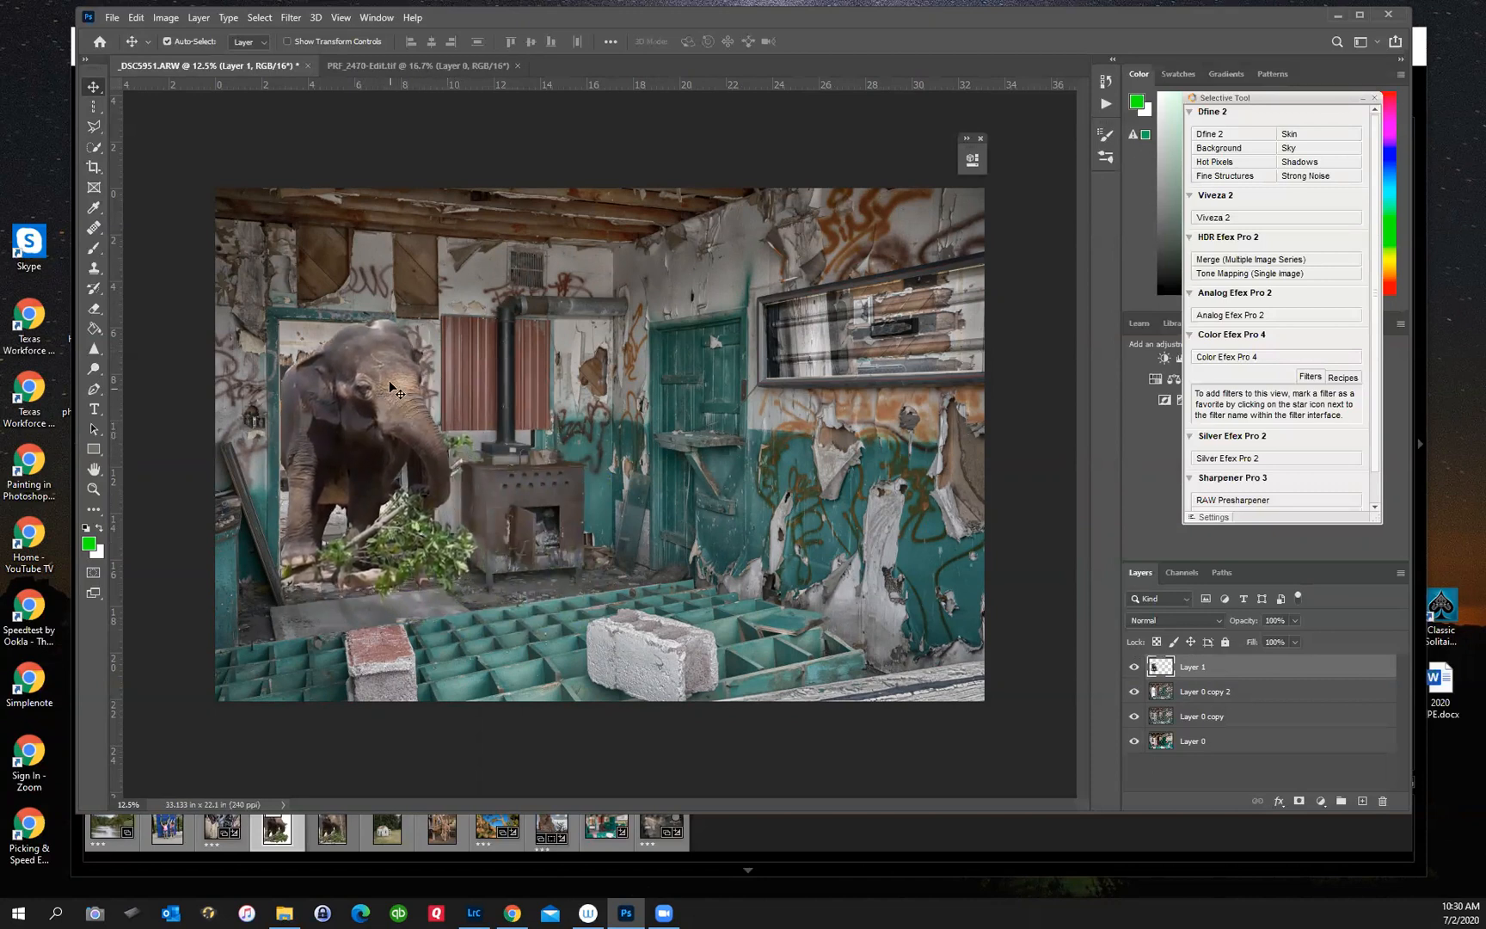
drag(391, 433, 394, 436)
click(391, 430)
- Scale the elephant proportionally to about 91%, shift it slightly up within the doorway, and apply the transform
key(ctrl+t)
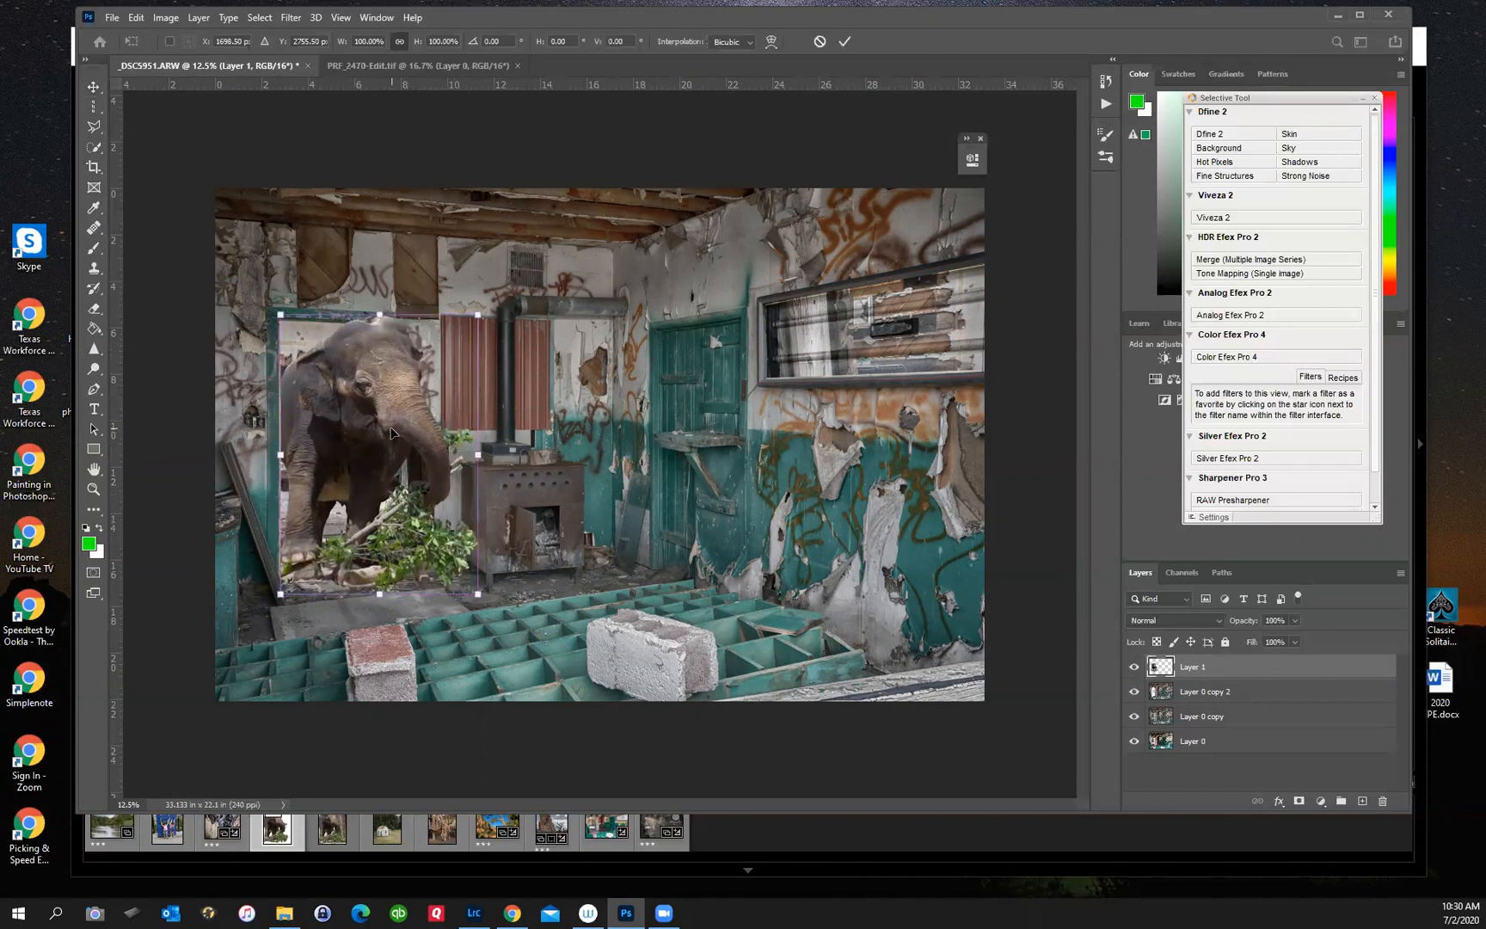
drag(478, 315, 459, 340)
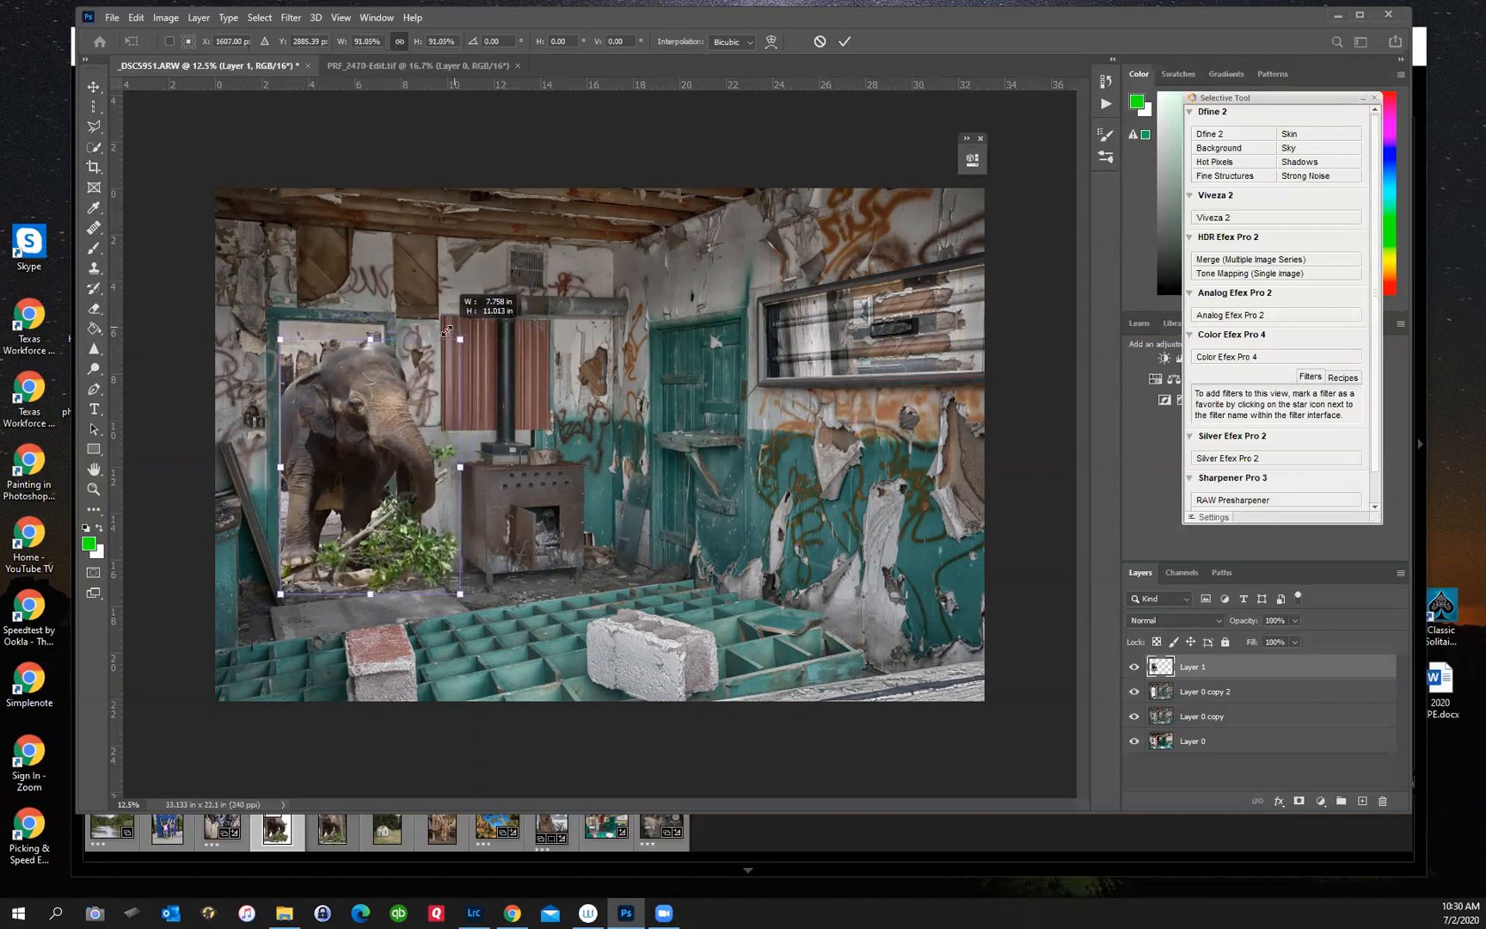
drag(343, 456, 345, 444)
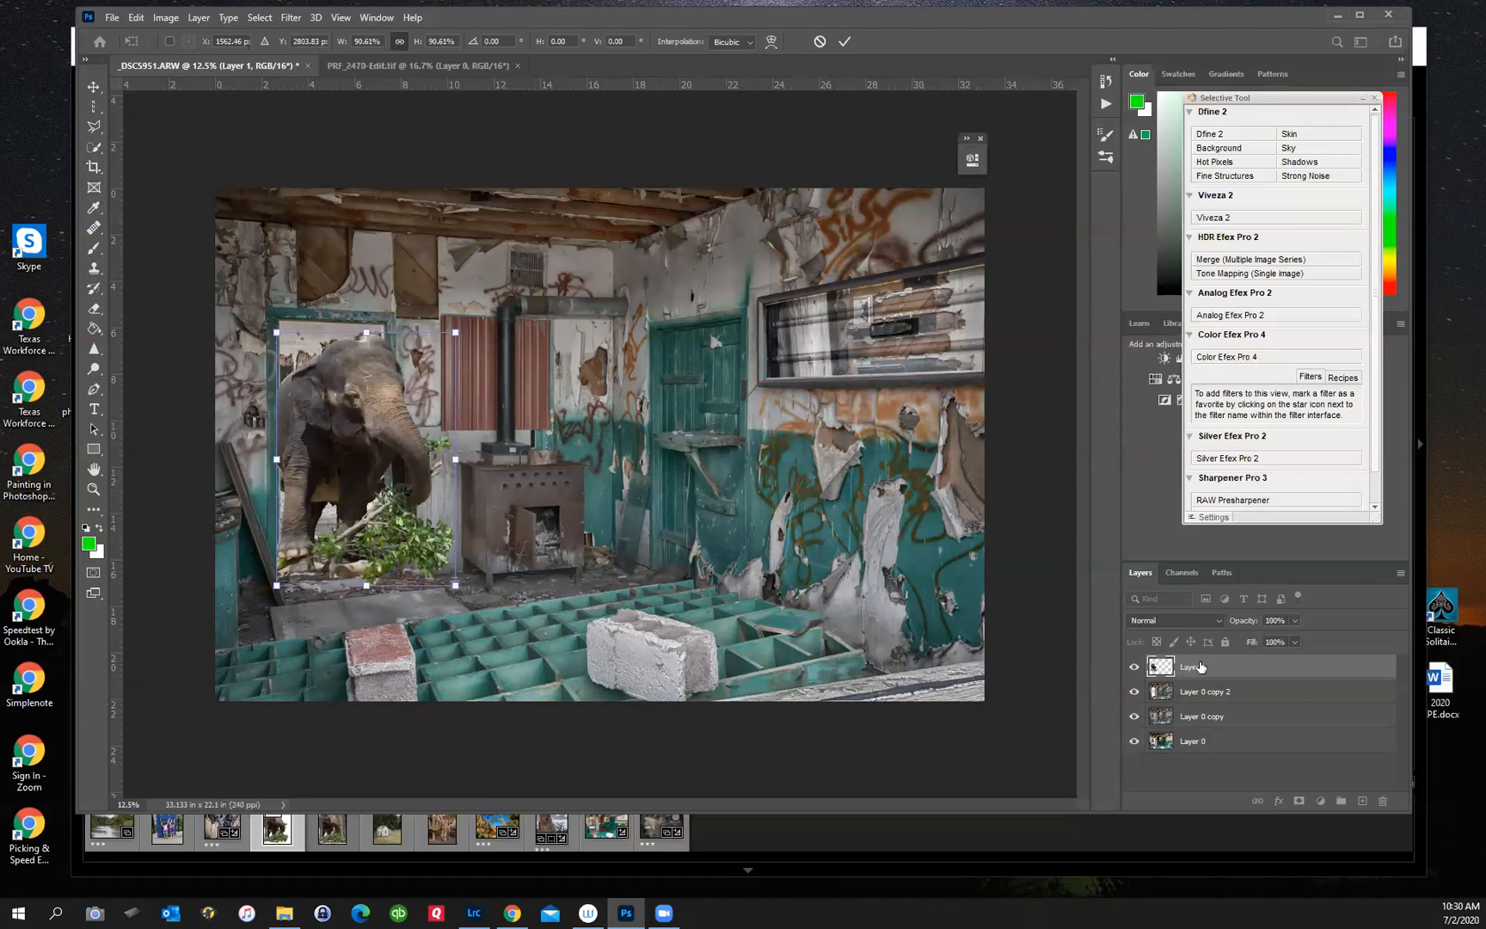
key(Return)
- Place the elephant's Layer 1 beneath Layer 0 copy 2, and toggle Layer 0 copy 2's visibility to compare
drag(1201, 667, 1208, 705)
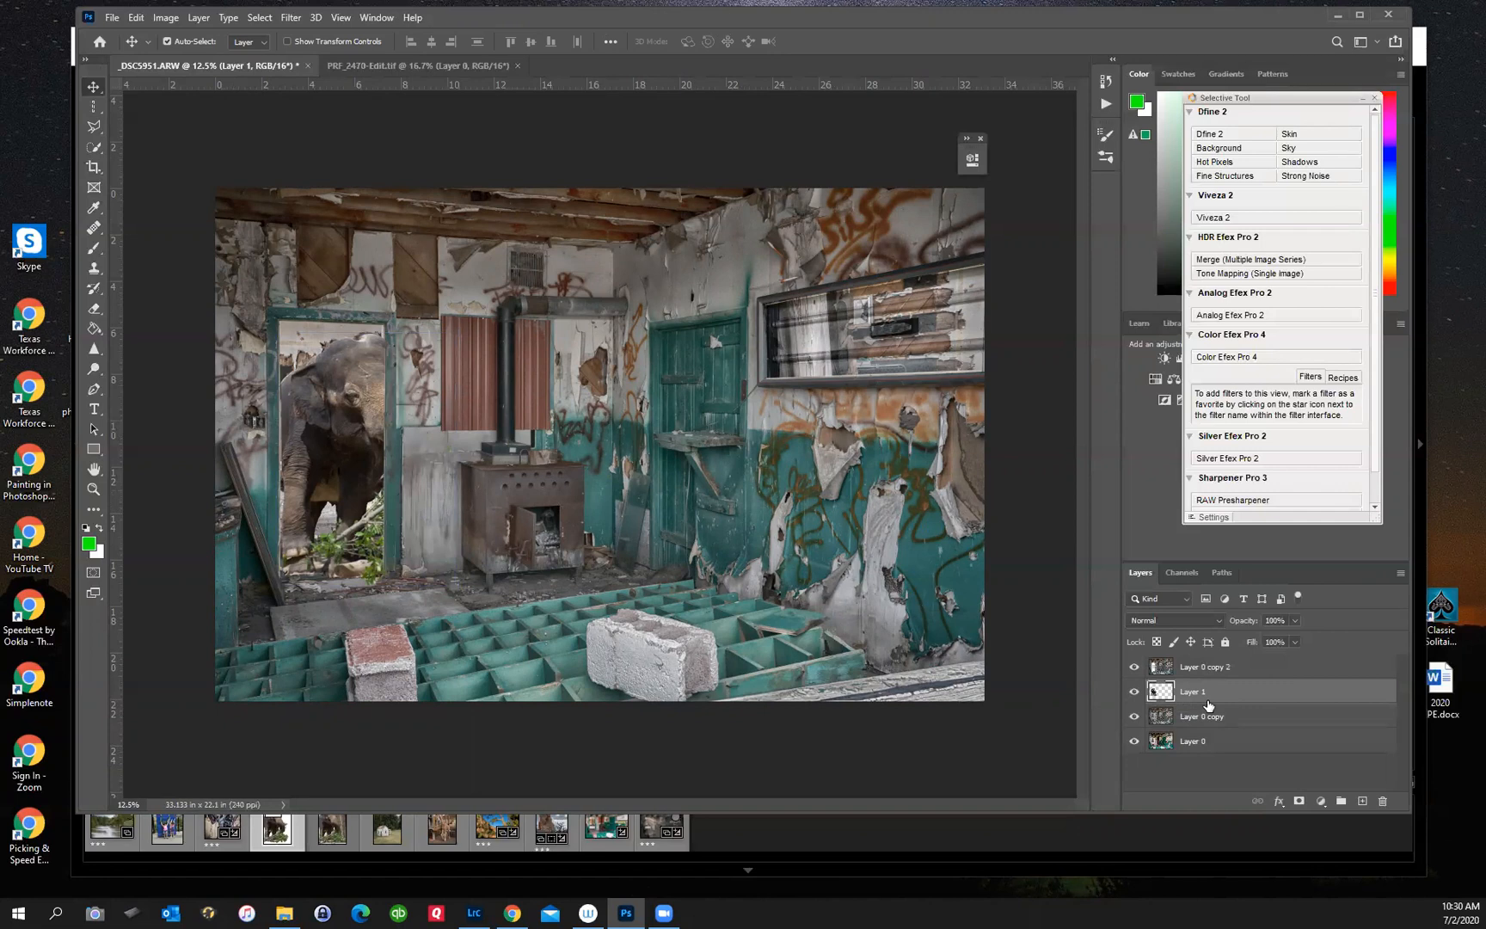
click(1134, 668)
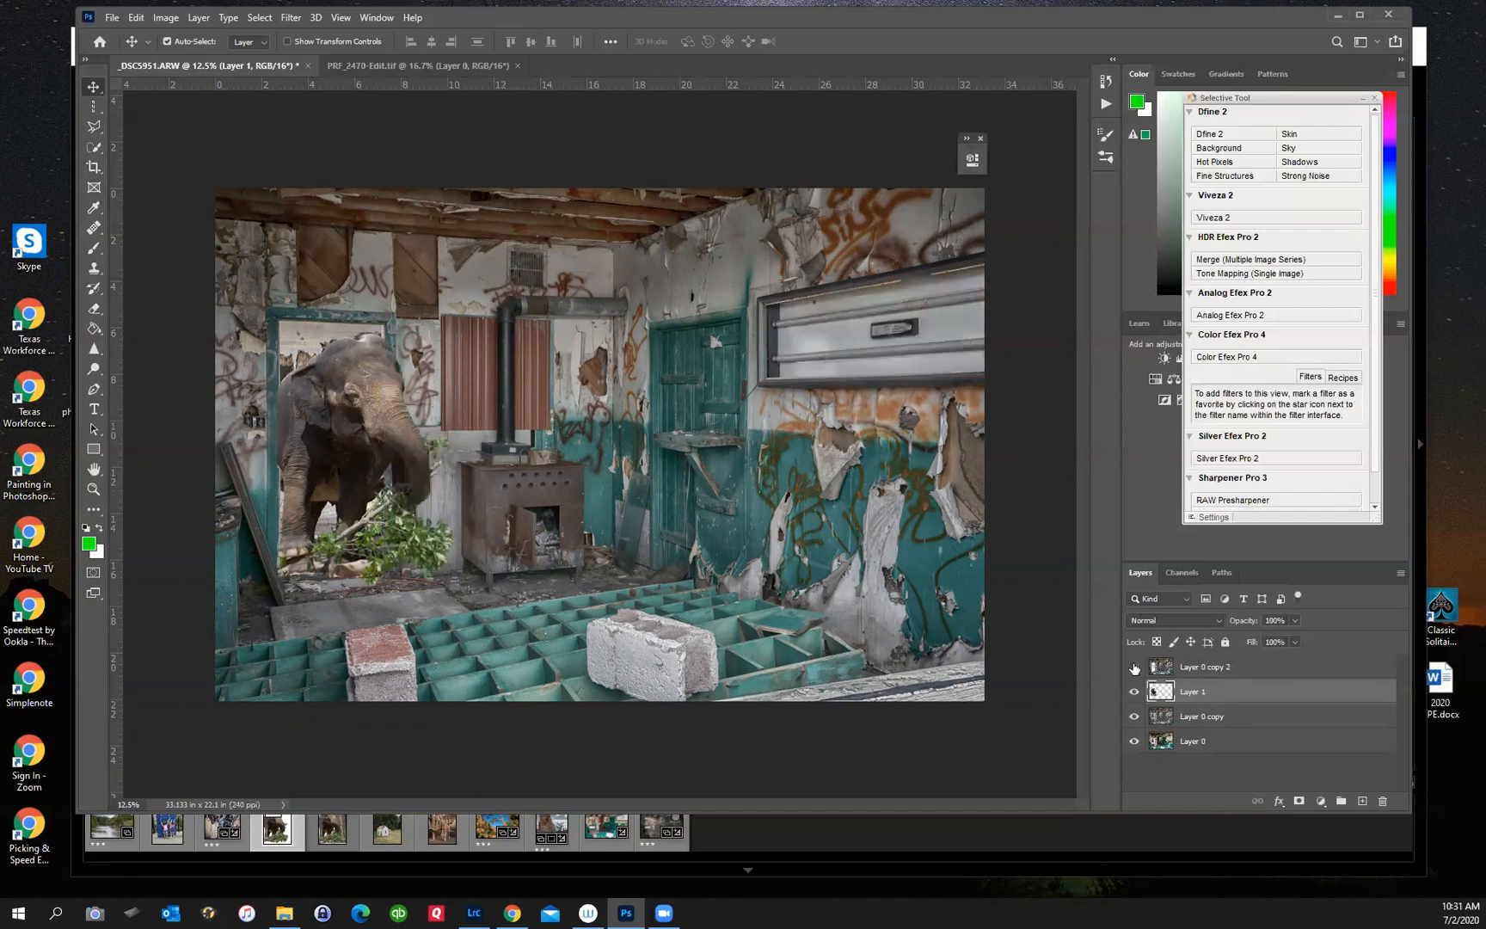
click(1135, 668)
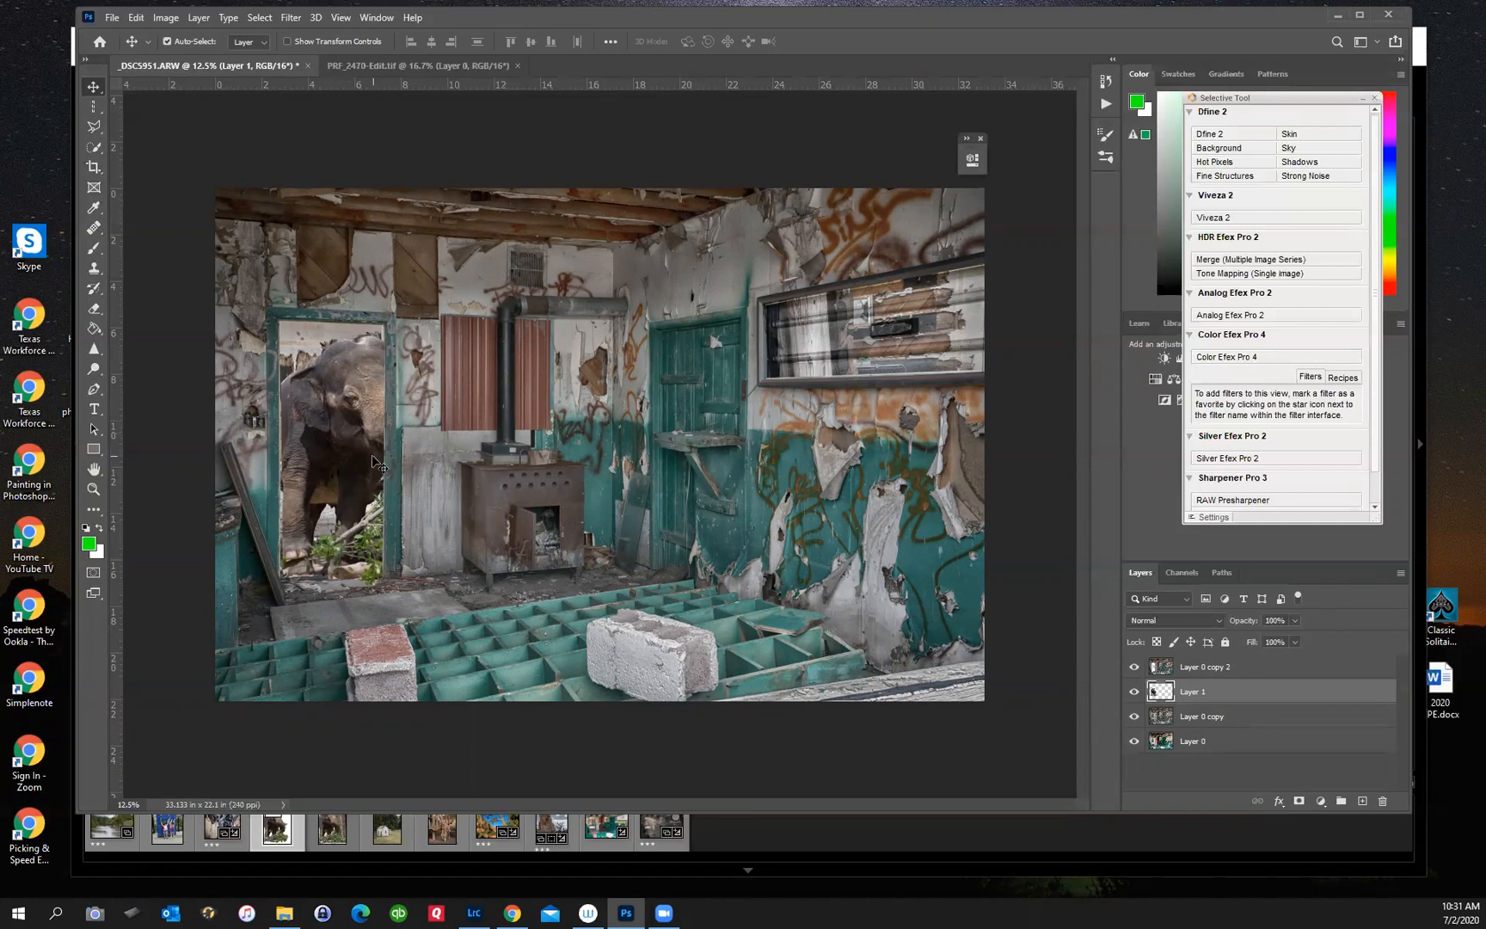
- Lower the opacity of Layer 0 copy 2 to about 38% so the elephant shows through the wall
click(1247, 667)
click(1294, 620)
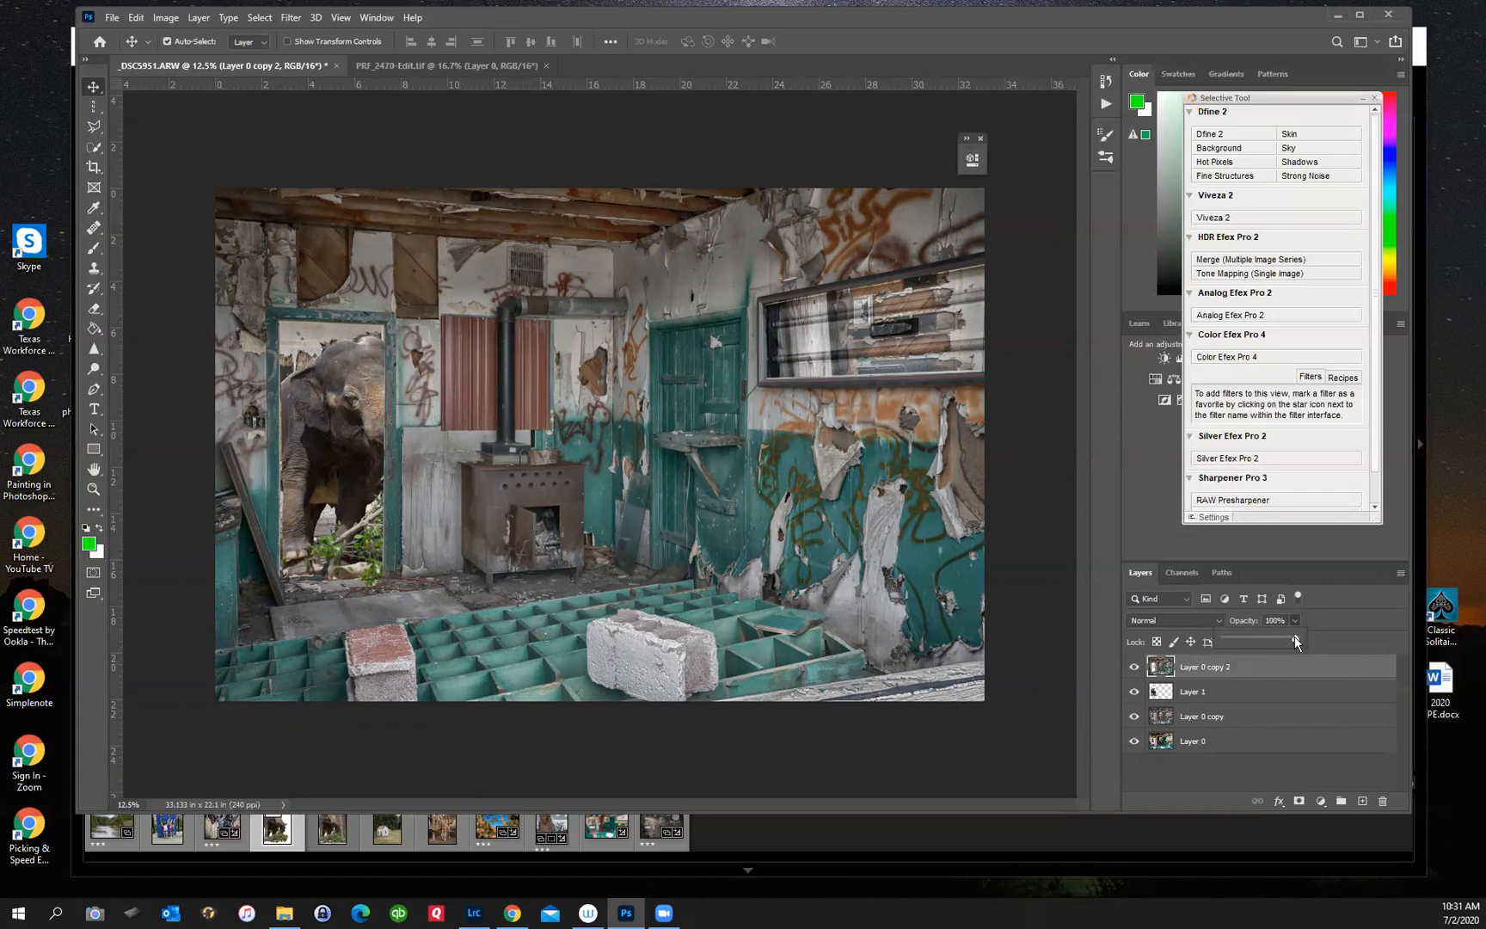
drag(1281, 635, 1279, 636)
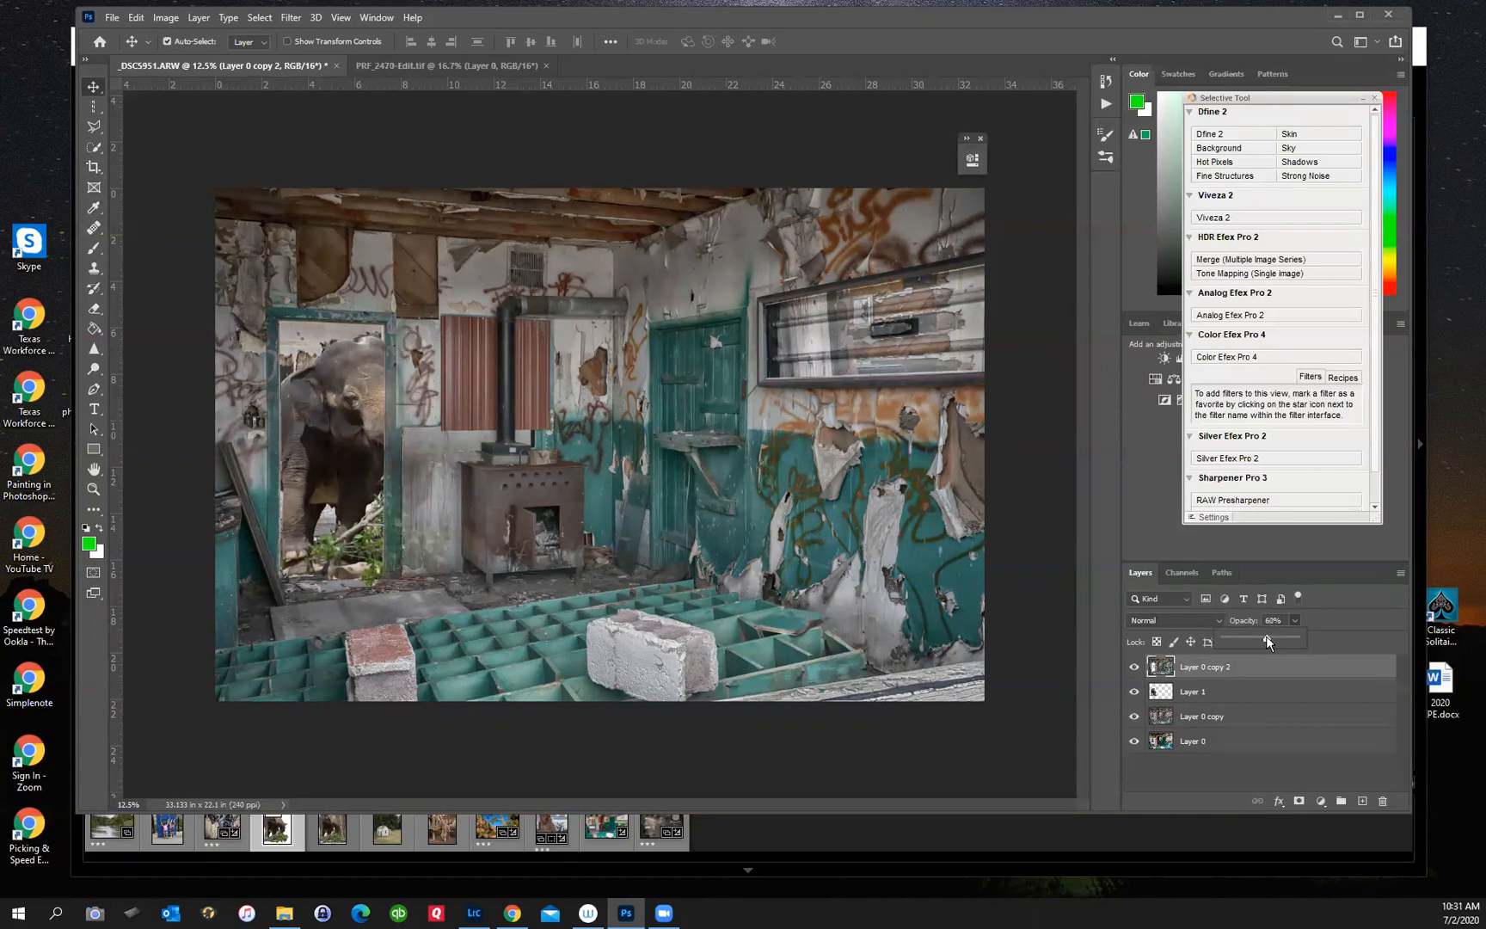
drag(1263, 640, 1258, 640)
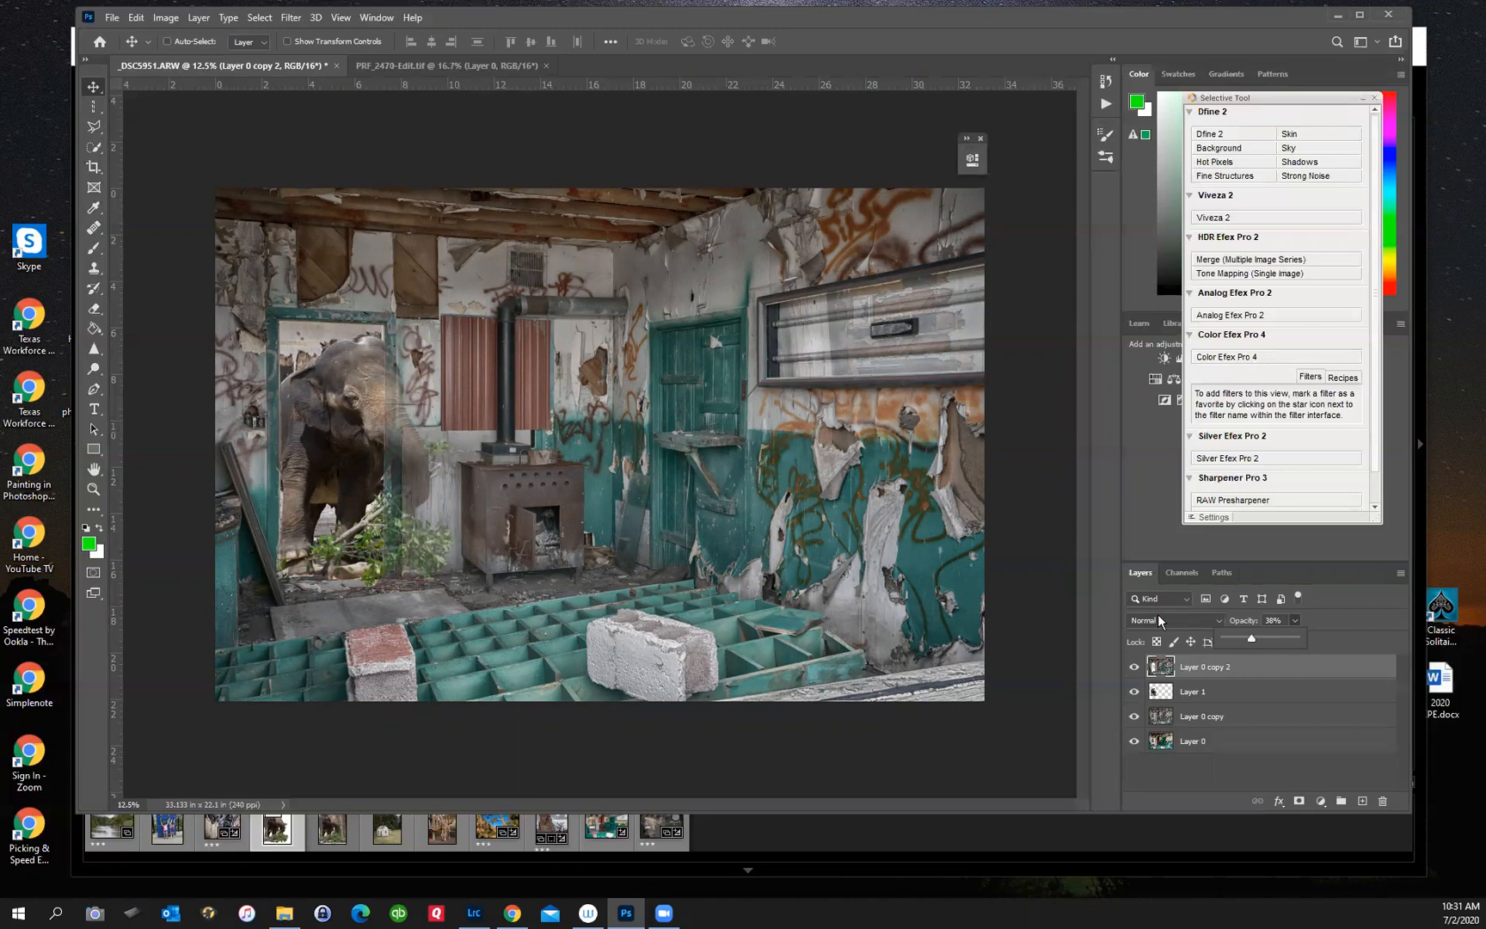
- Erase the wall and door frame over the elephant's head, trunk and leafy branch on Layer 0 copy 2, and restore its opacity to 100%
key(ctrl+plus)
key(ctrl+plus)
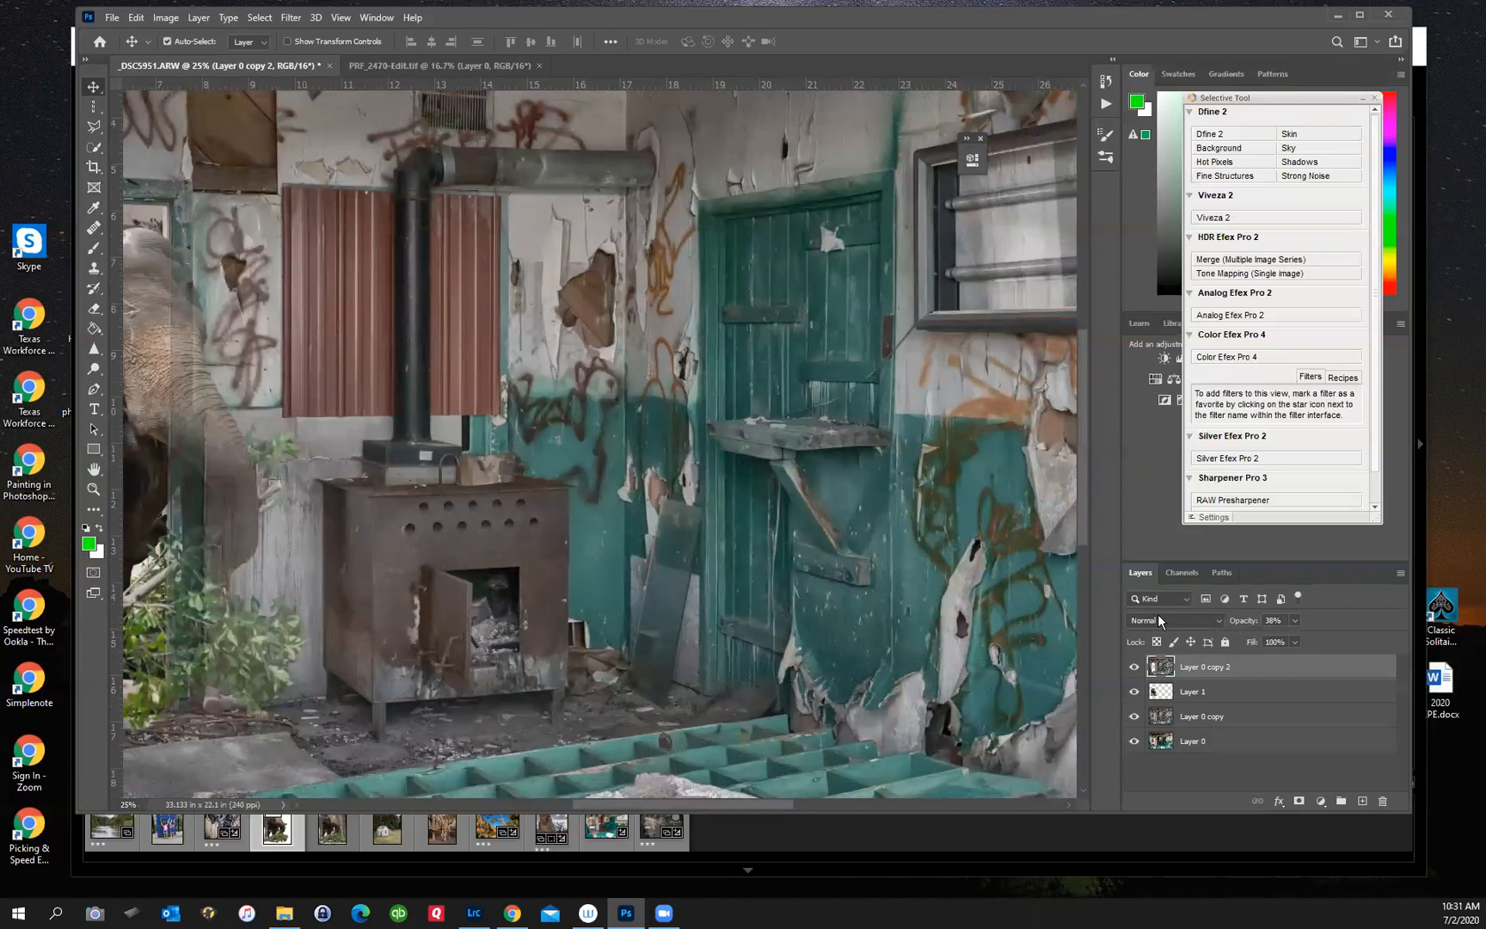
drag(517, 460, 774, 430)
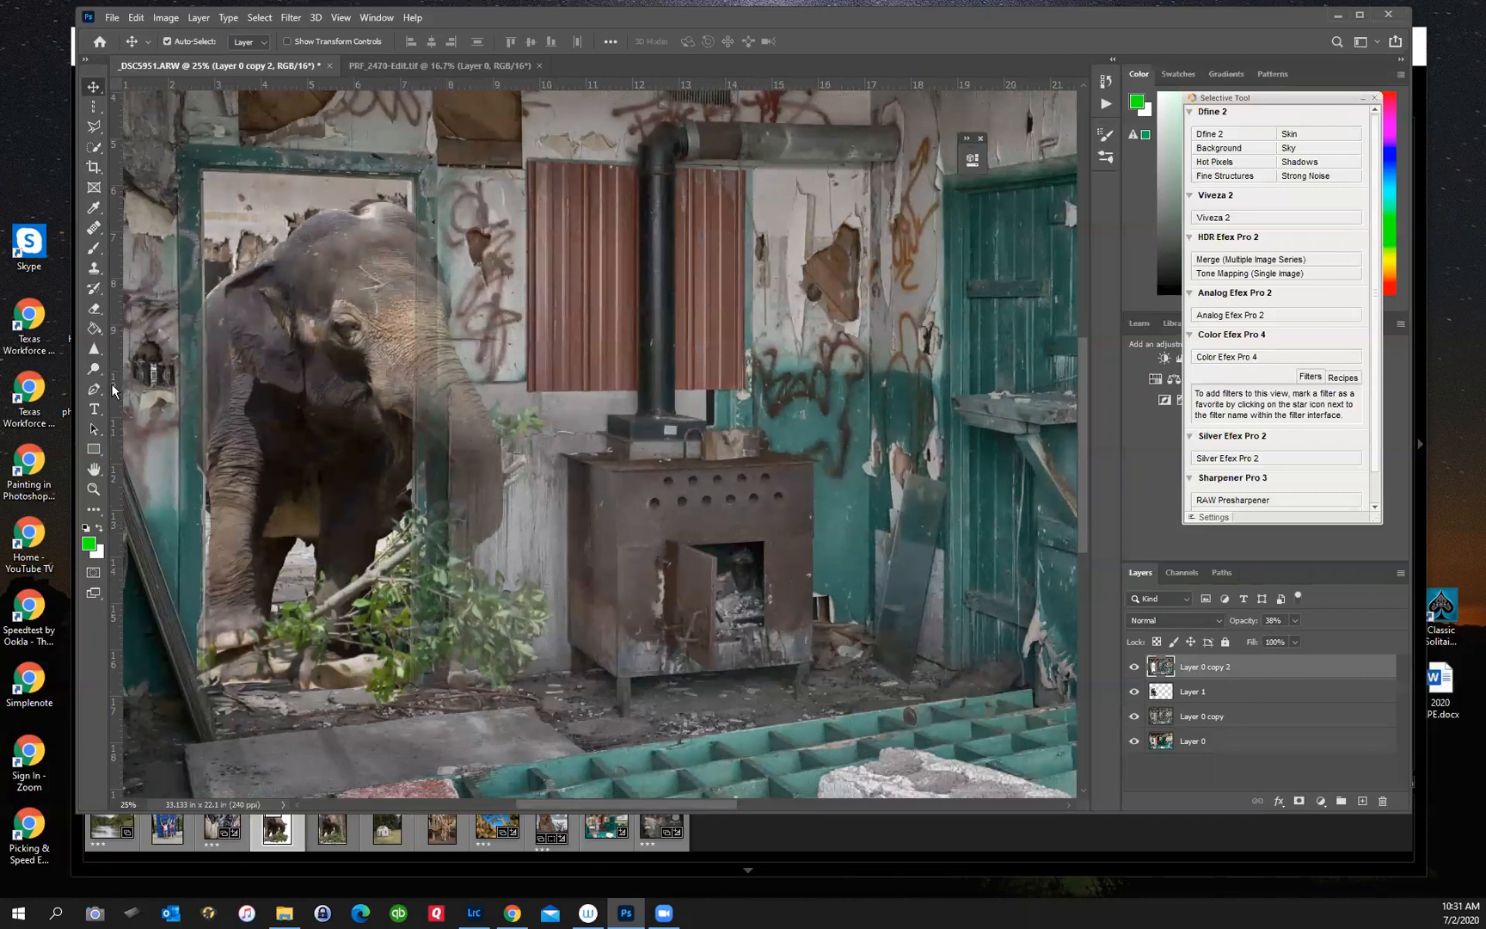
click(94, 312)
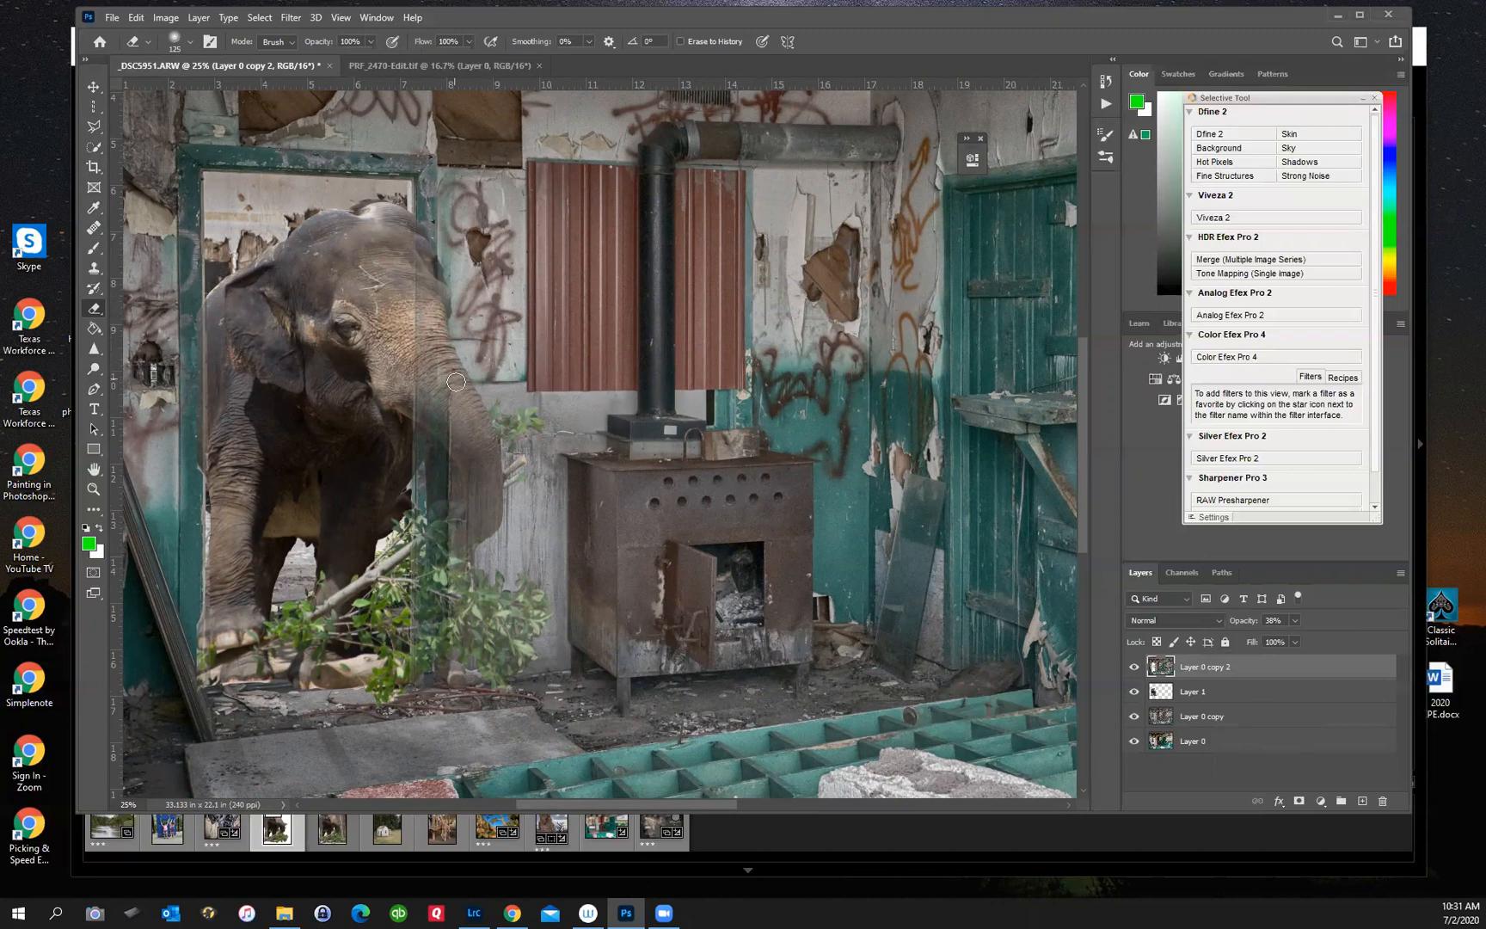
mouse_move(490, 502)
mouse_down()
mouse_move(453, 546)
mouse_move(496, 496)
mouse_move(451, 530)
mouse_move(467, 478)
mouse_move(450, 482)
mouse_move(443, 394)
mouse_move(437, 379)
mouse_move(427, 390)
mouse_move(398, 289)
mouse_up()
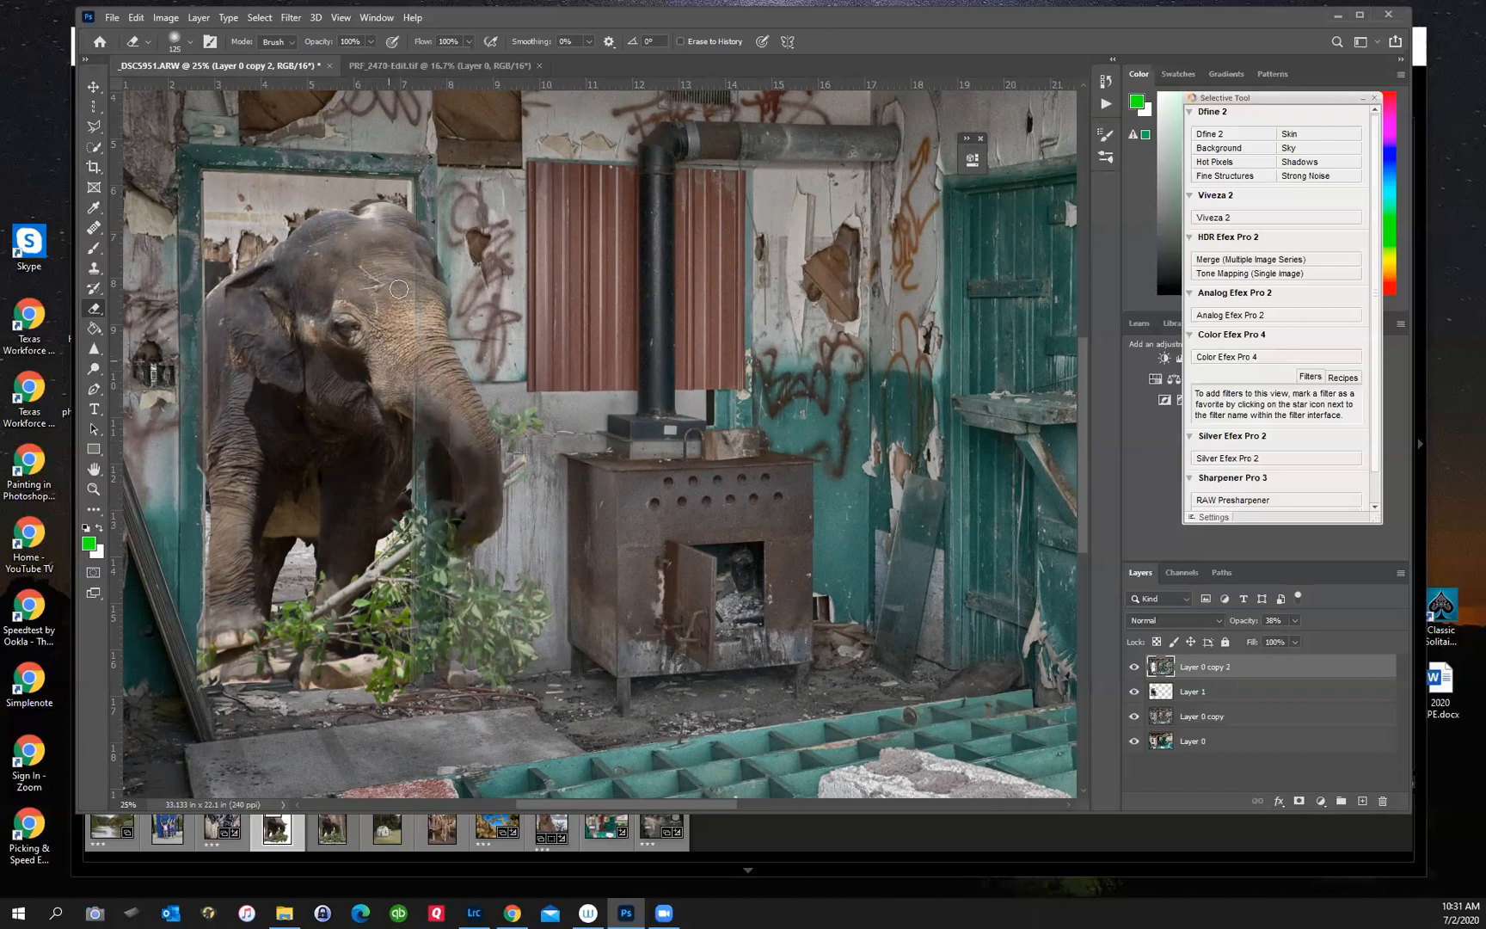
mouse_move(415, 408)
mouse_down()
mouse_move(409, 530)
mouse_move(519, 472)
mouse_move(491, 467)
mouse_move(495, 418)
mouse_move(527, 416)
mouse_up()
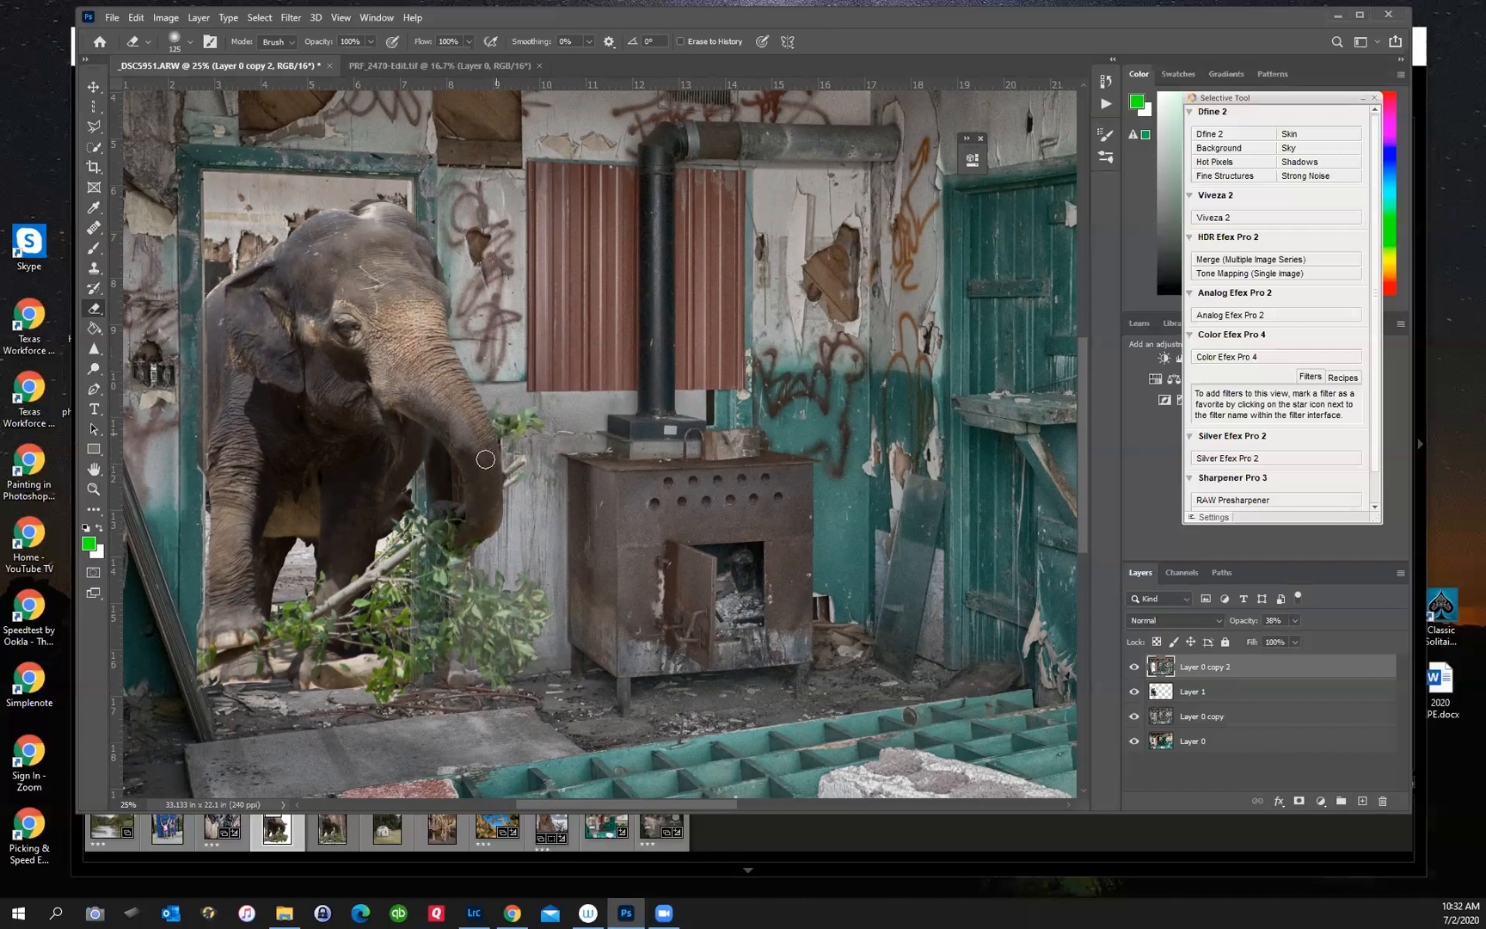
mouse_move(468, 590)
mouse_down()
mouse_move(502, 603)
mouse_move(523, 595)
mouse_move(527, 616)
mouse_move(501, 674)
mouse_move(463, 639)
mouse_move(466, 608)
mouse_move(518, 611)
mouse_move(469, 601)
mouse_move(431, 648)
mouse_up()
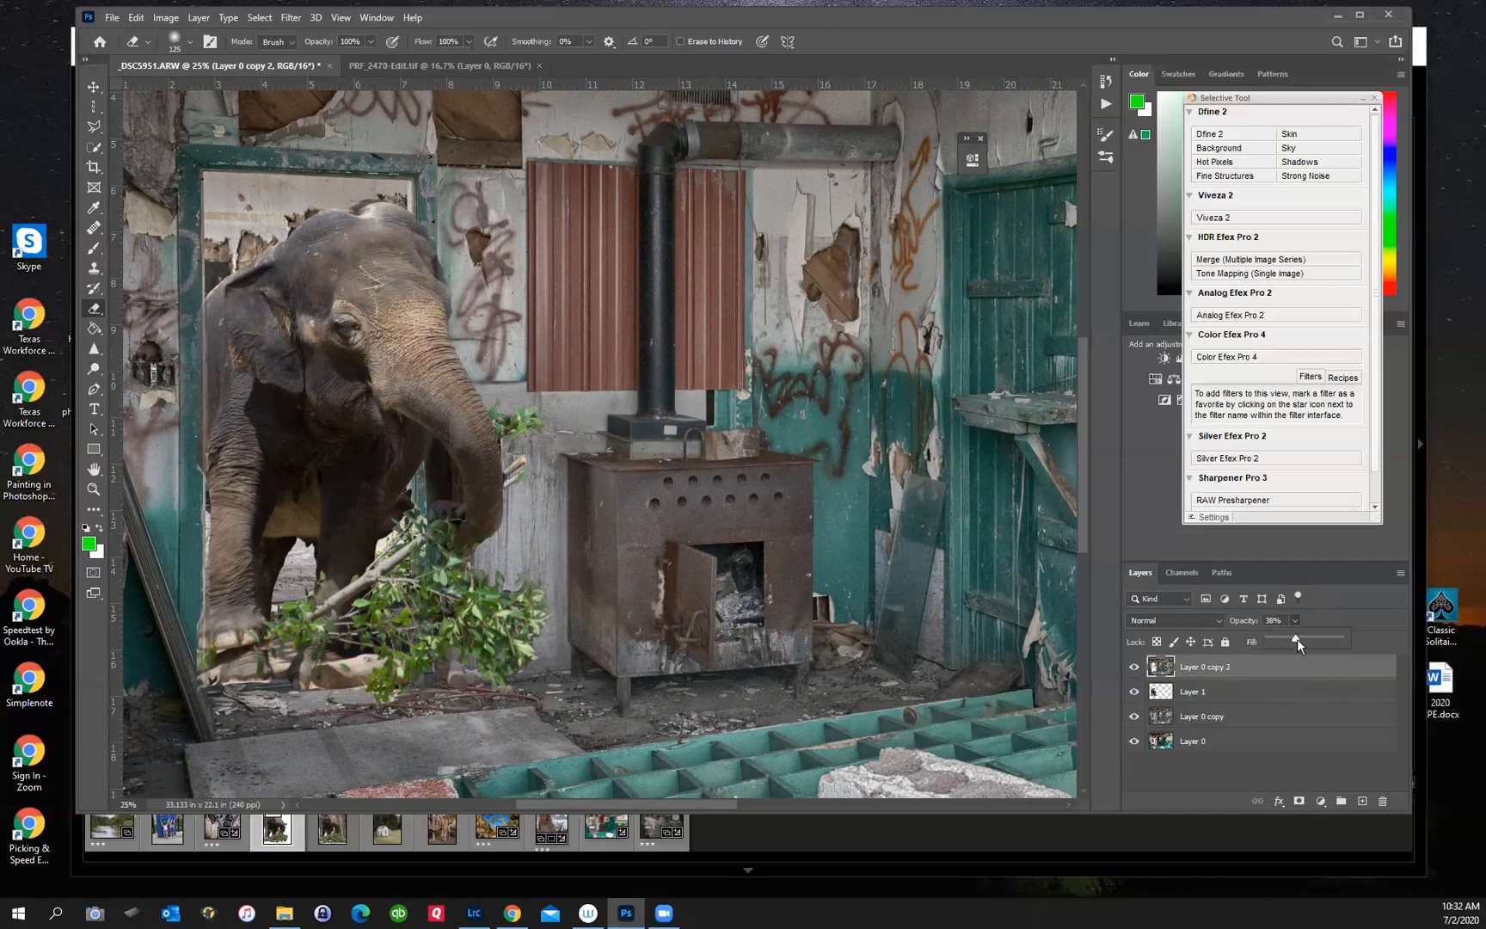
drag(1297, 638, 1355, 642)
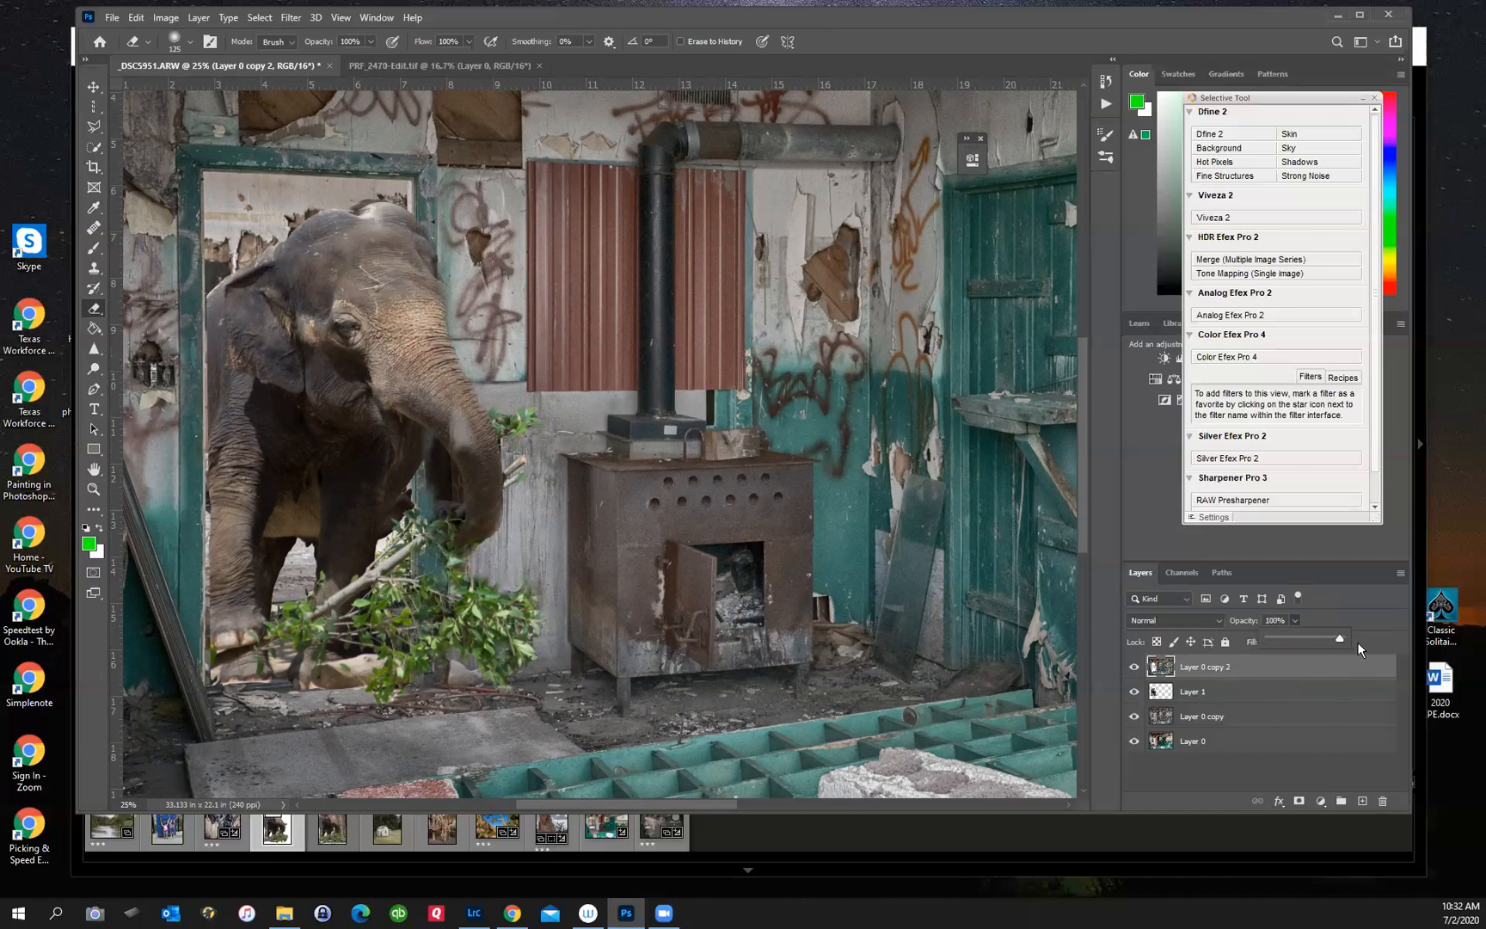
- Hide Layer 1, Layer 0 copy and Layer 0 to inspect the erased area, and show the elephant's Layer 1 again
click(1133, 691)
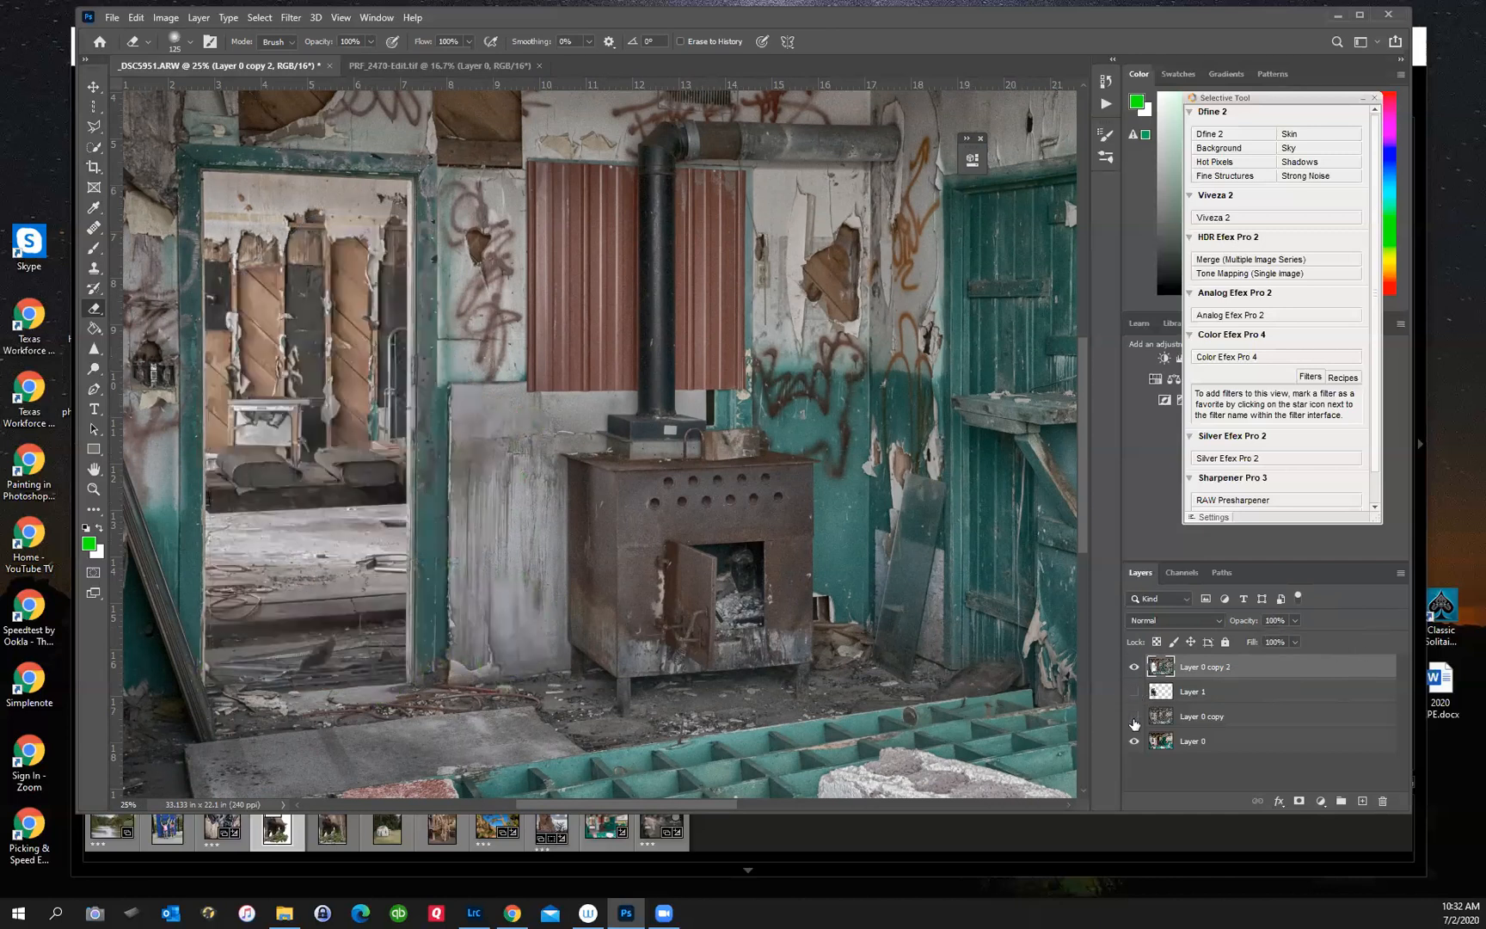
click(1133, 717)
click(1133, 742)
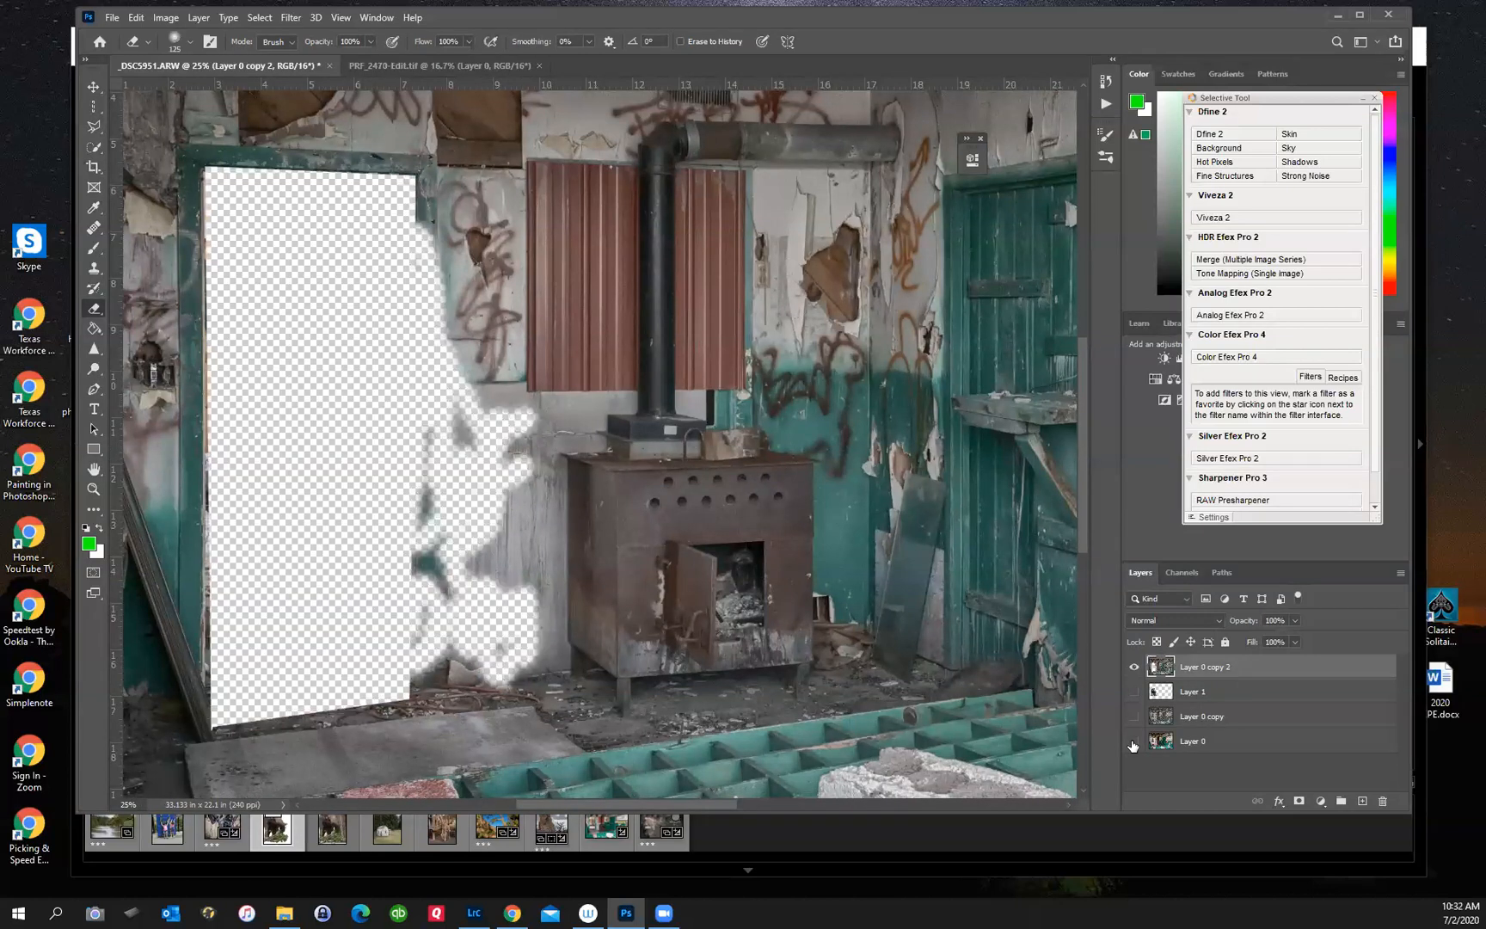
click(1134, 691)
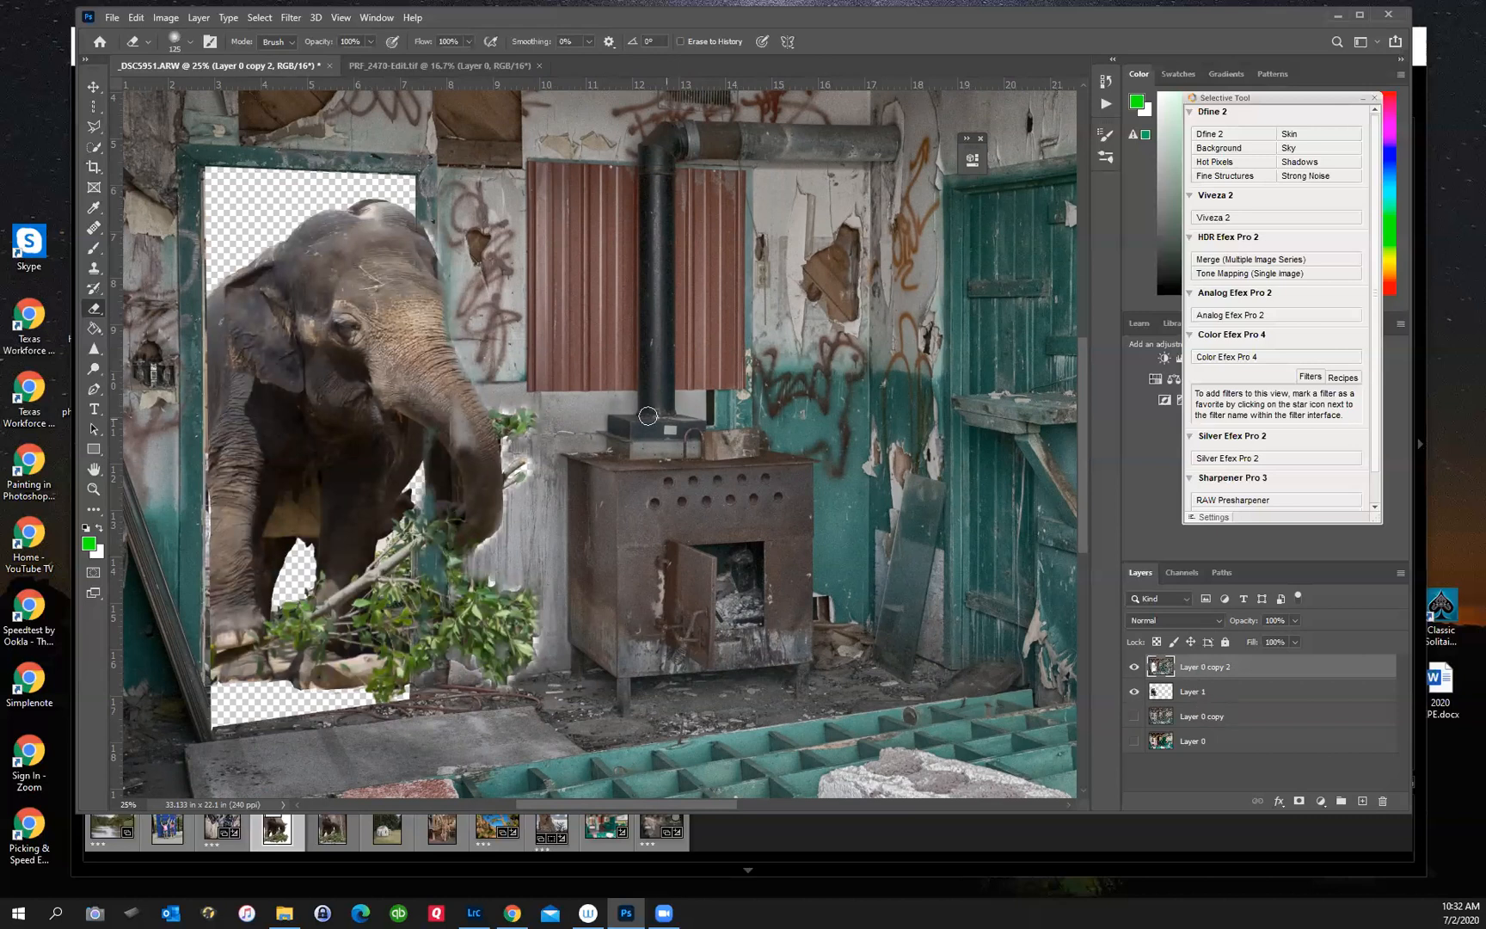
- Erase the leftover door frame remnants beneath the elephant's trunk, and show Layer 0 copy and Layer 0 again
mouse_move(429, 435)
mouse_down()
mouse_move(417, 518)
mouse_move(436, 502)
mouse_move(415, 577)
mouse_move(429, 644)
mouse_move(434, 562)
mouse_move(429, 672)
mouse_move(440, 599)
mouse_up()
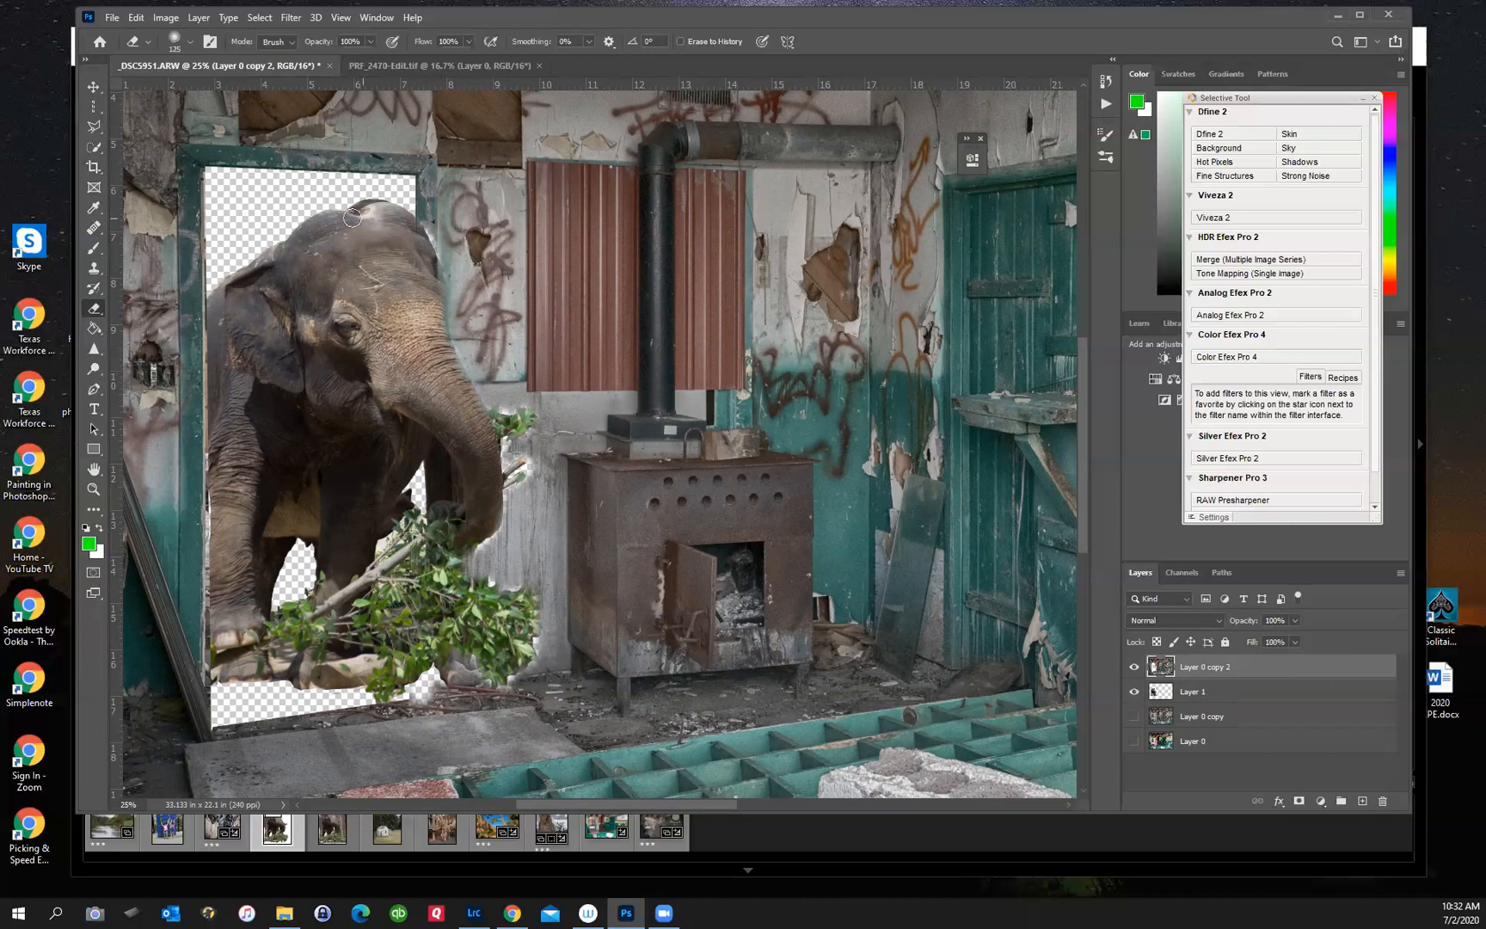
click(1134, 717)
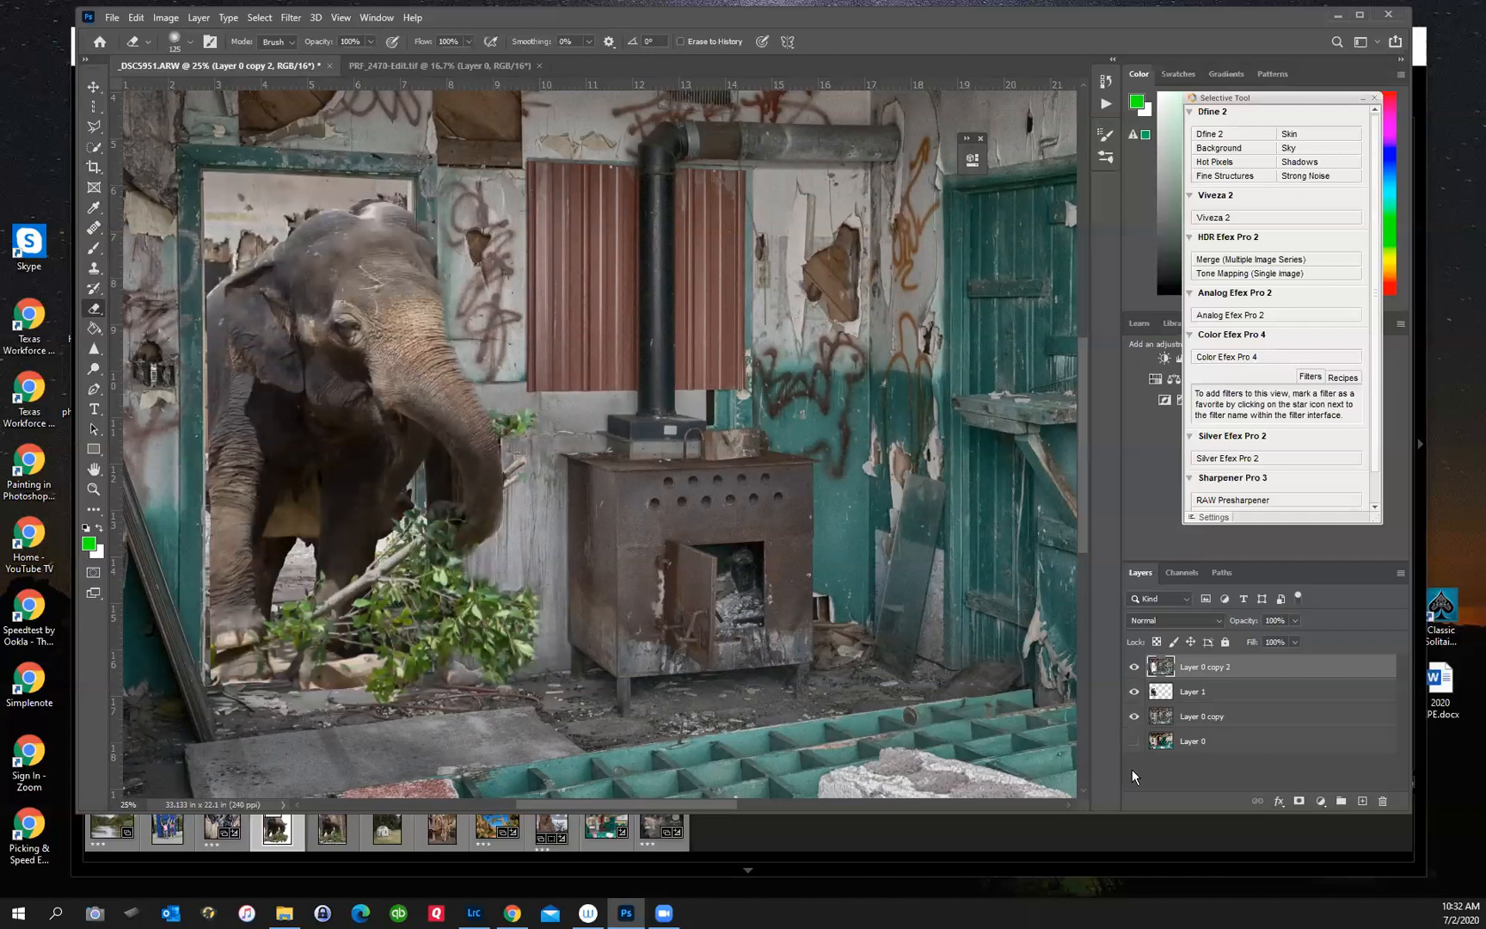
click(1134, 740)
key(ctrl+0)
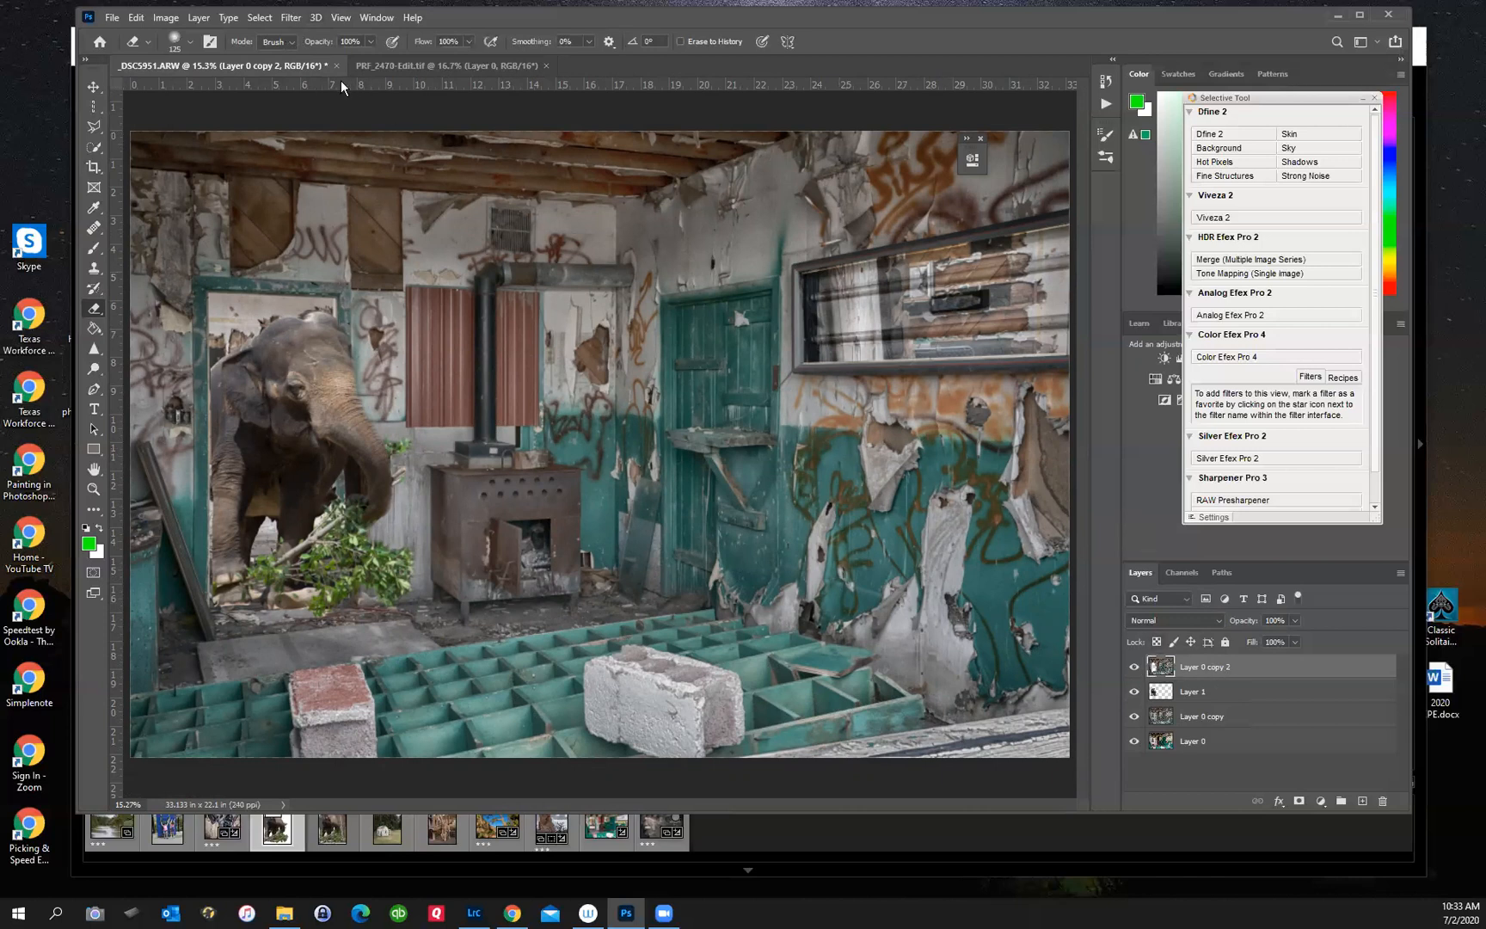
- Flatten all the layers of the elephant composite into a single background
click(289, 18)
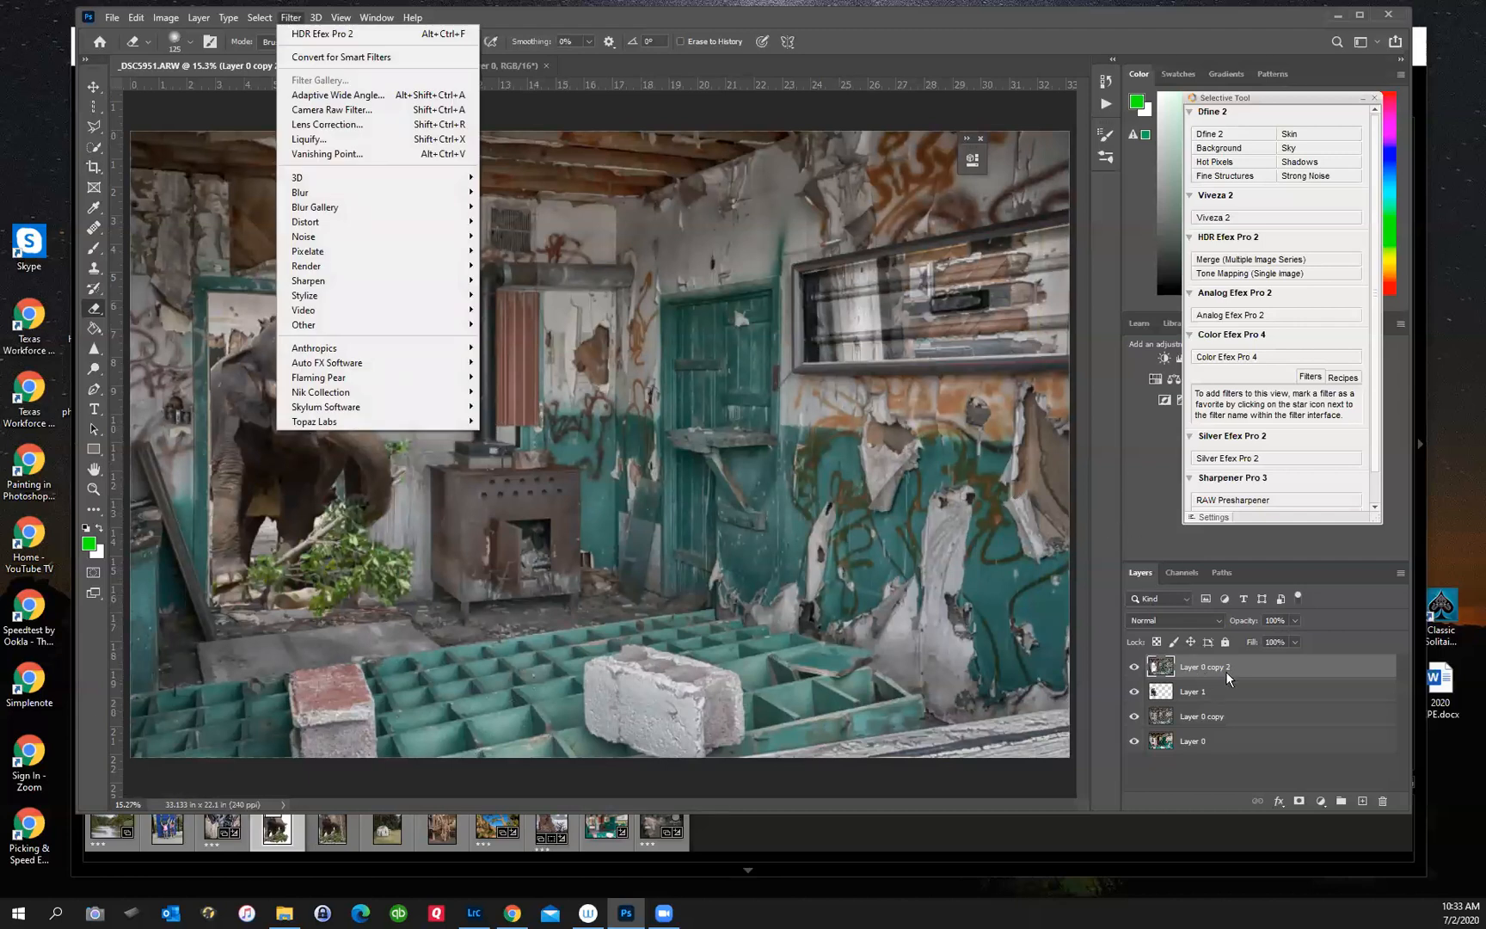
click(1399, 572)
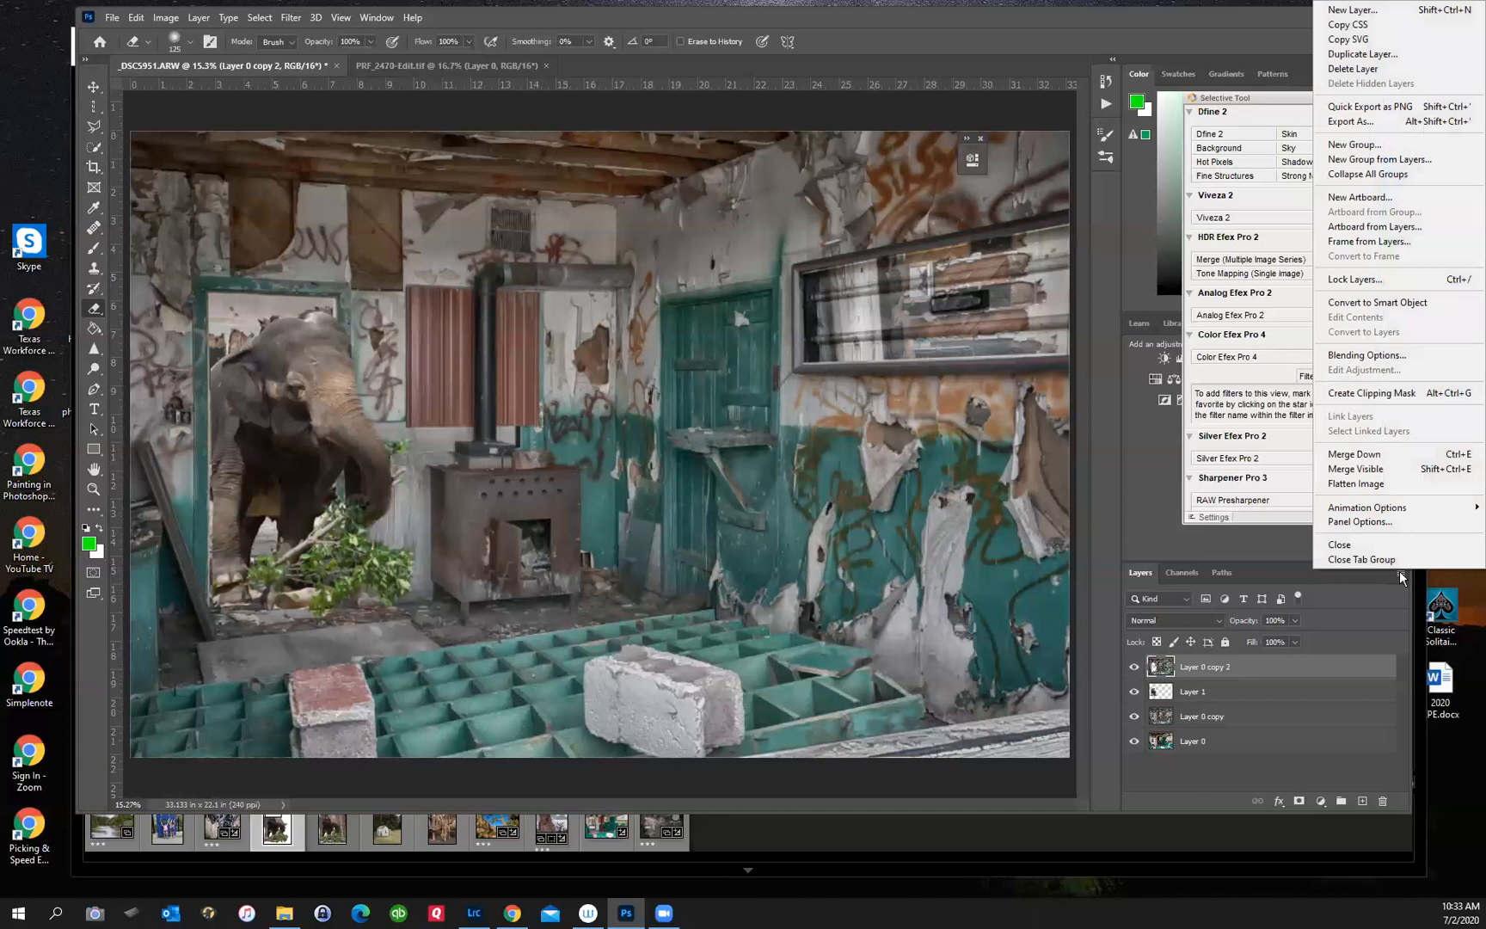
click(1337, 487)
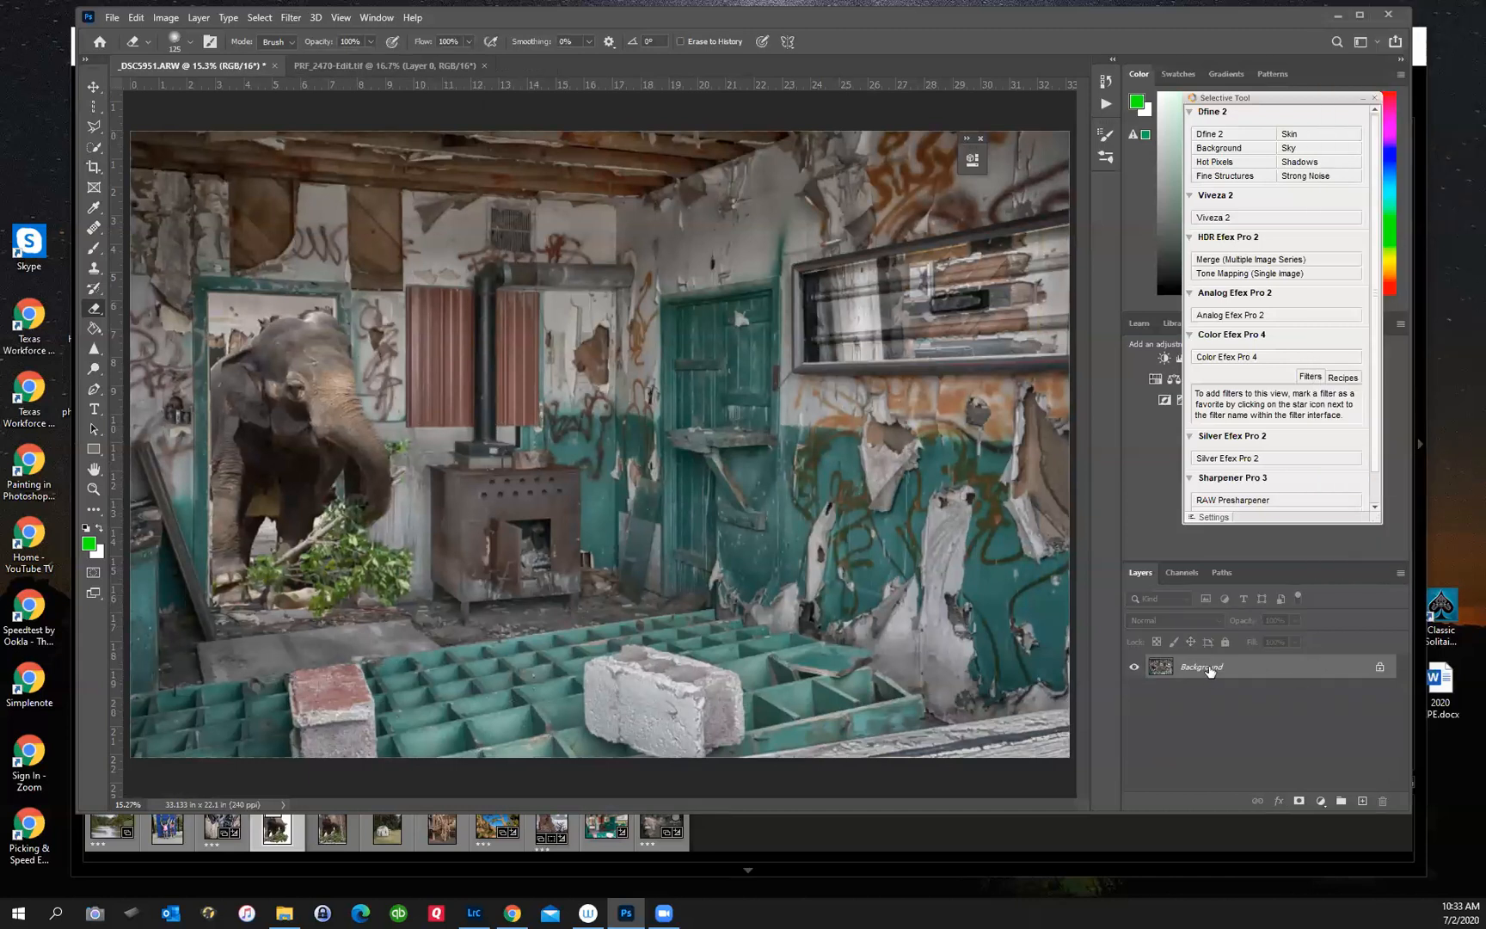
- Try moving the flattened image within the canvas by converting it to a normal layer, and undo the move
click(95, 88)
mouse_move(296, 357)
mouse_down()
mouse_move(368, 370)
mouse_move(541, 464)
mouse_move(621, 389)
mouse_up()
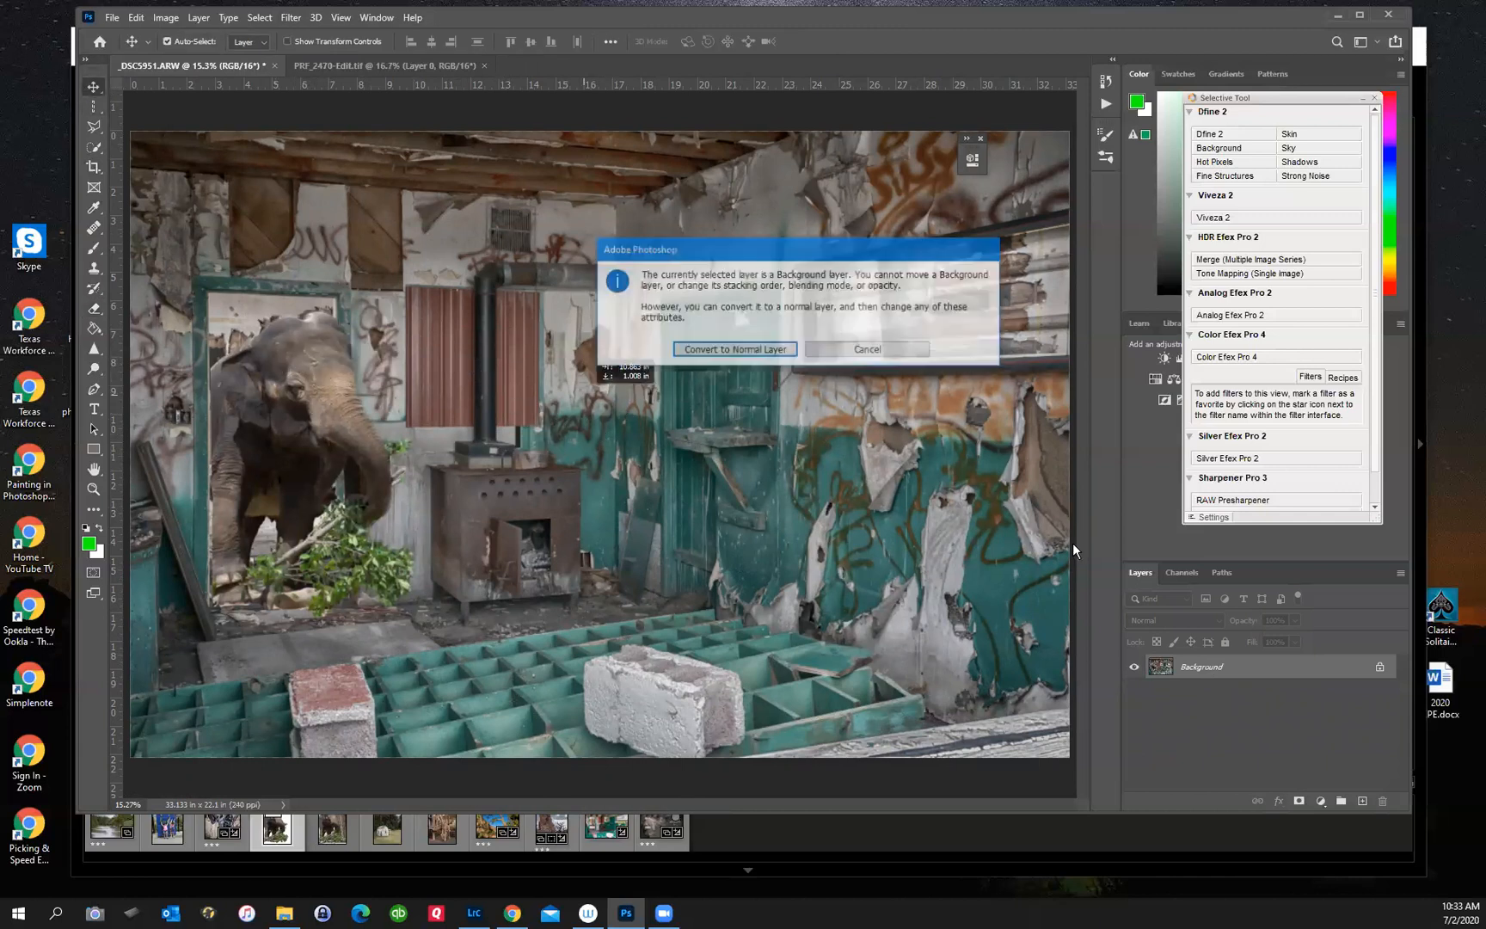
click(706, 350)
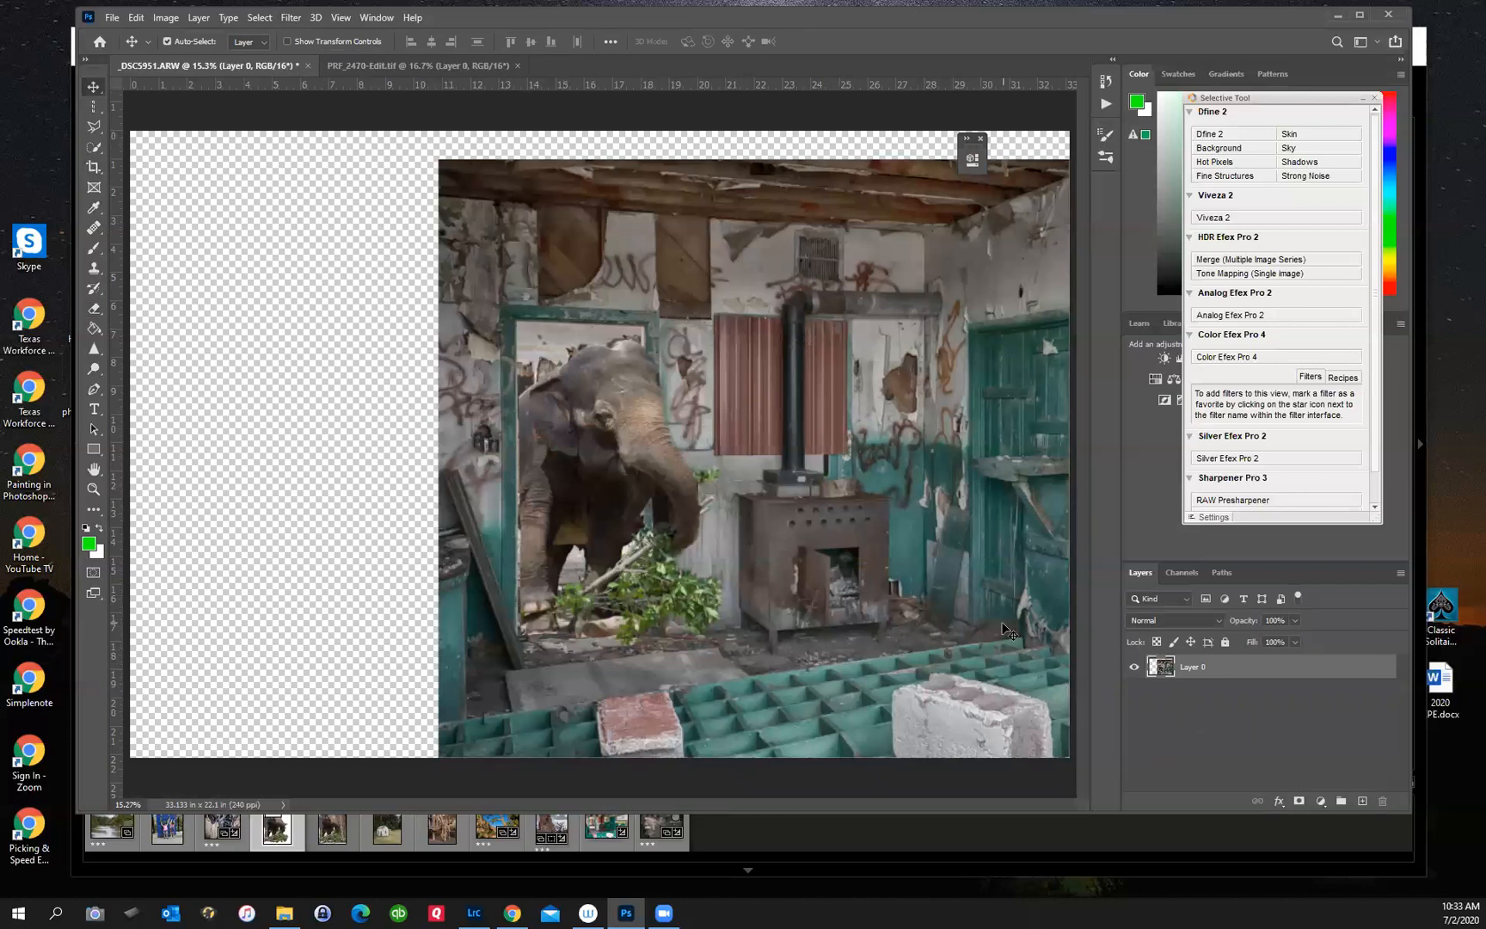
key(ctrl+z)
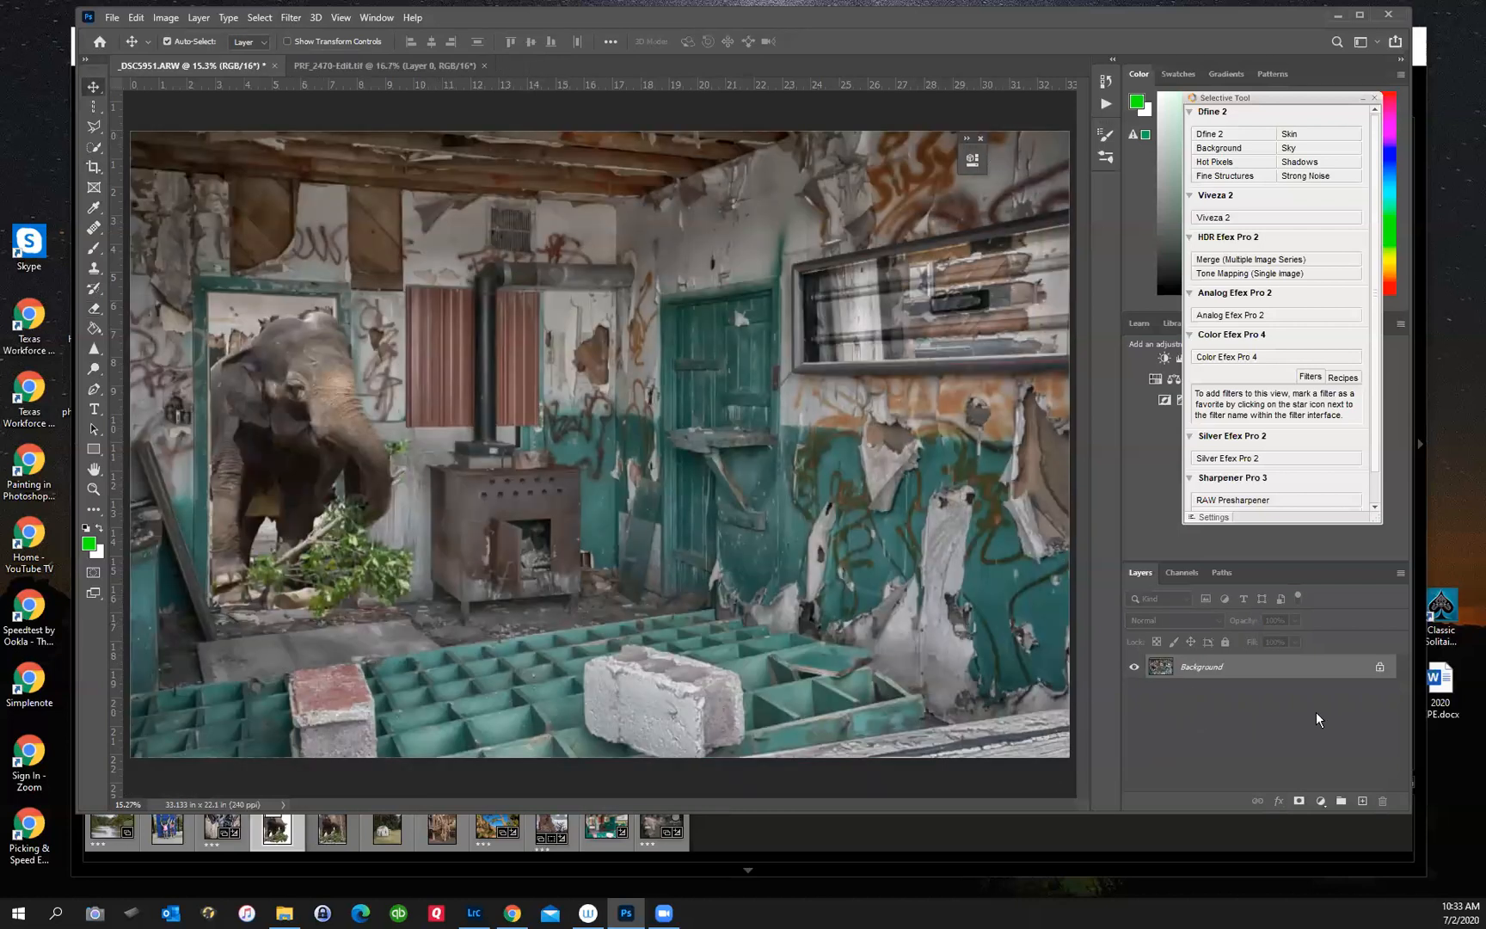
- Convert the flattened Background to a normal layer named Layer 0 and duplicate it
double_click(1201, 666)
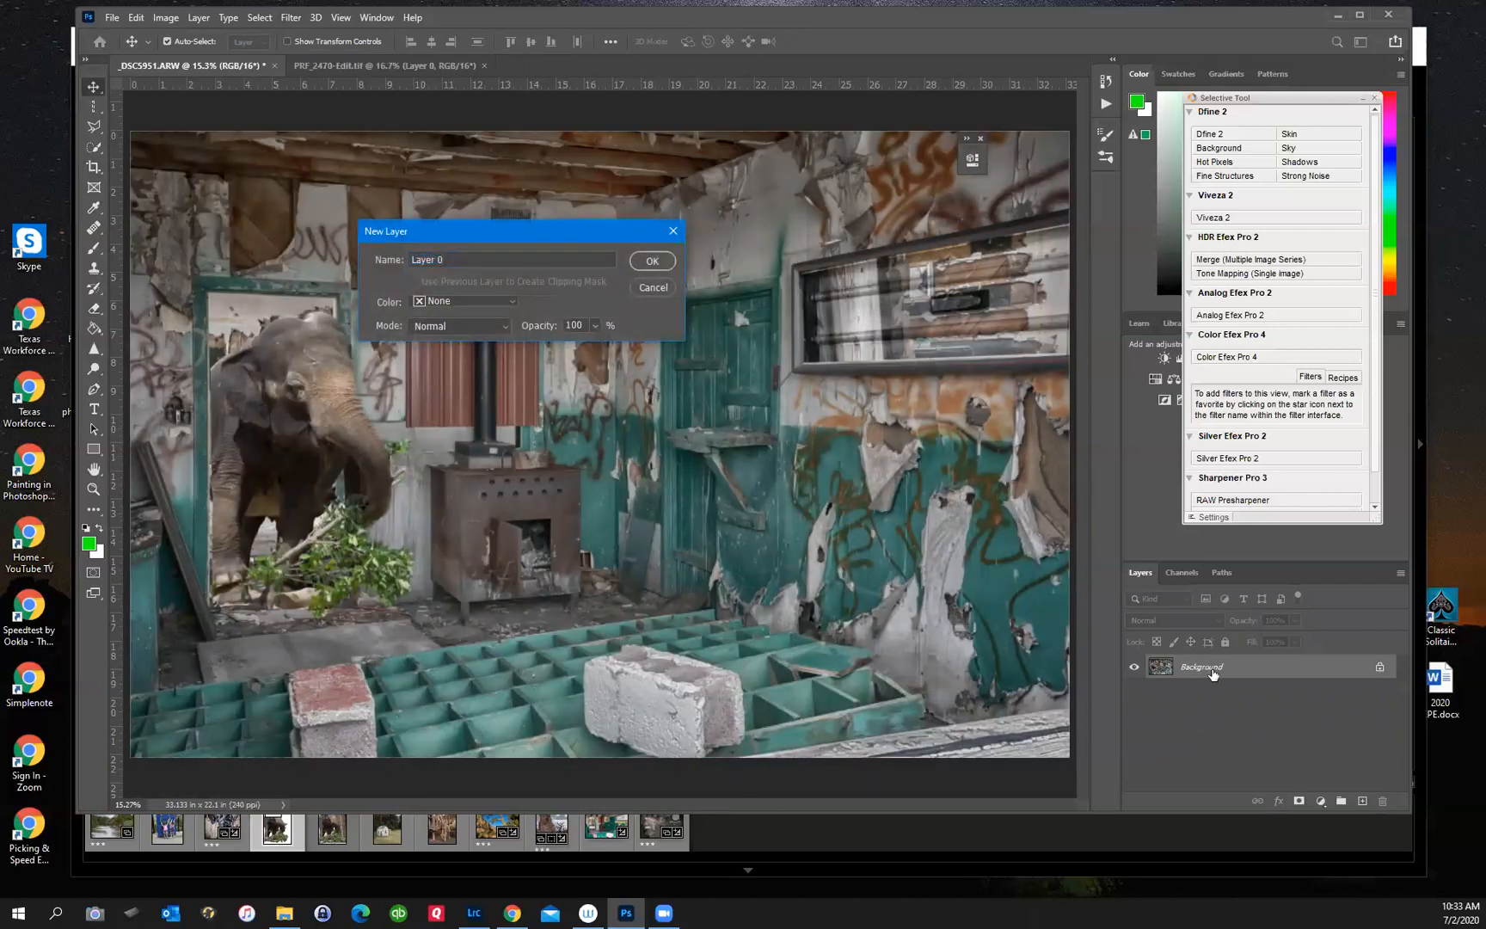
click(669, 268)
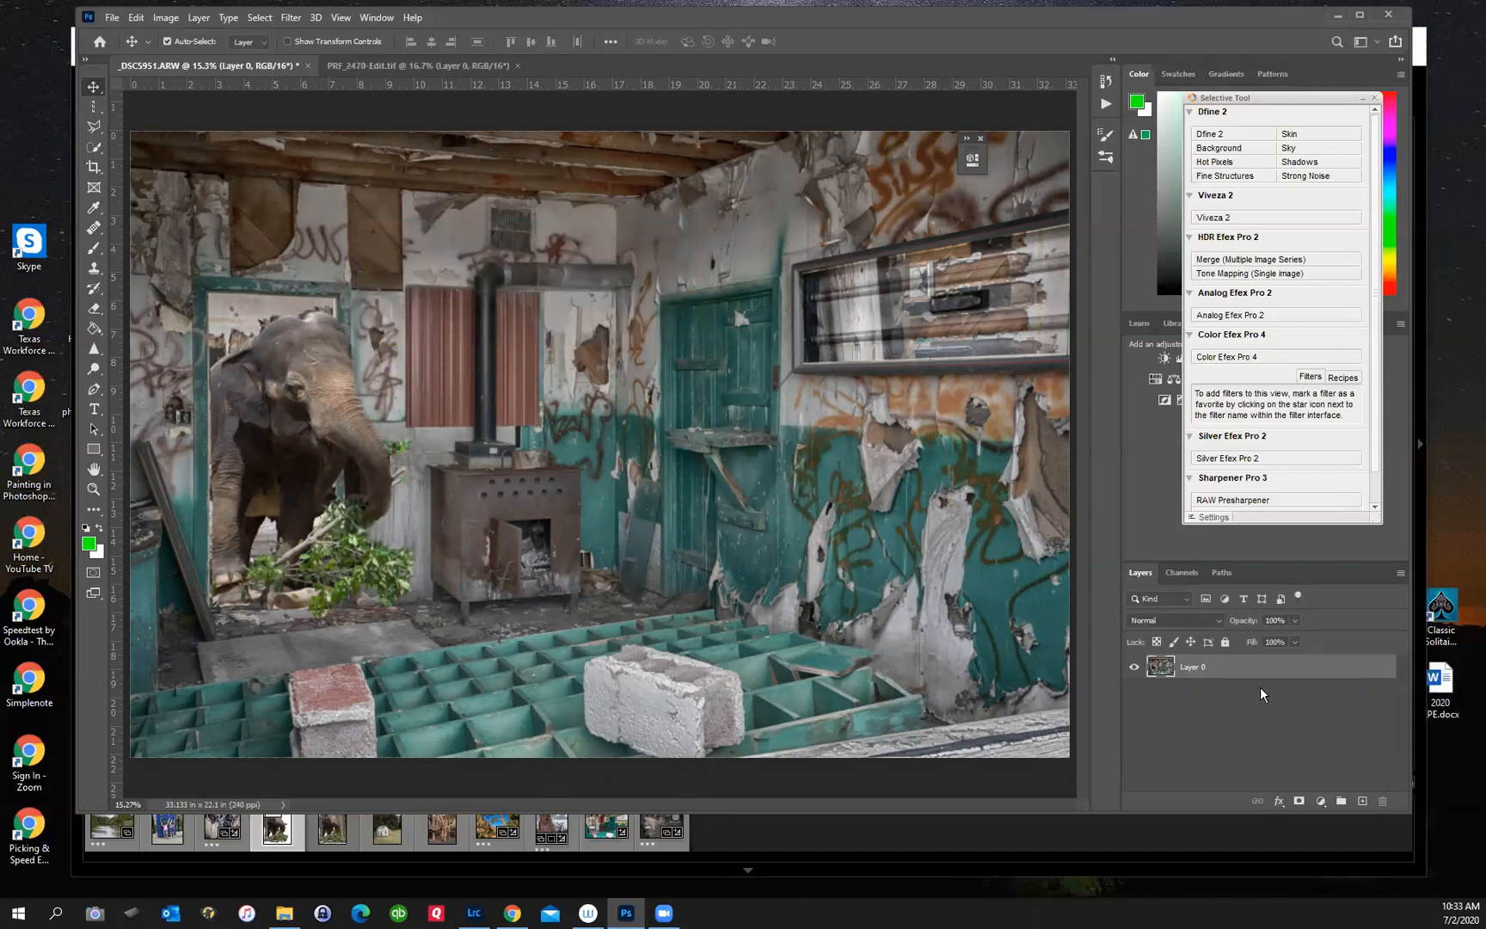
drag(1221, 670, 1362, 800)
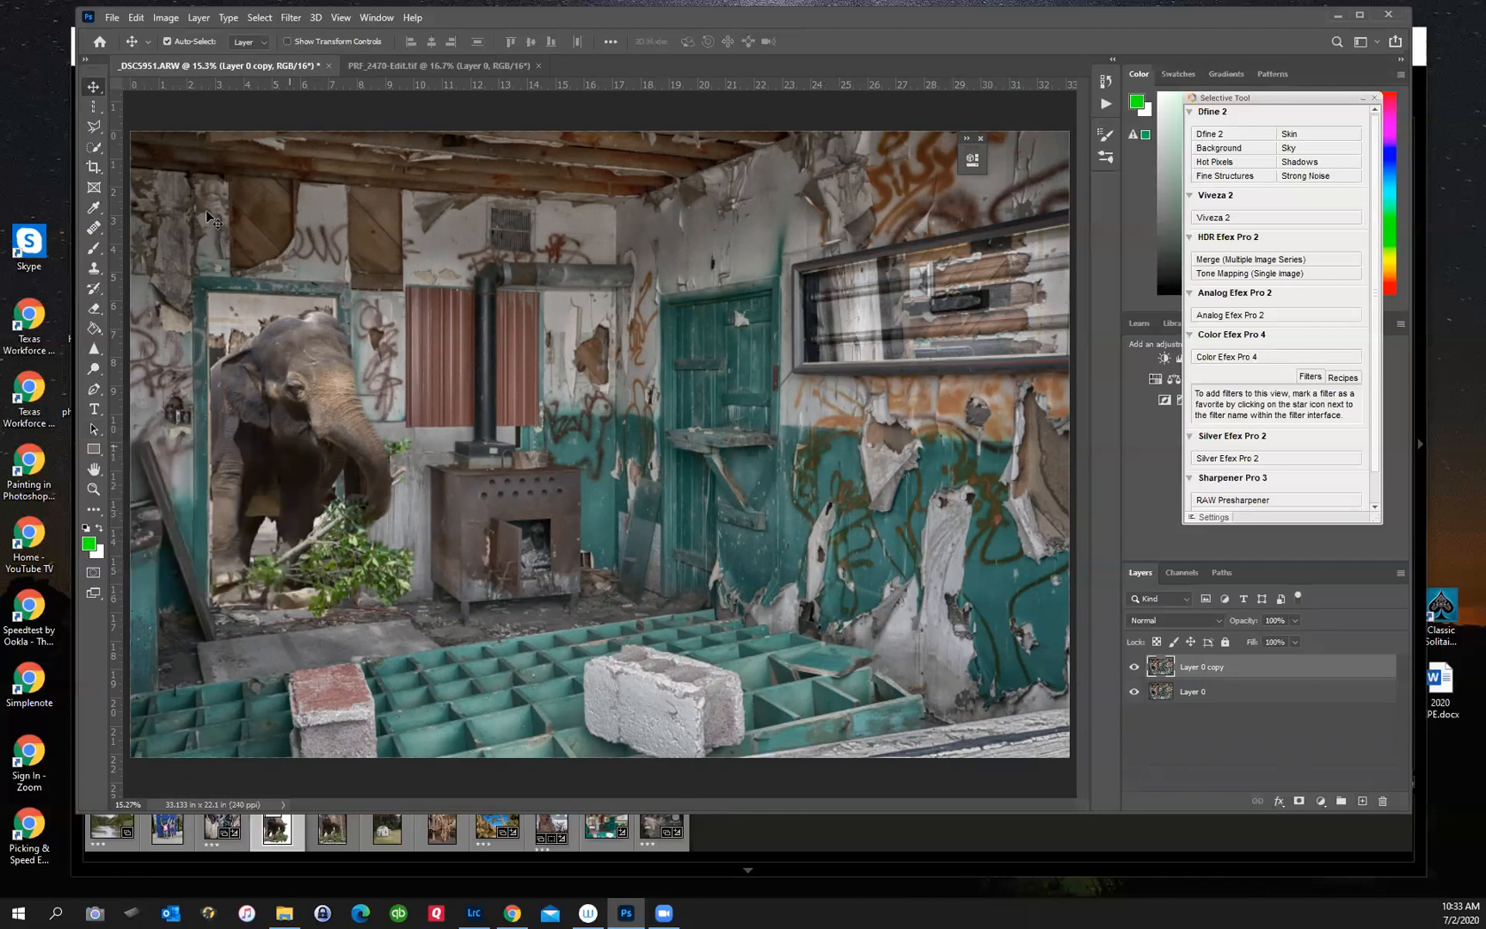
- Open the duplicated layer in the Skylum Luminar 4 filter
click(291, 18)
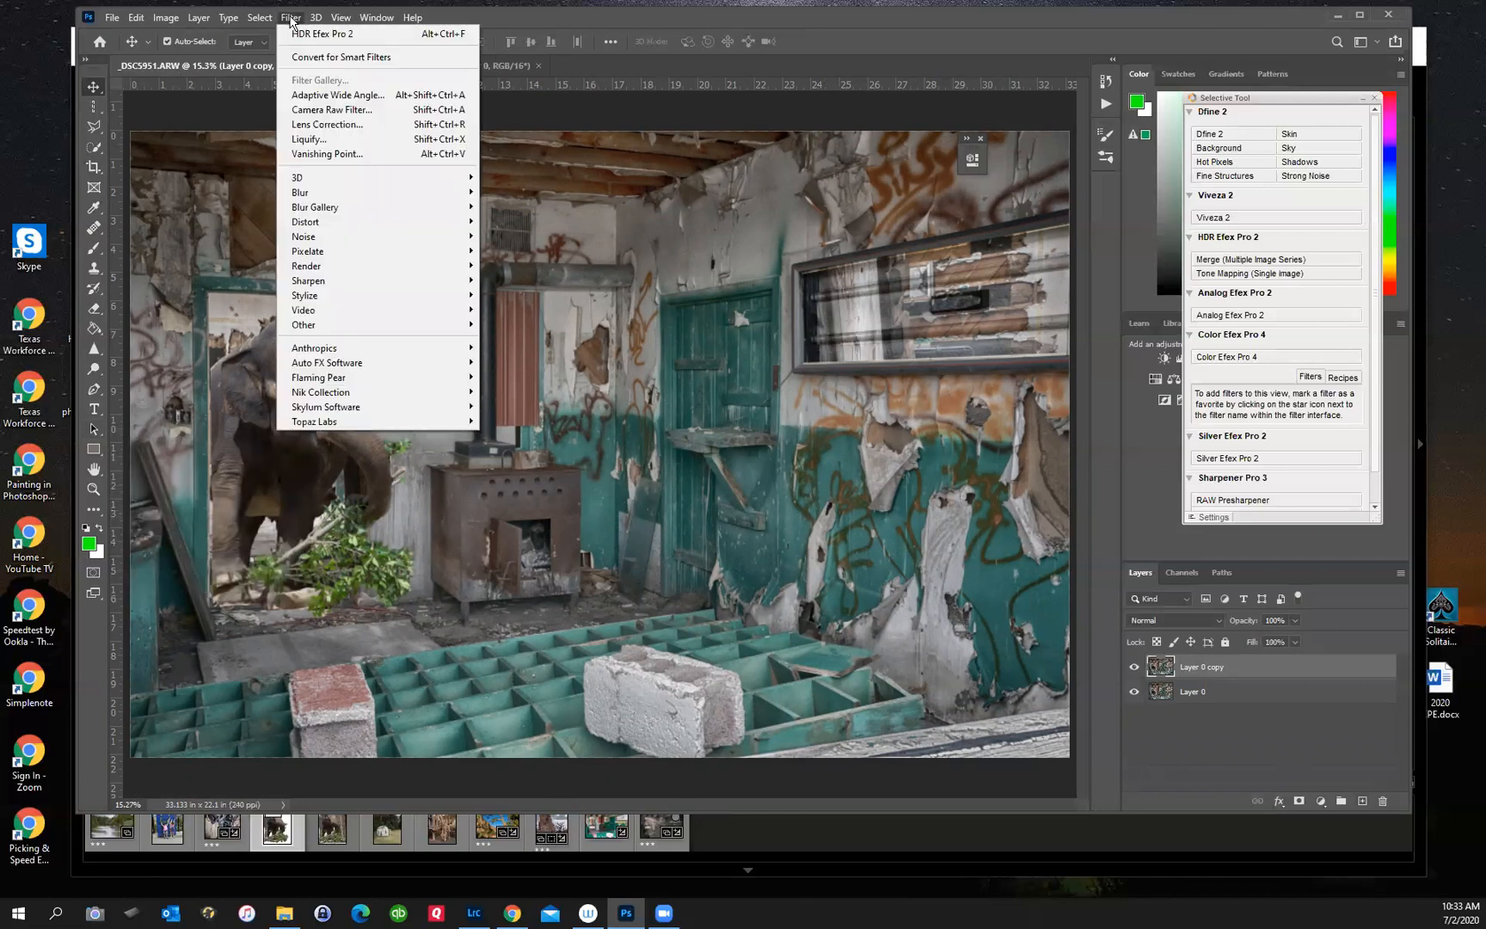
mouse_move(321, 406)
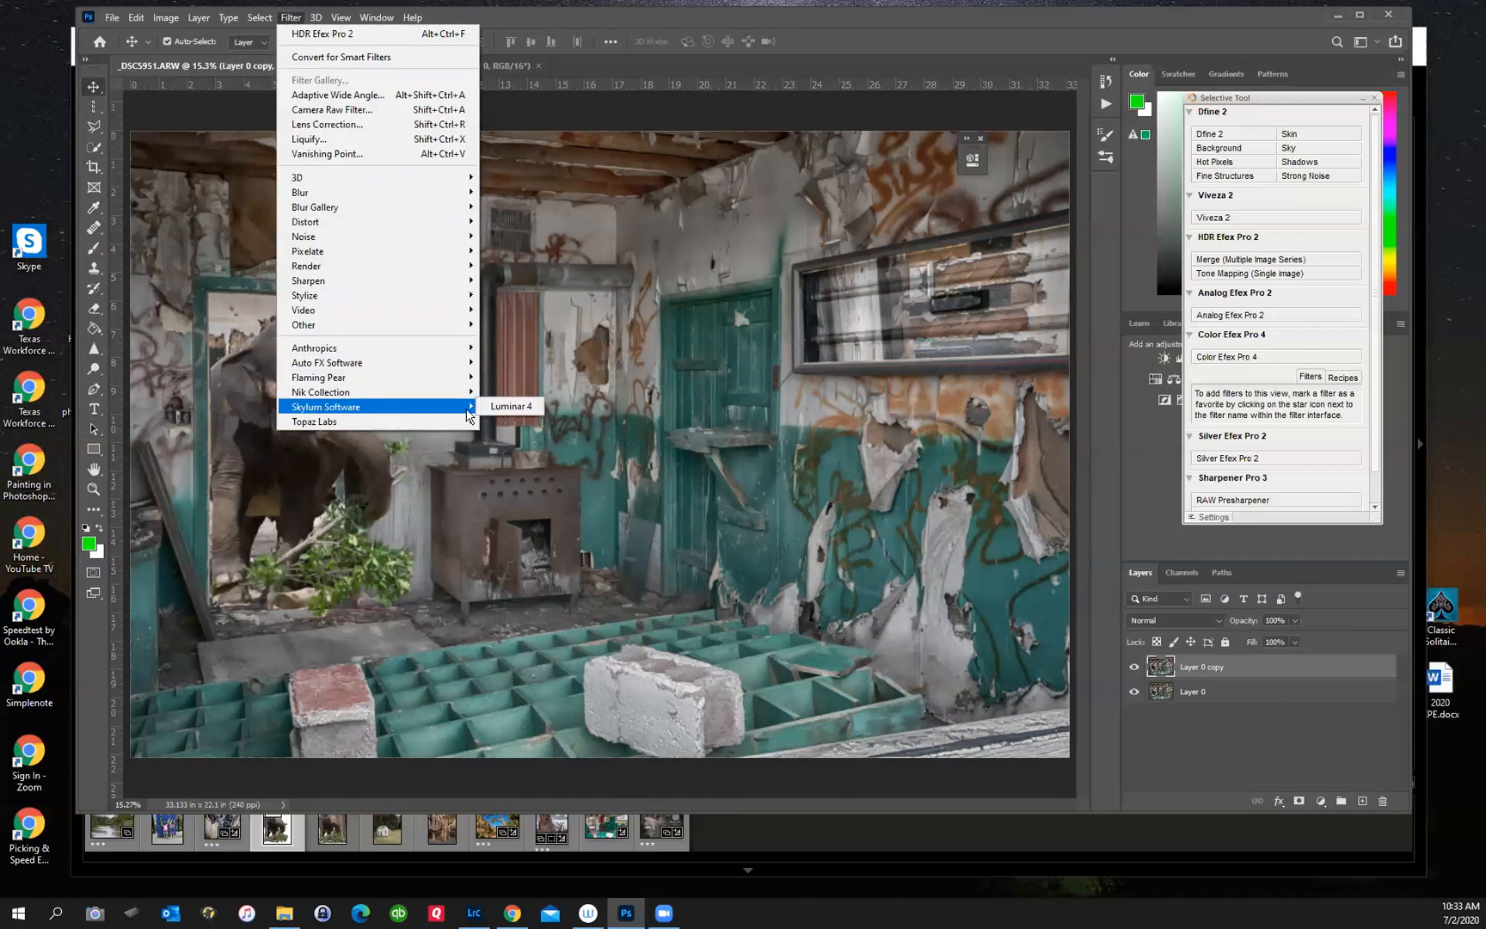
click(497, 407)
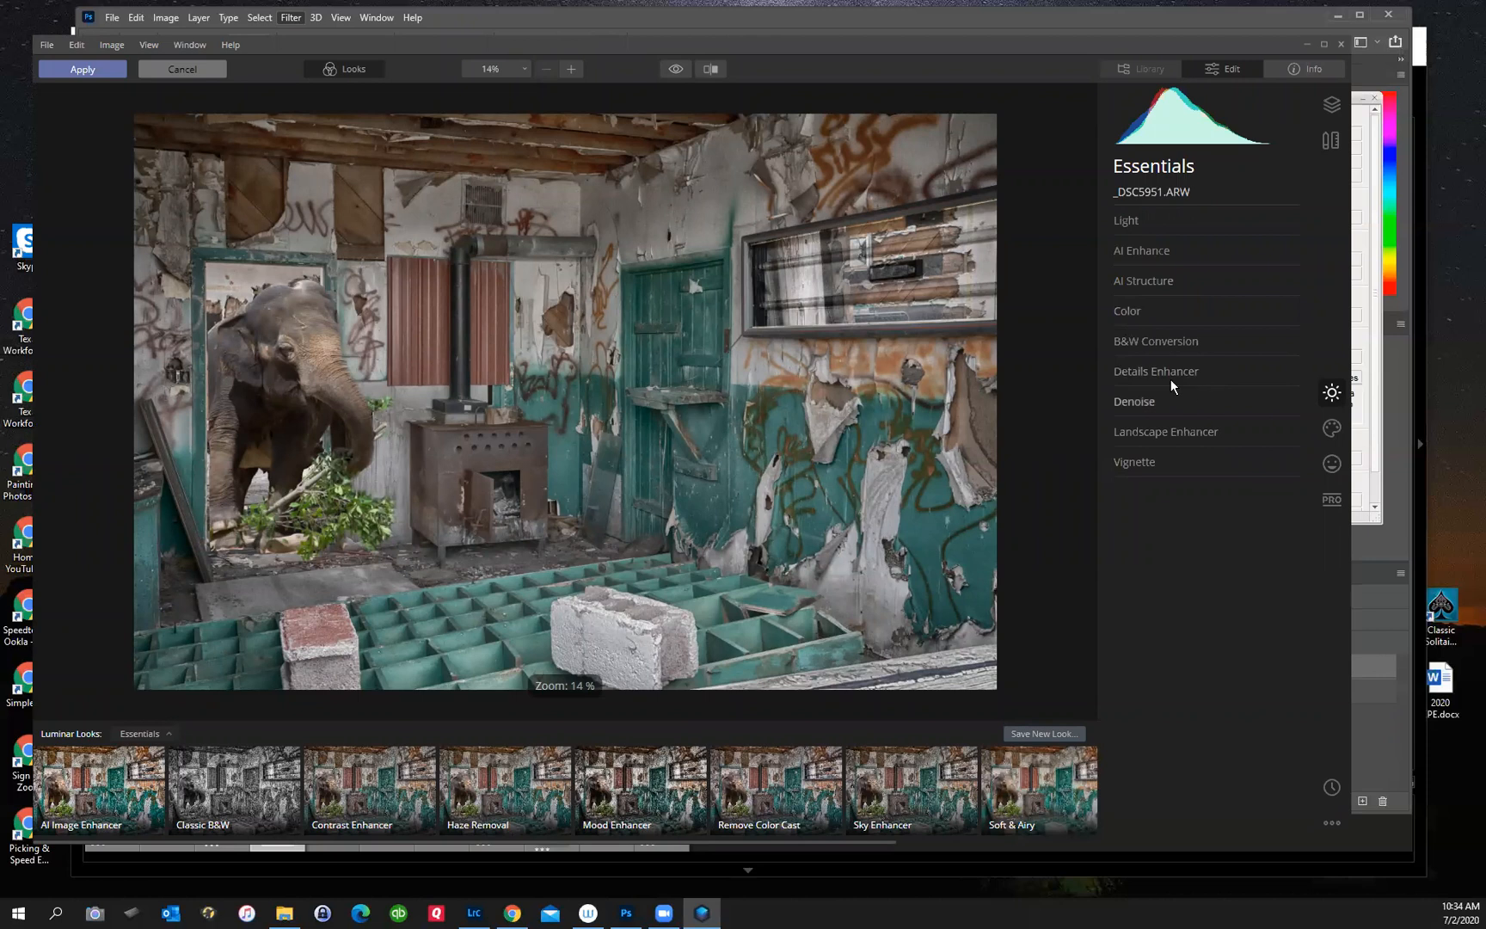
- Raise the Light exposure to 0.48 and set AI Accent to 11
click(1130, 220)
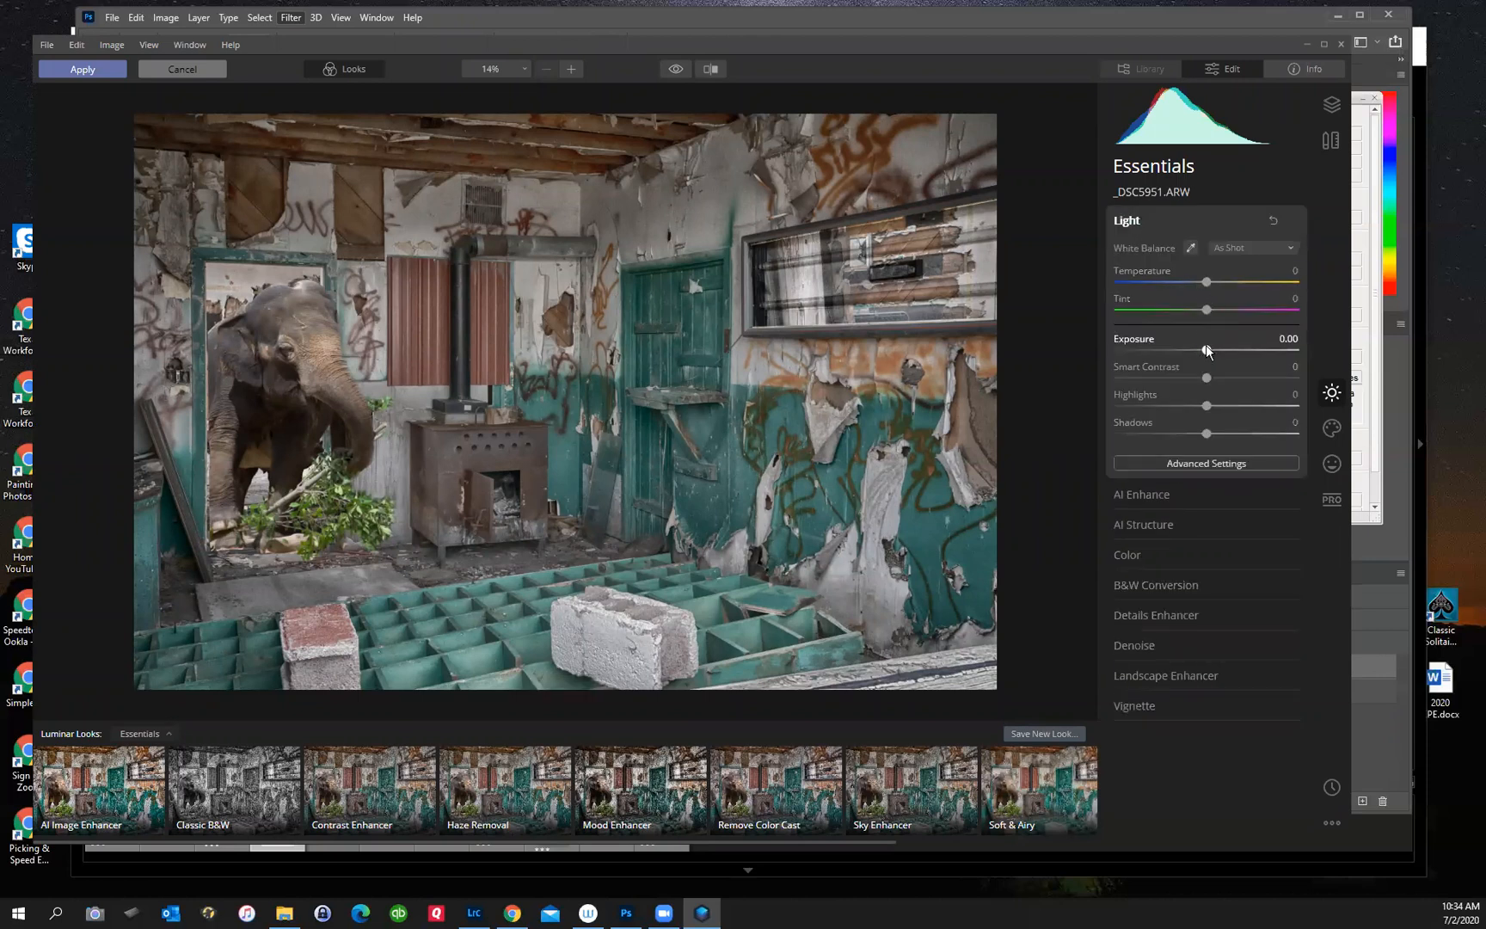
mouse_move(1207, 348)
mouse_down()
mouse_move(1233, 349)
mouse_move(1216, 353)
mouse_up()
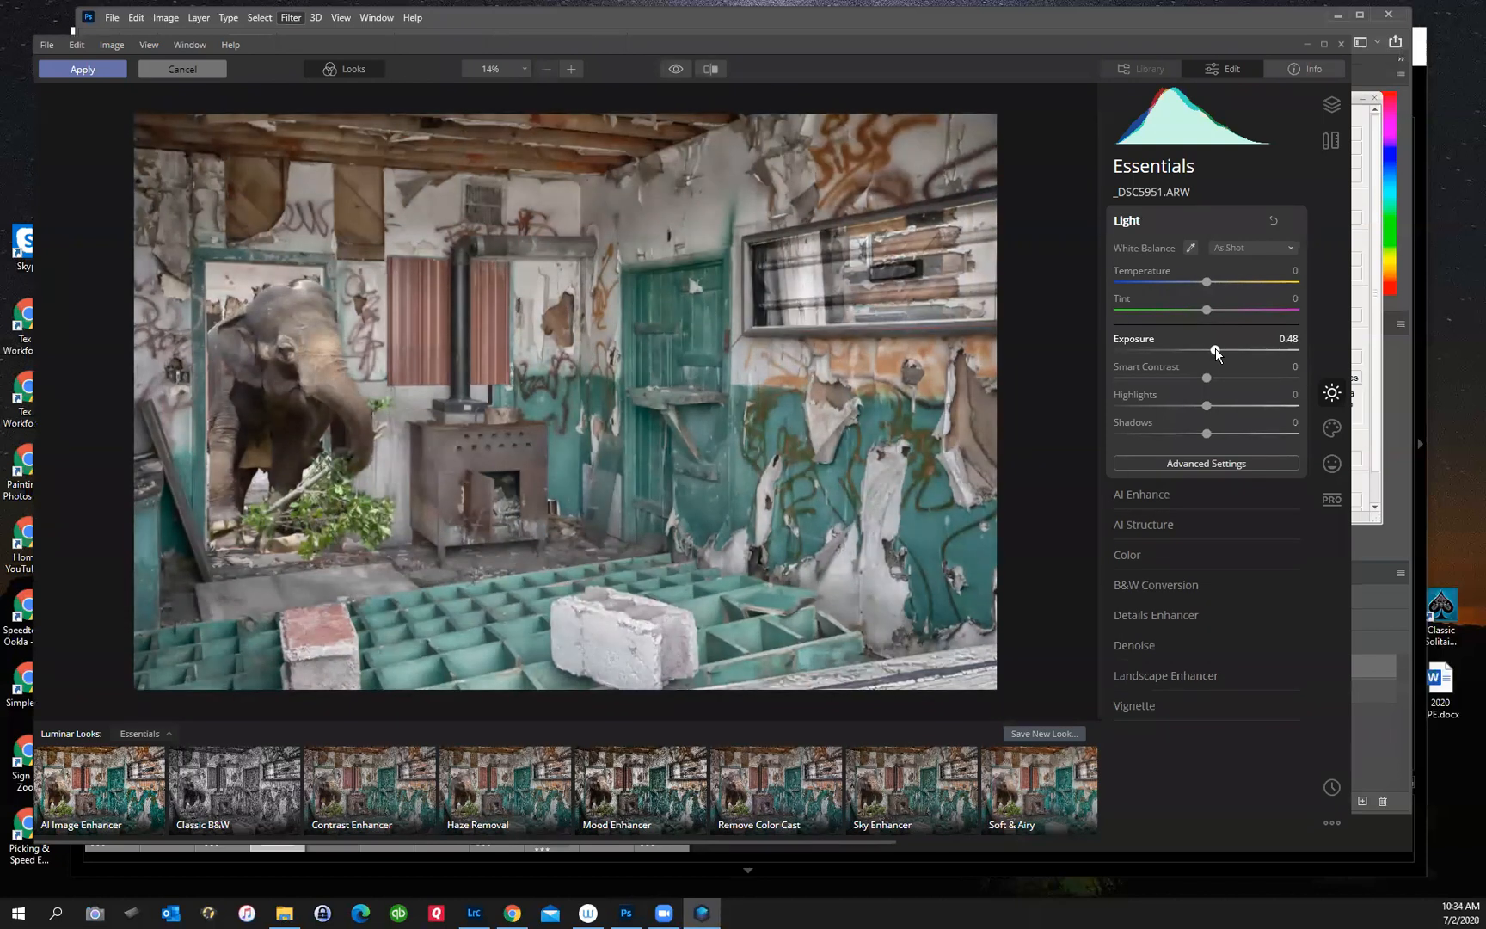
click(1174, 495)
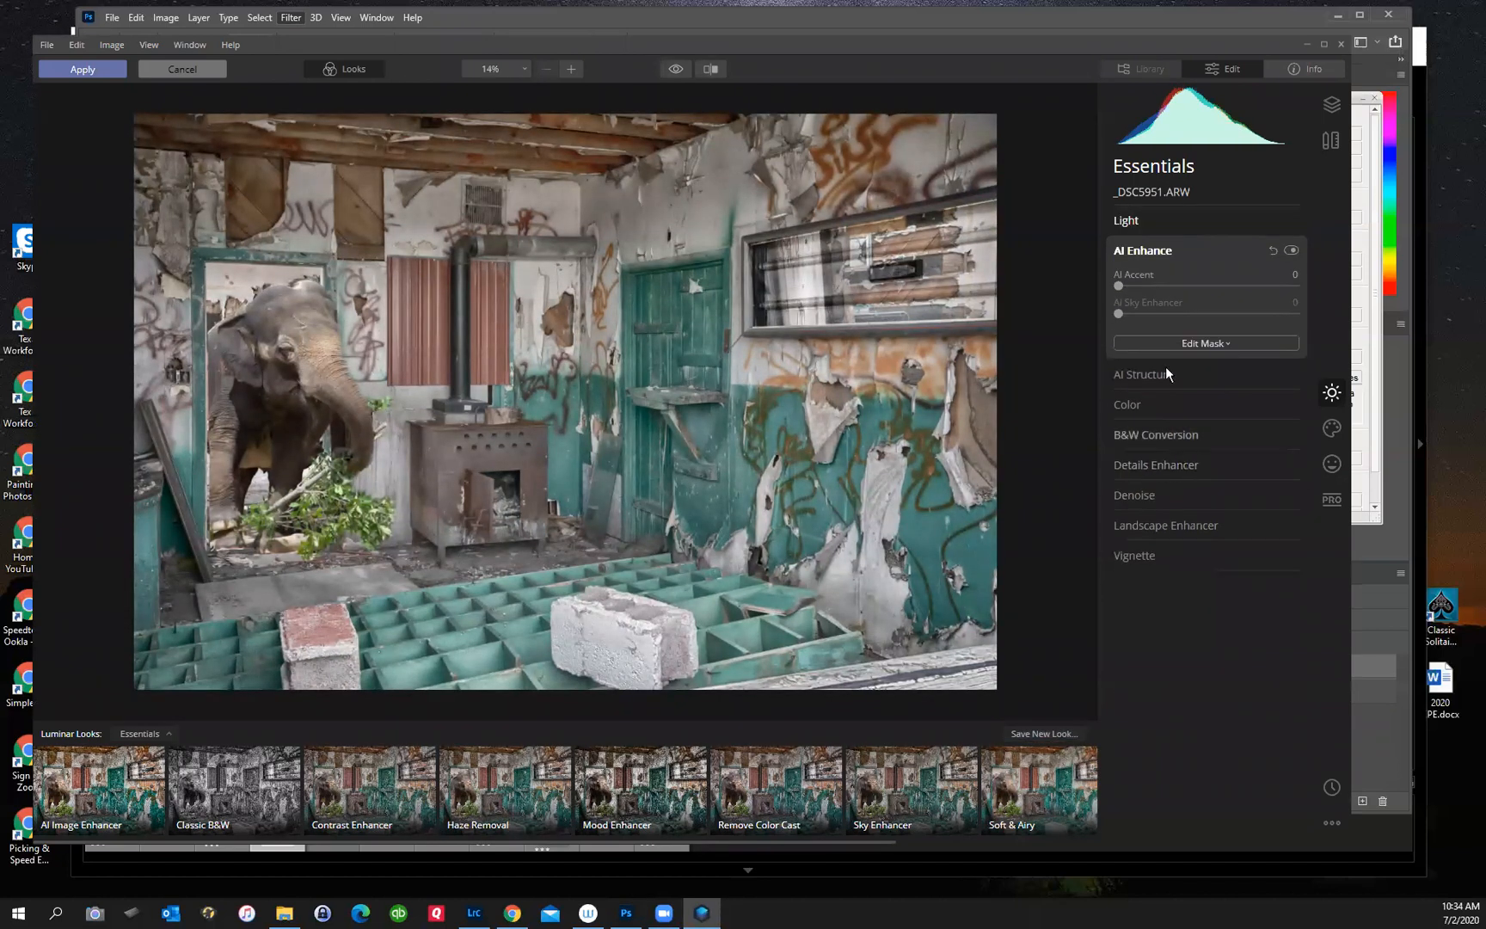
mouse_move(1122, 285)
mouse_down()
mouse_move(1203, 283)
mouse_move(1138, 292)
mouse_up()
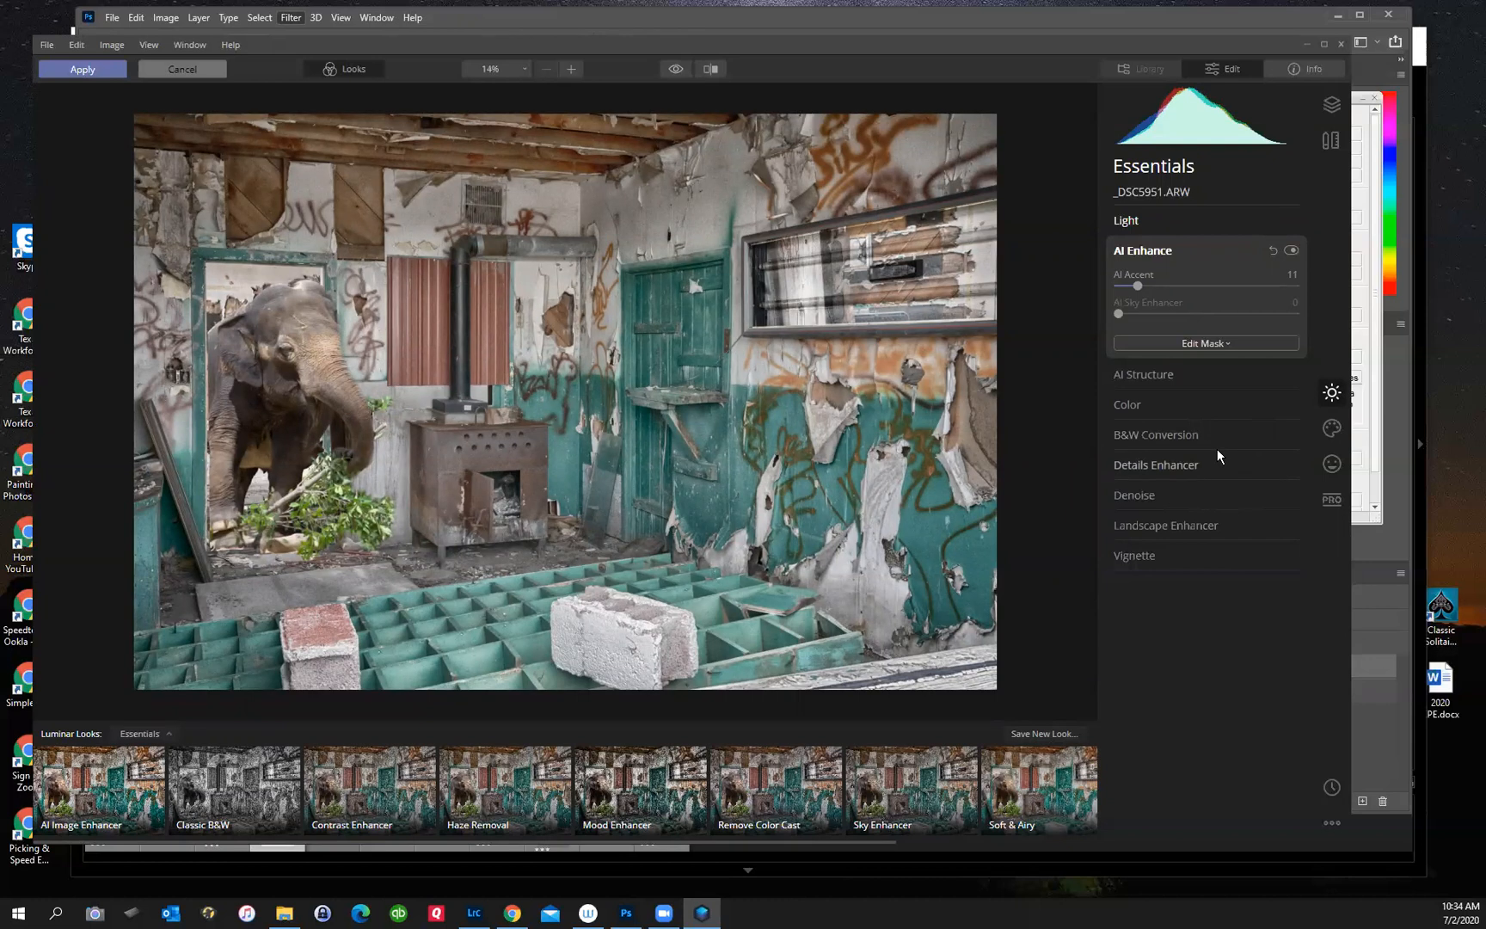
- Add a Creative Sunrays effect with the sun center at the doorway's upper-left corner and set Amount to 48
click(1331, 428)
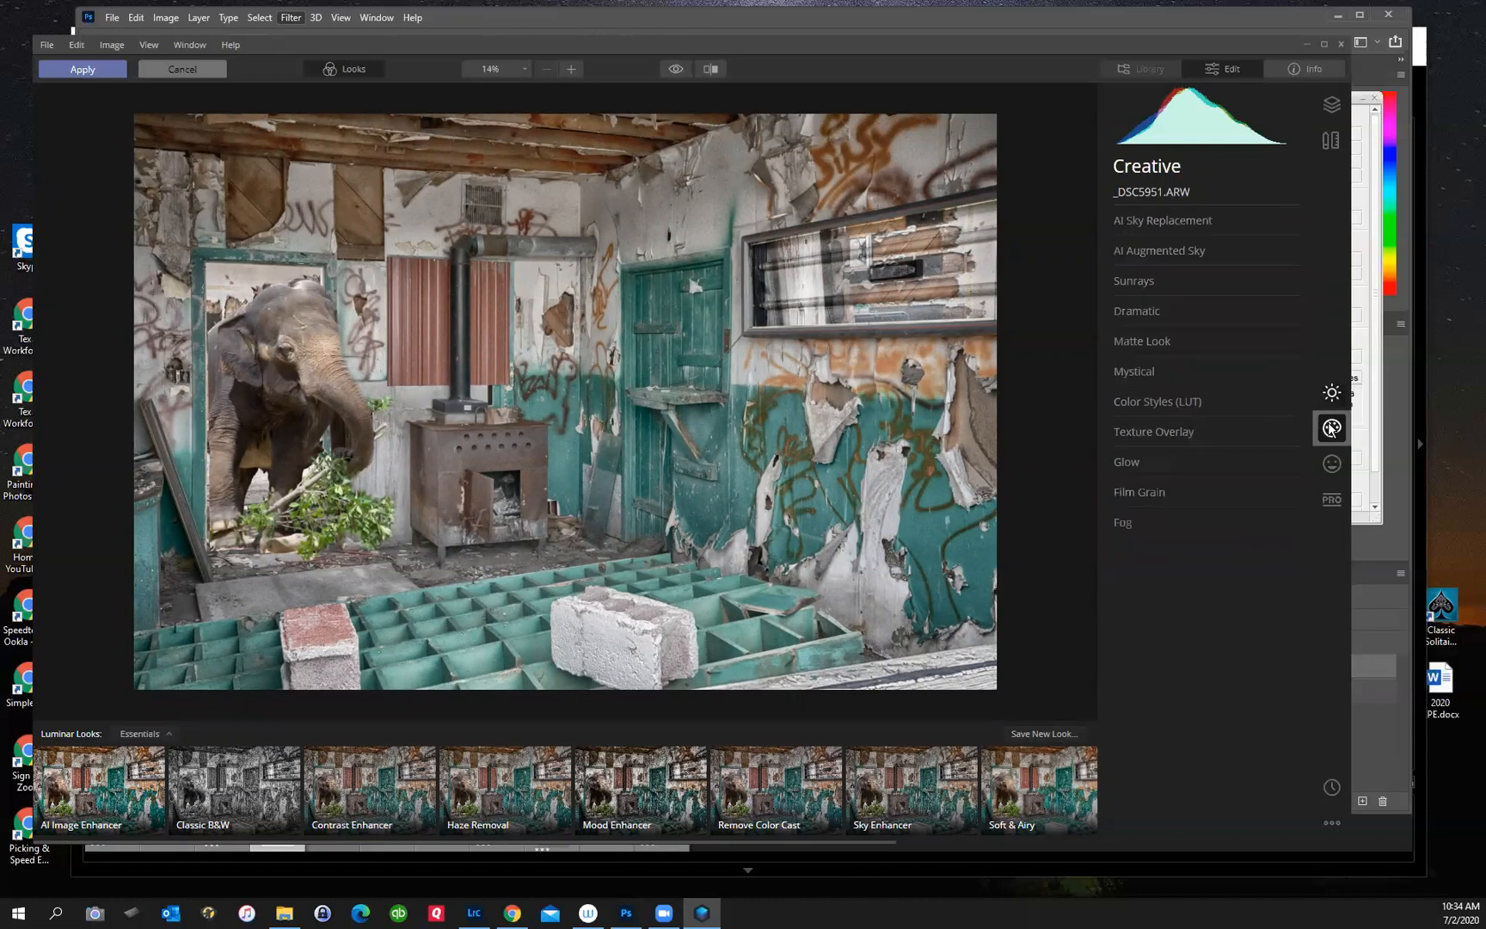
click(1142, 281)
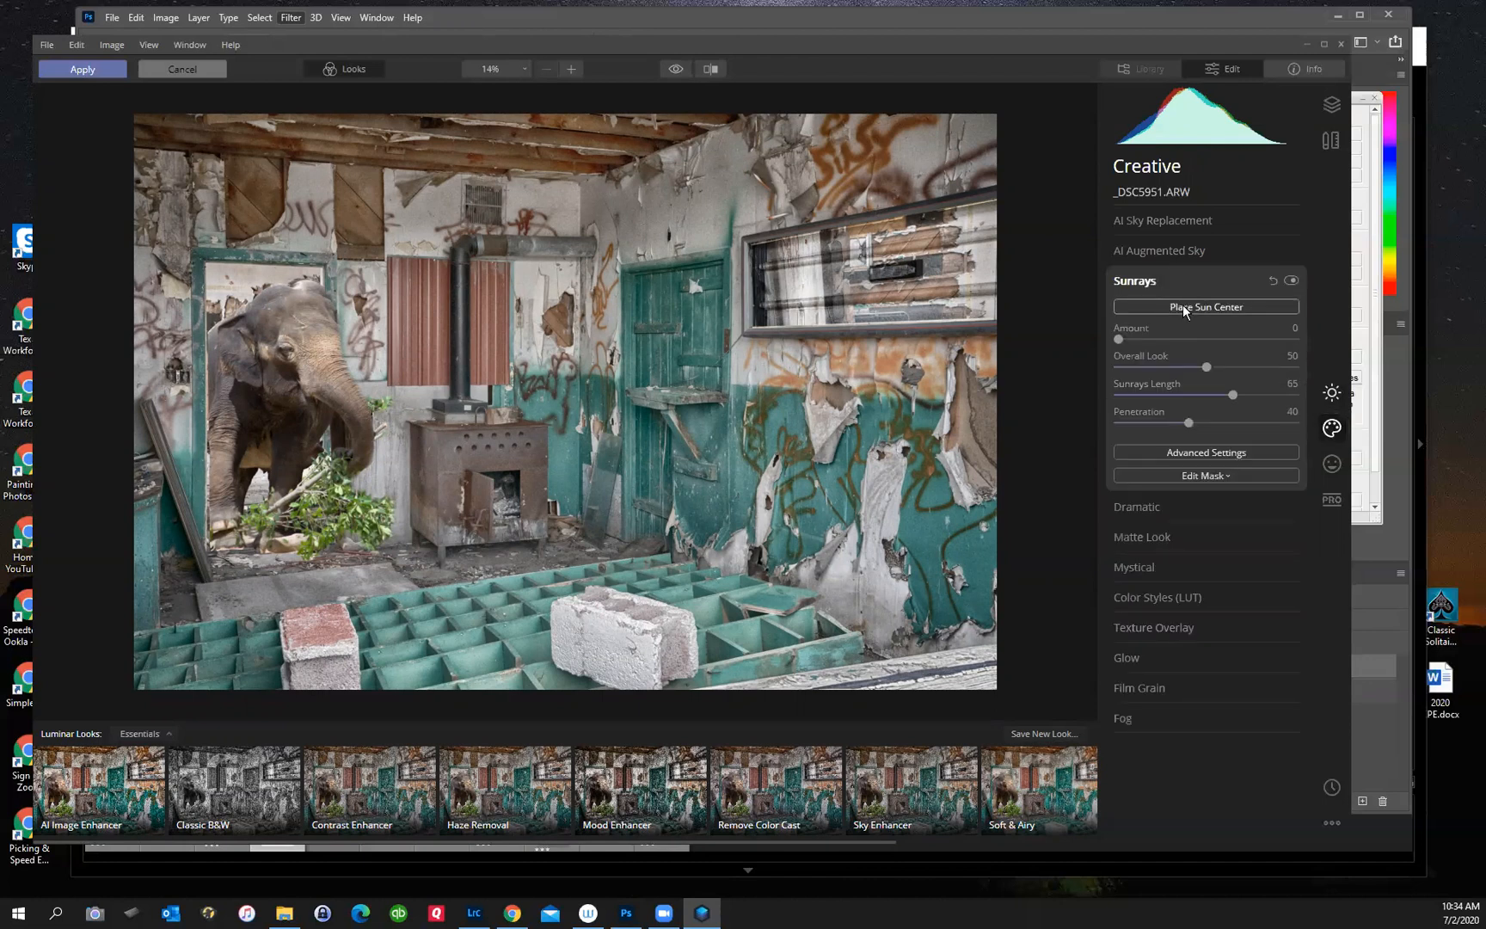
click(1183, 308)
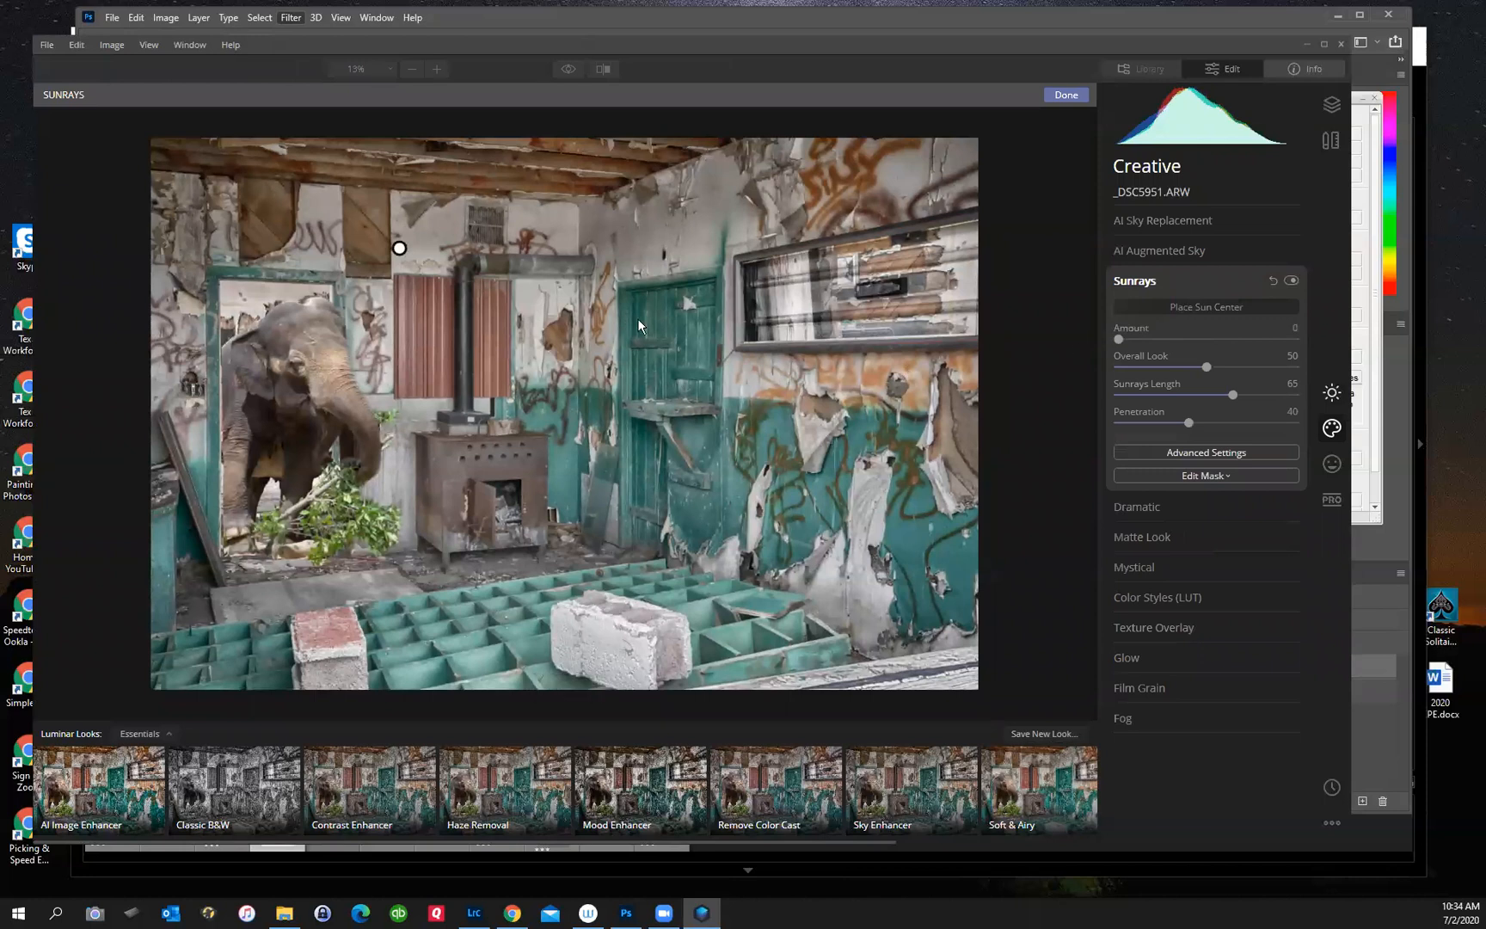
mouse_move(399, 250)
mouse_down()
mouse_move(226, 289)
mouse_move(209, 266)
mouse_up()
drag(1122, 339, 1204, 344)
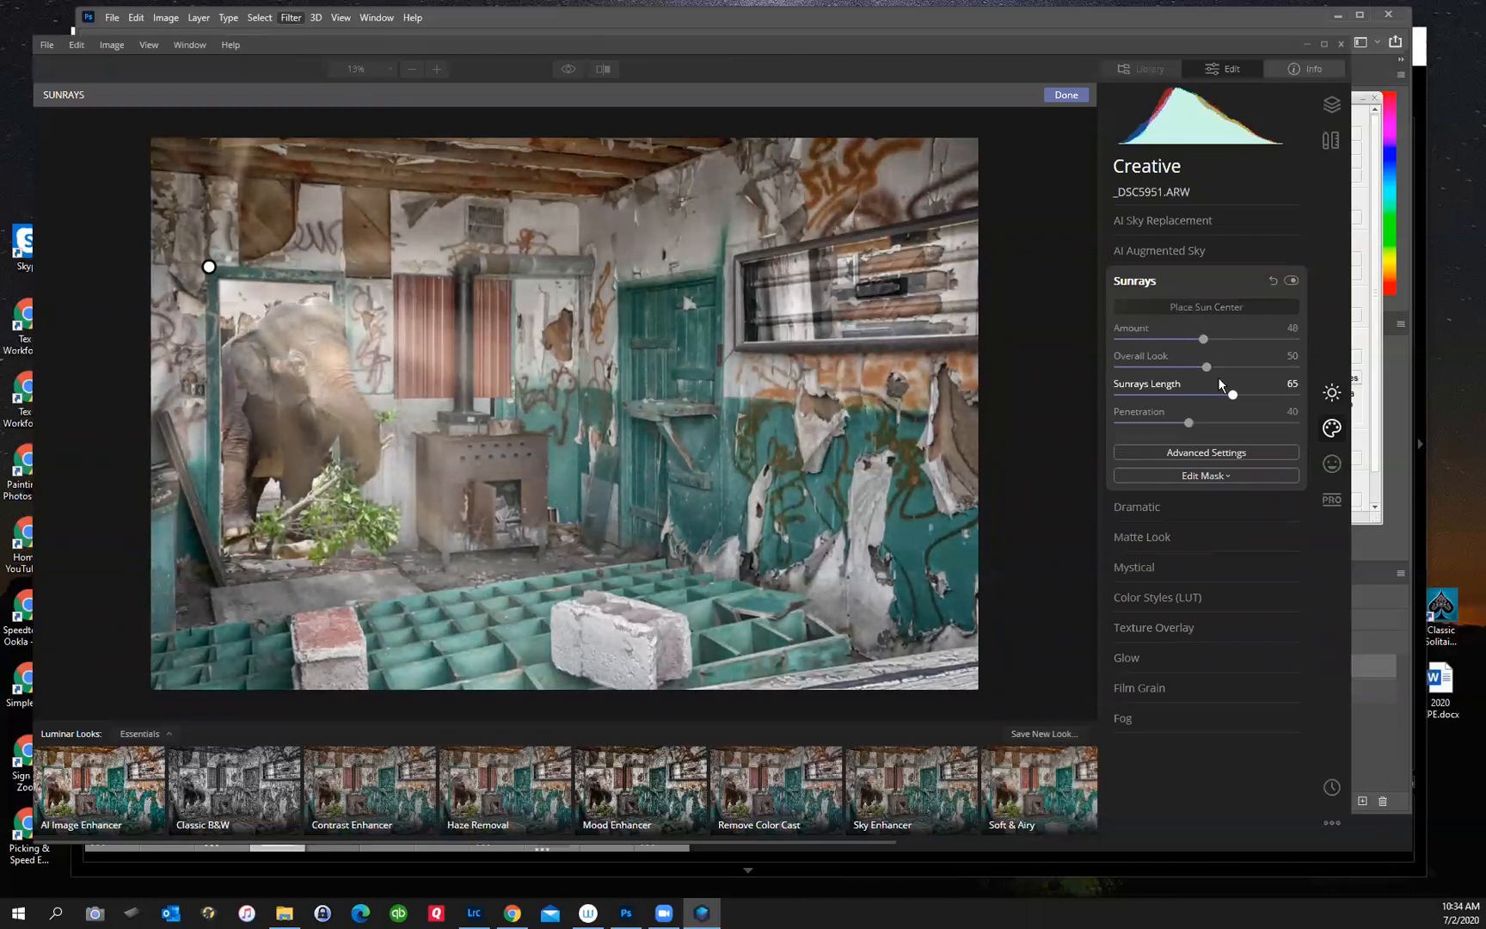
- Set the Sunrays Overall Look to 53, Sunrays Length to 68 and Sunrays Warmth to 51, and apply the Luminar edits
drag(1206, 367, 1240, 394)
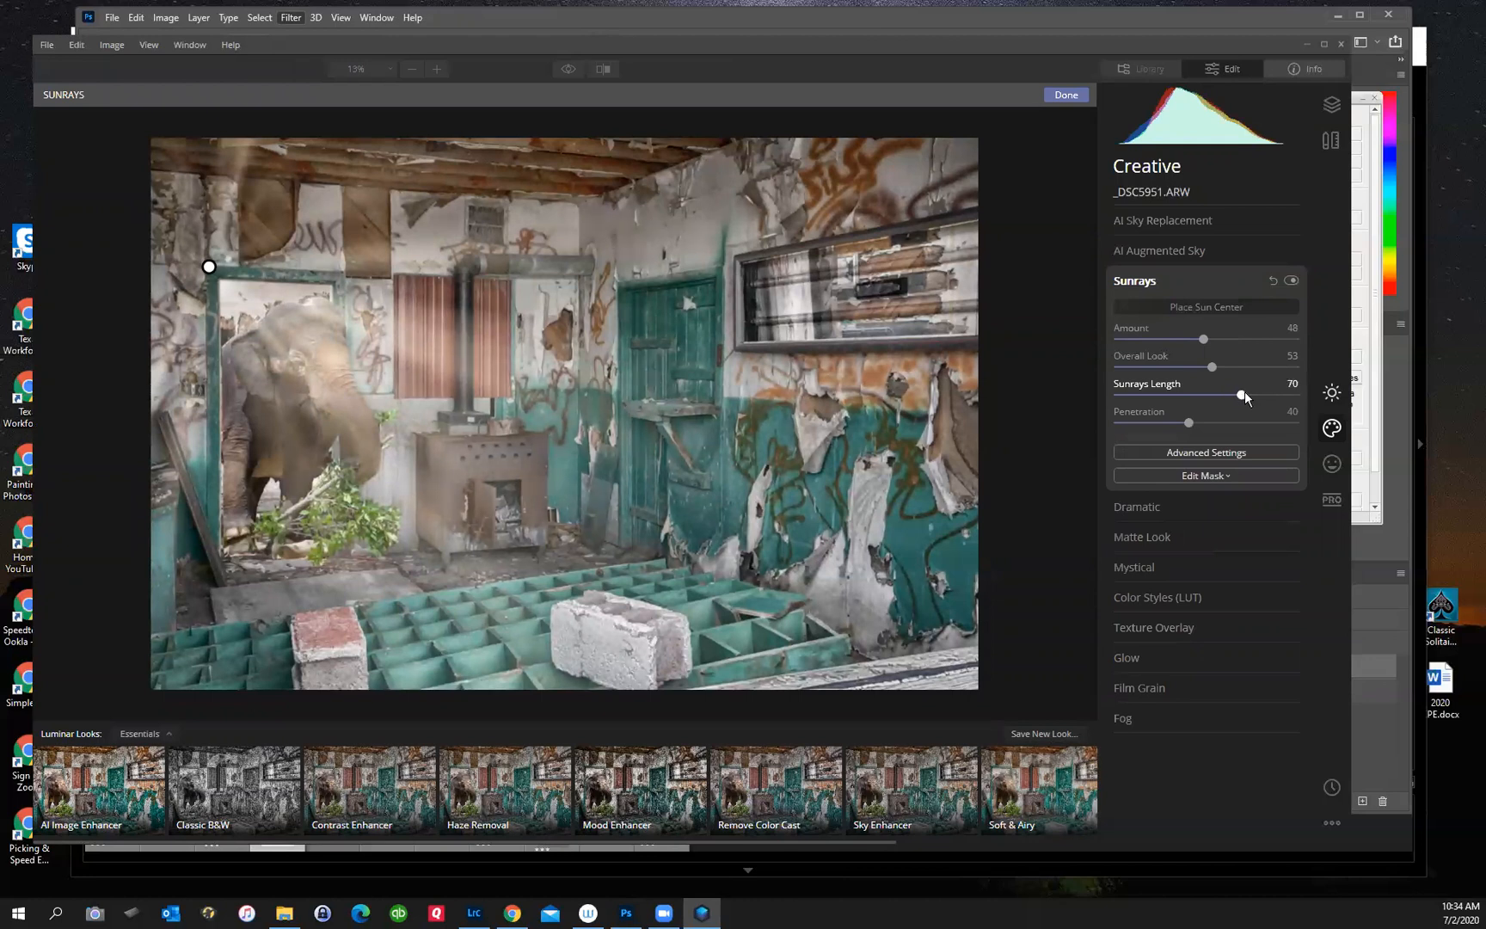
click(1211, 450)
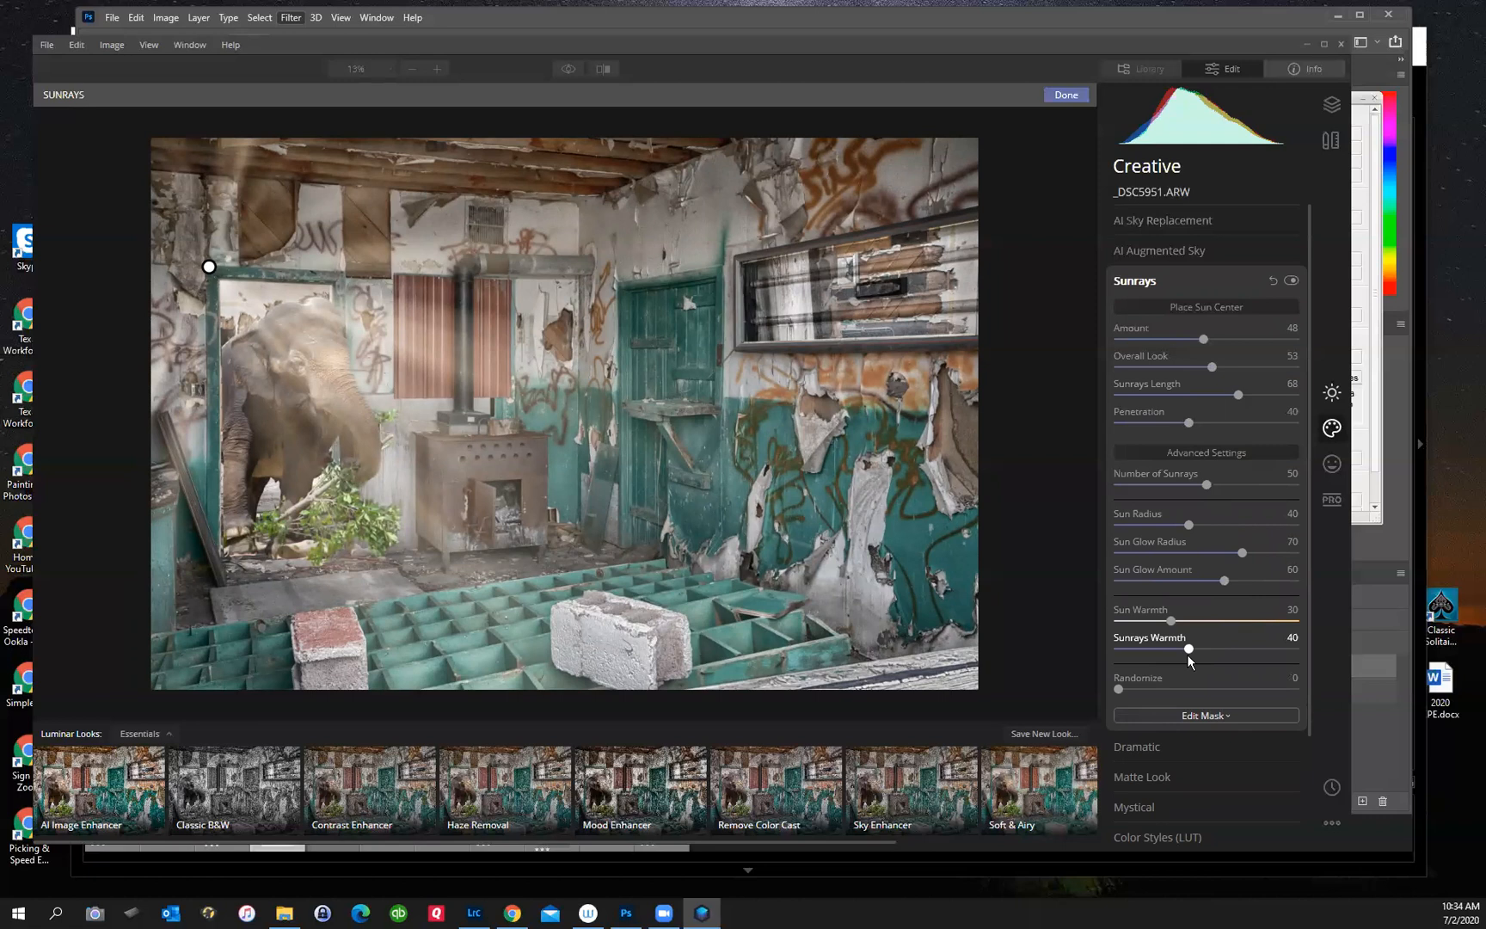
drag(1190, 652, 1207, 647)
click(1067, 95)
click(90, 72)
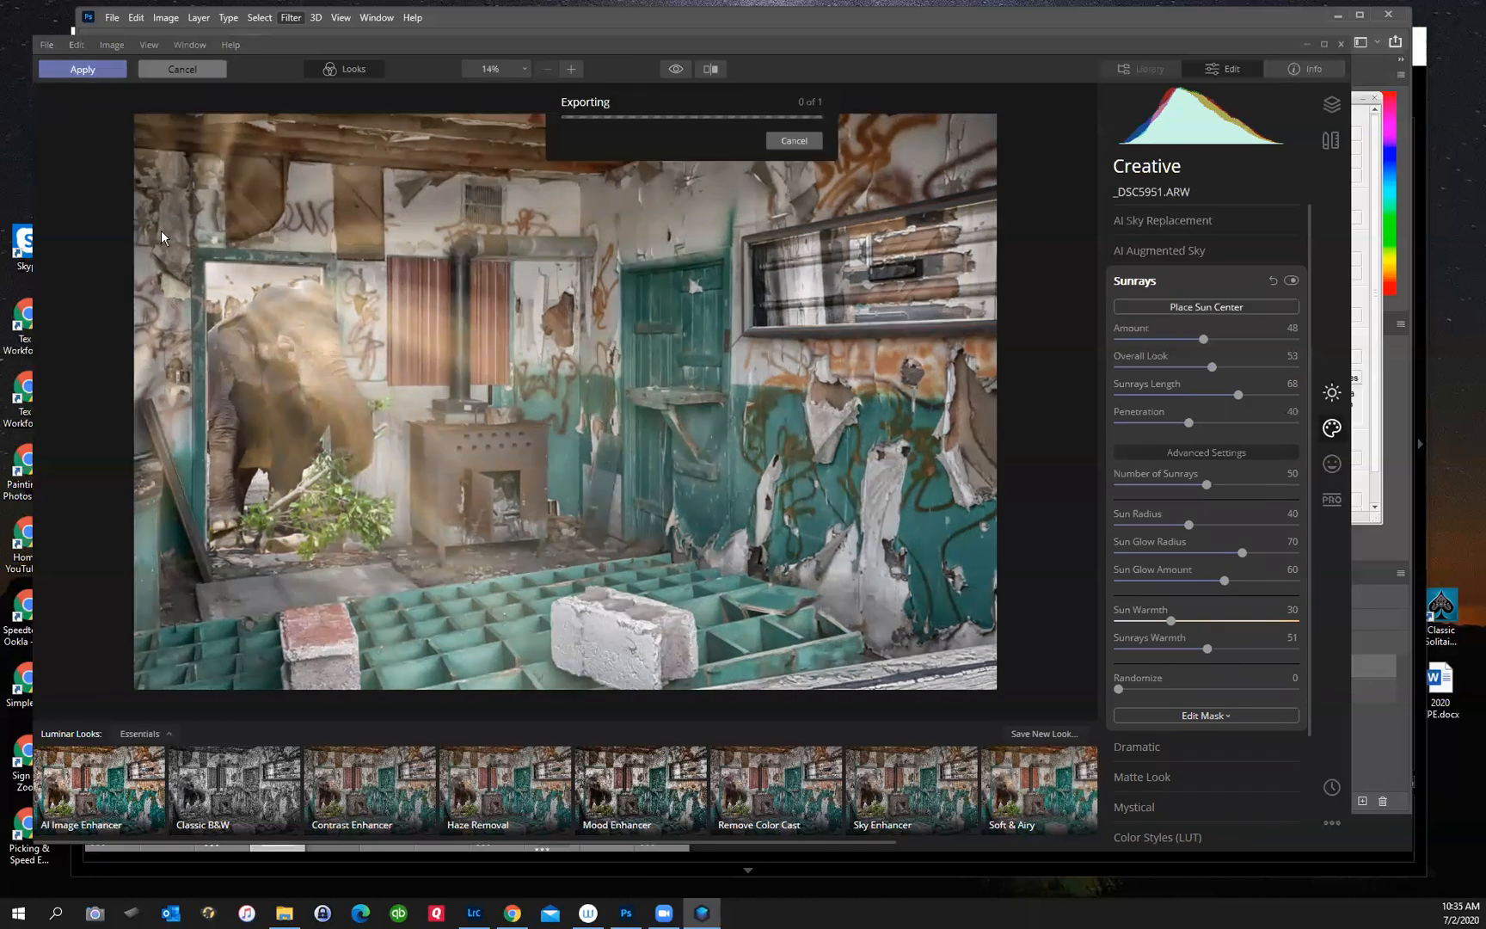
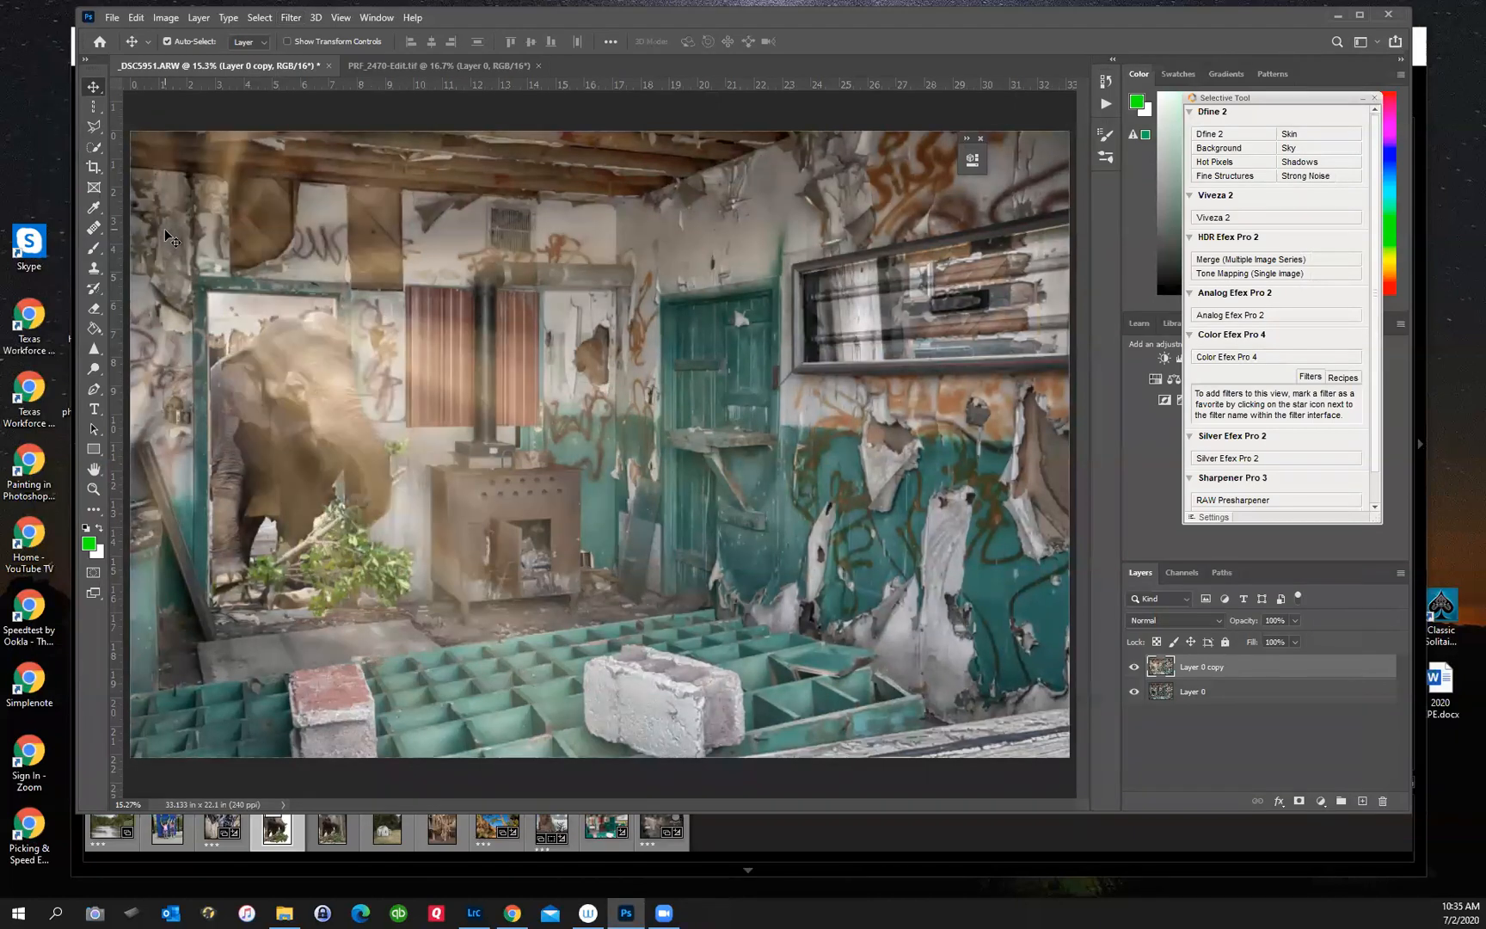
- Toggle the visibility of Layer 0 copy to compare the image before and after the Luminar effects
click(1135, 668)
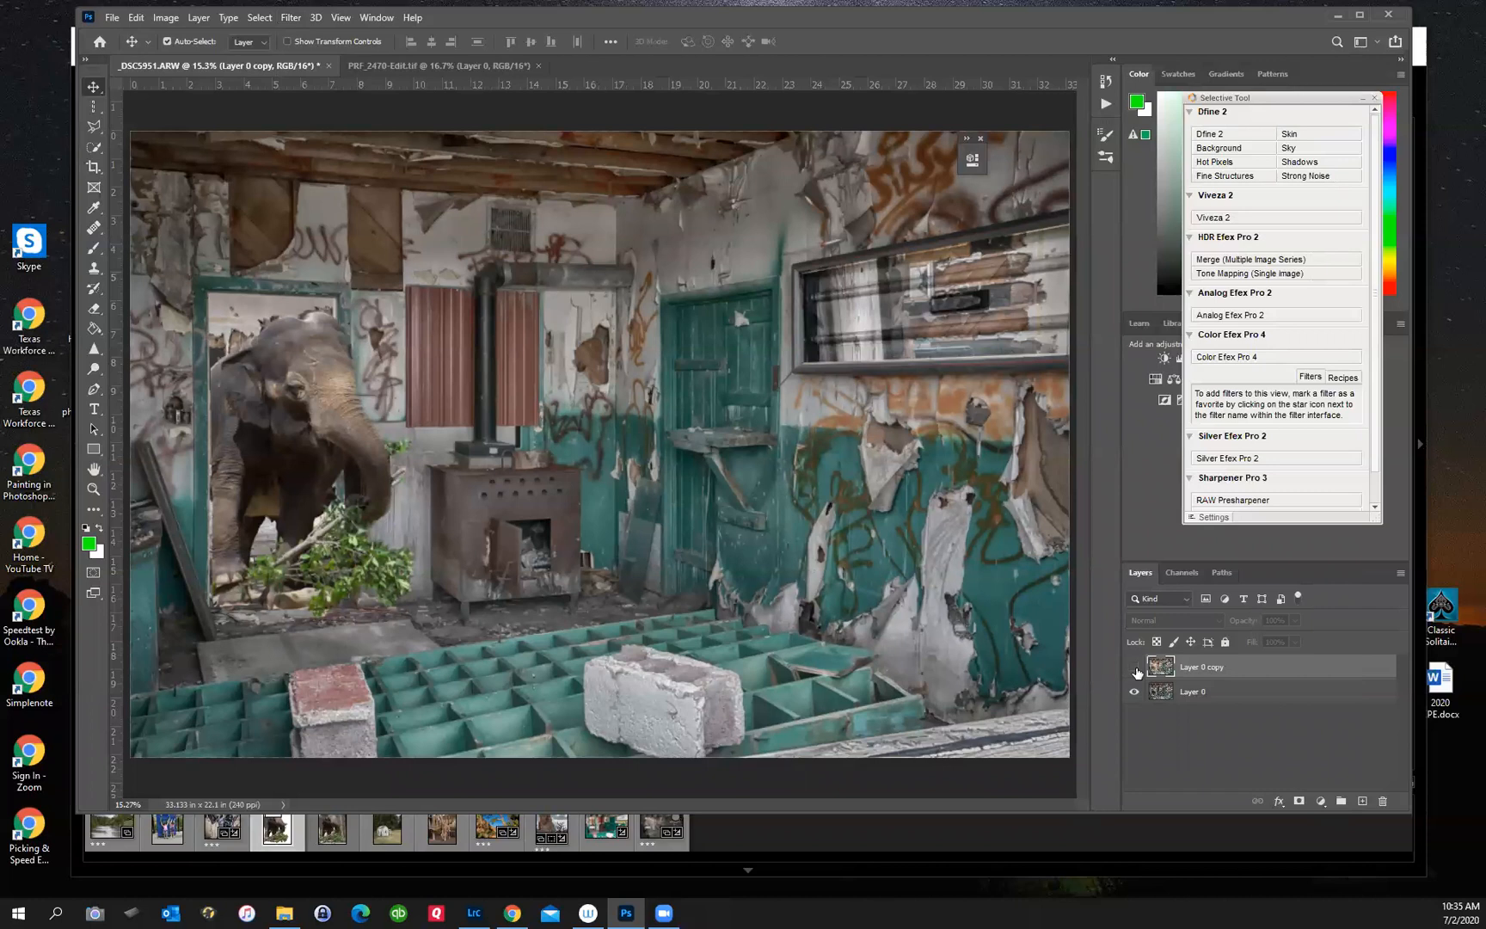
click(1135, 668)
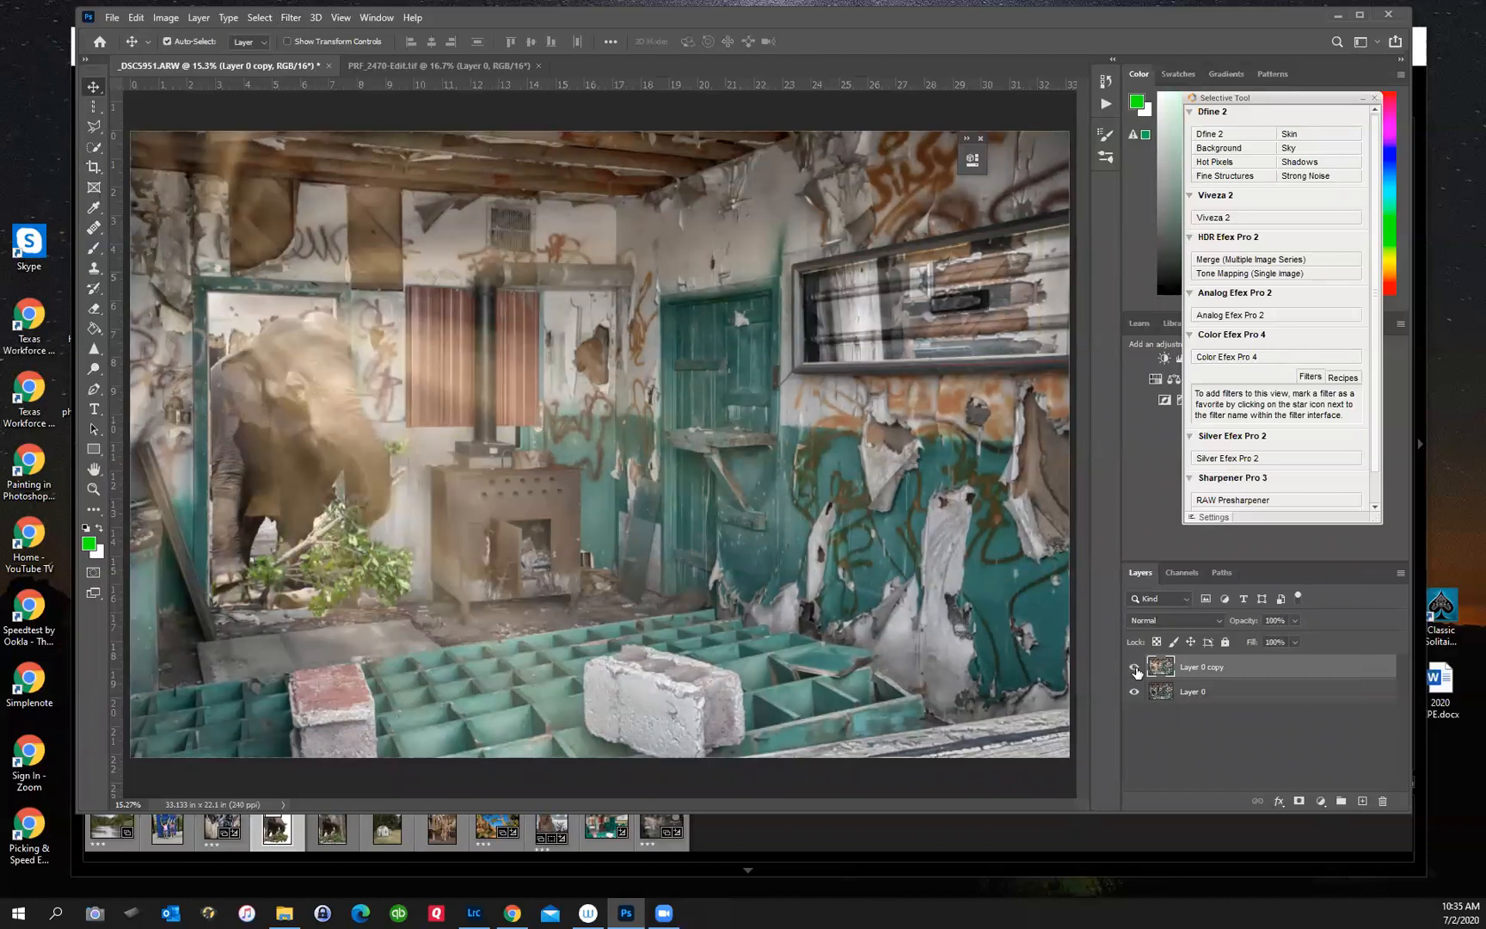
click(1135, 668)
click(1134, 668)
- Erase the haze from the ceiling and upper walls of Layer 0 copy using a 600-pixel Eraser at 54% opacity
click(97, 313)
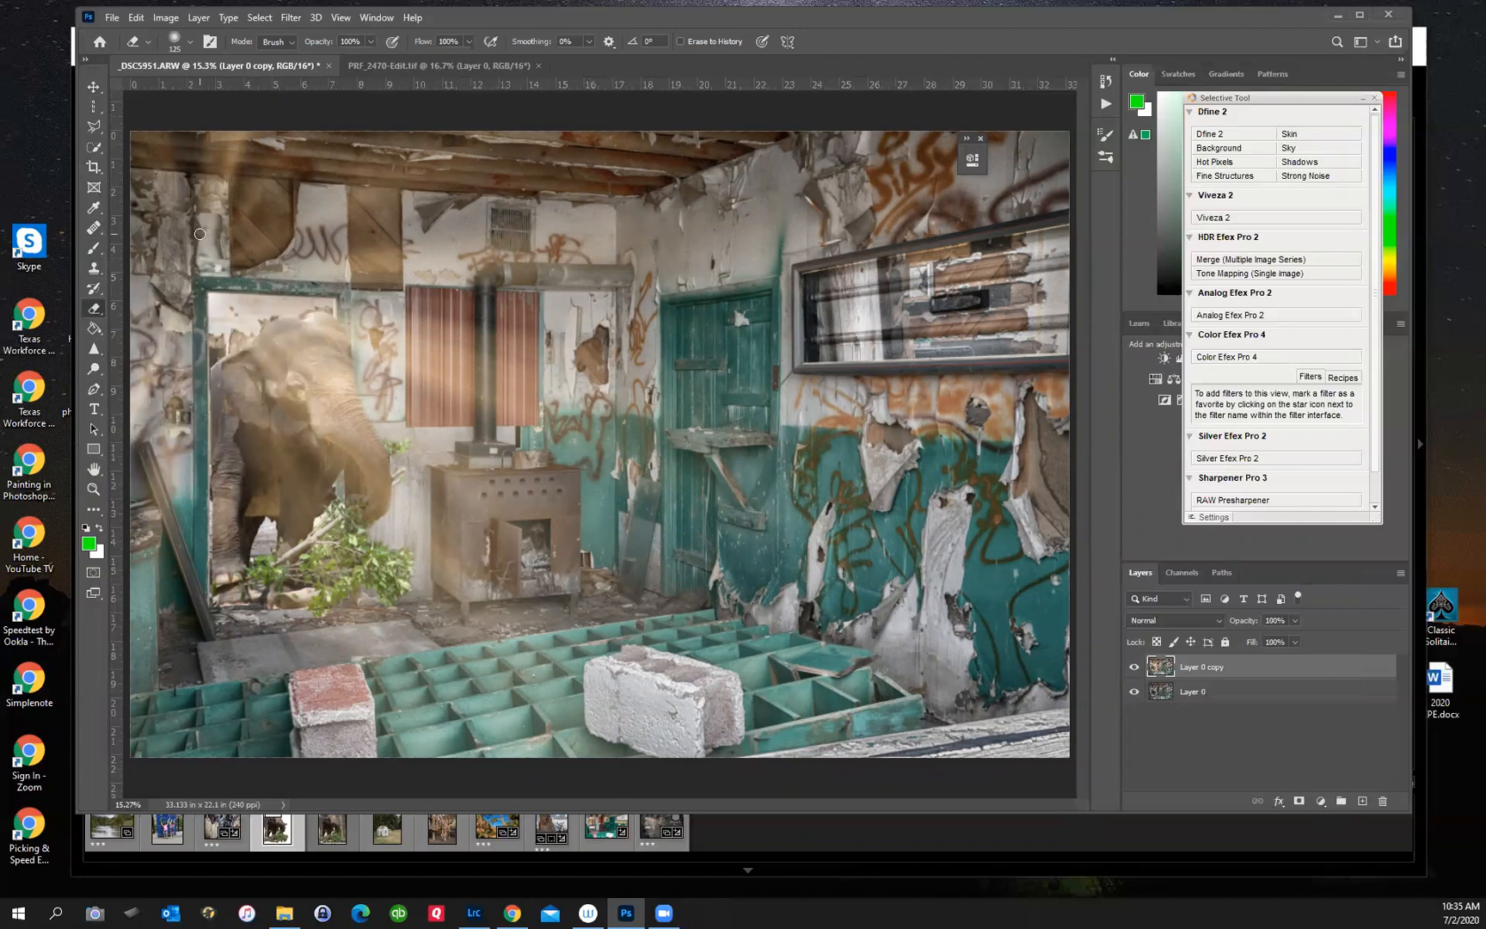
key(bracketright)
key(bracketright)
key(bracketright)
key(bracketright)
key(bracketright)
key(bracketright)
key(bracketright)
click(368, 40)
mouse_move(191, 255)
mouse_down()
mouse_move(497, 261)
mouse_move(874, 244)
mouse_move(519, 254)
mouse_move(216, 224)
mouse_move(848, 156)
mouse_move(571, 173)
mouse_move(224, 156)
mouse_move(763, 135)
mouse_move(156, 161)
mouse_move(491, 172)
mouse_move(162, 151)
mouse_move(215, 157)
mouse_move(180, 203)
mouse_move(171, 281)
mouse_move(173, 756)
mouse_move(169, 130)
mouse_move(652, 130)
mouse_move(878, 166)
mouse_move(544, 224)
mouse_move(192, 243)
mouse_move(393, 247)
mouse_up()
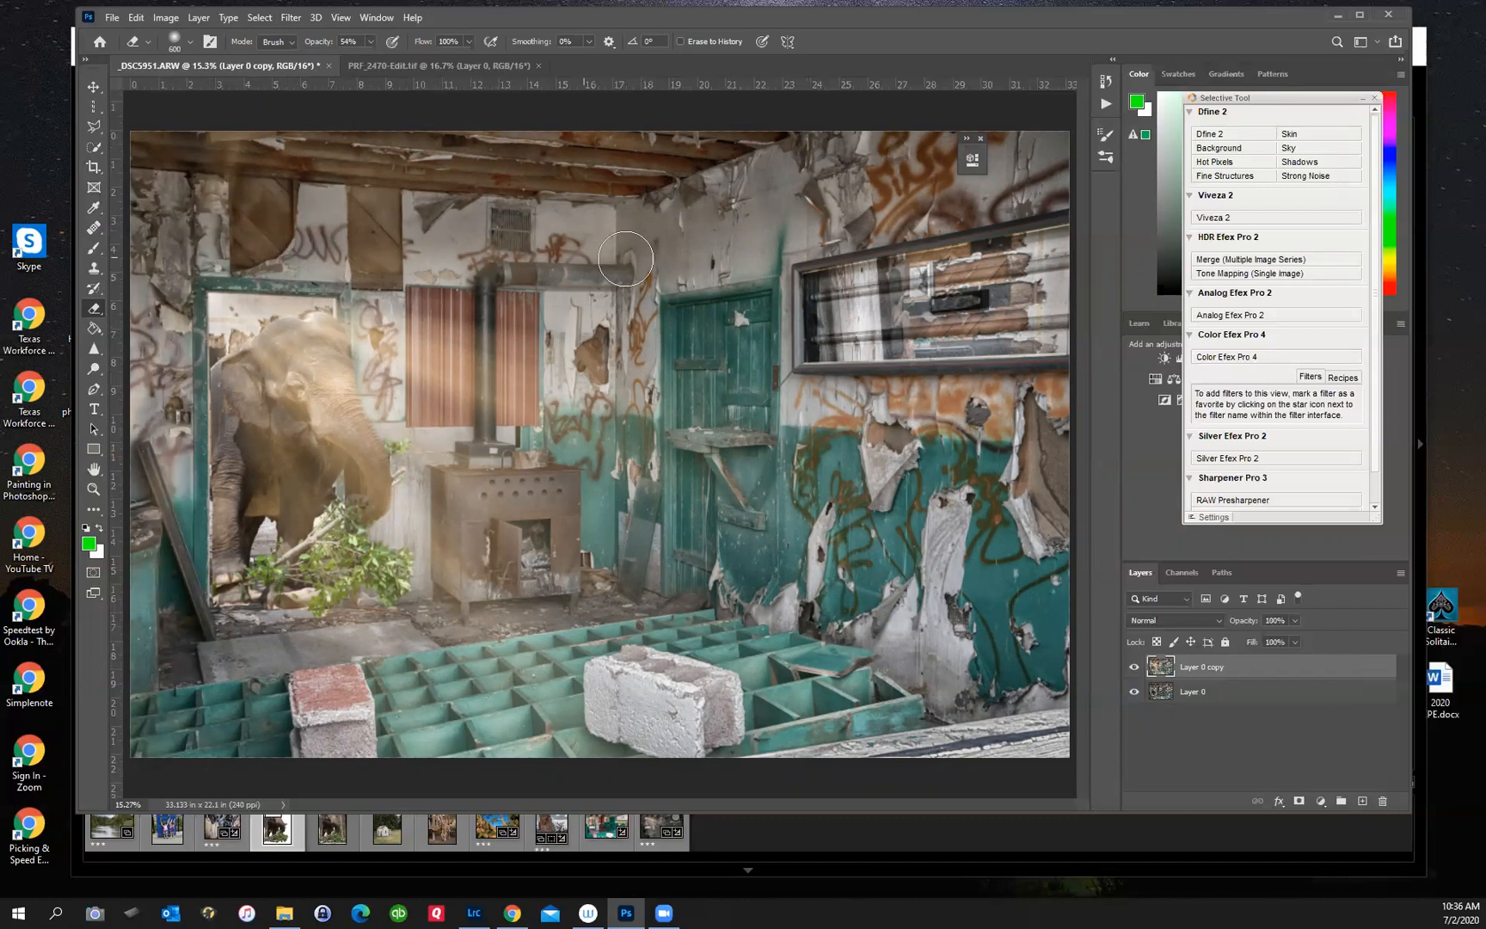
mouse_move(1090, 112)
mouse_down()
mouse_move(226, 161)
mouse_move(314, 190)
mouse_up()
- Hide Layer 0 to check the erased areas, erase more at the upper-right corner of Layer 0 copy, and show Layer 0 again
click(1134, 692)
mouse_move(1036, 182)
mouse_down()
mouse_move(570, 156)
mouse_move(113, 162)
mouse_move(687, 138)
mouse_move(976, 144)
mouse_move(764, 212)
mouse_move(125, 187)
mouse_move(163, 269)
mouse_move(148, 731)
mouse_move(138, 201)
mouse_move(244, 169)
mouse_move(531, 169)
mouse_move(748, 148)
mouse_move(1078, 170)
mouse_move(558, 210)
mouse_move(801, 204)
mouse_move(1011, 231)
mouse_move(1045, 219)
mouse_up()
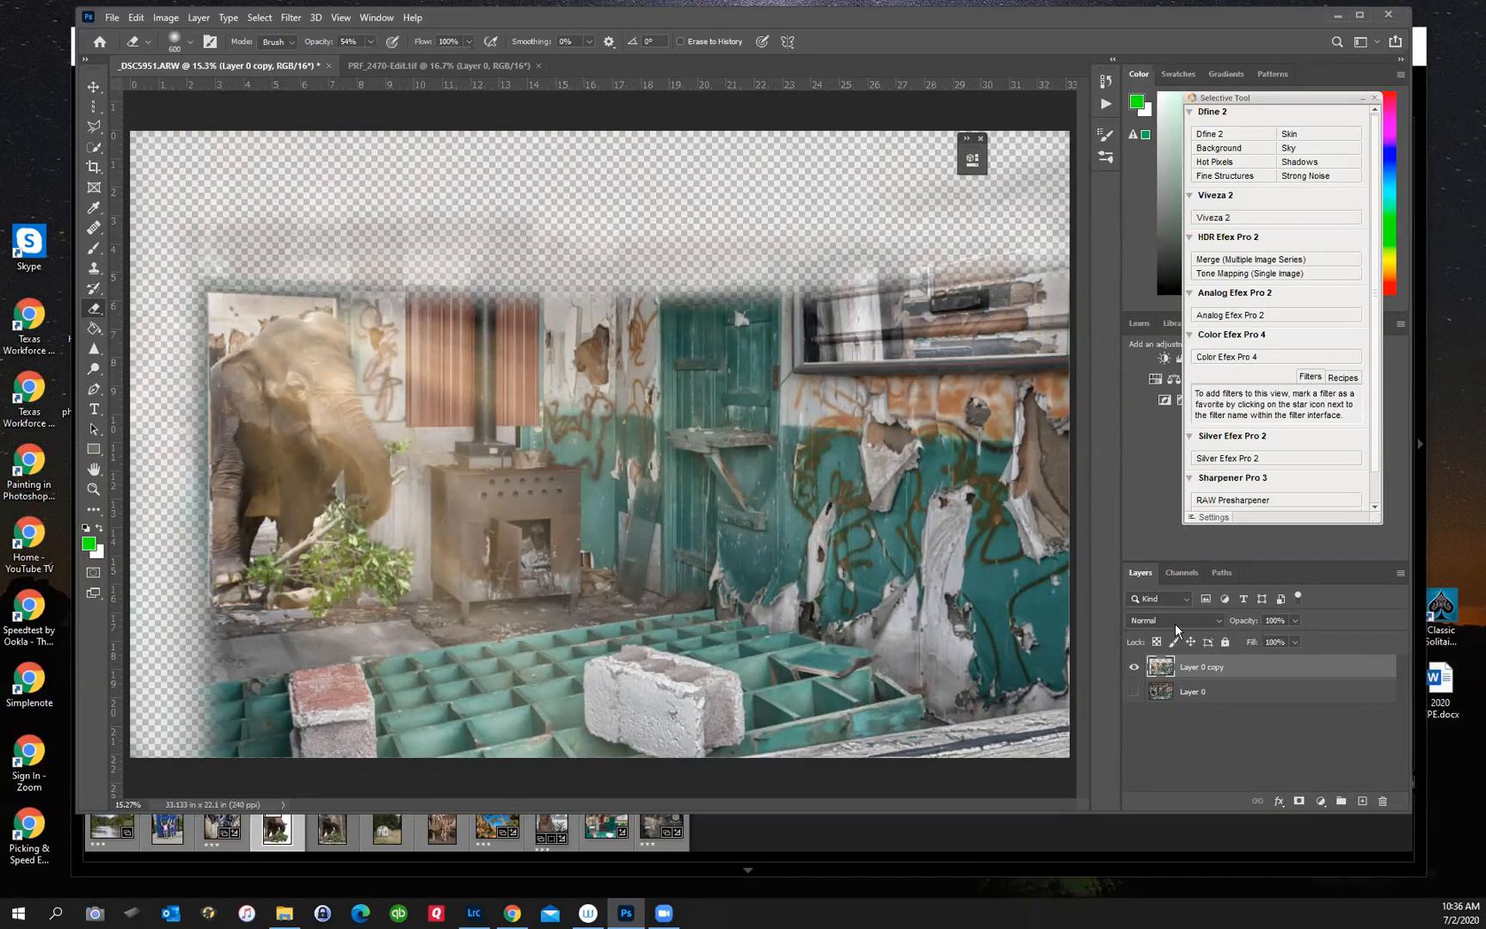
click(1134, 691)
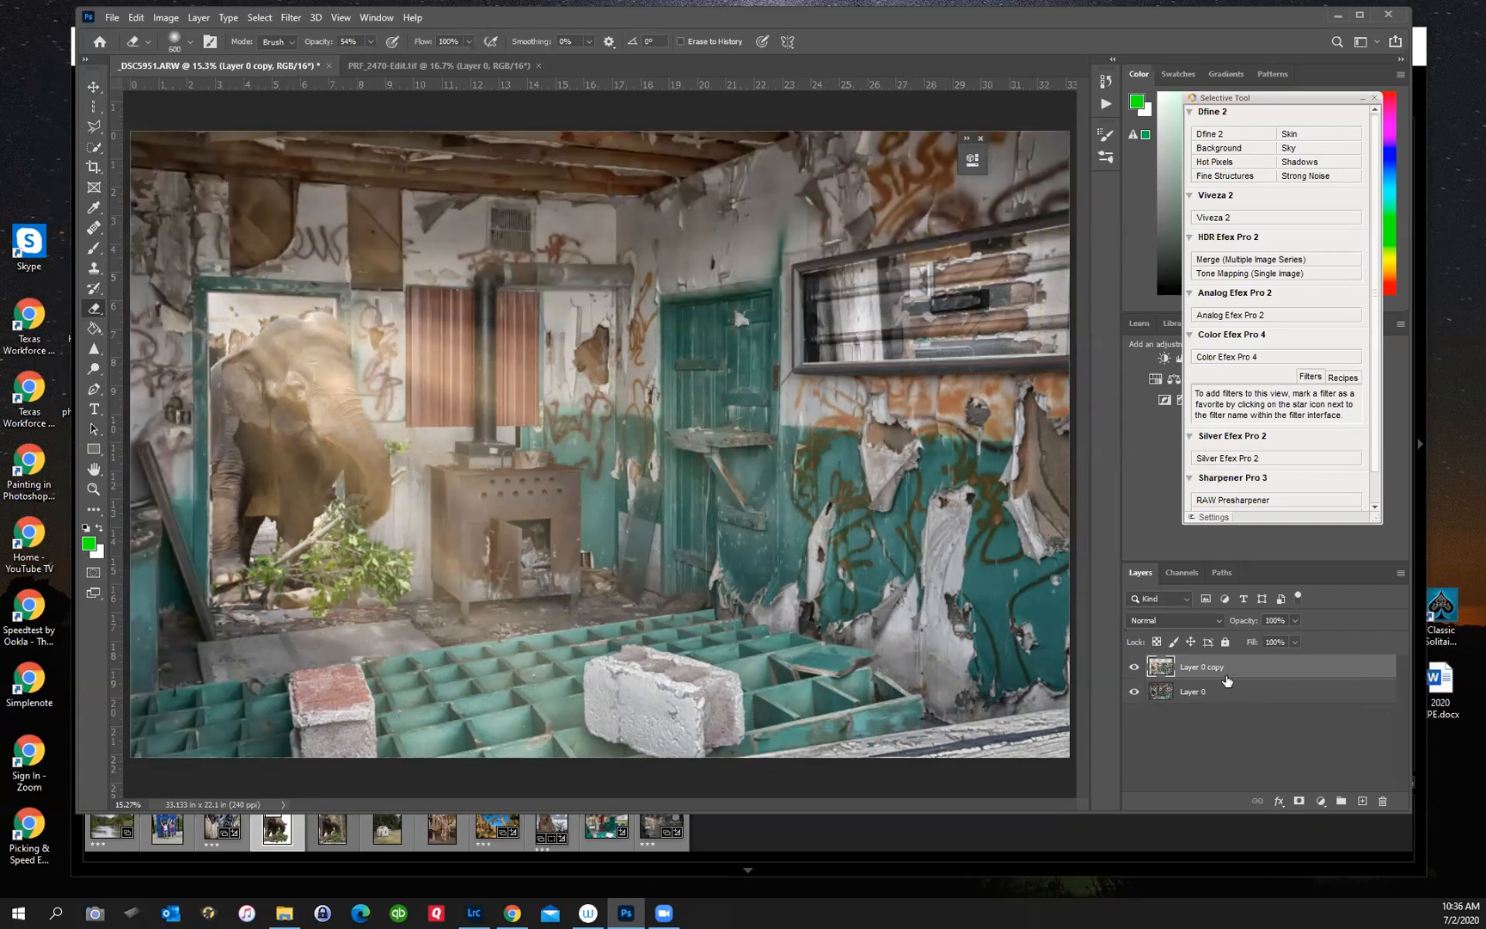
- Try adjusting the Fill of Layer 0 copy
click(1294, 640)
drag(1294, 643, 1263, 653)
- Switch to Lightroom Classic, show the collection as a grid, and open the canyon tree photo _DSC5374.ARW in Photoshop 2020
click(817, 840)
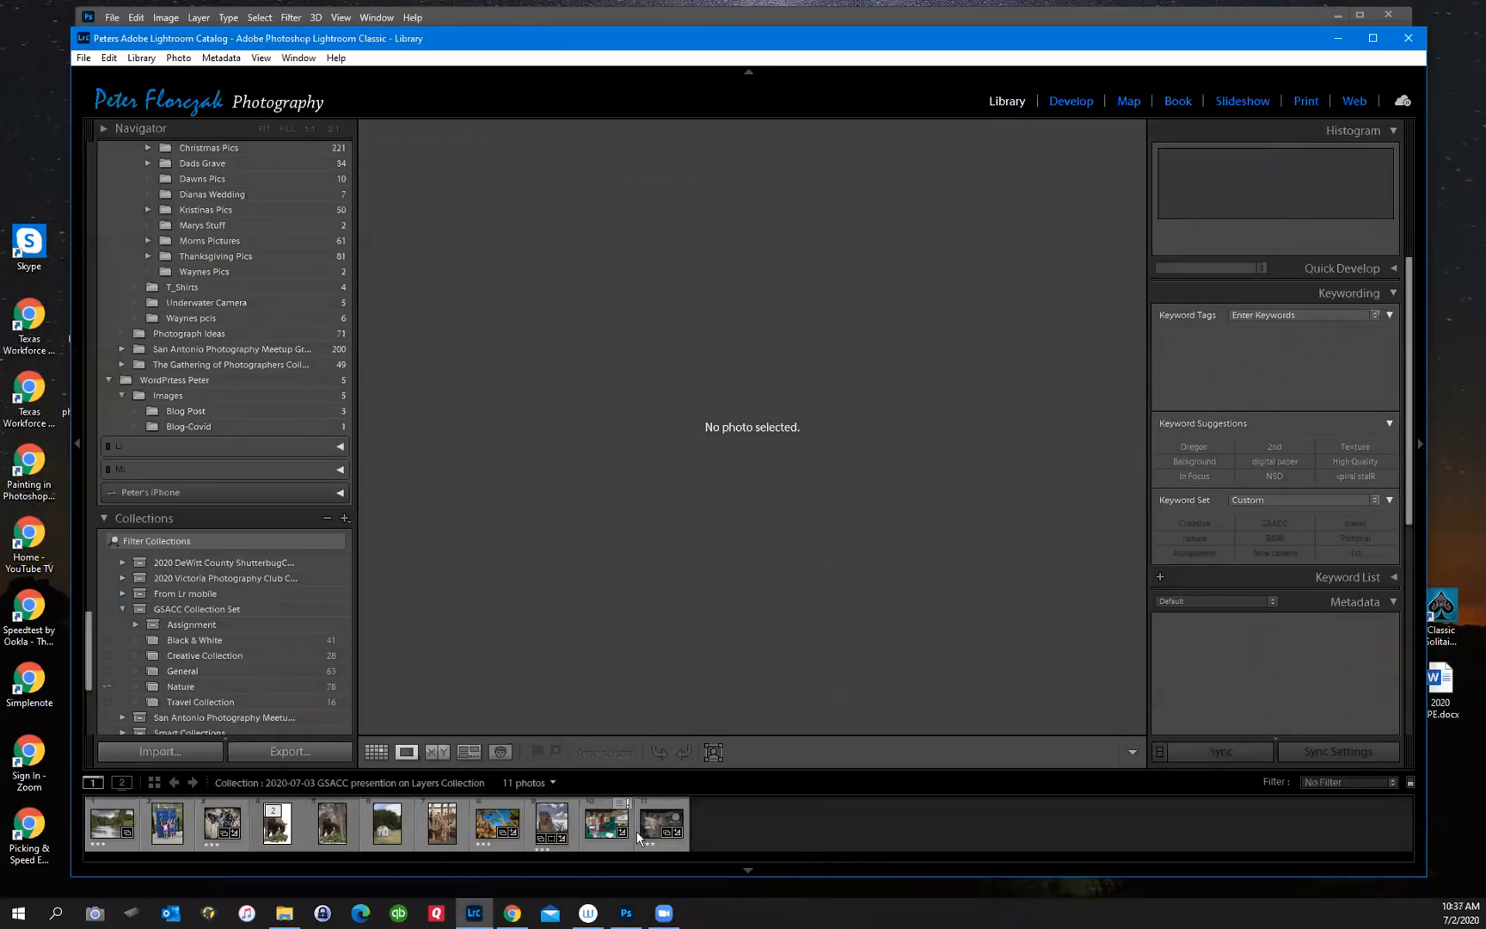
click(625, 913)
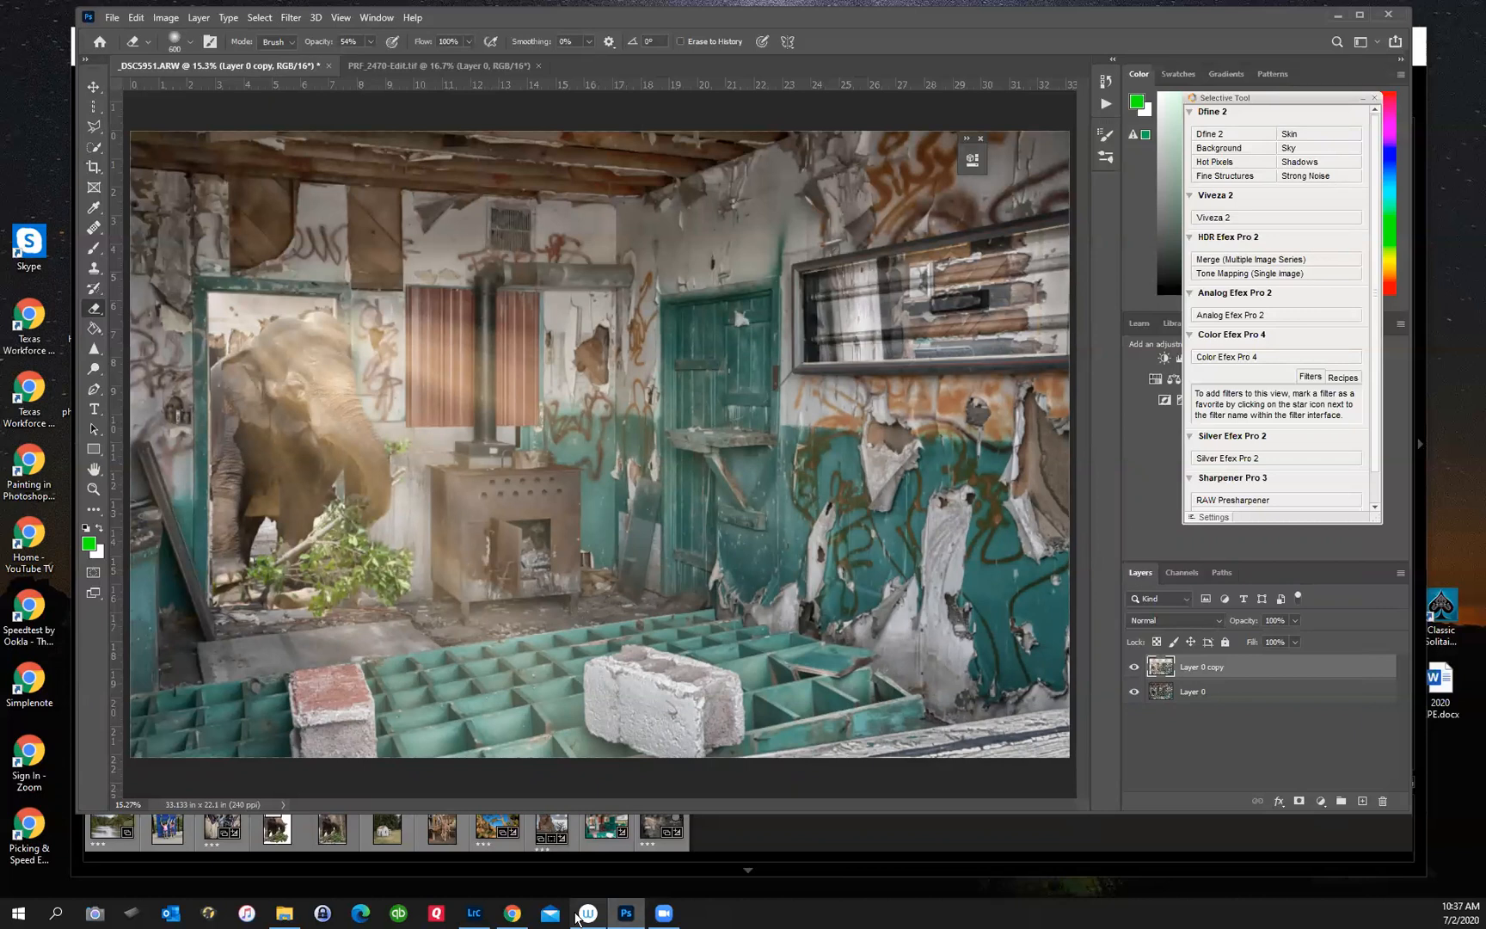
click(475, 913)
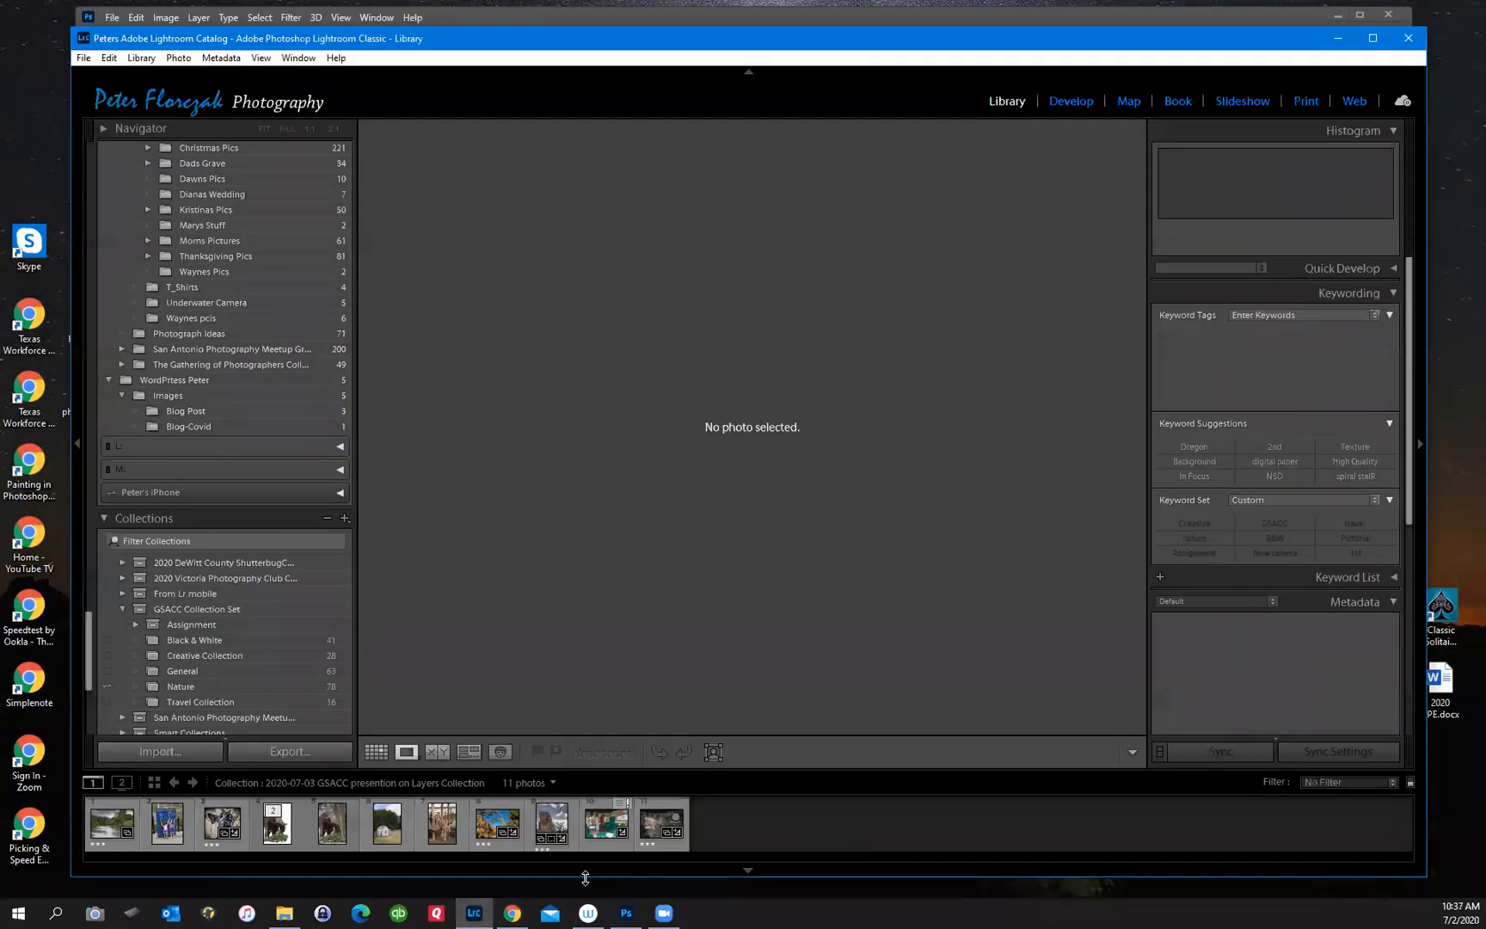
click(375, 751)
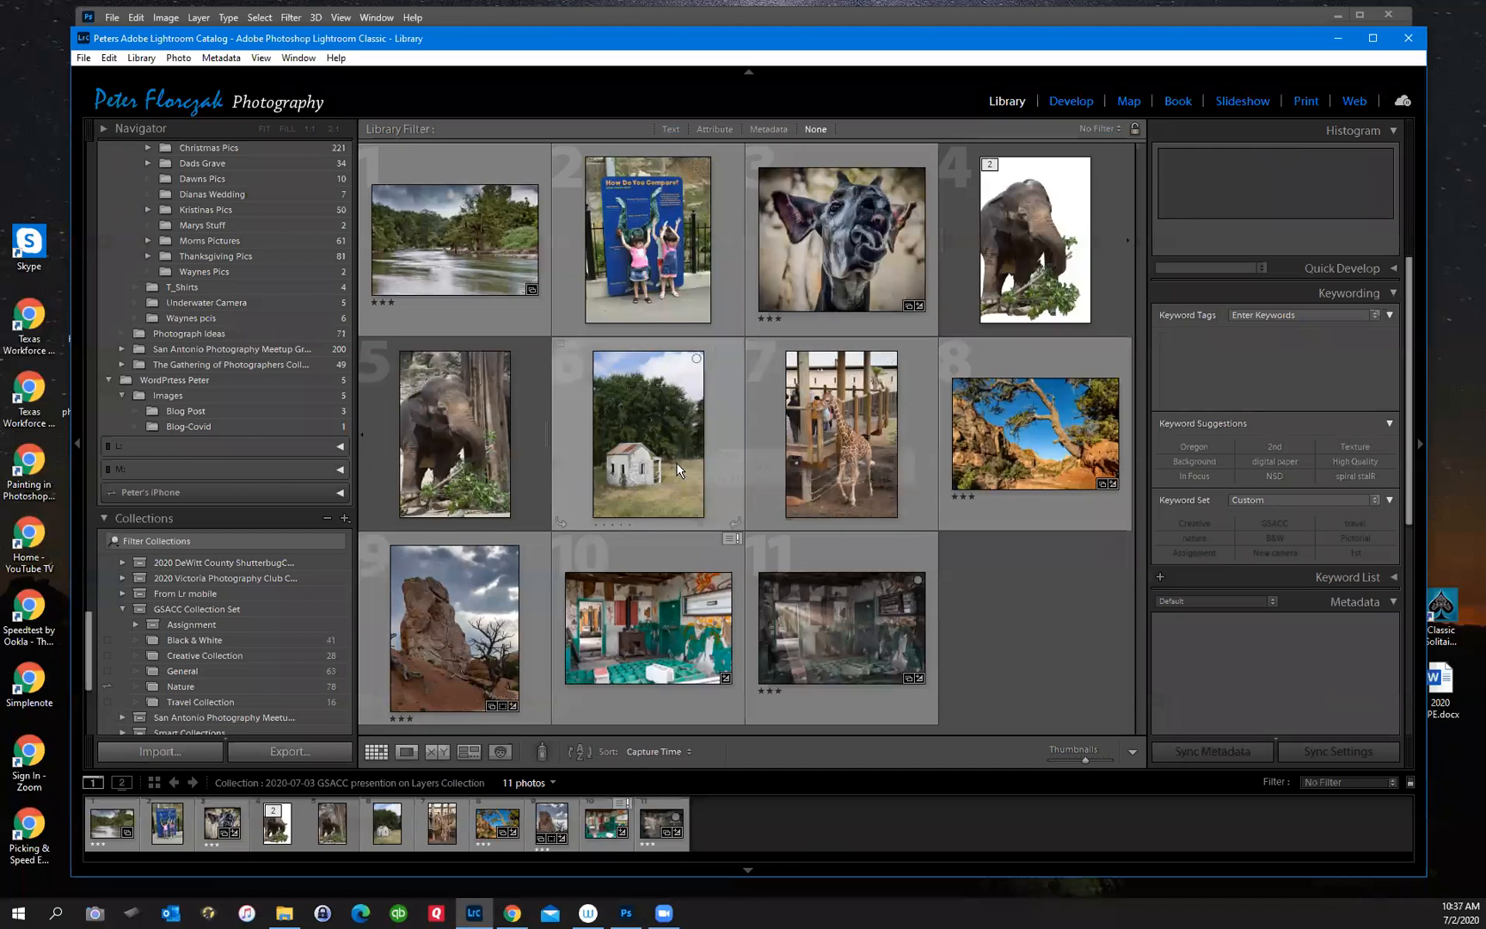
click(1033, 434)
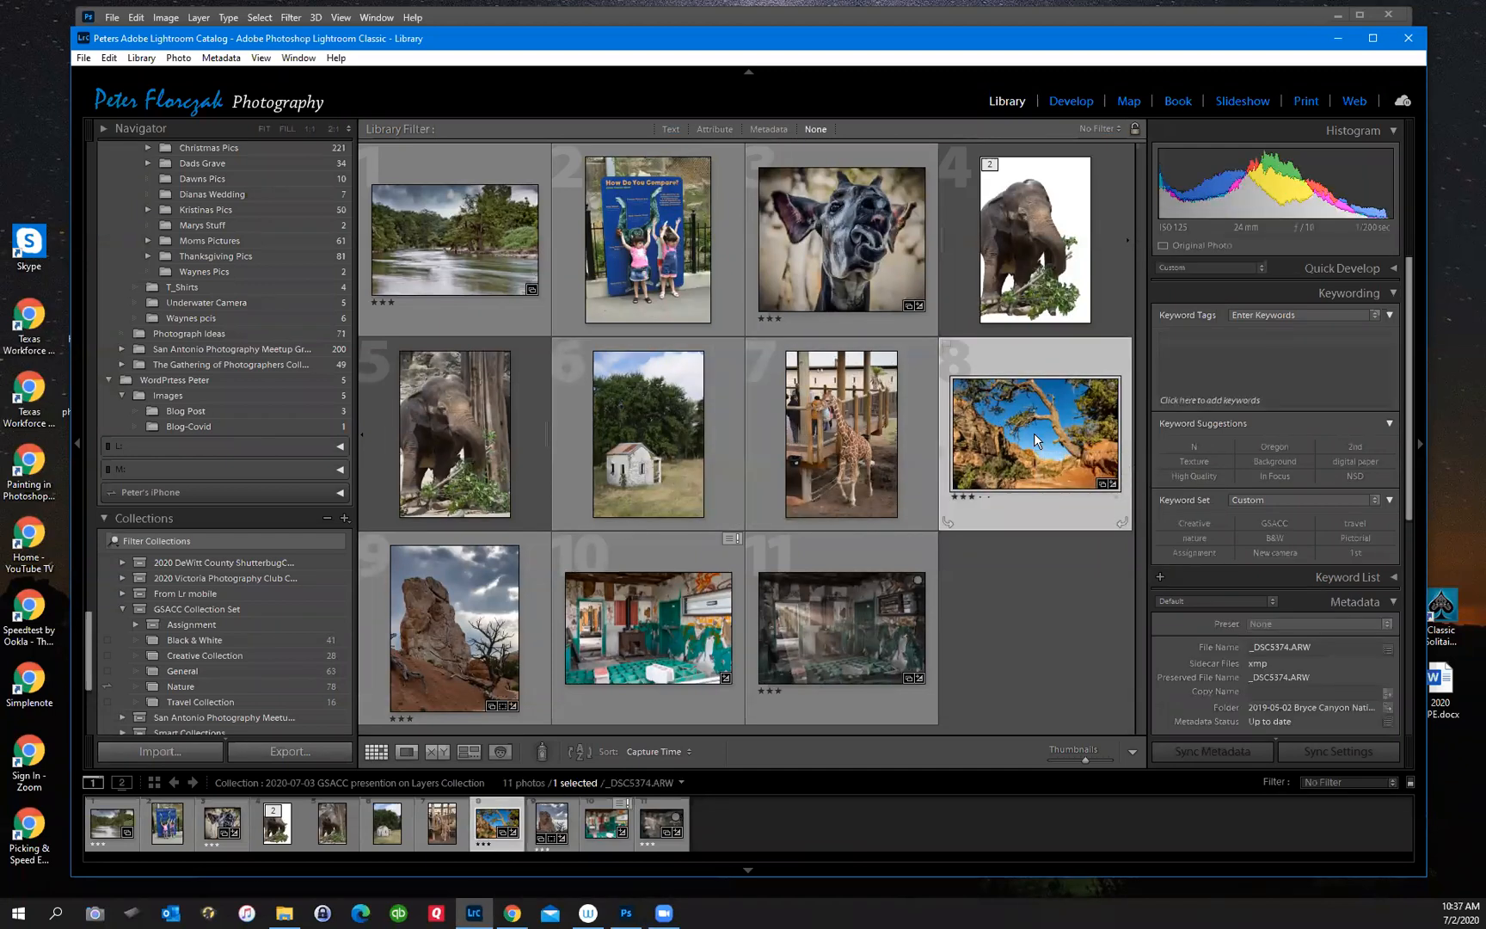
right_click(1034, 434)
mouse_move(1075, 516)
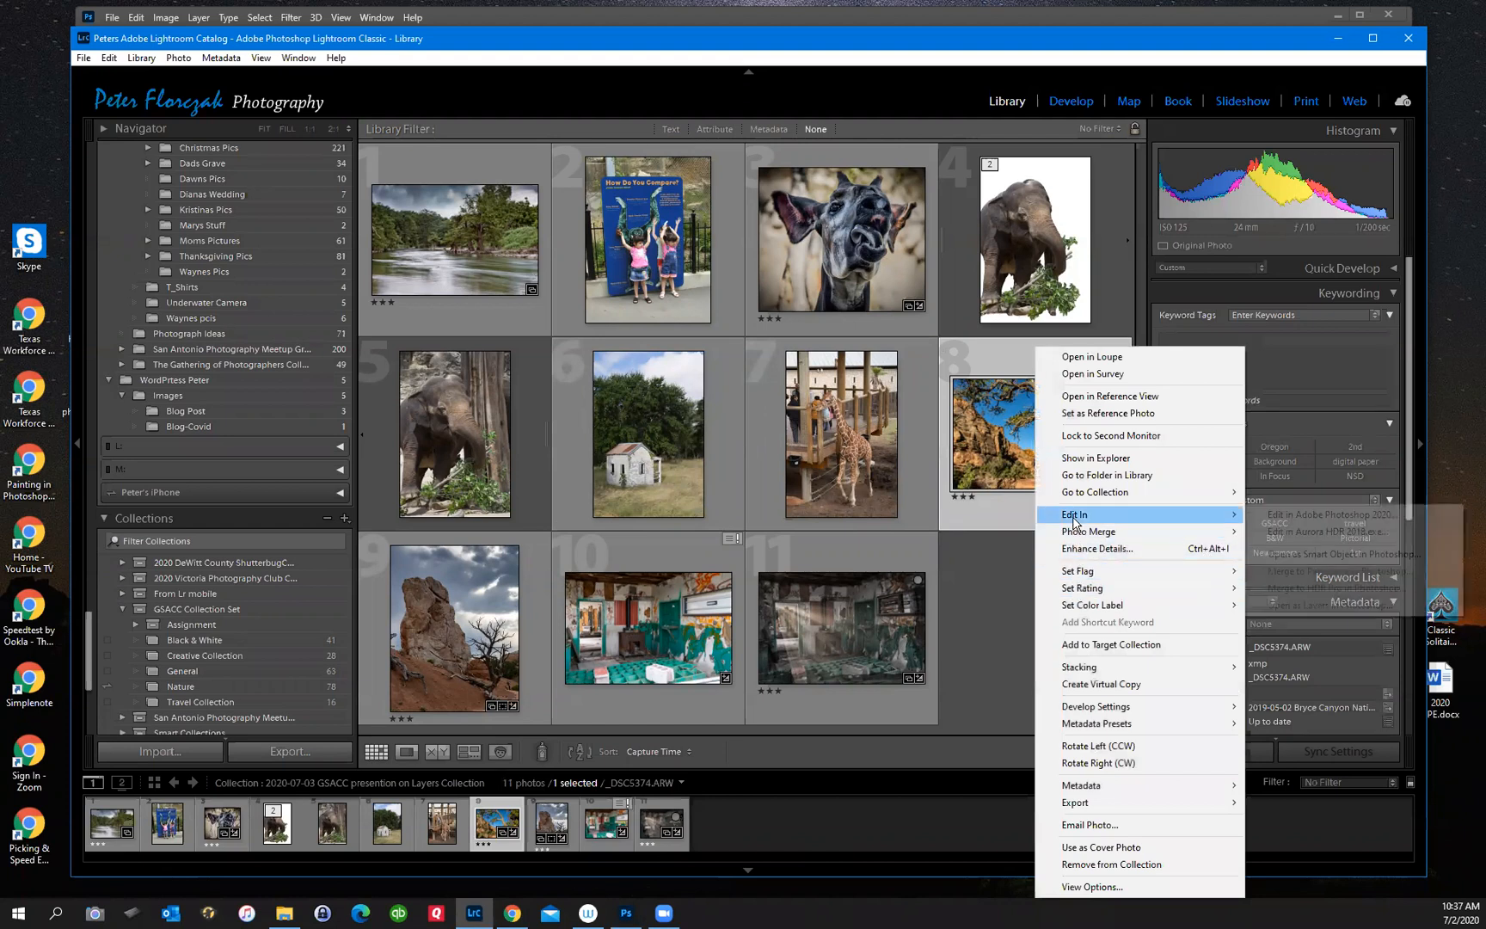
click(1318, 516)
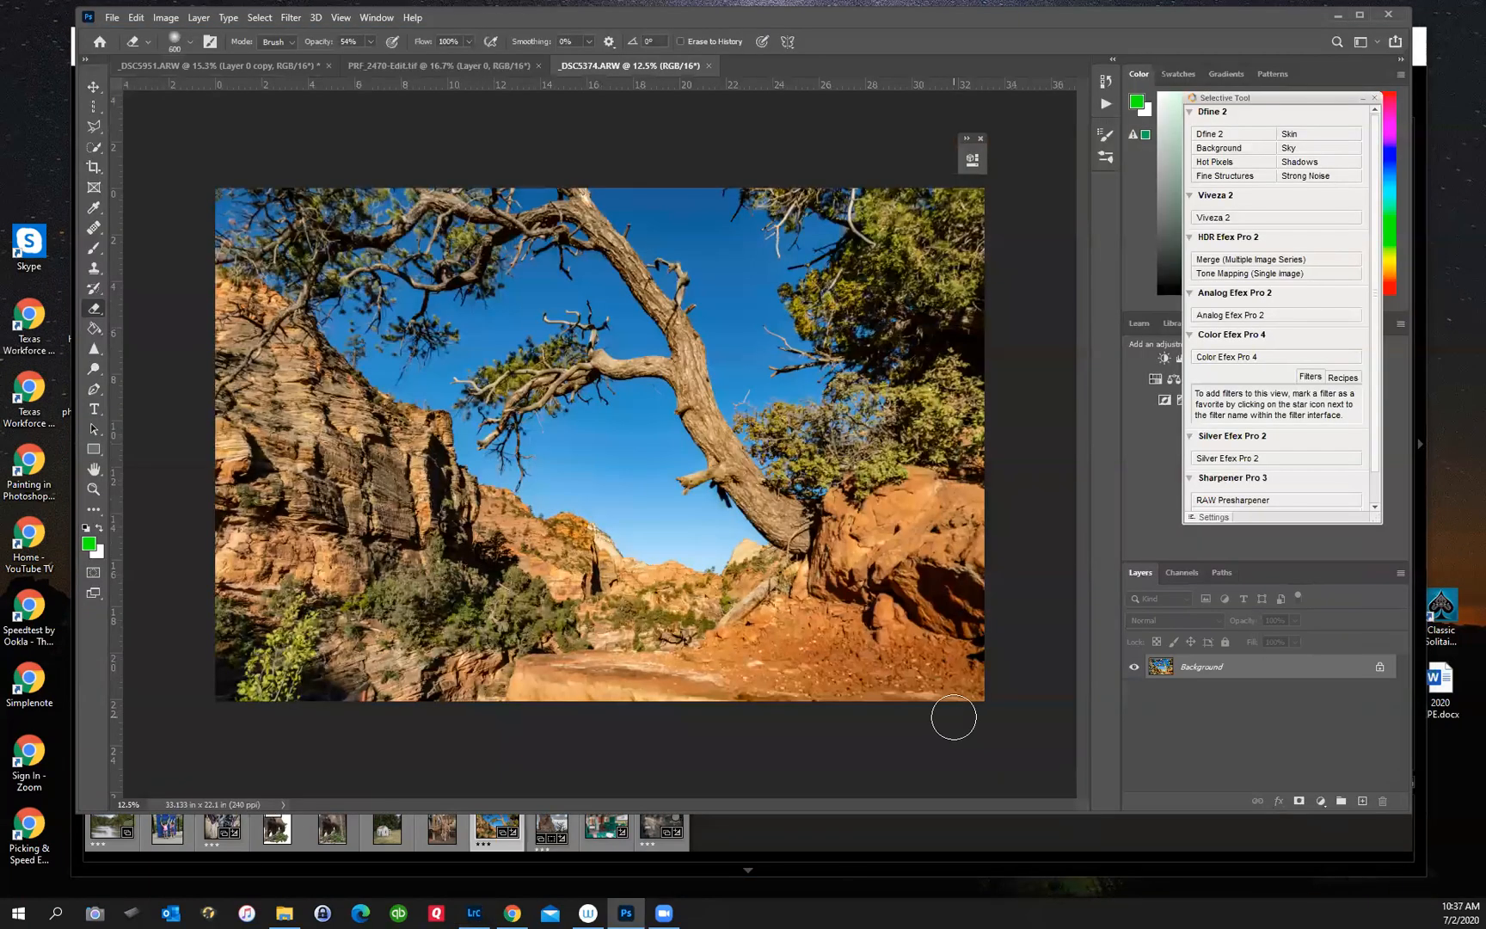
- Duplicate the canyon photo's Background layer and open the copy in the Skylum Luminar 4 filter
drag(1192, 668, 1361, 801)
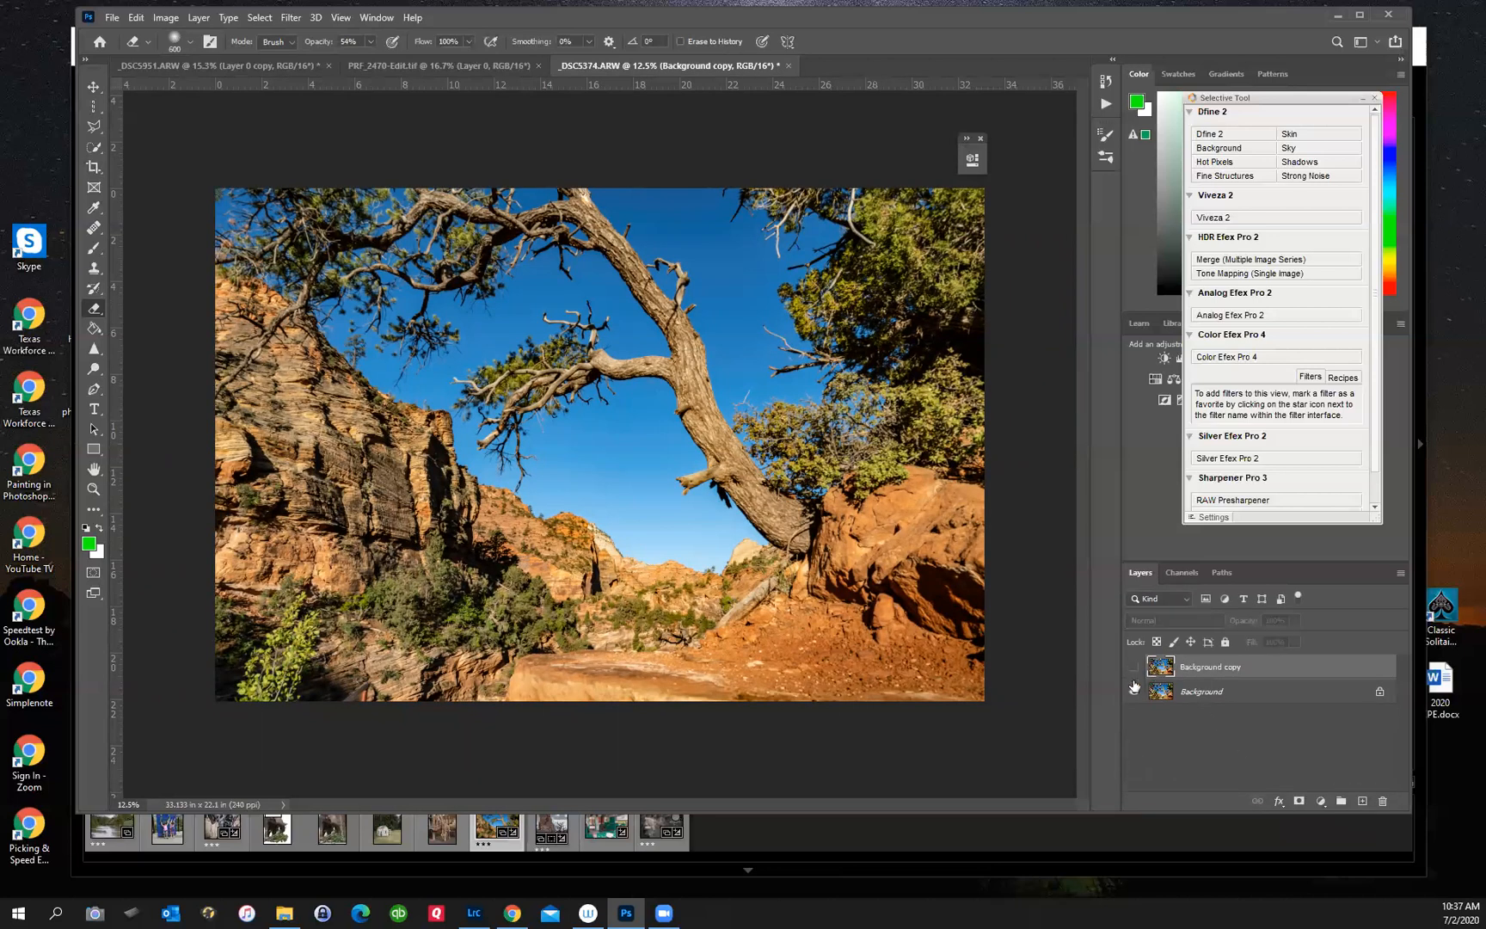
click(292, 18)
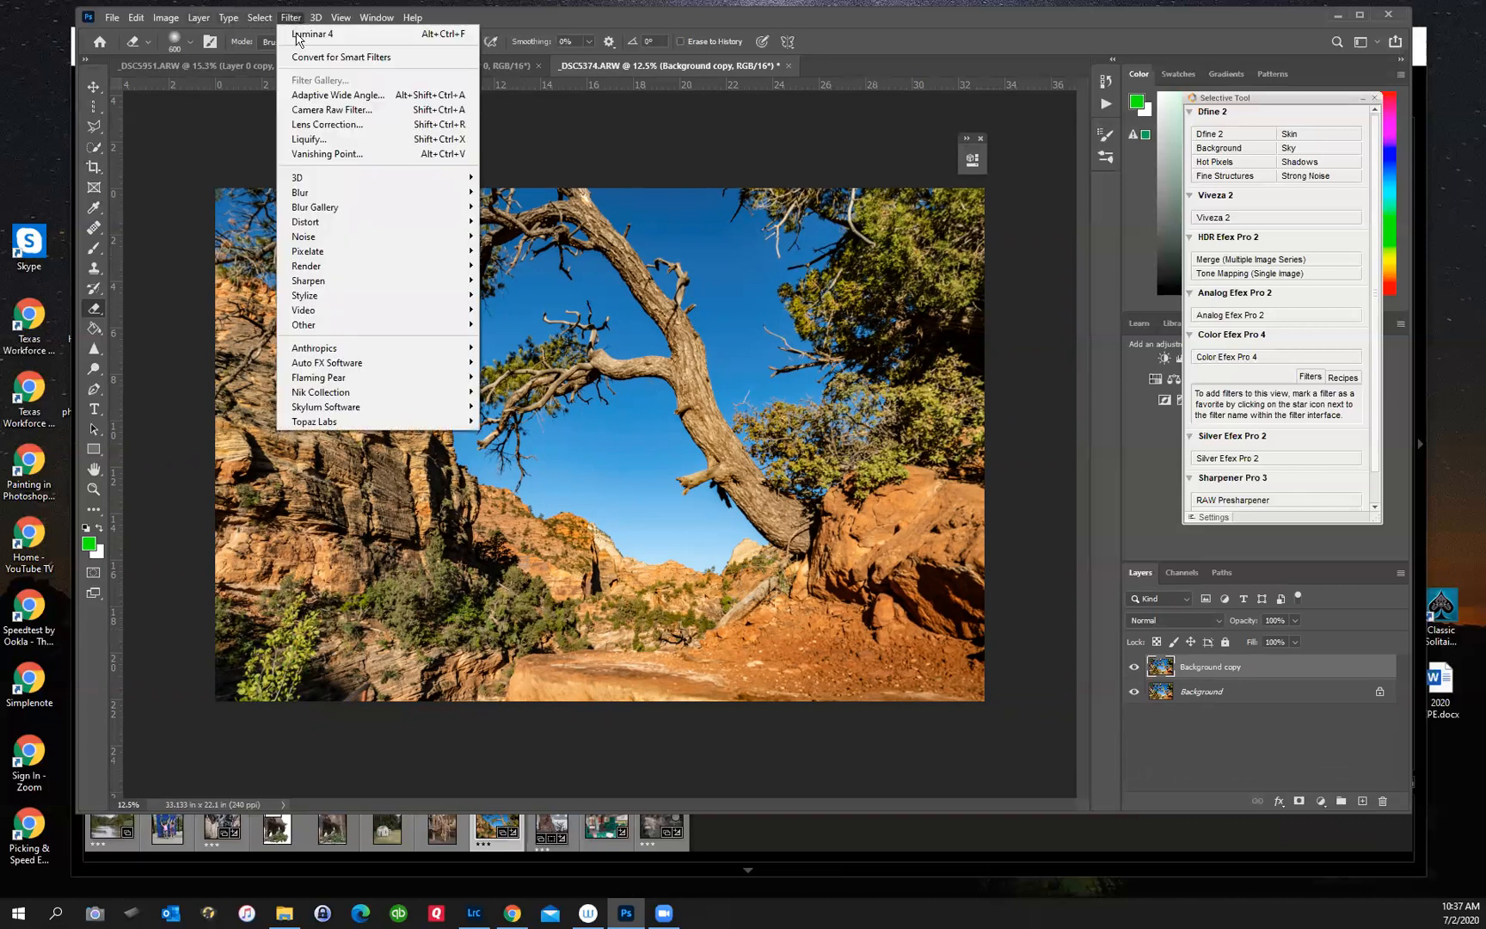
mouse_move(319, 410)
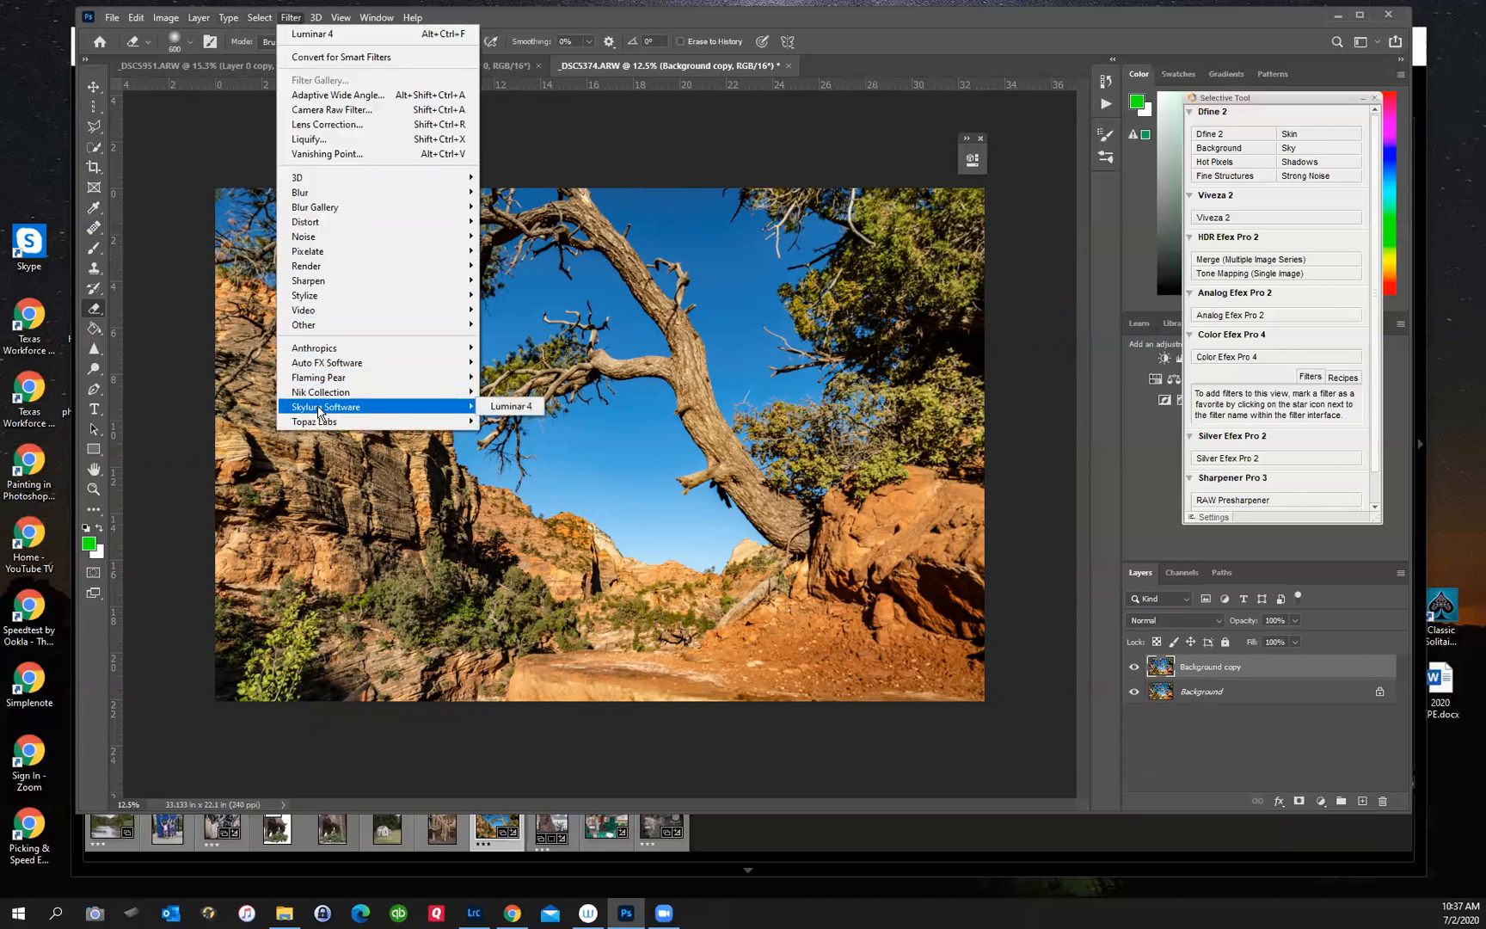
click(520, 406)
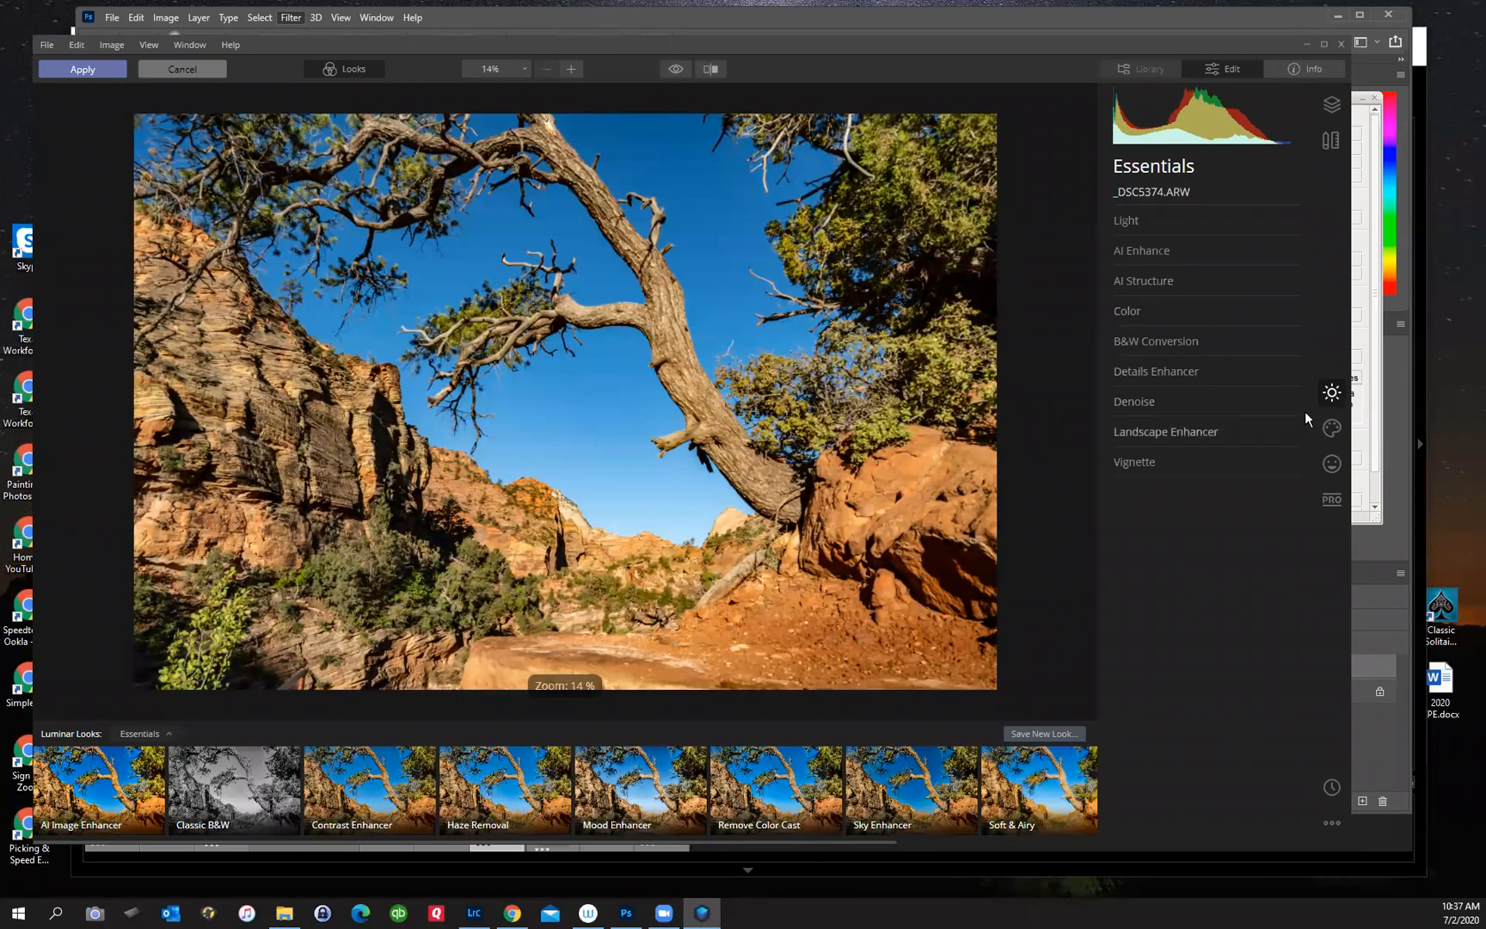
- Replace the canyon photo's sky with +++dramatic_sunset_sky_002 using the Creative AI Sky Replacement
click(1332, 428)
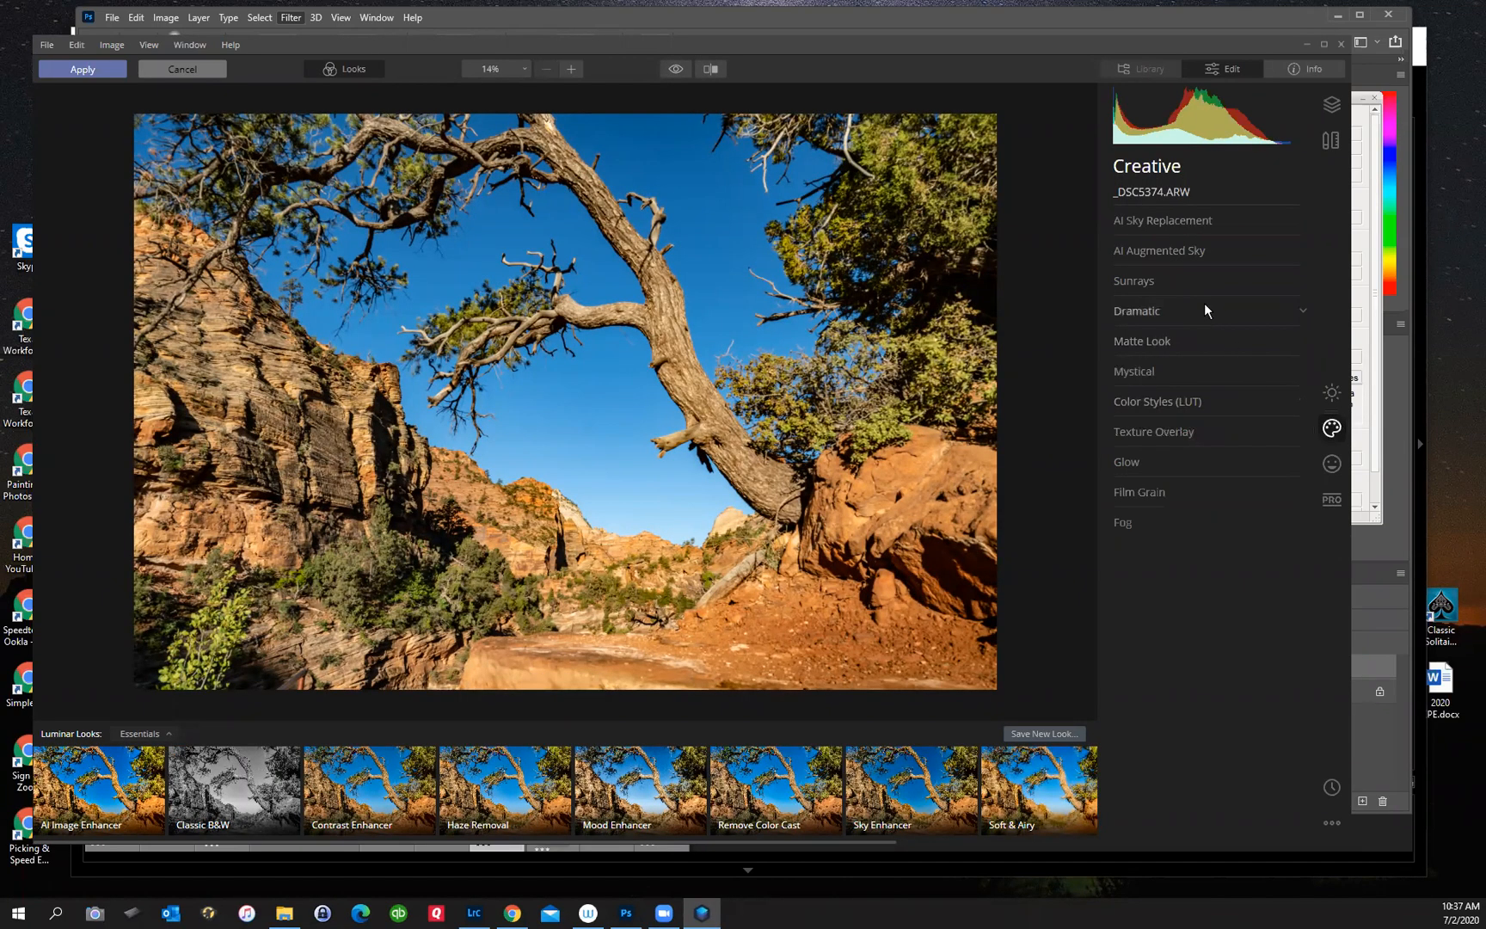
click(1176, 222)
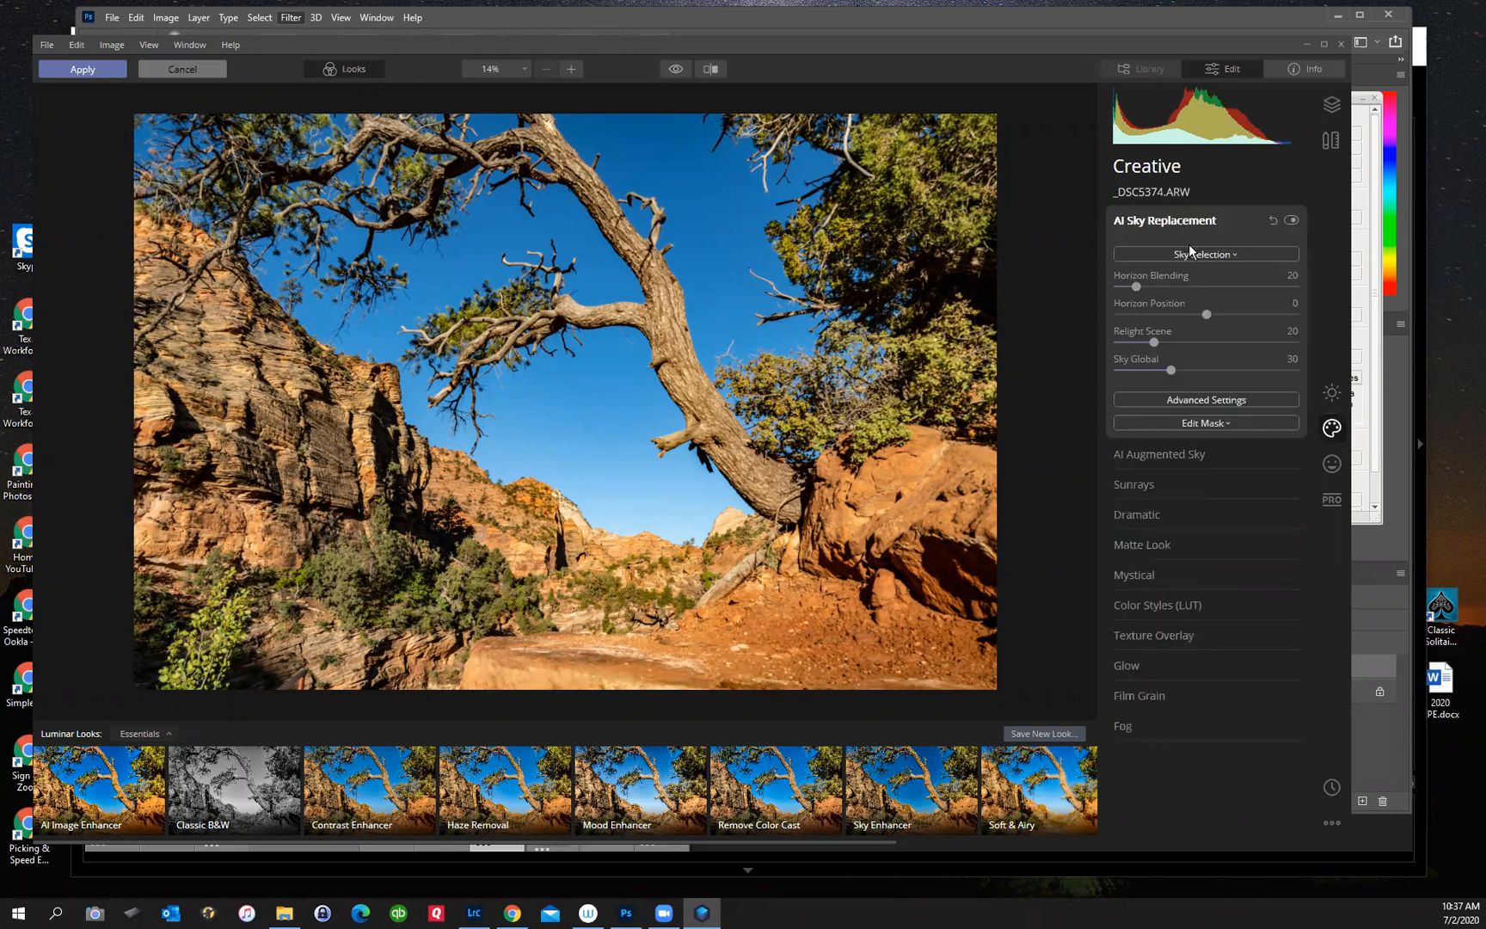
click(1191, 254)
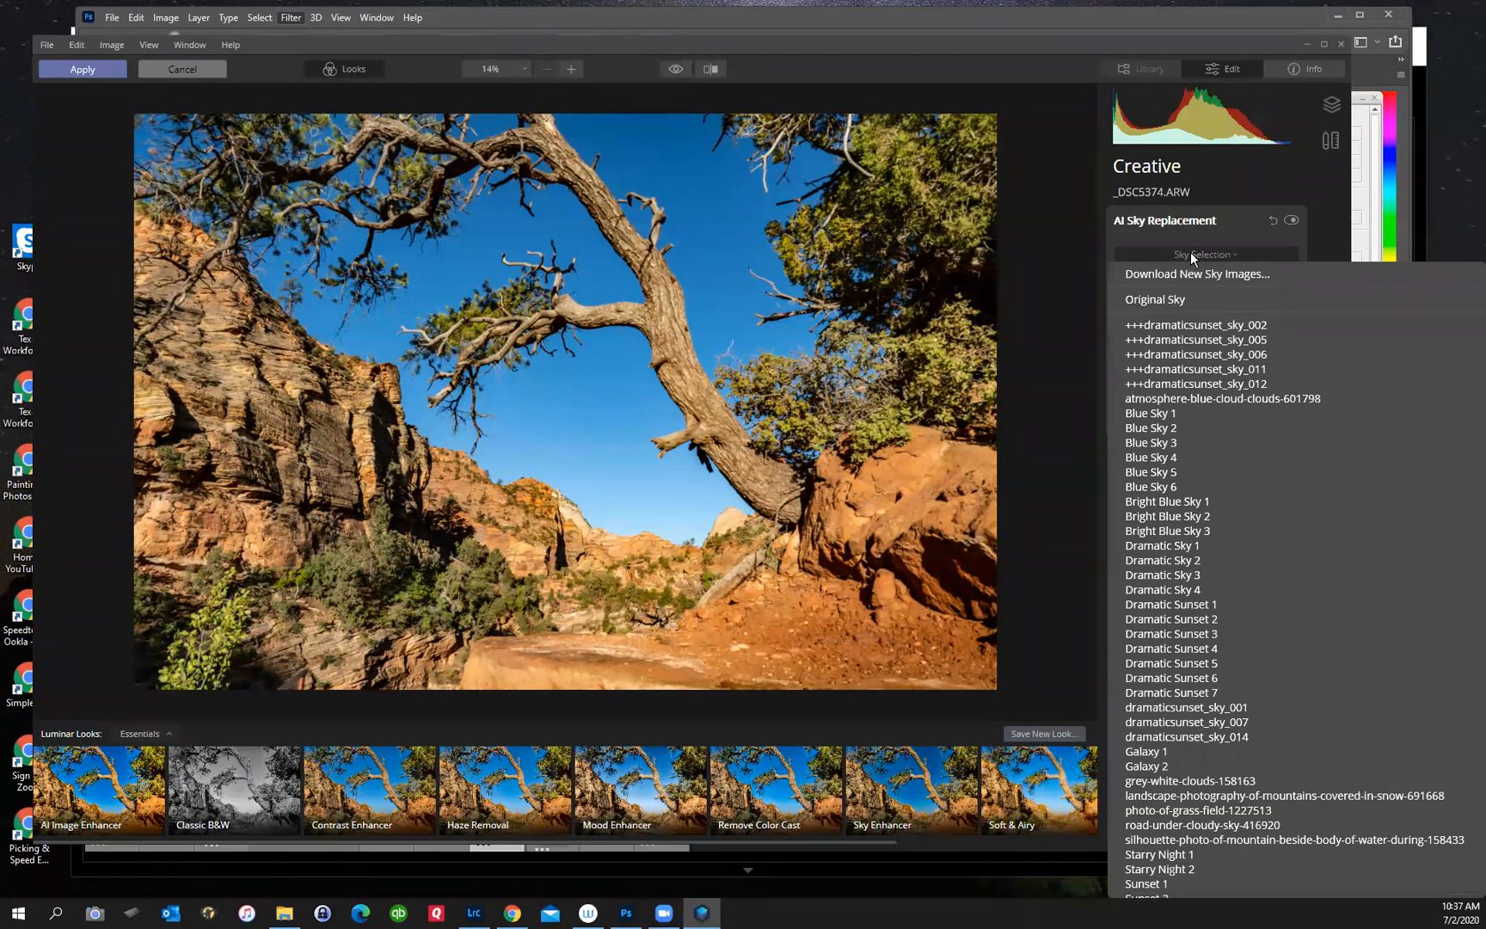
click(1195, 325)
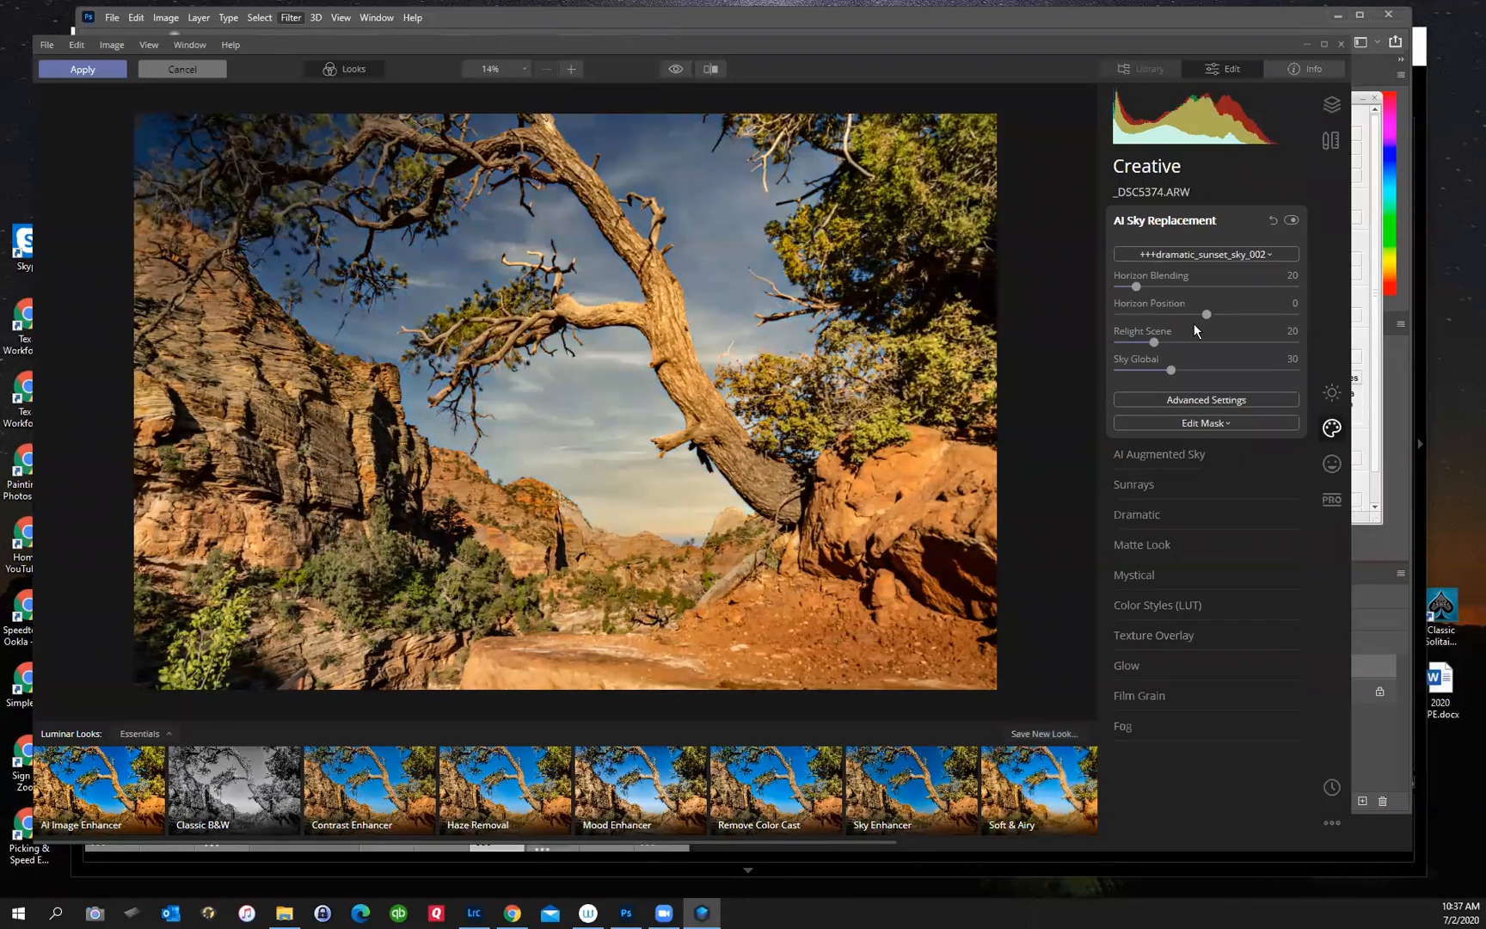
- Try the Blue Sky 1 and Dramatic Sky 1 replacement skies on the canyon photo
click(1187, 255)
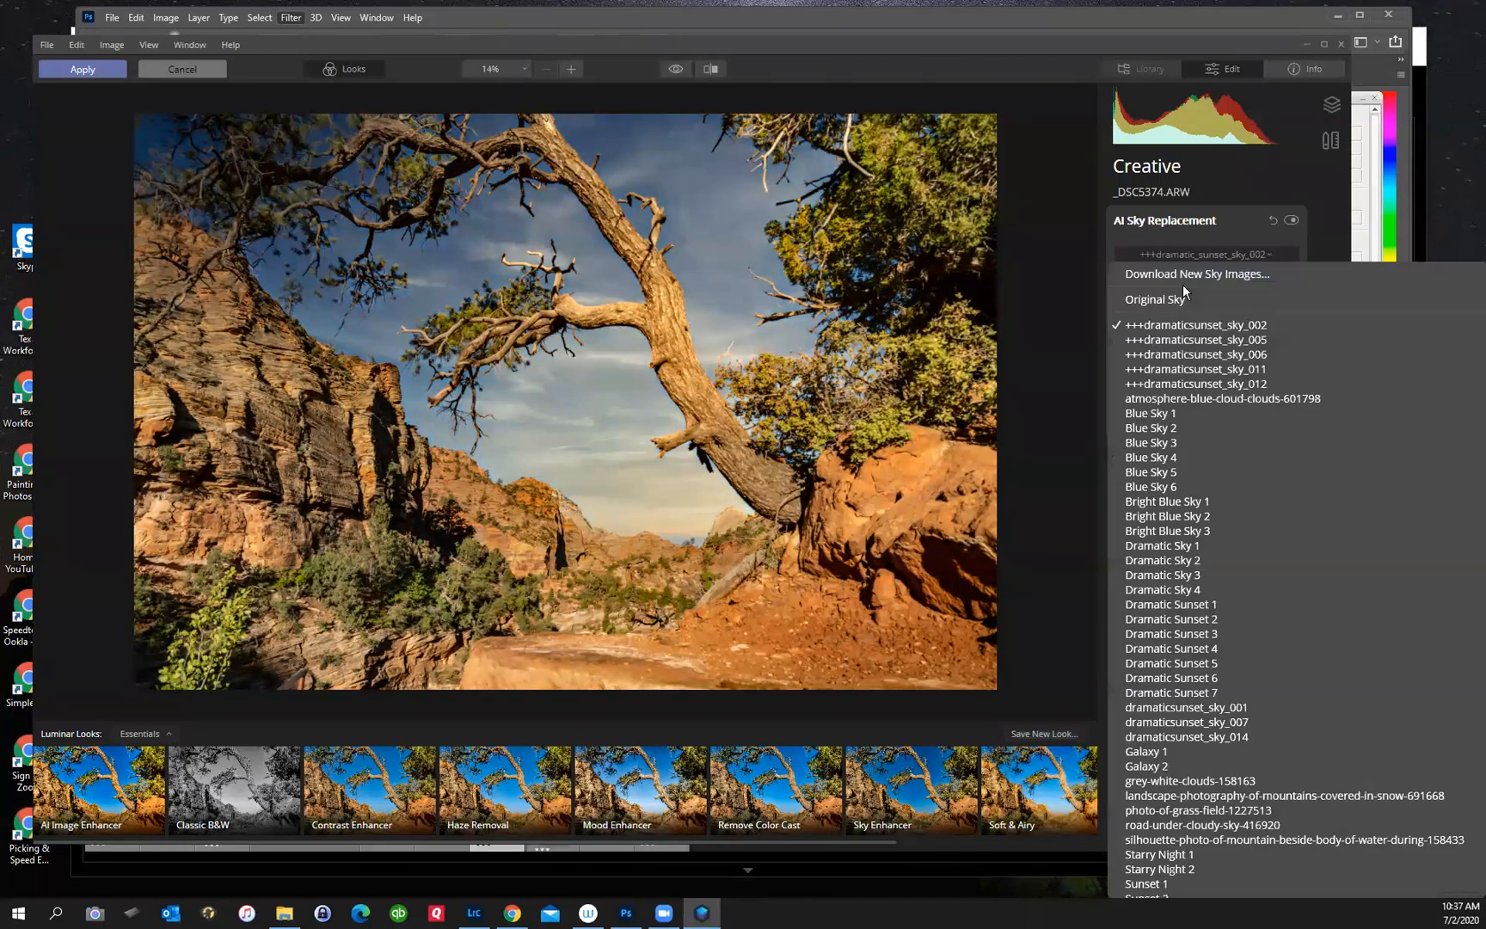
click(1179, 413)
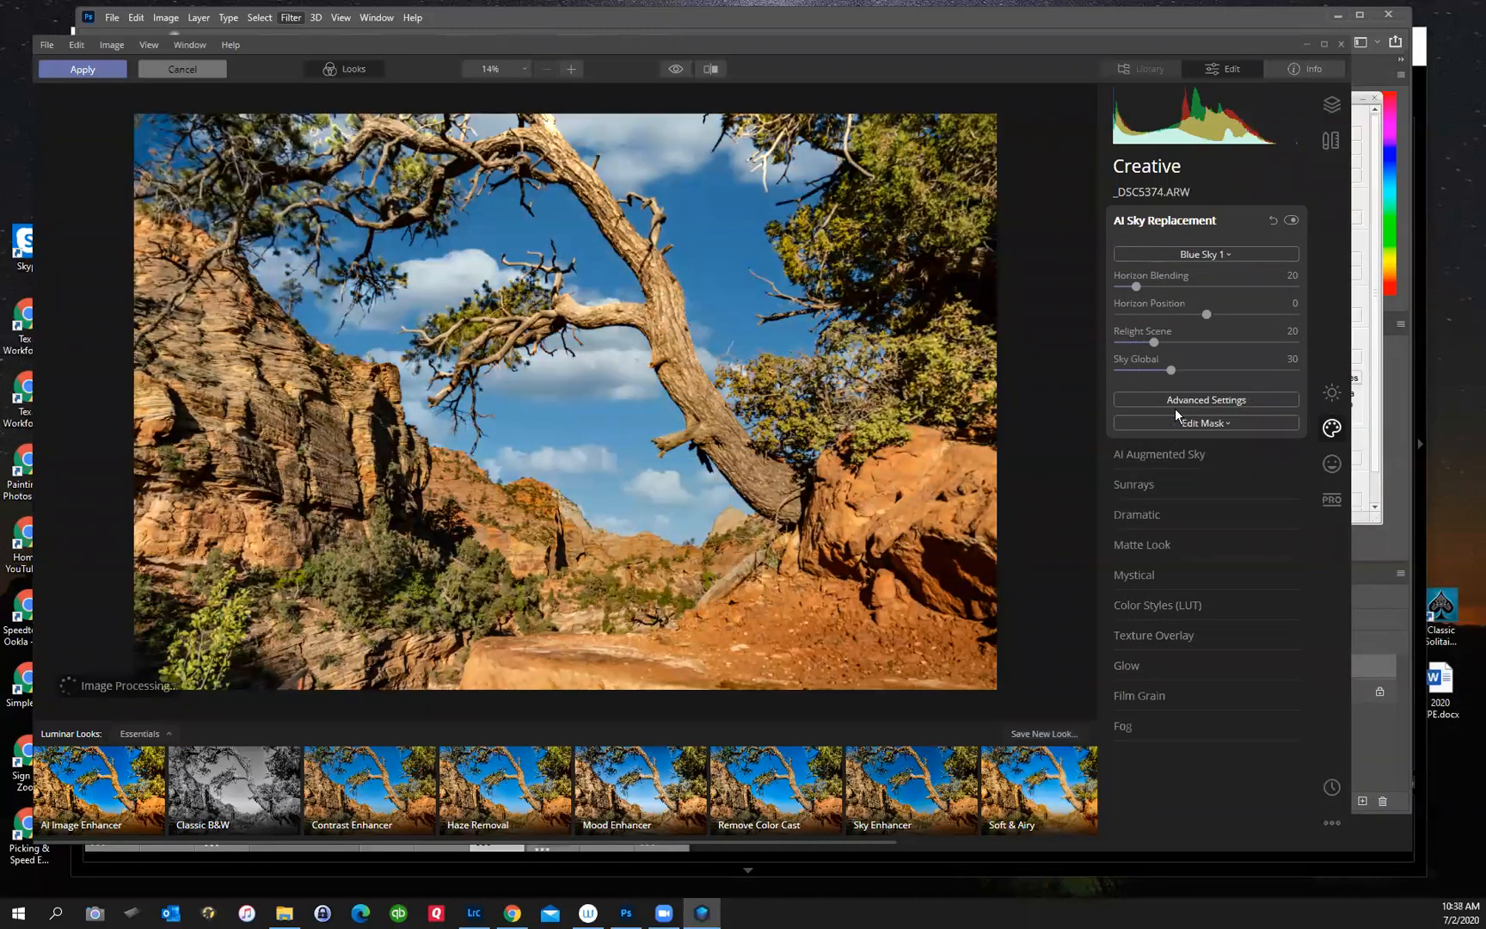
click(1168, 255)
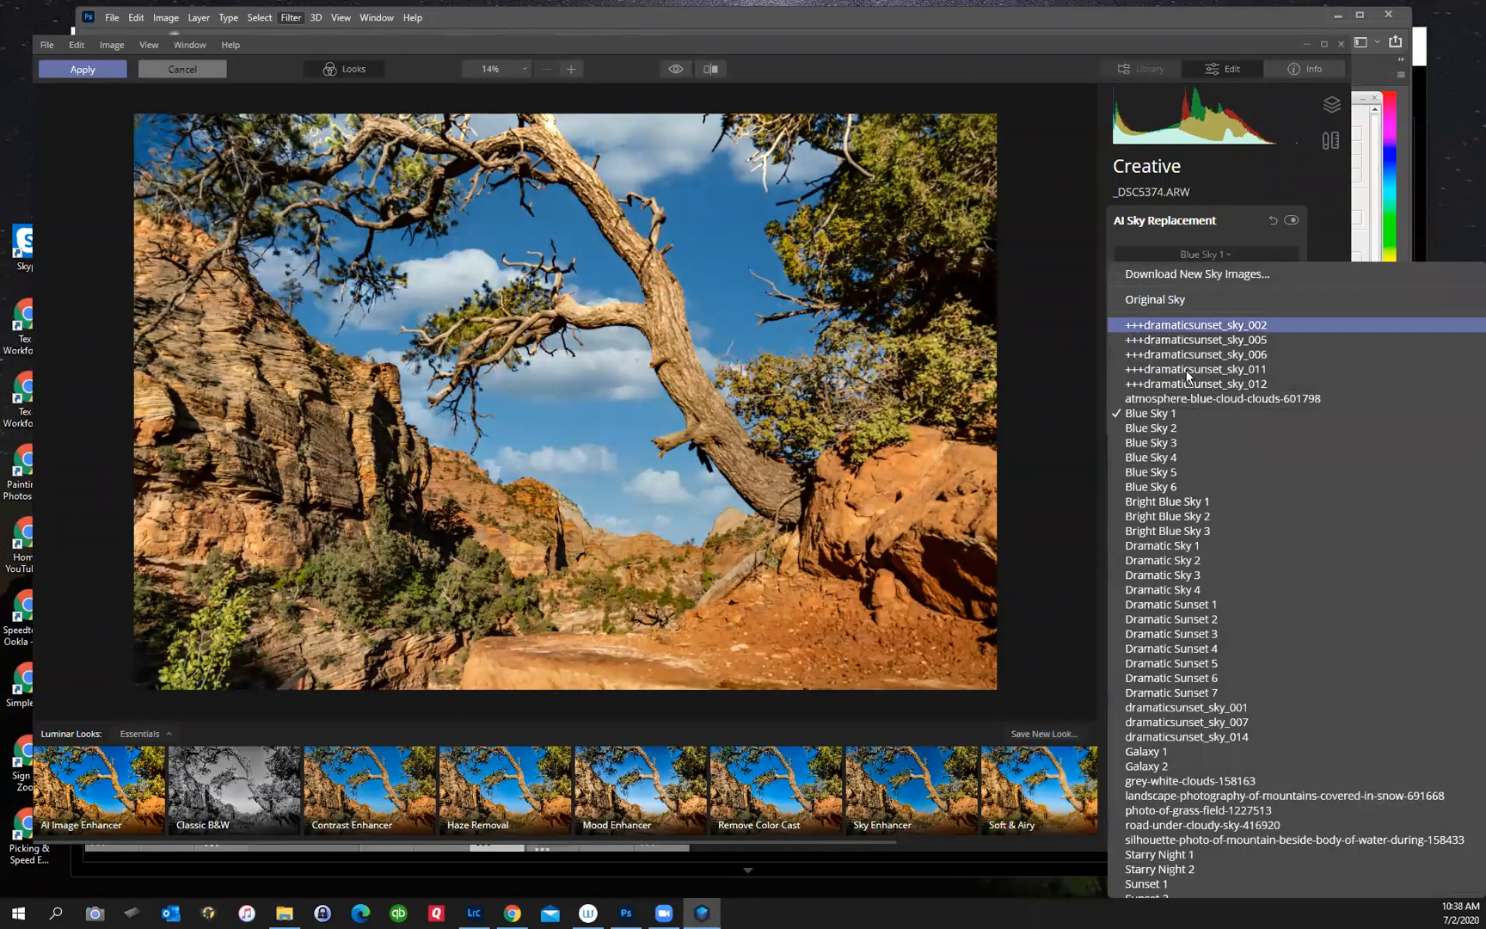
click(1192, 545)
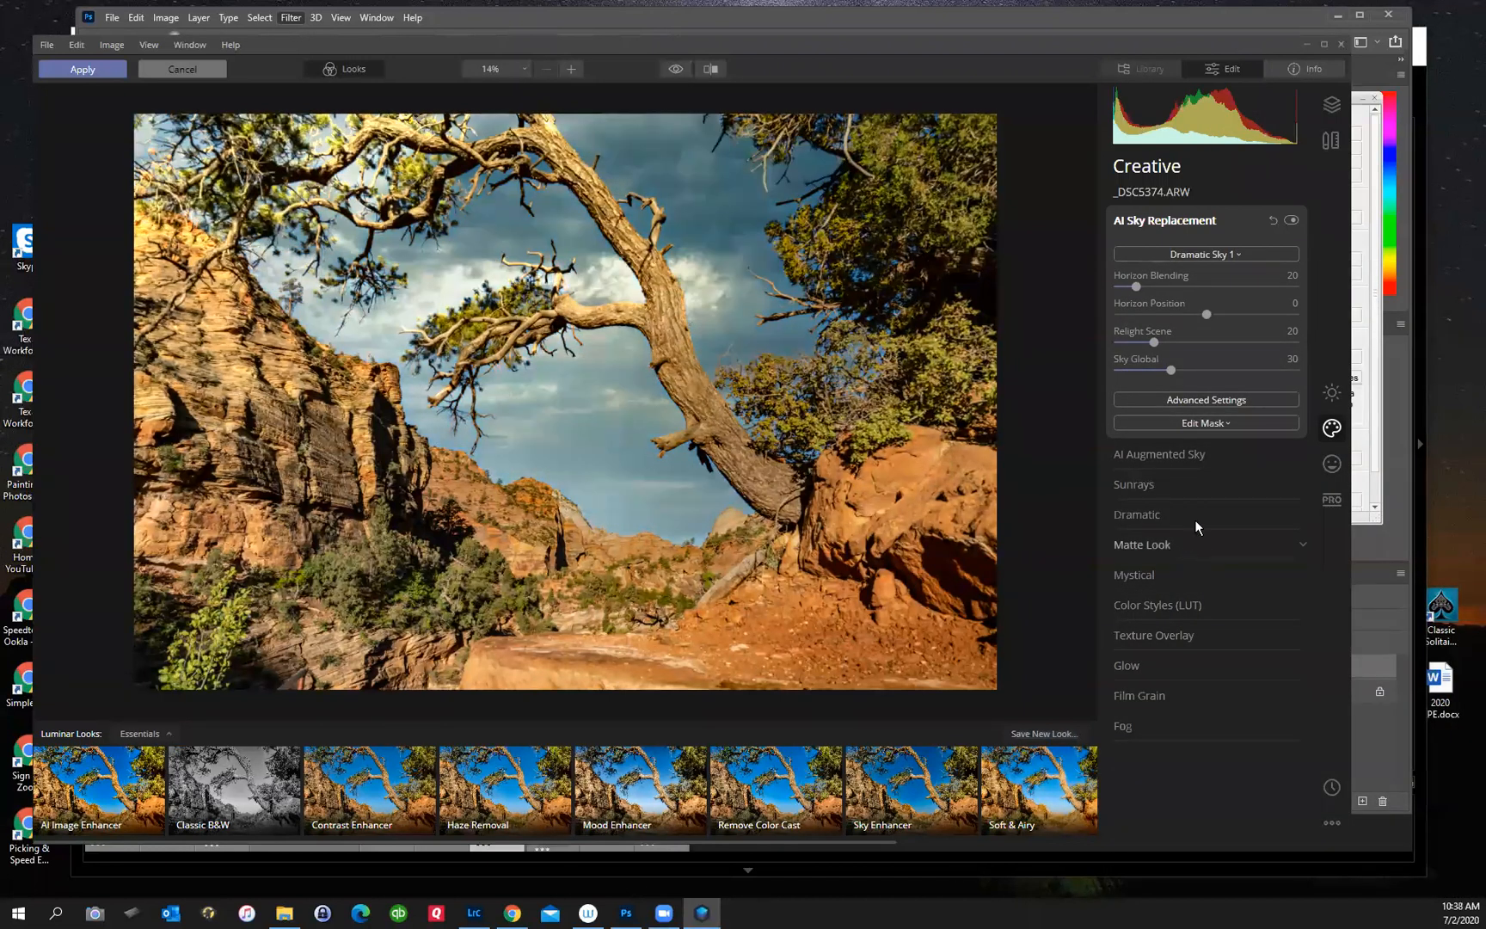
- Change the replacement sky to Dramatic Sunset 1
click(1180, 254)
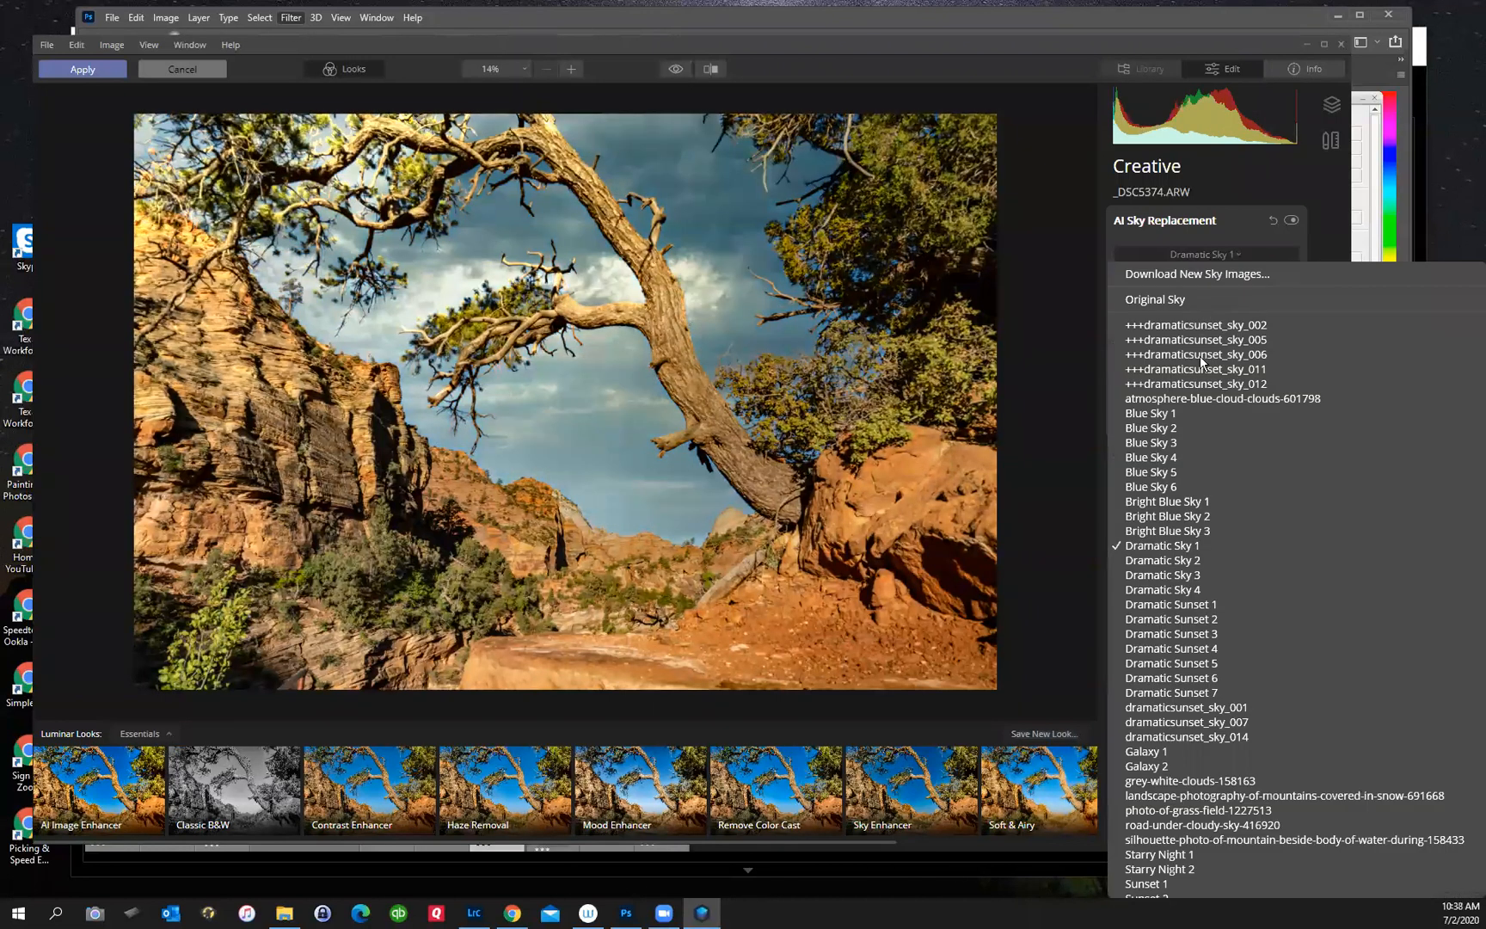
click(1194, 603)
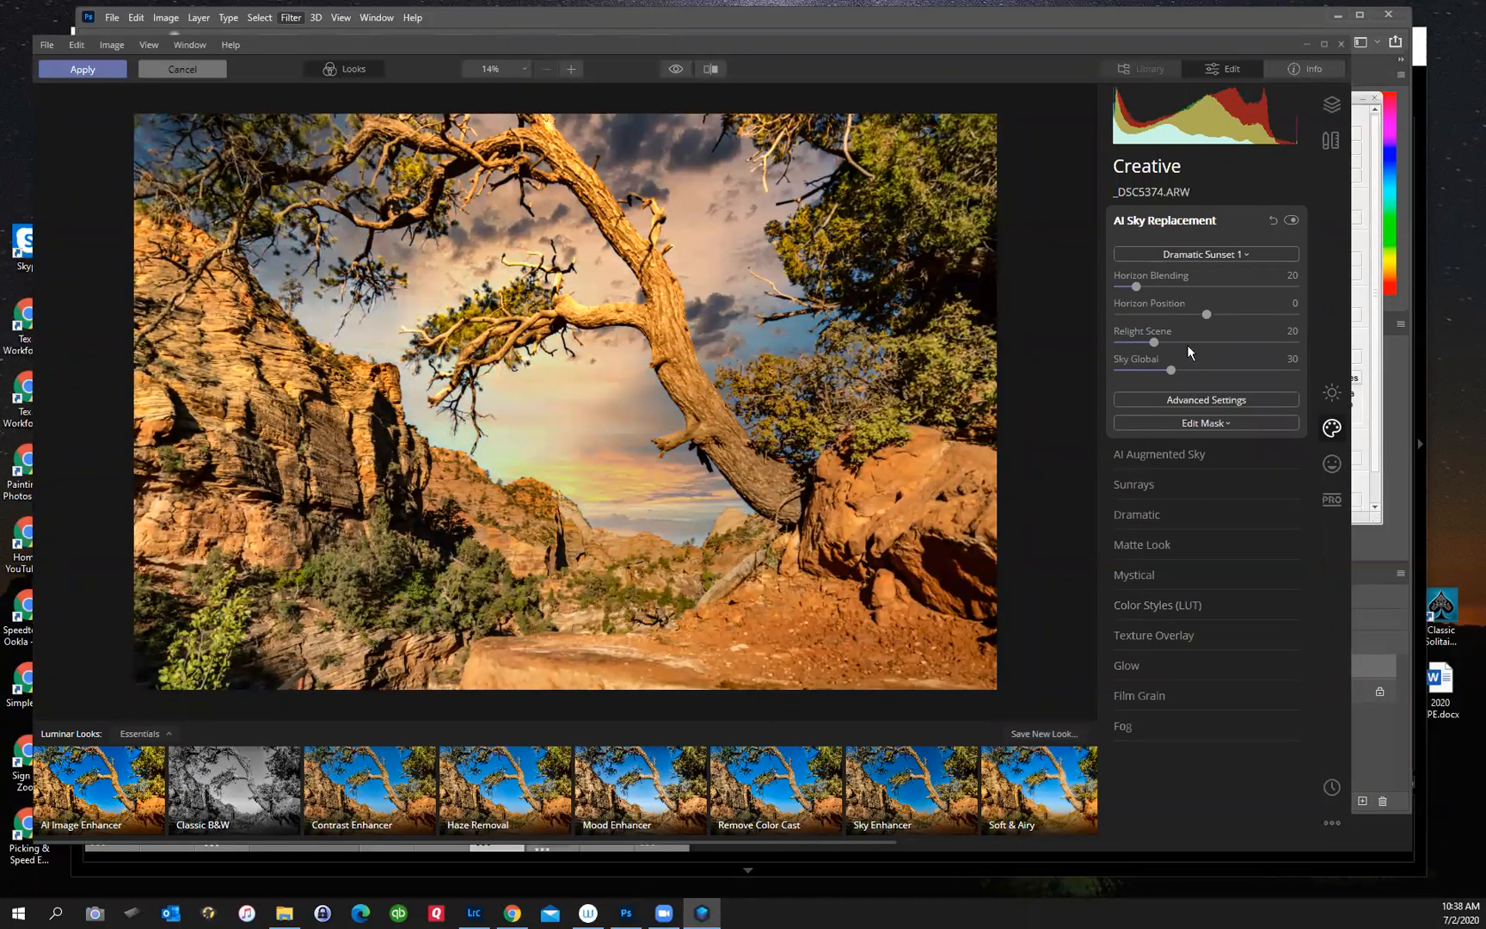
- Try the Dramatic Sunset 5, Galaxy 1 and Starry Night 1 replacement skies on the canyon photo
click(1174, 252)
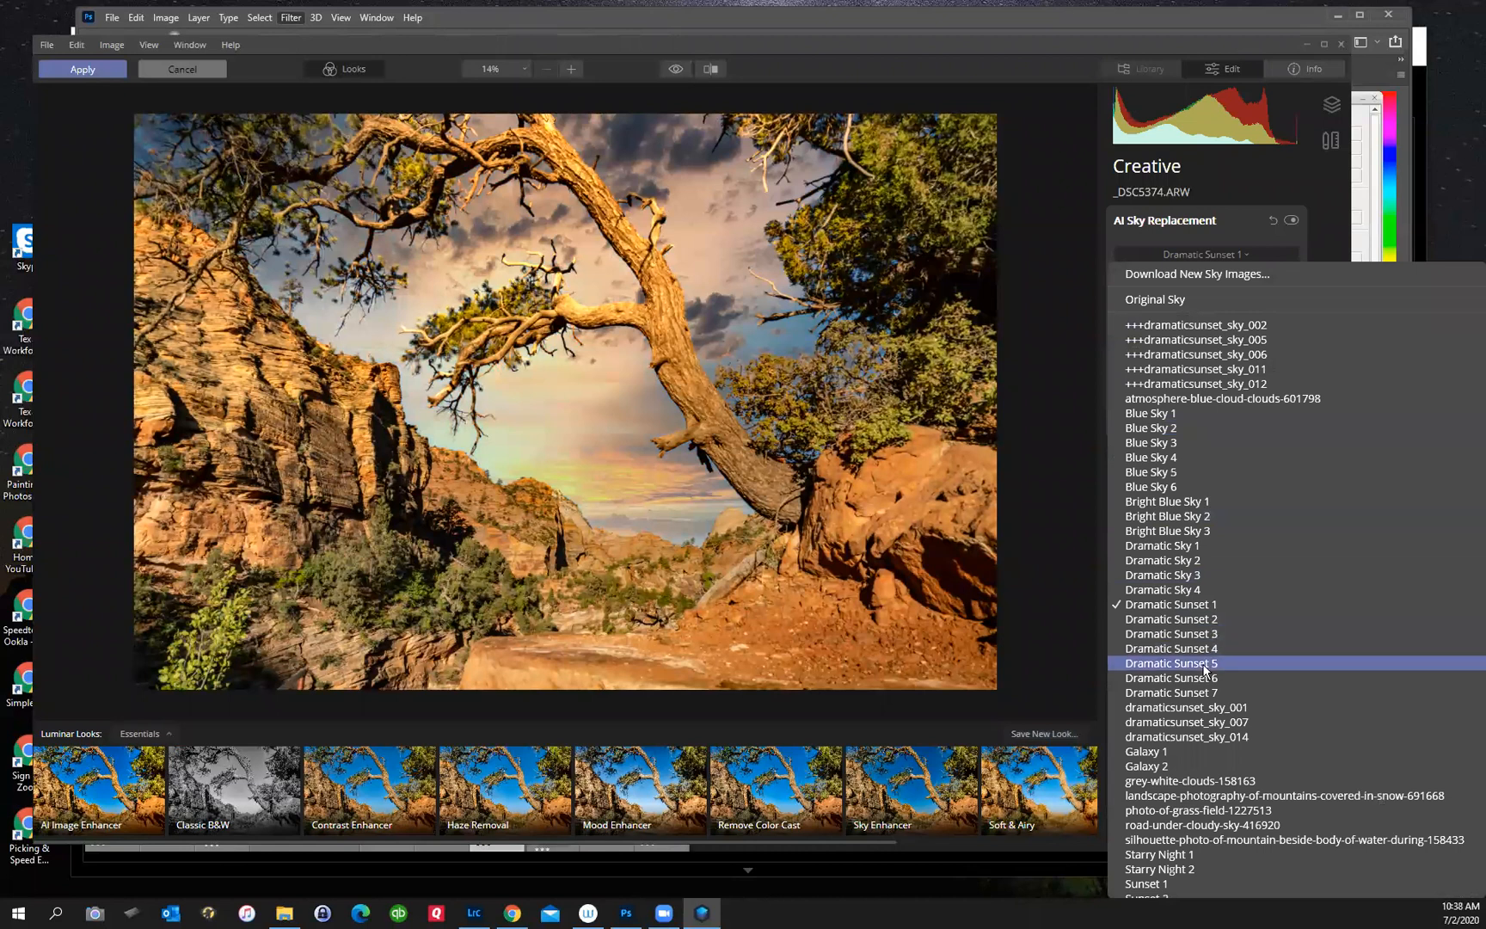
click(1207, 665)
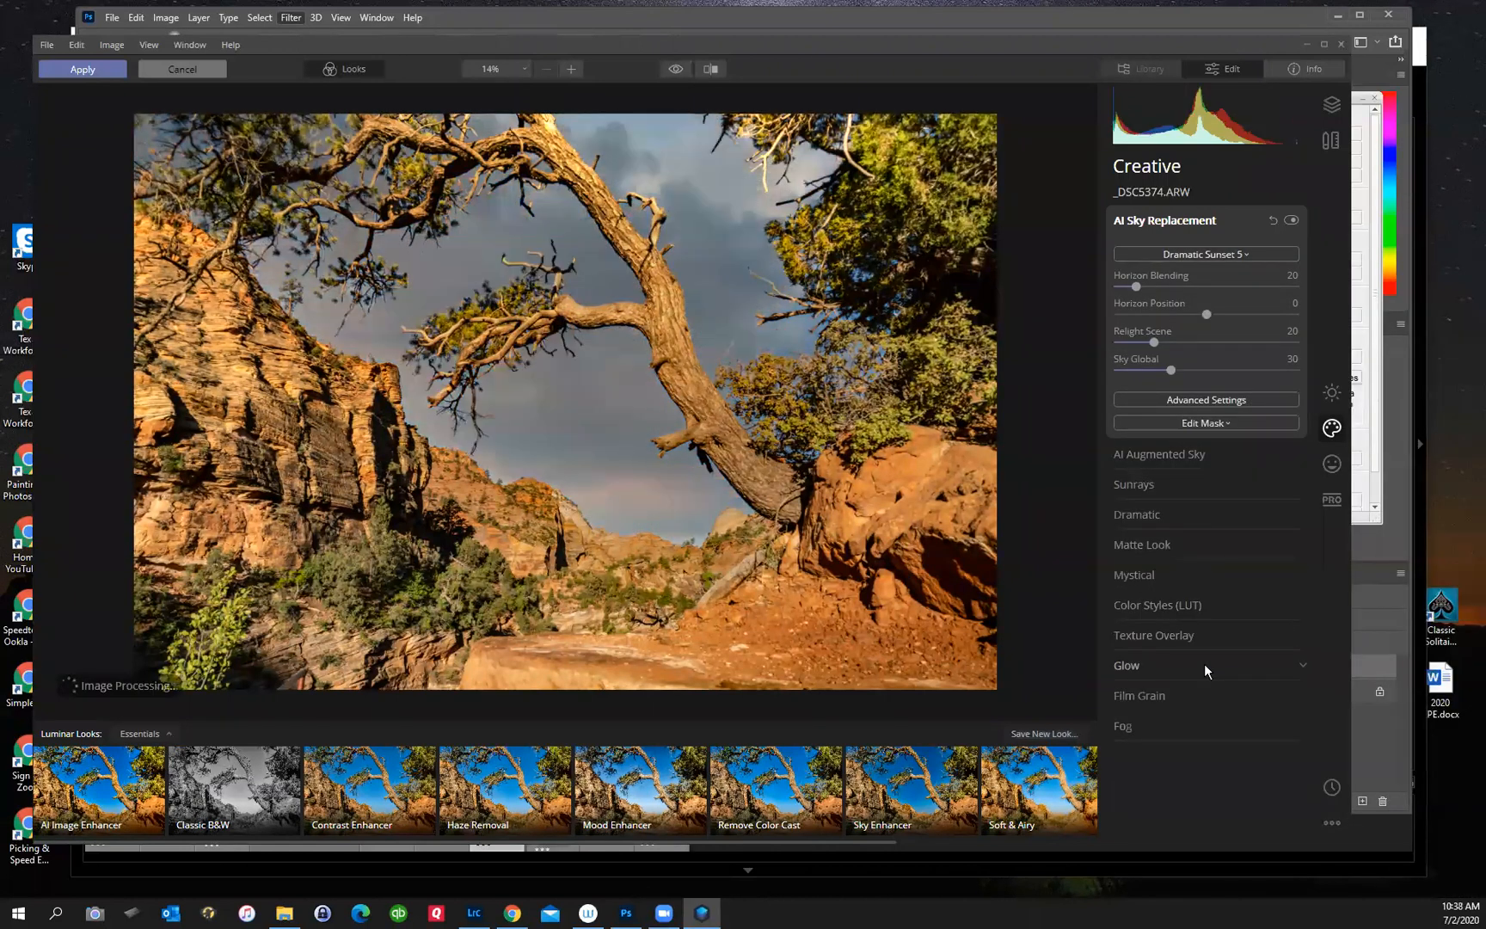
click(1124, 254)
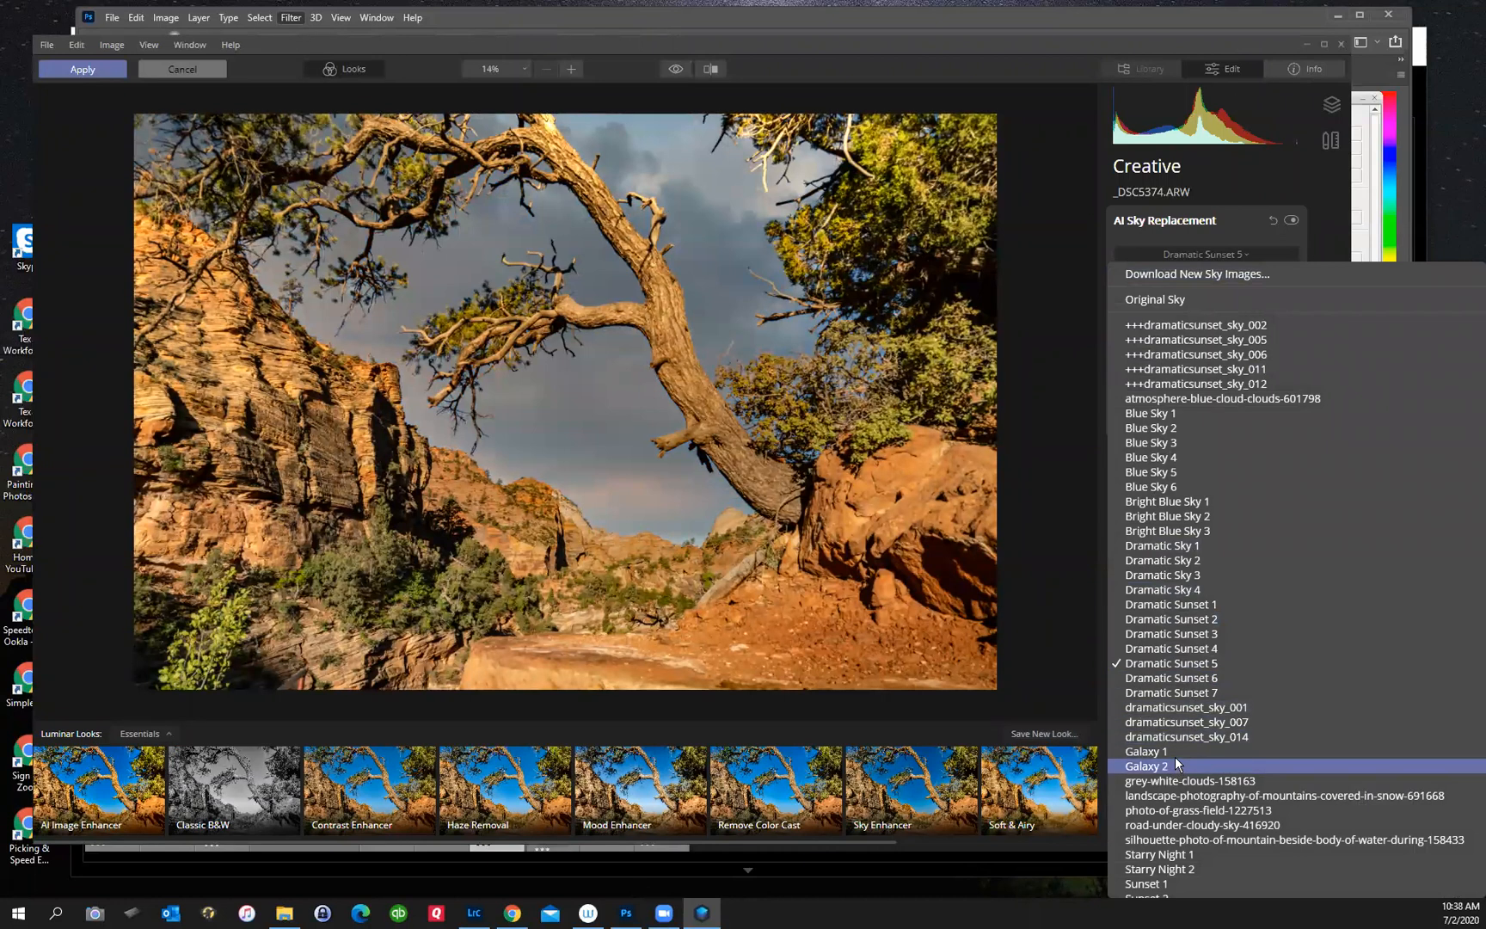
click(1171, 751)
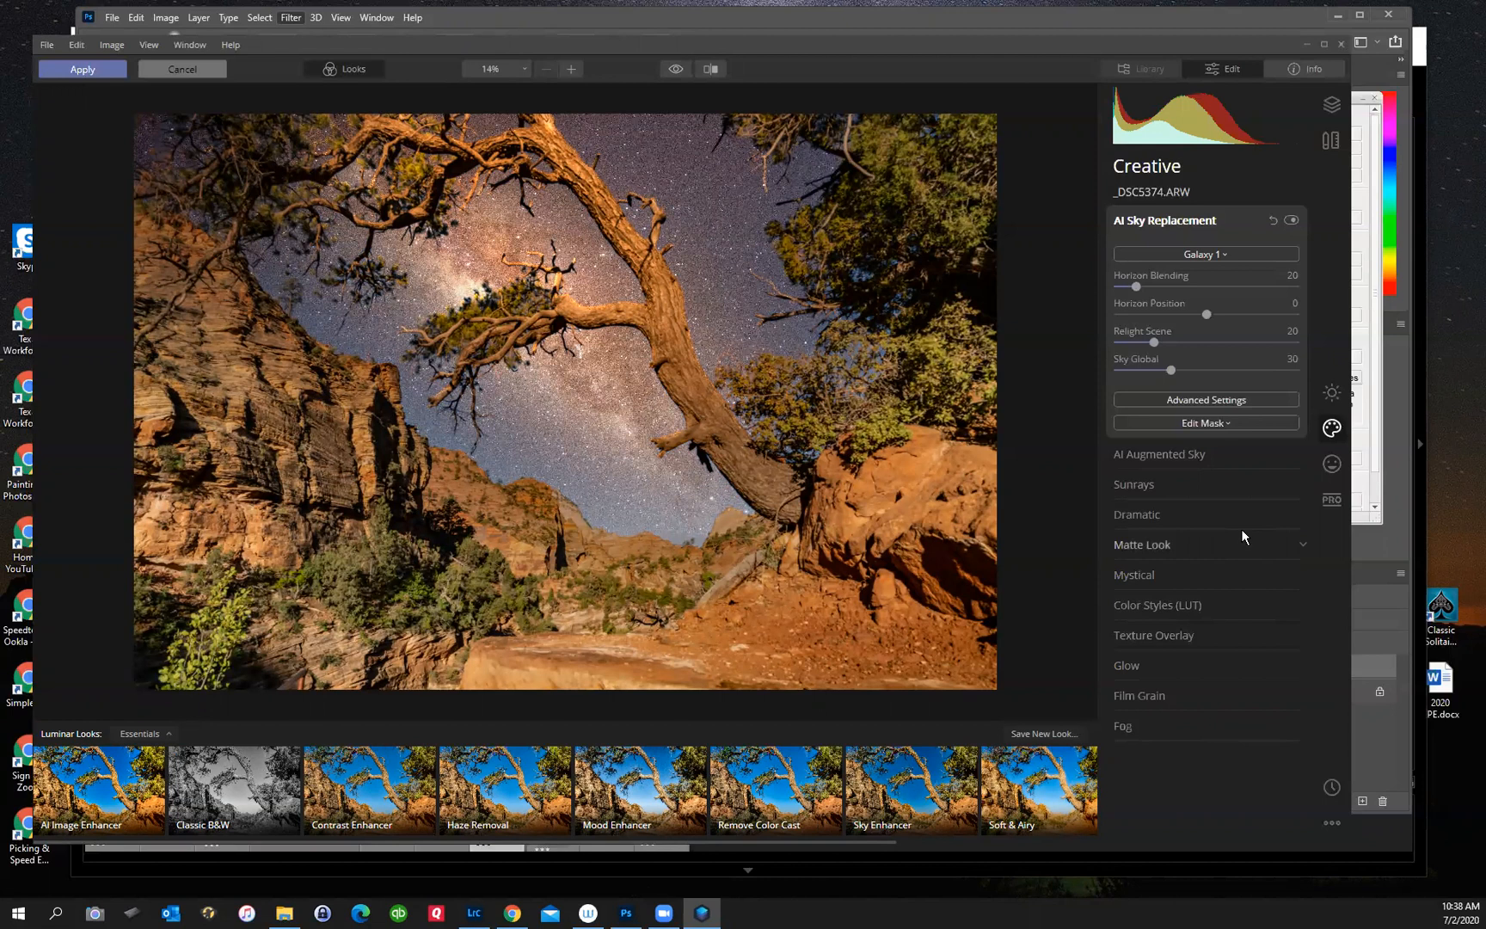
click(1160, 253)
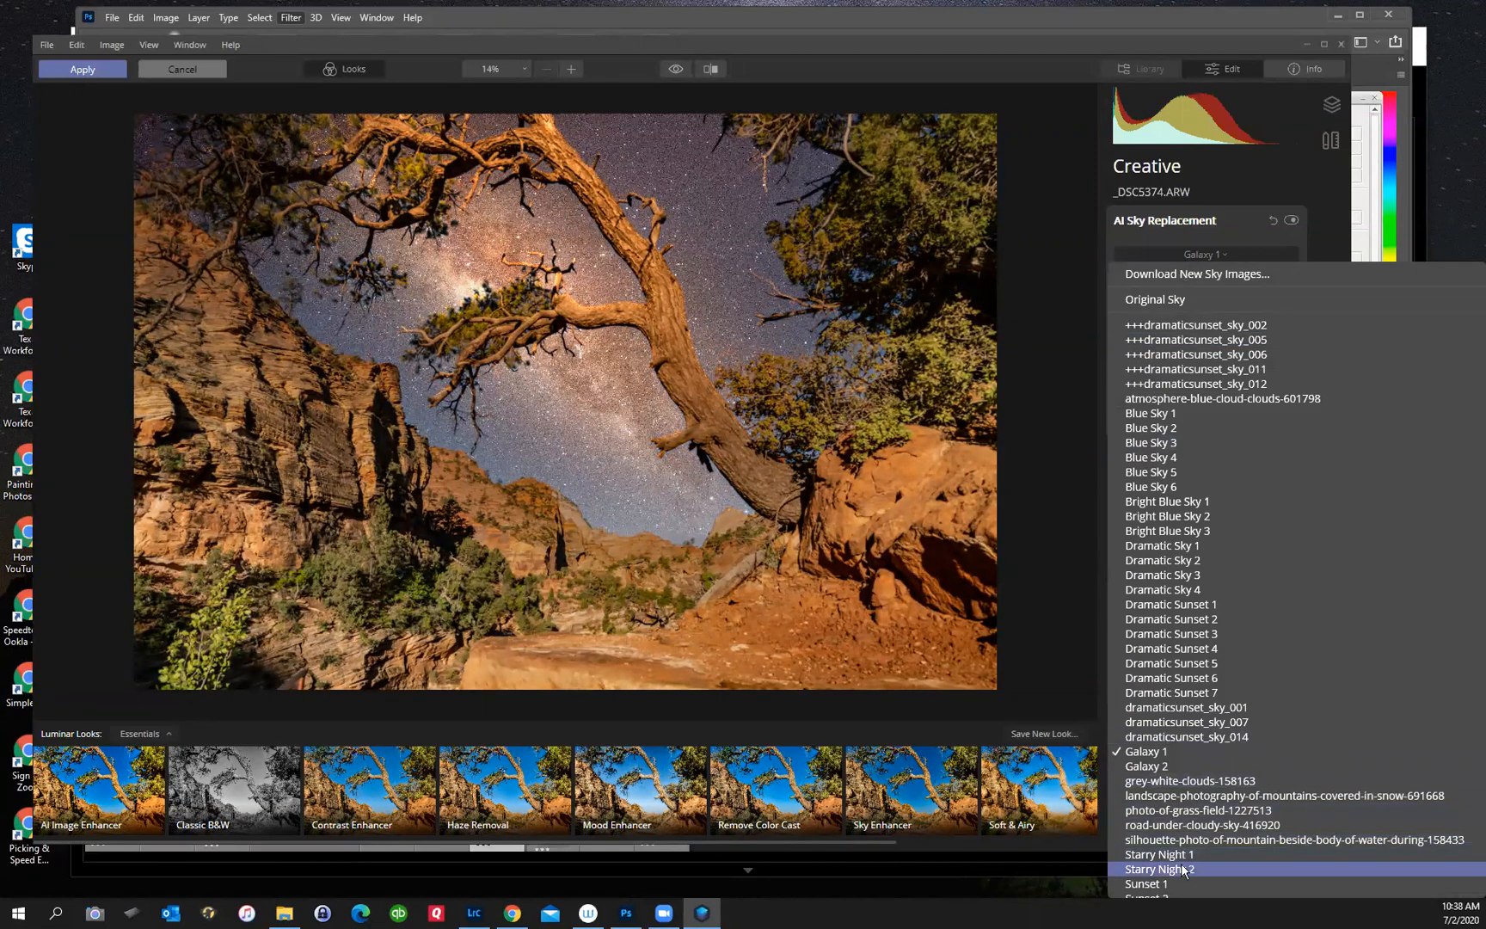
click(1190, 855)
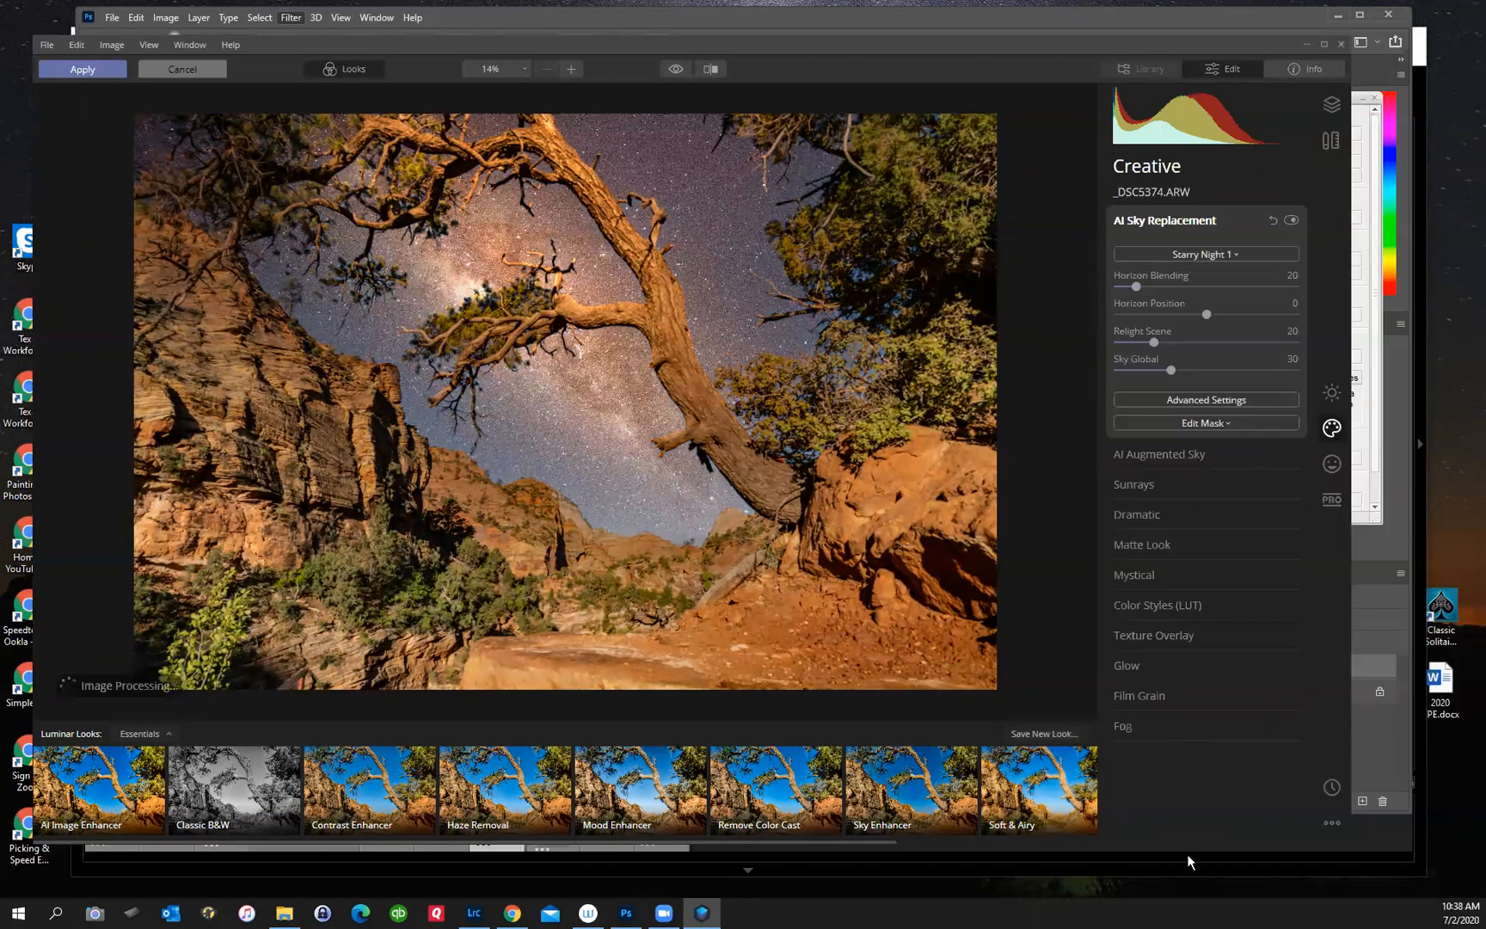
- Try the Blue Sky 5 and Blue Sky 4 replacement skies on the canyon photo
click(1201, 256)
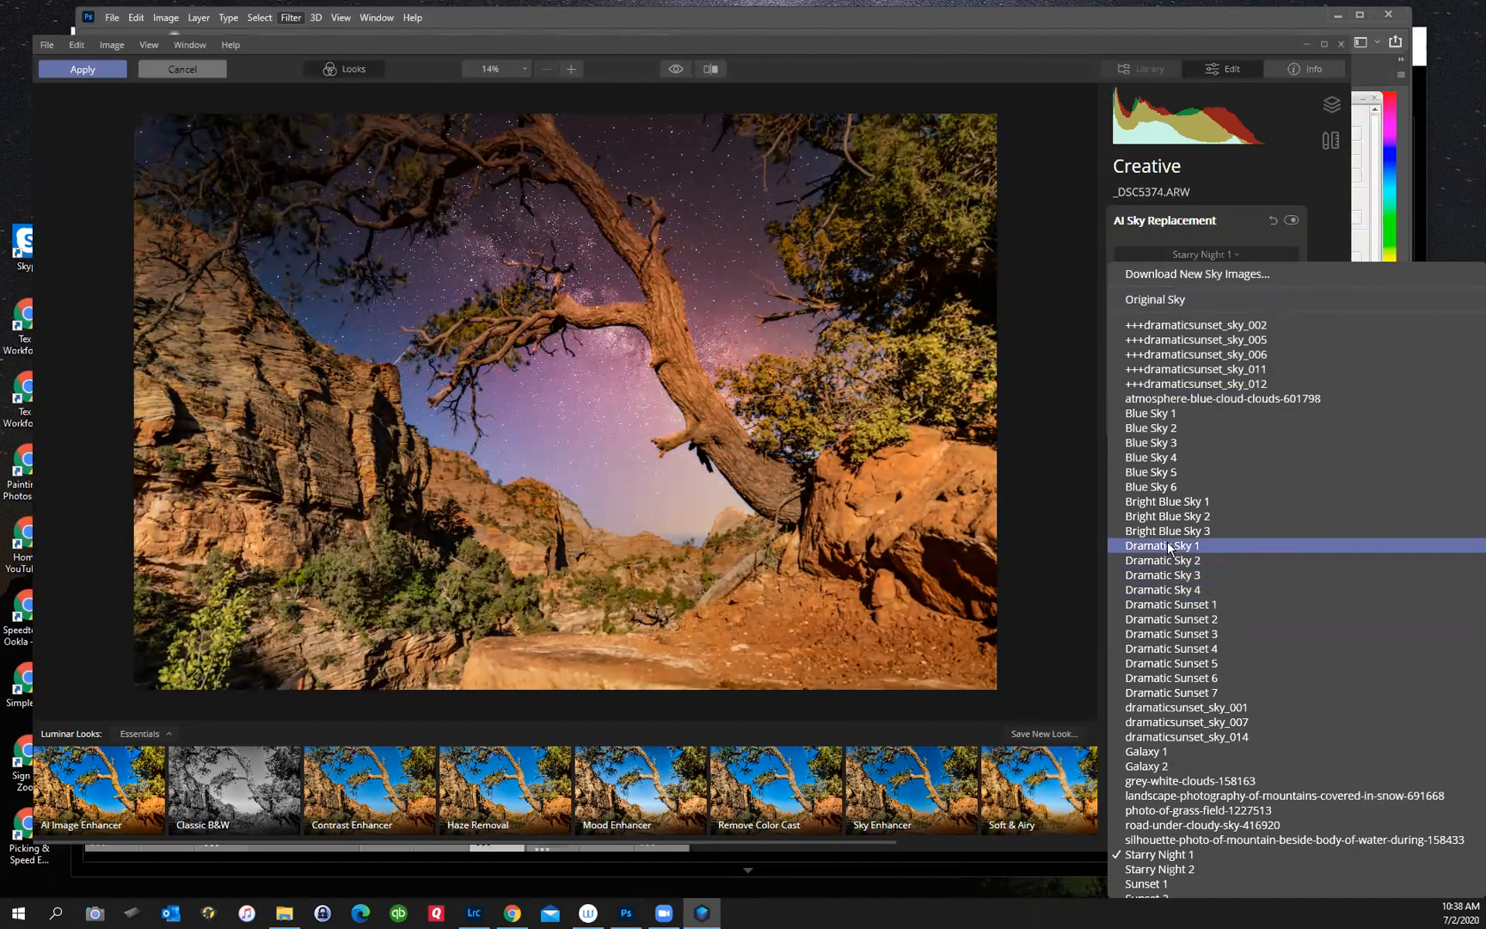
click(1149, 472)
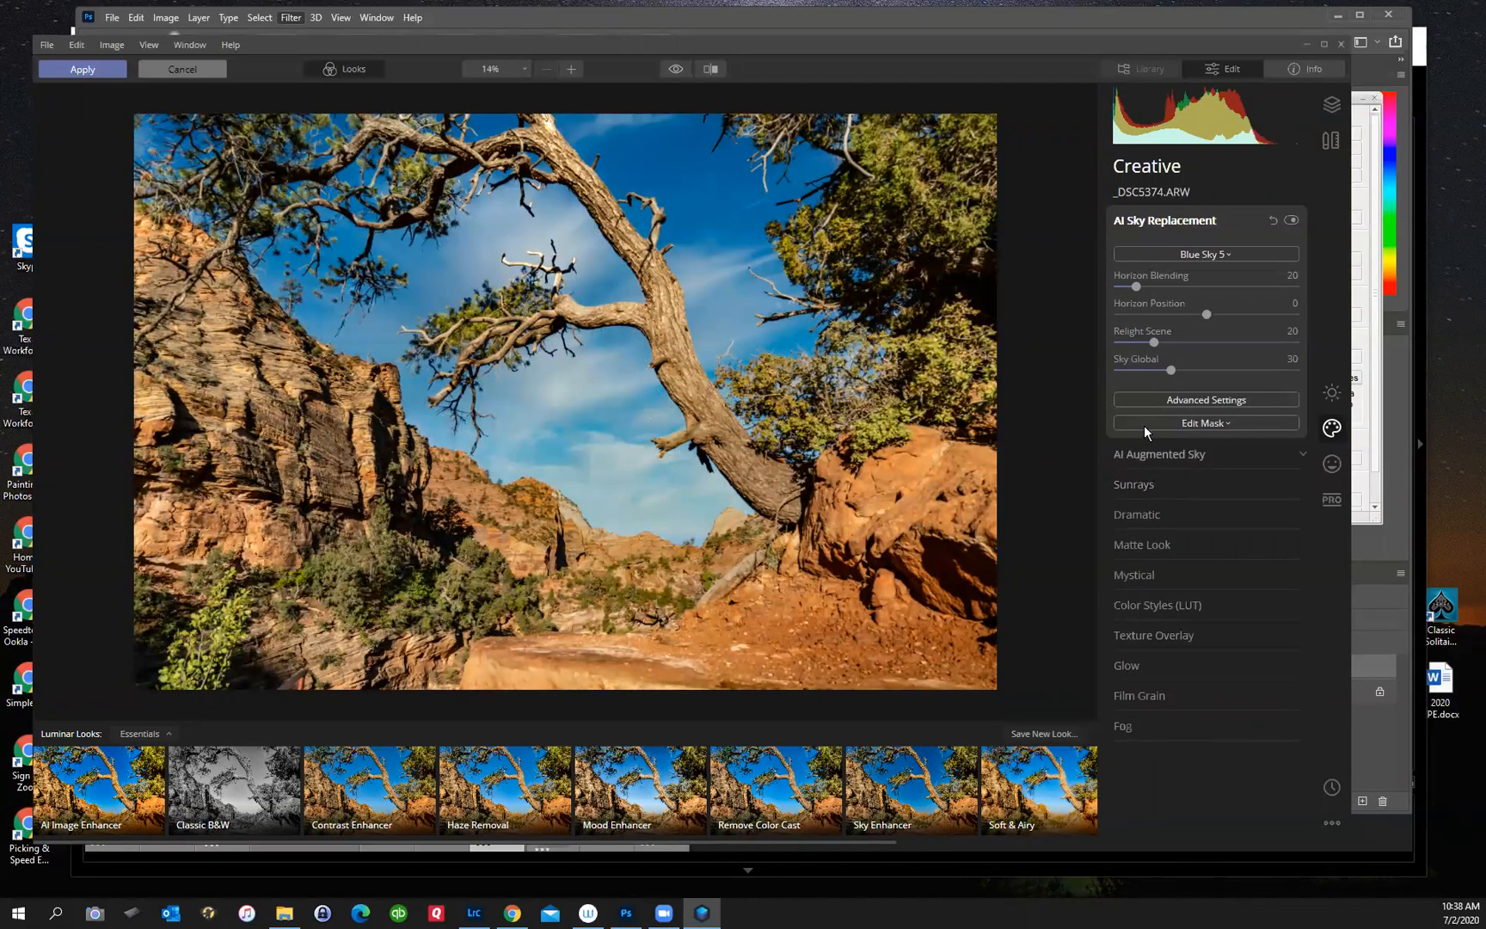
click(1163, 252)
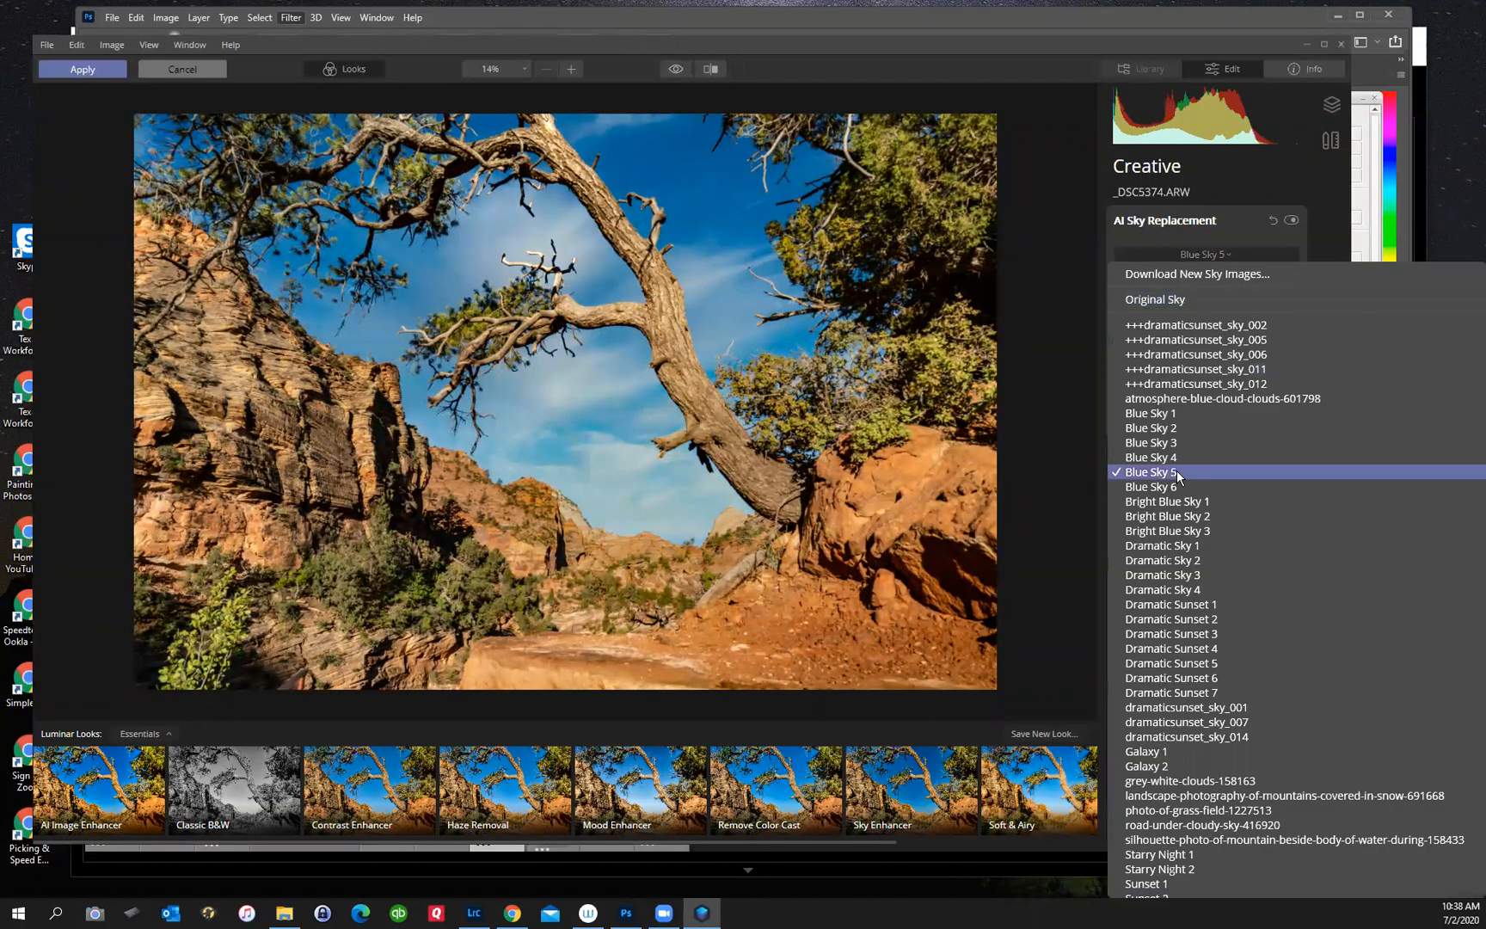
click(1160, 464)
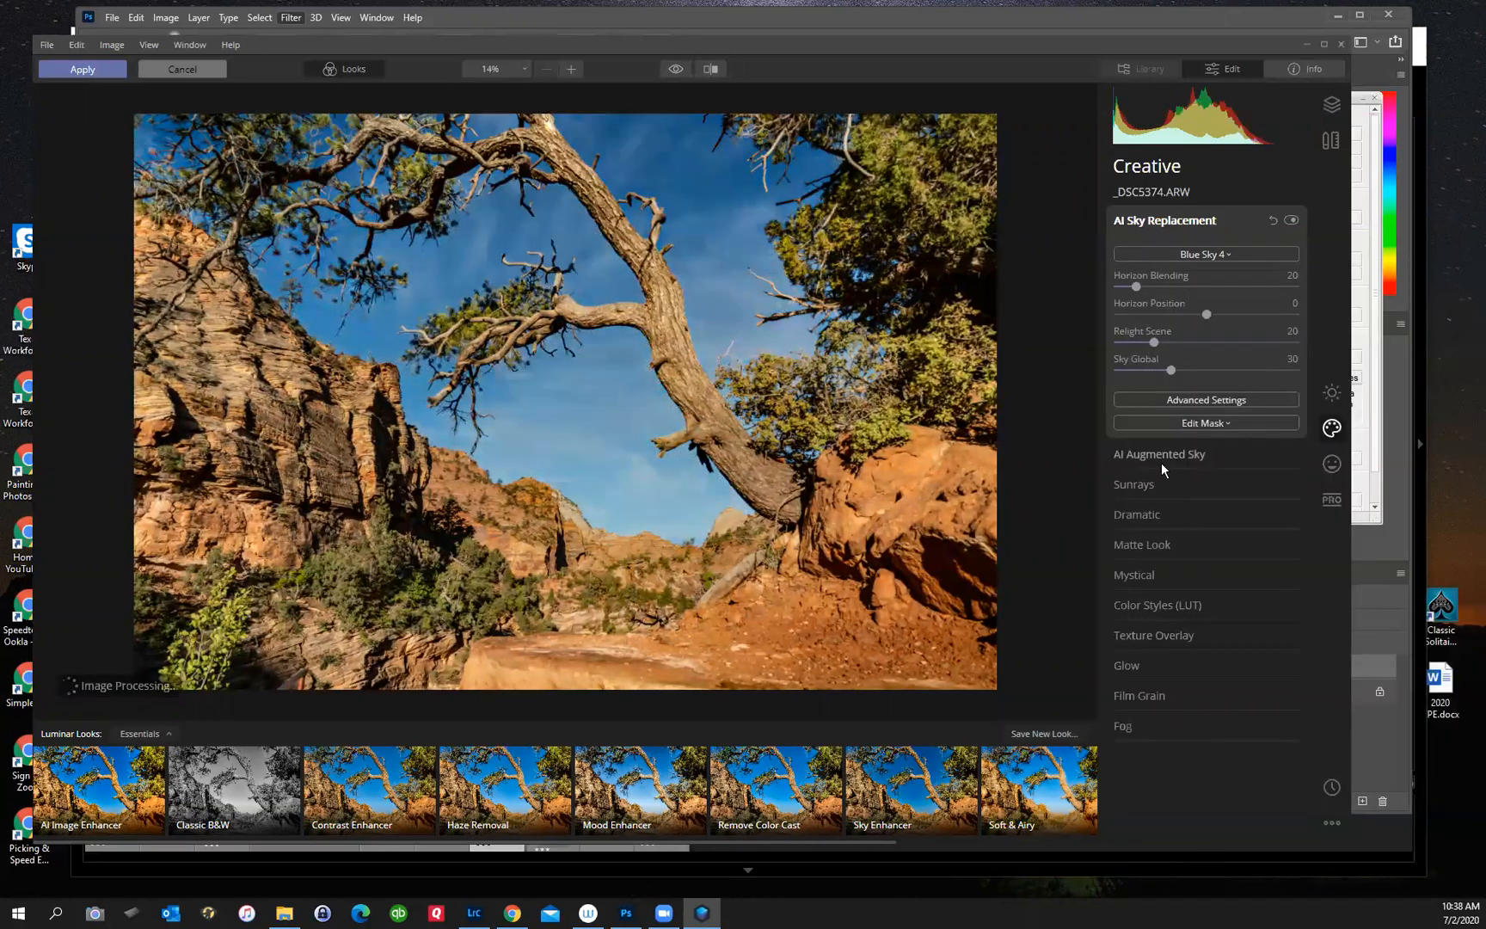
- Use the Blue Sky 2 replacement sky with Horizon Blending 51, Horizon Position -32 and Relight Scene 60
click(1137, 252)
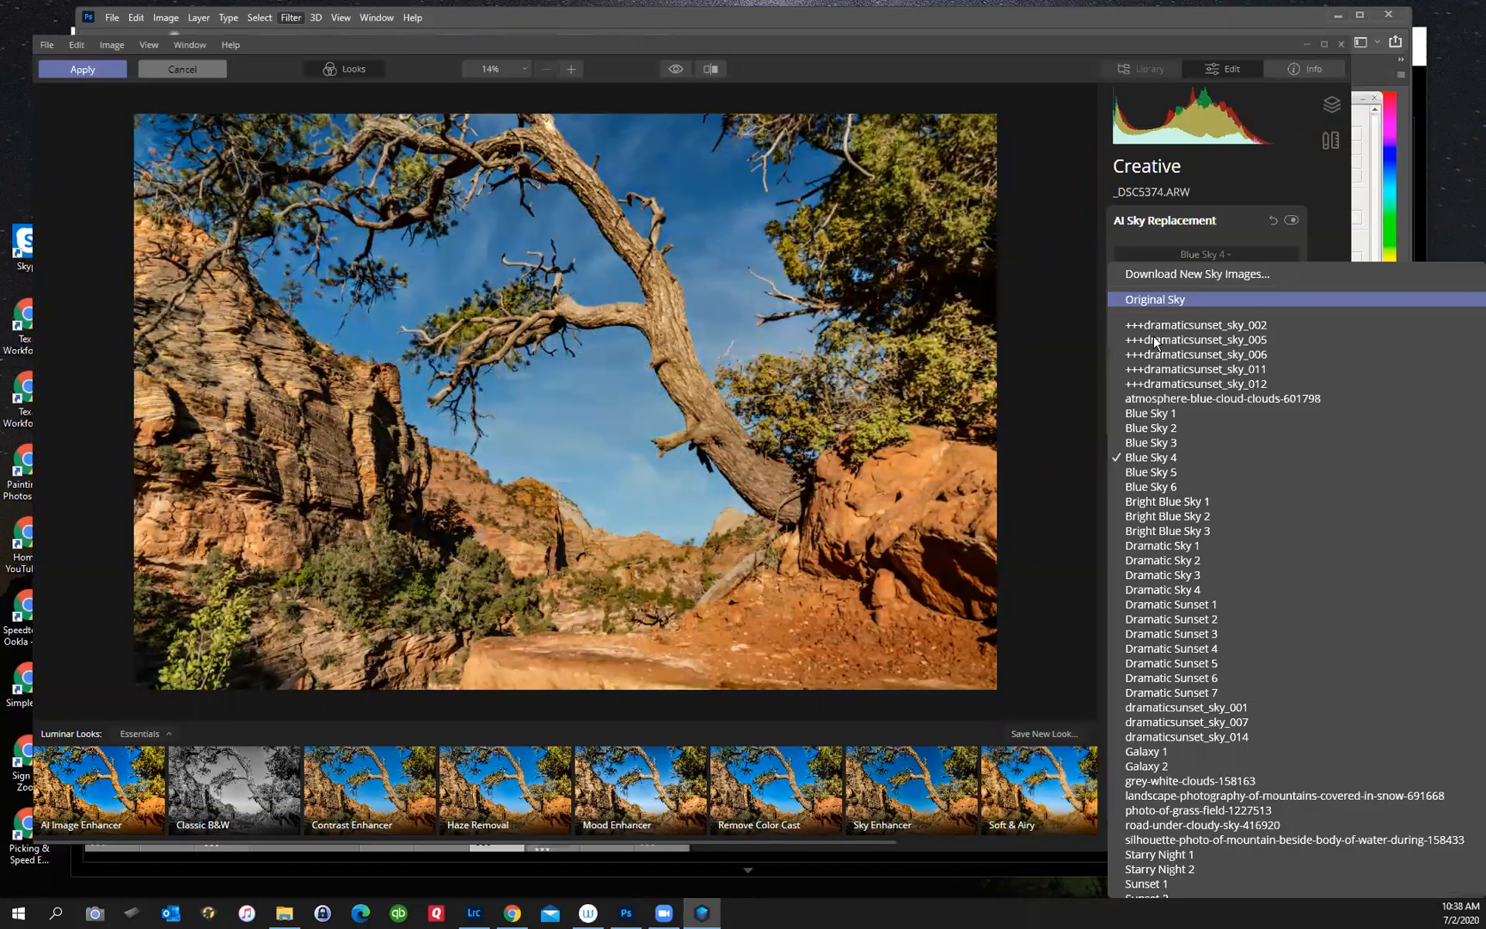
click(1160, 427)
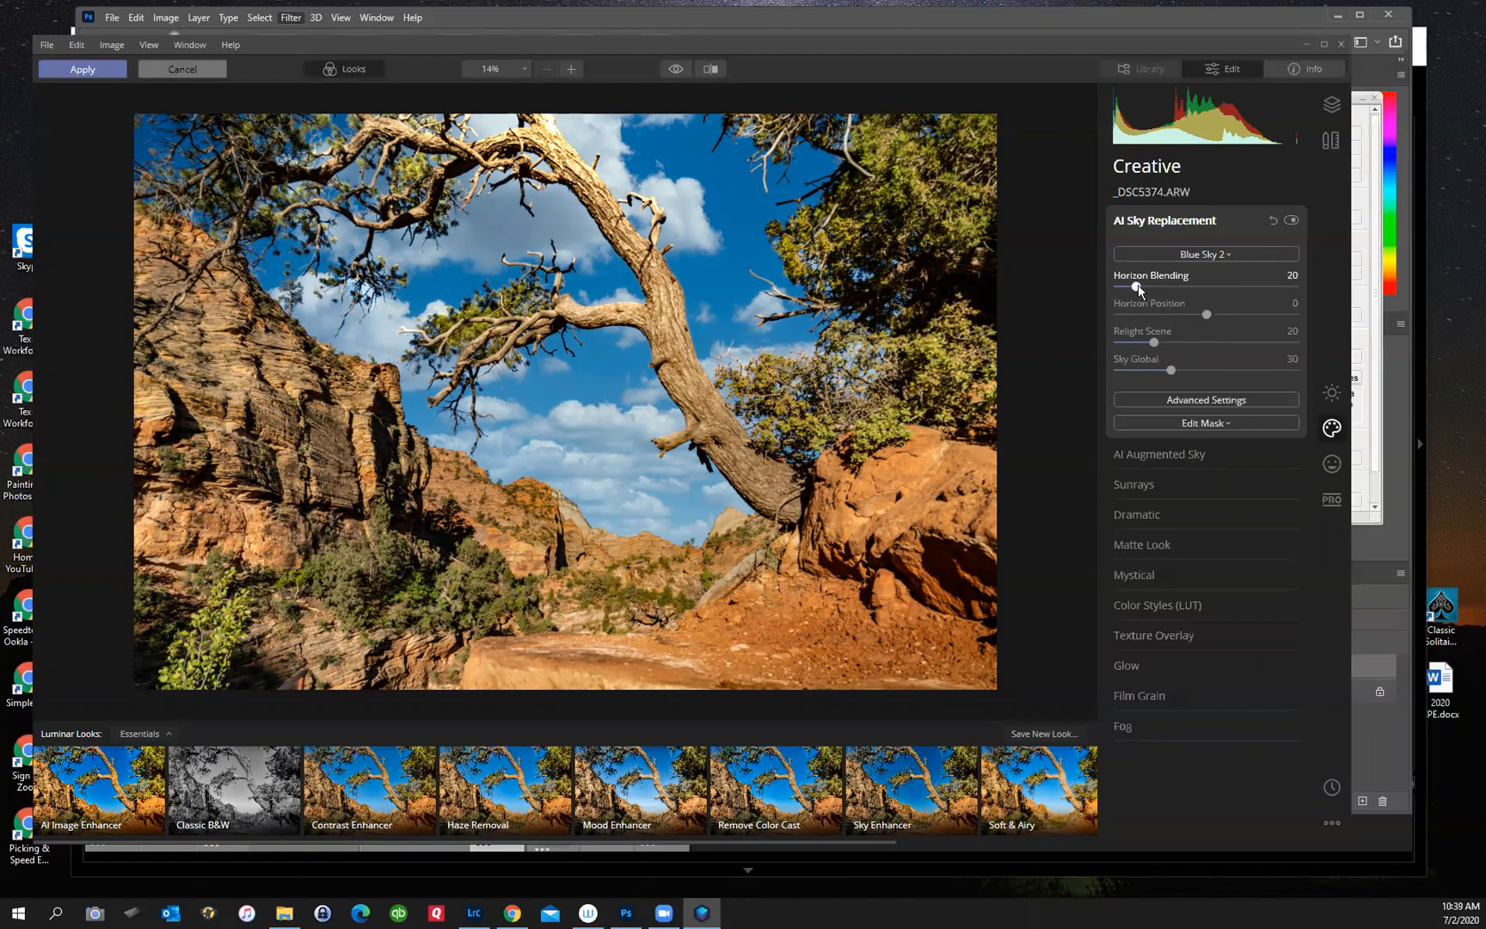
drag(1147, 286, 1239, 344)
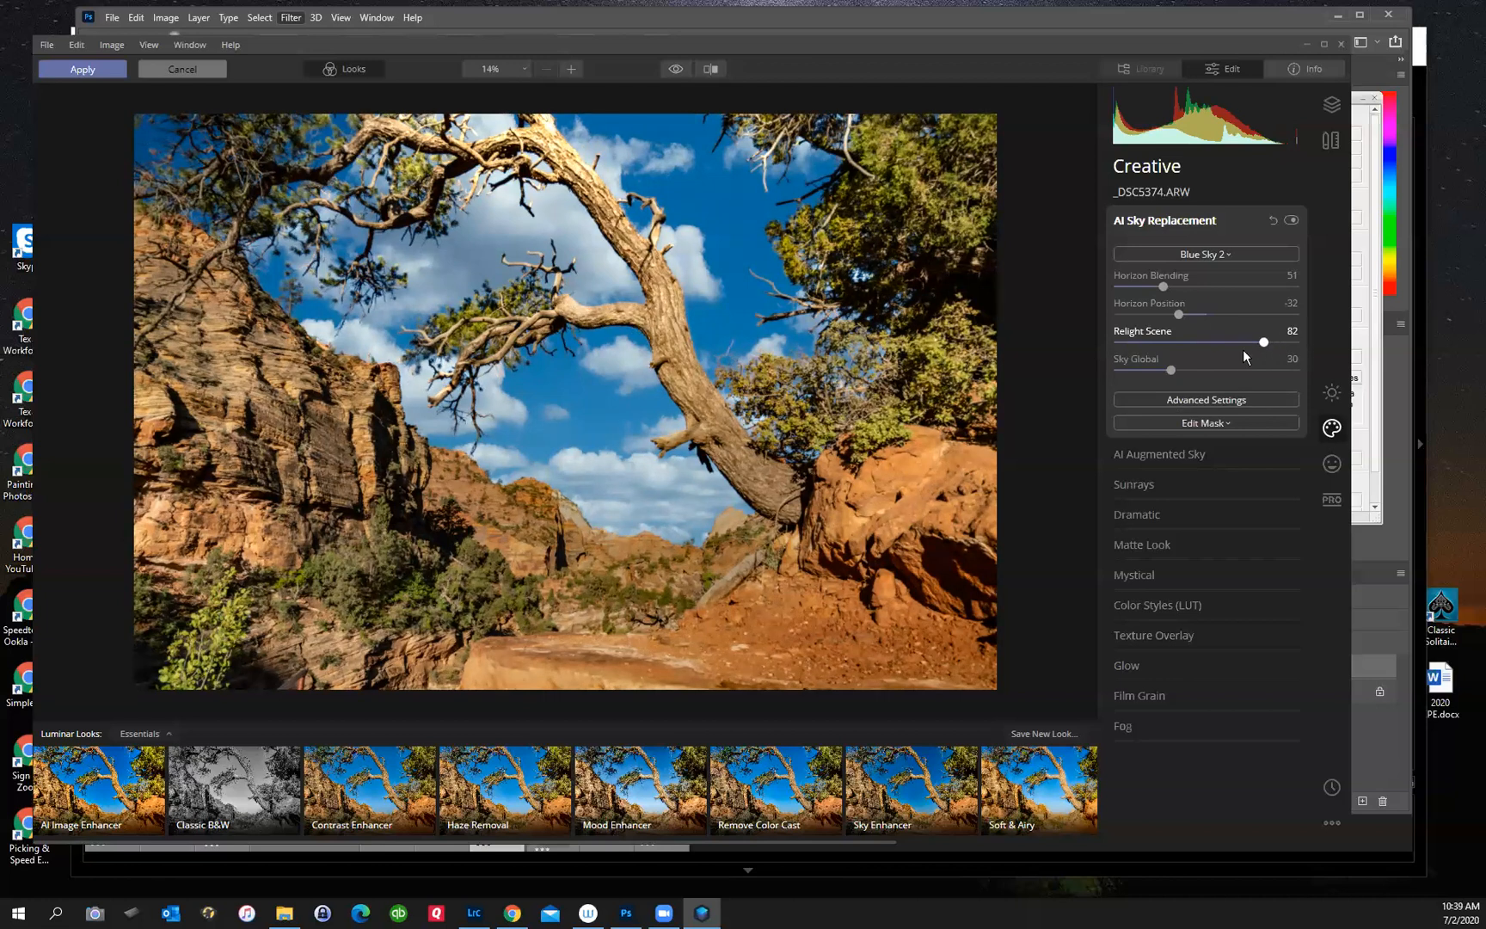
drag(1221, 349, 1220, 349)
- Set Sky Defocus to 3 in the advanced sky settings, leave haze, temperature and exposure at 0, and apply the Luminar edit
click(1204, 398)
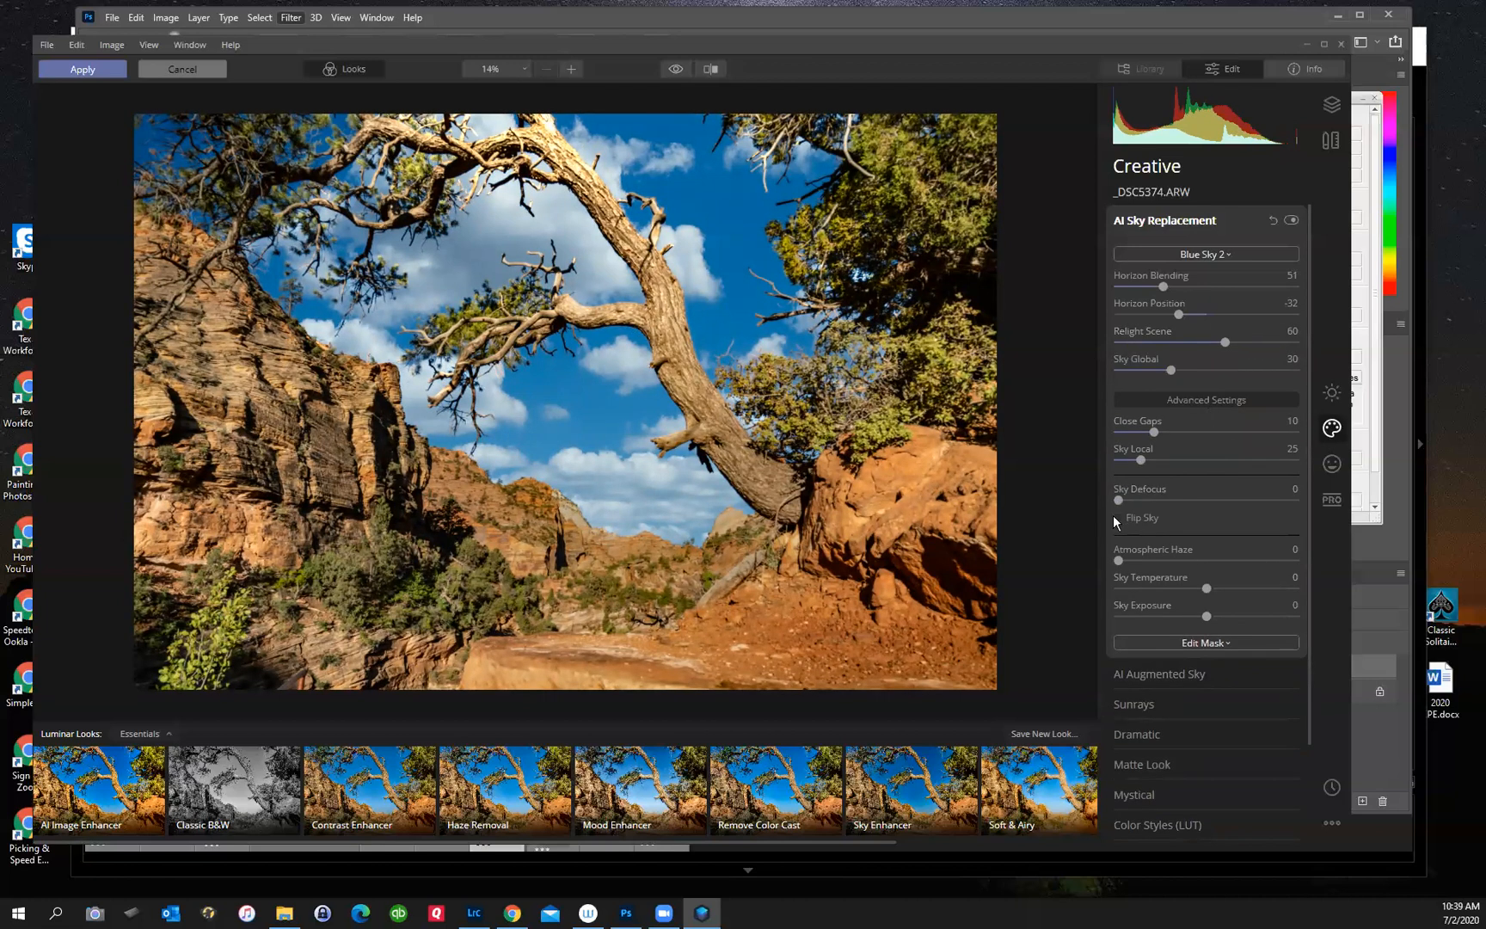
mouse_move(1118, 500)
mouse_down()
mouse_move(1247, 499)
mouse_move(1121, 498)
mouse_up()
mouse_move(1118, 560)
mouse_down()
mouse_move(1300, 564)
mouse_move(1114, 564)
mouse_up()
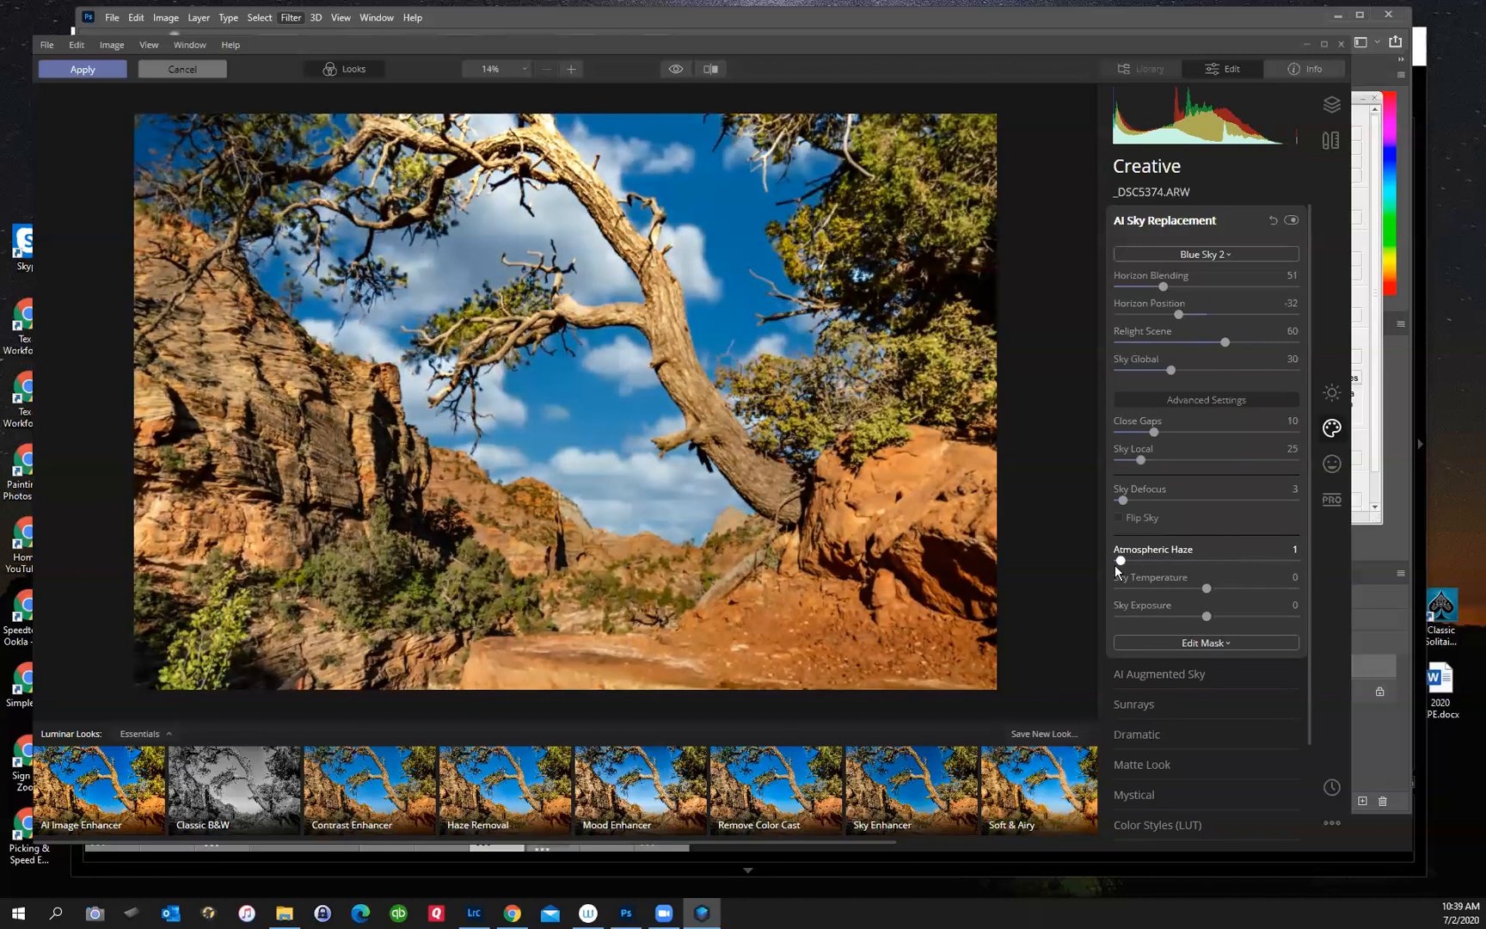
mouse_move(1207, 588)
mouse_down()
mouse_move(1236, 588)
mouse_move(1141, 588)
mouse_move(1199, 592)
mouse_move(1177, 614)
mouse_move(1249, 616)
mouse_move(1184, 619)
mouse_move(1204, 615)
mouse_up()
double_click(1198, 590)
double_click(1204, 616)
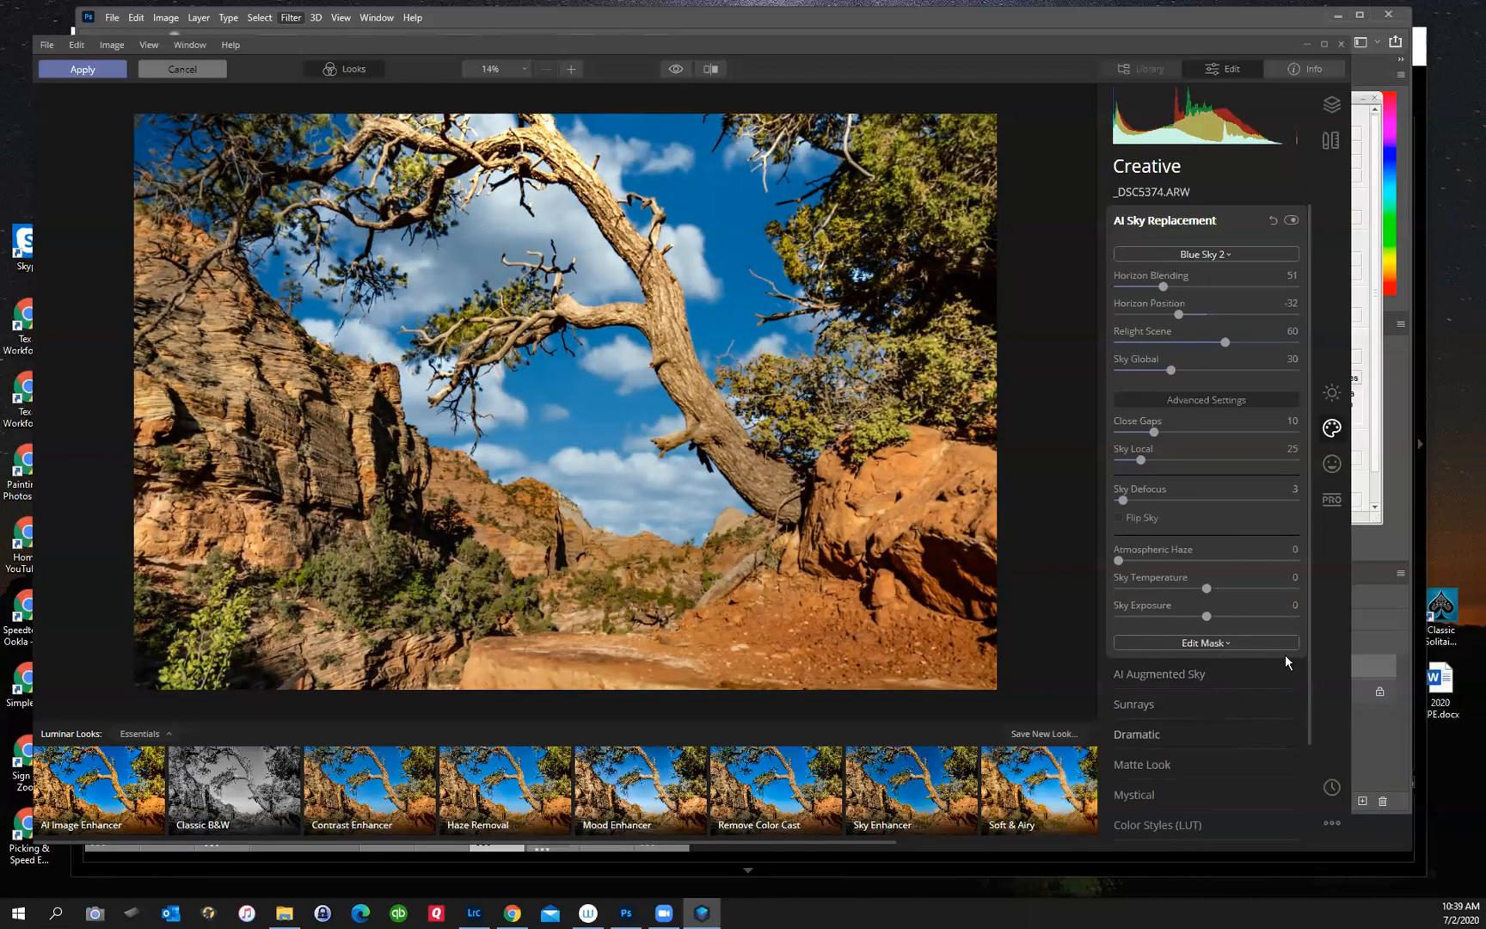
click(83, 68)
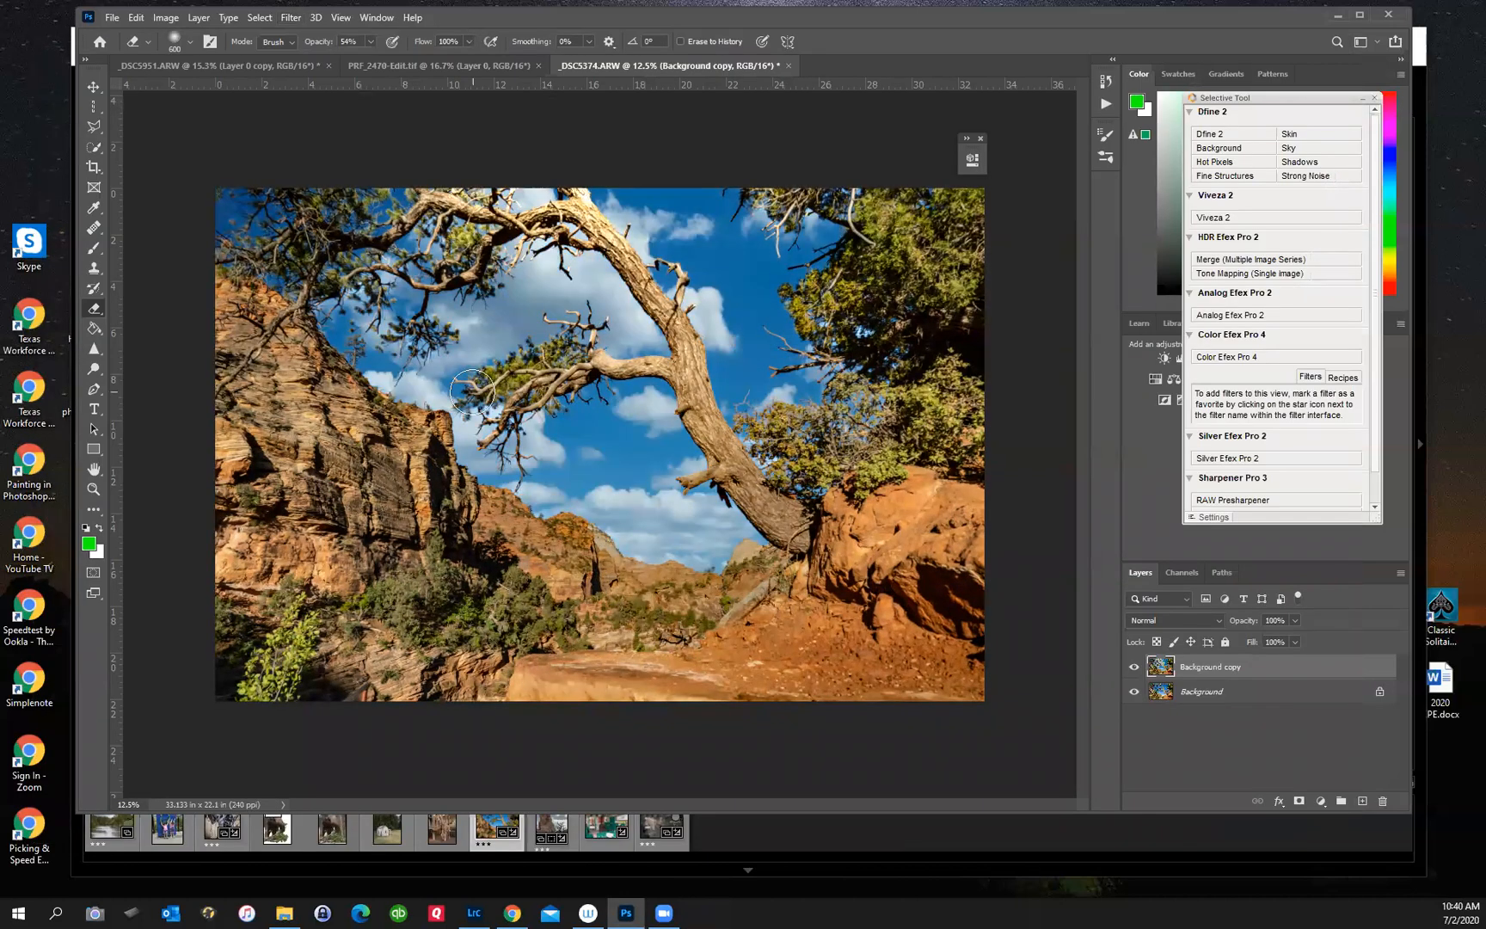
- Compare the Background copy with the original and examine the new sky's edges around the branches, foliage and canyon ridge up close
click(1134, 674)
click(1134, 668)
click(94, 489)
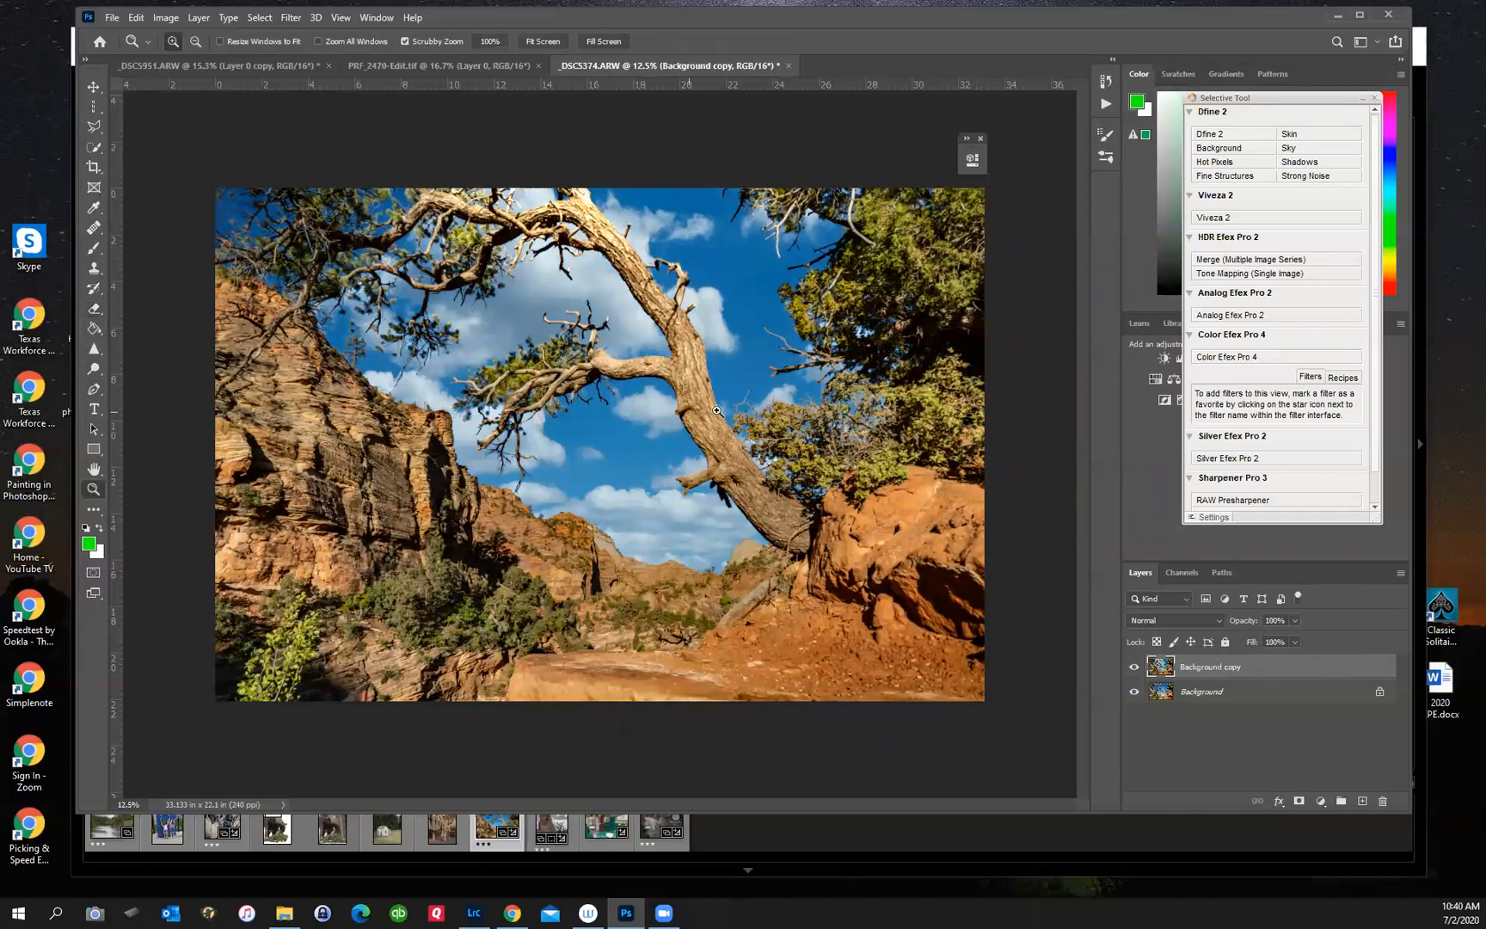
drag(543, 382, 658, 475)
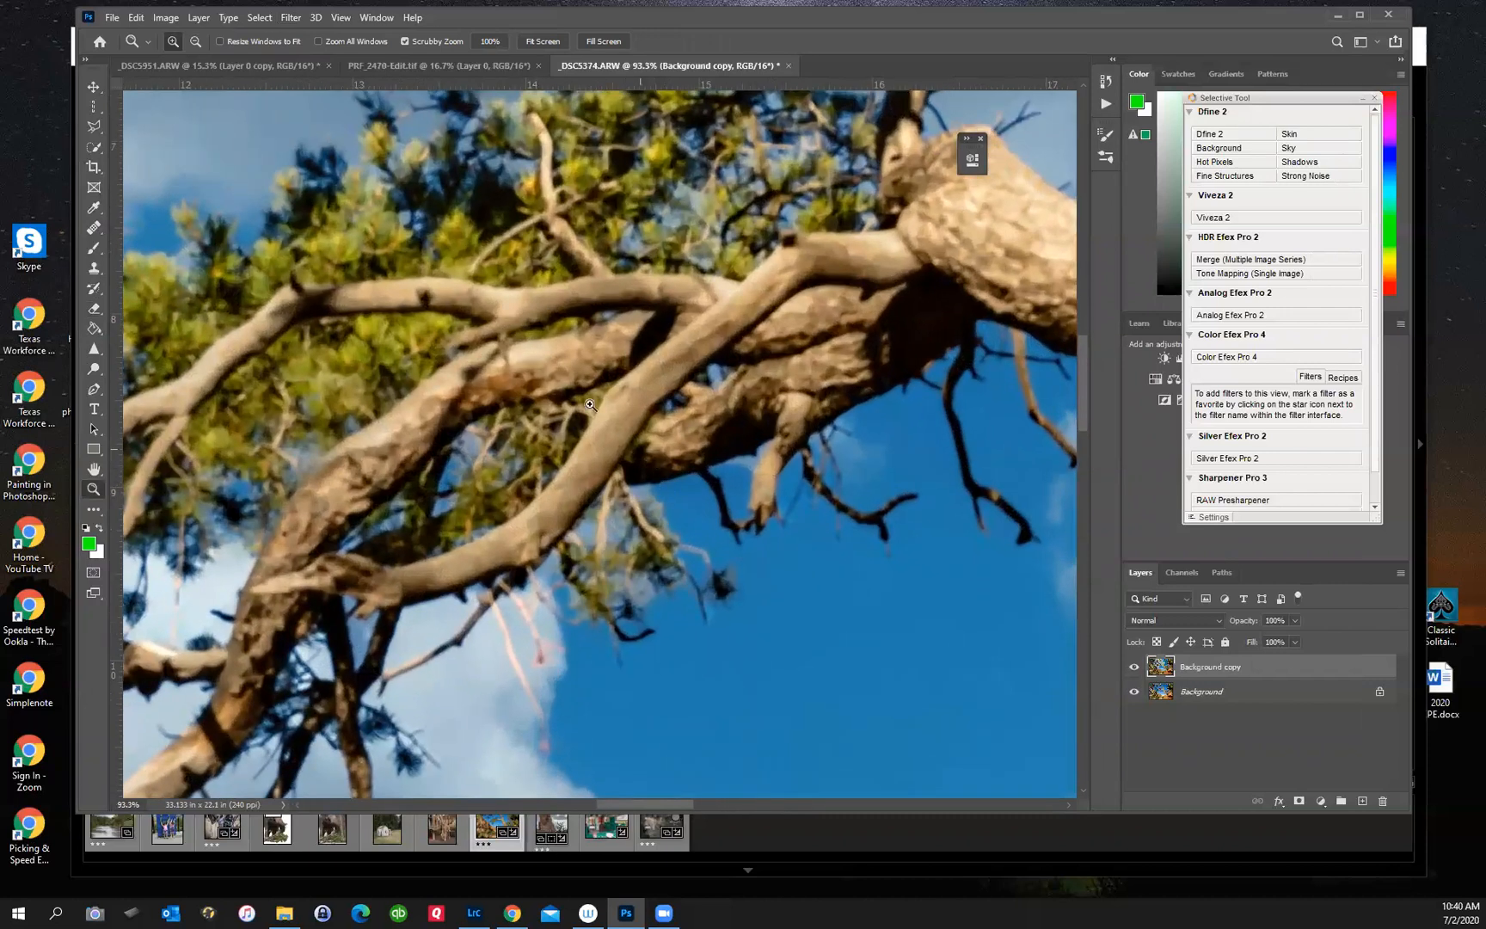
drag(499, 313, 427, 247)
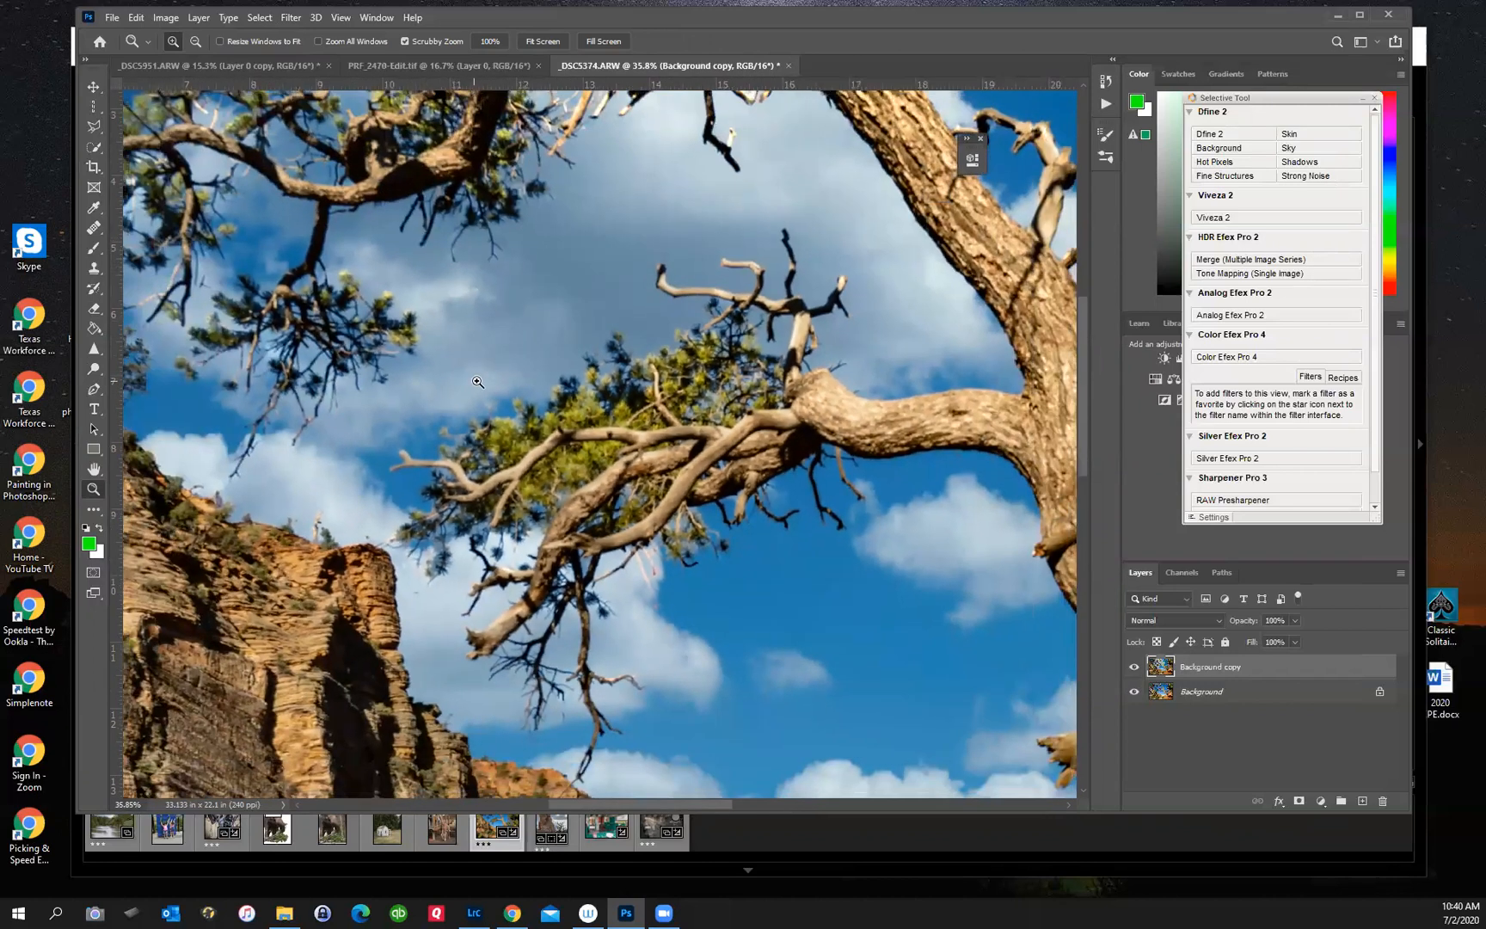
drag(496, 364, 607, 726)
drag(445, 630, 422, 424)
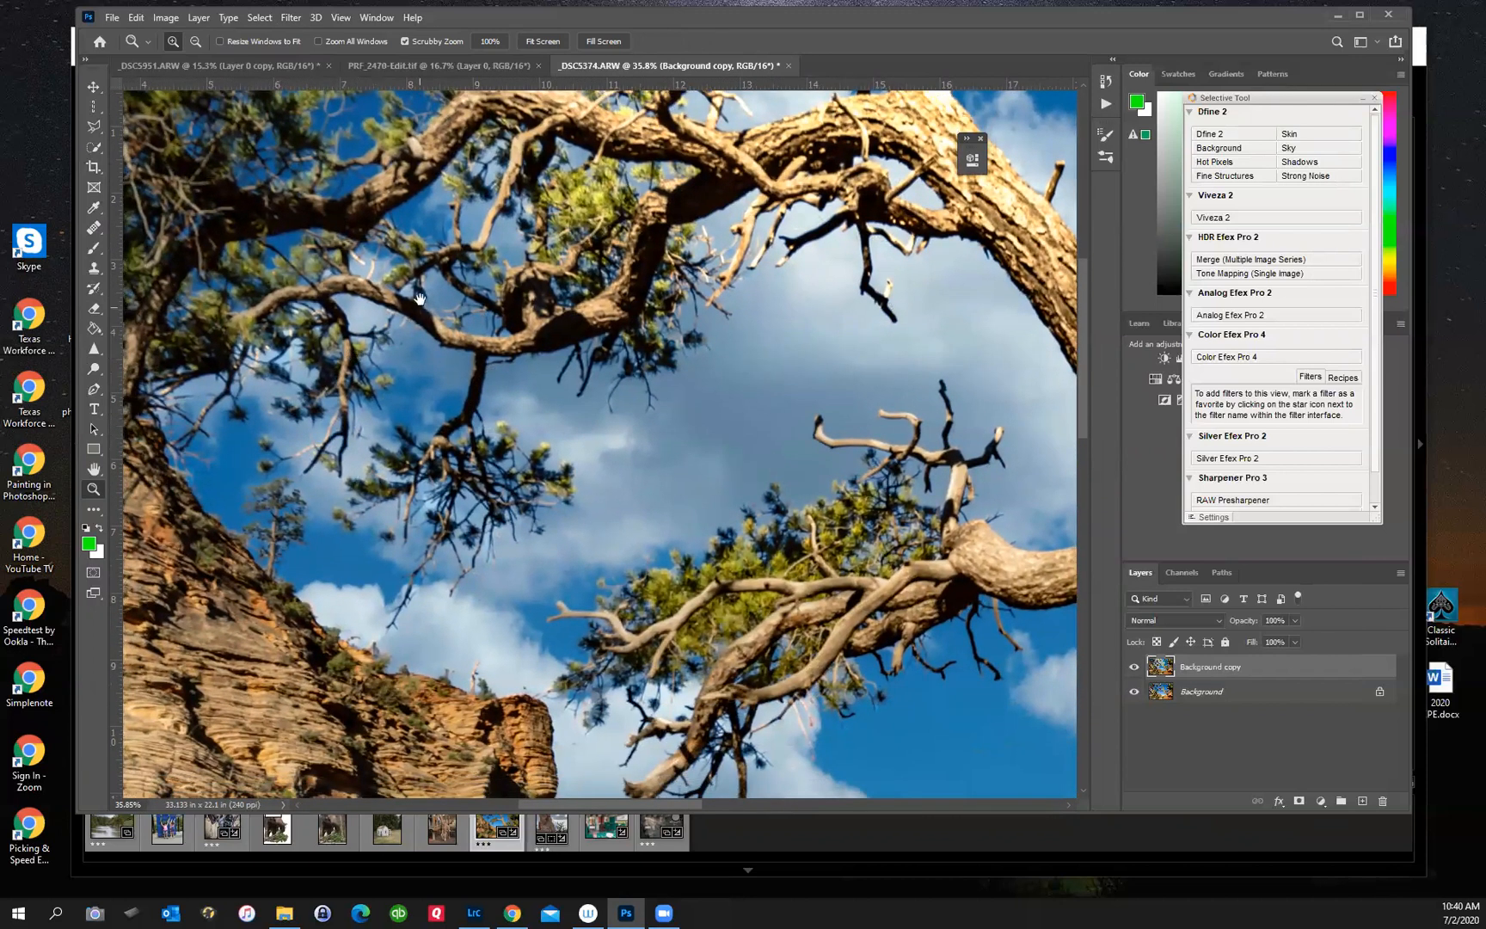
drag(741, 334, 321, 339)
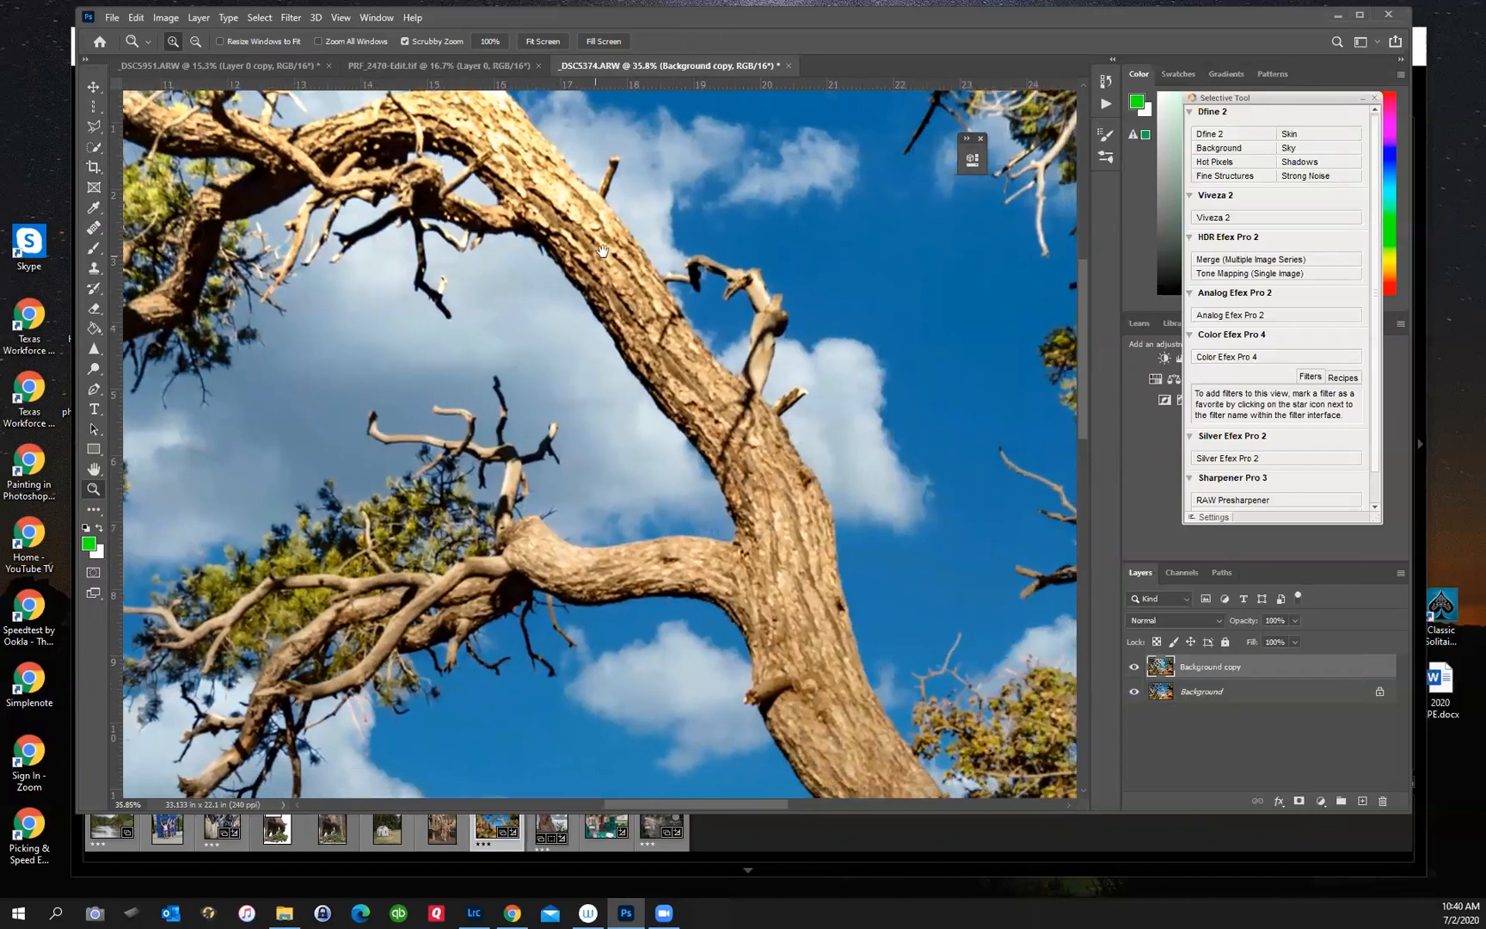
drag(869, 520, 328, 422)
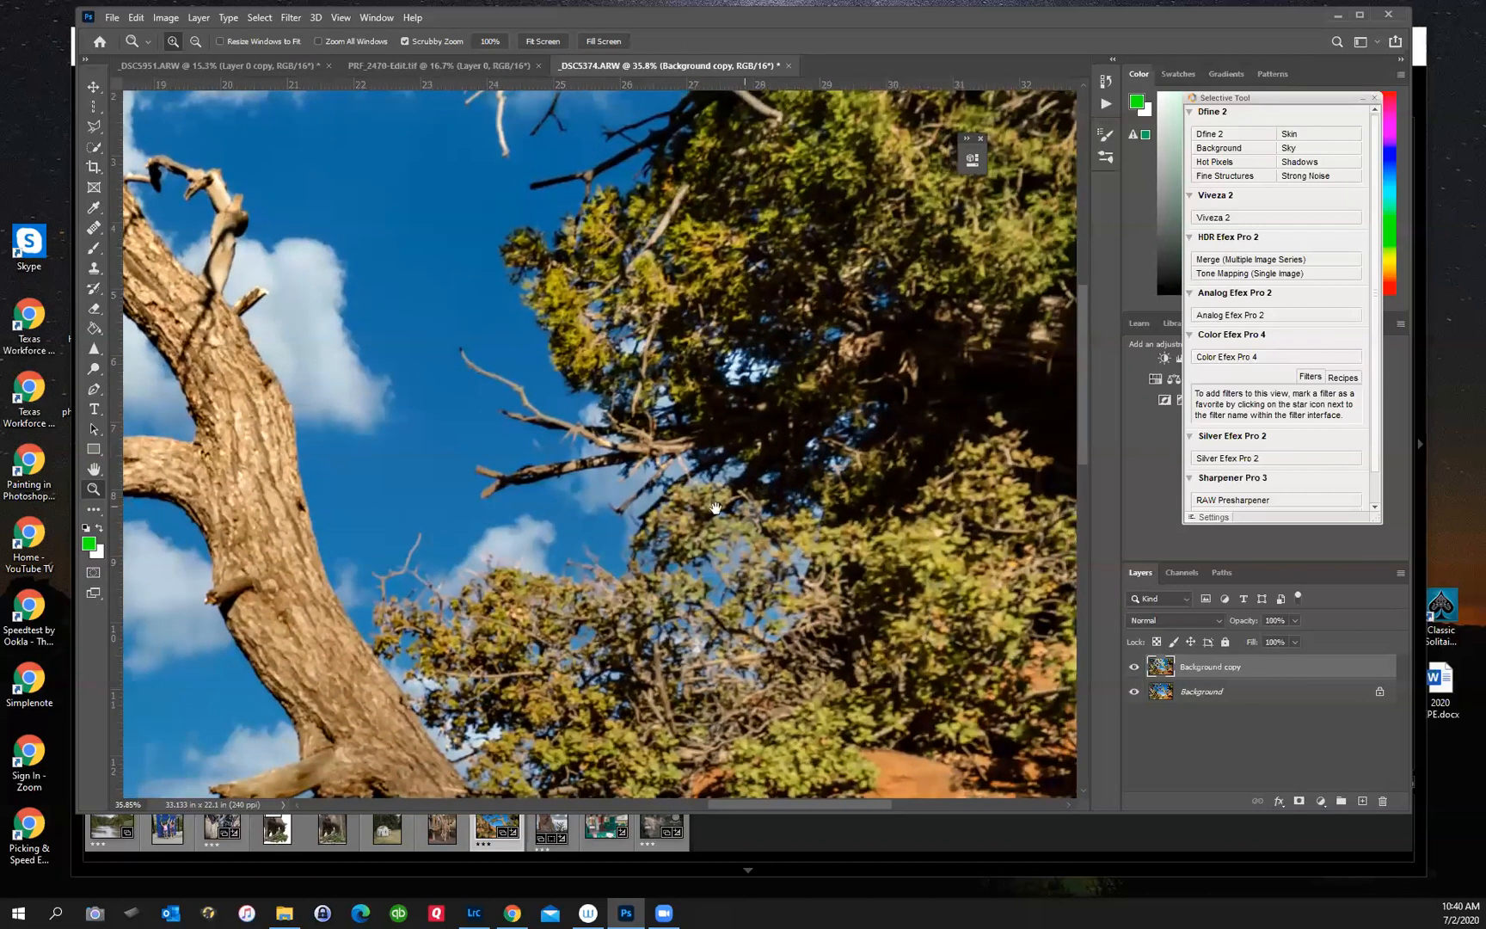
drag(608, 467, 1049, 292)
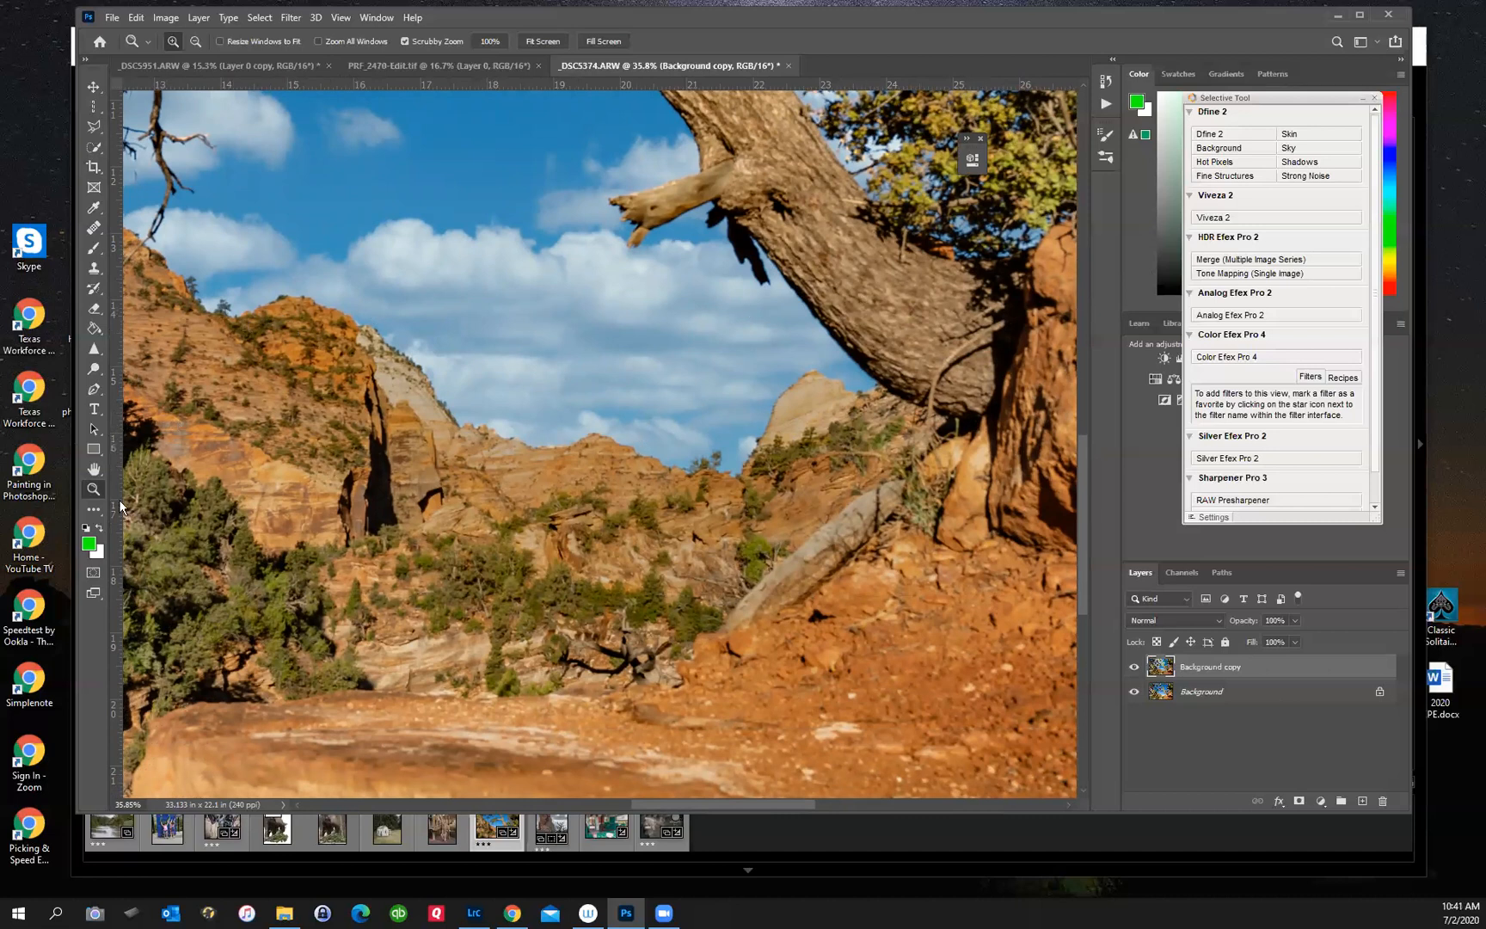
double_click(94, 490)
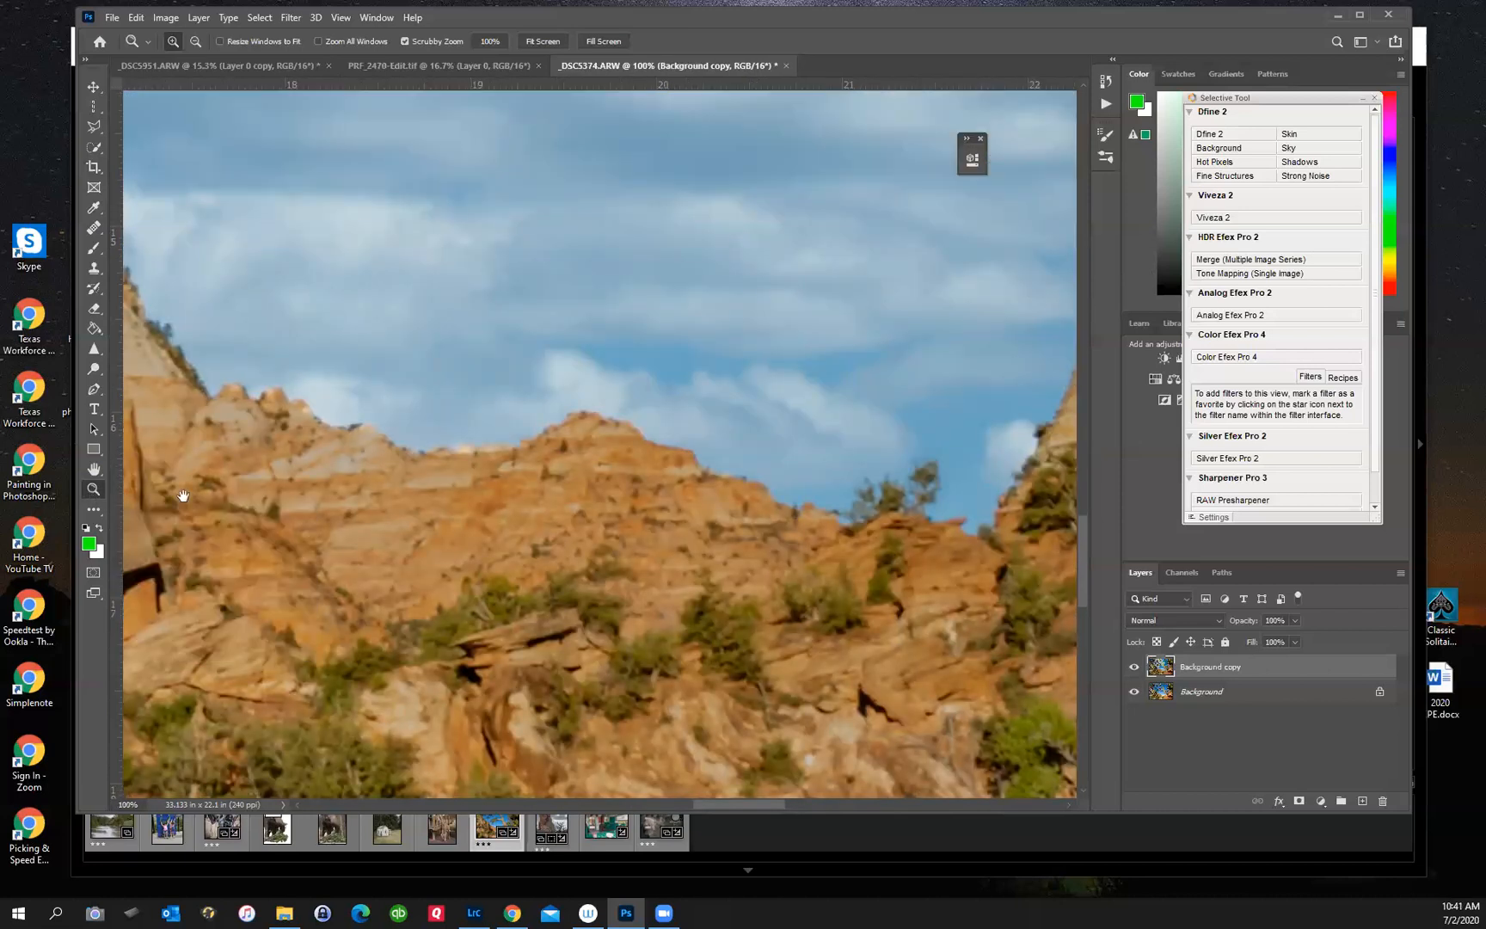
key(ctrl+0)
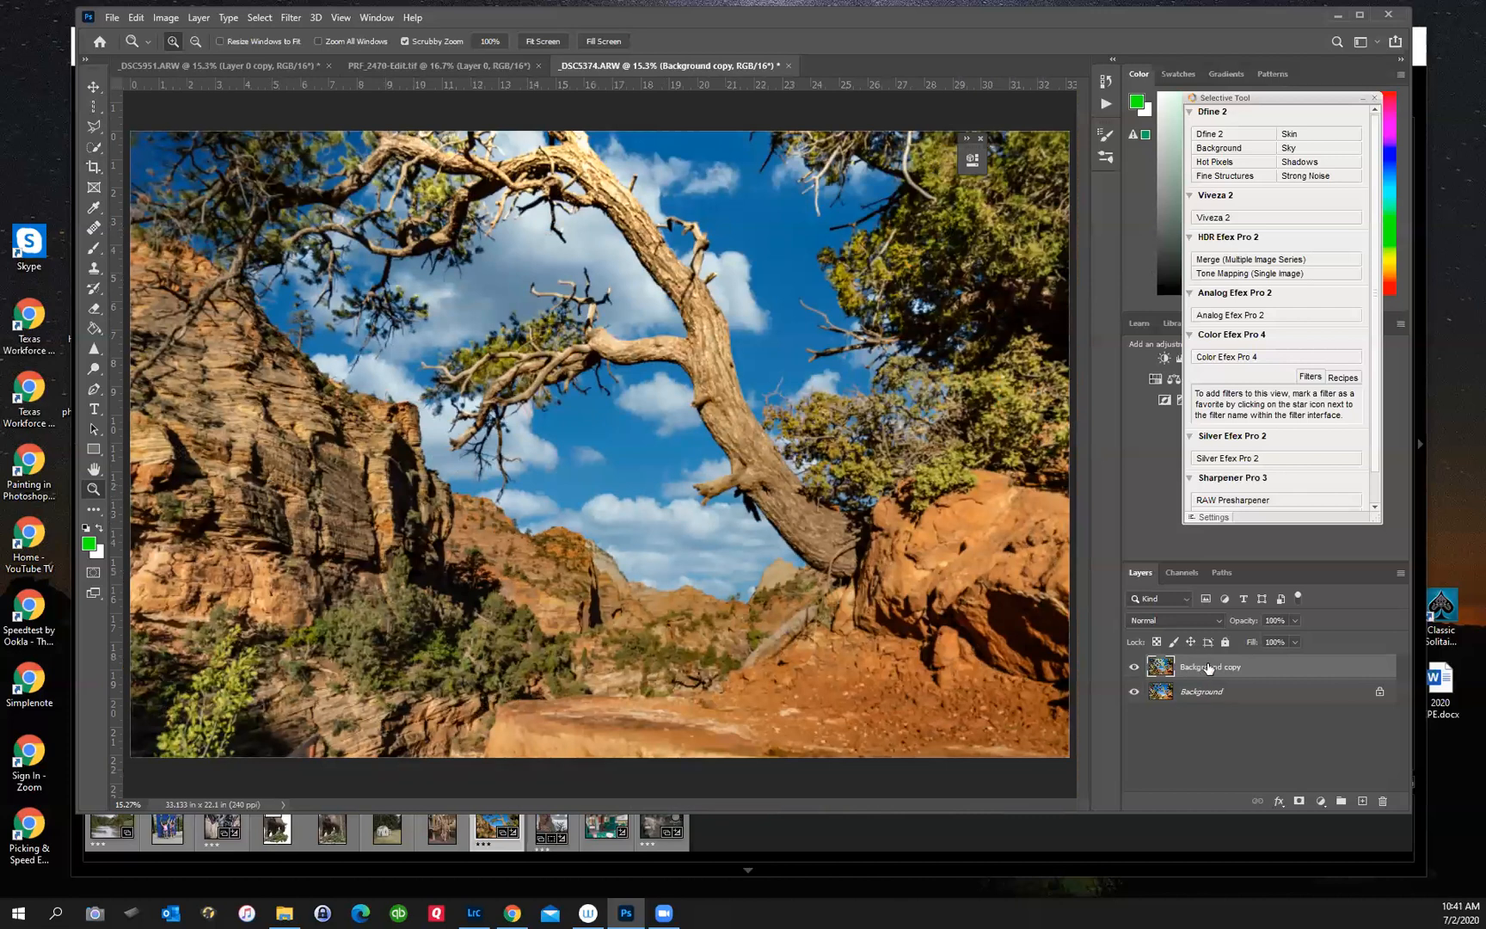
- Try the Background copy layer at 55% opacity, compare it with the original sky, and restore the opacity to 100%
click(1295, 621)
drag(1271, 636, 1265, 636)
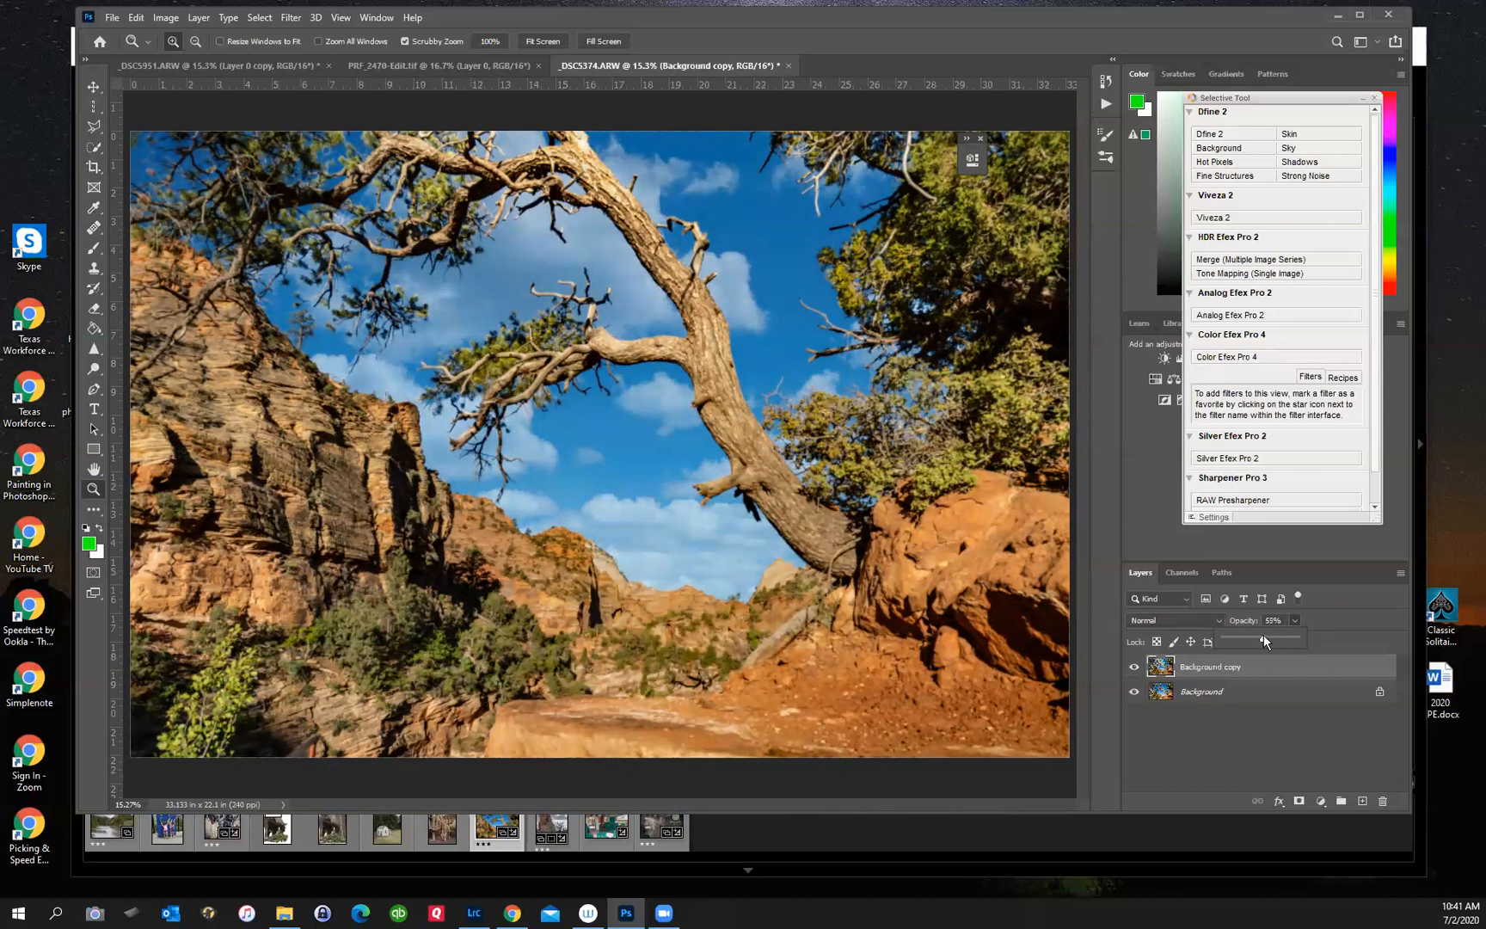
click(1134, 667)
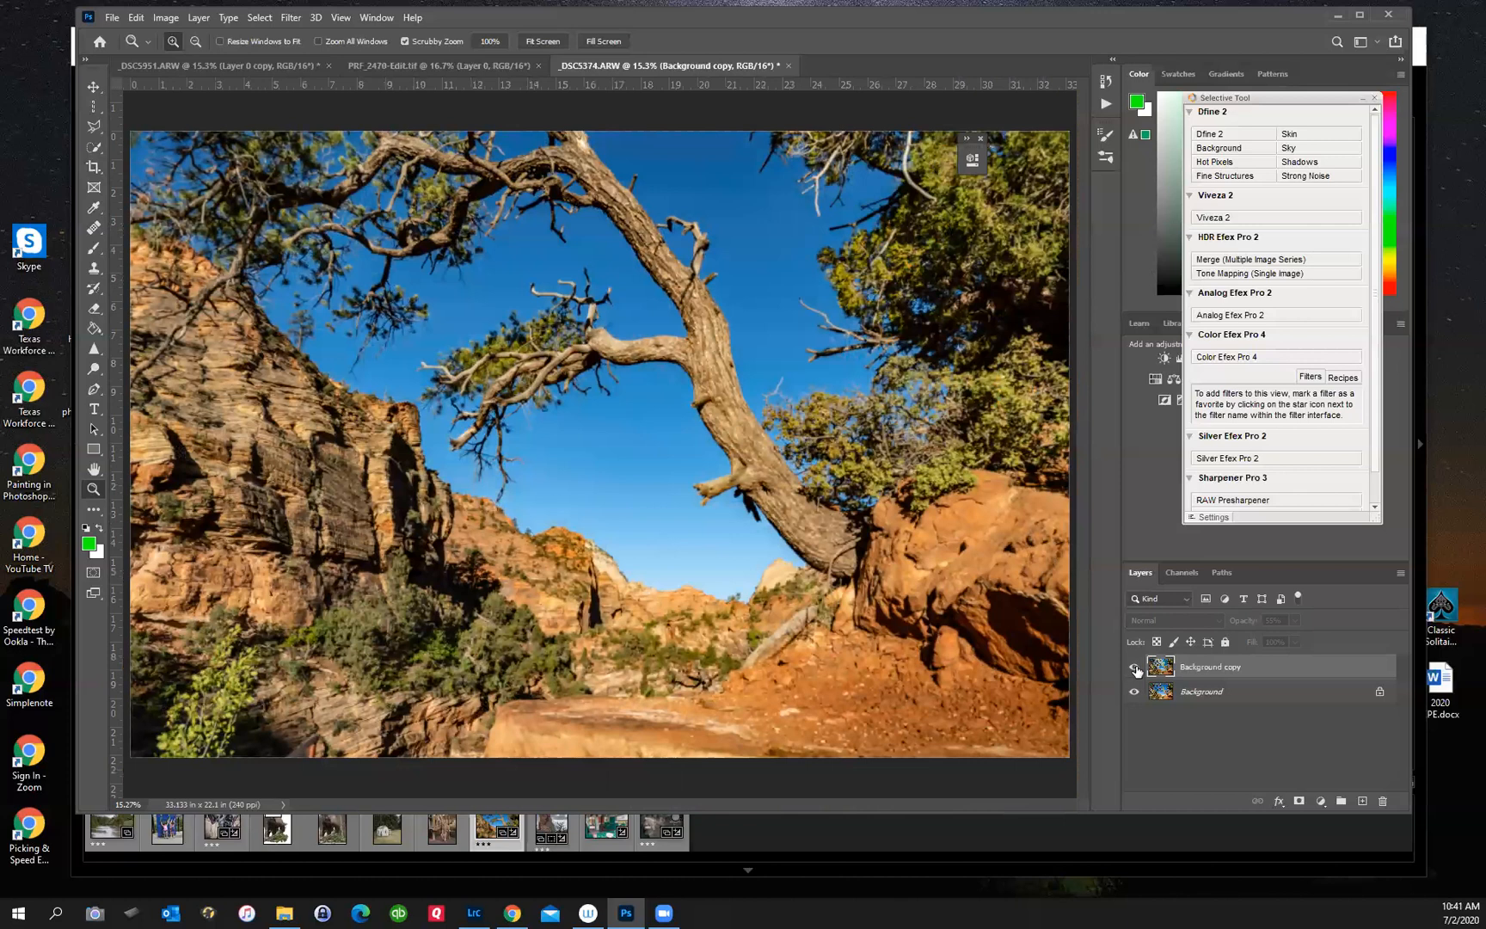
click(1134, 667)
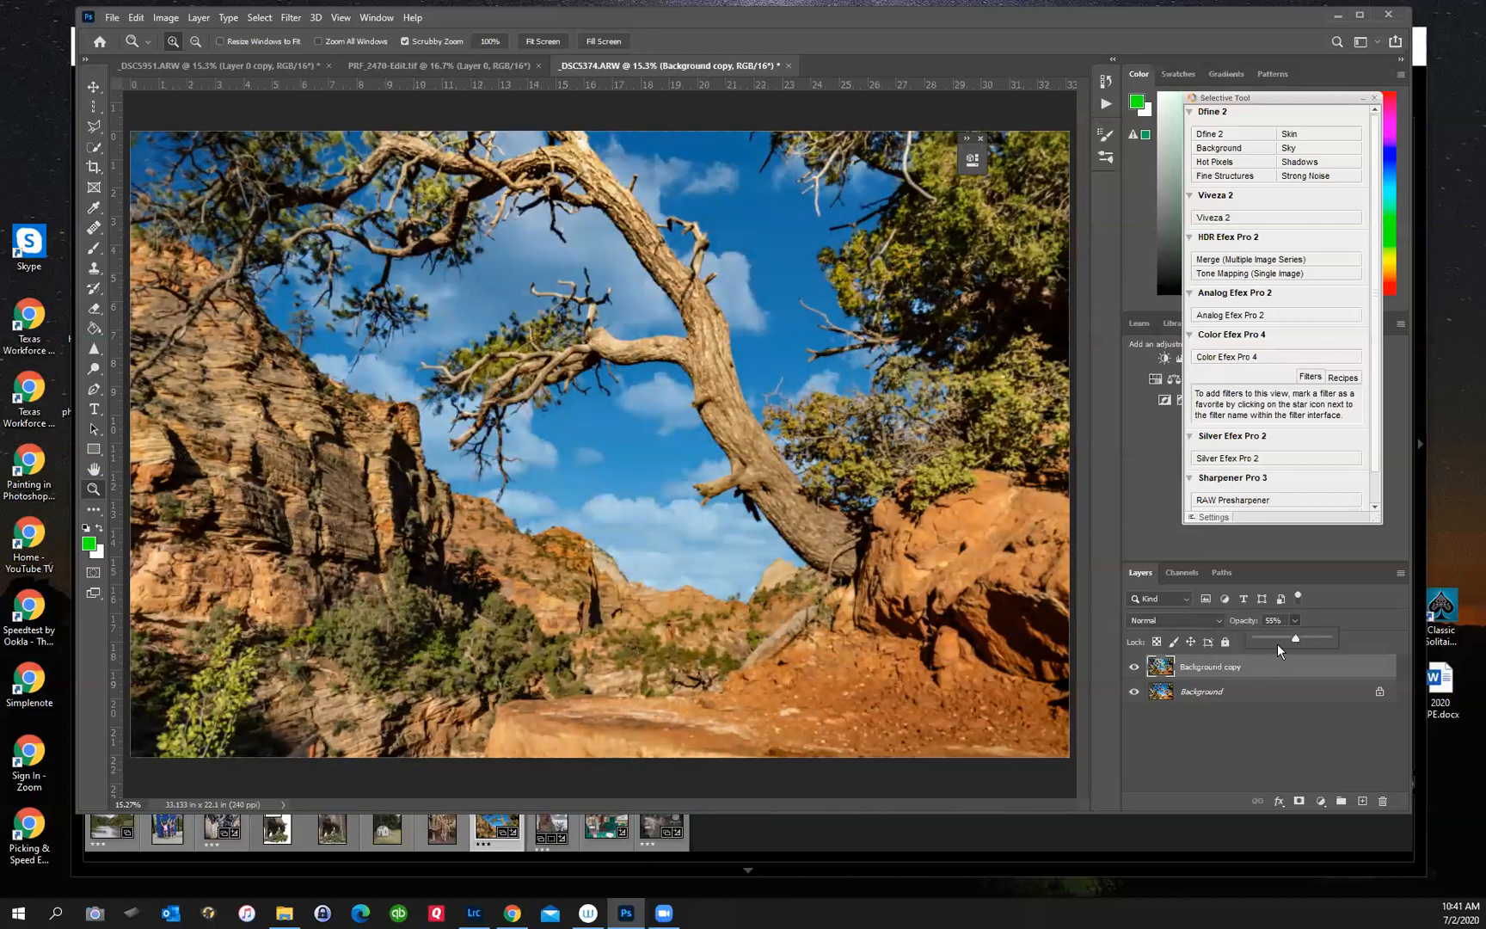
click(1294, 621)
drag(1330, 637, 1344, 639)
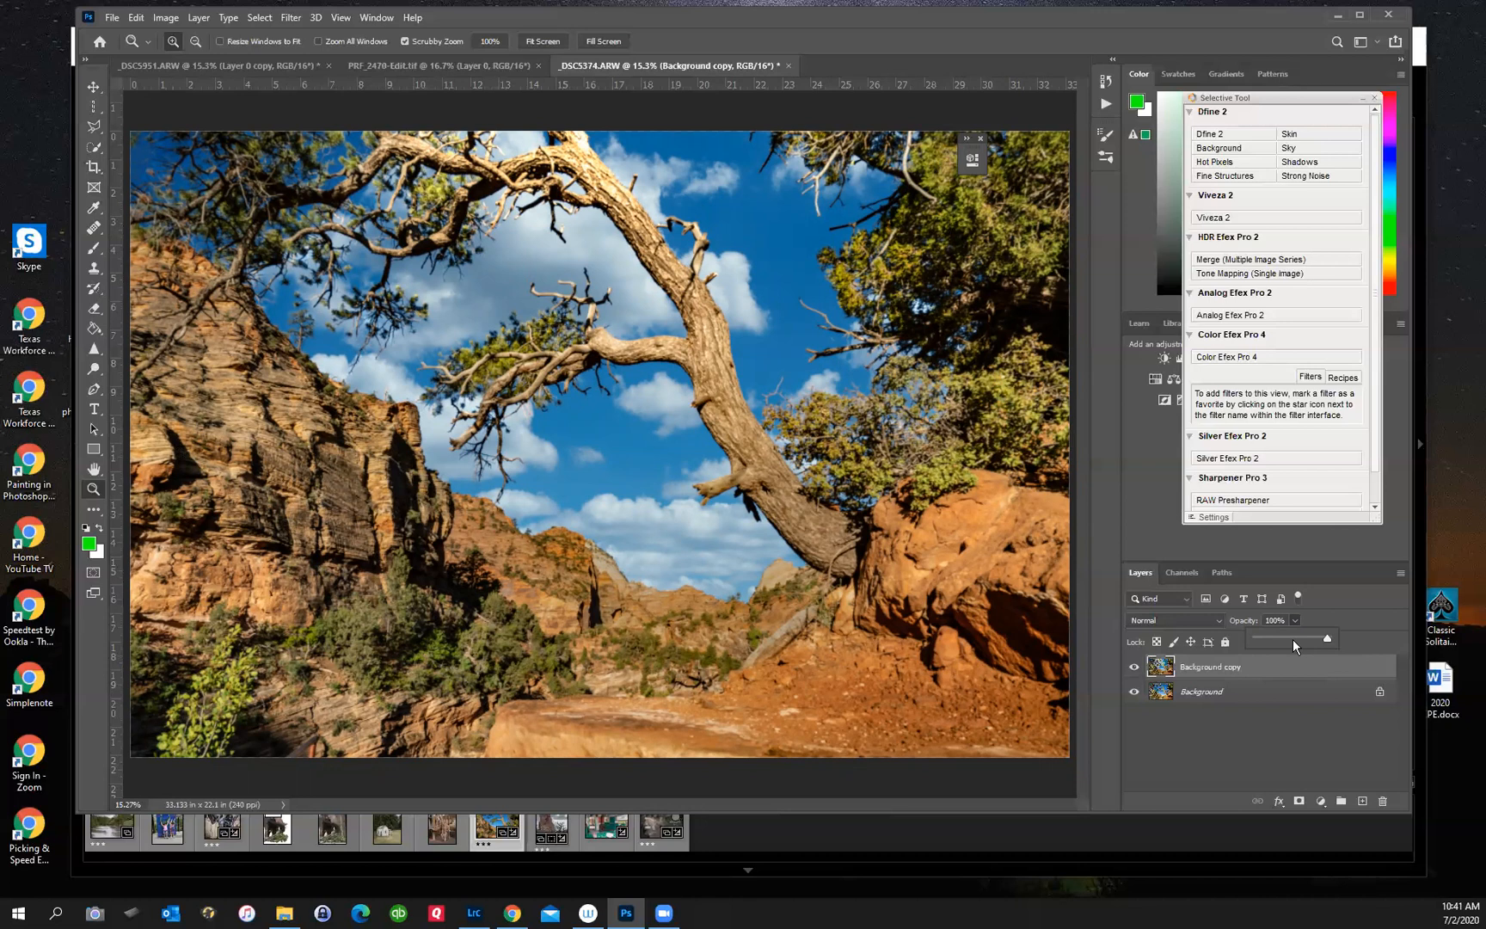
- Flatten the canyon image into a single layer and close the document, saving its changes
click(1403, 572)
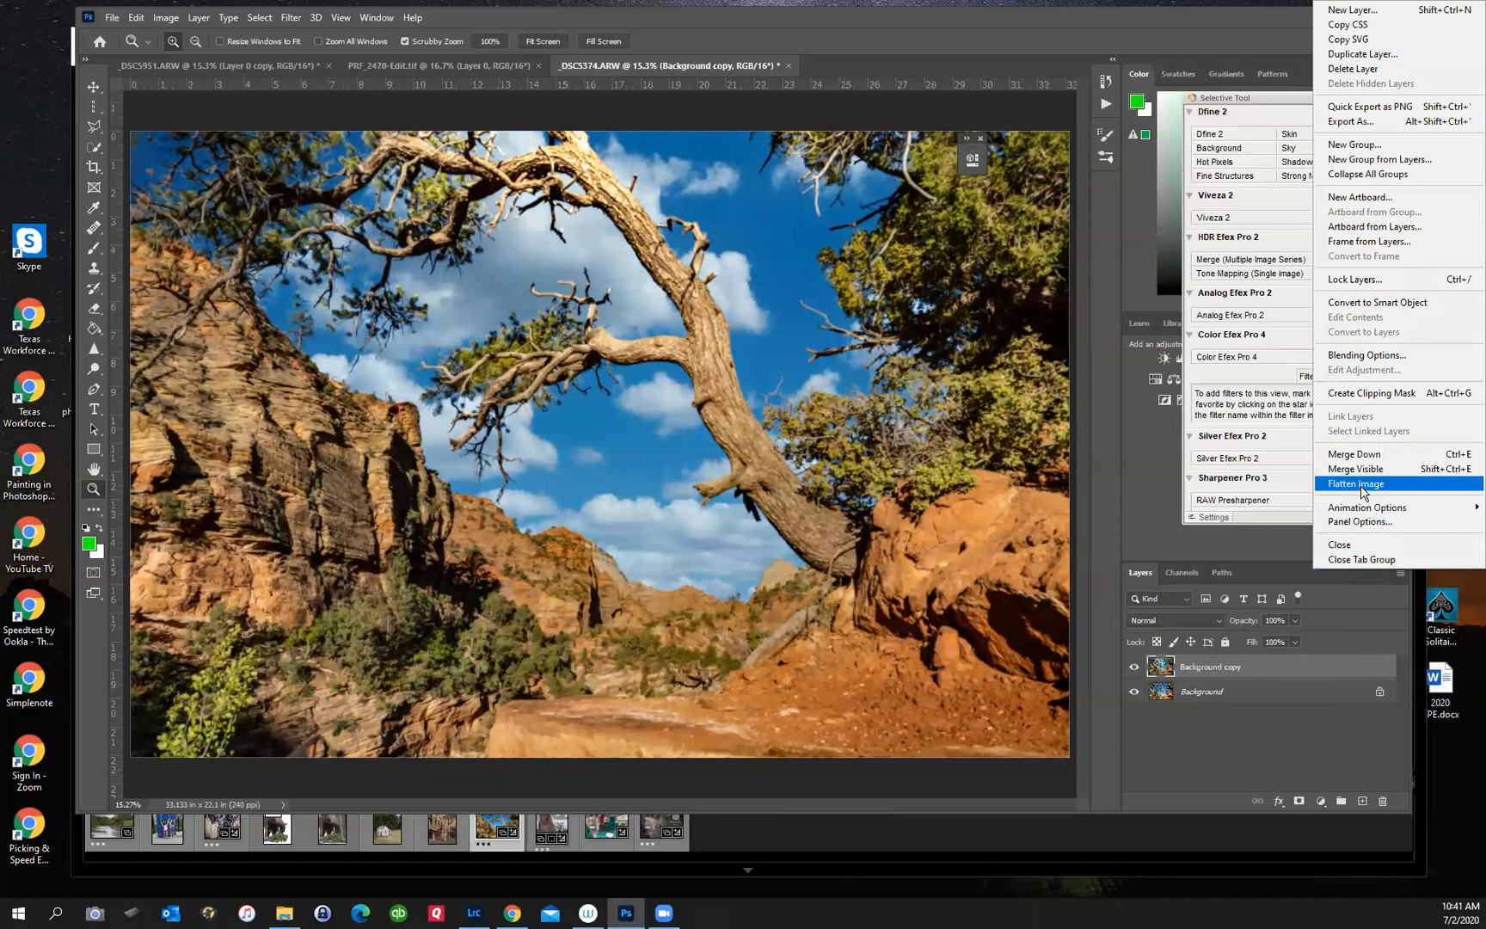
click(1362, 484)
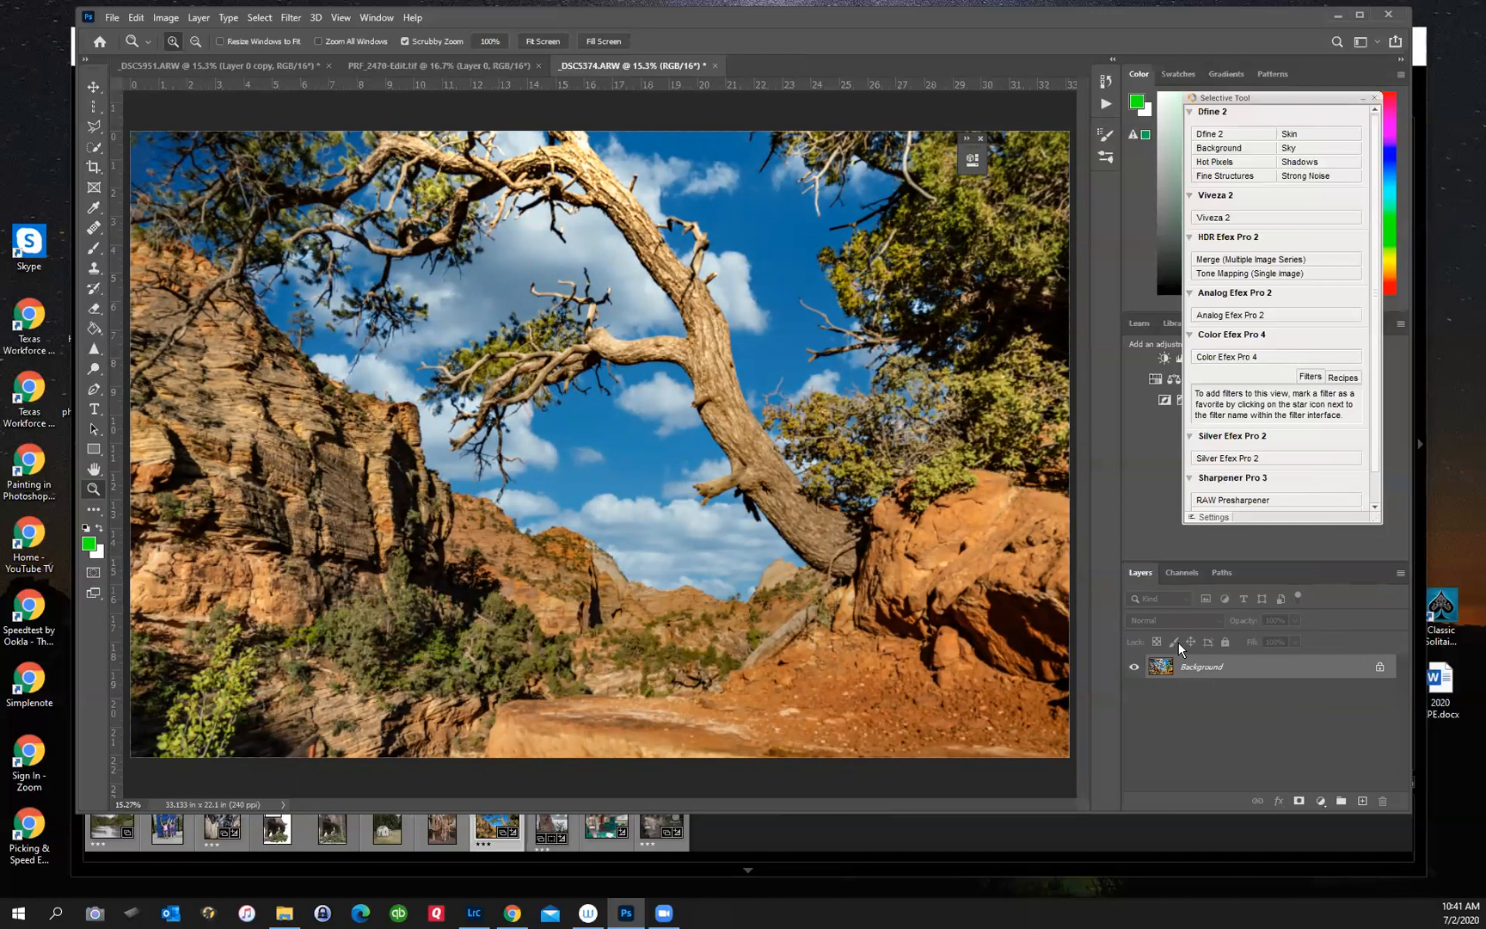
click(715, 66)
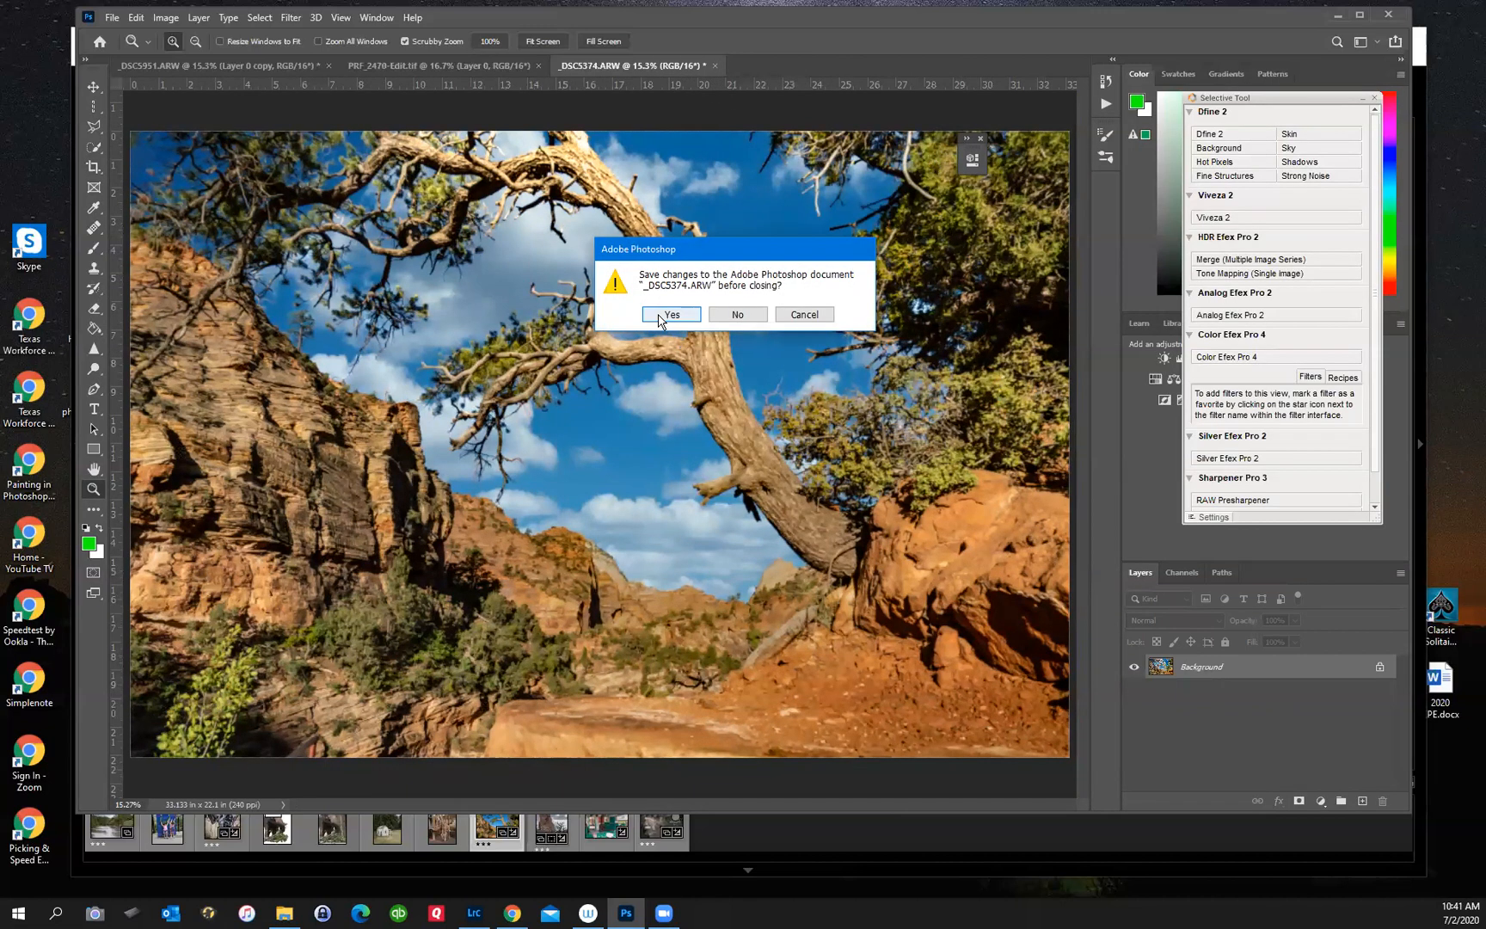
click(665, 316)
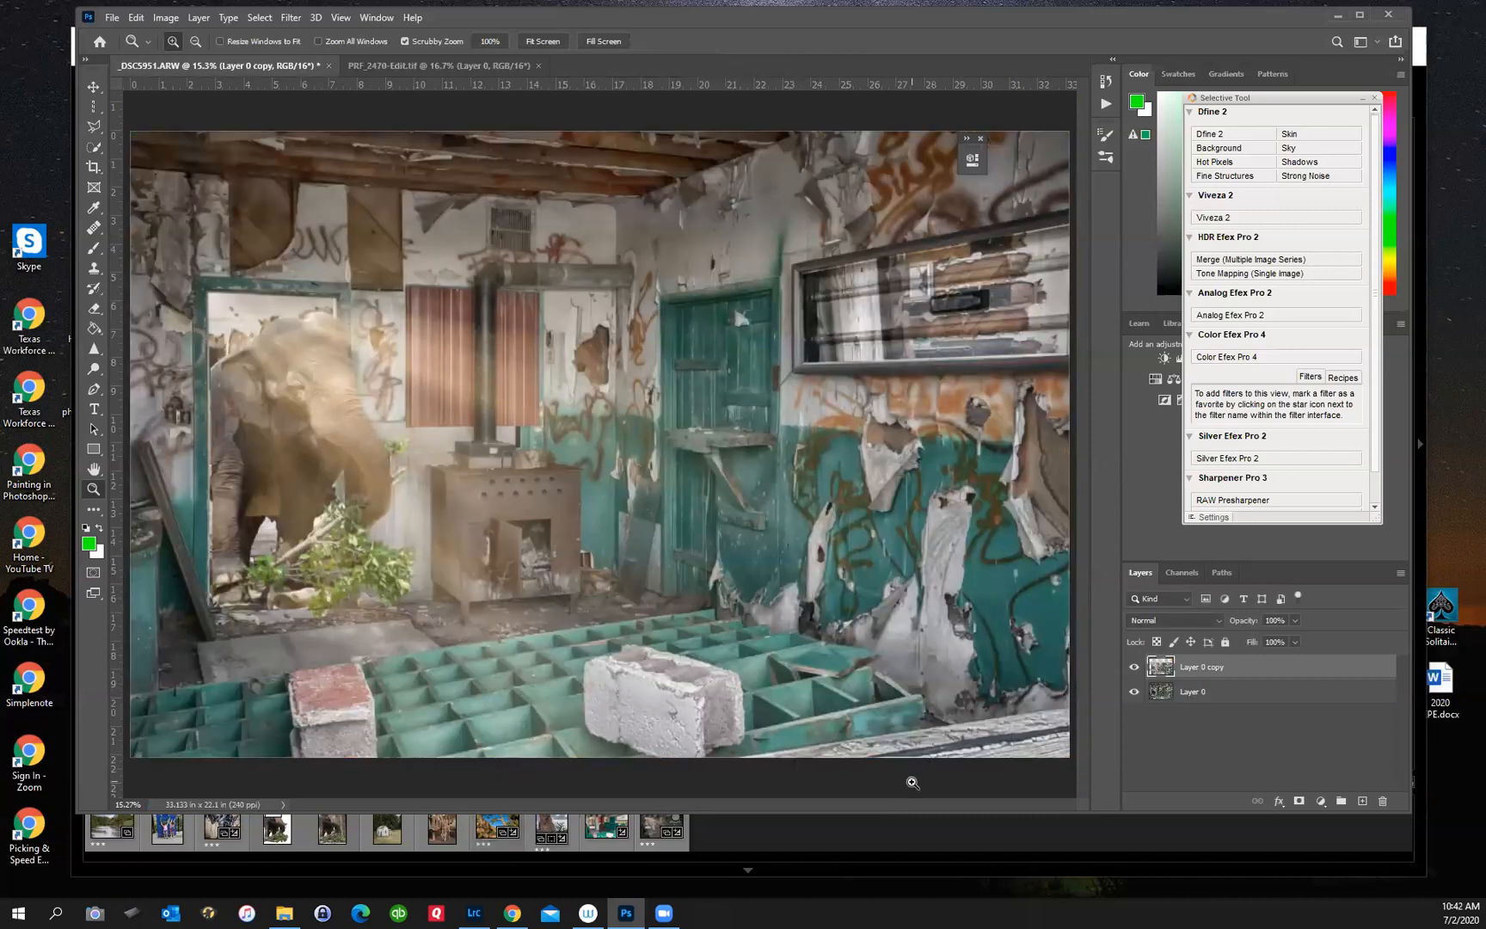
- Switch to Lightroom Classic and open the saved _DSC5374-Edit.tif canyon photo in the Develop module
click(474, 915)
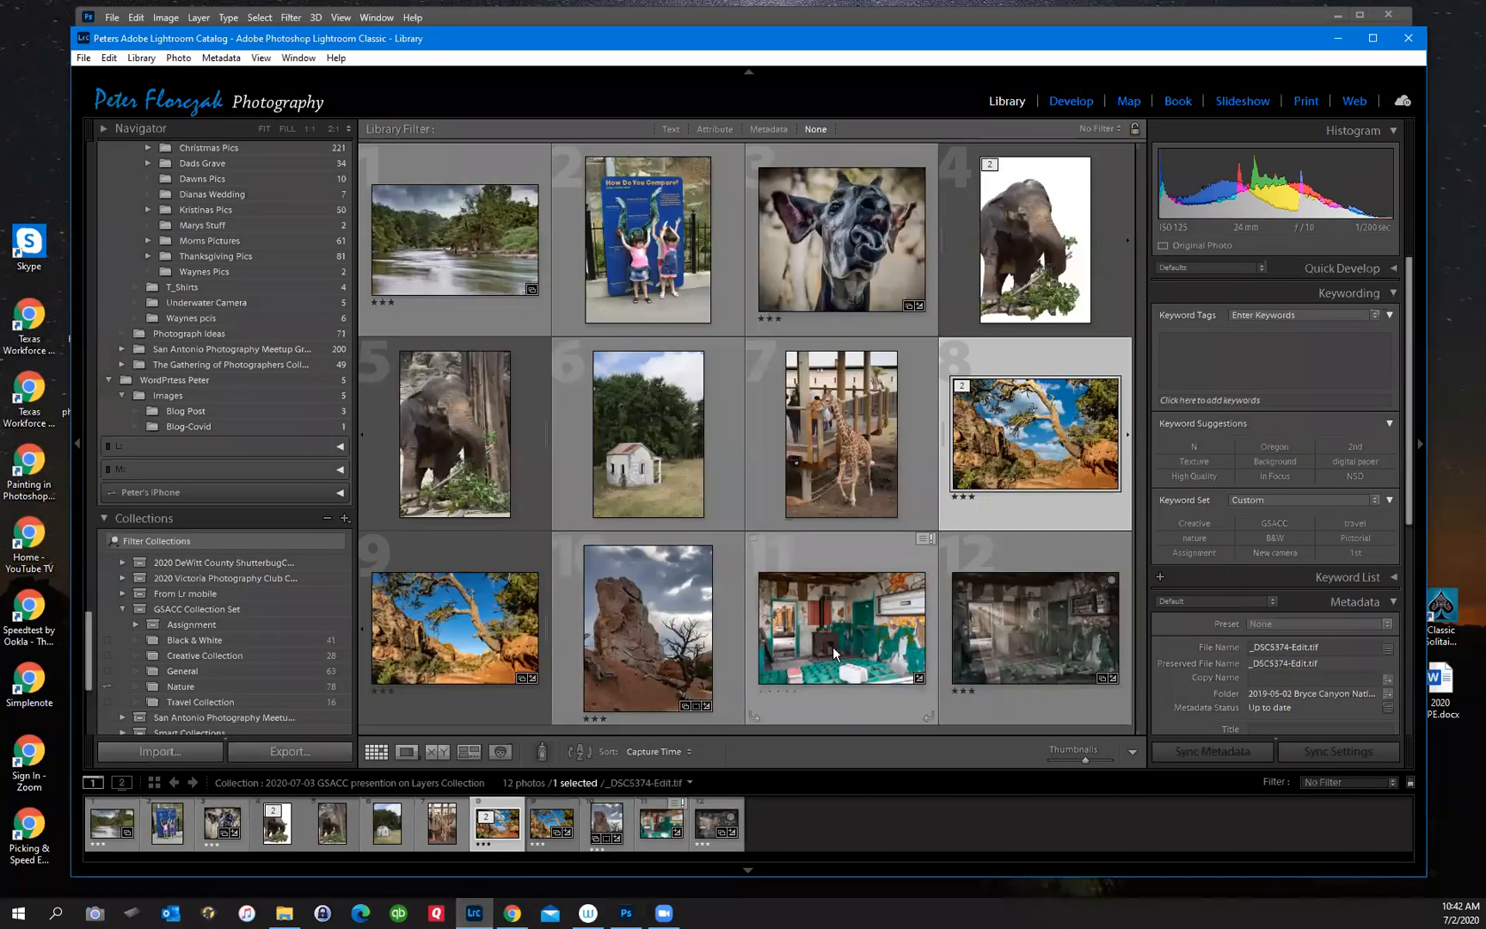
double_click(464, 632)
key(Left)
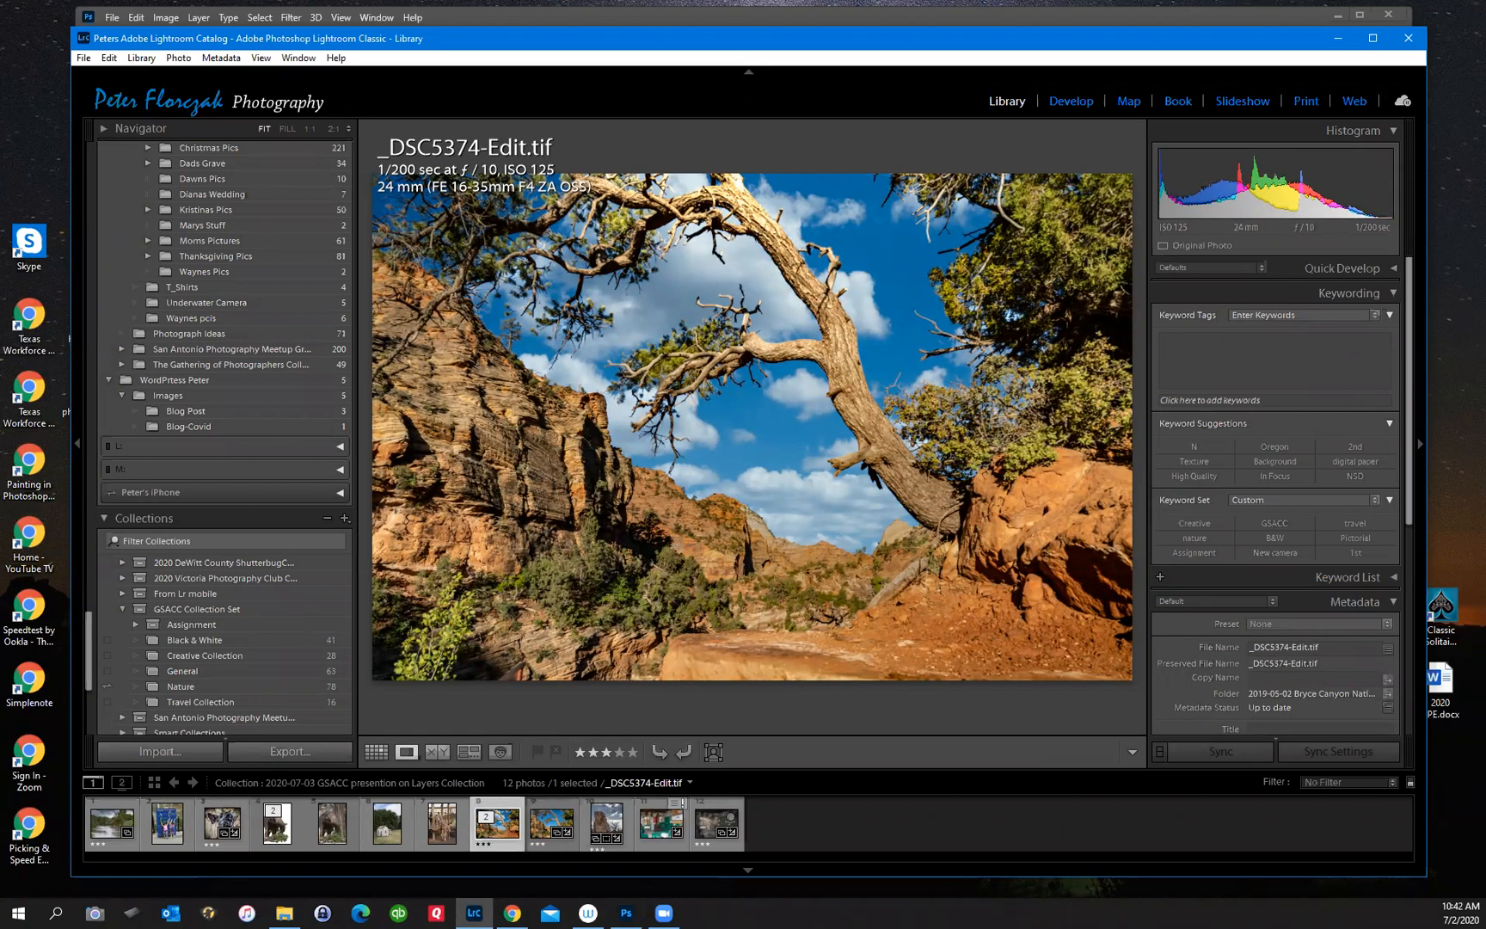
click(1070, 102)
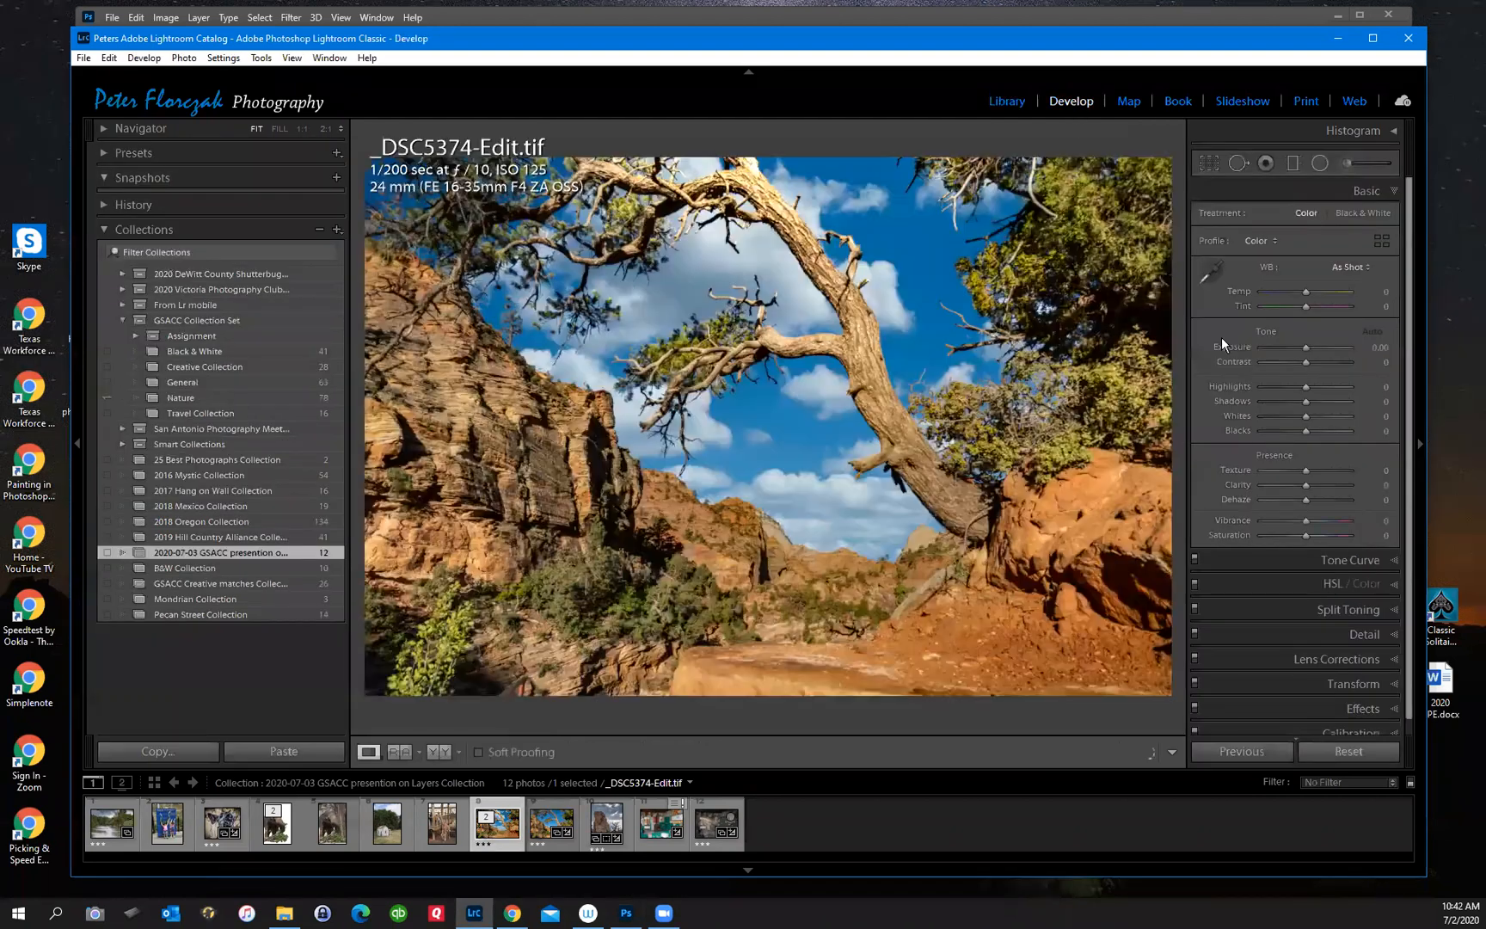
- Apply automatic tone adjustments to the canyon photo and set its Clarity to +26
click(1371, 332)
drag(1306, 481, 1300, 383)
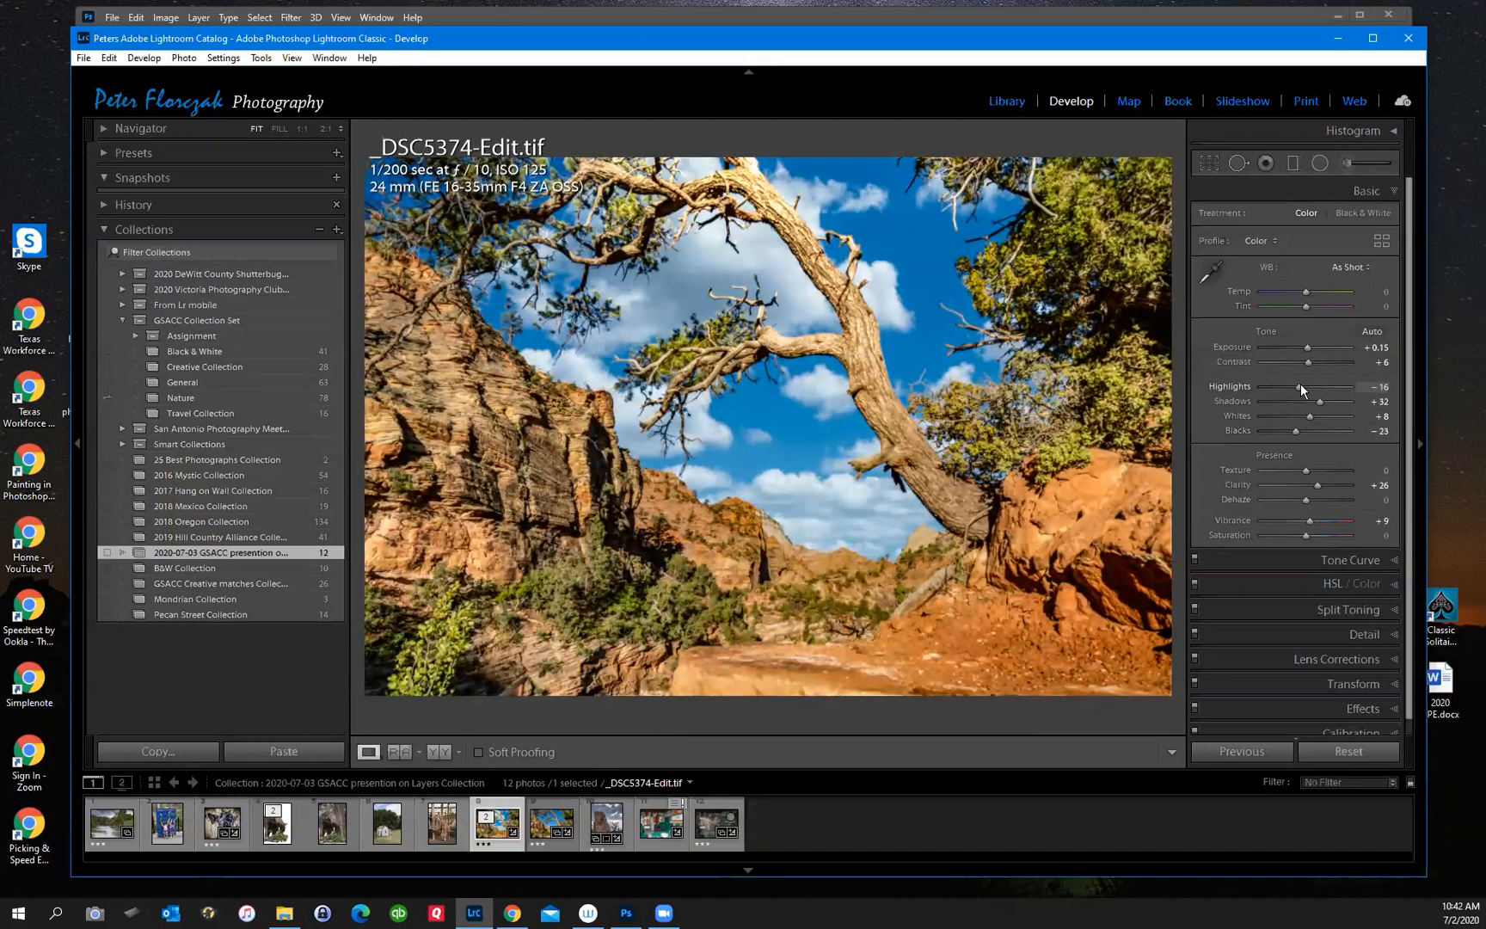